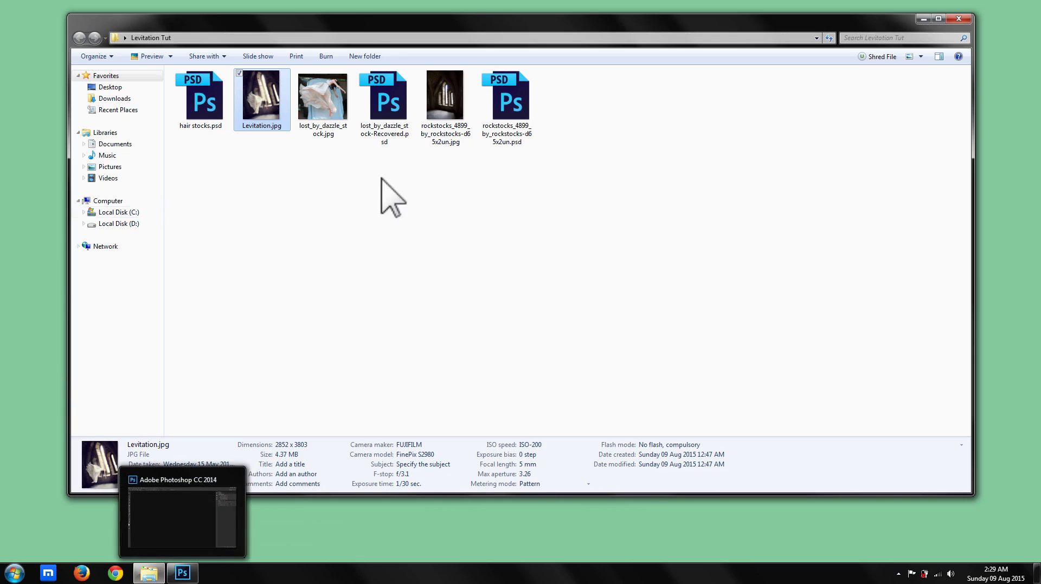
Open Levitation.jpg in the photo viewer and examine the floating woman, her dress and the window light up close.
left_click(265, 107)
double_click(266, 107)
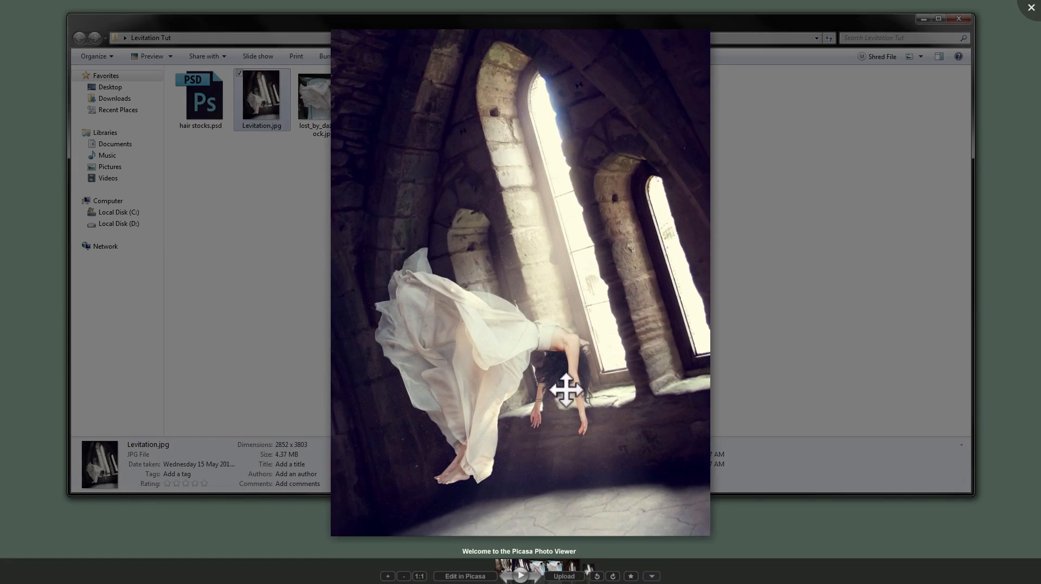
scroll(564, 389, "up", 4)
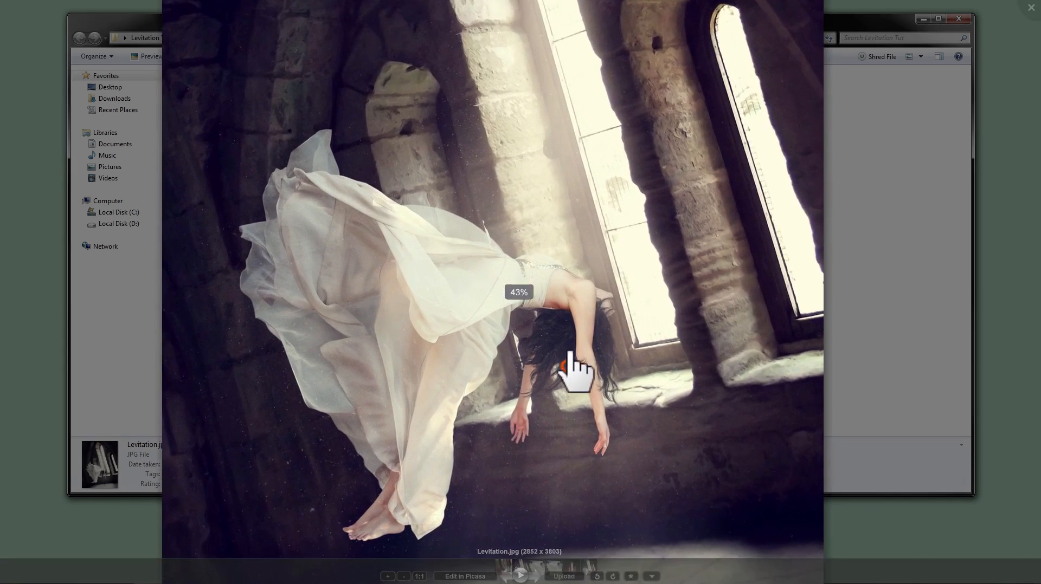
left_click_drag(569, 352, 566, 282)
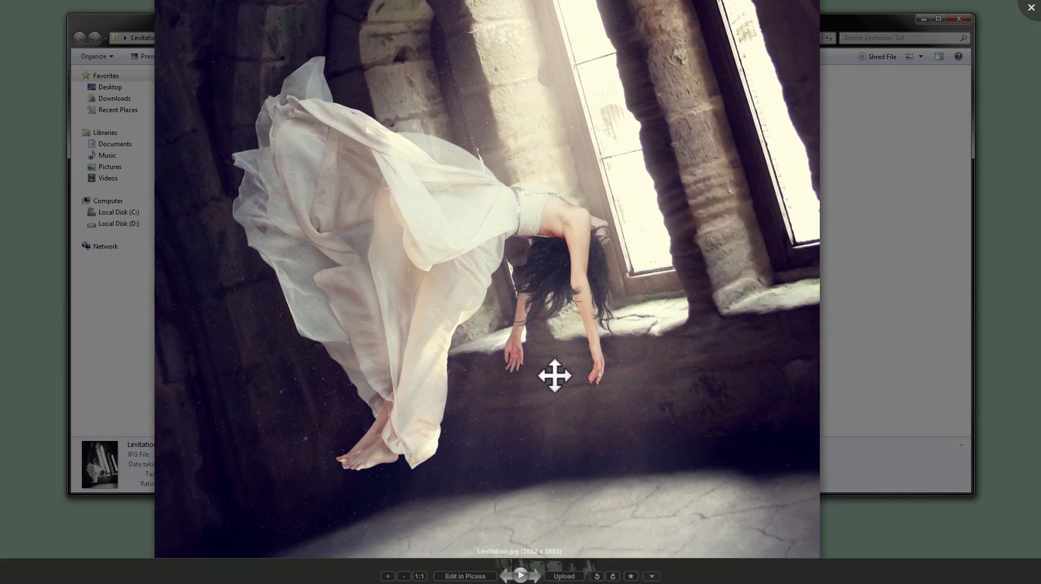
scroll(553, 376, "up", 3)
left_click_drag(582, 376, 581, 314)
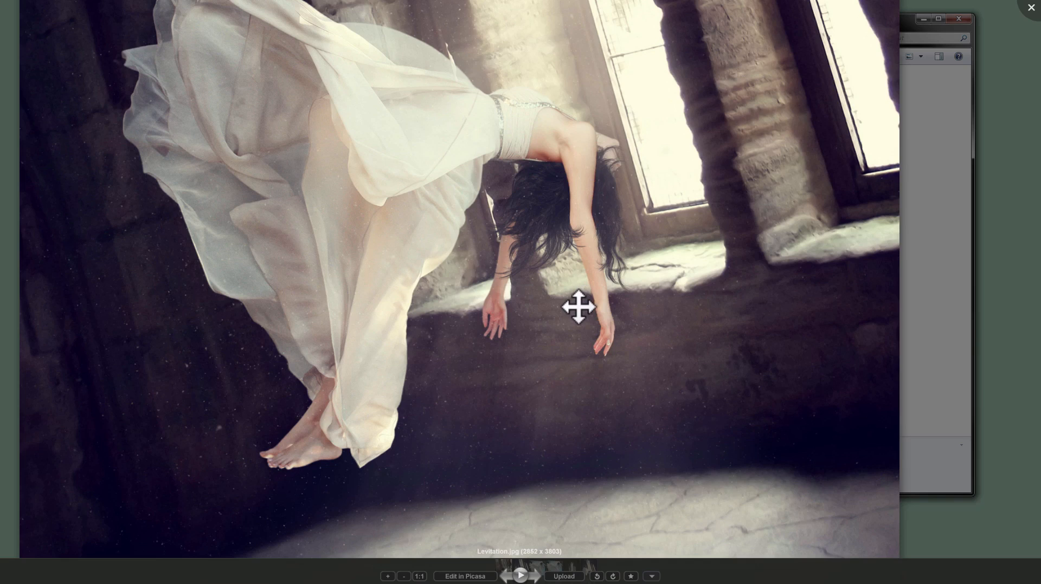
scroll(577, 304, "down", 5)
left_click_drag(563, 234, 569, 382)
left_click_drag(595, 476, 585, 426)
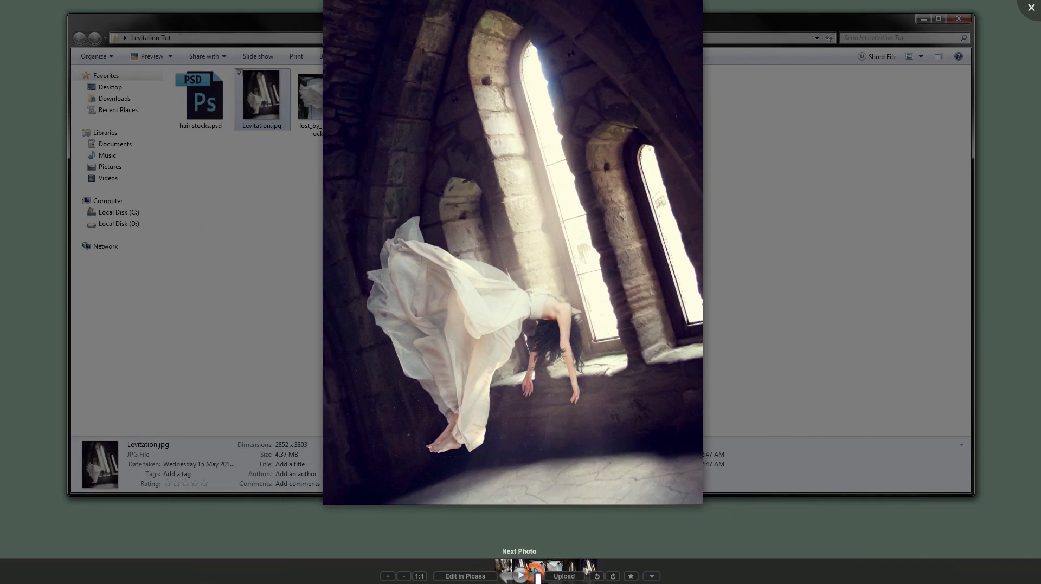
View the lost_by_dazzle_stock and rockstocks_4899 source photos, close the viewer and minimise the folder window.
left_click(537, 577)
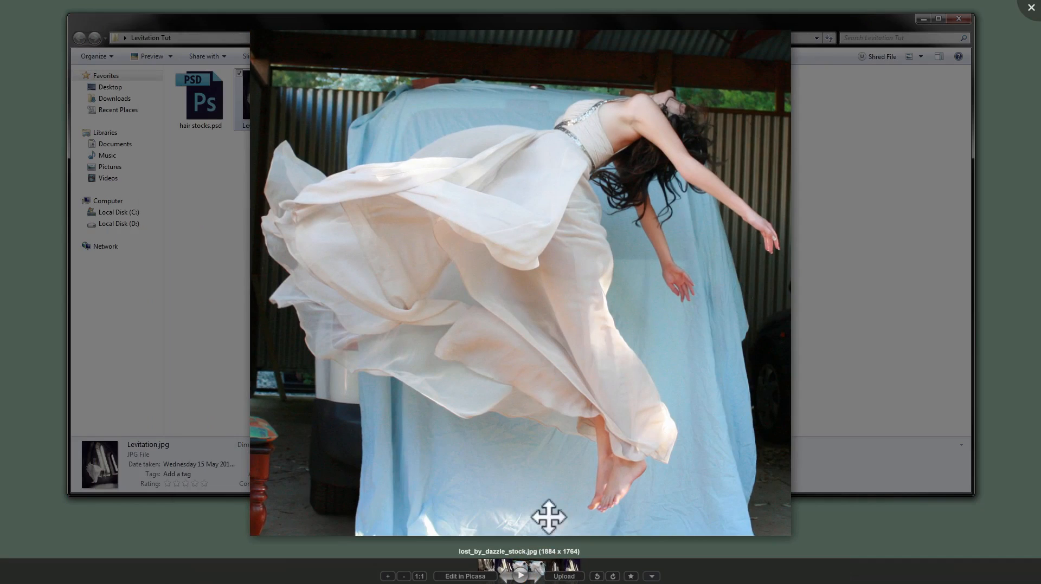
left_click(538, 577)
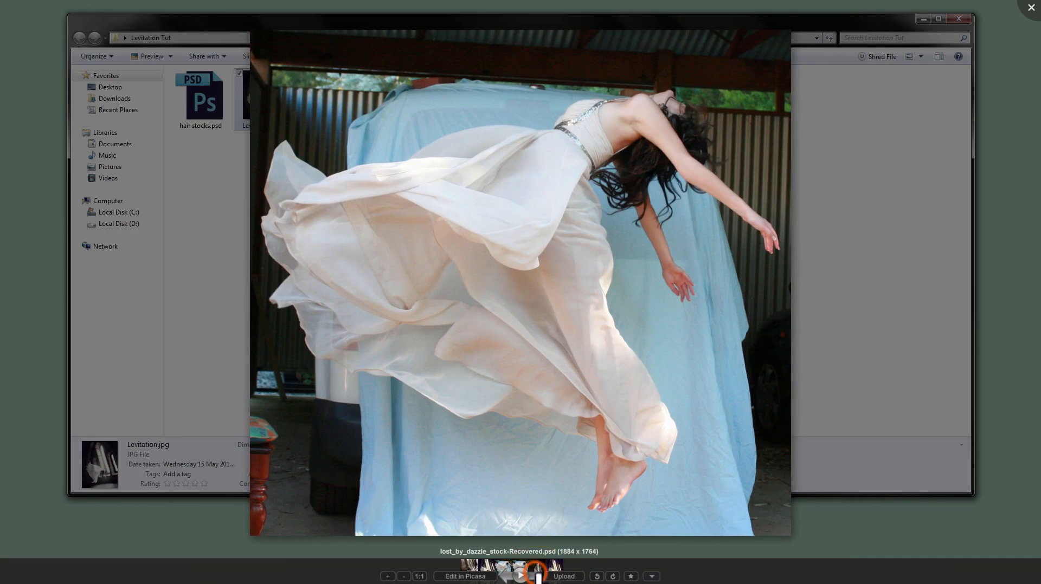
left_click(538, 577)
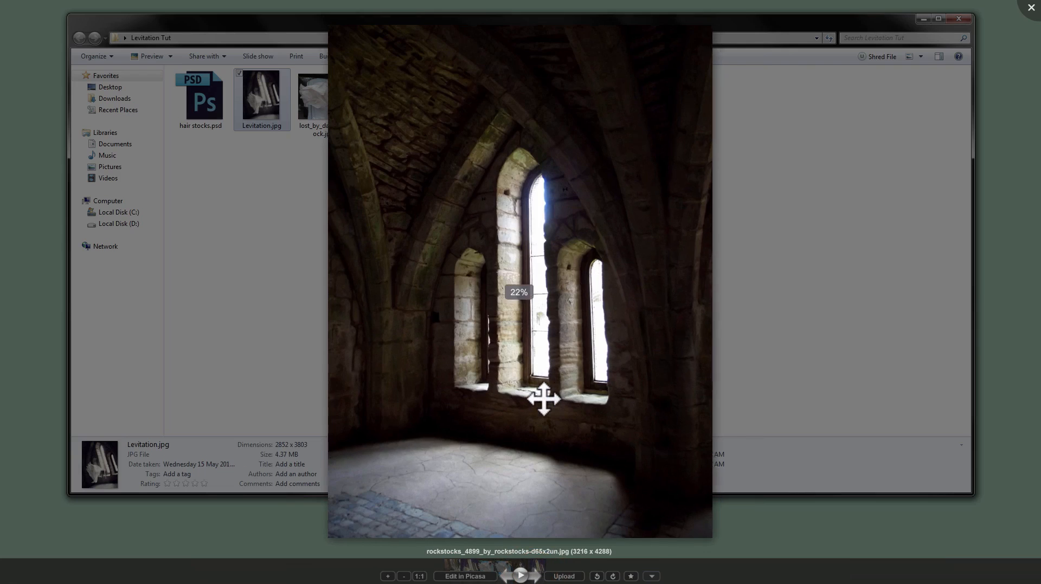
scroll(542, 399, "up", 3)
left_click(1030, 7)
left_click(923, 19)
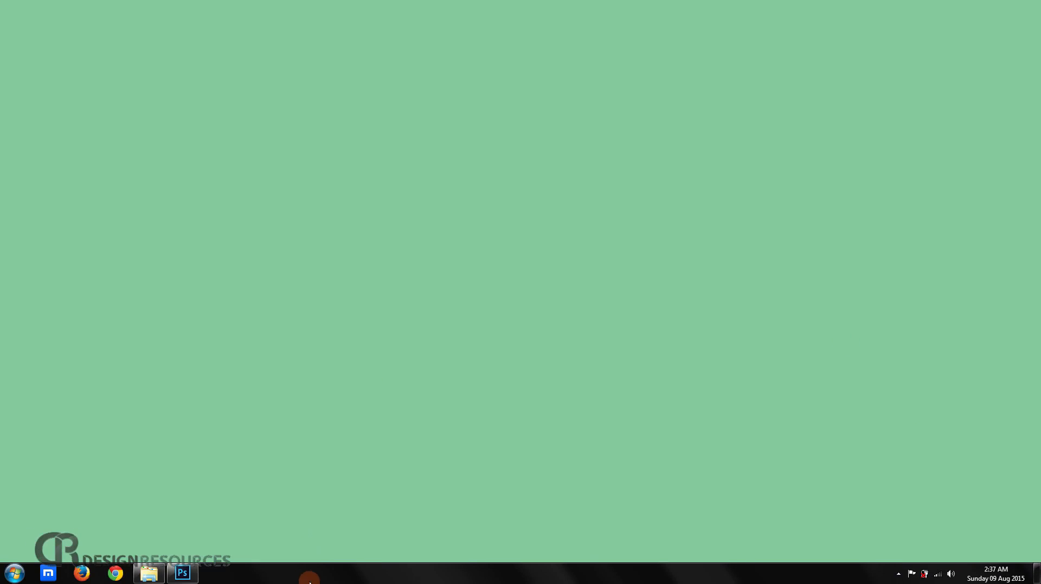
Bring up Photoshop with the Levitation Tut folder over it and review the model and stone interior stock photos.
left_click(192, 576)
left_click(149, 573)
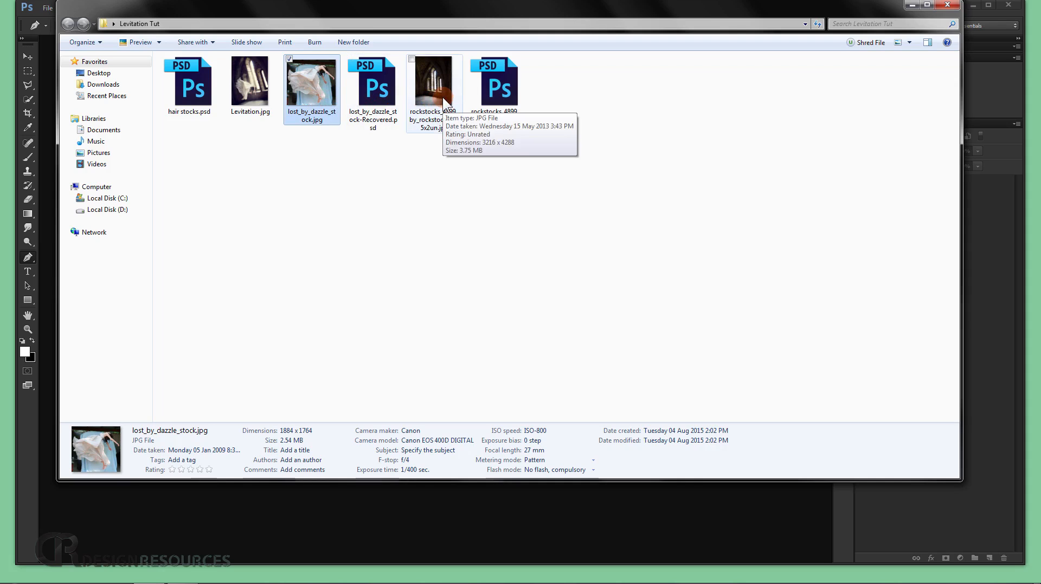
double_click(310, 84)
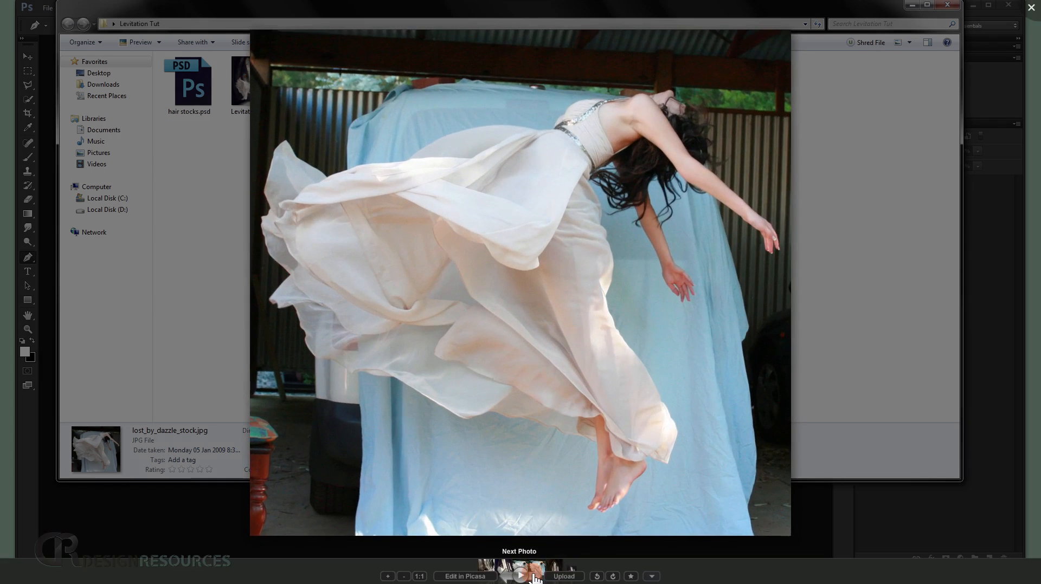
left_click(502, 577)
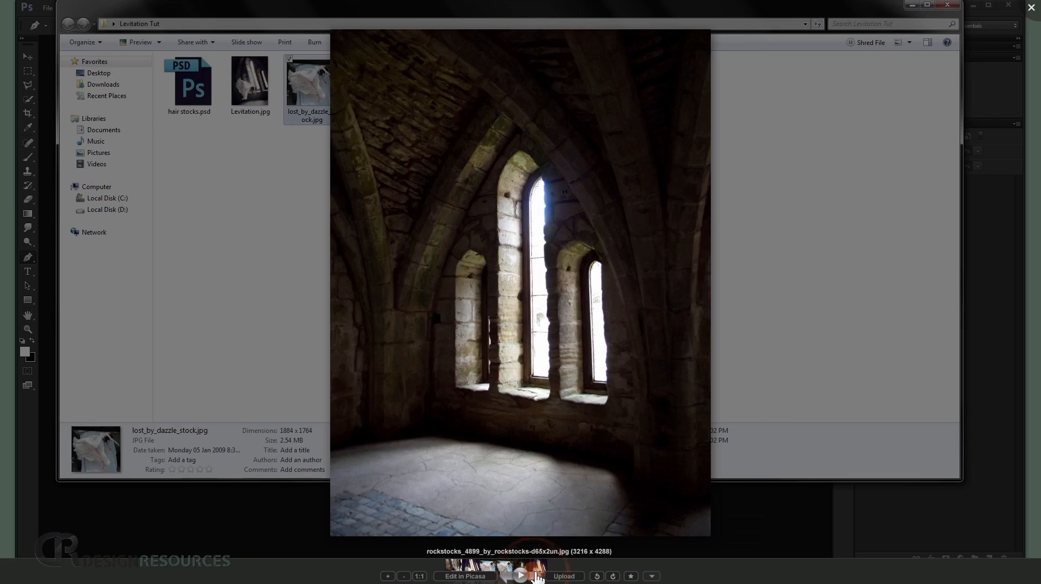
left_click(508, 578)
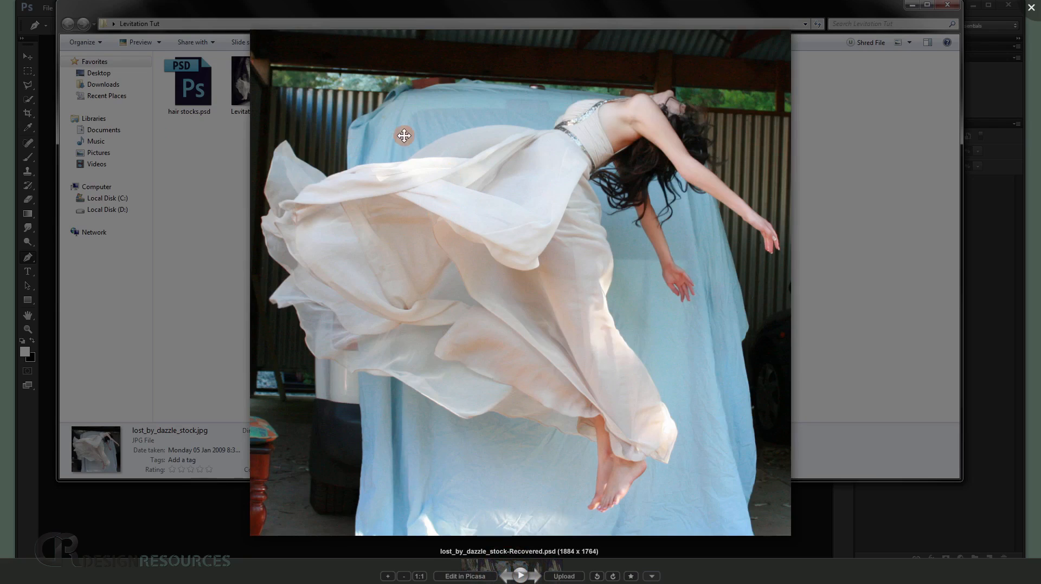
left_click(1032, 6)
Open lost_by_dazzle_stock.jpg from the Levitation Tut folder in Photoshop.
left_click_drag(339, 9, 473, 33)
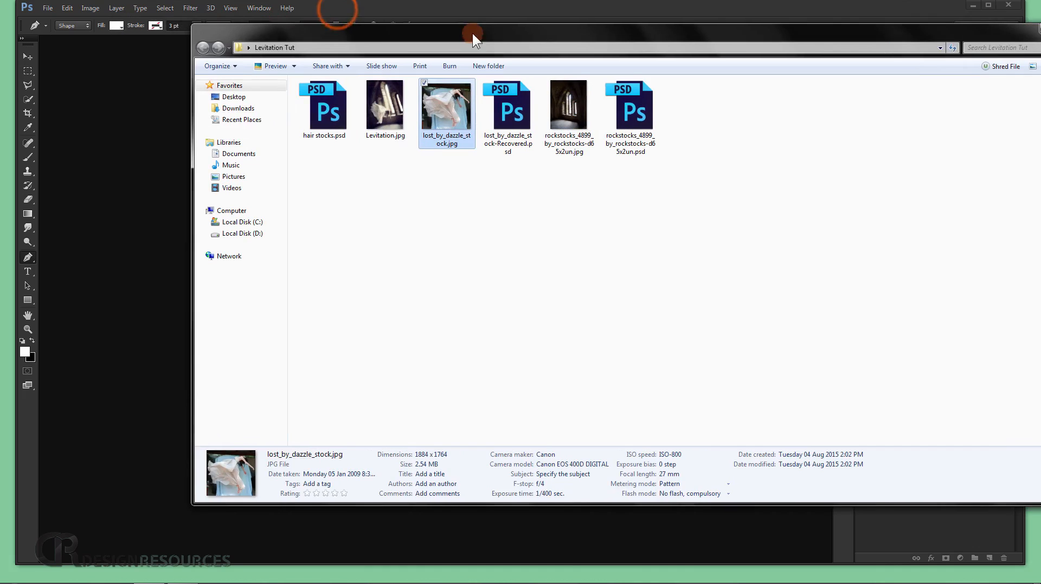
left_click_drag(450, 115, 116, 161)
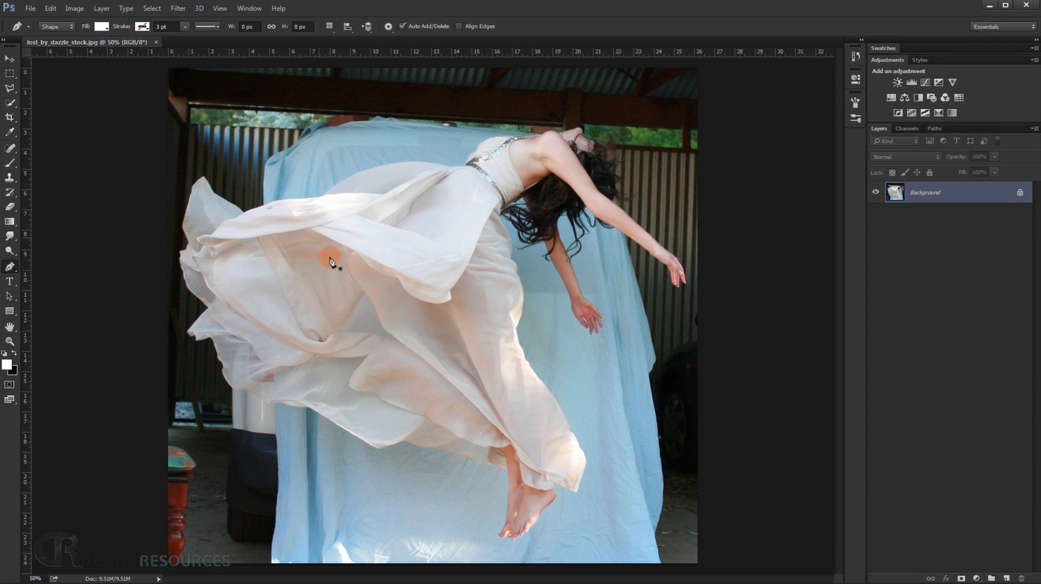
Set the Pen tool to Path mode for cutting out the woman.
scroll(332, 275, "up", 4)
left_click_drag(512, 322, 440, 344)
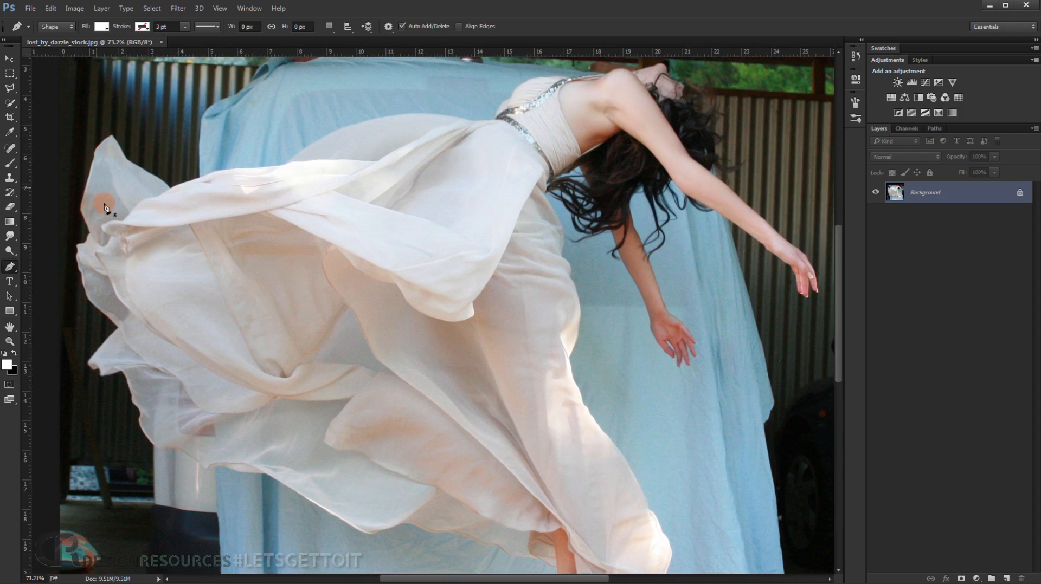
scroll(300, 328, "up", 4)
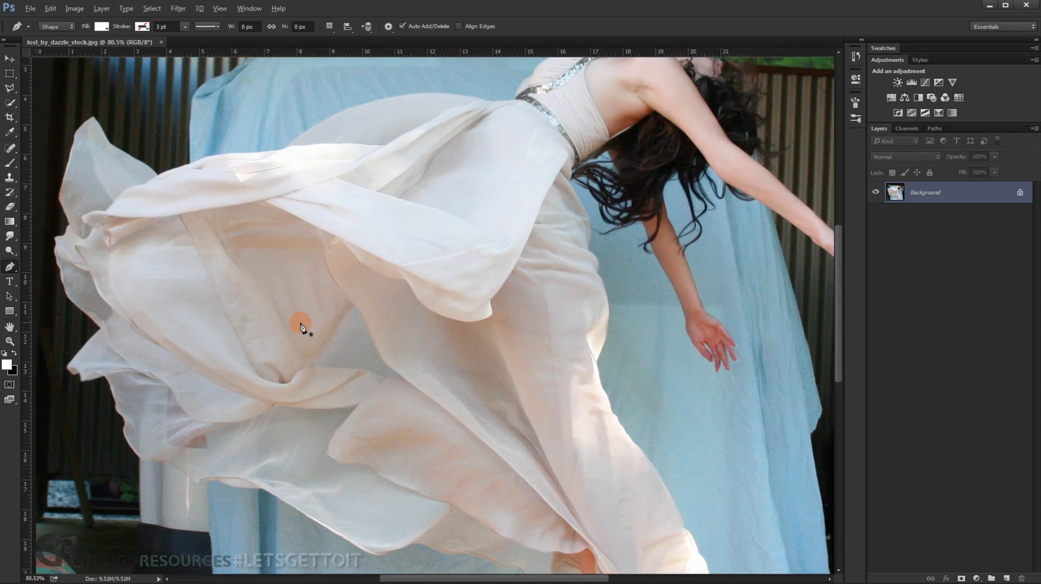
left_click_drag(294, 328, 376, 377)
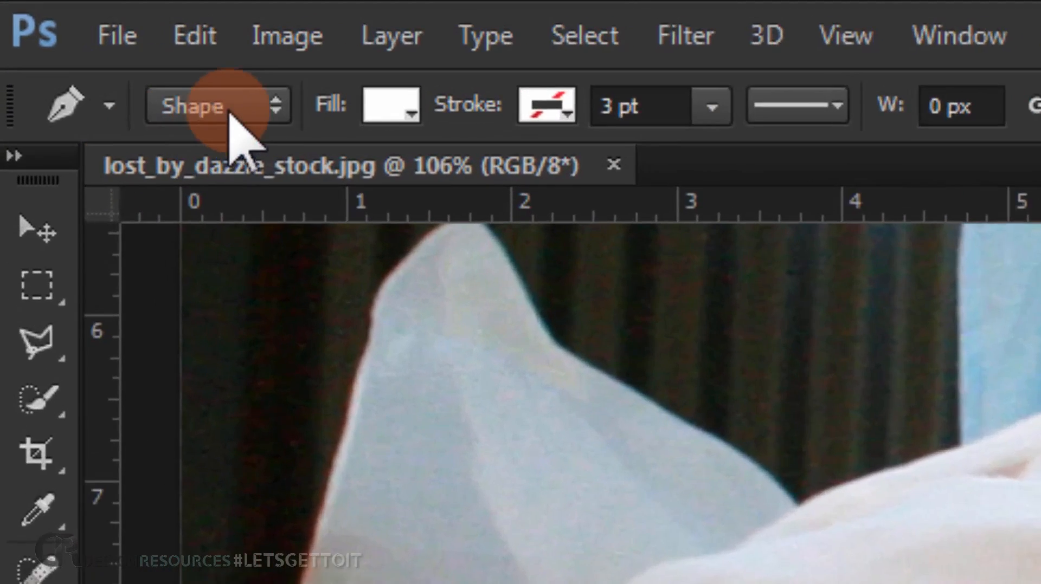
left_click(67, 26)
left_click(297, 233)
left_click_drag(935, 486, 1040, 583)
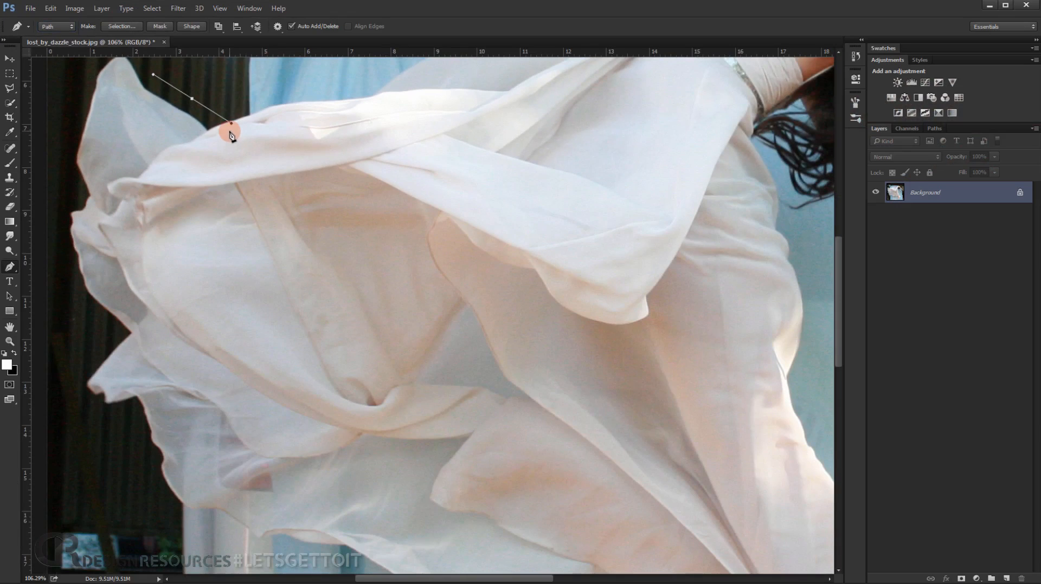
left_click_drag(225, 222, 348, 288)
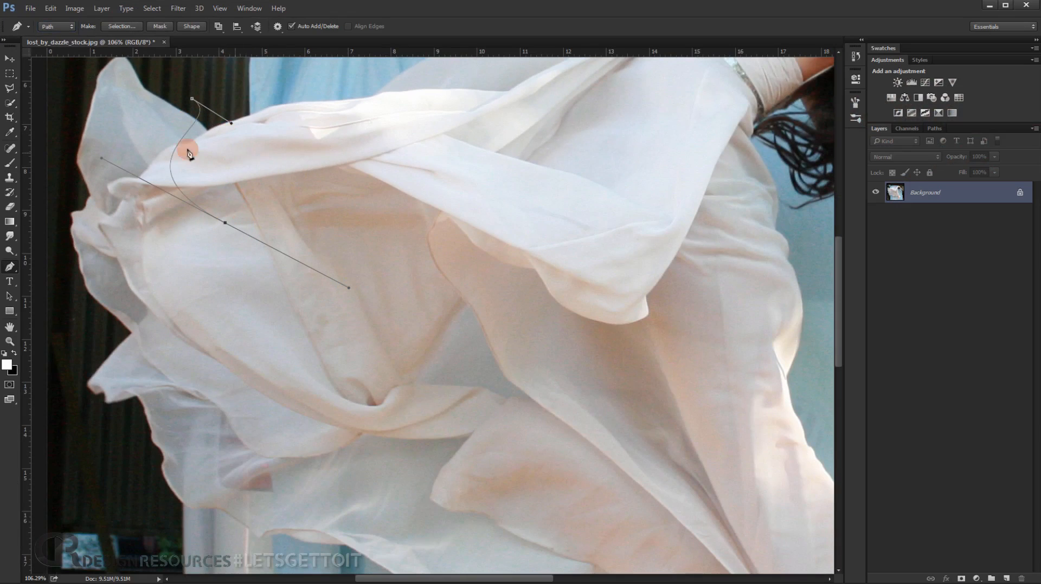
key("Escape")
key("Escape")
Start a Pen path on the skirt's upper edge near the waist belt and fit a curved segment along the sheer fabric bulge.
left_click_drag(344, 92, 271, 263)
scroll(465, 214, "up", 5)
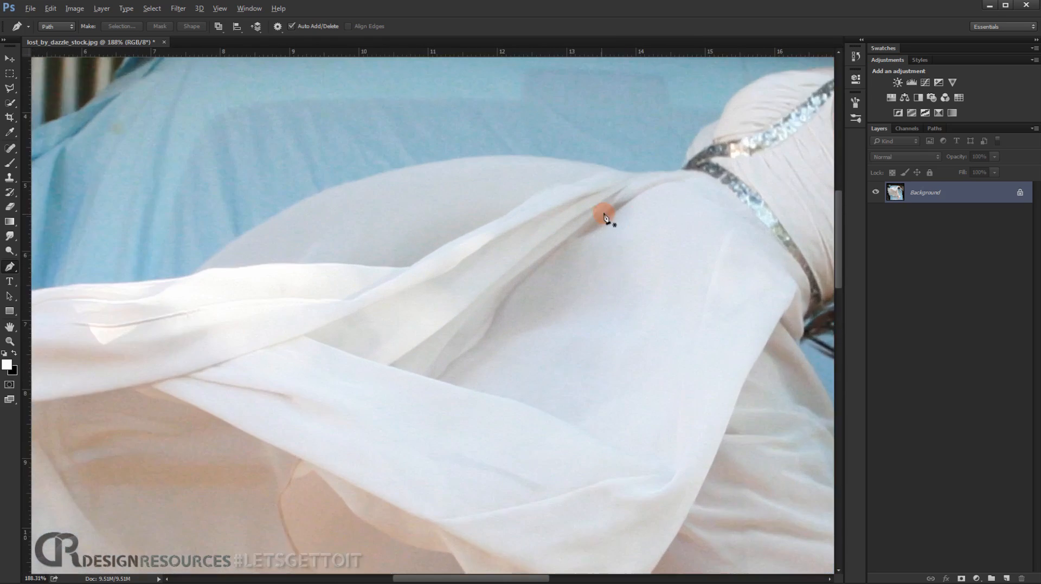
scroll(604, 219, "up", 2)
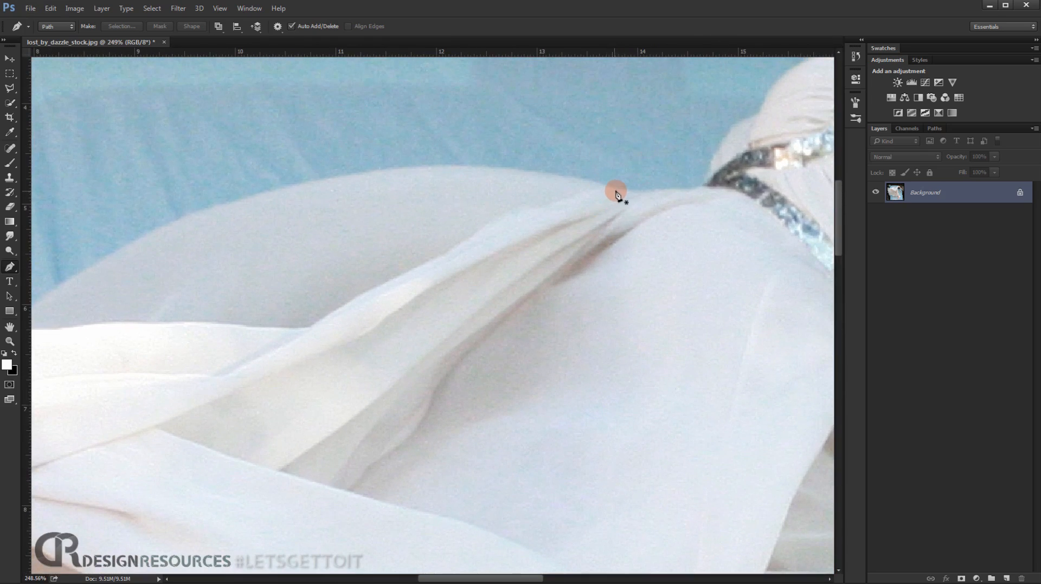
left_click(616, 191)
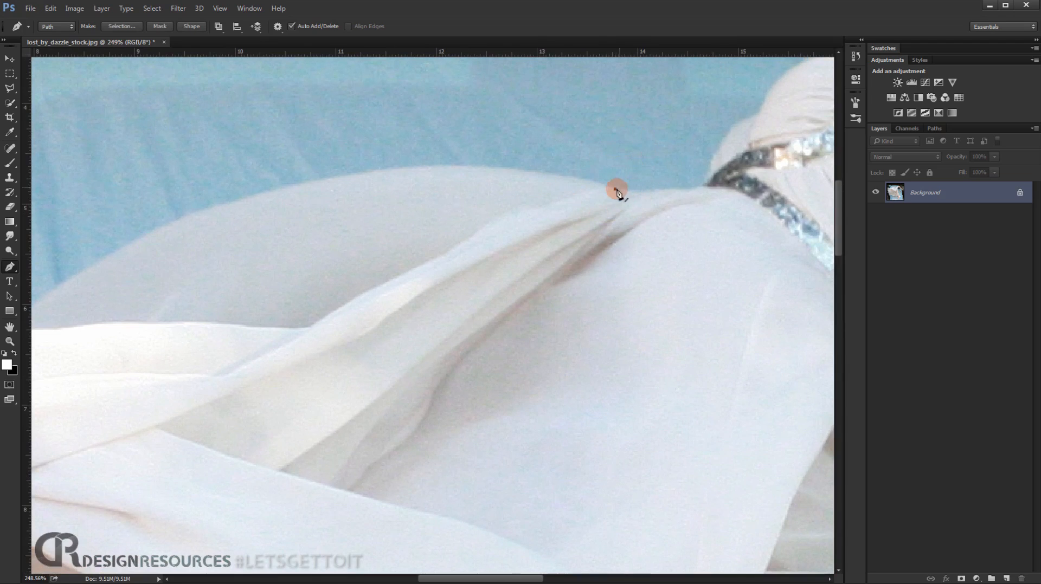
left_click_drag(167, 239, 133, 291)
left_click_drag(564, 189, 405, 218)
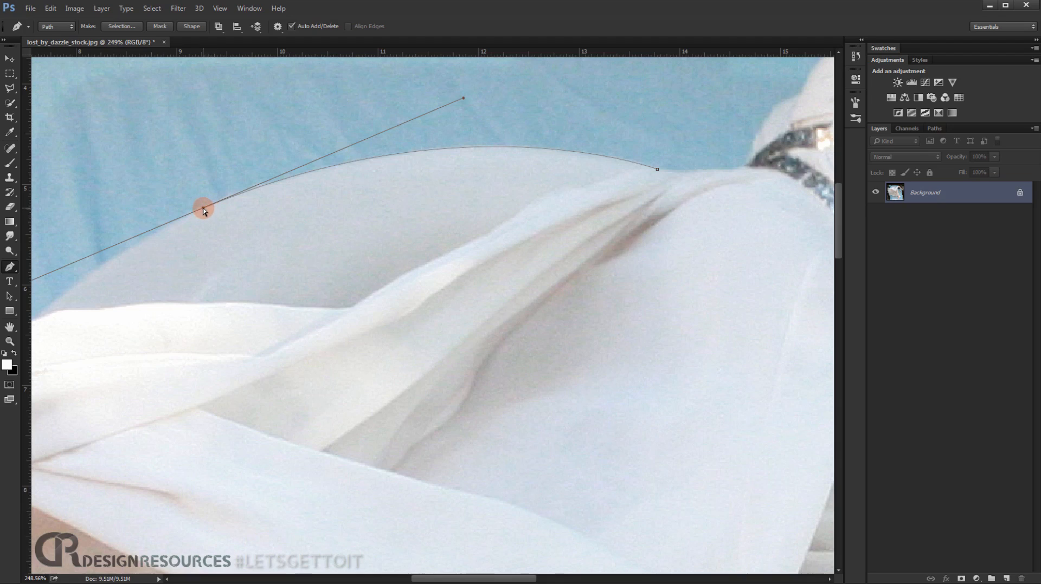
left_click_drag(201, 209, 151, 239)
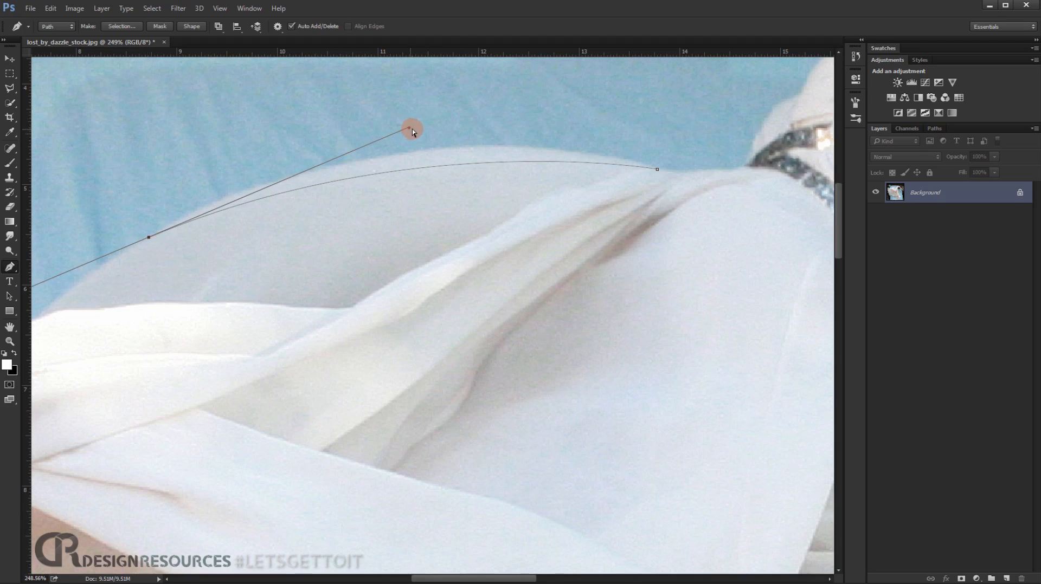
left_click_drag(411, 130, 407, 90)
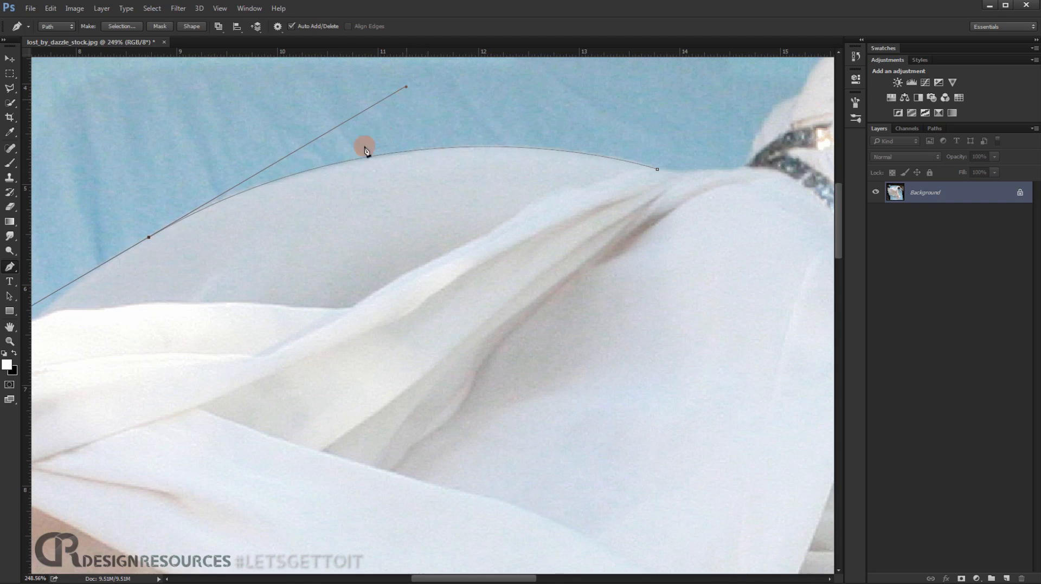
Shorten the anchor's outgoing handle and continue the path down the sheer fabric and along the white fold against the blue sheet.
left_click_drag(210, 232, 497, 196)
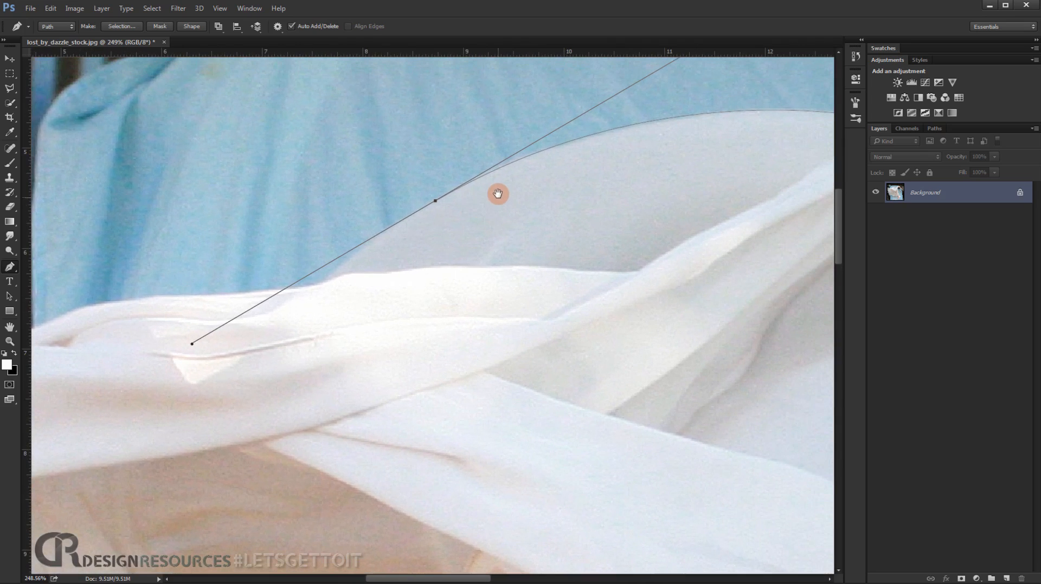
left_click_drag(192, 344, 438, 208)
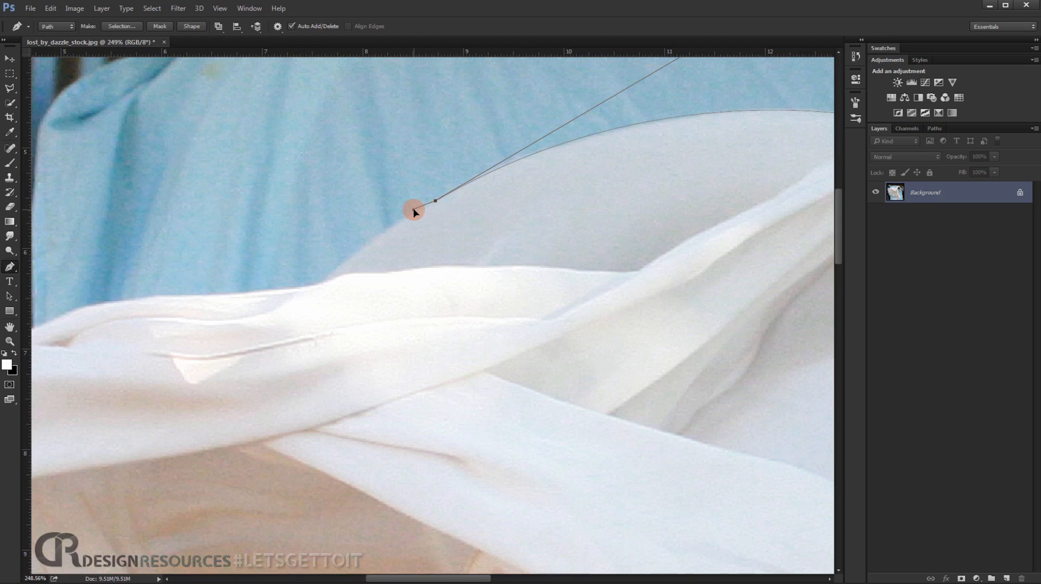
left_click_drag(362, 259, 289, 272)
left_click_drag(434, 166, 422, 174)
left_click_drag(397, 233, 540, 148)
left_click_drag(432, 188, 476, 156)
left_click_drag(415, 193, 494, 210)
left_click_drag(373, 186, 432, 190)
left_click_drag(409, 181, 319, 184)
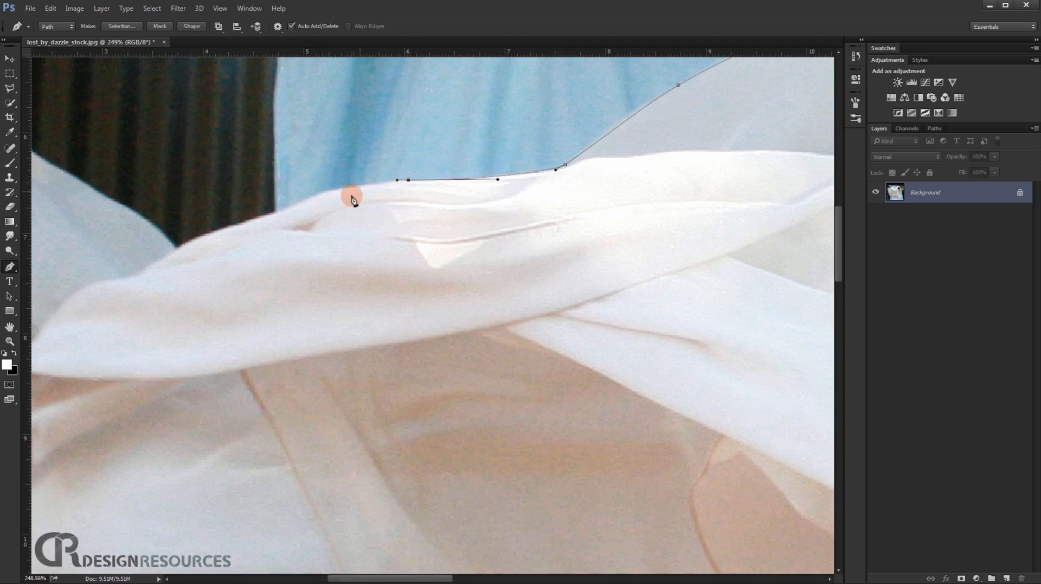
Extend the path along the dress's upper fold to the notch and up the edge of the pointed sheer fabric.
left_click_drag(355, 189, 340, 193)
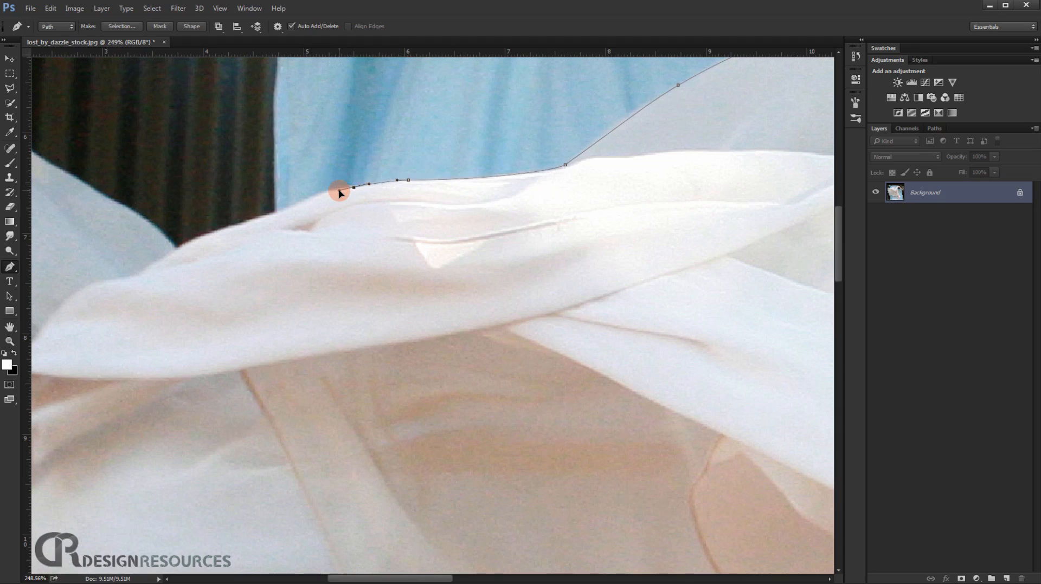
left_click_drag(247, 220, 225, 226)
left_click_drag(284, 211, 262, 217)
left_click_drag(392, 181, 563, 132)
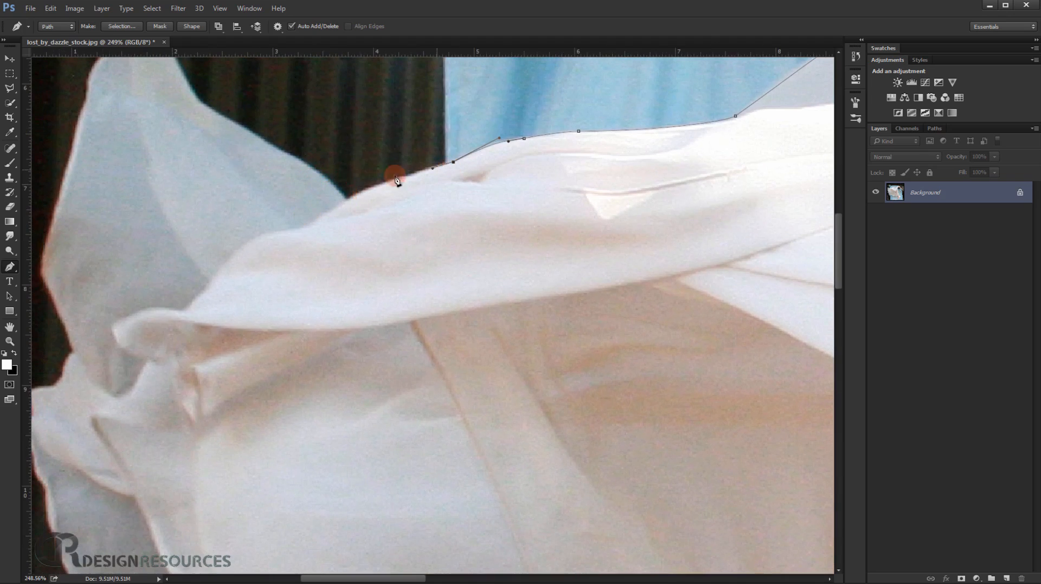
left_click_drag(349, 200, 311, 222)
left_click_drag(276, 181, 482, 265)
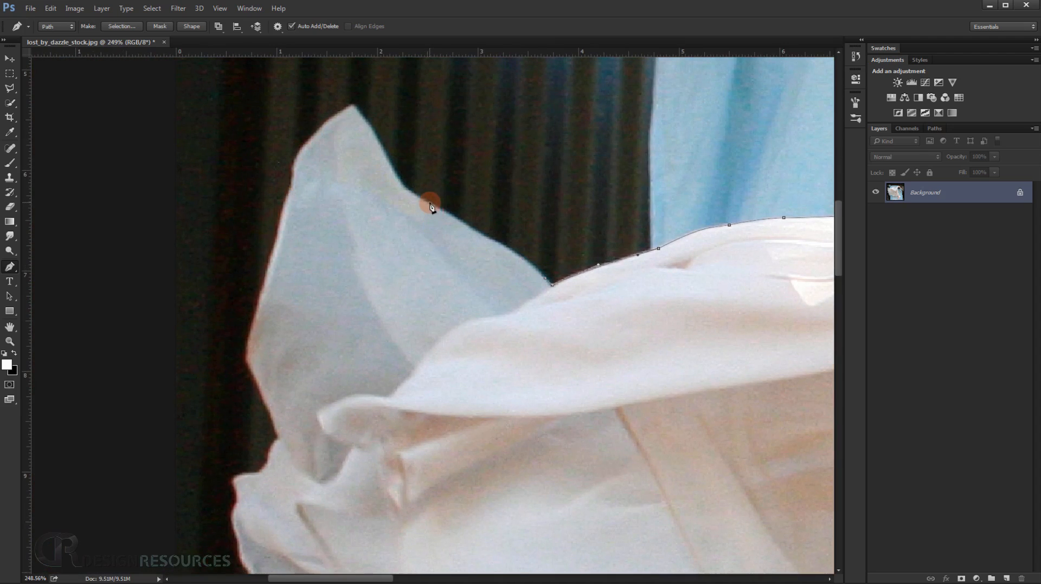
left_click_drag(469, 230, 448, 218)
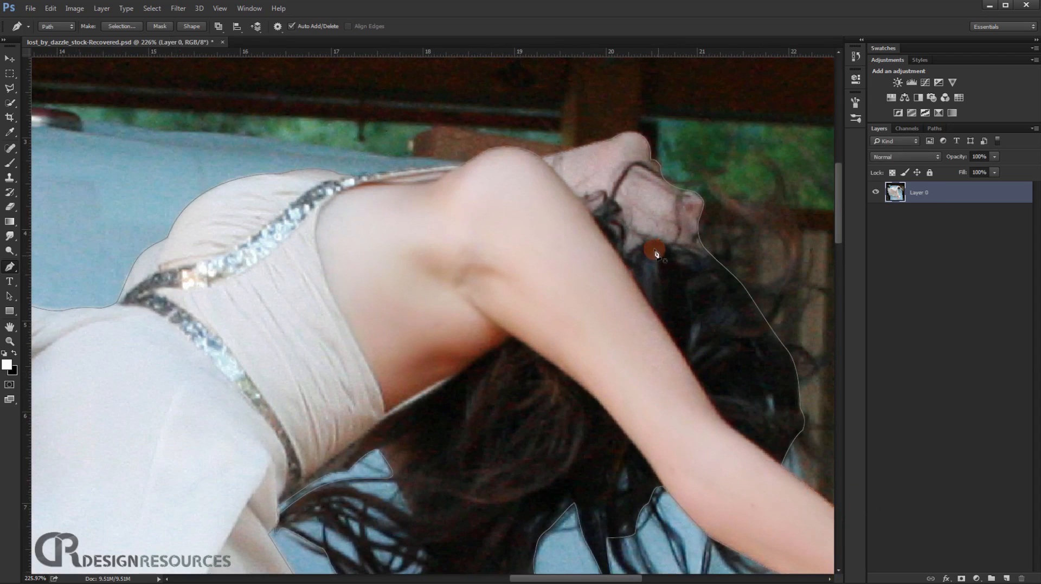
Convert the woman's outline path into a new selection and add a layer mask from it to Layer 0.
right_click(423, 196)
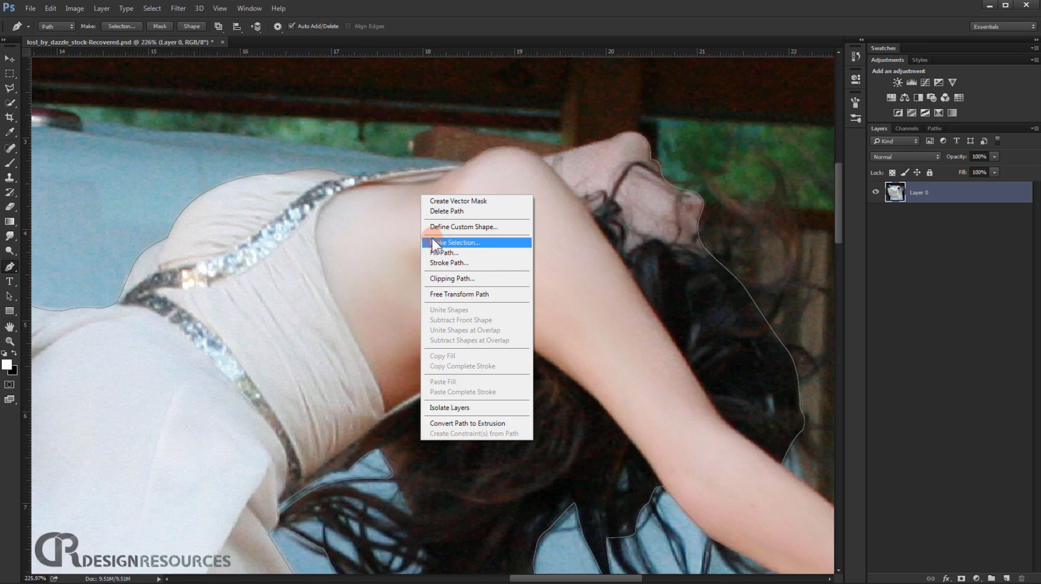
left_click(462, 243)
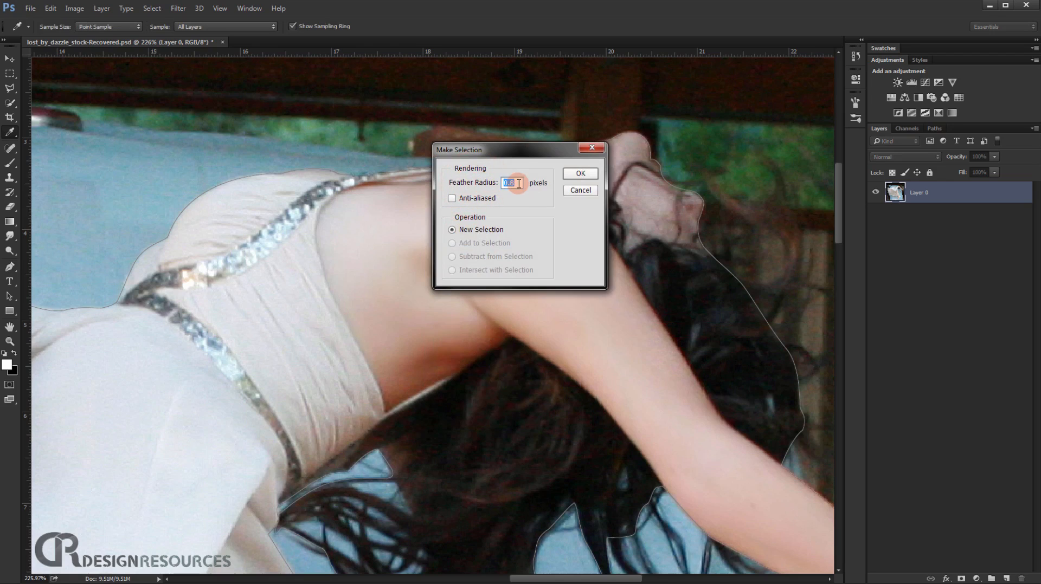
left_click_drag(483, 187, 482, 187)
left_click(580, 174)
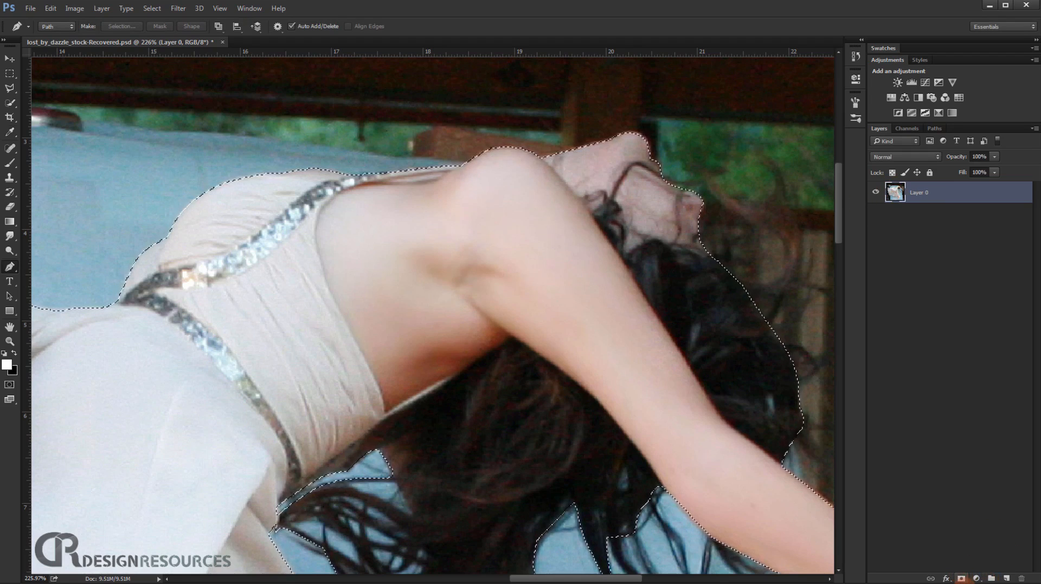
left_click(962, 578)
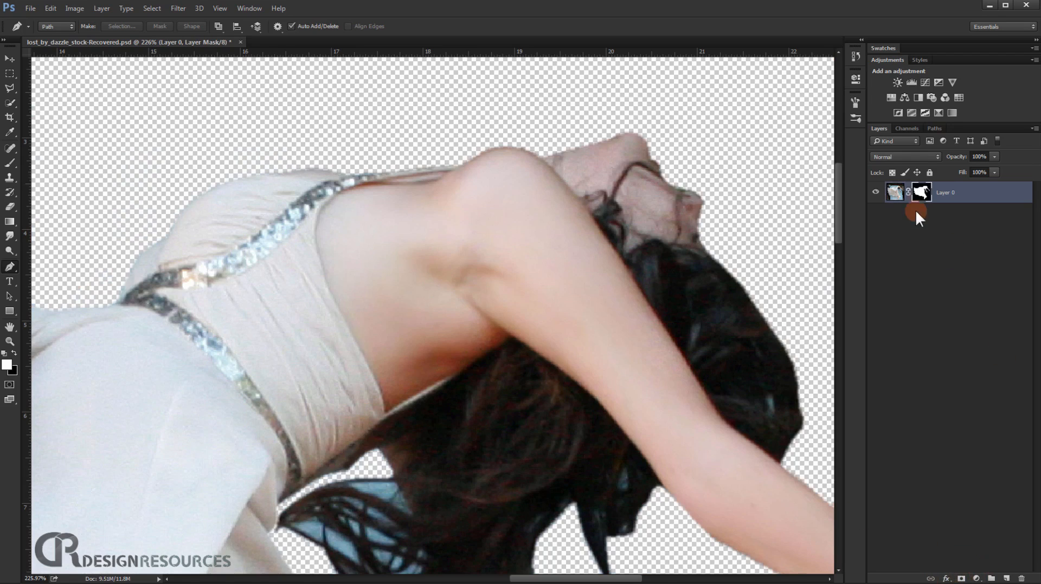
Examine the masked cutout's edges along the dress, feet, arms and hair, including the loose strands beneath the head.
scroll(640, 250, "down", 5)
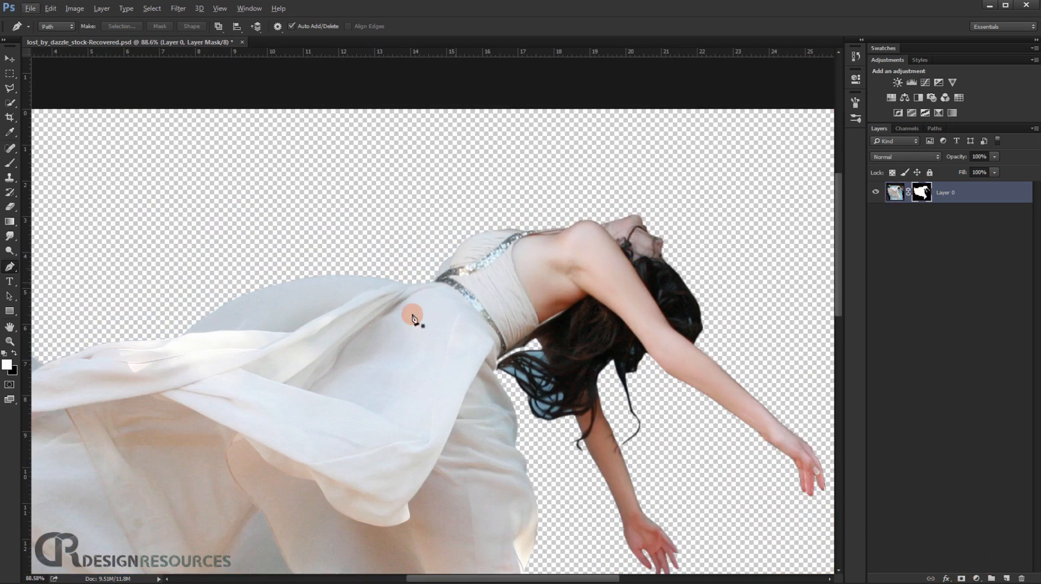
left_click_drag(377, 342, 511, 165)
left_click_drag(505, 415, 376, 251)
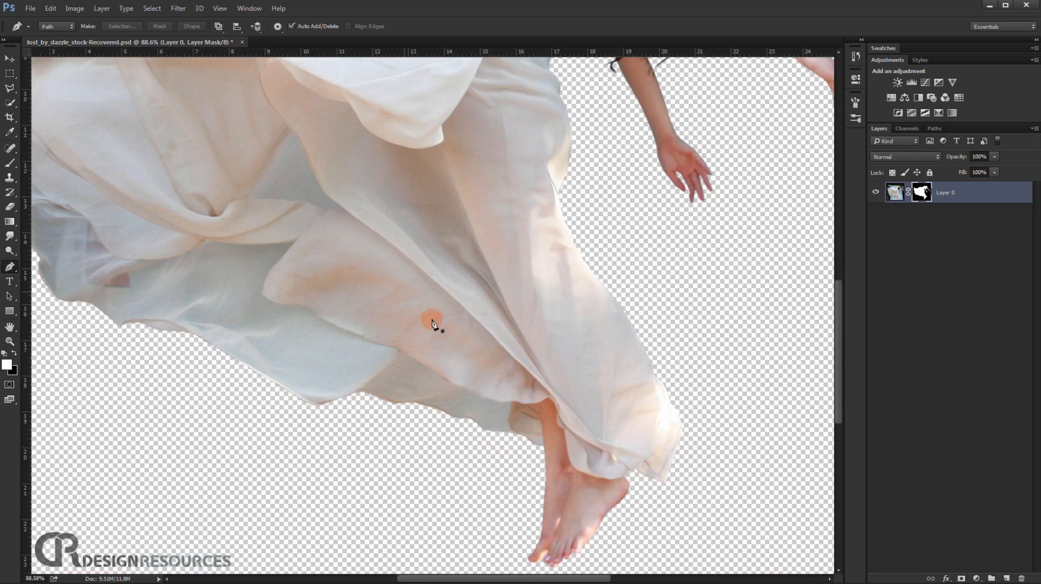
key("ctrl+0")
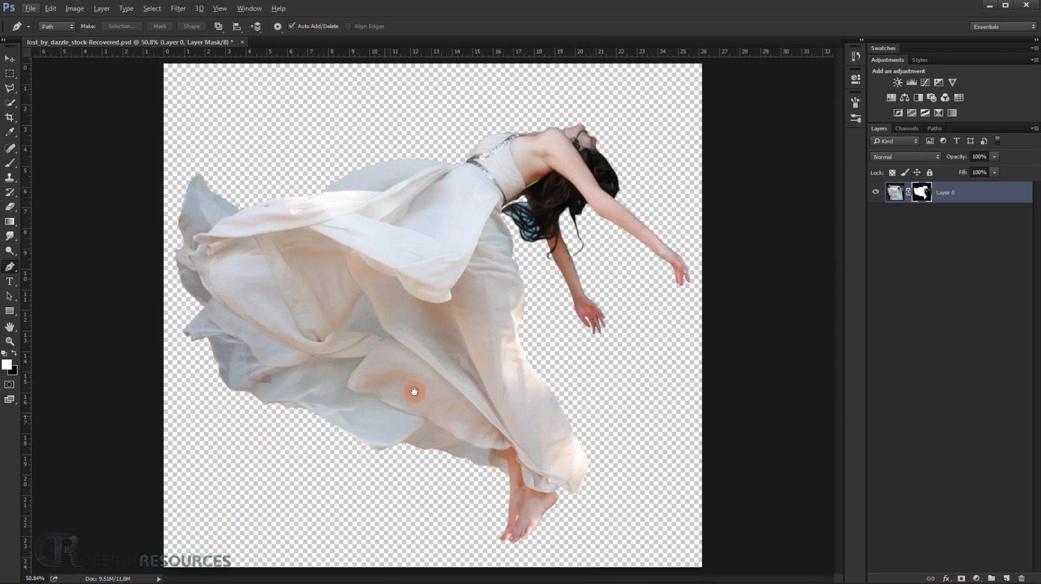
scroll(513, 230, "up", 3)
scroll(512, 228, "up", 5)
left_click_drag(587, 209, 476, 337)
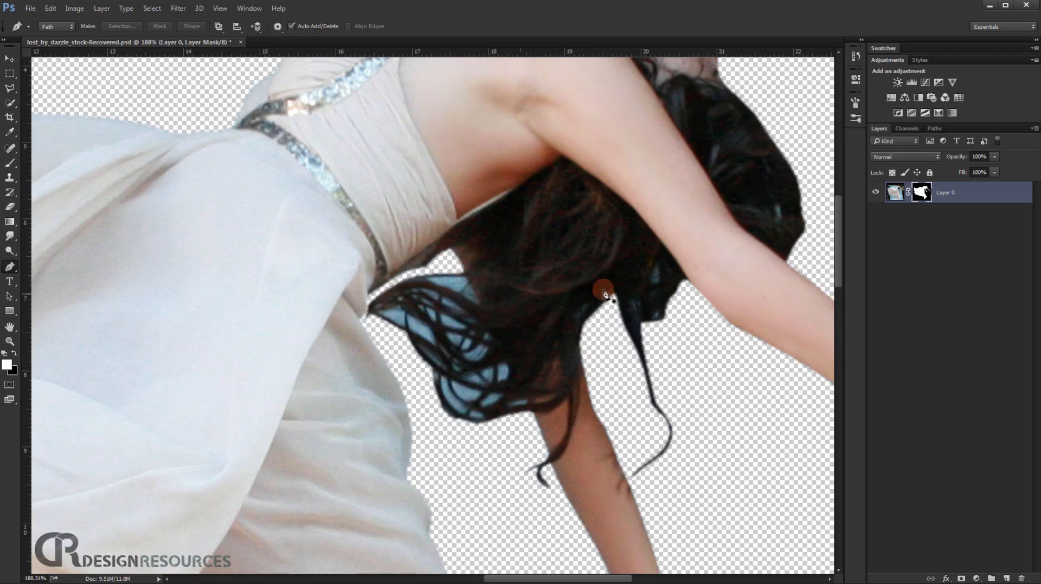
scroll(460, 301, "down", 1)
key("ctrl+0")
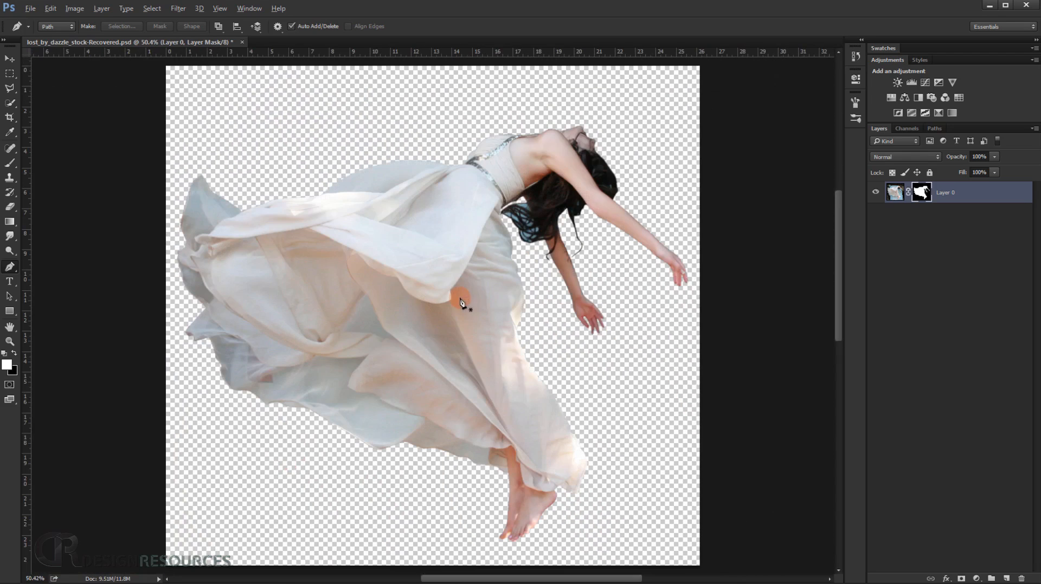
Open rockstocks_4899_by_rockstocks-d65x2un.jpg from the Levitation Tut folder as a separate document.
left_click(136, 575)
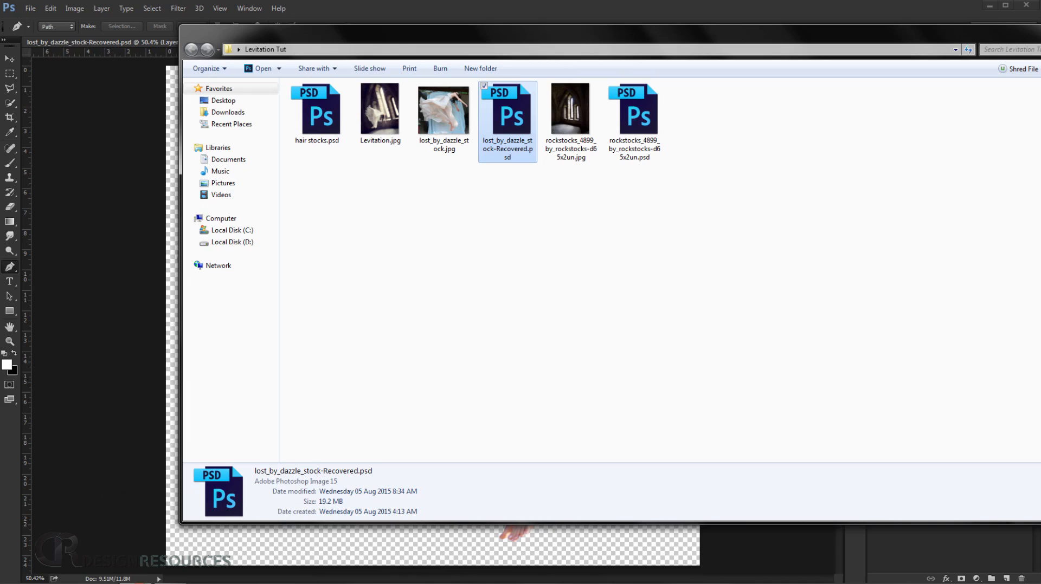
left_click_drag(572, 93, 13, 425)
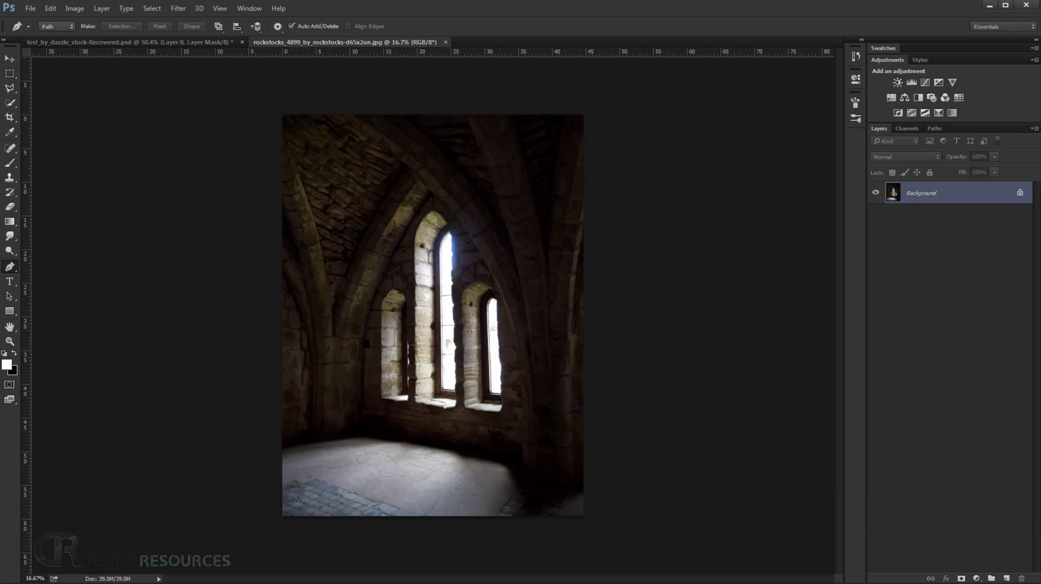
left_click(193, 41)
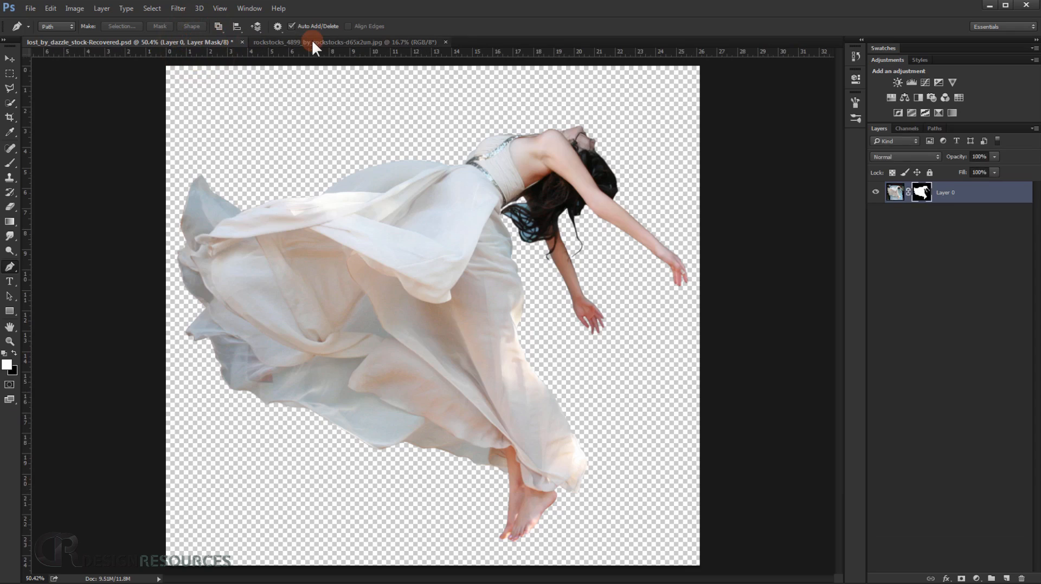
left_click(306, 42)
Move the masked woman layer from lost_by_dazzle_stock-Recovered.psd into the stone interior document with the Move tool.
left_click(191, 44)
left_click(13, 54)
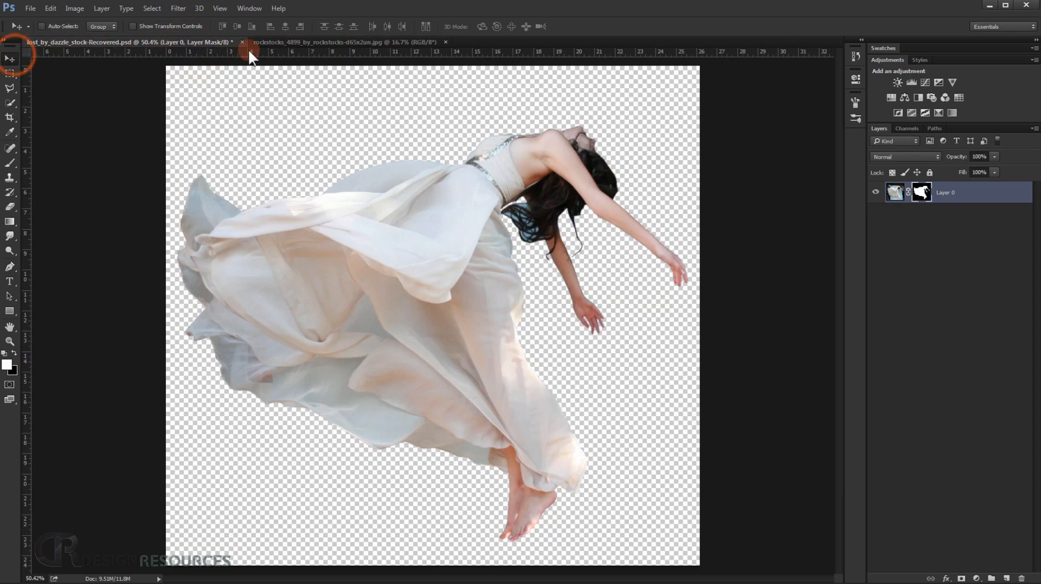
left_click_drag(430, 214, 401, 249)
left_click_drag(395, 289, 395, 288)
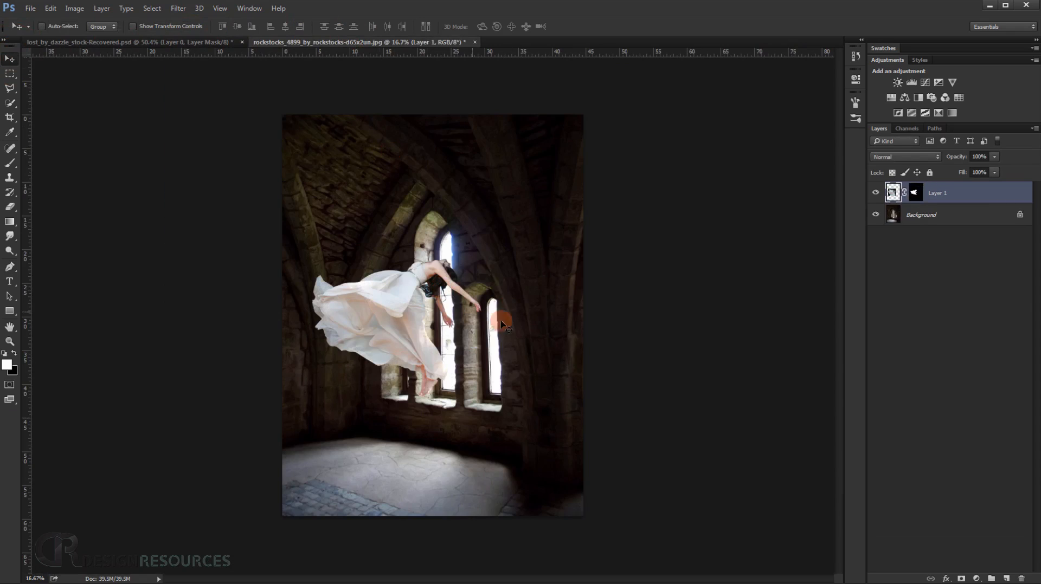
Free Transform the woman, rotating her about 42° clockwise, scaling her to about 95% and moving her down beside the windows.
scroll(606, 327, "up", 3)
key("ctrl")
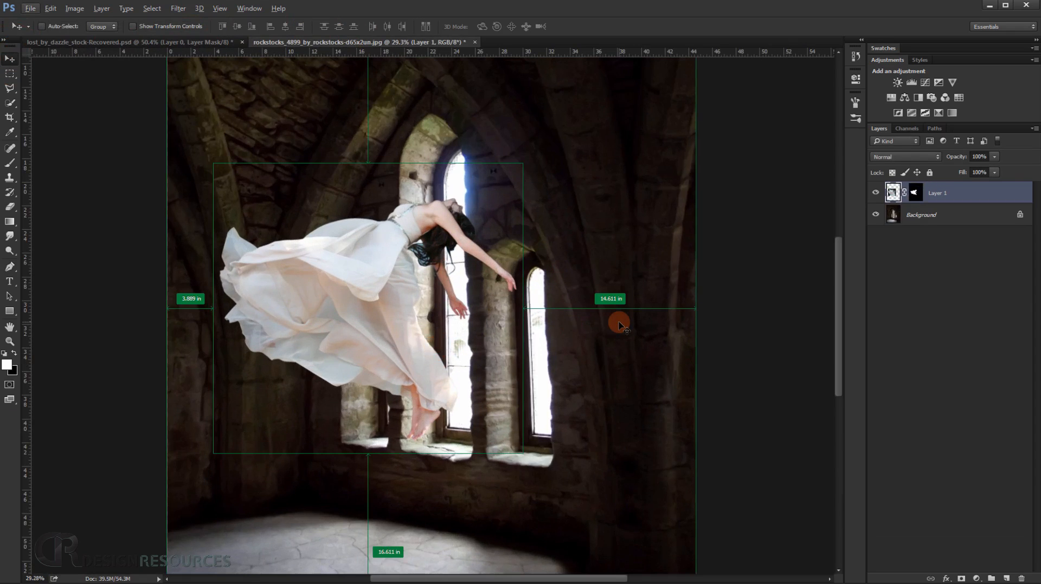
key("ctrl+t")
scroll(615, 320, "down", 3)
left_click(572, 148)
left_click_drag(586, 188, 599, 281)
left_click_drag(481, 283, 458, 359)
left_click_drag(535, 373, 480, 381)
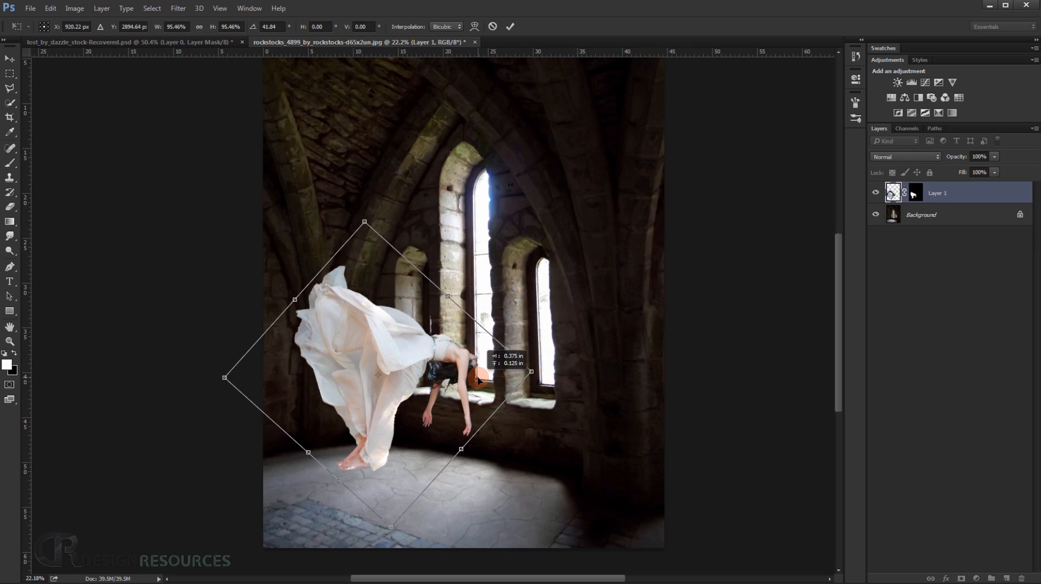
Refine the woman's transform to 86.36% scale and about 51° rotation, position her feet just above the floor, and apply it.
left_click_drag(609, 358, 609, 379)
left_click_drag(410, 418, 412, 410)
left_click_drag(533, 378, 518, 374)
scroll(420, 410, "up", 3)
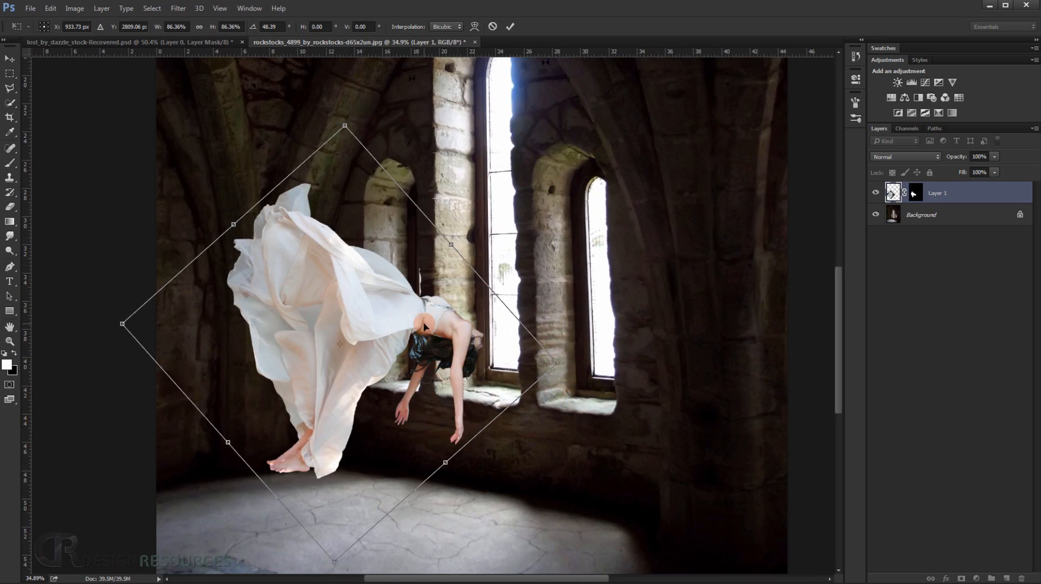
left_click_drag(424, 327, 418, 348)
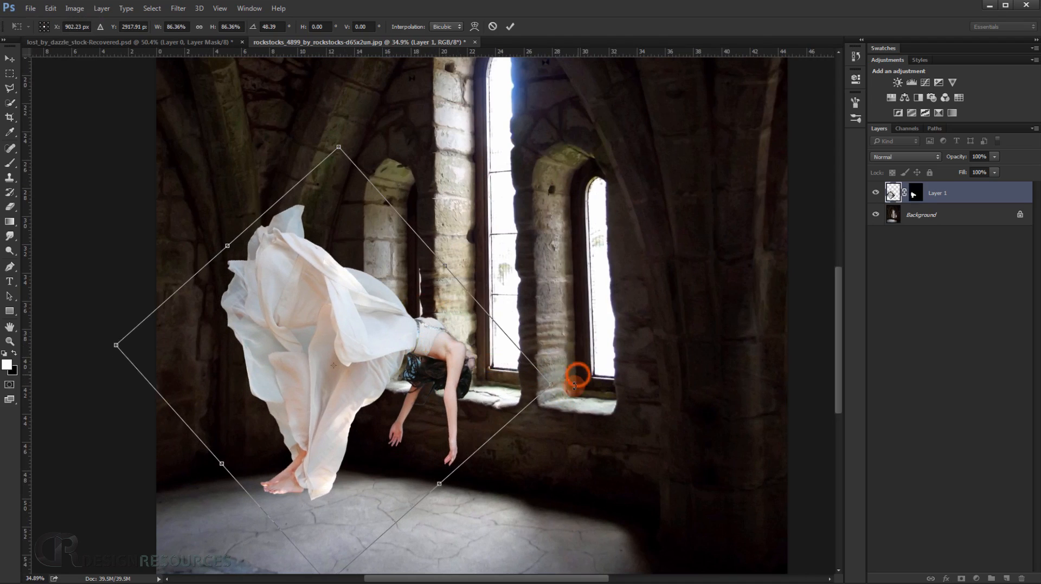
left_click_drag(575, 385, 574, 396)
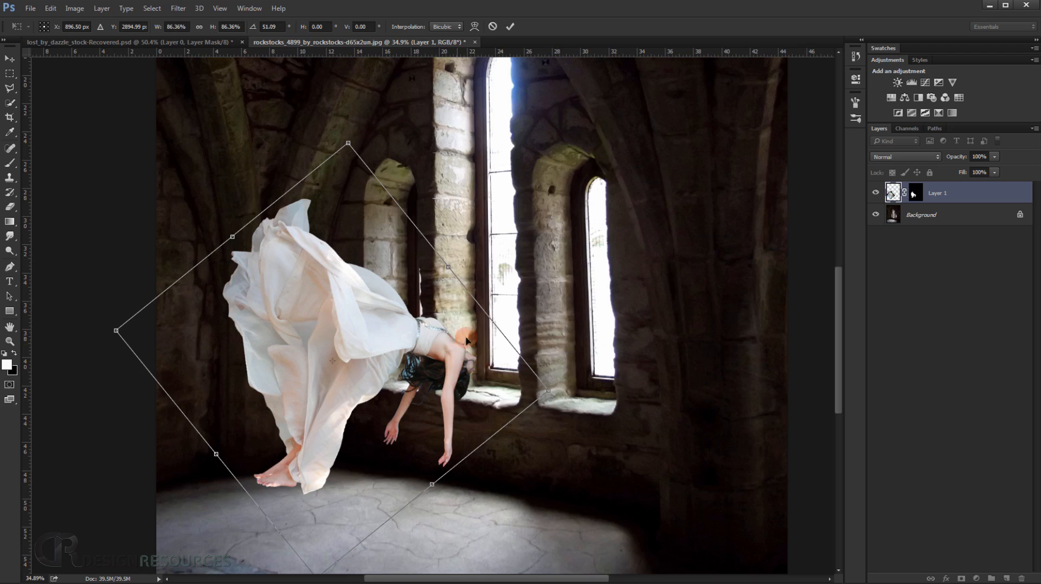
key("Return")
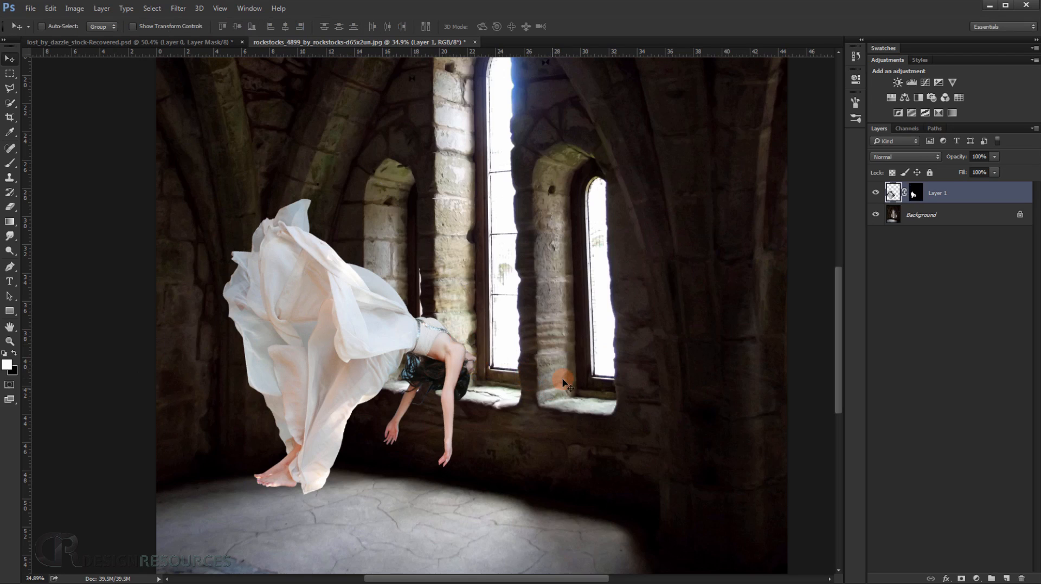
Examine the woman's placement in the stone interior, comparing her dress, hair, hands and feet with the surrounding windows and floor.
scroll(289, 409, "up", 7)
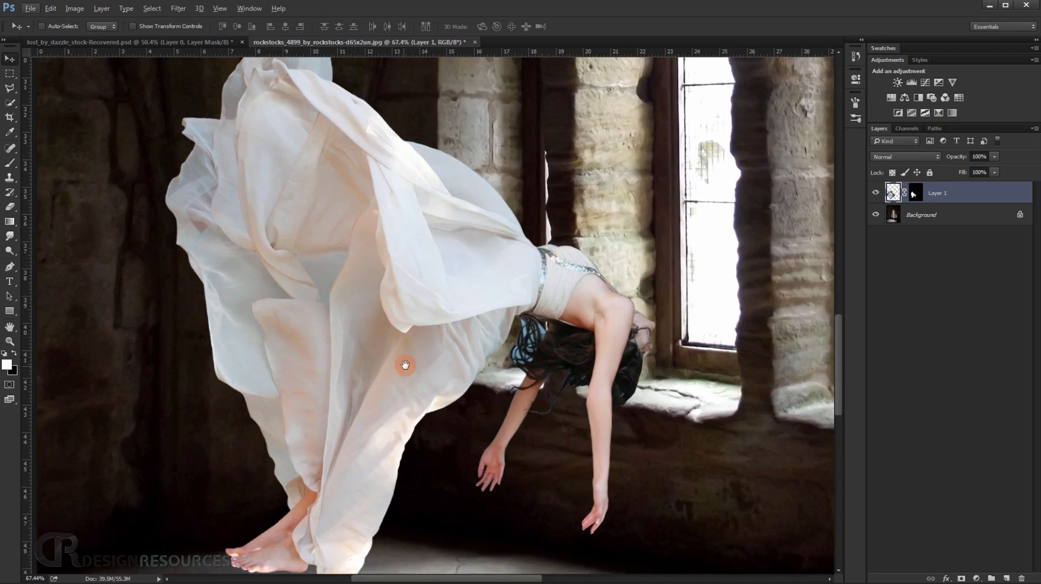
left_click_drag(402, 366, 351, 445)
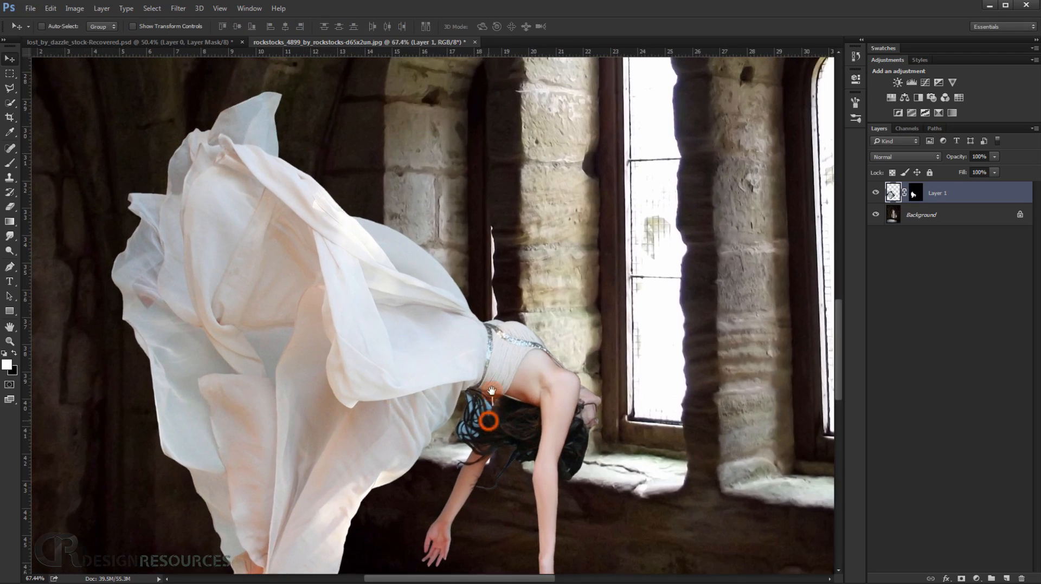
left_click_drag(491, 418, 486, 367)
left_click_drag(395, 379, 442, 324)
left_click_drag(583, 432, 536, 397)
scroll(379, 427, "down", 6)
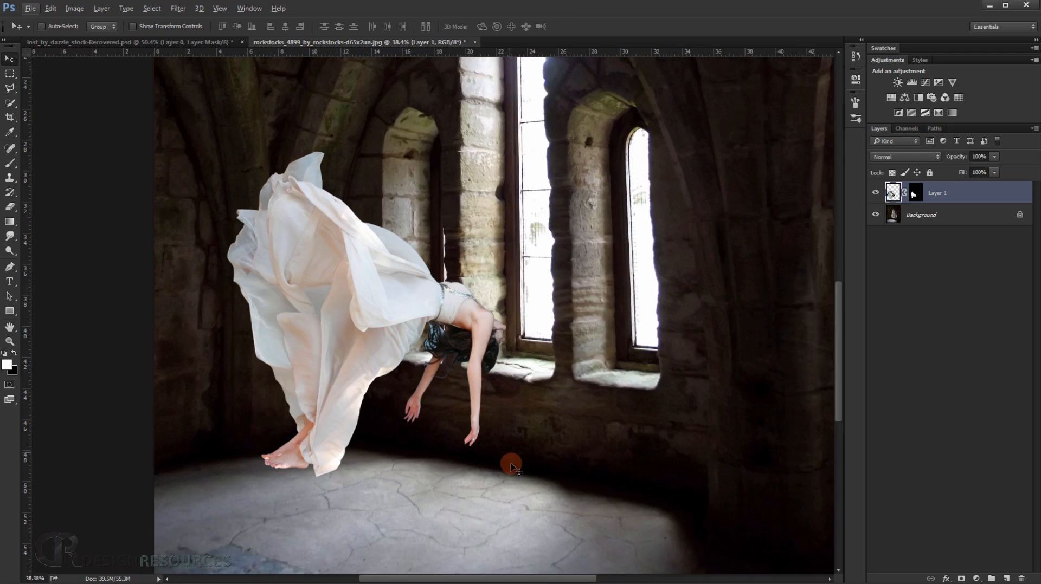
scroll(365, 428, "up", 4)
scroll(374, 432, "down", 1)
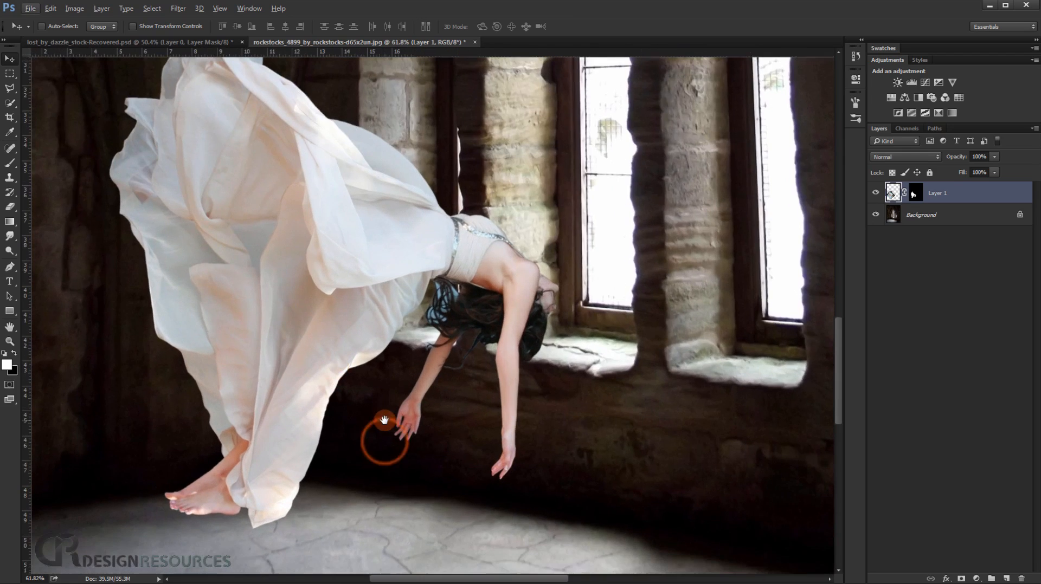
scroll(385, 420, "down", 5)
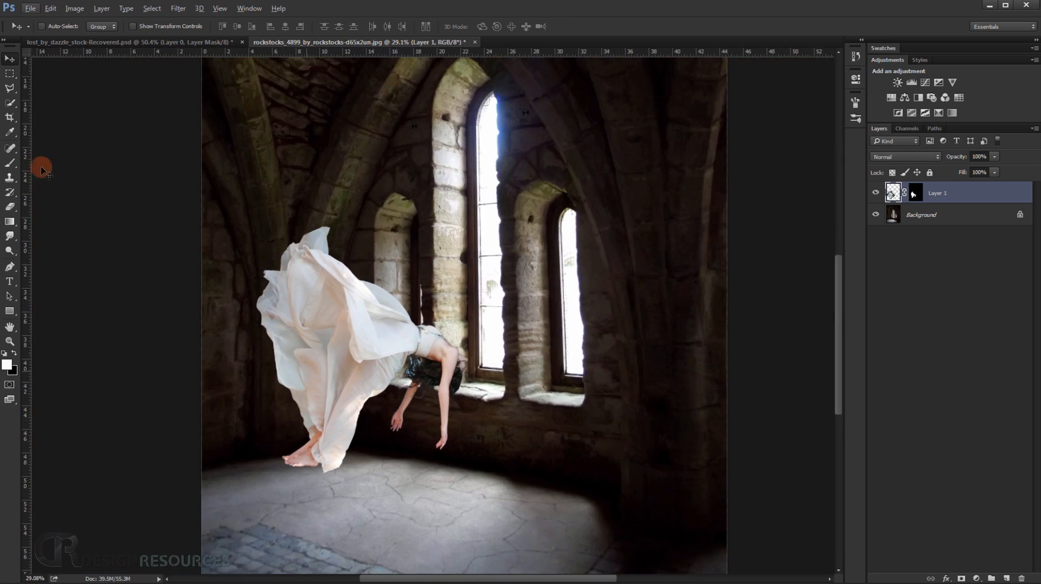
Examine the light and shading on the dress folds, back and arms against the light coming from the windows.
scroll(227, 259, "up", 4)
left_click_drag(376, 385, 309, 166)
scroll(386, 238, "up", 2)
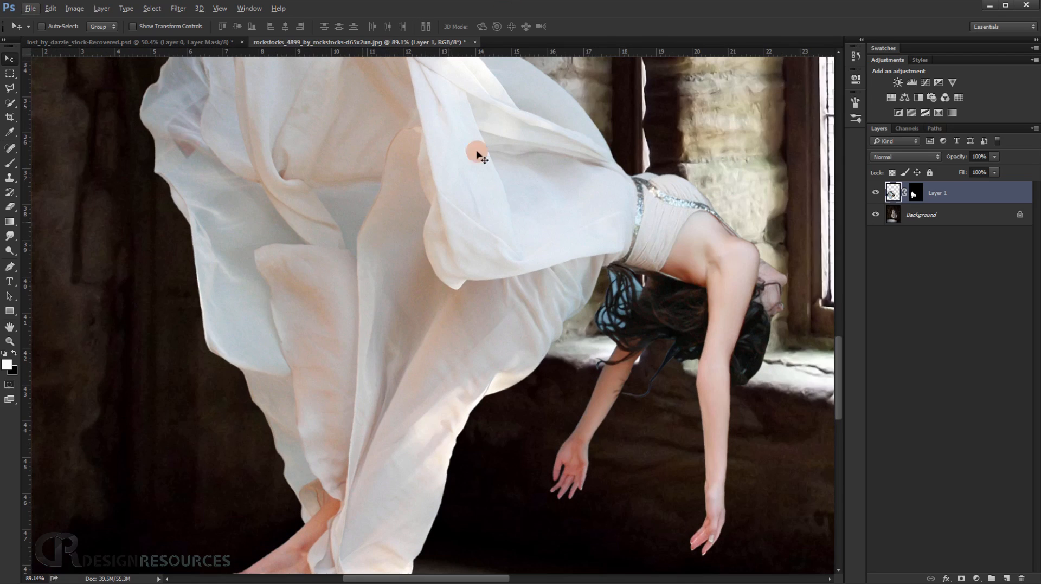
left_click_drag(471, 172, 433, 332)
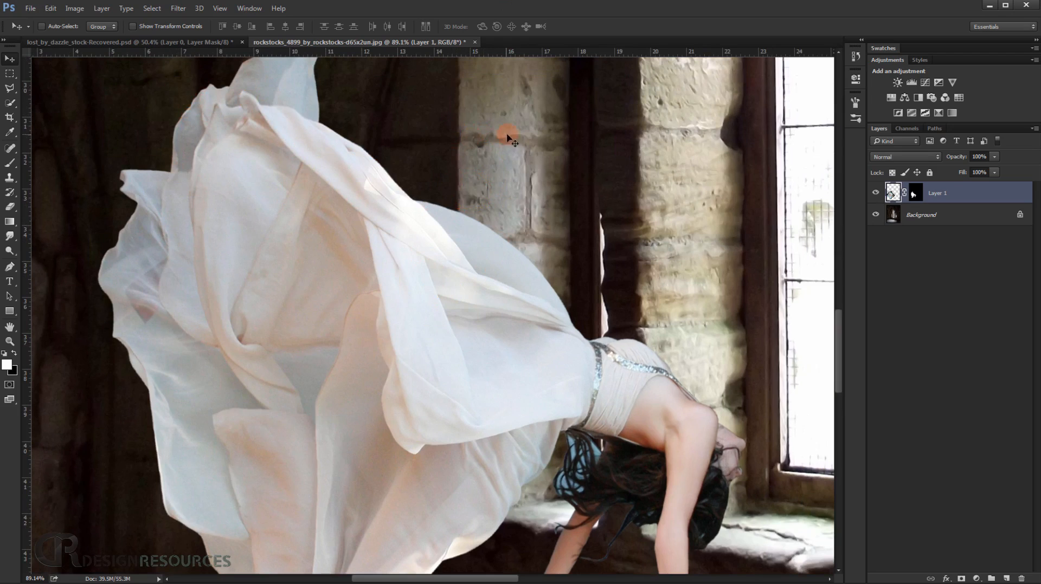
left_click_drag(434, 325, 451, 237)
scroll(334, 288, "down", 2)
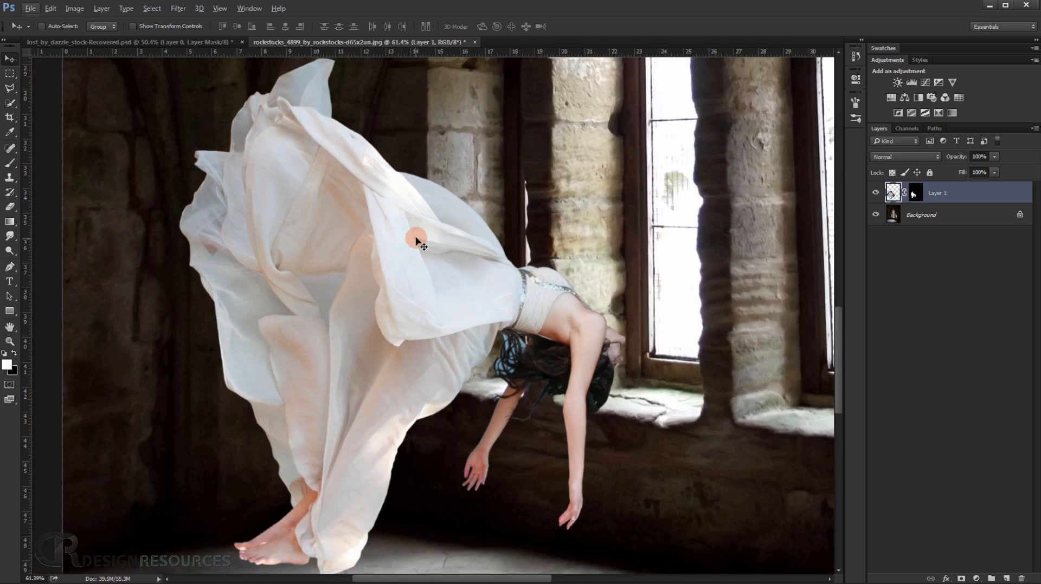
scroll(396, 216, "up", 3)
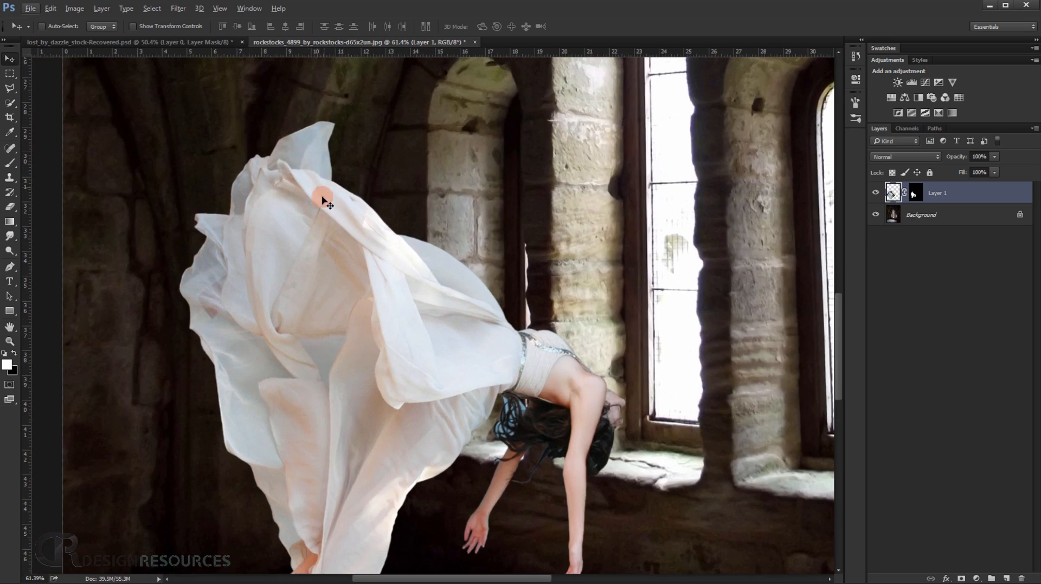
scroll(375, 286, "up", 2)
scroll(374, 287, "down", 6)
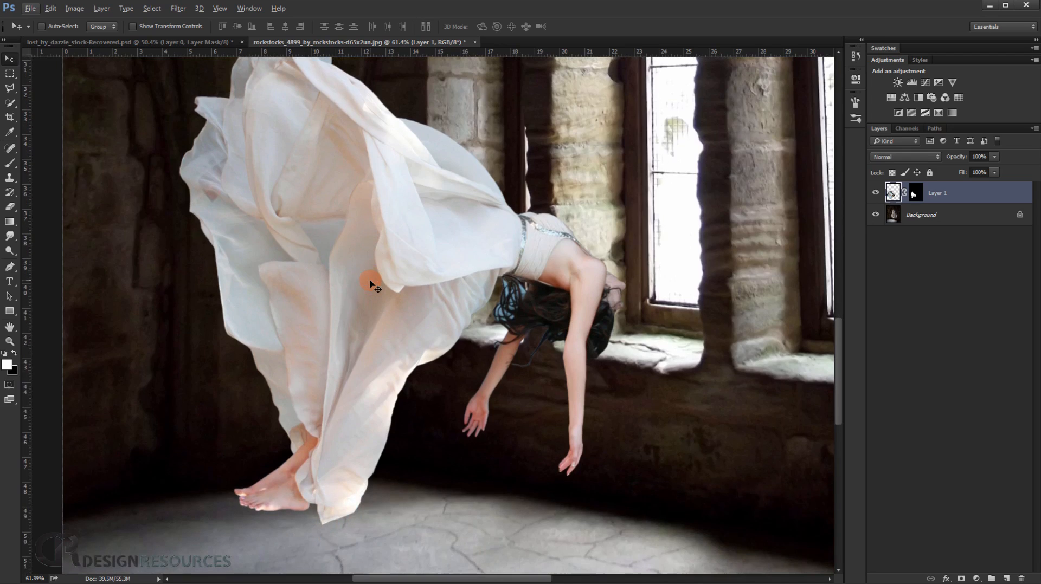
scroll(244, 279, "up", 4)
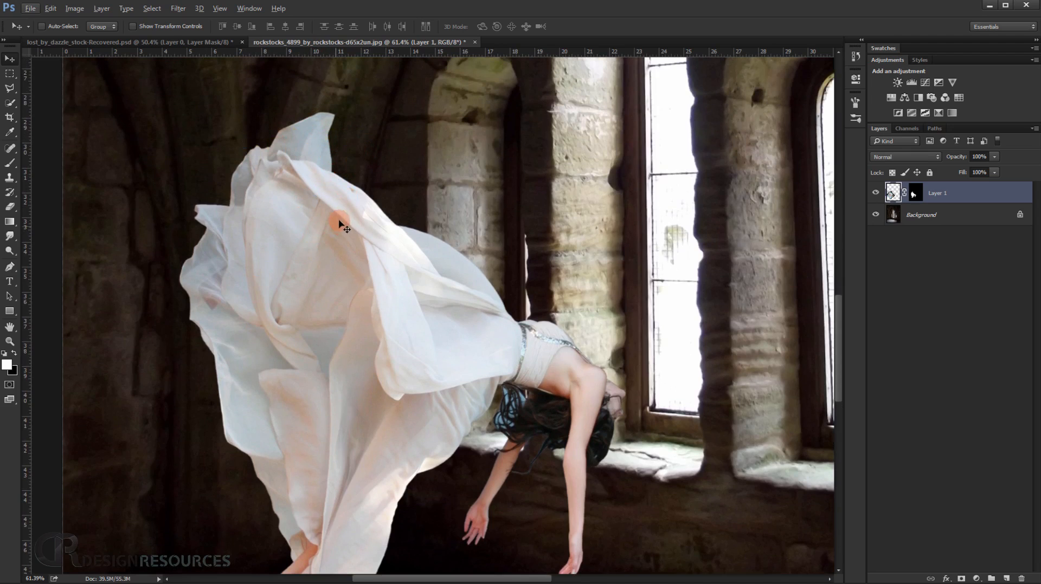
scroll(364, 296, "down", 3)
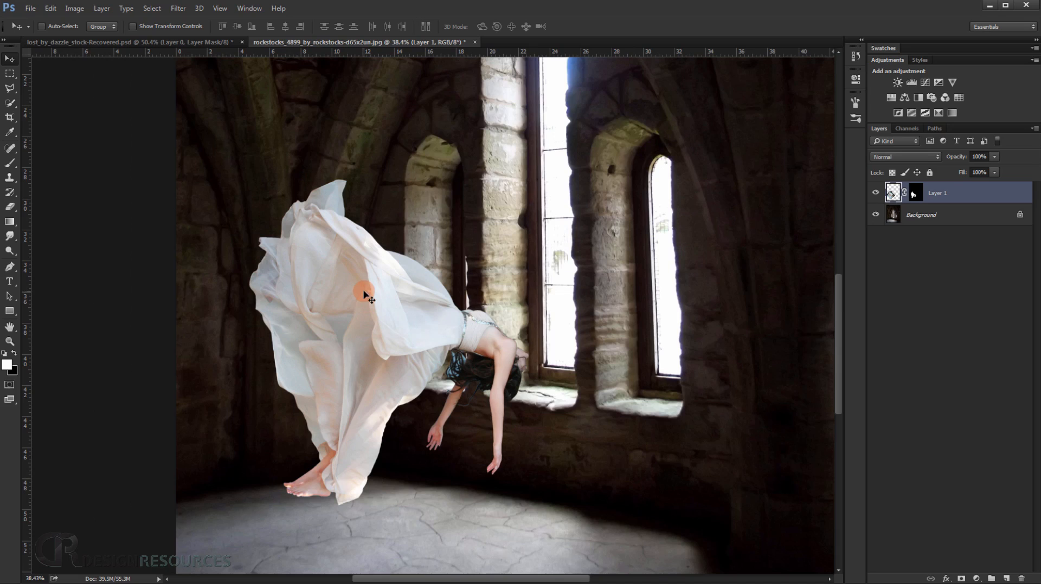
scroll(466, 345, "up", 3)
left_click_drag(344, 356, 412, 340)
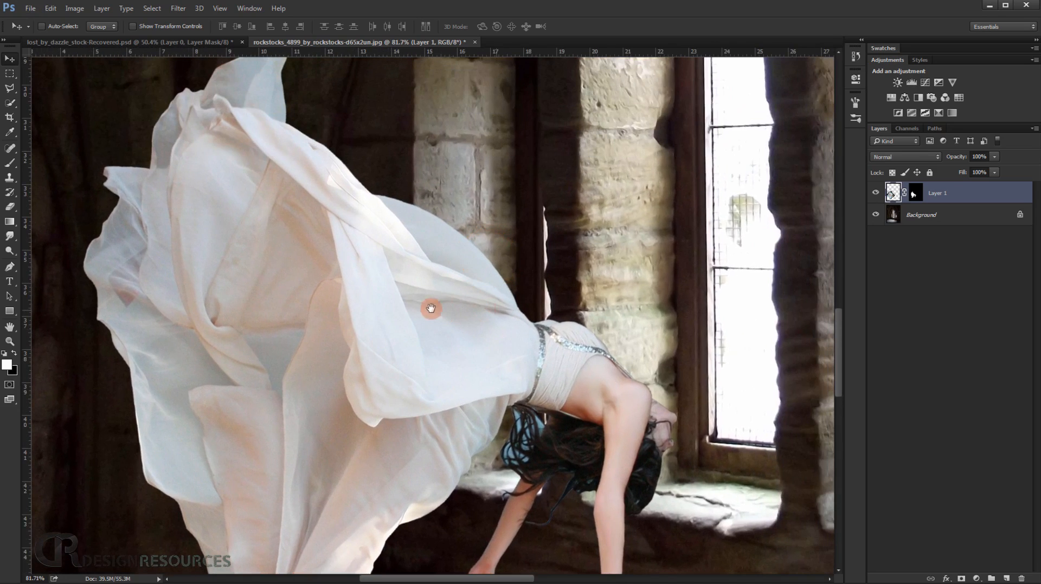
left_click_drag(391, 298, 408, 353)
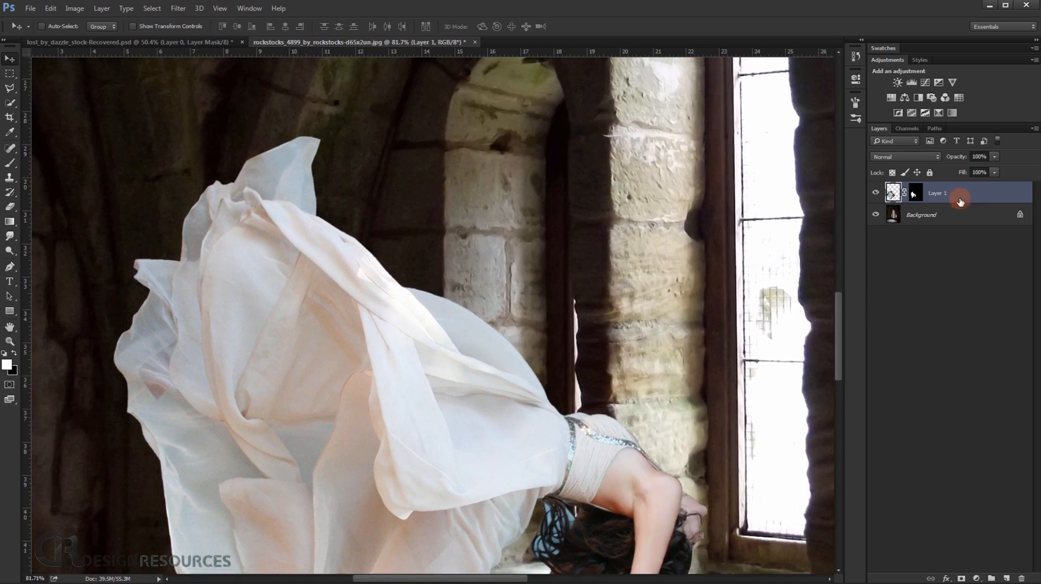
left_click_drag(559, 417, 696, 269)
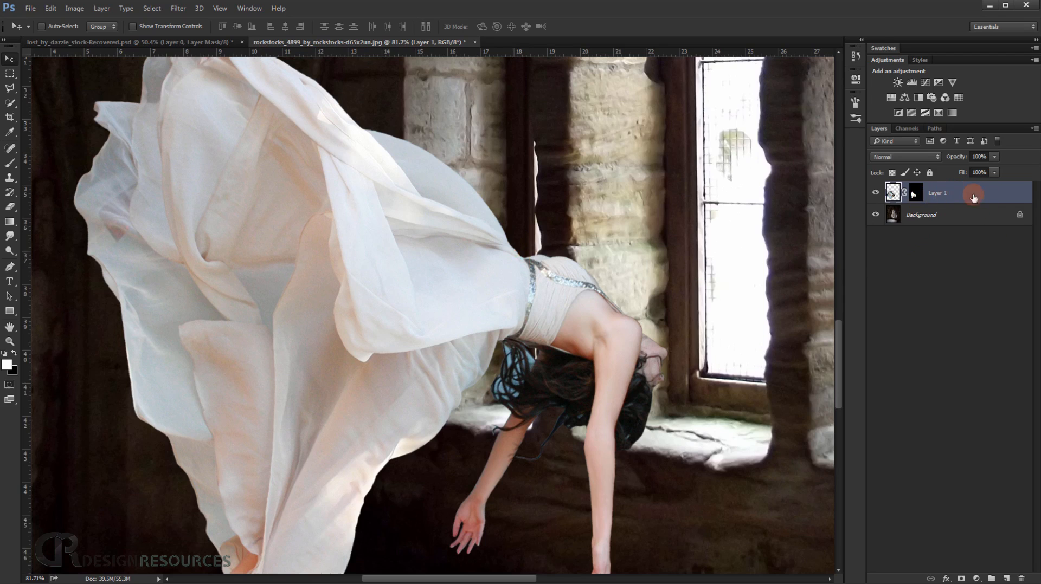
Duplicate the woman's masked layer above the original.
left_click_drag(496, 352, 443, 357)
key("ctrl+j")
key("ctrl+j")
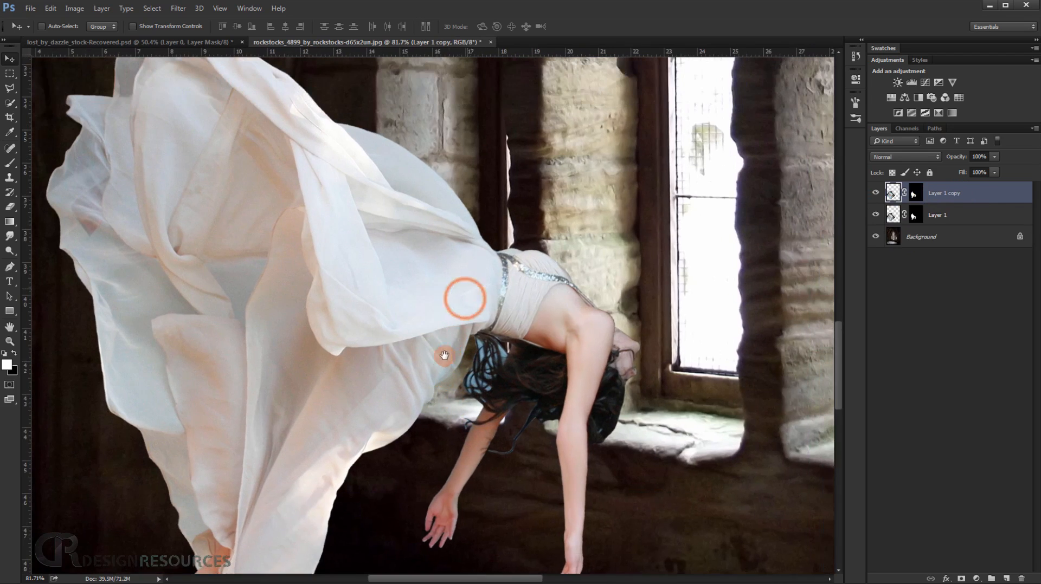
left_click_drag(365, 303, 489, 351)
In the copy's Blending Options, split the dark Blend If slider for This Layer so its darker tones fade smoothly into the background.
double_click(998, 182)
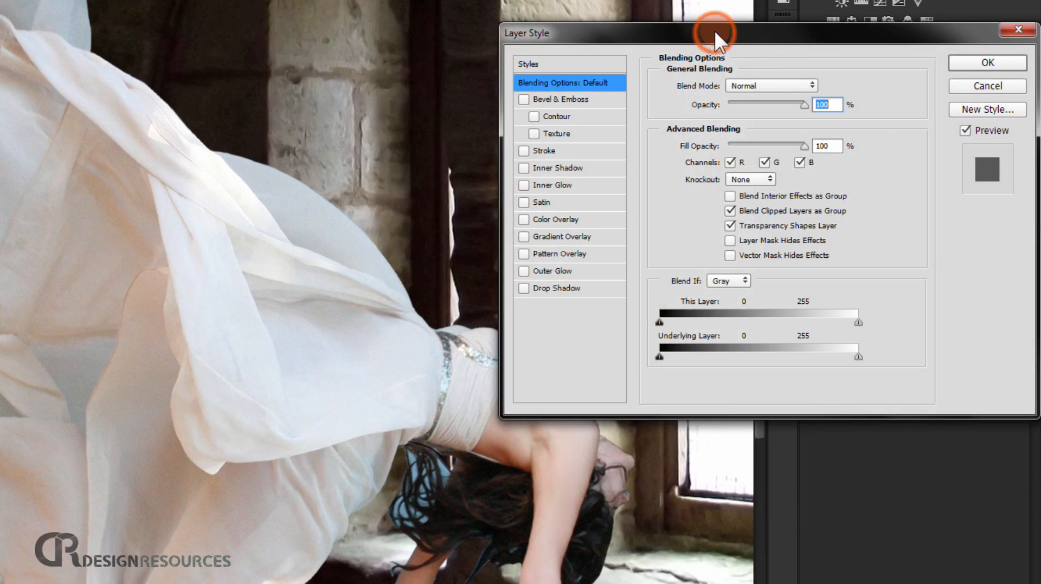
left_click_drag(714, 30, 717, 21)
left_click_drag(250, 190, 189, 197)
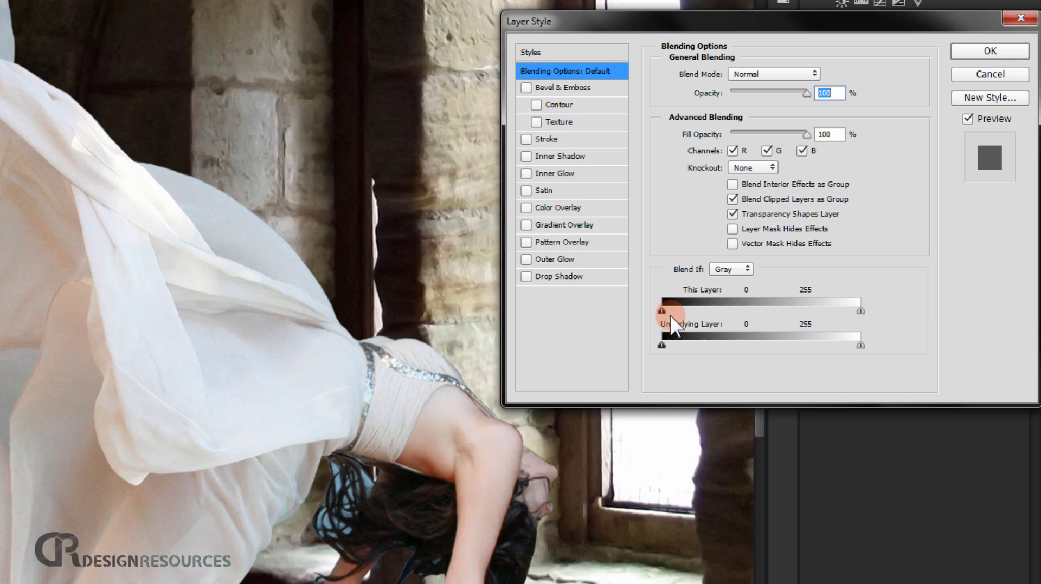
key("alt")
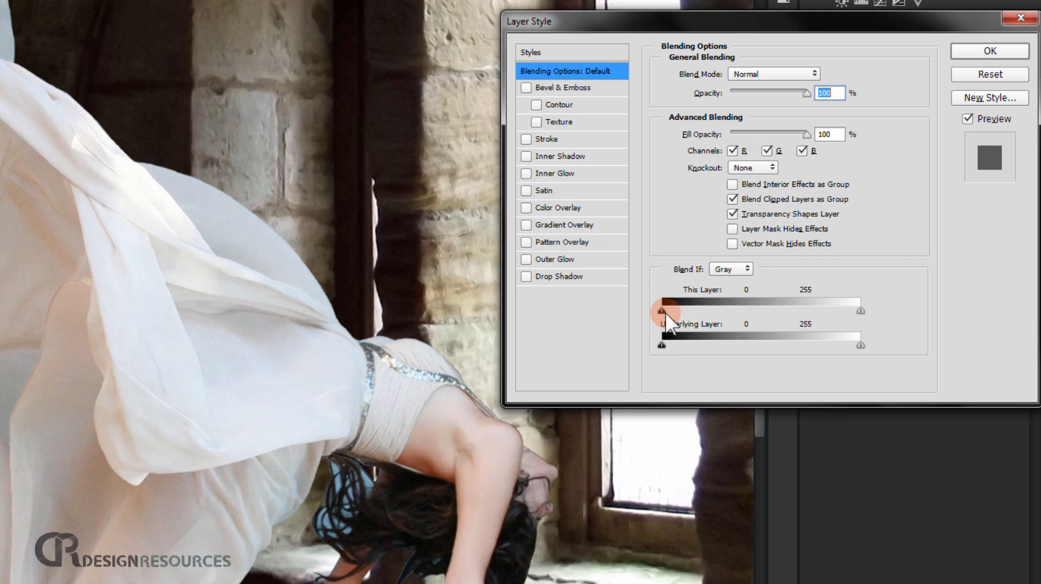
left_click_drag(663, 310, 748, 324)
left_click_drag(836, 311, 903, 310)
left_click(991, 52)
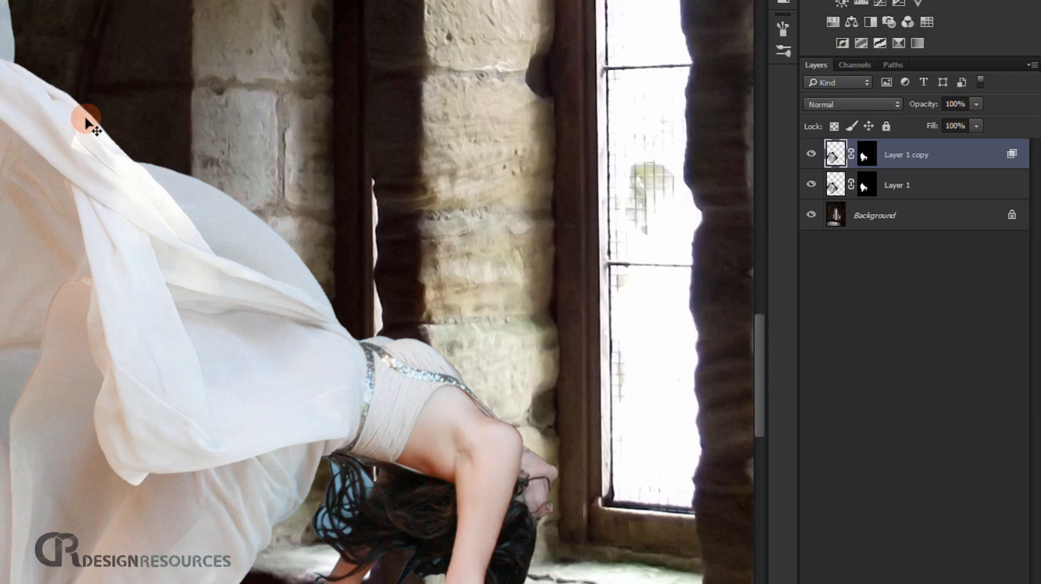
Hide the original woman layer and examine how the stone interior shows through the copy's dress, arms and hair.
left_click(811, 186)
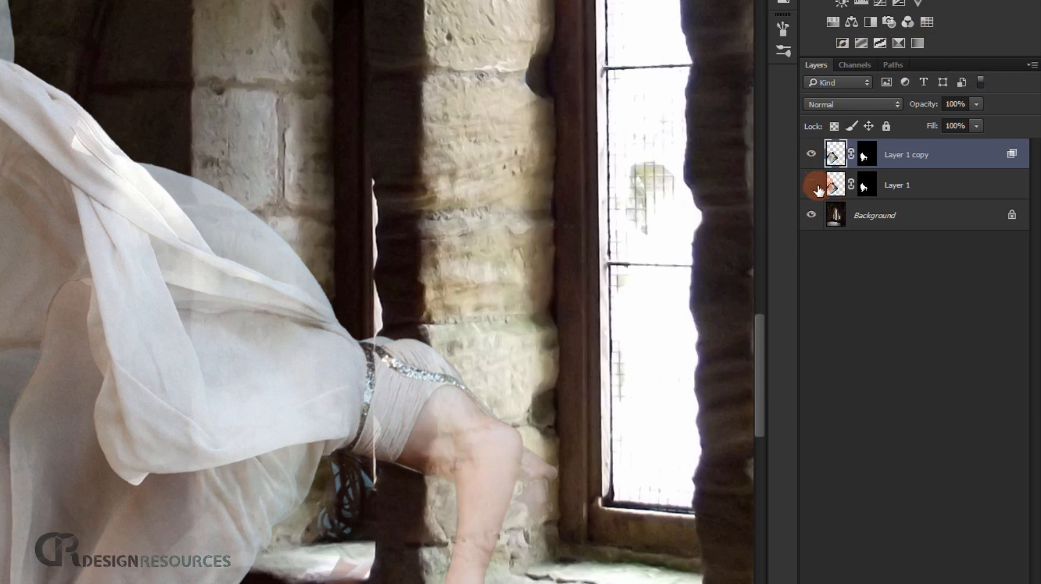
left_click(931, 188)
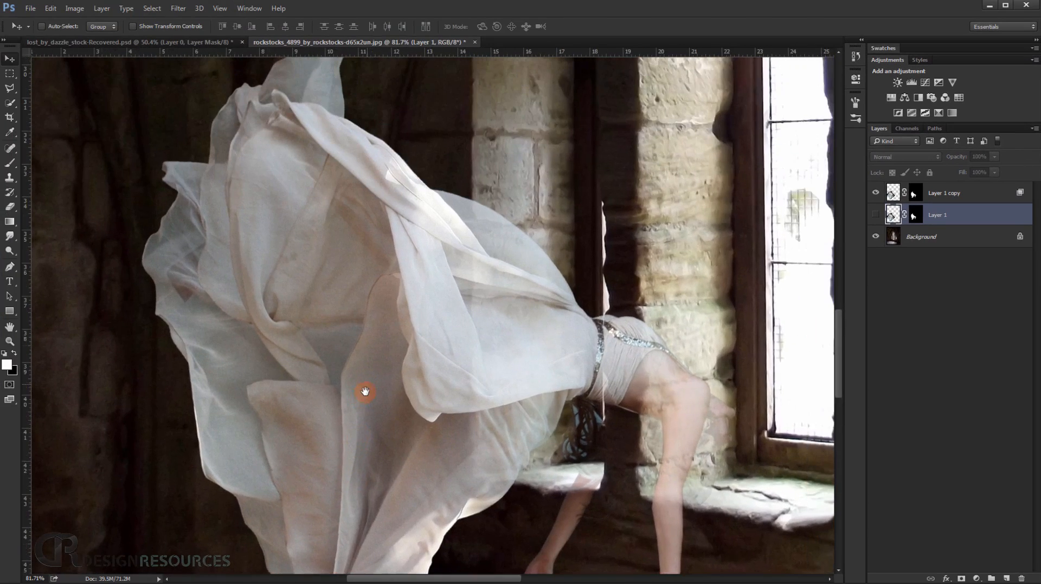
left_click_drag(567, 366, 469, 209)
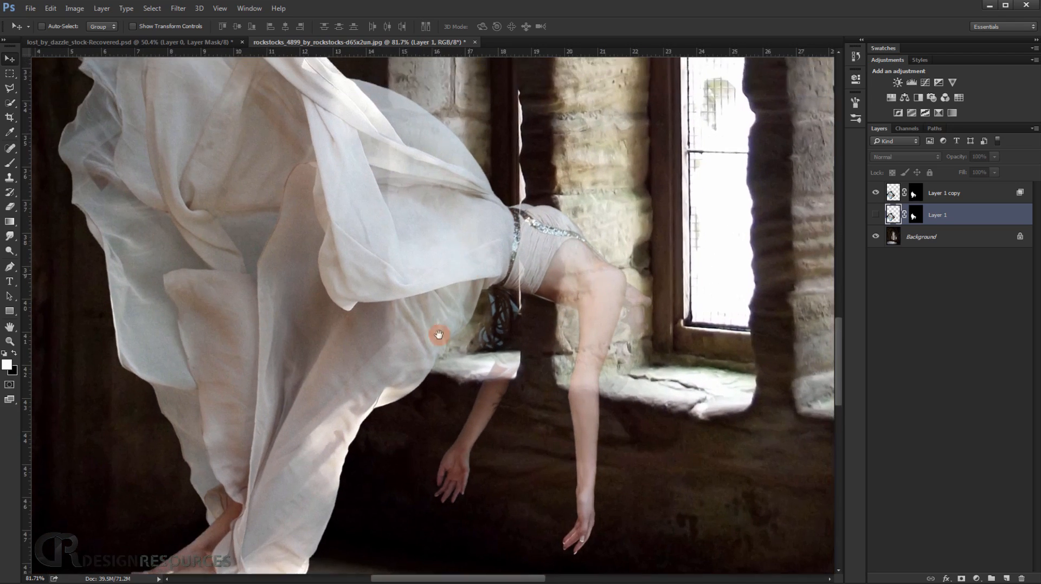
Paint black on the copy's layer mask over the woman's shoulder and upper arm with a 149 px soft brush at 70% opacity.
left_click(932, 203)
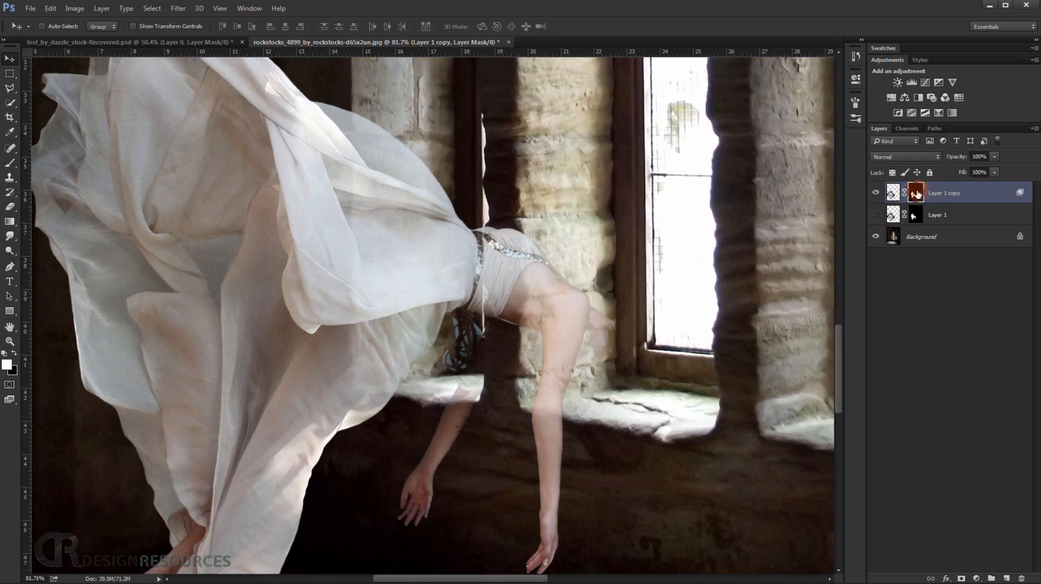
left_click_drag(532, 282, 476, 266)
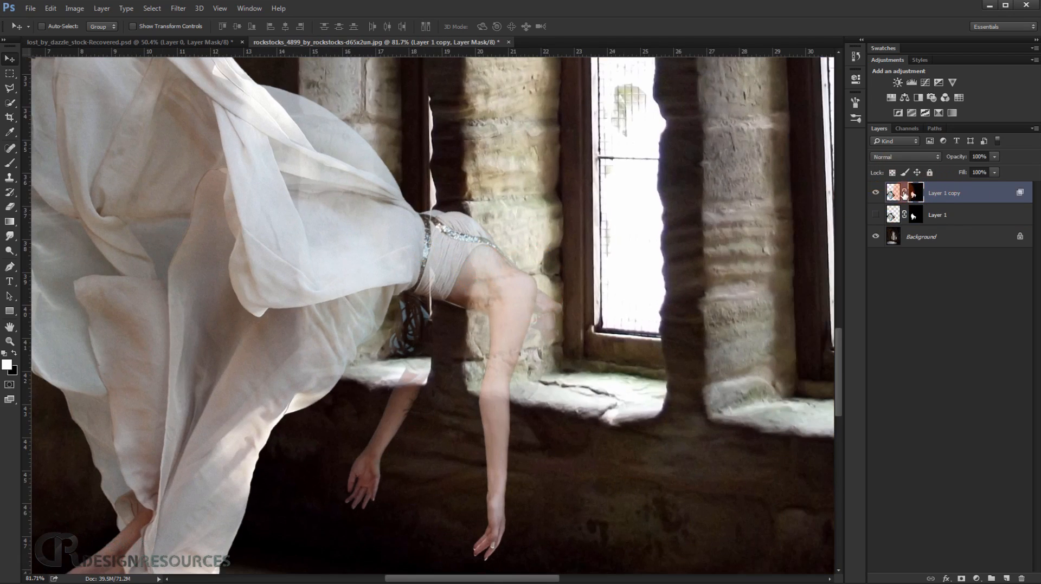
left_click(8, 163)
left_click_drag(335, 261, 357, 267)
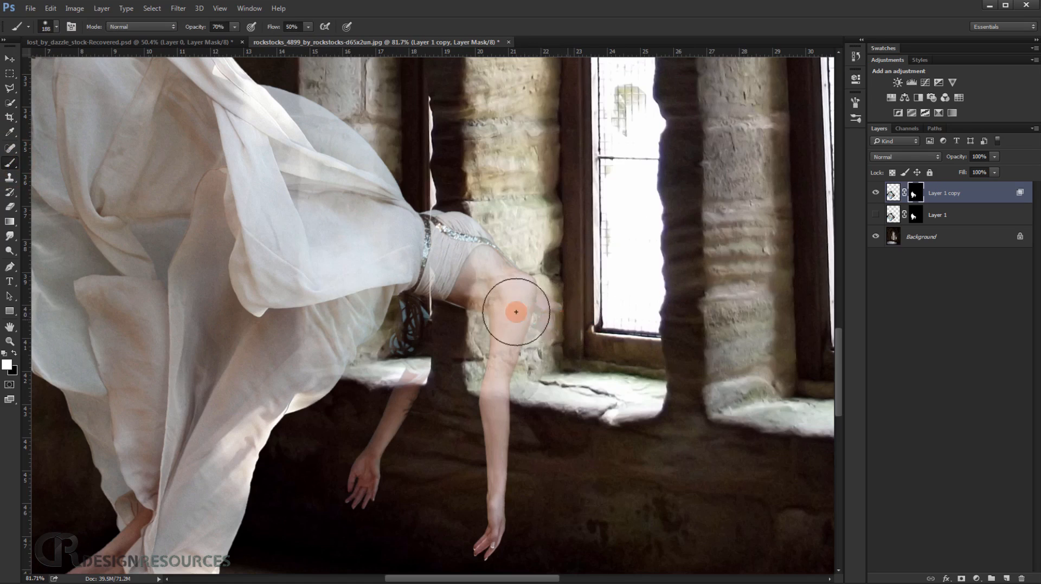
left_click_drag(560, 319, 485, 293)
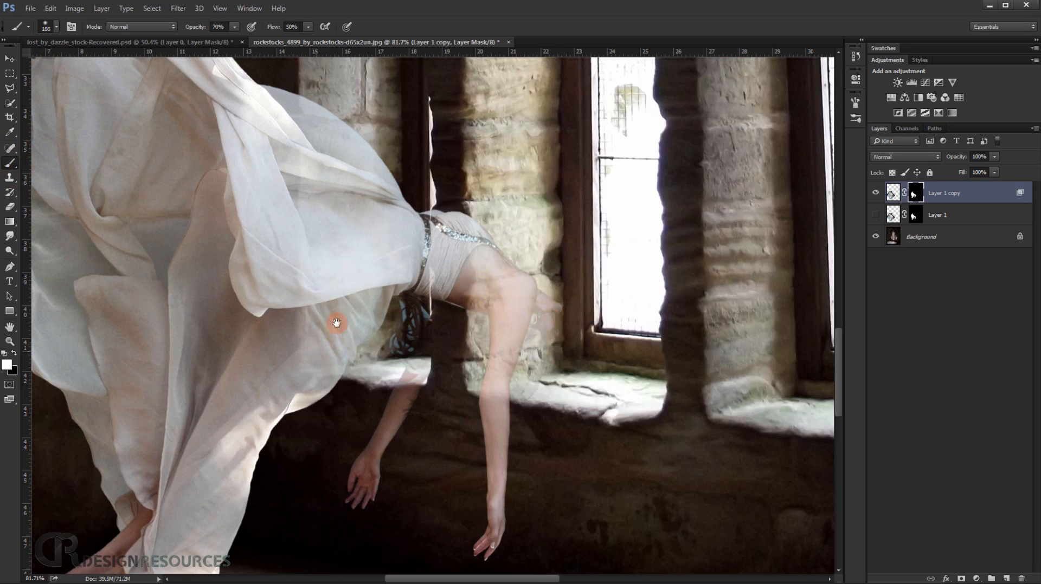
left_click_drag(336, 323, 372, 232)
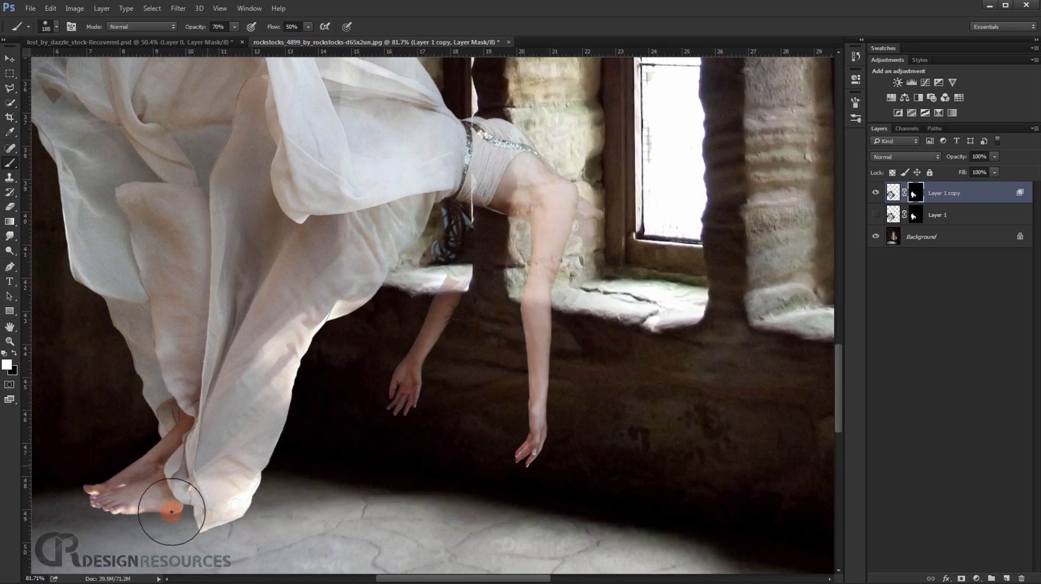
mouse_move(564, 223)
left_mouse_down()
mouse_move(573, 245)
mouse_move(534, 231)
mouse_move(564, 225)
mouse_move(564, 212)
left_mouse_up()
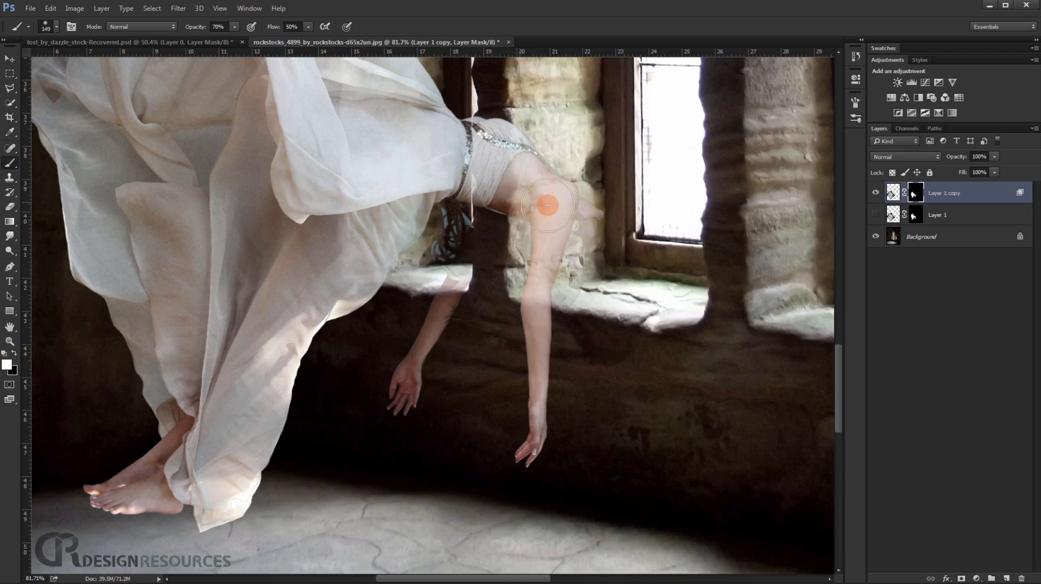
key("x")
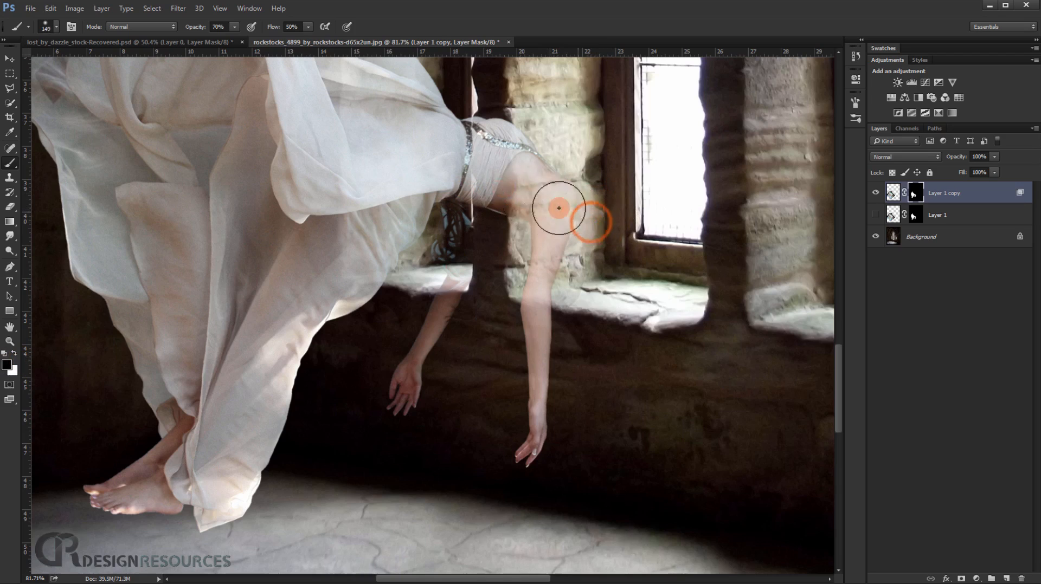
left_click_drag(569, 209, 553, 216)
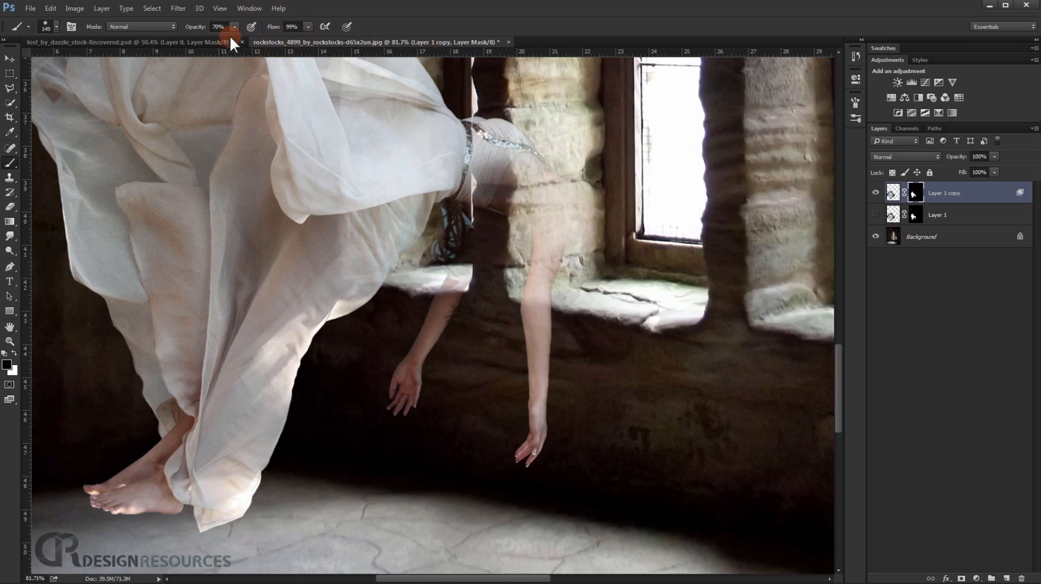
Mask out the copy's torso, arms, legs and lower skirt using black at 100% opacity and 99% flow, and show the original layer again.
mouse_move(600, 186)
left_mouse_down()
mouse_move(545, 224)
mouse_move(498, 217)
mouse_move(435, 263)
mouse_move(519, 185)
mouse_move(474, 178)
mouse_move(505, 165)
mouse_move(497, 160)
mouse_move(411, 182)
mouse_move(325, 336)
mouse_move(314, 334)
mouse_move(328, 312)
mouse_move(331, 255)
mouse_move(243, 436)
mouse_move(175, 506)
mouse_move(201, 458)
mouse_move(148, 504)
mouse_move(114, 507)
mouse_move(243, 392)
mouse_move(248, 450)
mouse_move(298, 451)
mouse_move(288, 406)
mouse_move(222, 483)
mouse_move(255, 481)
mouse_move(495, 233)
mouse_move(457, 344)
mouse_move(550, 206)
mouse_move(573, 197)
mouse_move(566, 232)
mouse_move(589, 342)
mouse_move(545, 319)
mouse_move(554, 324)
mouse_move(576, 311)
left_mouse_up()
left_click_drag(552, 394, 525, 266)
mouse_move(363, 276)
left_mouse_down()
mouse_move(317, 299)
mouse_move(206, 436)
mouse_move(114, 488)
left_mouse_up()
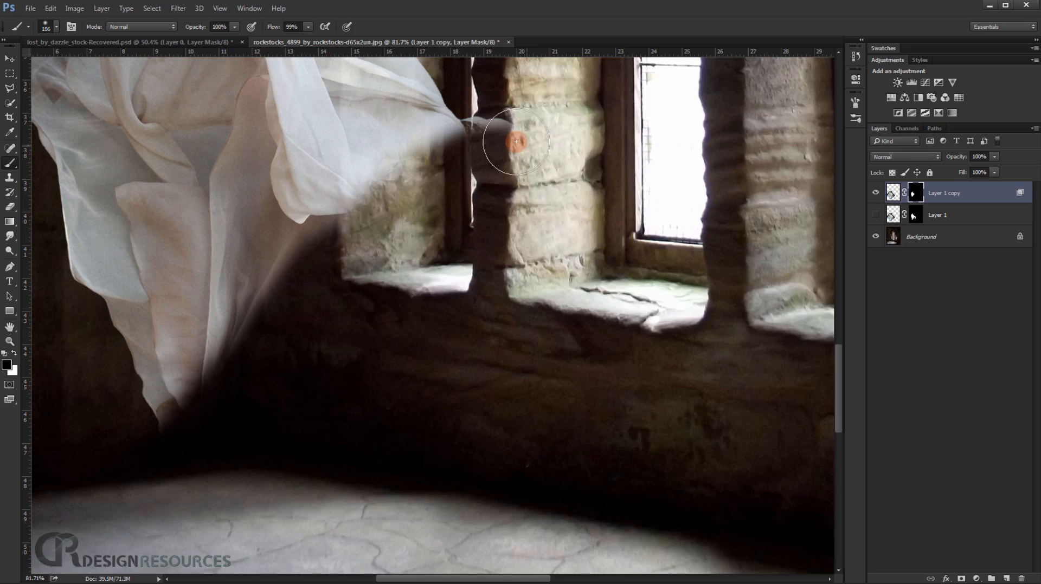
mouse_move(507, 138)
left_mouse_down()
mouse_move(421, 201)
mouse_move(366, 212)
mouse_move(308, 272)
mouse_move(163, 472)
left_mouse_up()
scroll(250, 407, "down", 3)
left_click(875, 215)
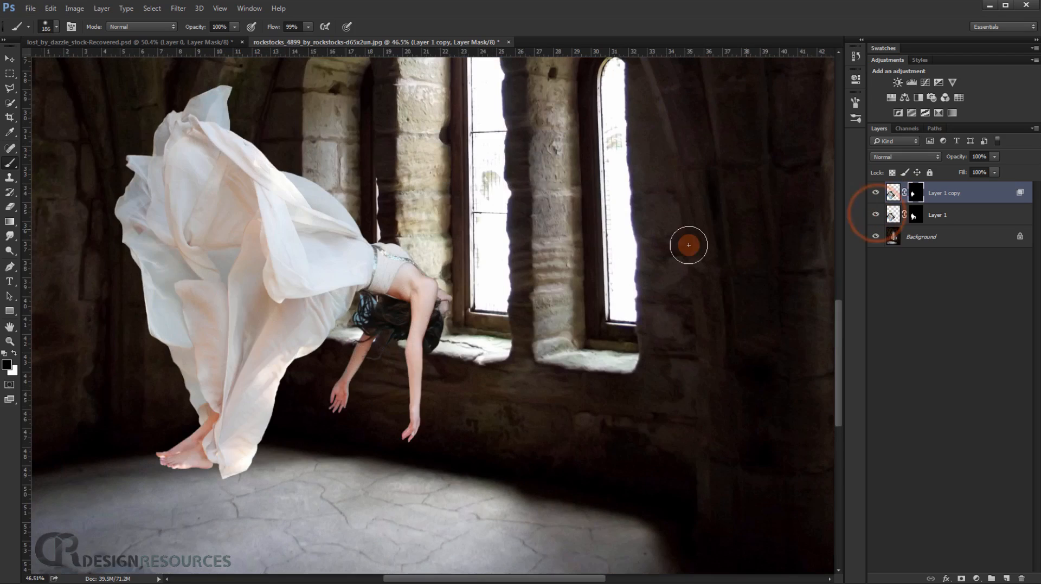
Paint black on the original layer's mask over the flowing parts of the dress, leaving only the translucent copy there.
scroll(645, 259, "up", 3)
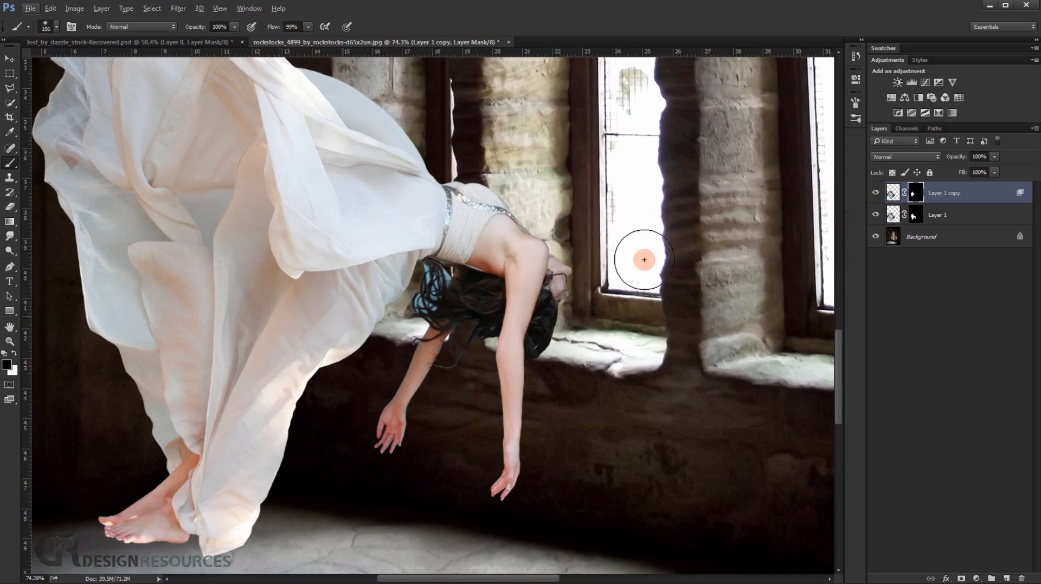
left_click(921, 214)
left_click_drag(373, 170, 442, 276)
mouse_move(360, 220)
left_mouse_down()
mouse_move(455, 208)
mouse_move(389, 262)
mouse_move(284, 391)
mouse_move(241, 500)
mouse_move(241, 247)
mouse_move(228, 168)
mouse_move(295, 93)
left_mouse_up()
left_click_drag(261, 131, 267, 226)
mouse_move(296, 134)
left_mouse_down()
mouse_move(144, 312)
mouse_move(142, 380)
mouse_move(167, 437)
mouse_move(168, 406)
left_mouse_up()
mouse_move(166, 427)
left_mouse_down()
mouse_move(188, 260)
mouse_move(205, 302)
mouse_move(279, 353)
left_mouse_up()
mouse_move(270, 402)
left_mouse_down()
mouse_move(381, 167)
mouse_move(406, 218)
mouse_move(404, 239)
mouse_move(509, 223)
mouse_move(465, 235)
mouse_move(372, 146)
mouse_move(374, 107)
mouse_move(370, 149)
left_mouse_up()
mouse_move(385, 228)
left_mouse_down()
mouse_move(394, 262)
mouse_move(307, 174)
left_mouse_up()
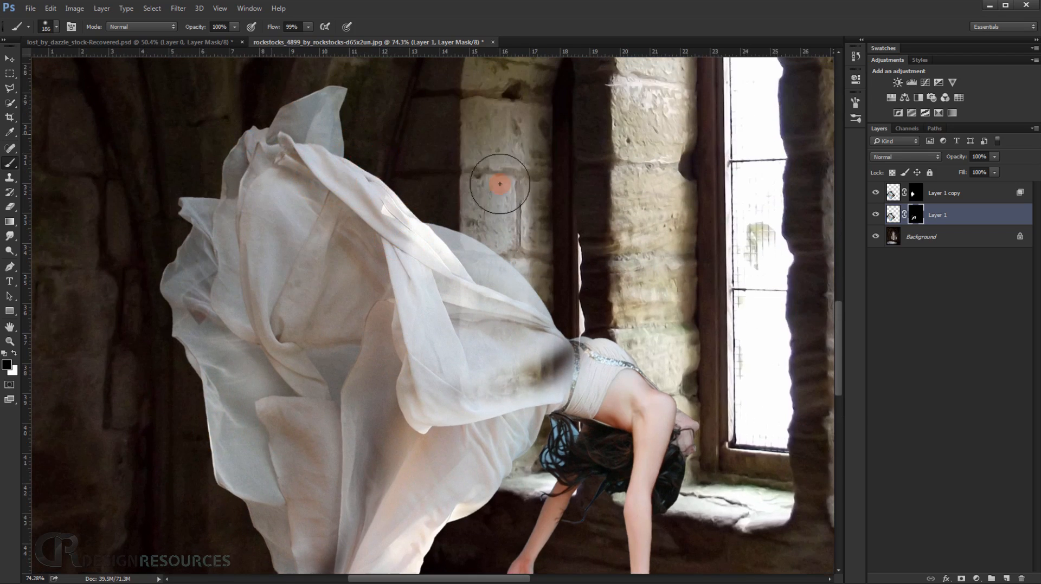
Fill the dark gap in the dress beside the waist by retouching the woman's layer mask.
left_click(916, 194)
mouse_move(326, 108)
left_mouse_down()
mouse_move(367, 139)
mouse_move(340, 179)
mouse_move(357, 185)
left_mouse_up()
key("ctrl+z")
mouse_move(509, 365)
left_mouse_down()
mouse_move(509, 249)
mouse_move(542, 268)
mouse_move(520, 265)
mouse_move(575, 281)
mouse_move(559, 274)
mouse_move(566, 268)
mouse_move(527, 282)
mouse_move(572, 240)
mouse_move(475, 274)
mouse_move(548, 222)
mouse_move(499, 230)
mouse_move(427, 283)
mouse_move(447, 300)
mouse_move(407, 362)
left_mouse_up()
scroll(559, 266, "up", 3)
left_click(917, 219)
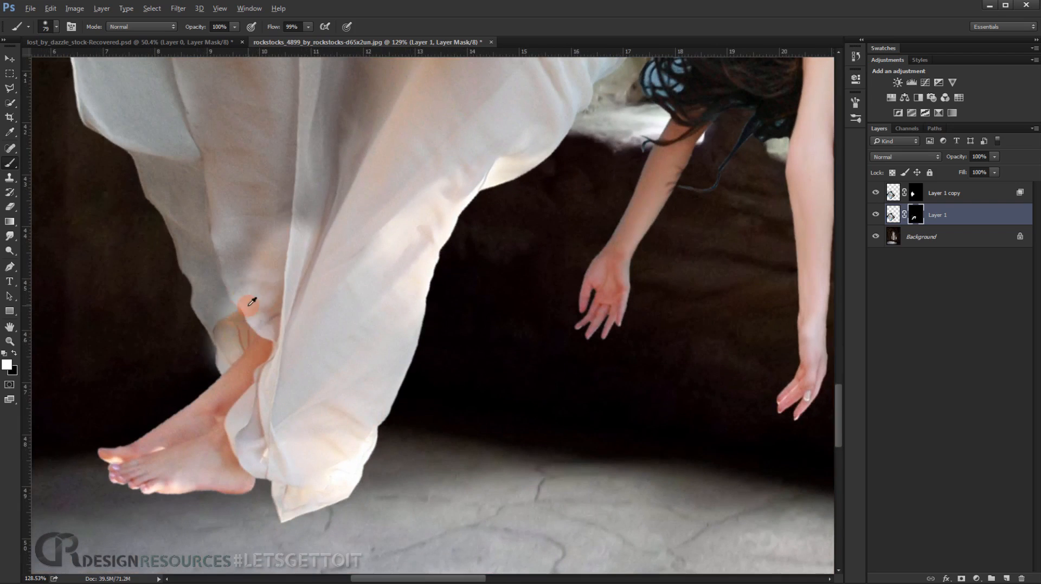
Try painting on the copy's mask over the lower dress fold above the ankle, and undo the stroke.
left_click(915, 192)
key("x")
left_click_drag(280, 235, 262, 286)
key("x")
key("bracketleft")
key("bracketleft")
key("bracketleft")
key("bracketleft")
key("bracketleft")
scroll(186, 337, "up", 7)
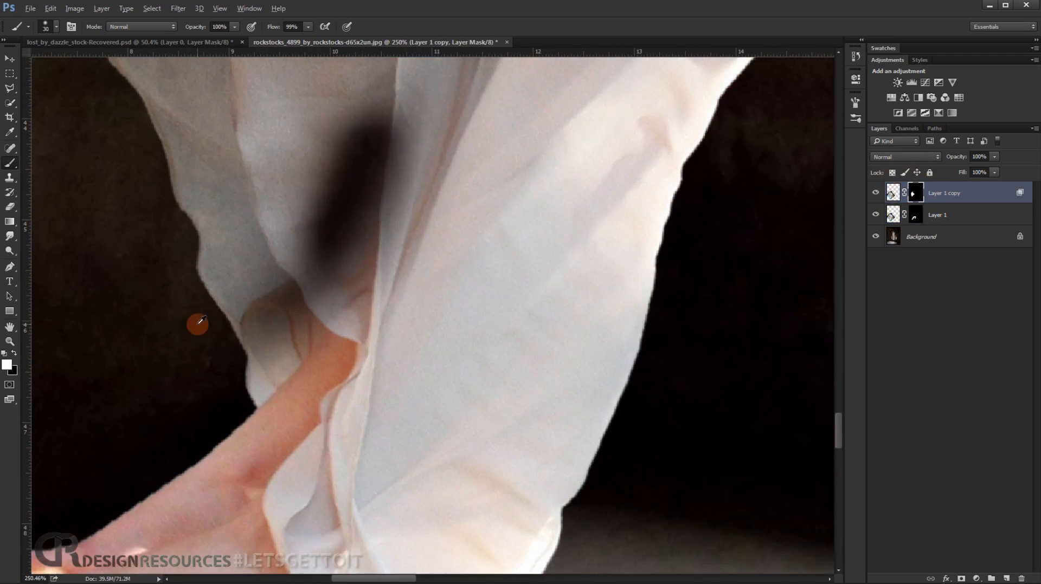
key("ctrl+z")
Enlarge the brush and paint white on the copy's mask along the lower and middle skirt folds.
key("bracketright")
key("bracketright")
key("bracketright")
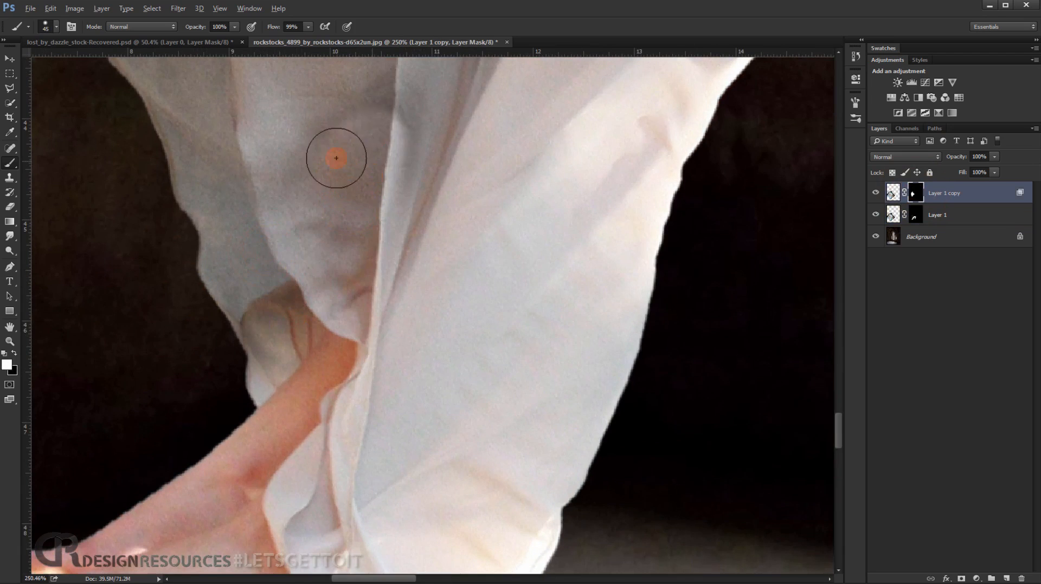
scroll(336, 158, "down", 6)
left_click_drag(388, 112, 342, 262)
key("bracketright")
key("bracketright")
key("bracketright")
key("bracketright")
key("bracketright")
key("bracketright")
mouse_move(409, 154)
left_mouse_down()
mouse_move(388, 168)
mouse_move(347, 309)
left_mouse_up()
left_click_drag(423, 246, 356, 341)
scroll(356, 341, "down", 6)
scroll(425, 261, "up", 6)
left_click_drag(440, 273, 425, 258)
Try blending the skirt folds with a stroke on the original's mask and one on the copy's image, undoing both.
left_click(916, 215)
left_click(442, 298)
key("ctrl+z")
left_click(893, 193)
left_click_drag(198, 26, 190, 25)
mouse_move(441, 334)
left_mouse_down()
mouse_move(430, 276)
mouse_move(434, 101)
left_mouse_up()
key("ctrl+z")
Lower the brush opacity to 17% and softly paint white over the skirt folds on the copy's image.
left_click_drag(206, 26, 195, 27)
left_click_drag(444, 302, 441, 407)
left_click_drag(463, 272, 467, 235)
left_click_drag(552, 297, 574, 220)
left_click(482, 317)
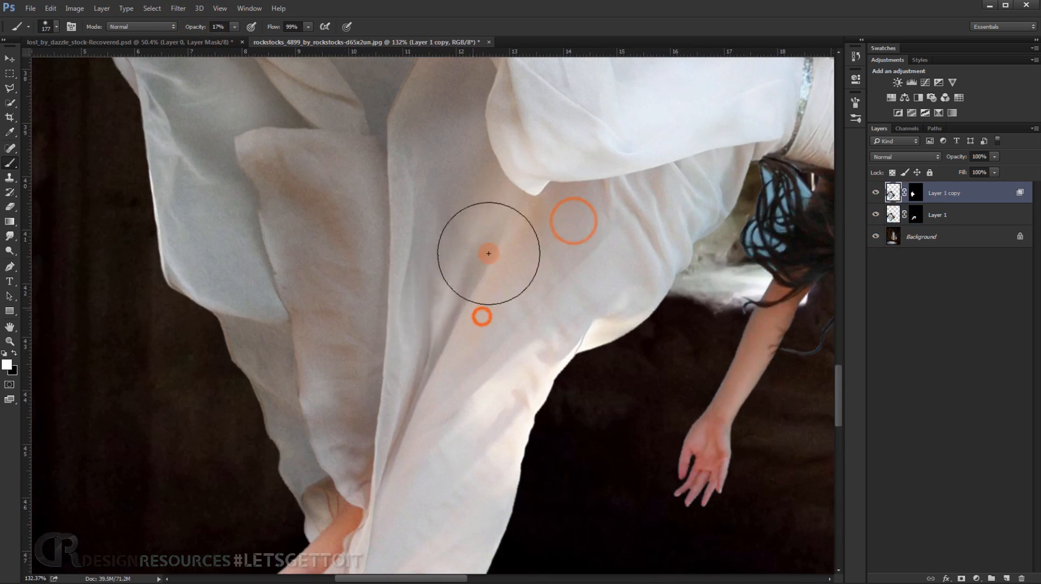
left_click_drag(488, 253, 411, 389)
Even out the copy's skirt folds with faint alternating black and white strokes.
scroll(428, 361, "down", 8)
key("x")
mouse_move(442, 337)
left_mouse_down()
mouse_move(454, 303)
mouse_move(478, 290)
left_mouse_up()
scroll(442, 338, "up", 6)
key("x")
left_click_drag(470, 248, 433, 329)
Try a few more faint strokes across the skirt folds, and undo them.
left_click_drag(537, 228, 542, 219)
left_click_drag(457, 277, 413, 399)
key("x")
left_click(416, 257)
key("ctrl+alt+z")
key("ctrl+alt+z")
key("ctrl+alt+z")
key("ctrl+alt+z")
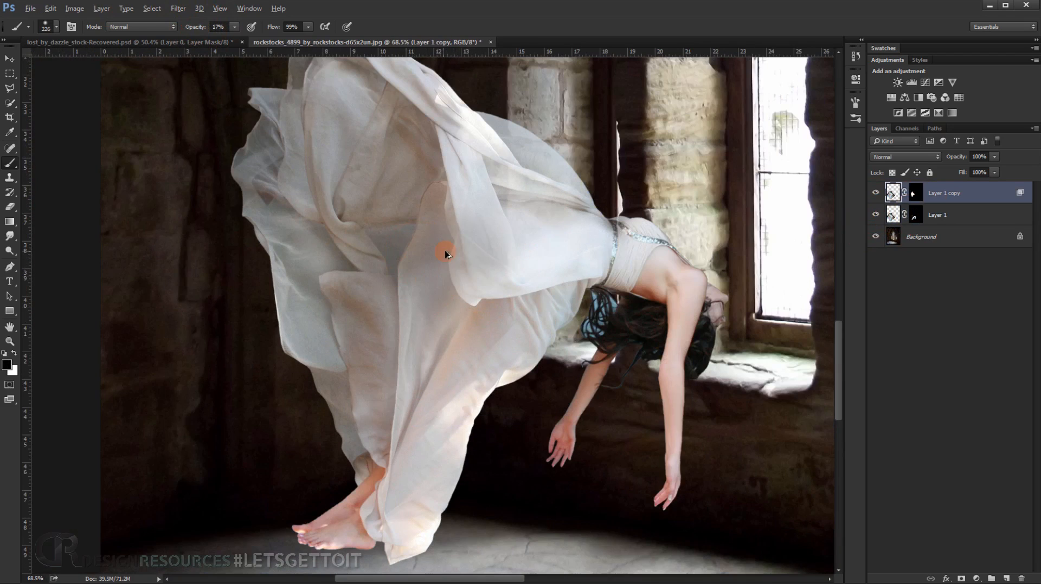
Paint white at 17% opacity on the original layer's mask over the dress's upper and middle folds to restore some solidity.
key("alt+bracketleft")
key("x")
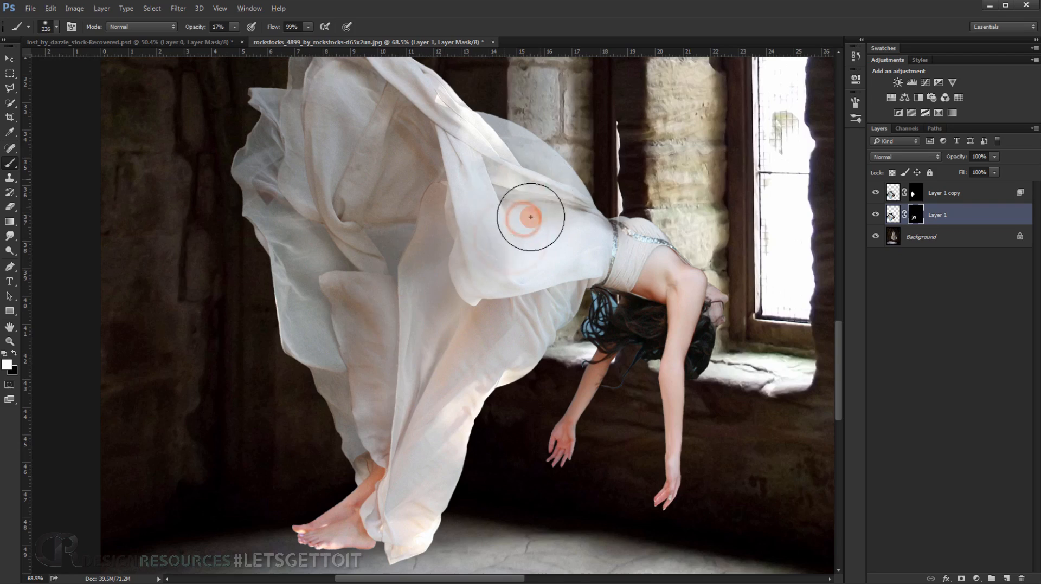
scroll(531, 217, "down", 6)
scroll(383, 424, "up", 7)
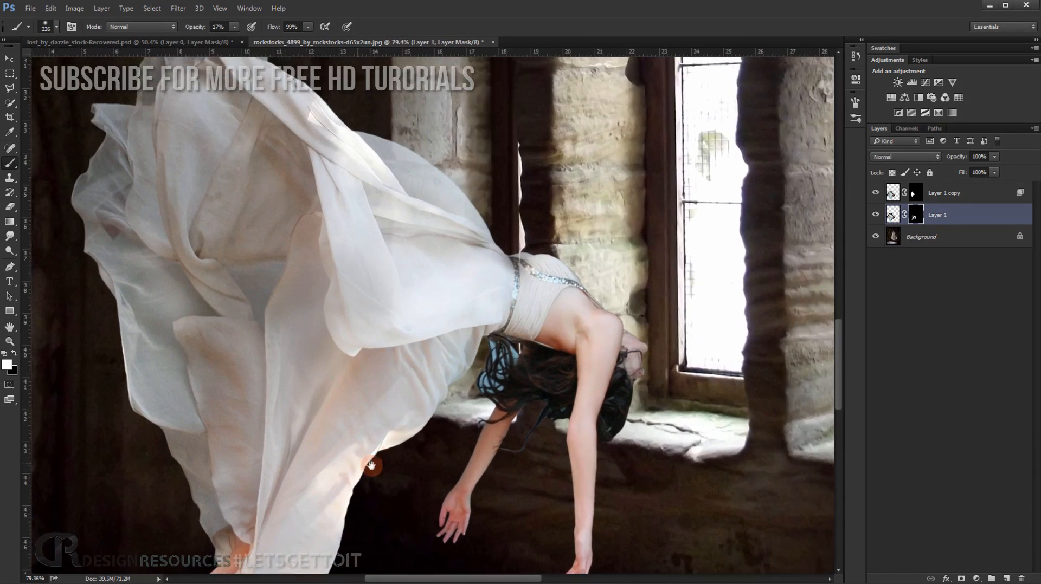
left_click_drag(372, 465, 383, 478)
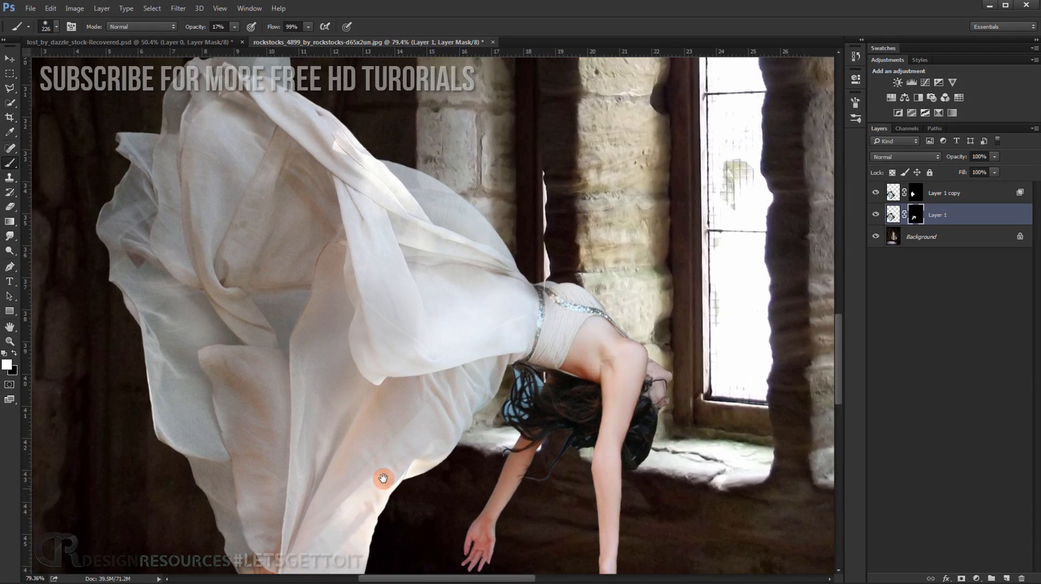
scroll(367, 232, "up", 3)
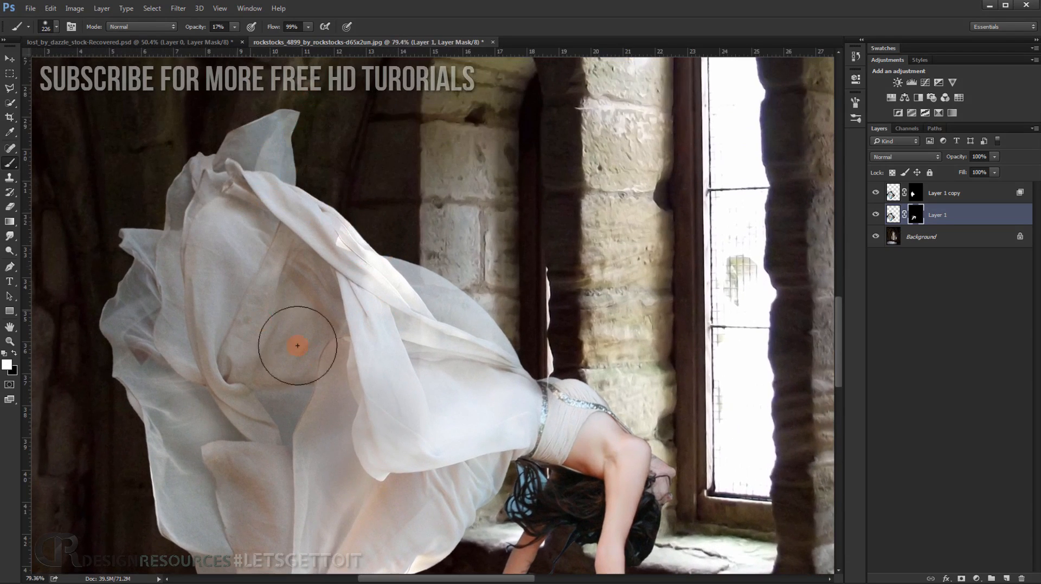
left_click_drag(328, 348, 389, 203)
left_click_drag(335, 374, 341, 238)
scroll(410, 271, "down", 3)
left_click_drag(459, 294, 391, 412)
Toggle the visibility of both woman layers to inspect what each contributes, leaving only the original visible above the background.
left_click(876, 214)
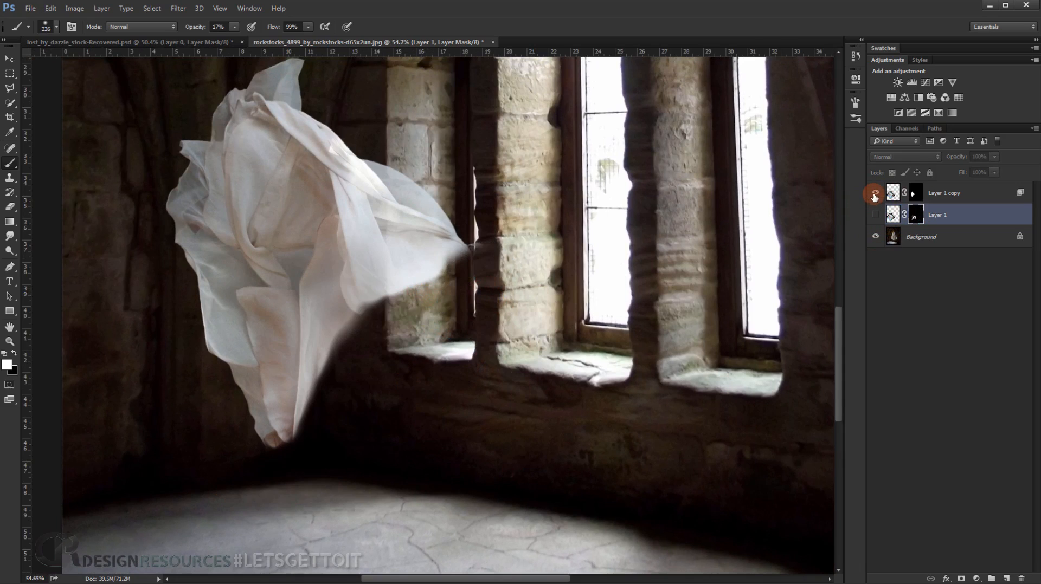
left_click(876, 193)
left_click(875, 193)
left_click(875, 193)
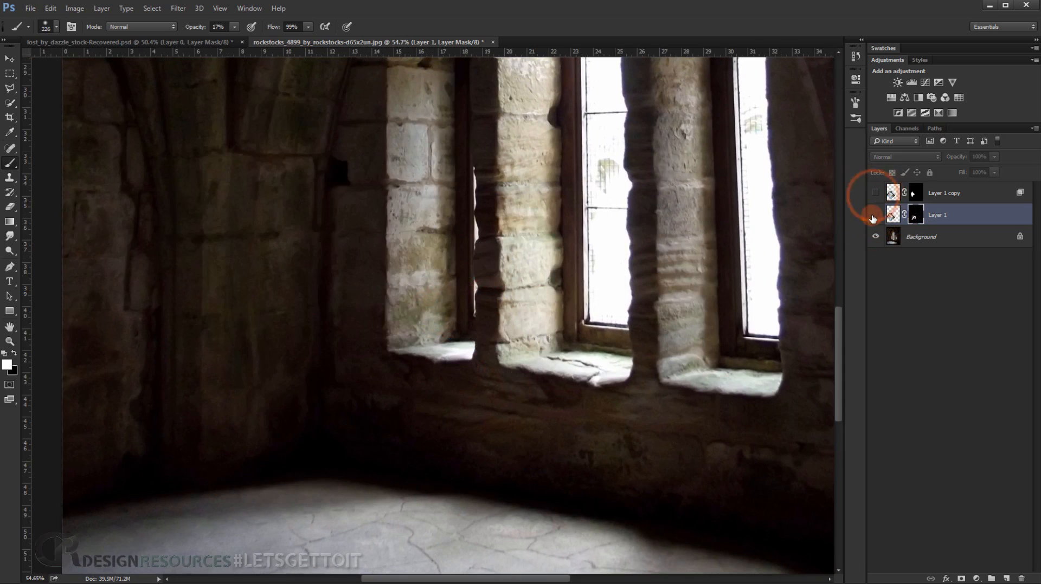
left_click(875, 216)
Paint black on the original layer's mask to remove the light smudges on the dark wall beside the dress, and show the copy again.
left_click(916, 195)
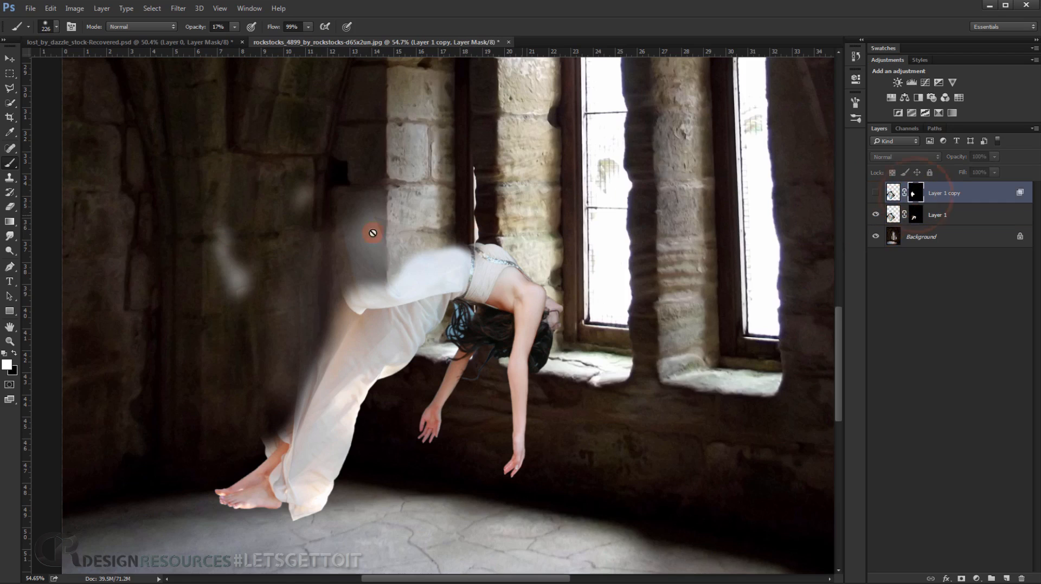
left_click(916, 215)
left_click_drag(238, 220, 237, 221)
mouse_move(221, 260)
left_mouse_down()
mouse_move(230, 246)
mouse_move(232, 274)
mouse_move(230, 224)
left_mouse_up()
key("x")
left_click_drag(228, 292, 233, 233)
mouse_move(235, 251)
left_mouse_down()
mouse_move(230, 223)
mouse_move(239, 232)
left_mouse_up()
mouse_move(237, 230)
left_mouse_down()
mouse_move(211, 260)
mouse_move(192, 264)
left_mouse_up()
left_click_drag(331, 193, 270, 244)
left_click_drag(291, 209, 234, 300)
left_click_drag(235, 242, 237, 288)
left_click_drag(287, 208, 283, 242)
mouse_move(309, 185)
left_mouse_down()
mouse_move(263, 220)
mouse_move(254, 241)
left_mouse_up()
left_click_drag(256, 238, 230, 282)
left_click_drag(311, 185, 340, 184)
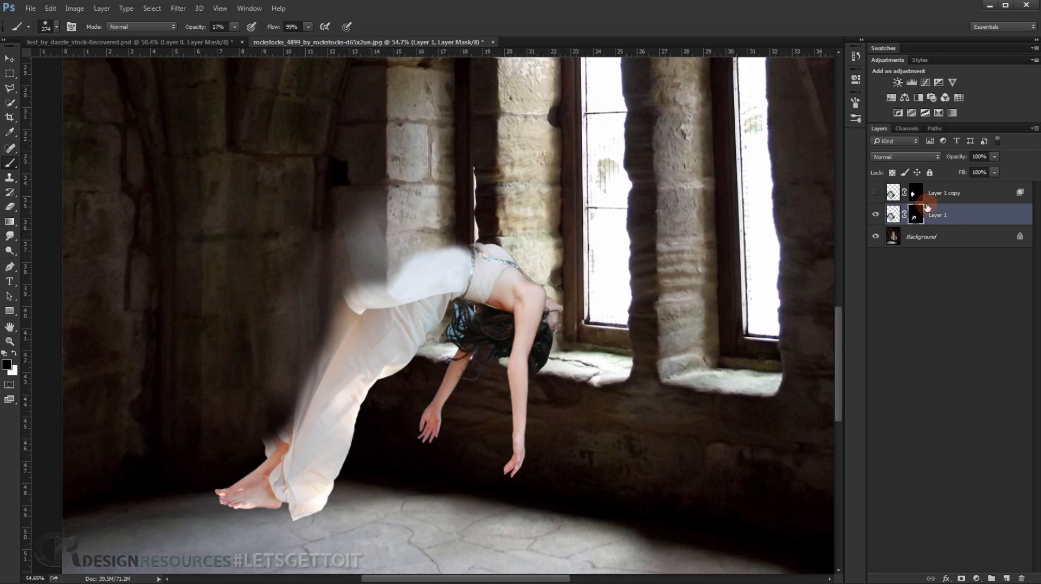
left_click(876, 193)
Examine the blended woman within the whole stone interior and the top folds of her dress up close.
scroll(380, 208, "down", 3)
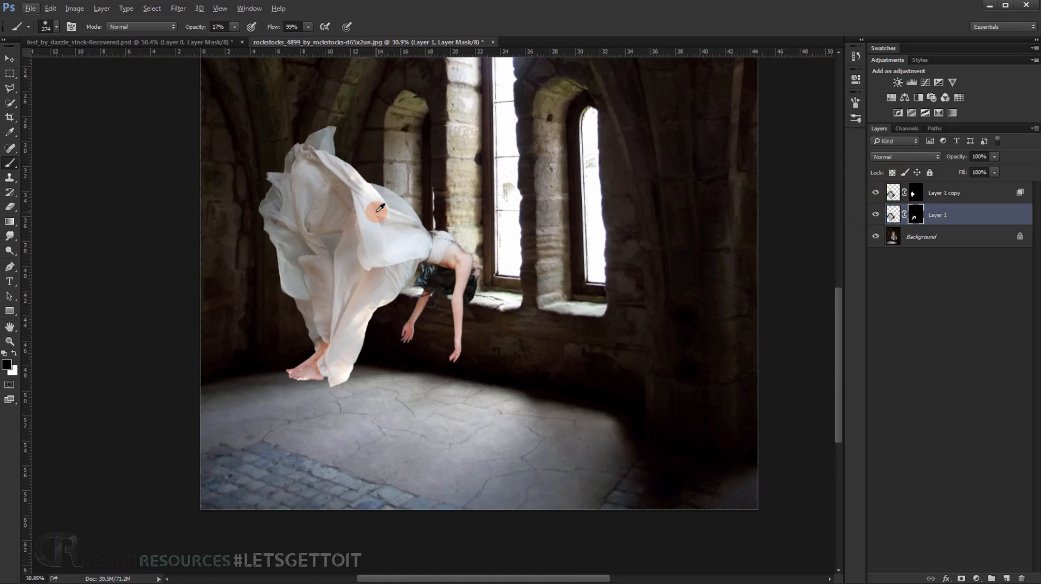
scroll(344, 197, "up", 5)
left_click_drag(340, 205, 452, 316)
scroll(277, 156, "up", 5)
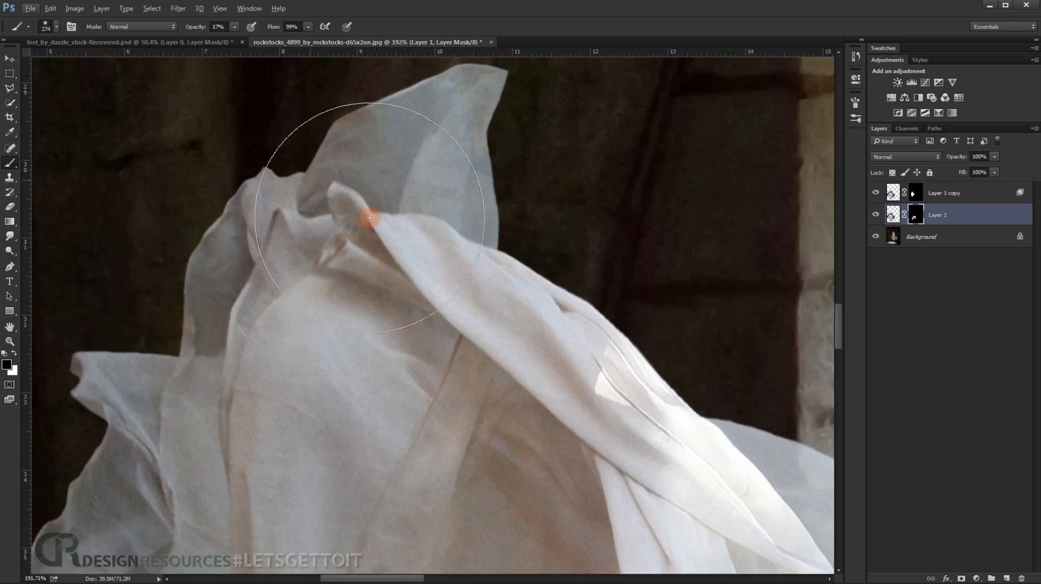
Examine the dress up close from its top folds to the hem, and the blended woman against the stone interior.
left_click_drag(367, 219, 356, 86)
mouse_move(479, 473)
left_mouse_down()
mouse_move(441, 347)
mouse_move(354, 151)
left_mouse_up()
left_click_drag(404, 342, 423, 187)
mouse_move(415, 315)
left_mouse_down()
mouse_move(444, 225)
mouse_move(490, 218)
left_mouse_up()
left_click_drag(416, 434, 378, 314)
scroll(460, 246, "down", 6)
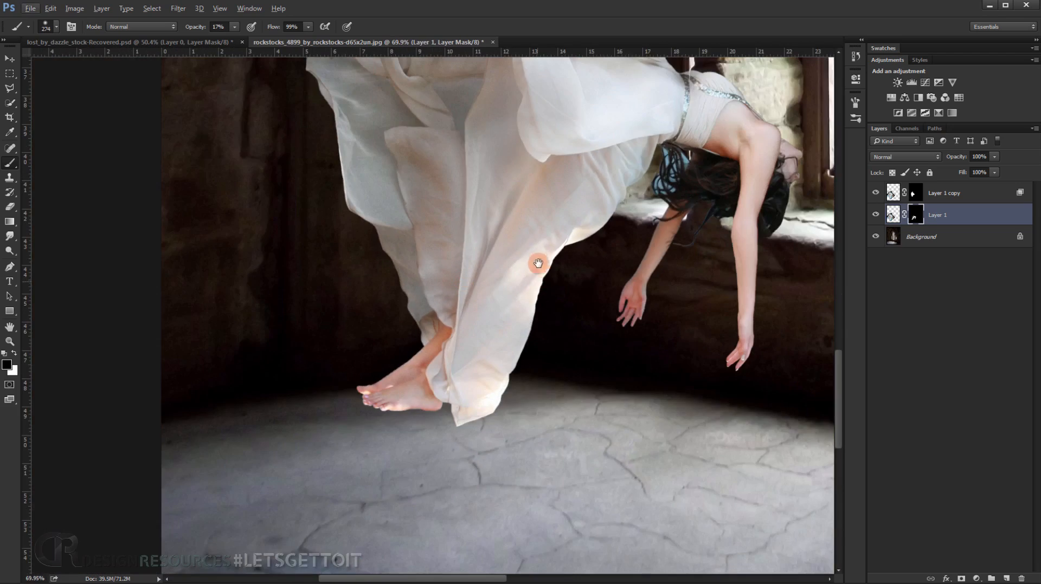
left_click_drag(538, 263, 405, 437)
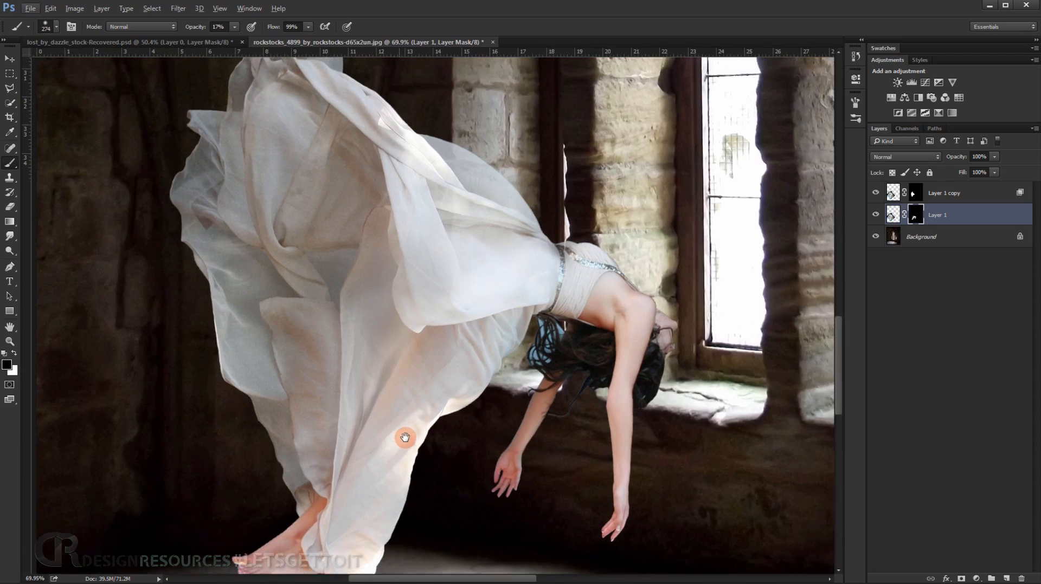
scroll(241, 290, "up", 3)
scroll(206, 255, "up", 3)
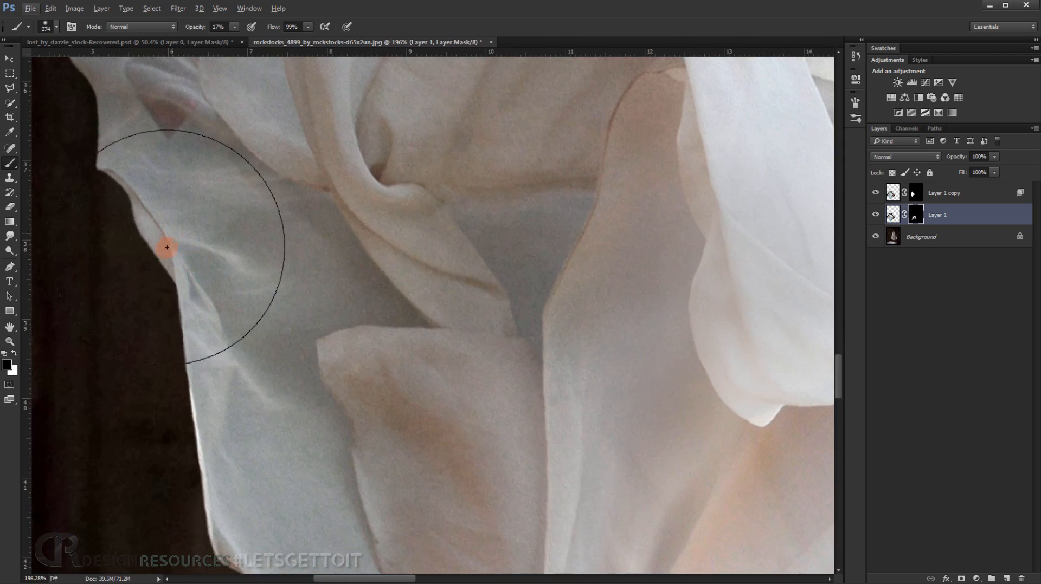
Paint black at 100% opacity on the original layer's mask to remove the blue-filled hair strands beneath the waist.
left_click_drag(440, 312, 1, 162)
left_click_drag(533, 329, 413, 343)
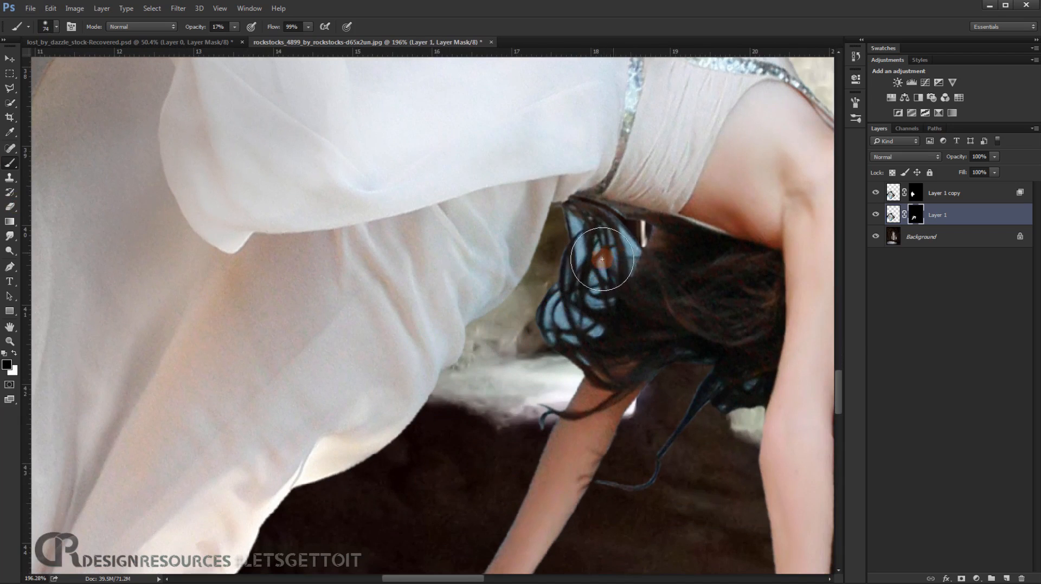
scroll(588, 249, "up", 3)
left_click_drag(568, 245, 558, 245)
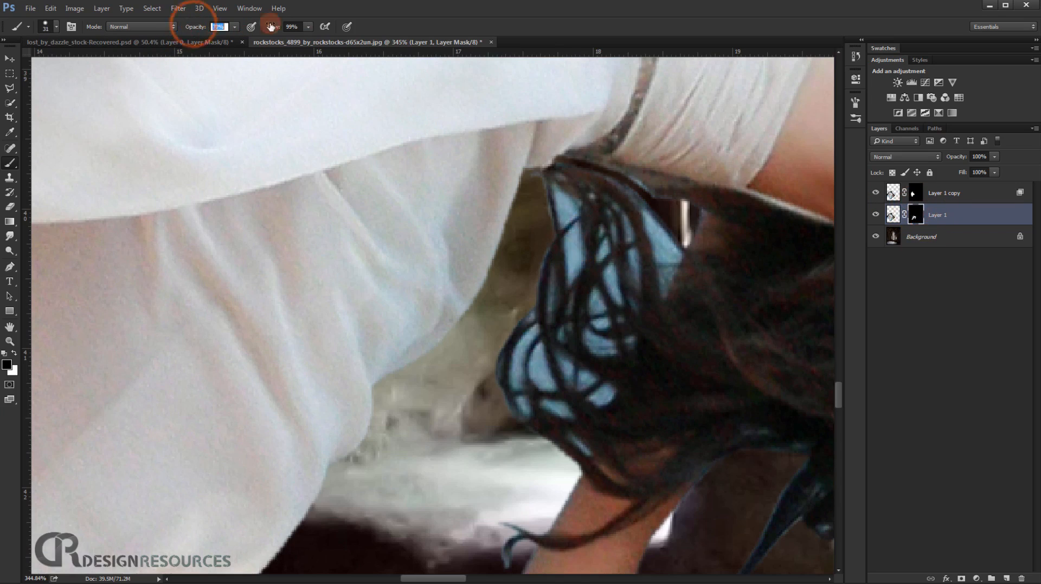
mouse_move(565, 289)
left_mouse_down()
mouse_move(571, 304)
mouse_move(636, 253)
mouse_move(623, 246)
left_mouse_up()
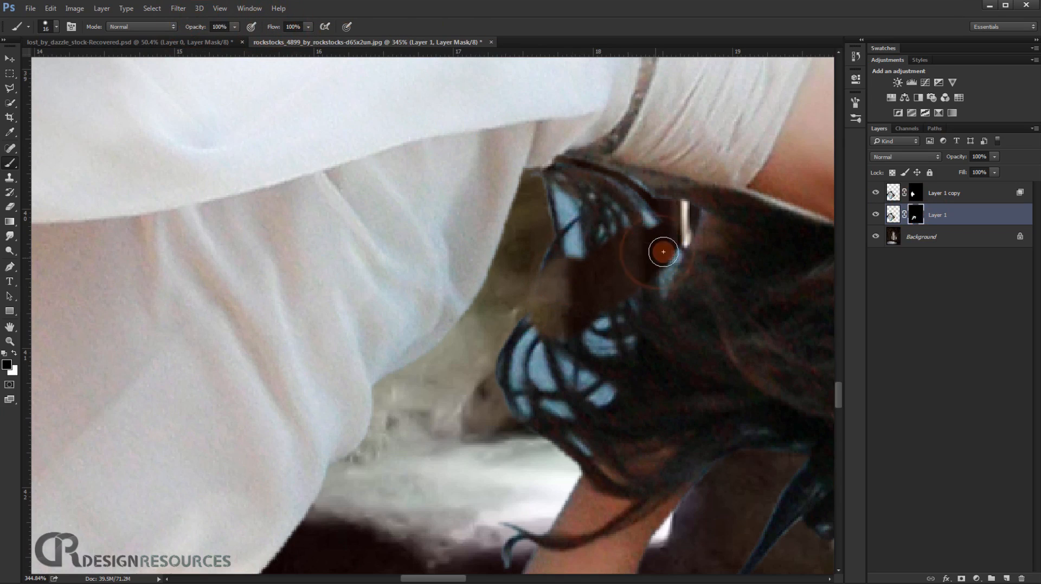
mouse_move(615, 352)
left_mouse_down()
mouse_move(563, 444)
mouse_move(520, 413)
mouse_move(502, 355)
mouse_move(559, 393)
mouse_move(520, 351)
left_mouse_up()
left_click_drag(572, 248, 578, 189)
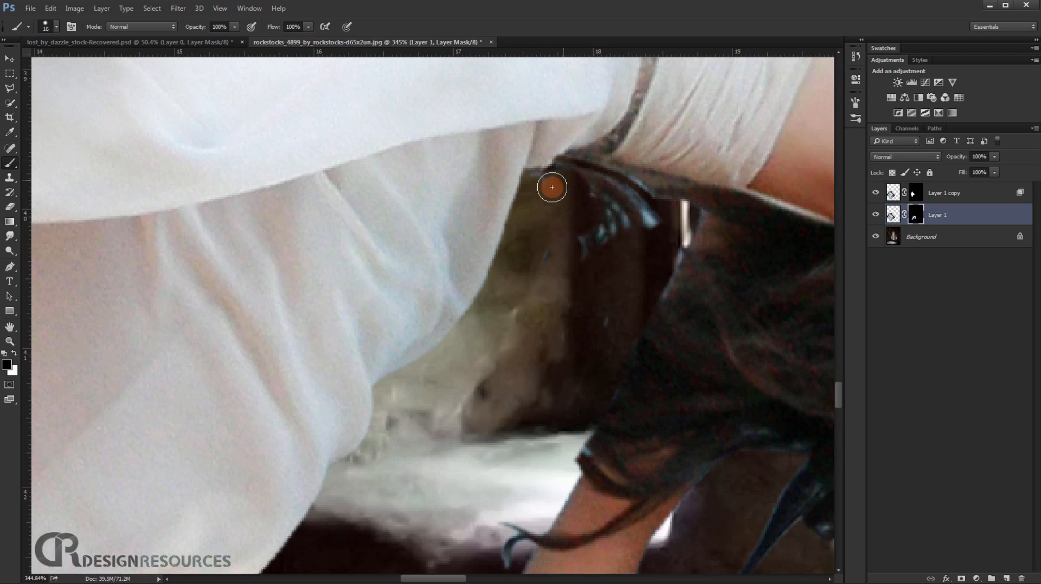
mouse_move(563, 177)
left_mouse_down()
mouse_move(613, 192)
mouse_move(651, 224)
mouse_move(581, 186)
mouse_move(589, 231)
mouse_move(610, 236)
mouse_move(549, 269)
mouse_move(536, 299)
mouse_move(592, 341)
mouse_move(605, 341)
mouse_move(673, 232)
mouse_move(584, 426)
left_mouse_up()
left_click_drag(610, 353, 688, 127)
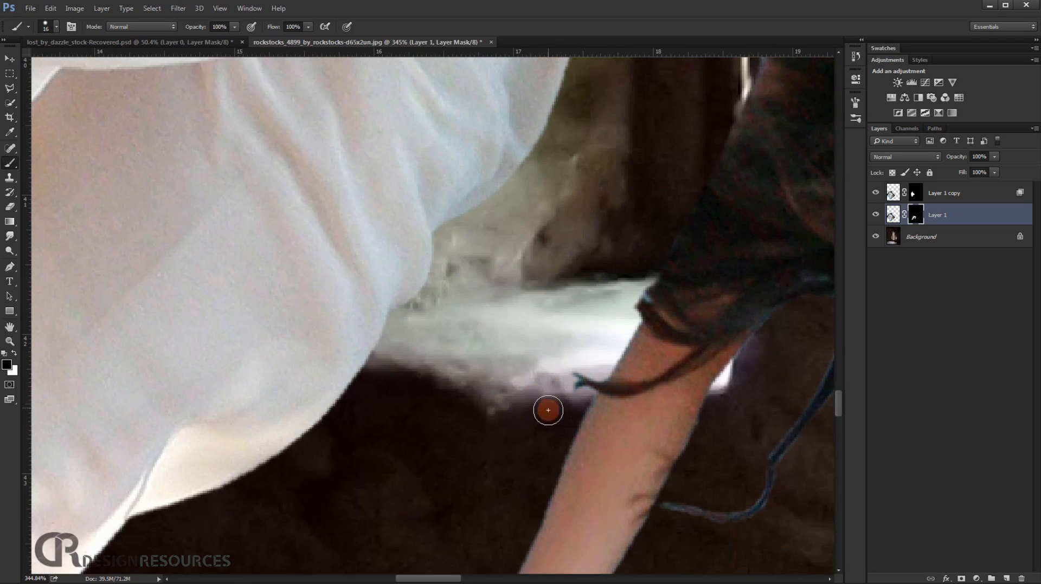
scroll(686, 448, "down", 8)
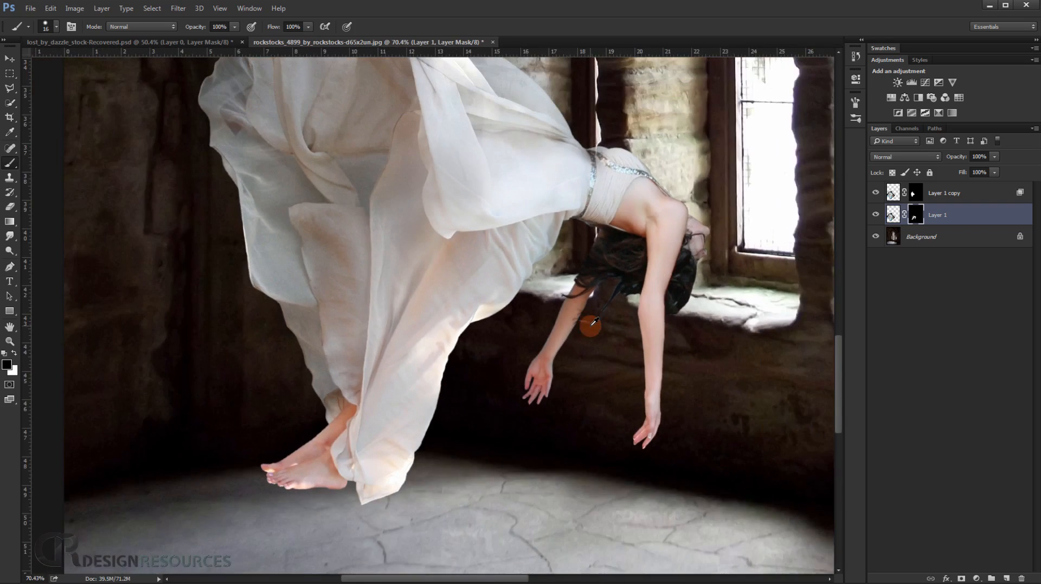
Paint white at 100% opacity on the original layer's mask over the belt, waist and adjoining skirt folds to make them solid.
scroll(526, 293, "up", 4)
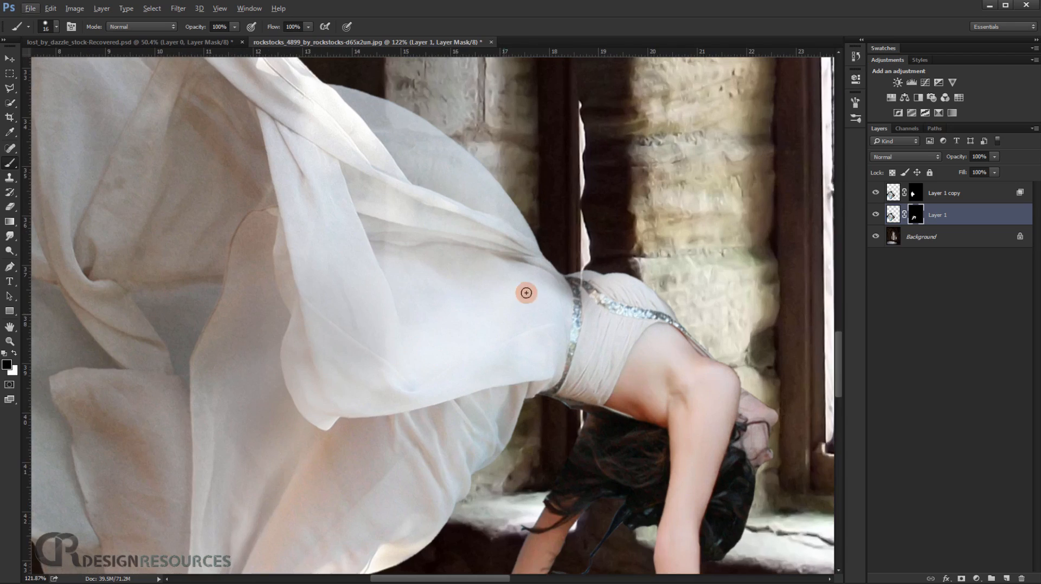
scroll(526, 293, "up", 3)
mouse_move(570, 305)
left_mouse_down()
mouse_move(654, 305)
mouse_move(588, 307)
mouse_move(626, 283)
left_mouse_up()
key("x")
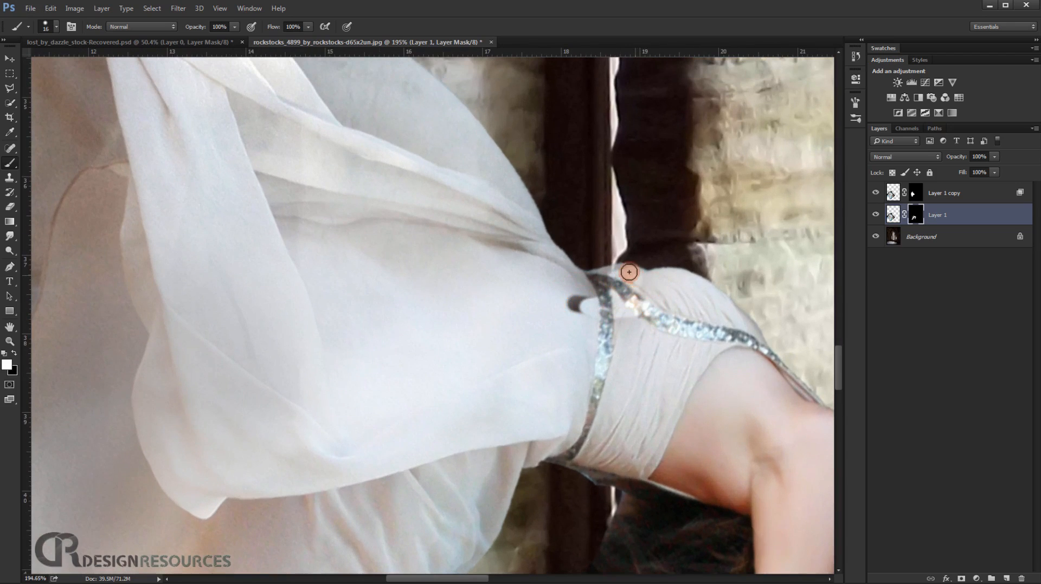
mouse_move(586, 281)
left_mouse_down()
mouse_move(539, 254)
mouse_move(595, 288)
left_mouse_up()
left_click_drag(499, 267, 579, 298)
left_click_drag(644, 322, 531, 307)
mouse_move(508, 245)
left_mouse_down()
mouse_move(546, 251)
mouse_move(479, 218)
mouse_move(507, 235)
mouse_move(481, 242)
mouse_move(443, 128)
left_mouse_up()
mouse_move(470, 240)
left_mouse_down()
mouse_move(480, 221)
mouse_move(505, 217)
mouse_move(512, 237)
left_mouse_up()
left_click_drag(652, 343, 625, 310)
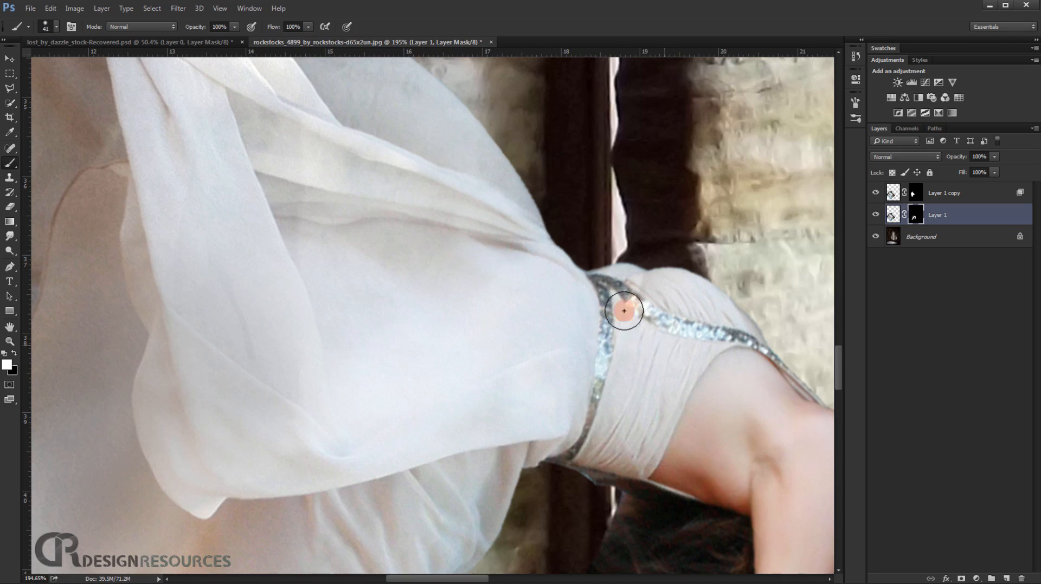
scroll(407, 304, "down", 5)
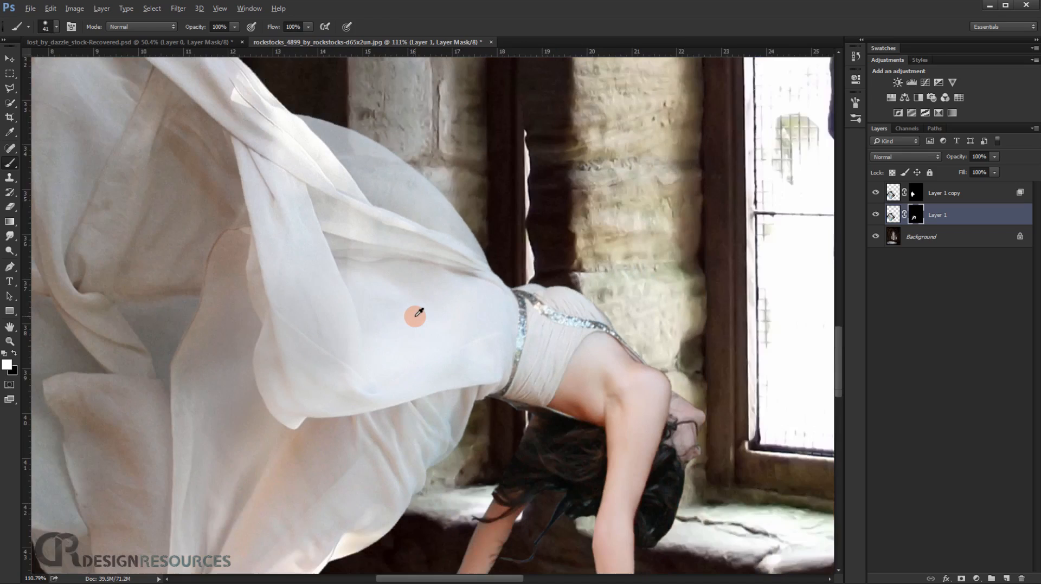
Open Refine Mask for the original layer's mask with the On Layers view, keeping the dialog clear of the lower dress's edges.
scroll(402, 320, "up", 5)
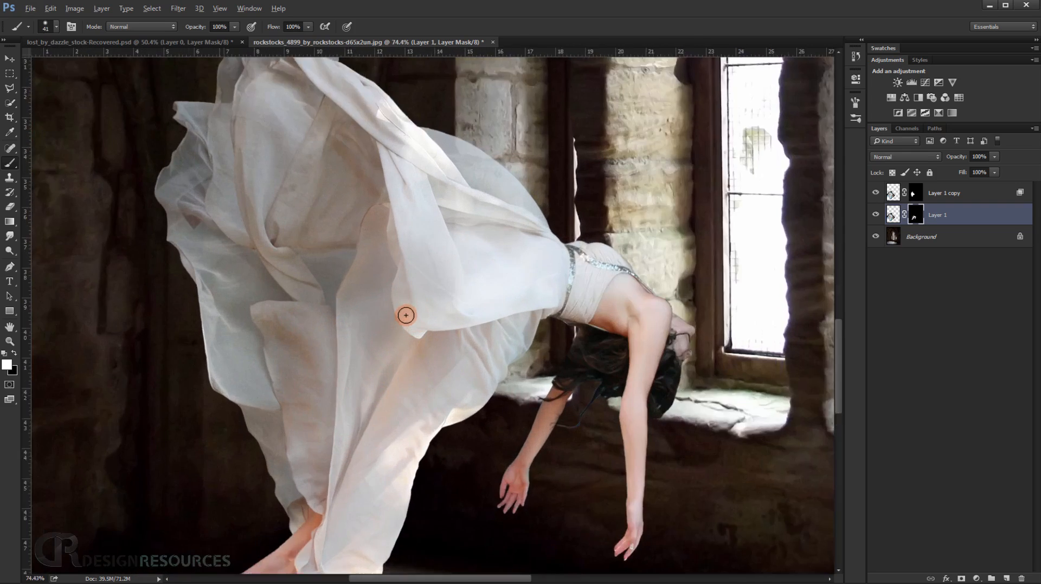
left_click_drag(225, 297, 420, 148)
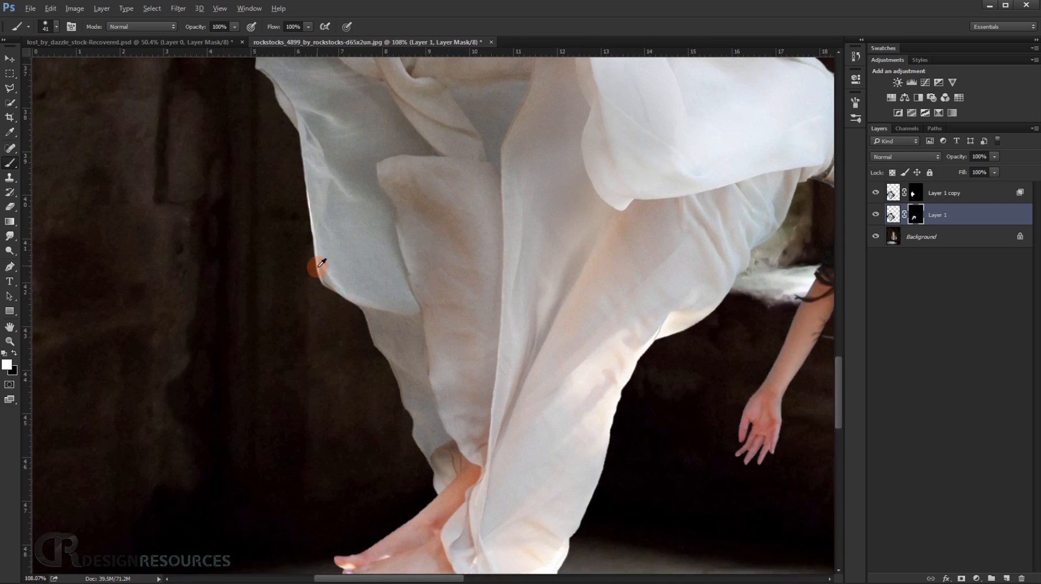
left_click_drag(511, 401, 413, 252)
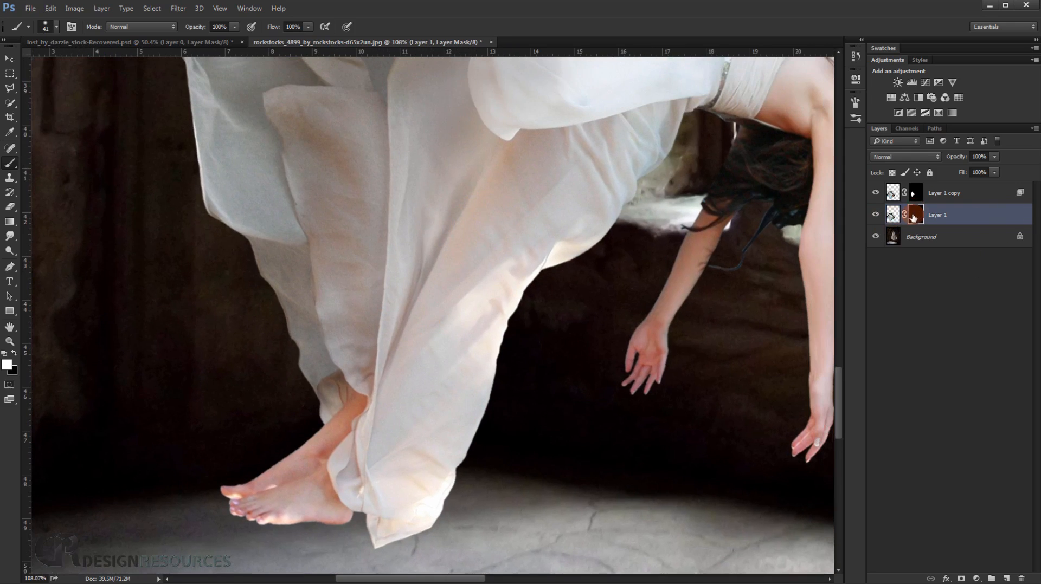
right_click(915, 217)
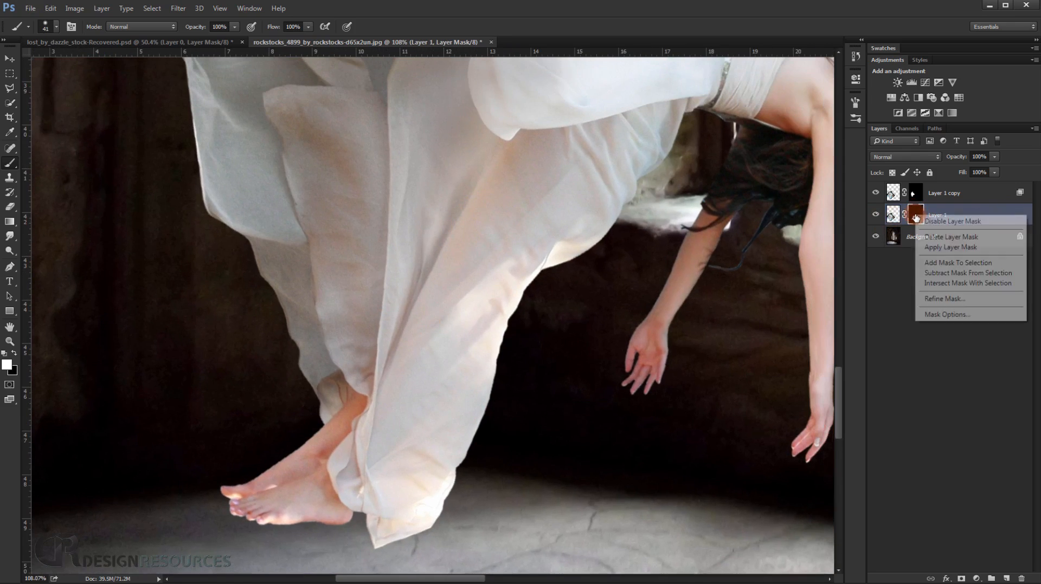
left_click(960, 300)
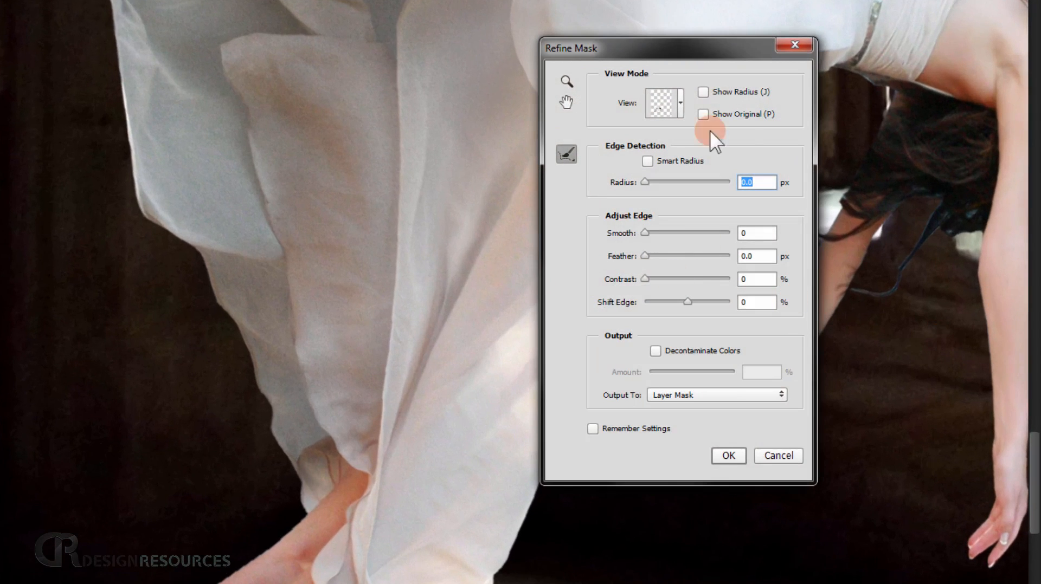
left_click(681, 102)
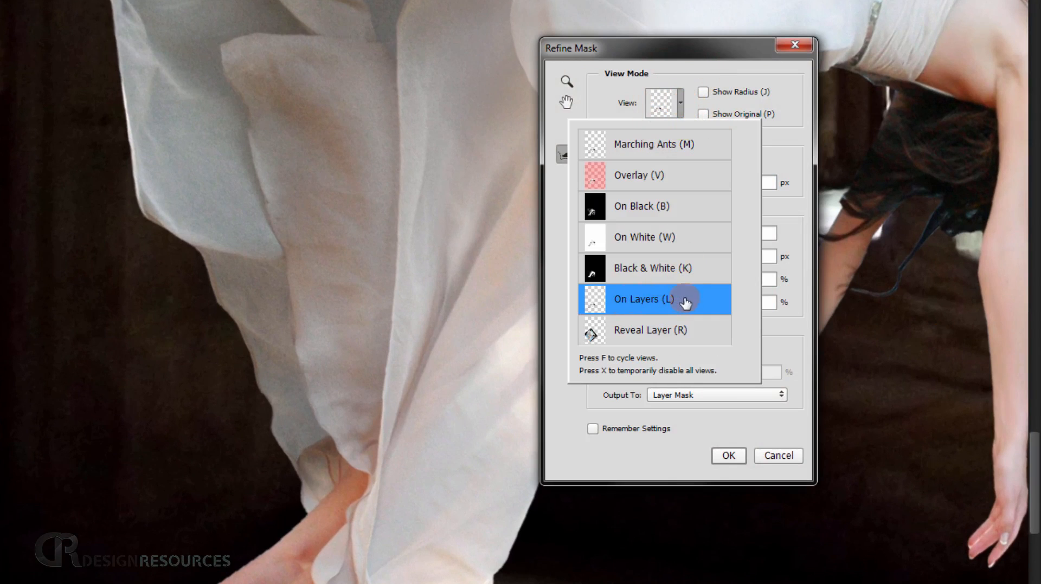
left_click_drag(717, 52, 677, 25)
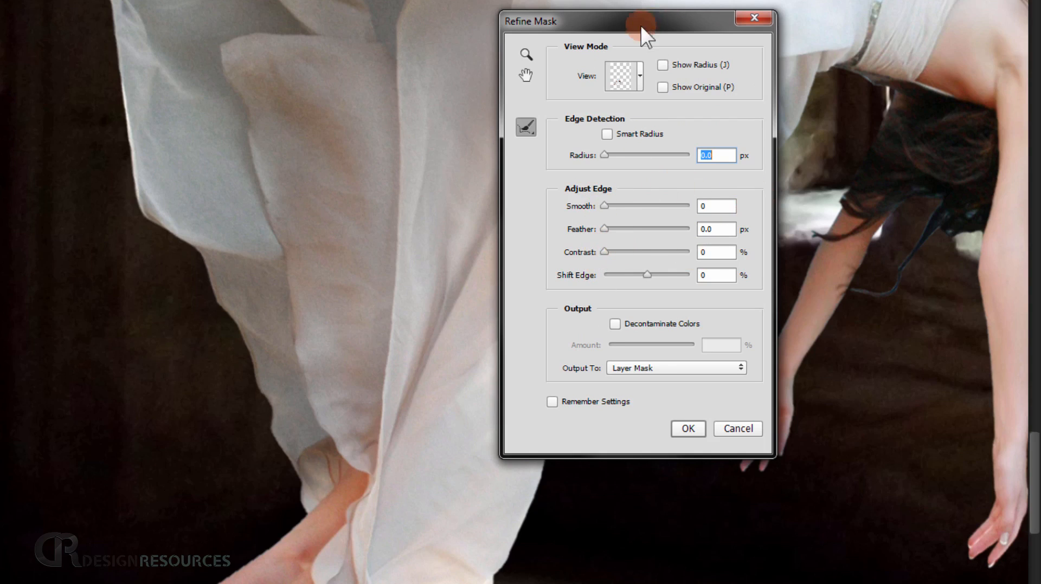
left_click_drag(644, 27, 758, 29)
Set the mask refinement's feather to 1.9 px and shift the edge by -8%.
left_click_drag(724, 230, 725, 229)
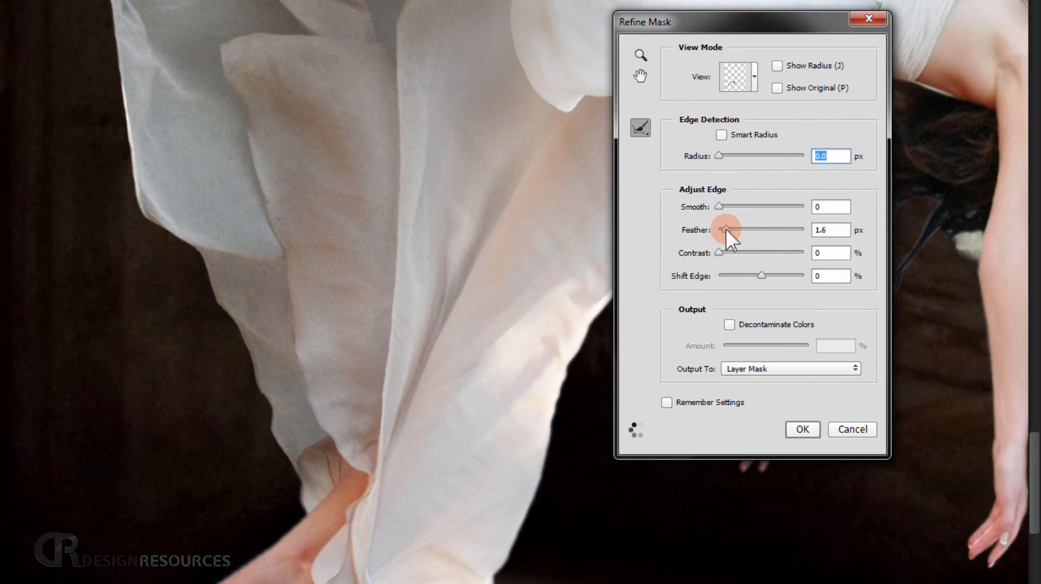
left_click_drag(725, 229, 729, 236)
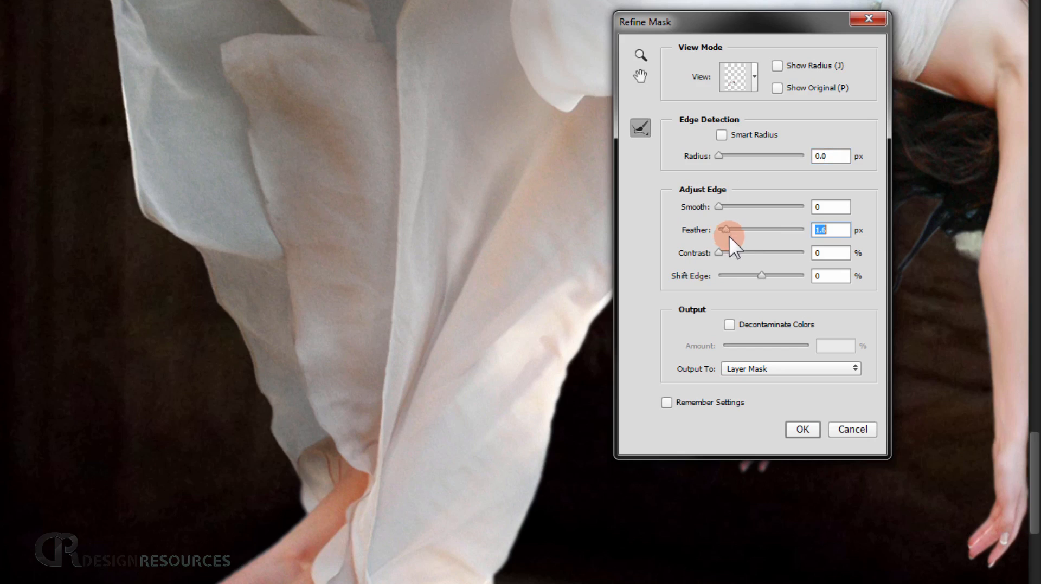
left_click_drag(761, 279, 759, 275)
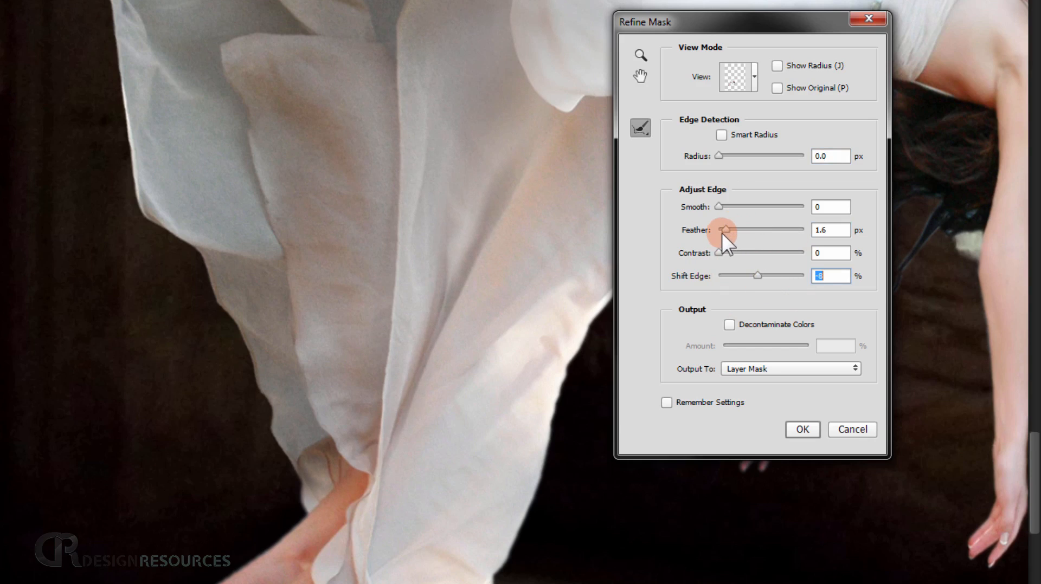
left_click_drag(725, 229, 727, 229)
left_click_drag(727, 229, 727, 229)
Compare the refined edge with the original mask, then apply the refinement with slightly fine-tuned feather and edge shift.
left_click(778, 88)
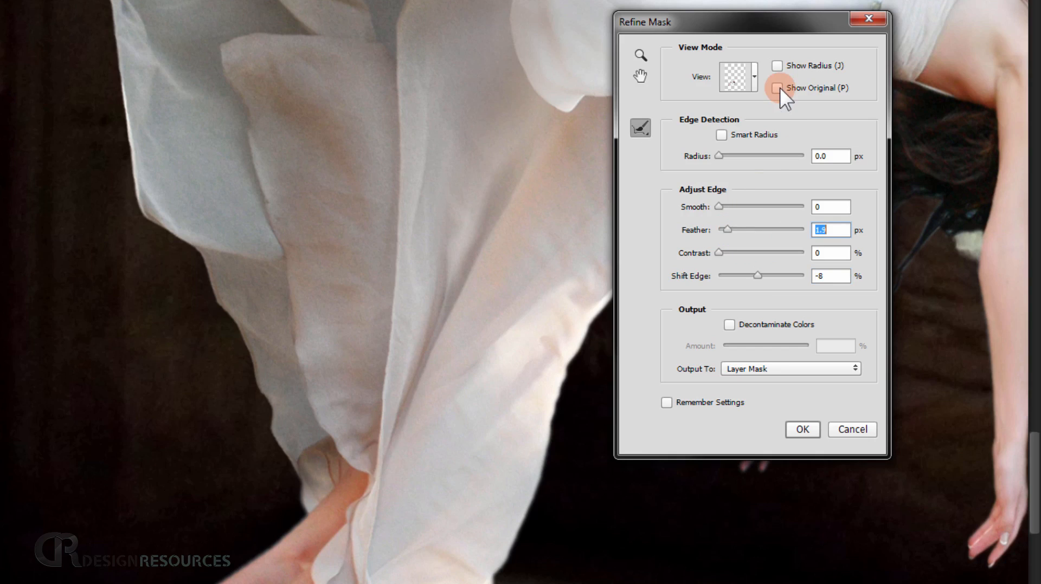
left_click(778, 88)
left_click(776, 87)
left_click(776, 87)
left_click_drag(727, 226, 726, 226)
left_click_drag(758, 275, 758, 275)
left_click(803, 430)
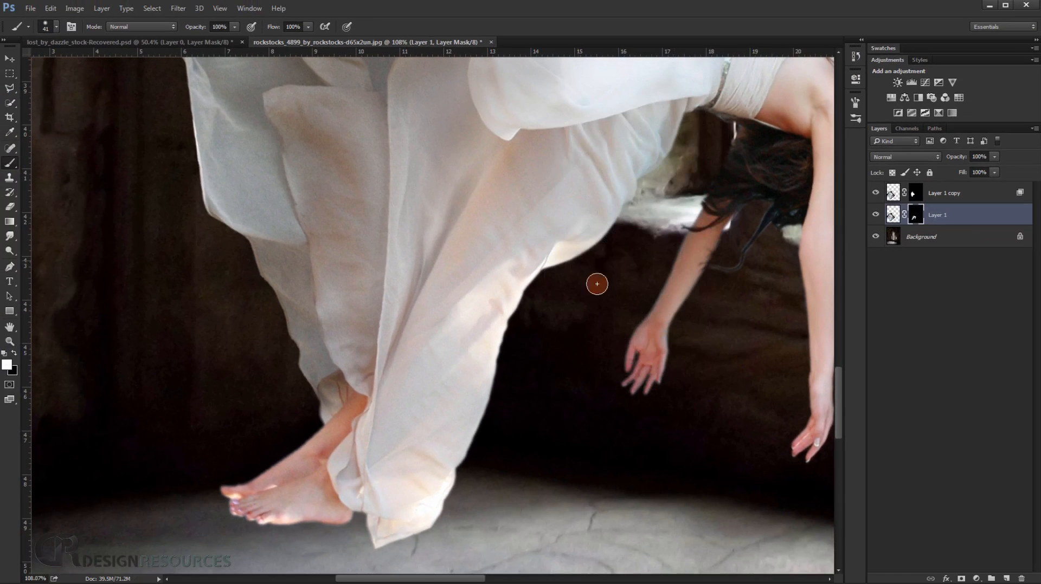
Examine the softened mask edges around the feet, hem, hands and outer dress folds up close.
scroll(440, 344, "down", 2)
scroll(453, 441, "up", 8)
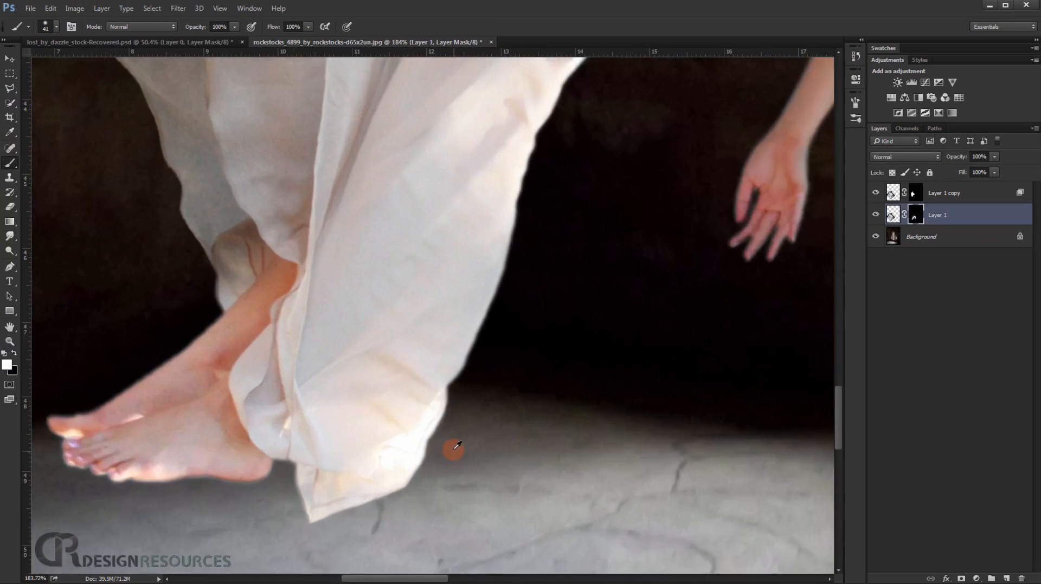
scroll(457, 394, "down", 3)
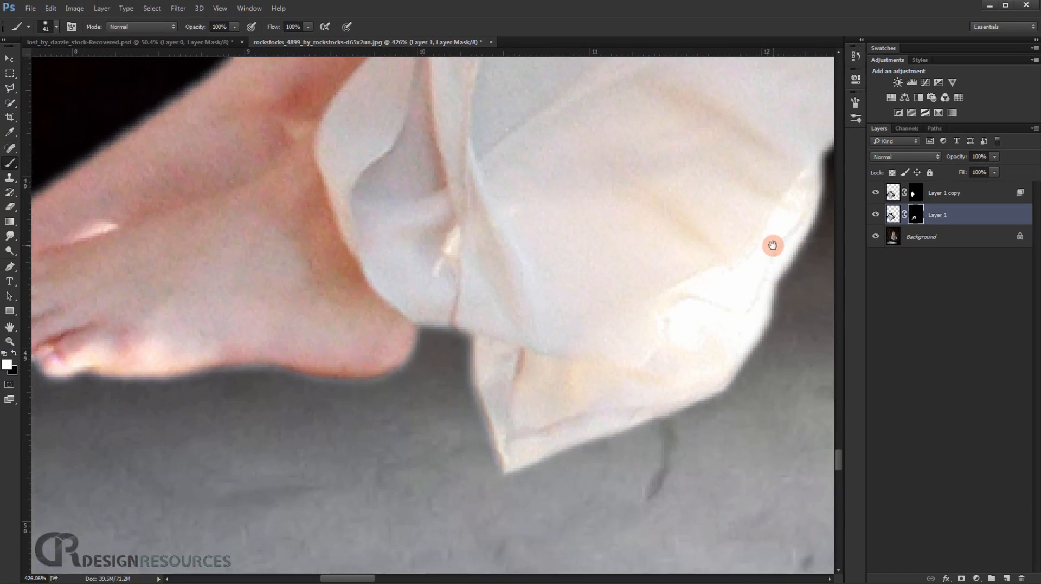
scroll(774, 244, "down", 2)
left_click_drag(499, 254, 155, 525)
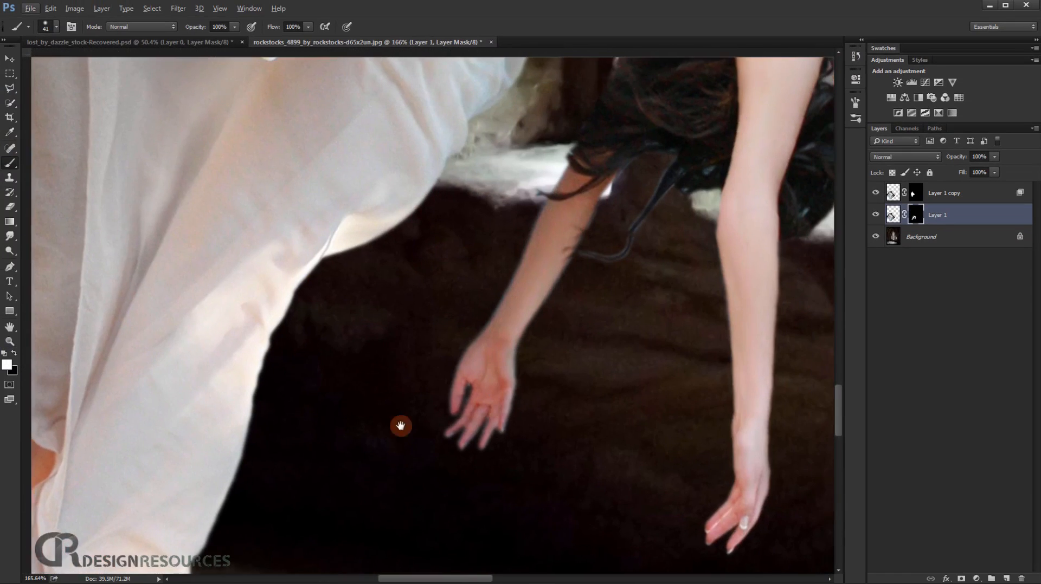
left_click_drag(500, 420, 358, 391)
scroll(358, 391, "down", 3)
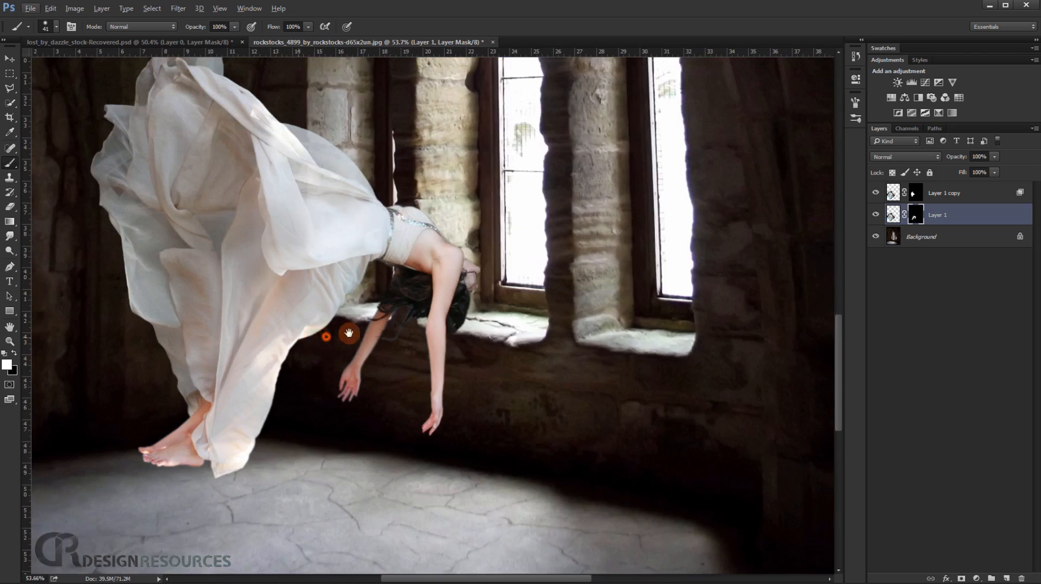
scroll(341, 332, "up", 3)
scroll(271, 278, "up", 3)
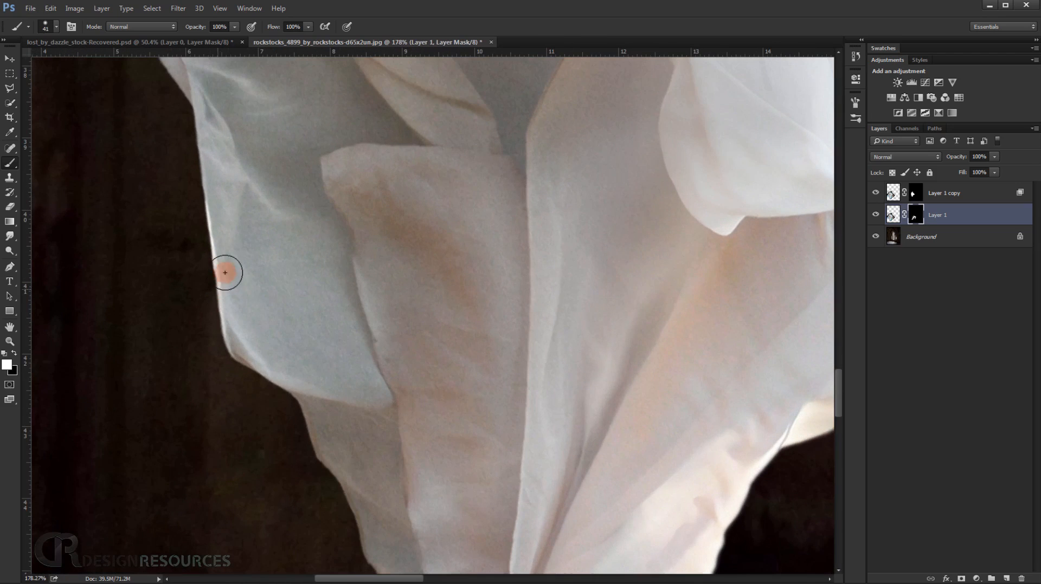
key("alt")
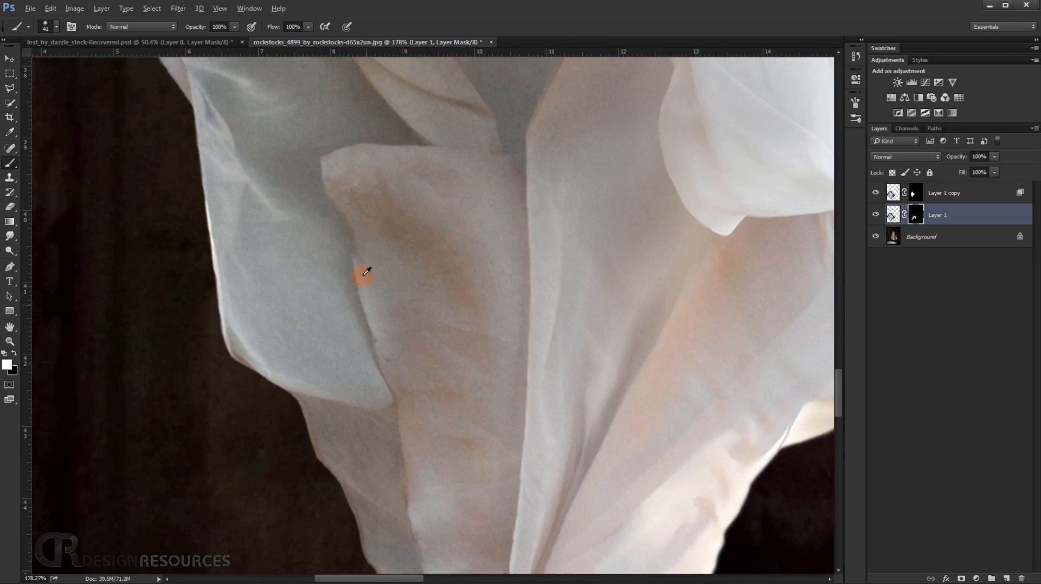
double_click(1021, 217)
left_click(1011, 116)
left_click(932, 214)
right_click(914, 213)
right_click(900, 194)
right_click(916, 186)
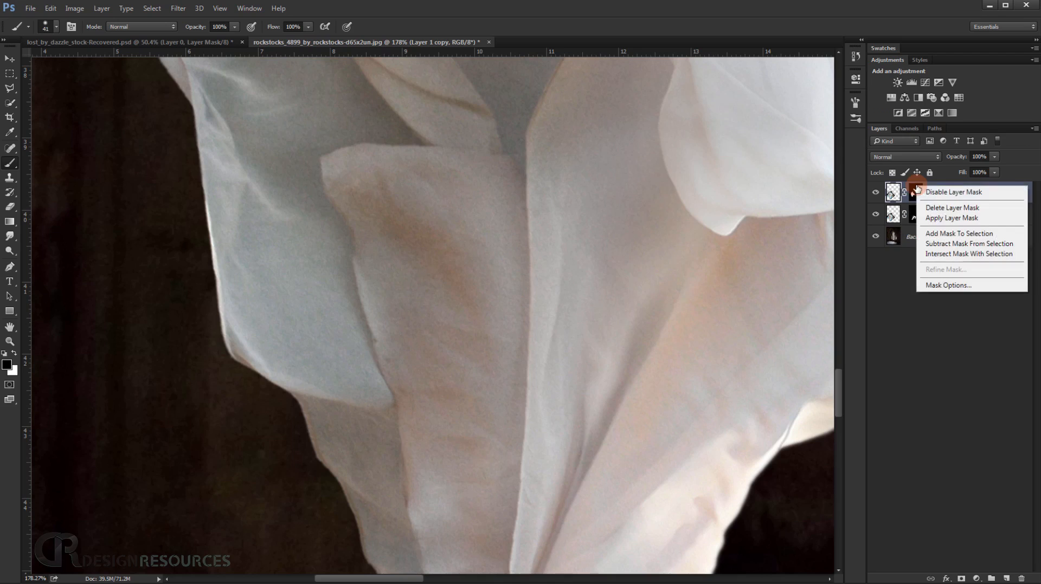
Refine the duplicate layer's mask with a 1.7 px feather and a slightly inward edge shift.
left_click(916, 191)
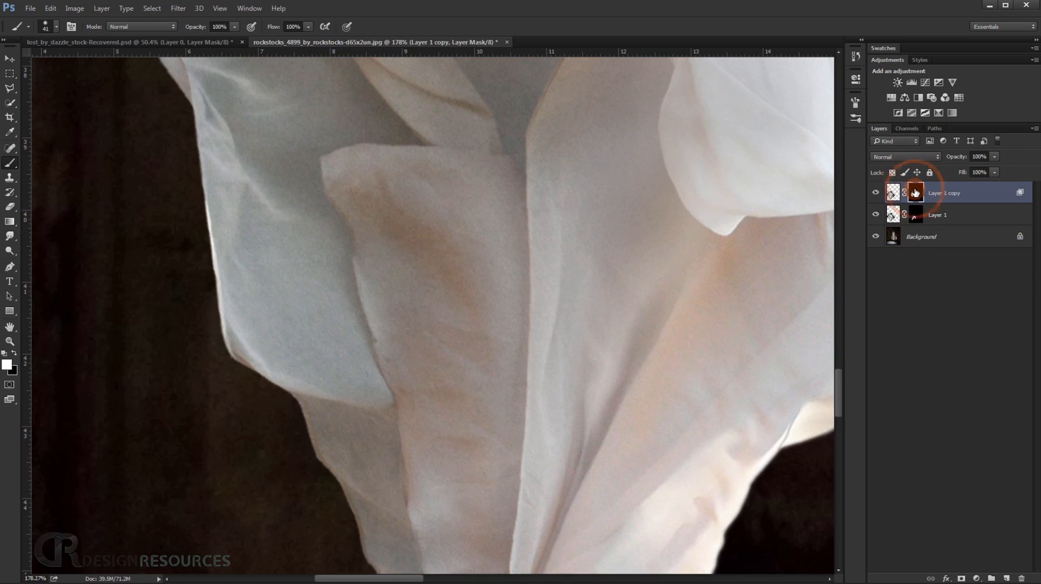
right_click(915, 191)
left_click(937, 271)
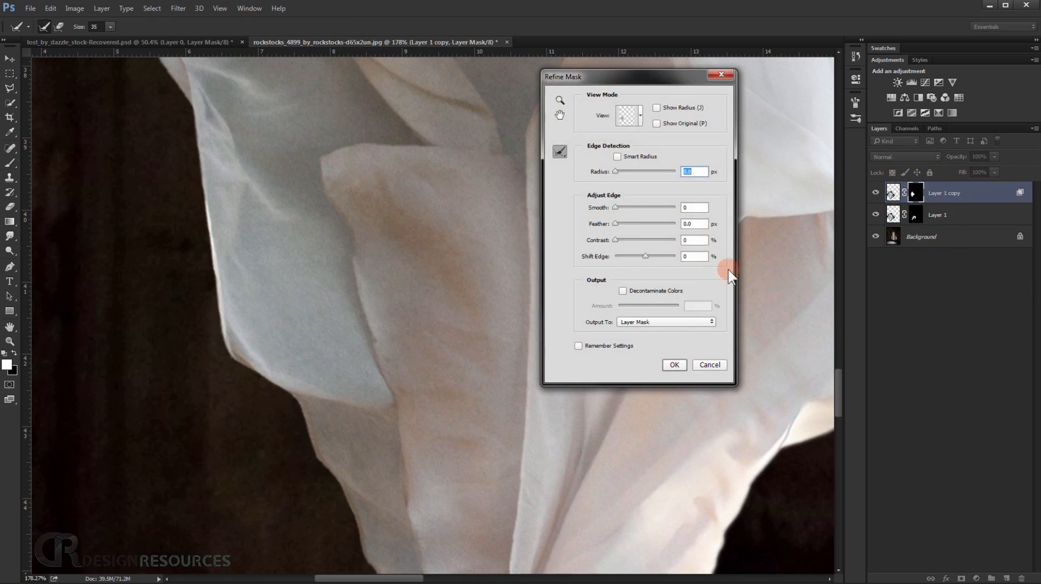
left_click(620, 223)
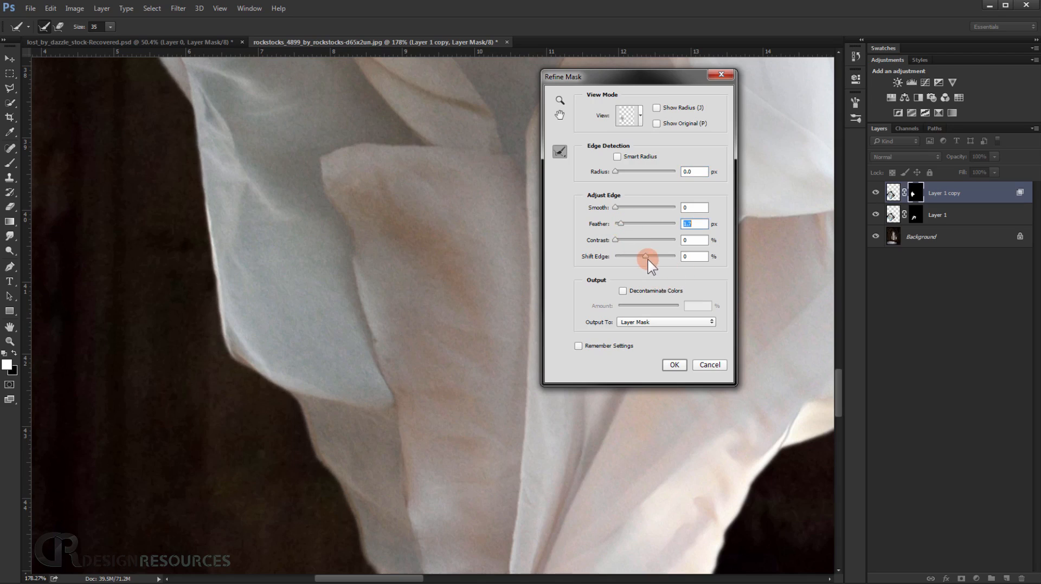
left_click_drag(646, 258, 642, 257)
left_click(674, 365)
Examine the refined dress edges, feet and arms against the stone interior, both up close and in the wider scene.
key("ctrl+0")
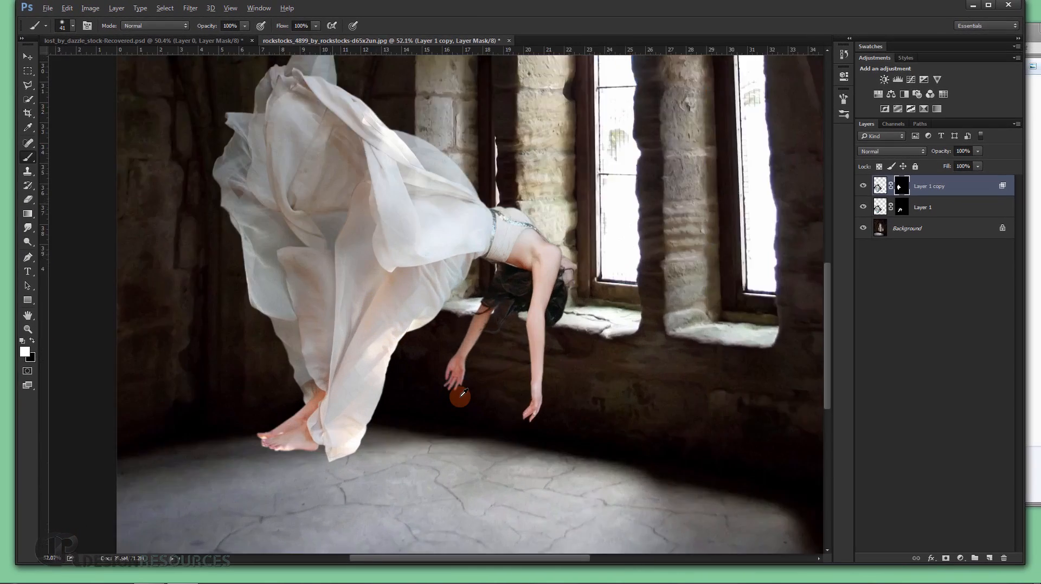
scroll(462, 394, "up", 3)
left_click_drag(305, 393, 424, 479)
scroll(431, 159, "down", 7)
scroll(404, 179, "up", 4)
left_click_drag(405, 178, 528, 264)
scroll(528, 265, "up", 2)
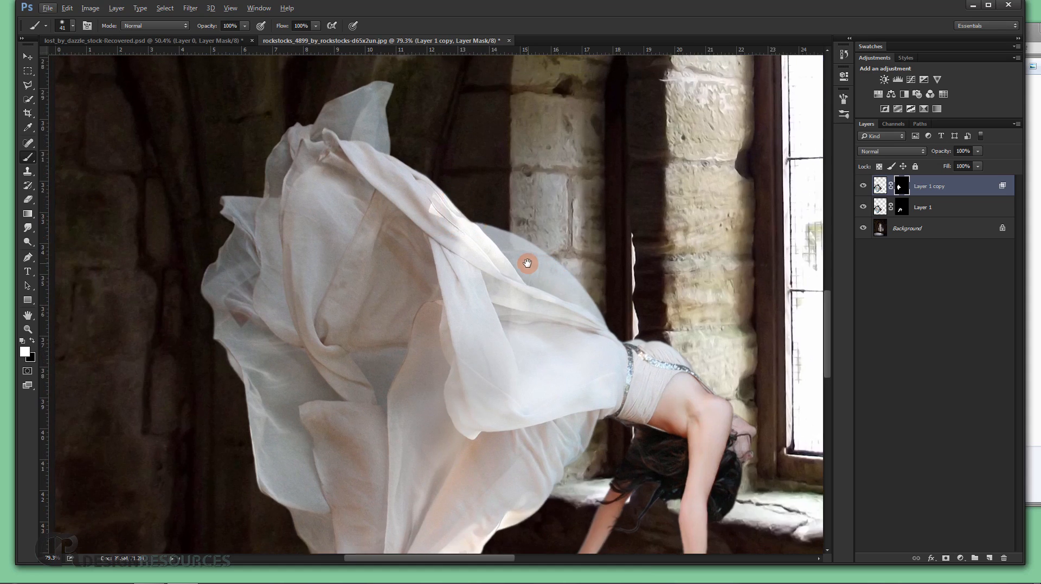
scroll(527, 258, "down", 1)
scroll(507, 179, "down", 3)
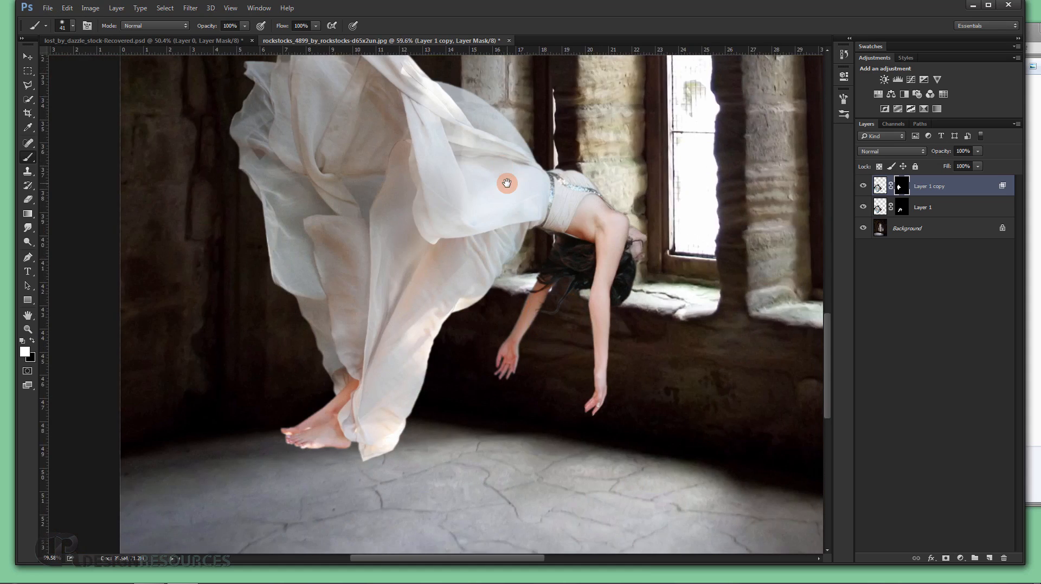
scroll(531, 144, "down", 2)
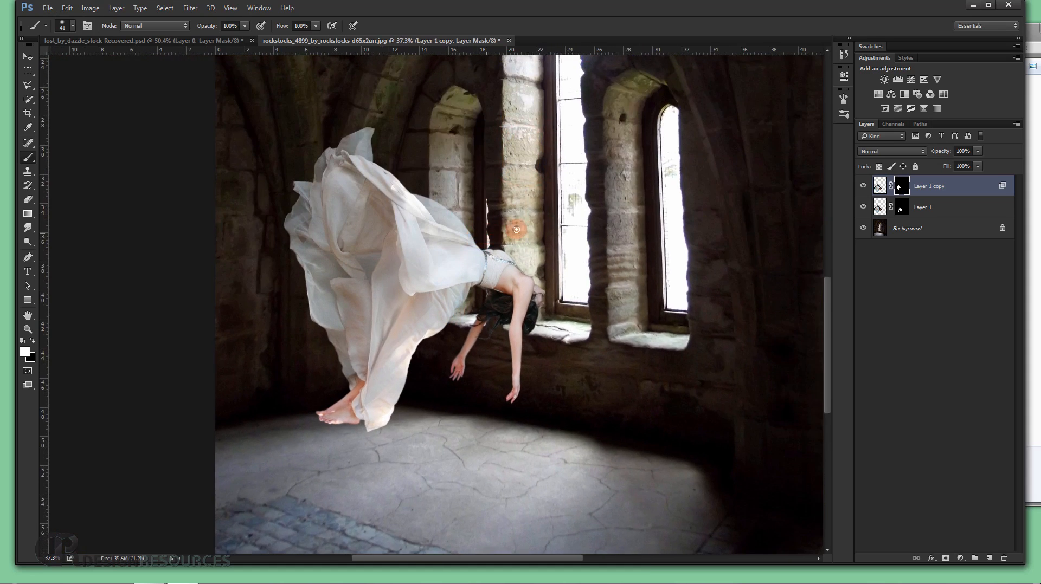
Free-transform both layers of the woman together, rotating them clockwise, enlarging them slightly and repositioning the figure above the floor.
left_click(948, 212, "shift")
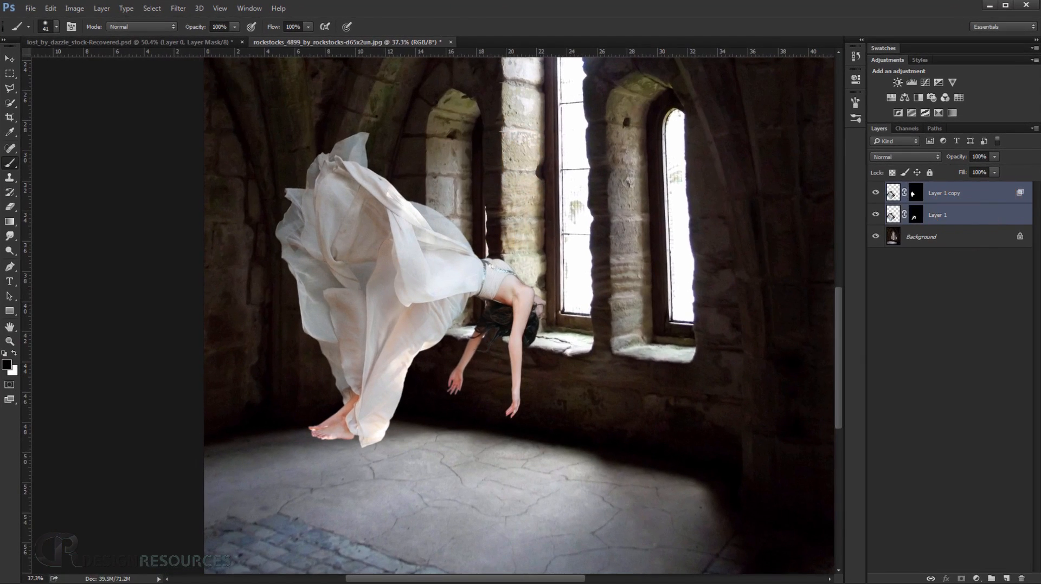
key("ctrl+t")
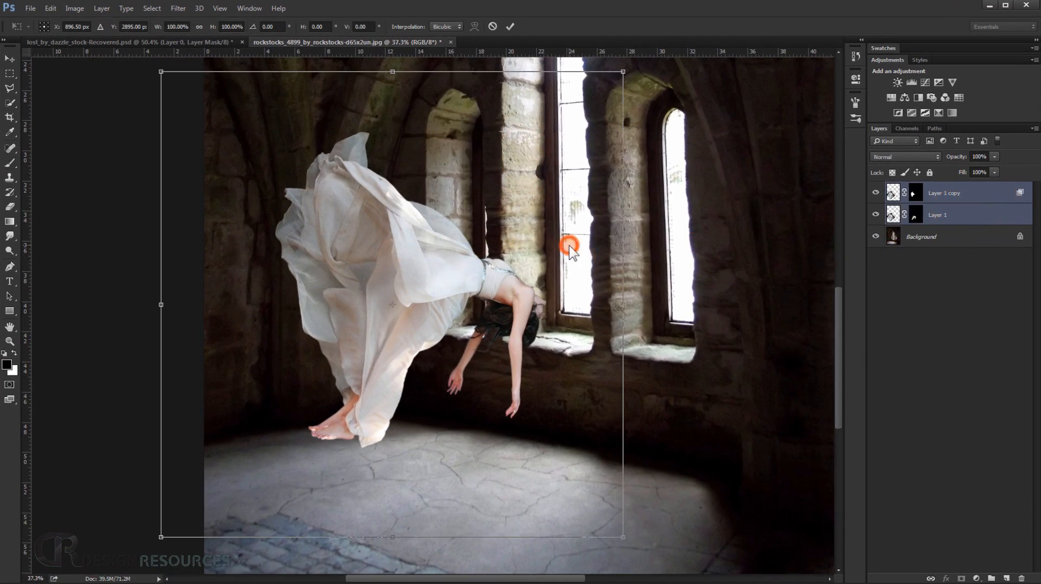
scroll(570, 248, "down", 2)
mouse_move(645, 120)
left_mouse_down()
mouse_move(645, 105)
mouse_move(654, 113)
left_mouse_up()
left_click_drag(495, 309, 498, 312)
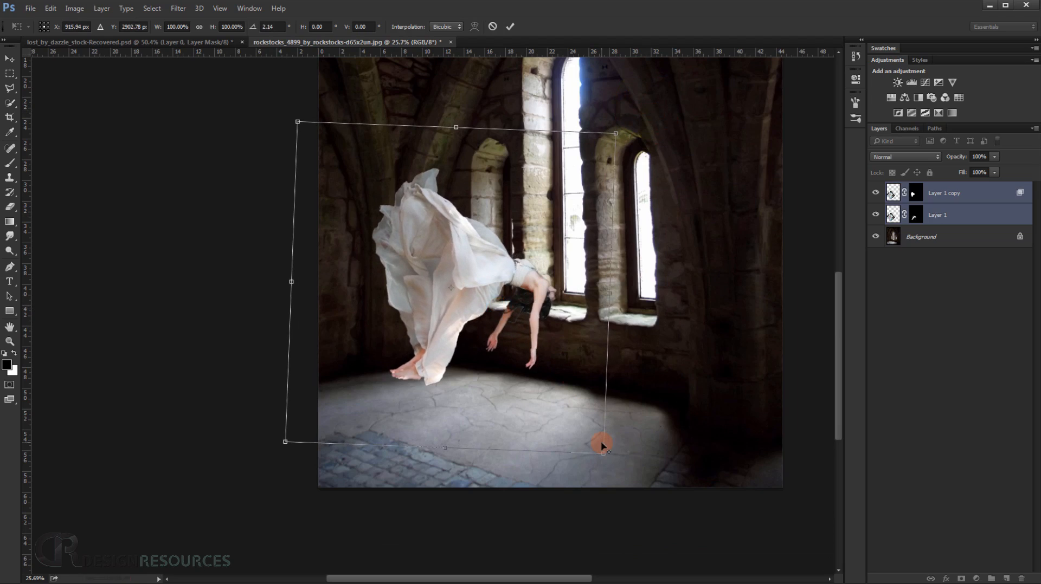
left_click_drag(603, 454, 611, 457)
left_click_drag(511, 383, 513, 385)
left_click_drag(683, 212, 704, 153)
mouse_move(483, 390)
left_mouse_down()
mouse_move(490, 373)
mouse_move(484, 384)
left_mouse_up()
key("Return")
Convert the locked Background into a regular editable layer, keeping the default New Layer settings.
scroll(564, 301, "up", 5)
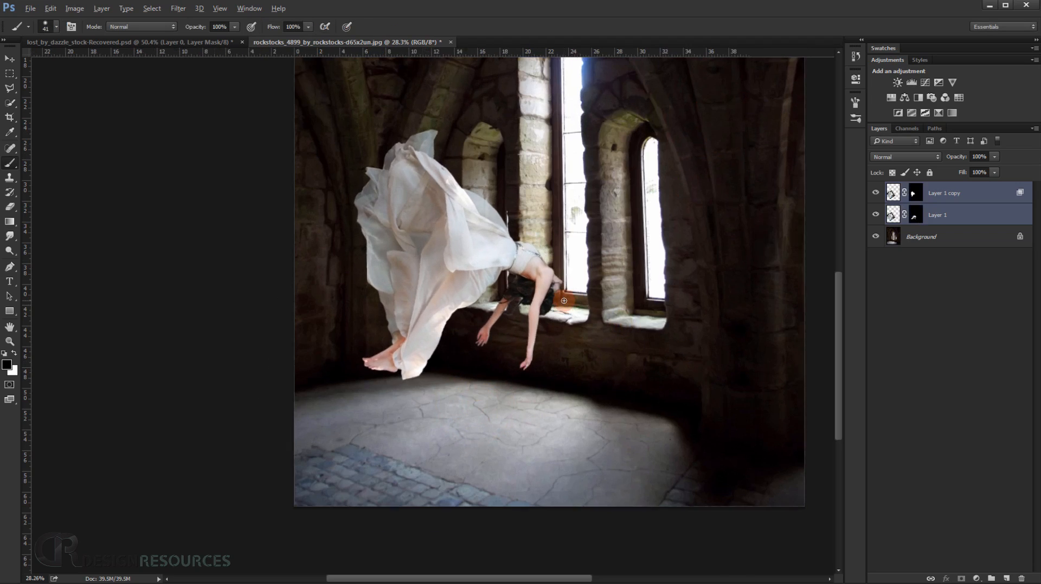
left_click_drag(603, 317, 558, 366)
scroll(562, 357, "down", 3)
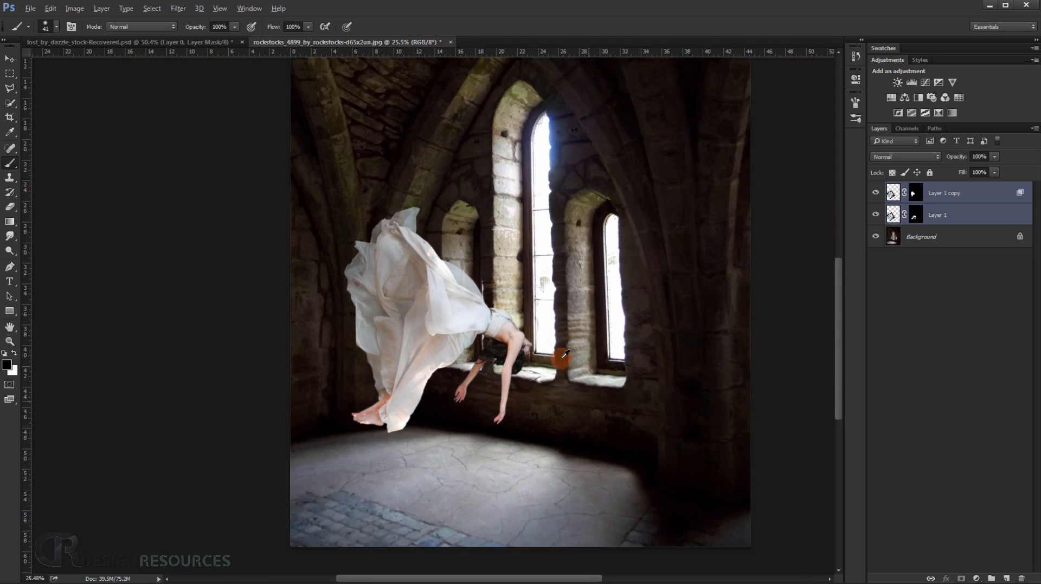
left_click_drag(565, 301, 513, 325)
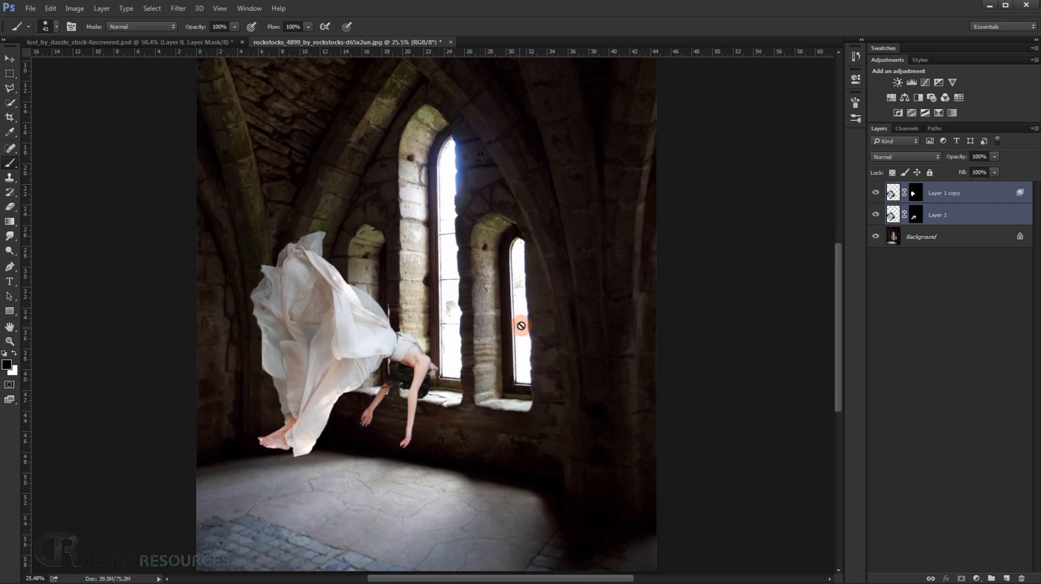
double_click(940, 241)
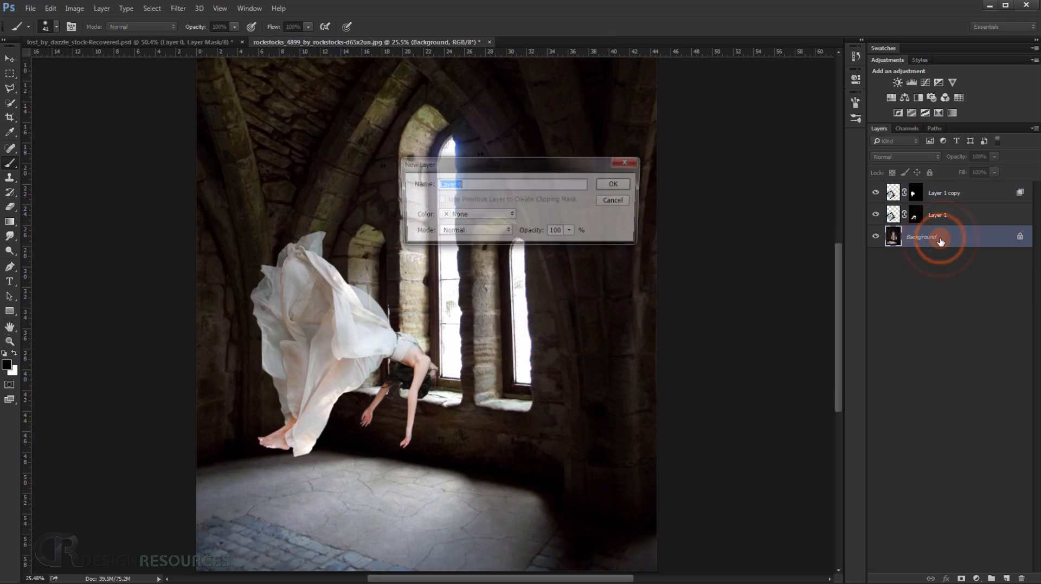
left_click(616, 185)
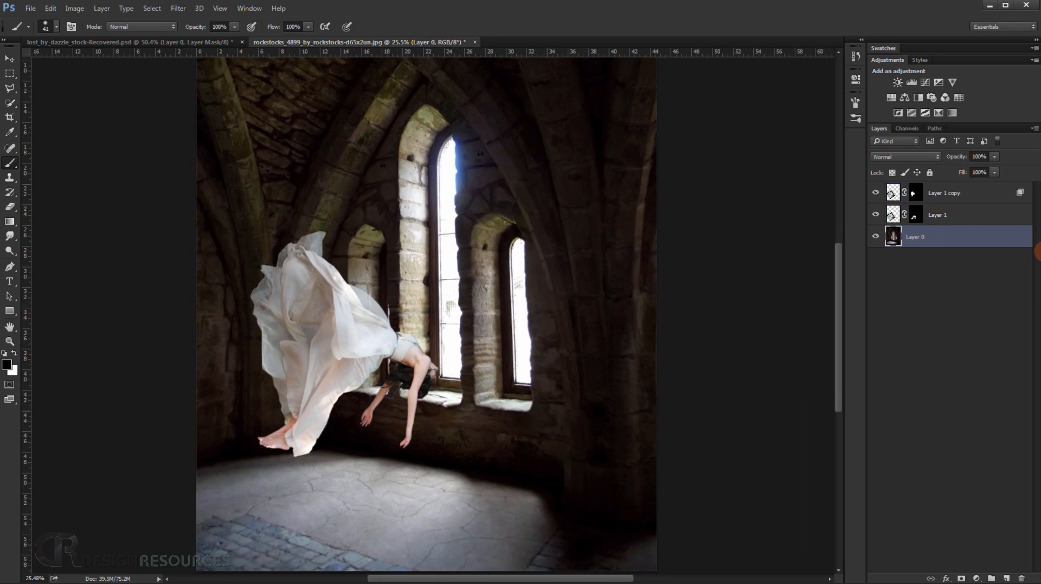
Free-transform the stone interior layer, enlarging it to about 122% and rotating it about 2.7° clockwise.
key("ctrl+t")
scroll(591, 330, "down", 7)
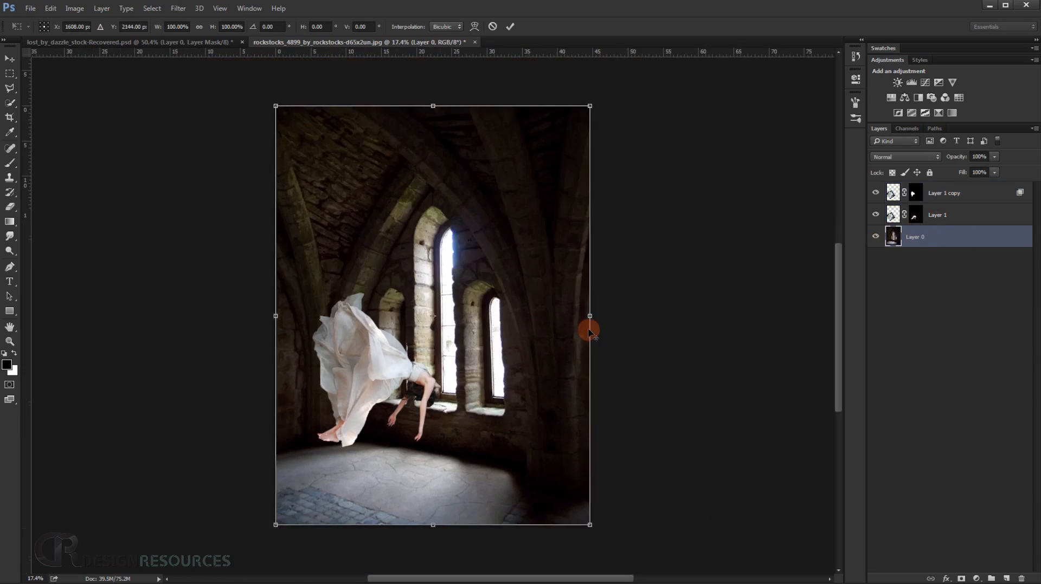
left_click_drag(549, 472, 575, 510)
left_click_drag(672, 534, 651, 541)
mouse_move(492, 434)
left_mouse_down()
mouse_move(508, 436)
mouse_move(496, 434)
left_mouse_up()
left_click_drag(714, 156, 686, 125)
scroll(484, 364, "up", 6)
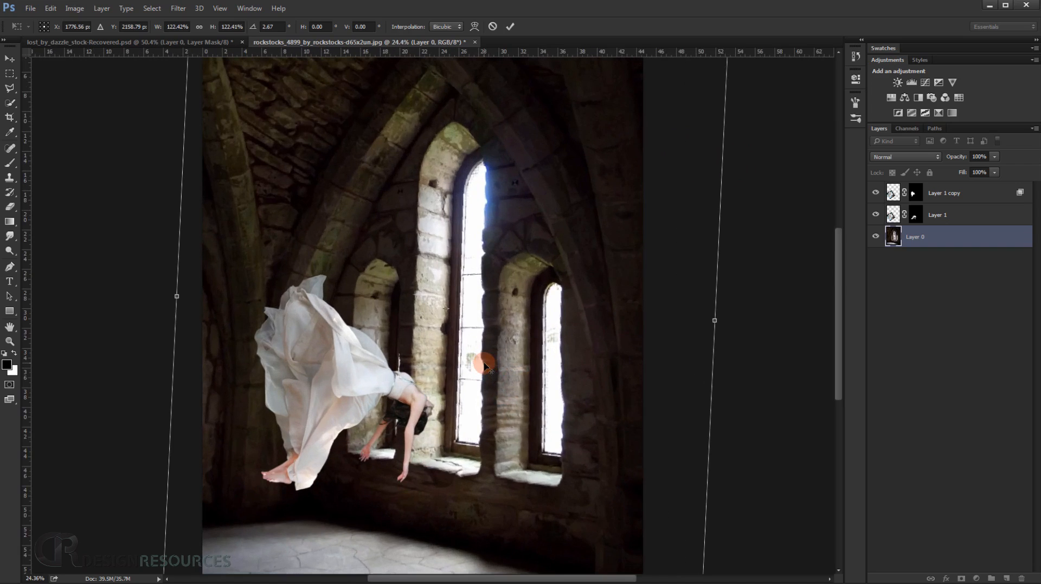
Tilt the interior counterclockwise to about -3.7°, reposition it behind the woman and enlarge it to about 130%.
scroll(484, 362, "down", 6)
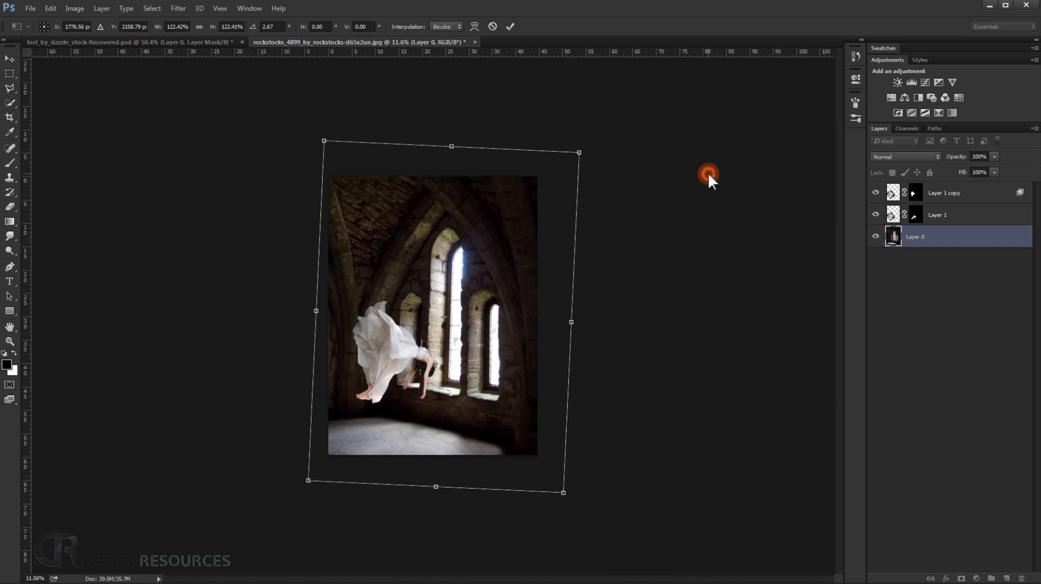
left_click_drag(482, 384, 488, 350)
left_click_drag(647, 452, 667, 426)
left_click_drag(522, 394, 511, 418)
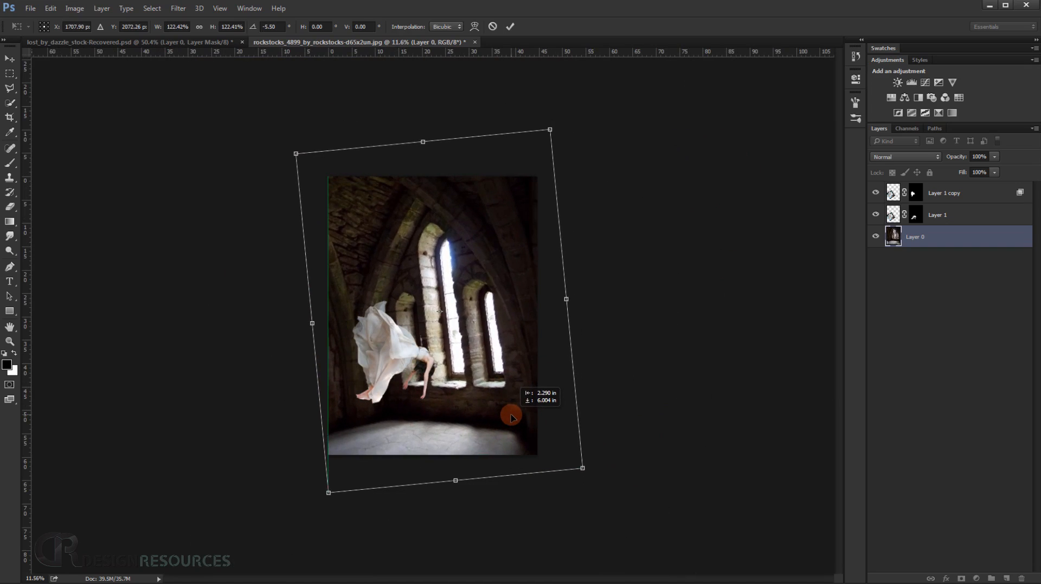
left_click_drag(714, 186, 716, 190)
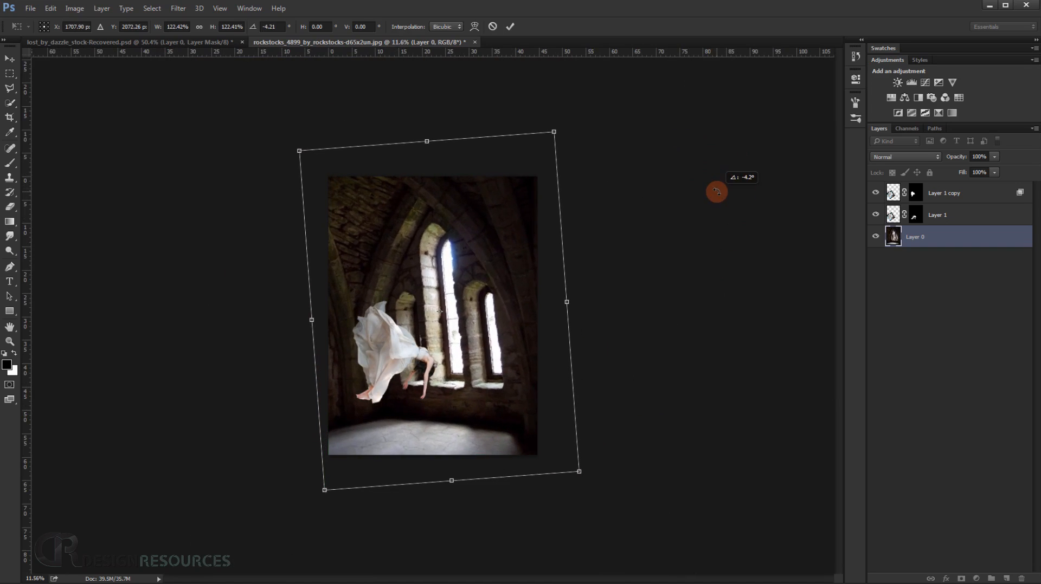
left_click_drag(580, 474, 592, 481)
left_click_drag(662, 441, 661, 444)
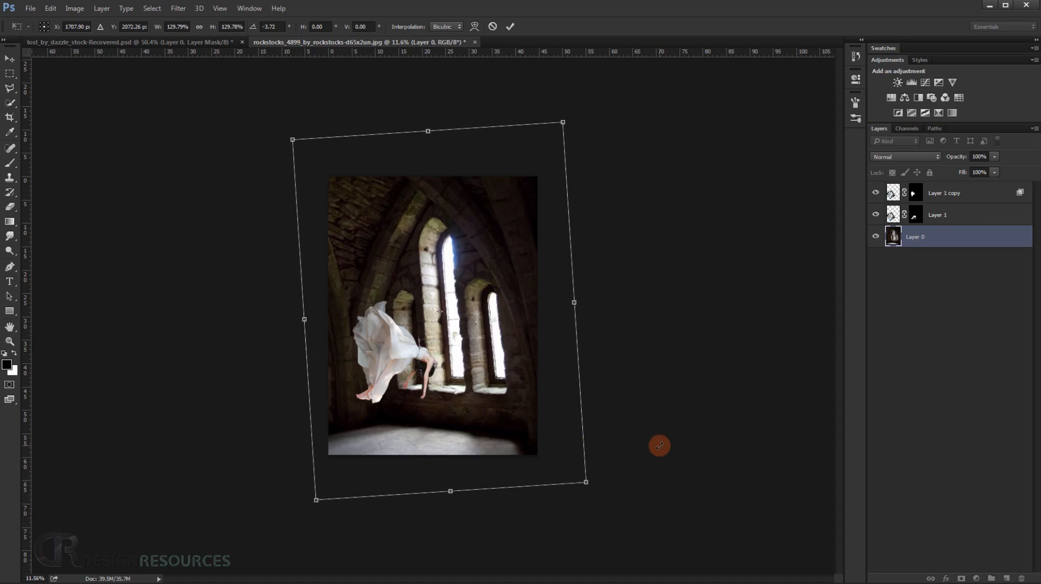
Move the interior upward, enlarge it to about 133.6%, tilt it to about -4.5° and apply the transform.
left_click_drag(531, 427, 538, 420)
left_click_drag(540, 383, 532, 388)
left_click_drag(694, 216, 690, 212)
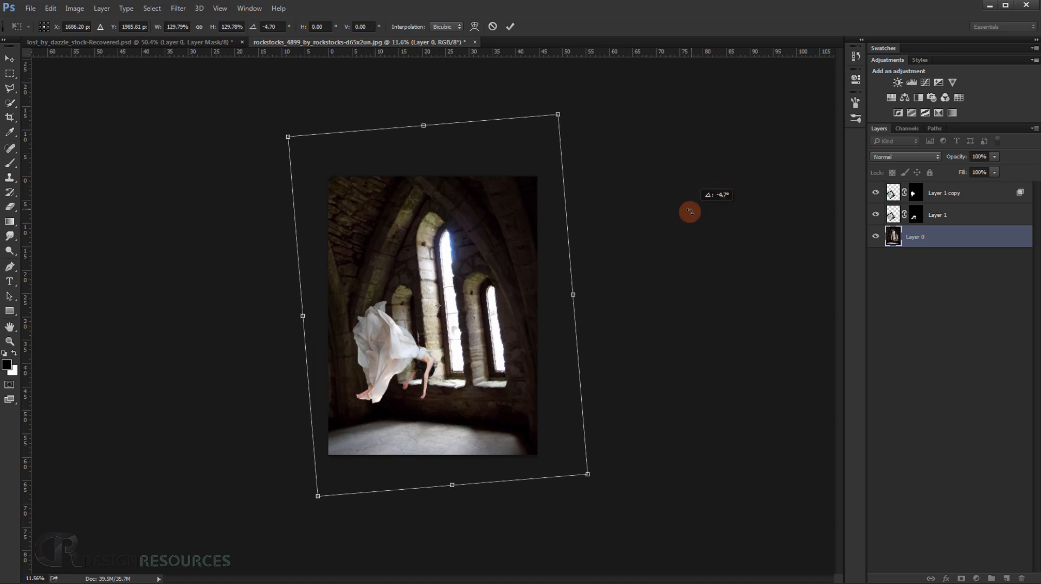
left_click_drag(587, 480, 593, 483)
left_click_drag(697, 469, 678, 469)
left_click_drag(476, 434, 475, 425)
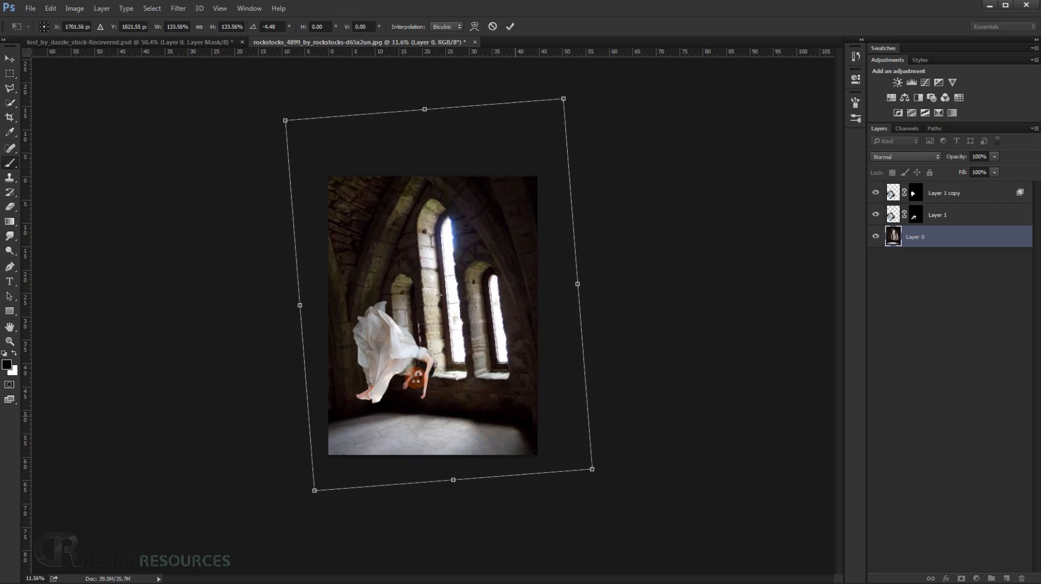
key("Return")
key("ctrl+0")
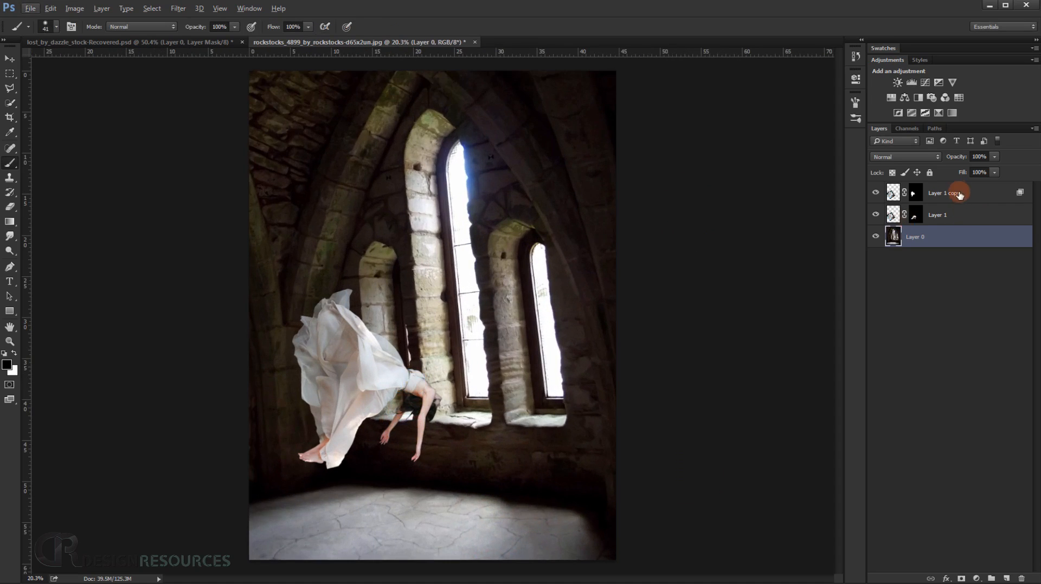
Rotate both layers of the woman about 11.7° counterclockwise, reposition the figure in front of the windows and apply the transform.
left_click(958, 194)
left_click(974, 215)
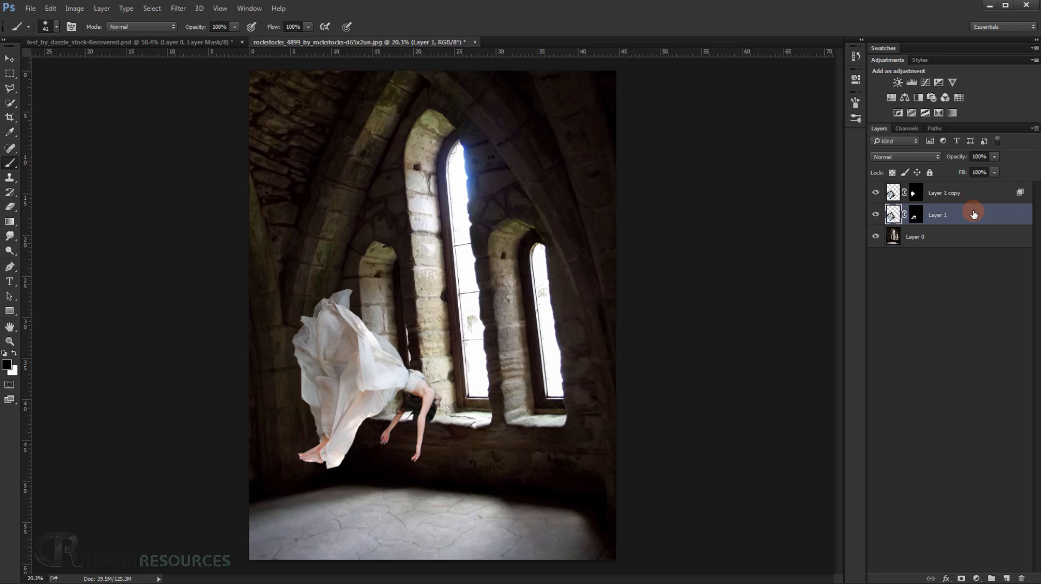
left_click(970, 202, "ctrl")
key("ctrl+t")
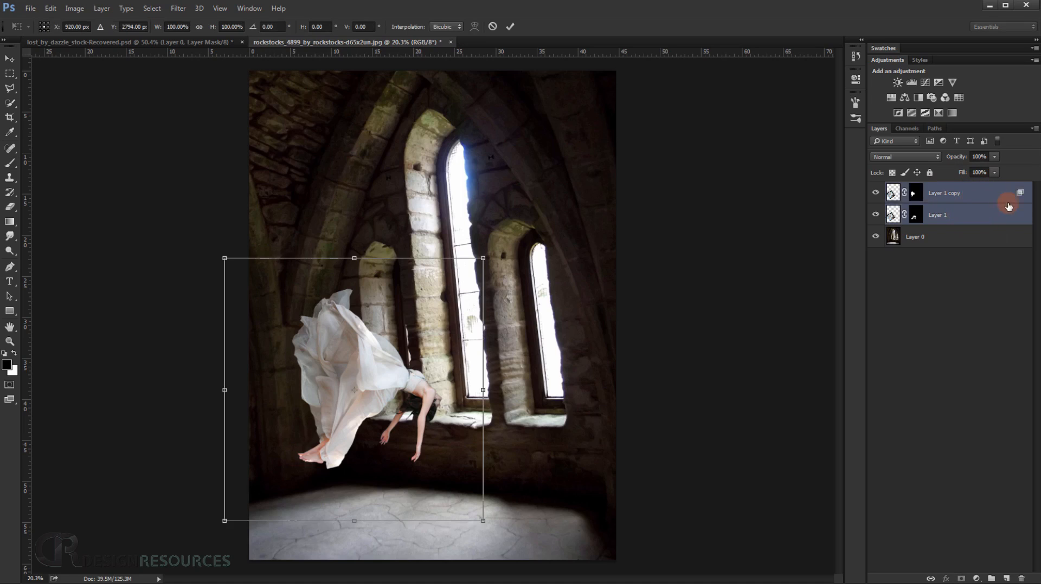
left_click_drag(582, 234, 565, 204)
mouse_move(416, 389)
left_mouse_down()
mouse_move(422, 400)
mouse_move(421, 381)
left_mouse_up()
left_click_drag(521, 375, 521, 363)
mouse_move(414, 418)
left_mouse_down()
mouse_move(399, 425)
mouse_move(419, 430)
left_mouse_up()
key("Return")
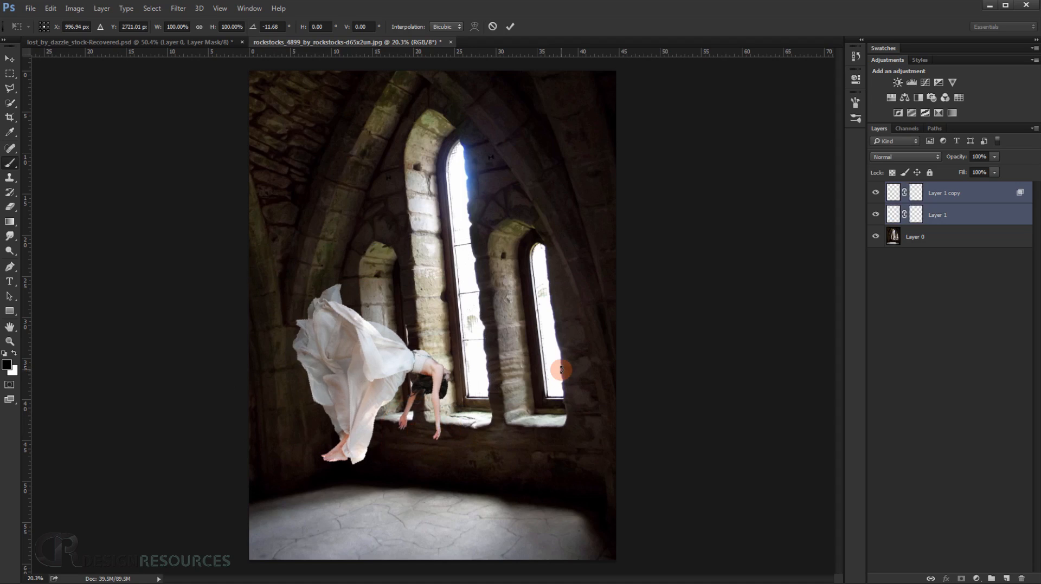
Group the two layers of the woman, name the group Girl and expand it.
scroll(562, 371, "up", 1)
key("ctrl+1")
left_click_drag(325, 486, 542, 179)
left_click_drag(547, 448, 548, 190)
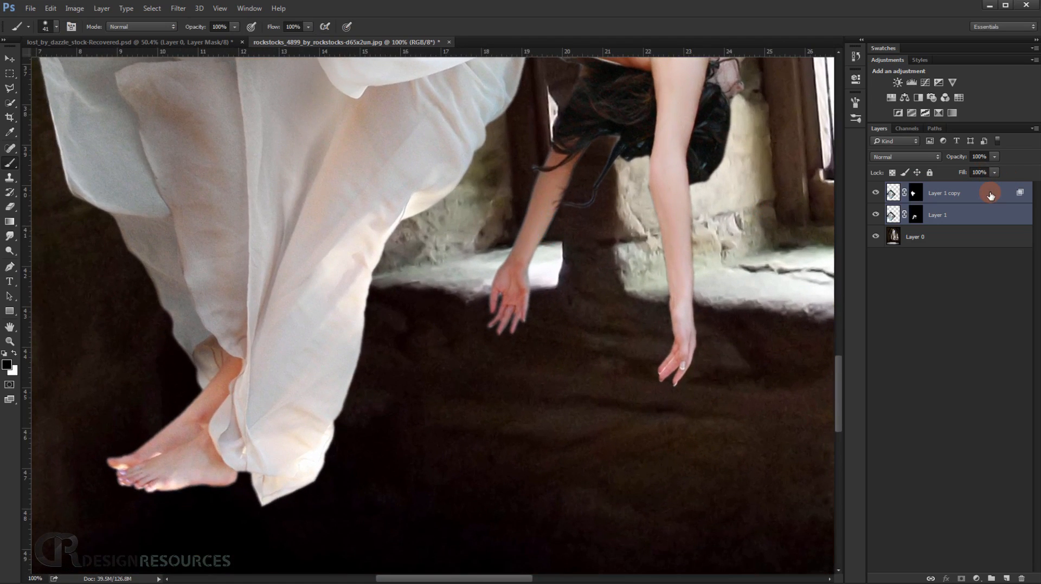
key("ctrl+g")
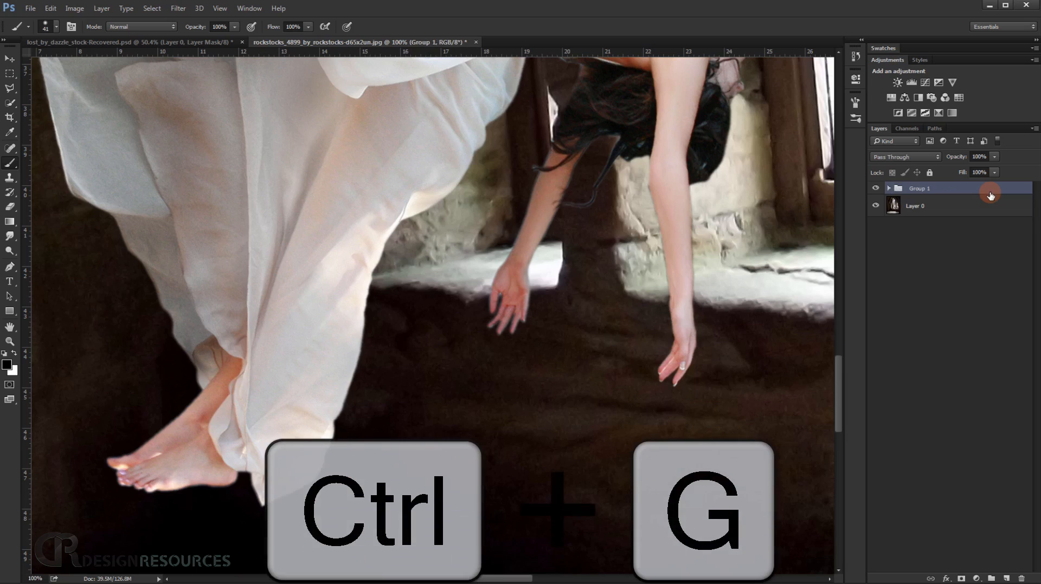
double_click(921, 190)
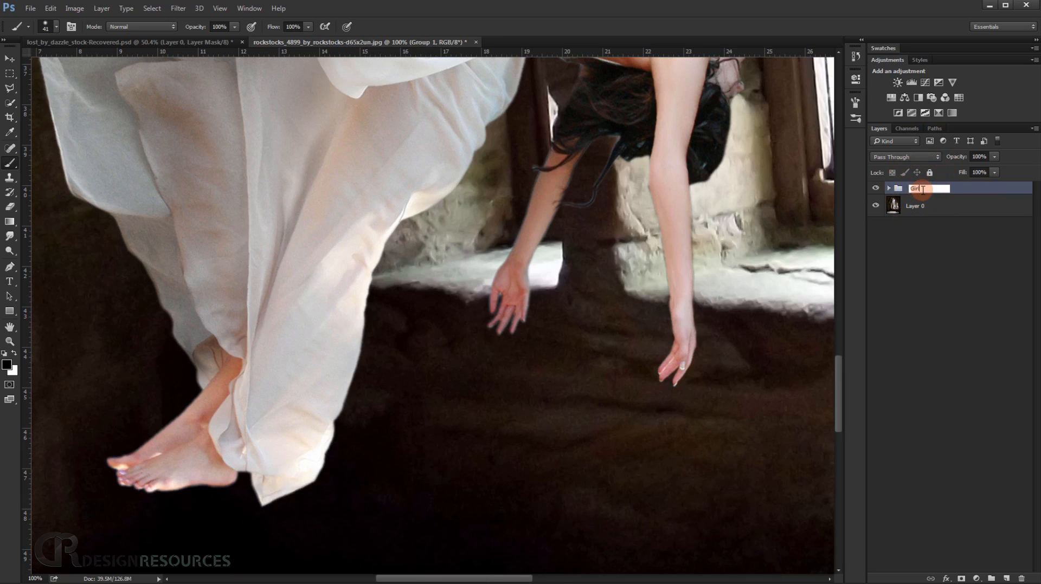
key("Return")
left_click(889, 189)
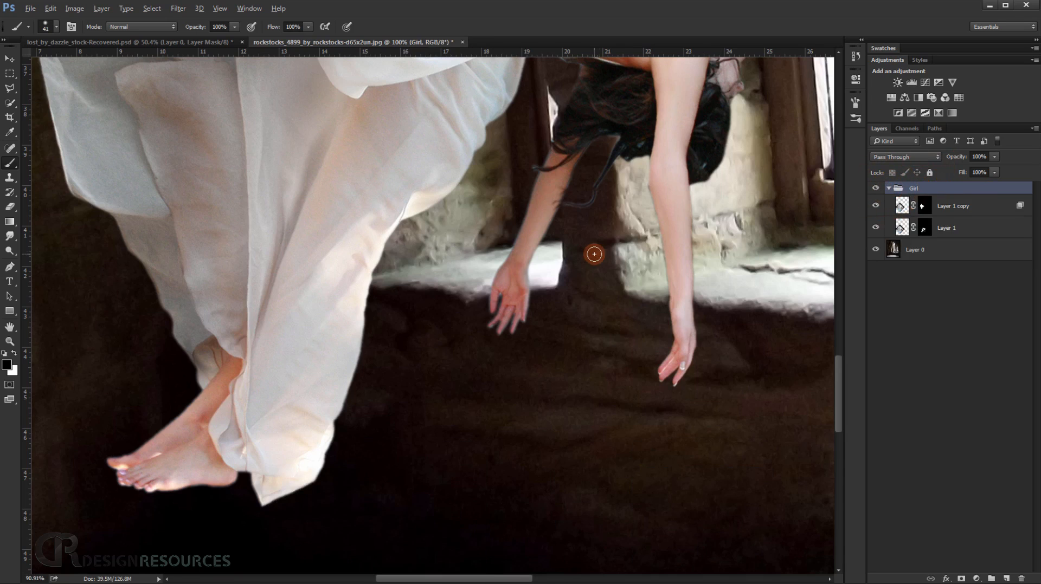
Add a new empty layer directly above Layer 1 copy inside the Girl group.
scroll(595, 256, "down", 6)
left_click_drag(600, 270, 533, 427)
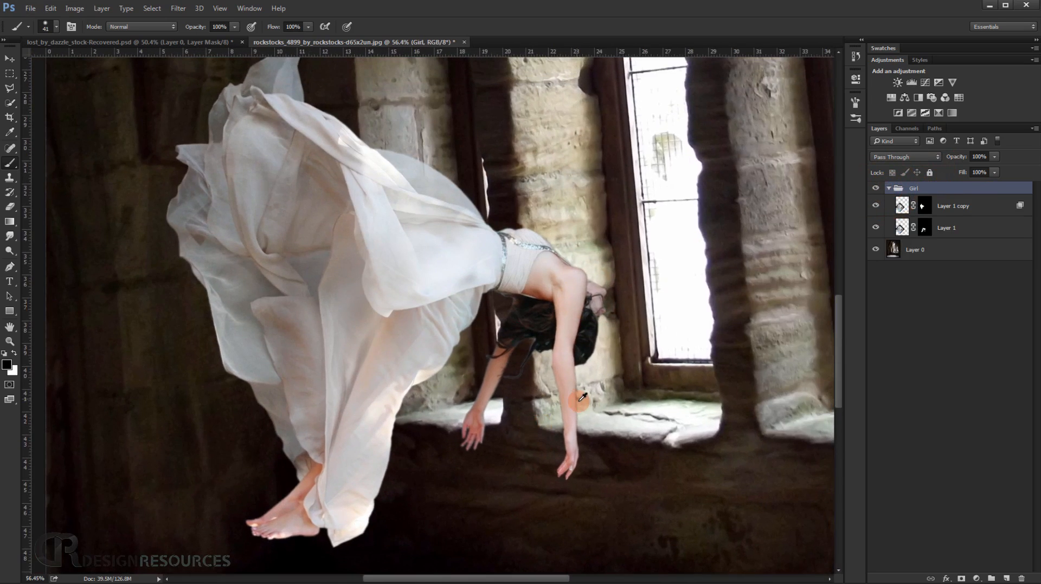
scroll(579, 401, "up", 8)
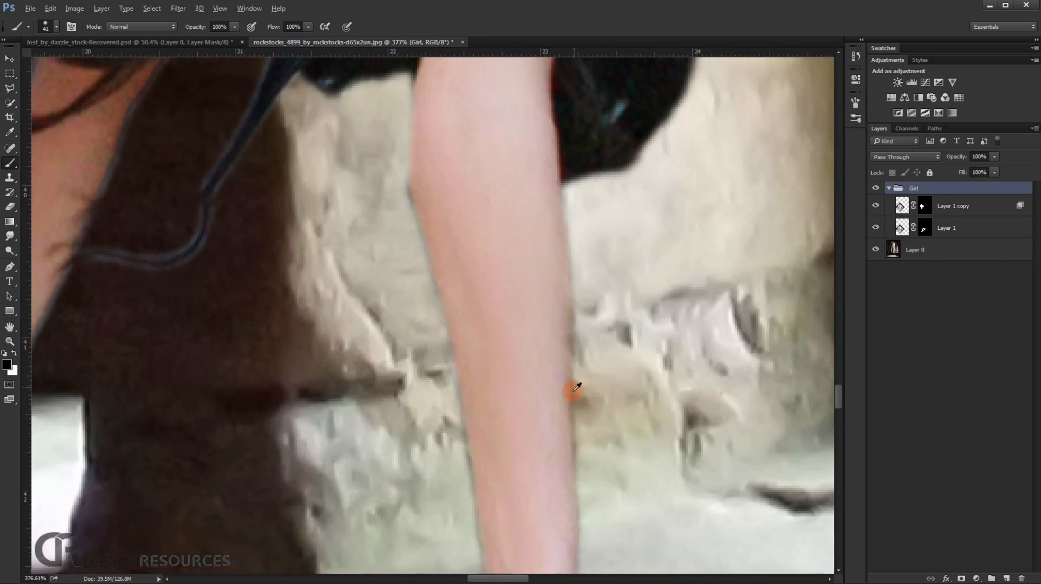
scroll(578, 381, "down", 4)
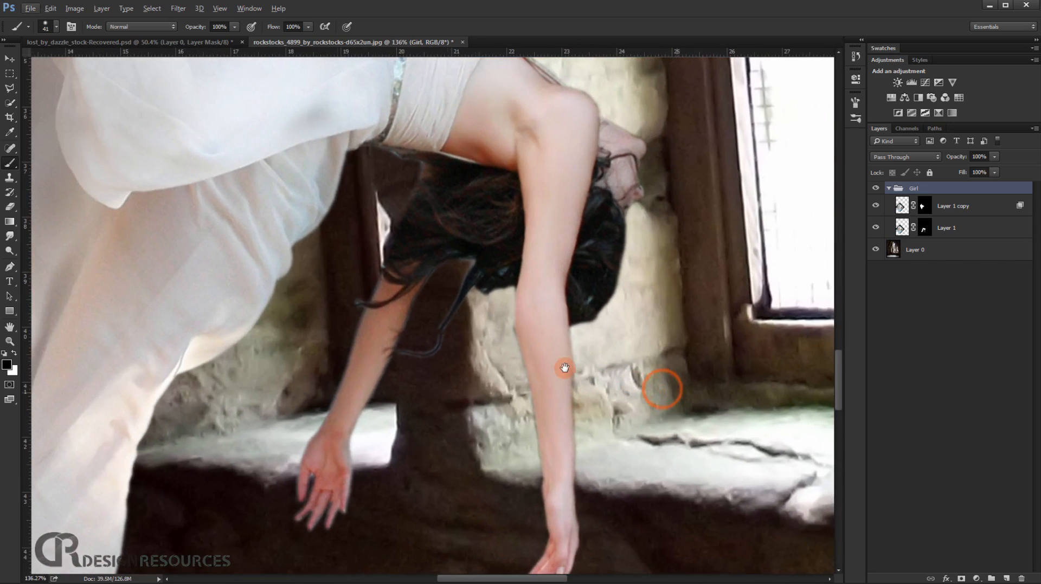
scroll(303, 352, "up", 3)
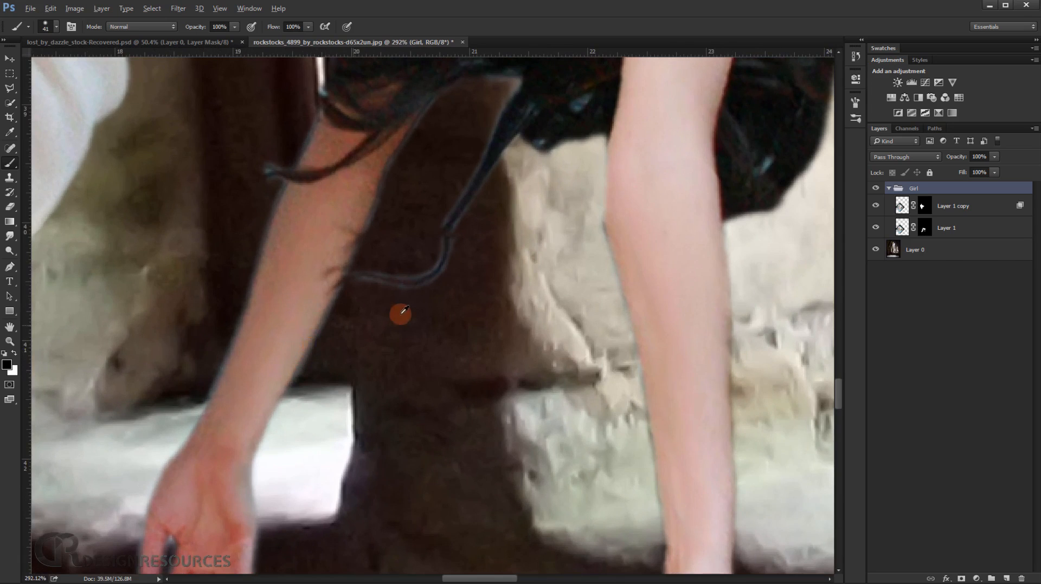
scroll(402, 313, "down", 2)
left_click(936, 206)
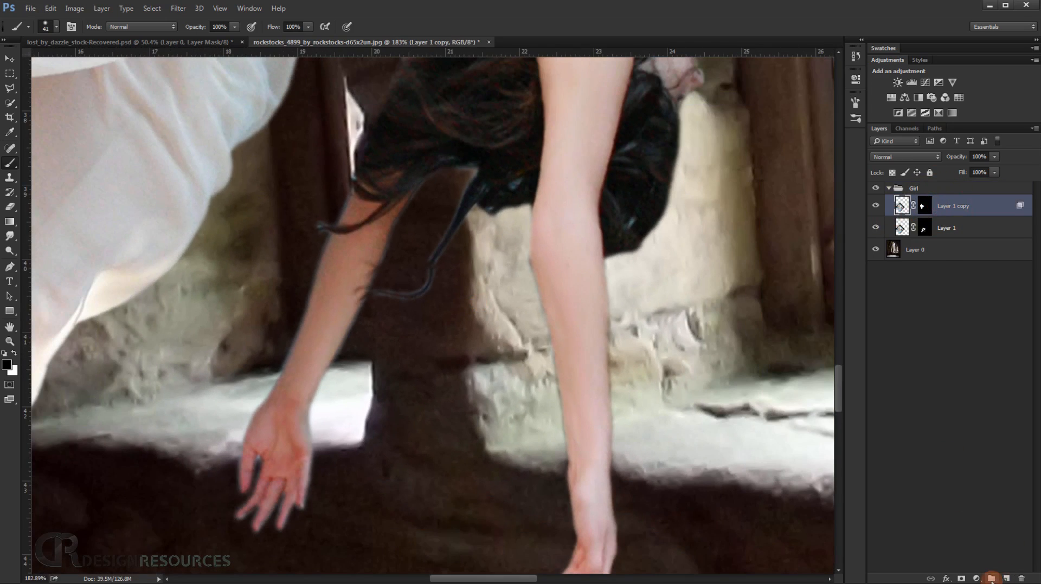
left_click(991, 578)
key("ctrl+z")
left_click(1006, 579)
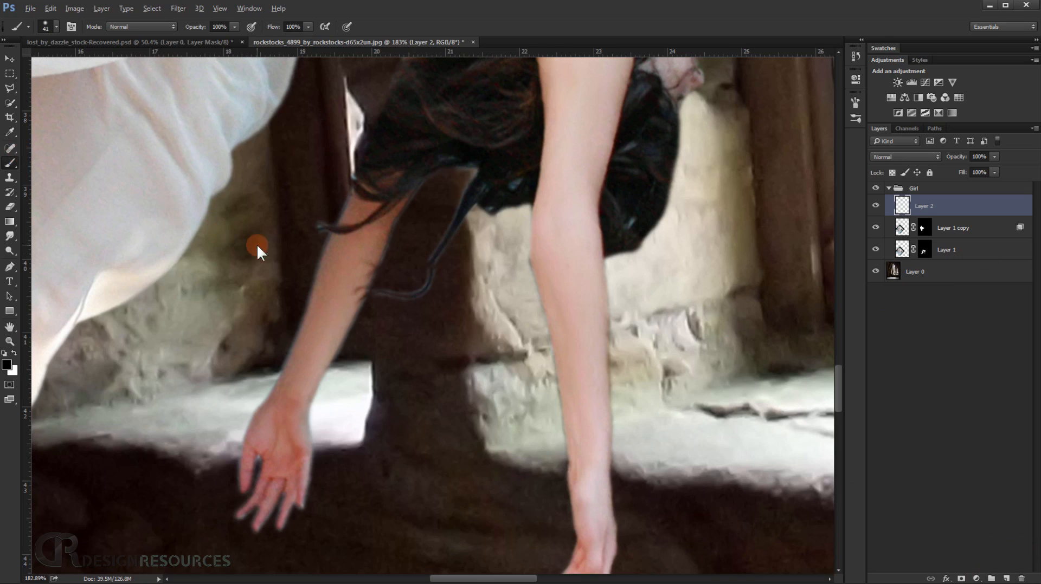
Set the brush to 53% opacity and size 40, with a skin tone sampled from the far forearm as the paint colour.
left_click_drag(199, 28, 185, 31)
scroll(247, 282, "up", 3)
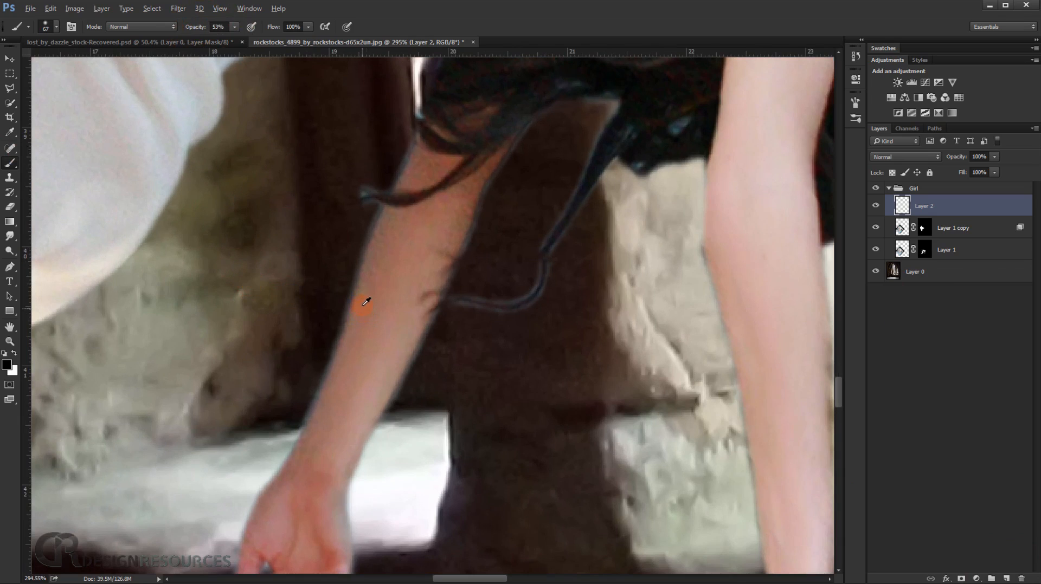
left_click(364, 302, "alt")
left_click_drag(303, 300, 280, 297)
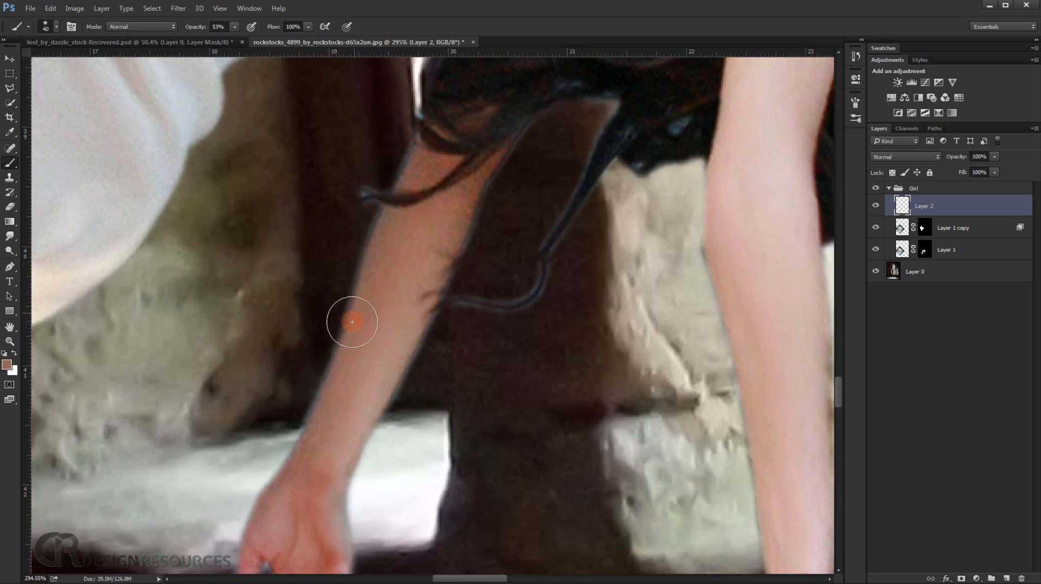
Move Layer 2 between Layer 1 copy and Layer 1, and clip it to Layer 1.
left_click_drag(948, 206, 938, 237)
left_click(876, 250)
left_click(876, 250)
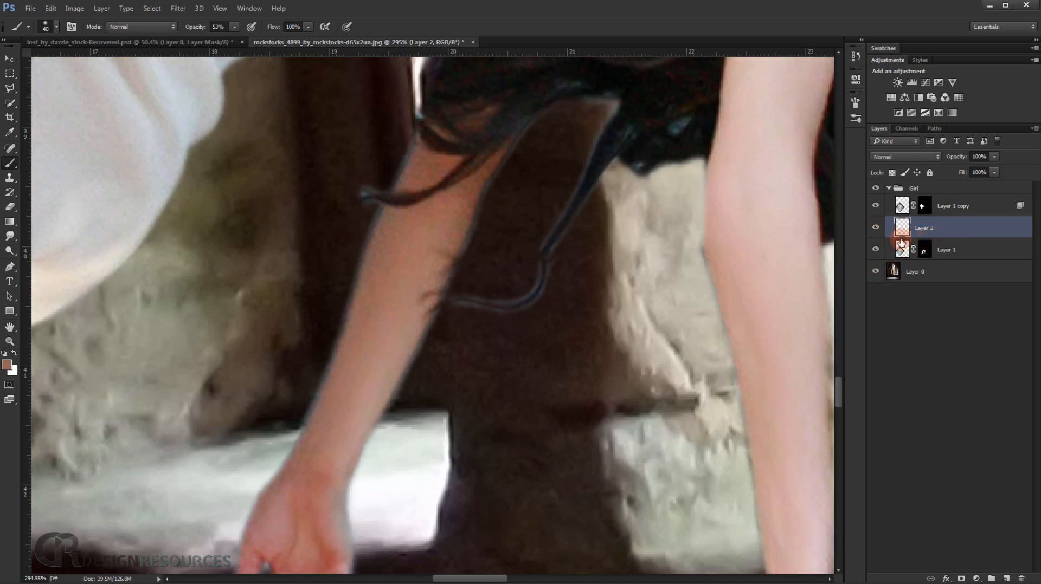
left_click(437, 294)
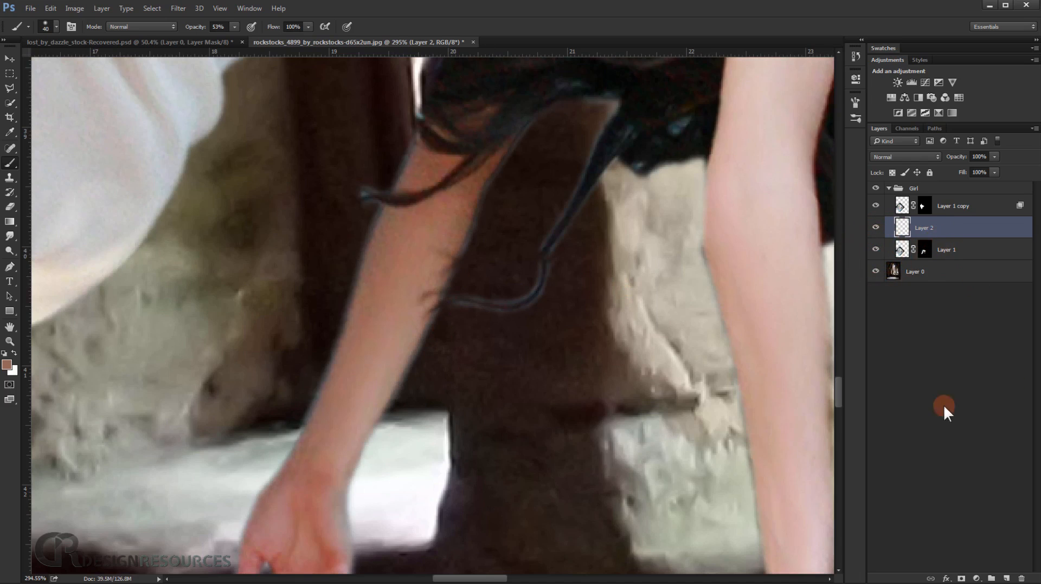
left_click(940, 235, "alt")
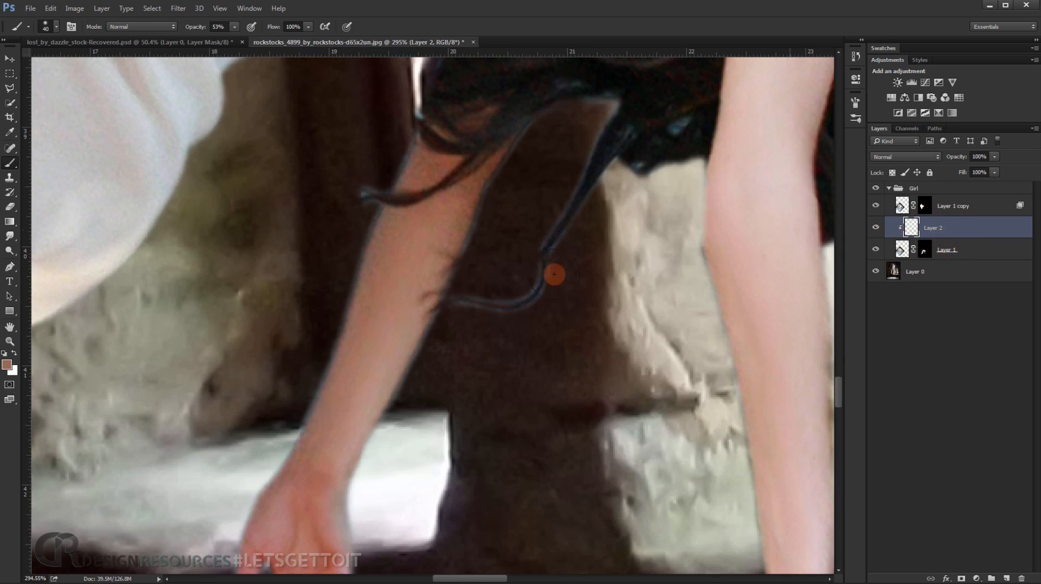
Paint sampled skin tones along both edges of the far forearm to cover the dark fringe.
left_click(367, 275, "alt")
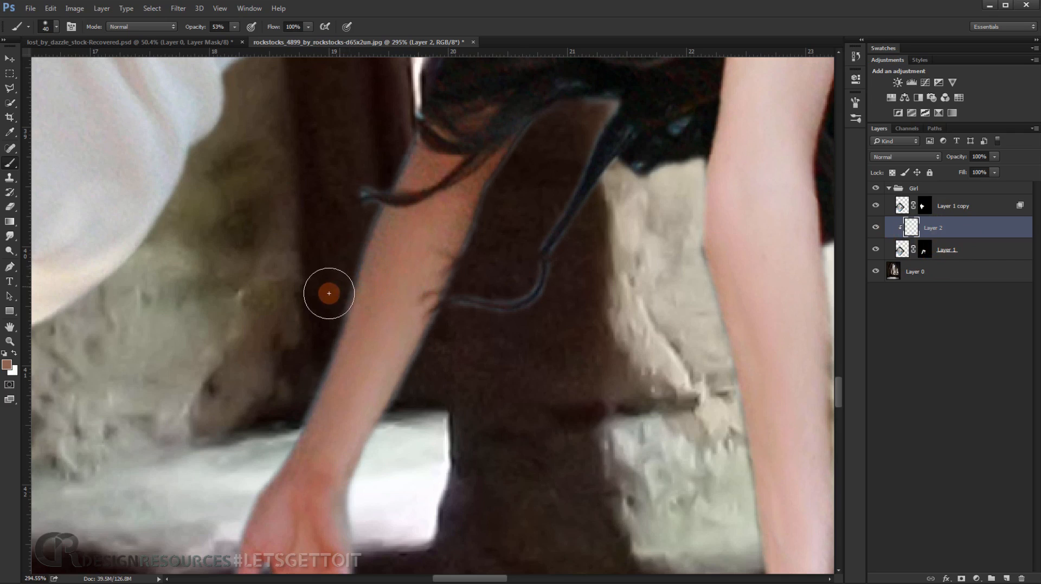
mouse_move(328, 289)
left_mouse_down()
mouse_move(285, 417)
mouse_move(264, 431)
left_mouse_up()
left_click(319, 420, "alt")
left_click(400, 371, "alt")
left_click(397, 374, "alt")
left_click_drag(422, 386, 377, 479)
mouse_move(444, 341)
left_mouse_down()
mouse_move(437, 362)
mouse_move(457, 337)
mouse_move(442, 345)
mouse_move(405, 409)
left_mouse_up()
left_click(399, 355, "alt")
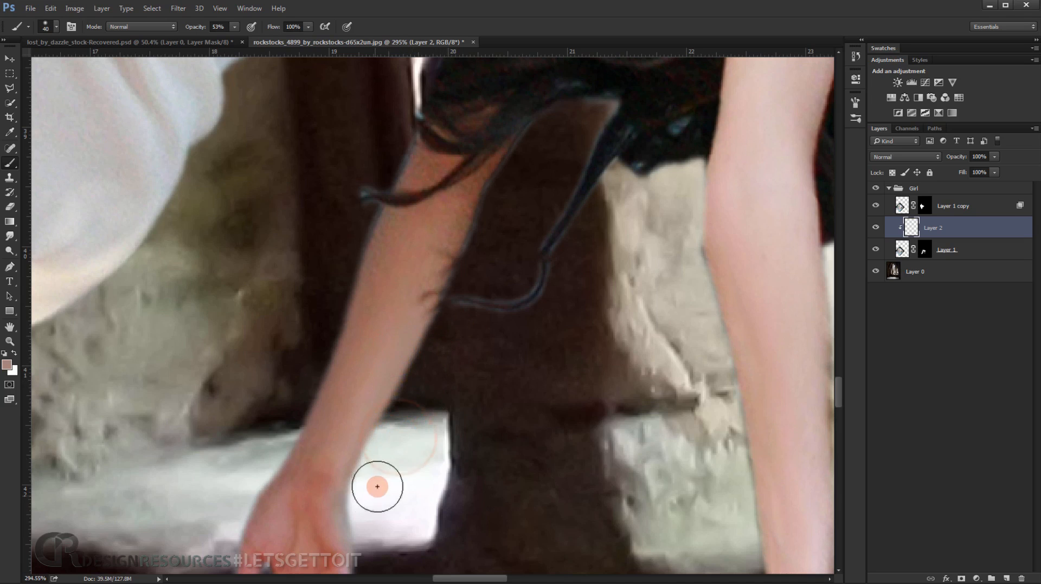
Paint sampled skin tones around the edges of the far hand and its fingers, reducing the brush to size 15.
left_click_drag(376, 488, 388, 318)
mouse_move(356, 360)
left_mouse_down()
mouse_move(384, 376)
mouse_move(386, 342)
mouse_move(379, 459)
left_mouse_up()
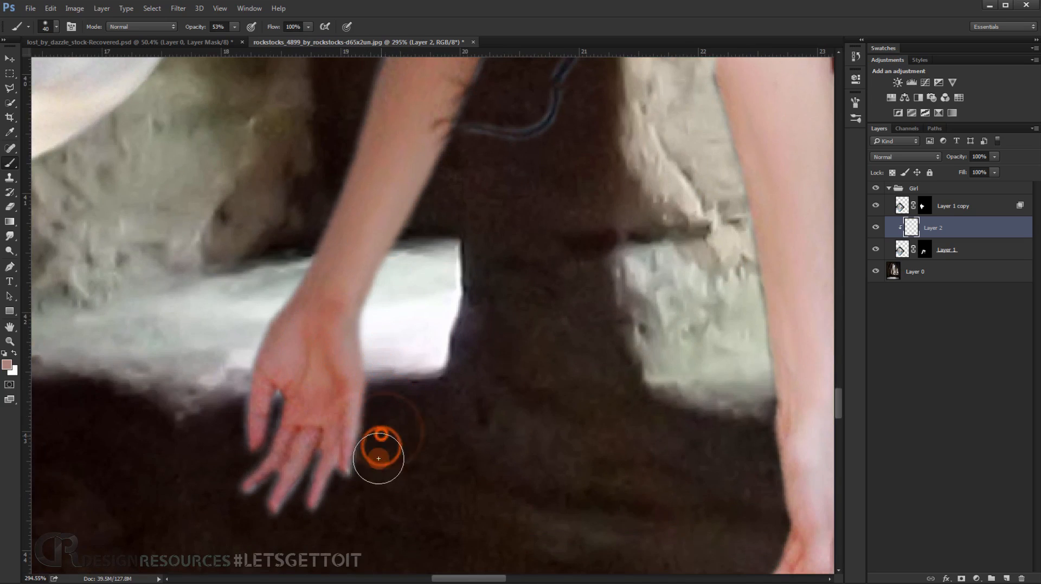
left_click(335, 510, "alt")
mouse_move(322, 475)
left_mouse_down()
mouse_move(302, 493)
mouse_move(326, 520)
mouse_move(278, 522)
left_mouse_up()
left_click(291, 477, "alt")
mouse_move(258, 486)
left_mouse_down()
mouse_move(248, 505)
mouse_move(259, 492)
mouse_move(208, 504)
left_mouse_up()
mouse_move(255, 431)
left_mouse_down()
mouse_move(219, 422)
mouse_move(232, 433)
mouse_move(241, 402)
left_mouse_up()
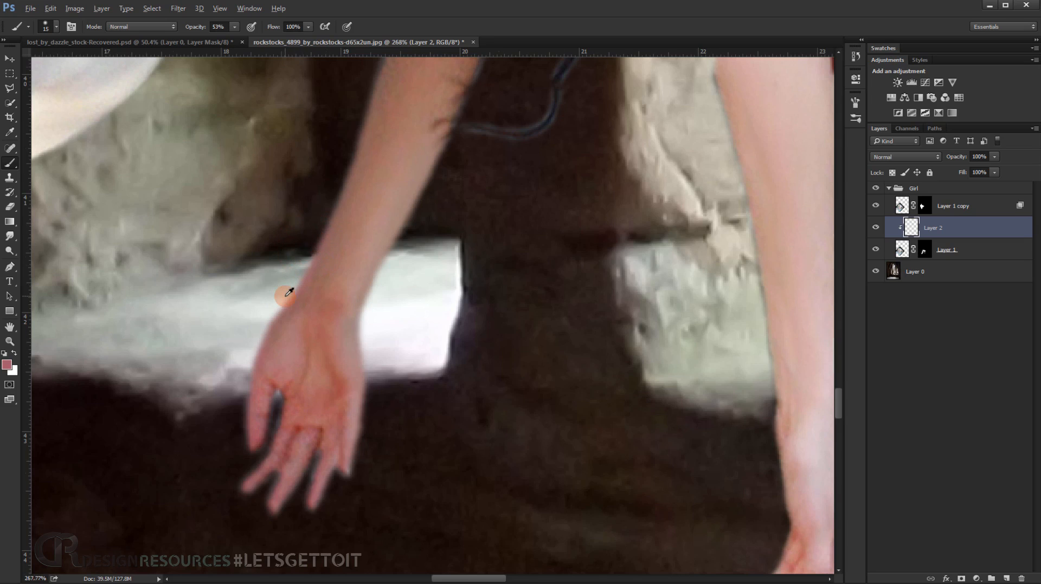
Cover the bluish fringe on the far arm's outer edge around the hair strand with sampled skin colours.
scroll(285, 296, "down", 3)
left_click_drag(349, 140, 340, 225)
scroll(322, 248, "up", 6)
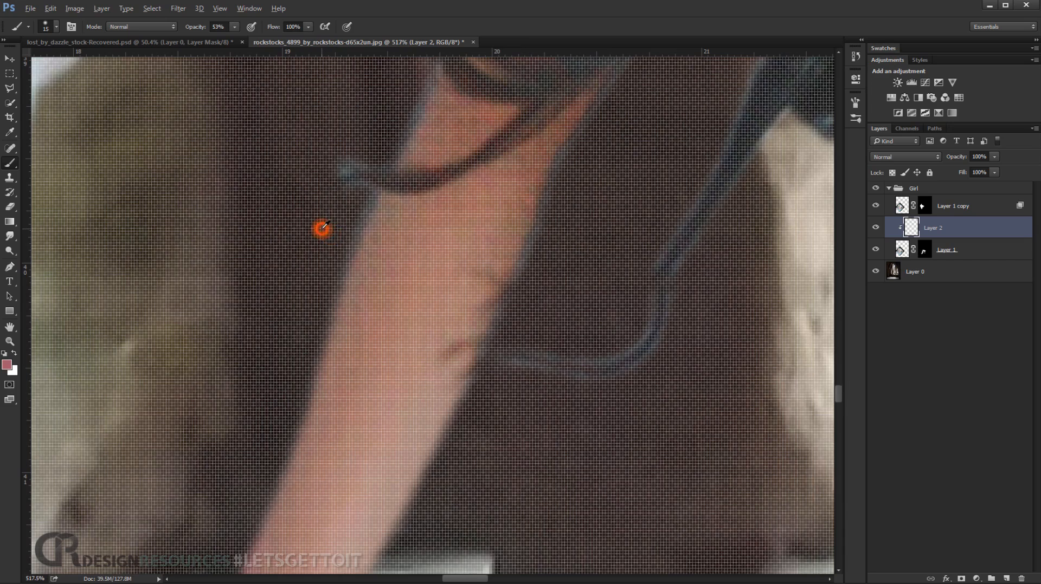
left_click(323, 227, "alt")
scroll(325, 233, "down", 6)
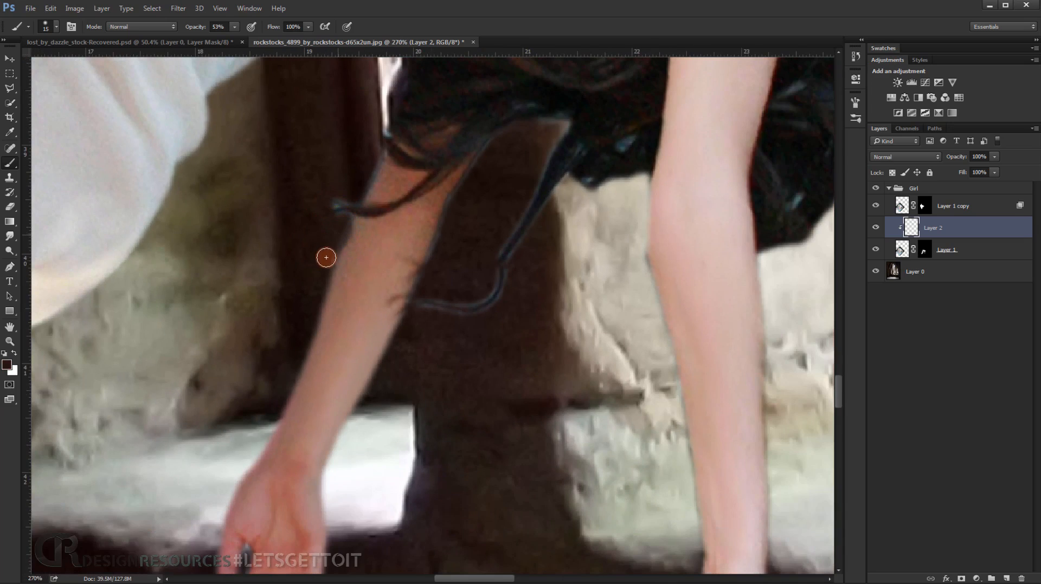
left_click_drag(340, 229, 329, 246)
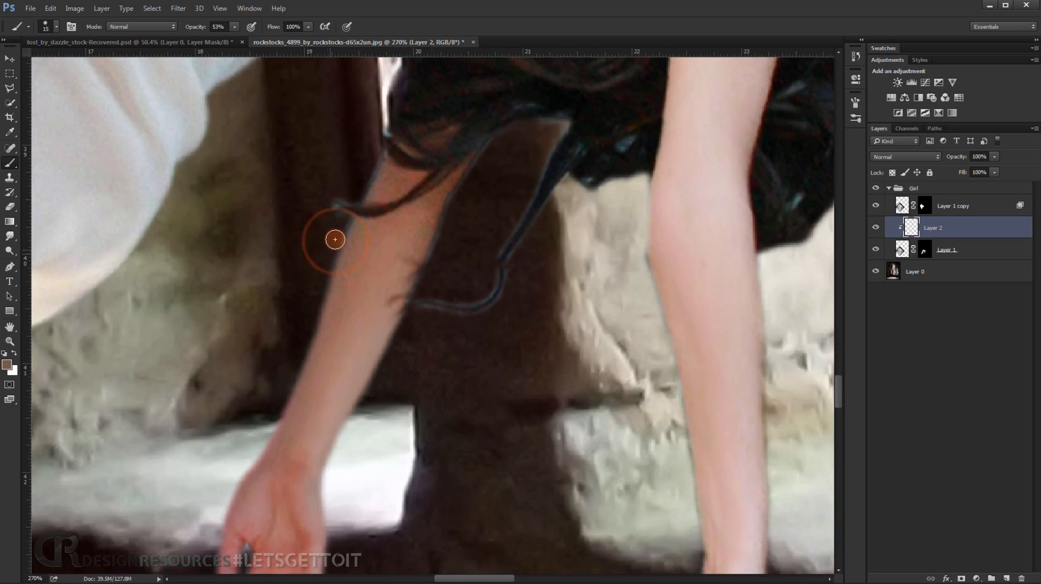
left_click(384, 183, "alt")
left_click_drag(364, 183, 371, 157)
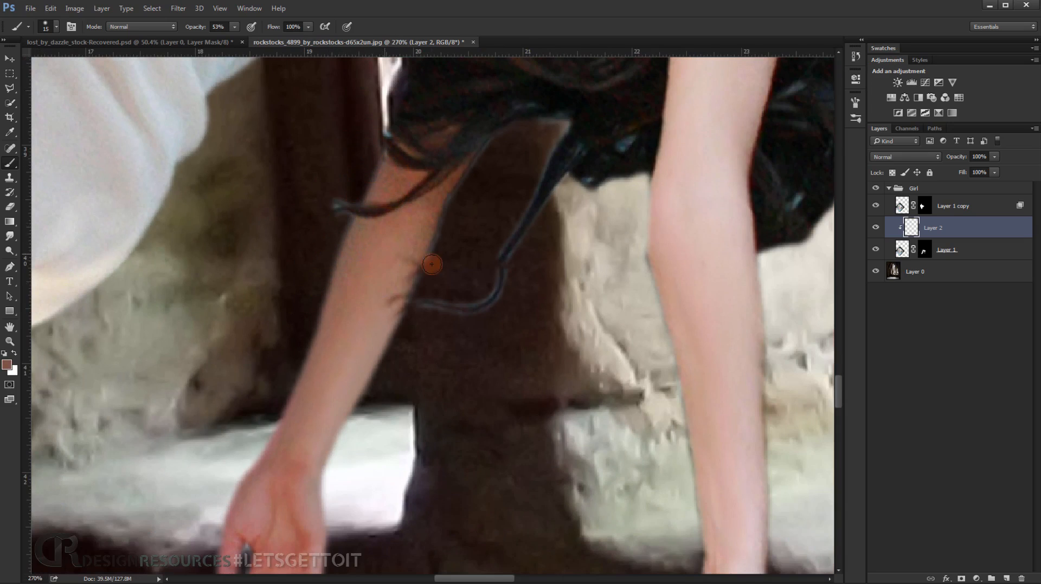
Paint sampled skin tones down the far arm's inner edge from the hair to the forearm.
left_click(447, 224)
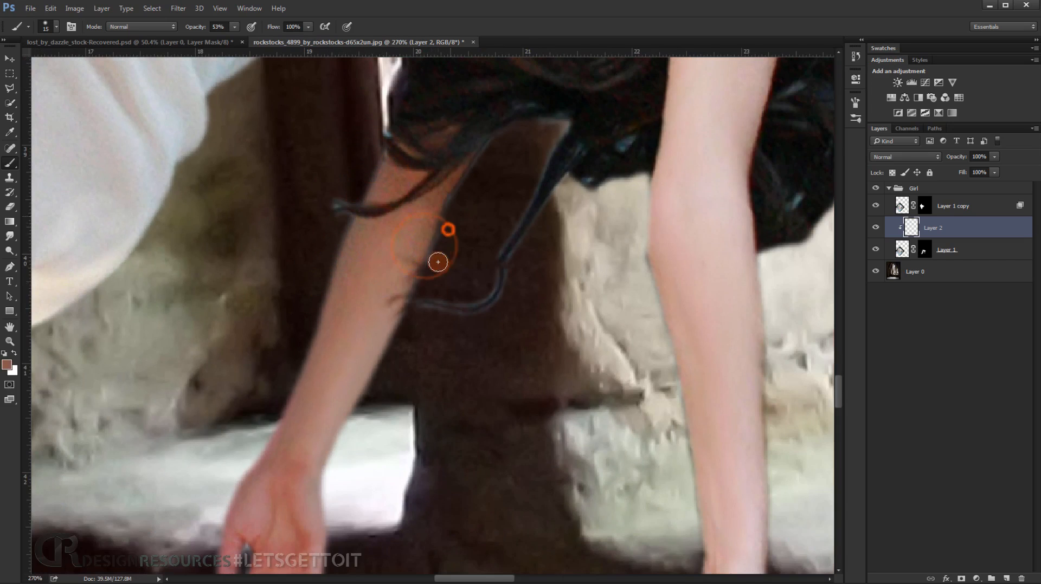
left_click(452, 183, "alt")
left_click_drag(469, 181, 444, 235)
left_click(455, 213)
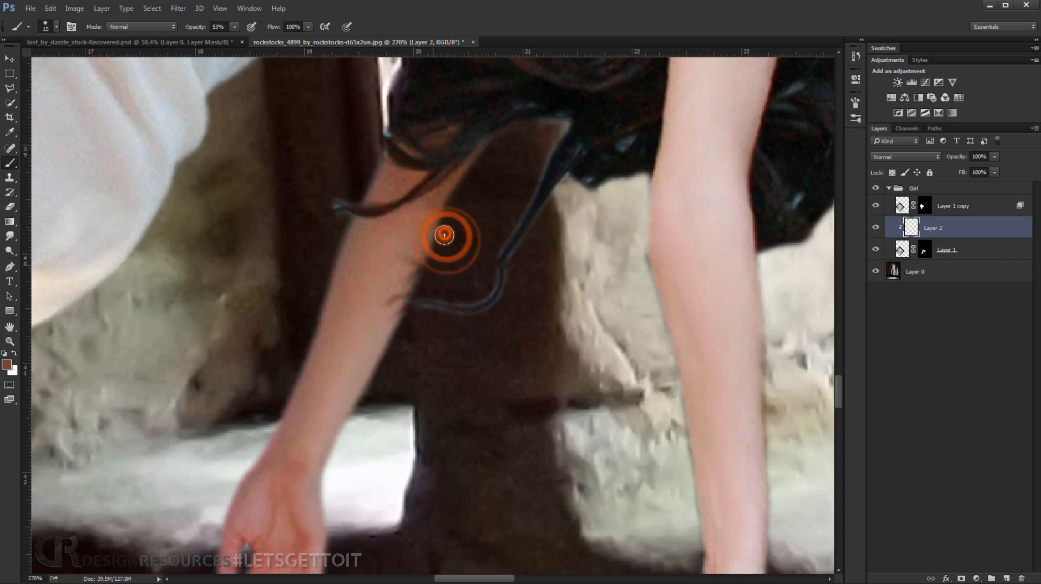
left_click(391, 335, "alt")
left_click_drag(409, 316, 376, 399)
Paint sampled skin tones along the inner edge of the near arm down to the wrist with a size 32 brush.
scroll(439, 355, "down", 4)
left_click_drag(610, 342, 502, 277)
scroll(514, 334, "up", 7)
left_click(511, 267, "alt")
left_click_drag(440, 226, 460, 224)
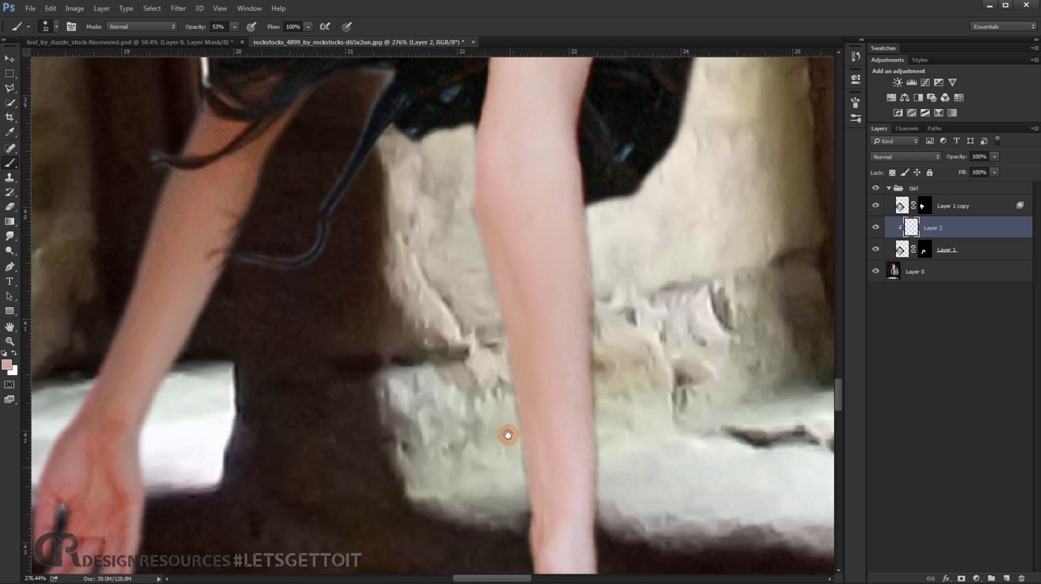
left_click_drag(508, 434, 498, 277)
left_click_drag(526, 402, 468, 423)
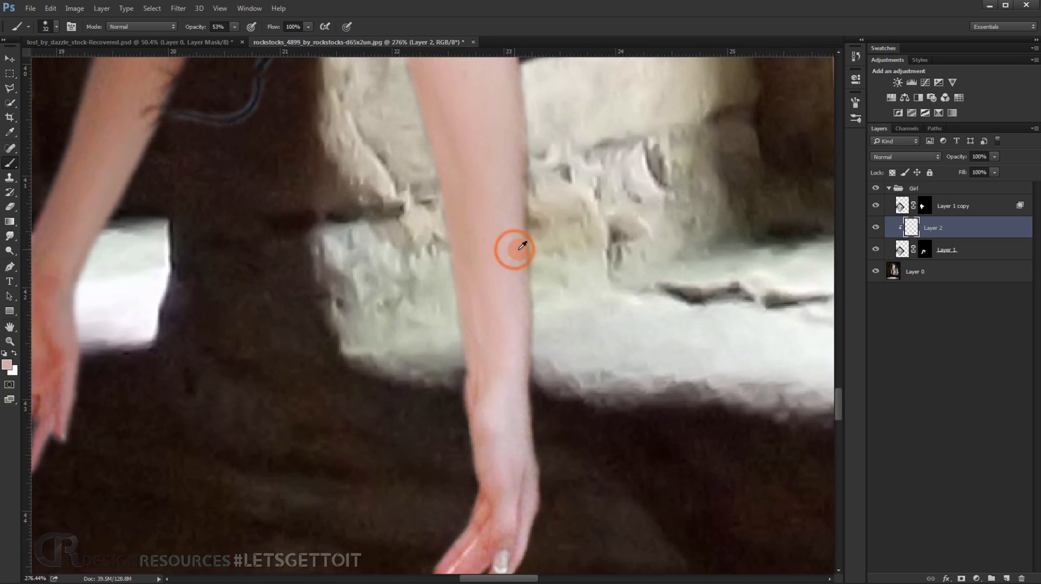
Paint sampled skin tones along the outer edge of the near arm from below the hair to the hand.
left_click_drag(554, 193, 539, 370)
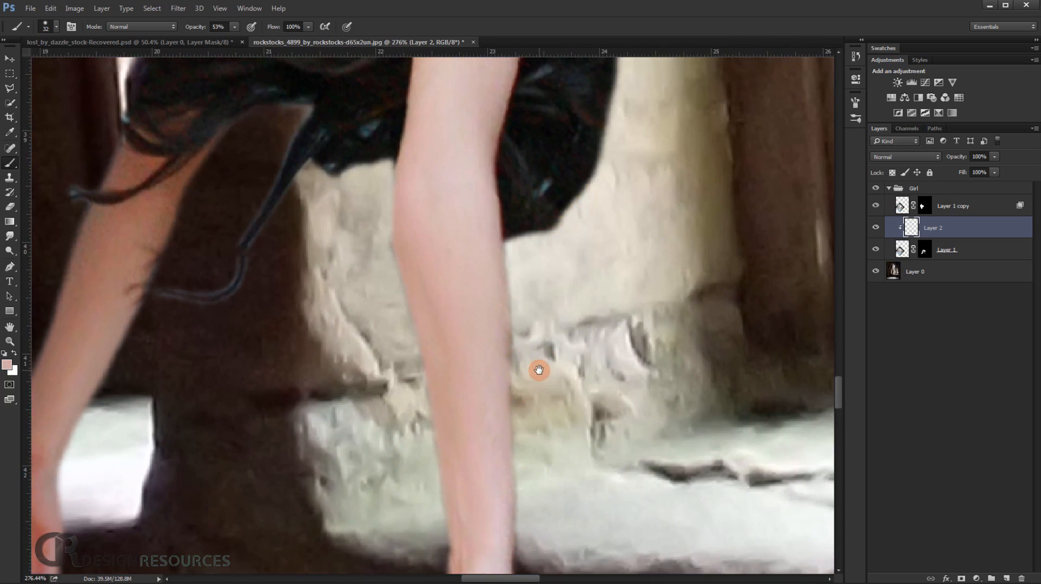
left_click(484, 292, "alt")
left_click_drag(533, 284, 539, 399)
left_click_drag(534, 438, 553, 294)
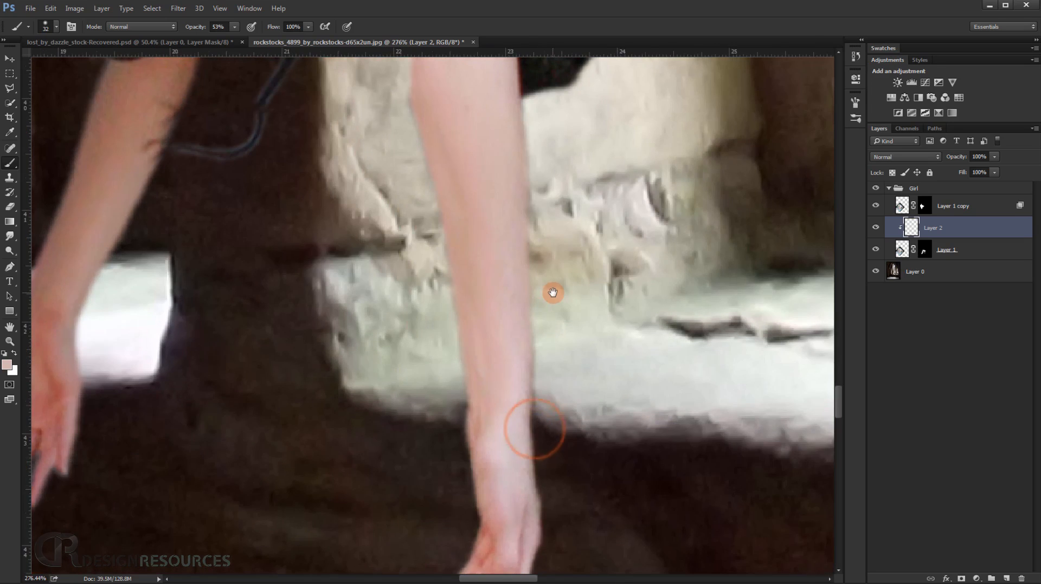
left_click(512, 339, "alt")
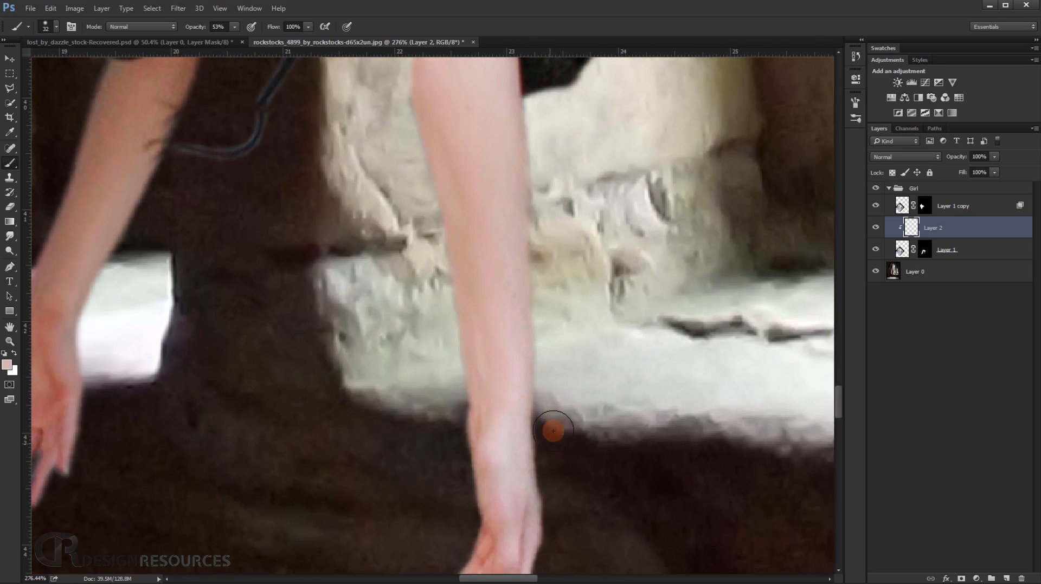
left_click_drag(556, 481, 623, 327)
left_click(530, 407, "alt")
Touch up the edges of the nose and shoulder with sampled skin tones and a size 11 brush.
scroll(612, 339, "down", 10)
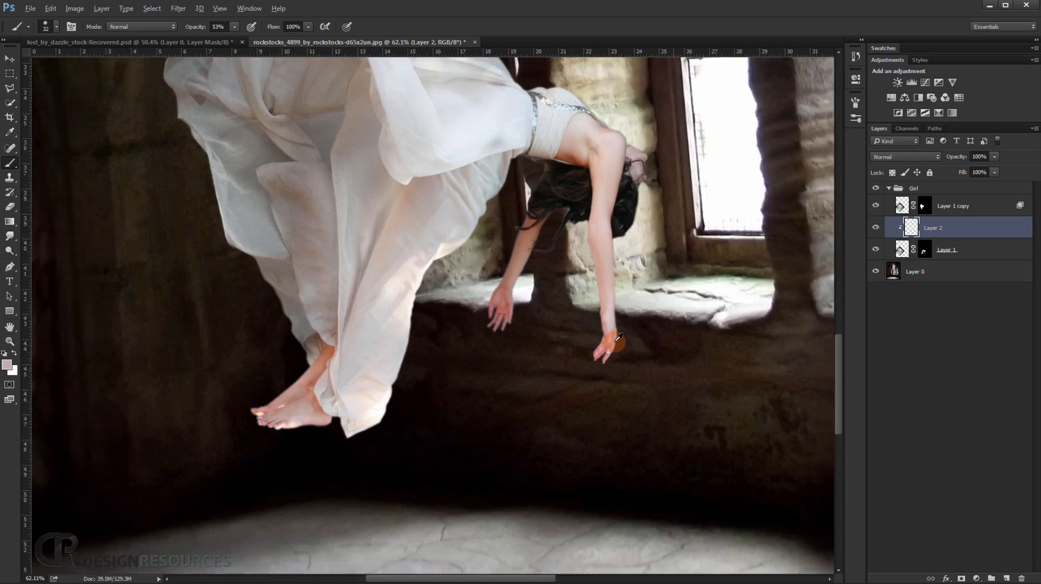
scroll(615, 336, "up", 10)
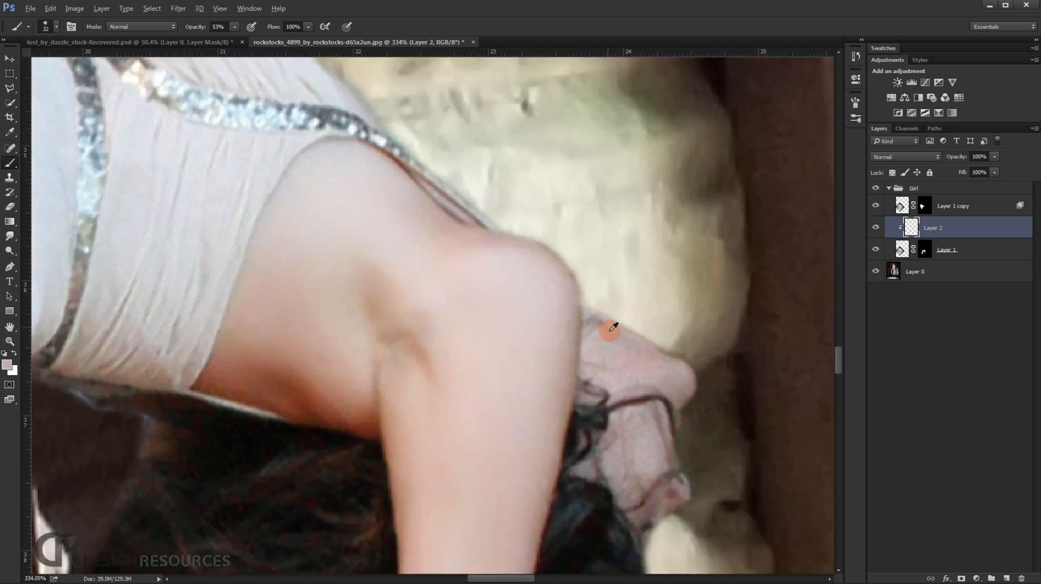
scroll(613, 327, "up", 2)
mouse_move(633, 292)
left_mouse_down()
mouse_move(709, 342)
mouse_move(742, 346)
mouse_move(738, 364)
mouse_move(645, 361)
mouse_move(702, 387)
mouse_move(592, 241)
mouse_move(586, 255)
mouse_move(572, 232)
mouse_move(661, 231)
mouse_move(627, 205)
left_mouse_up()
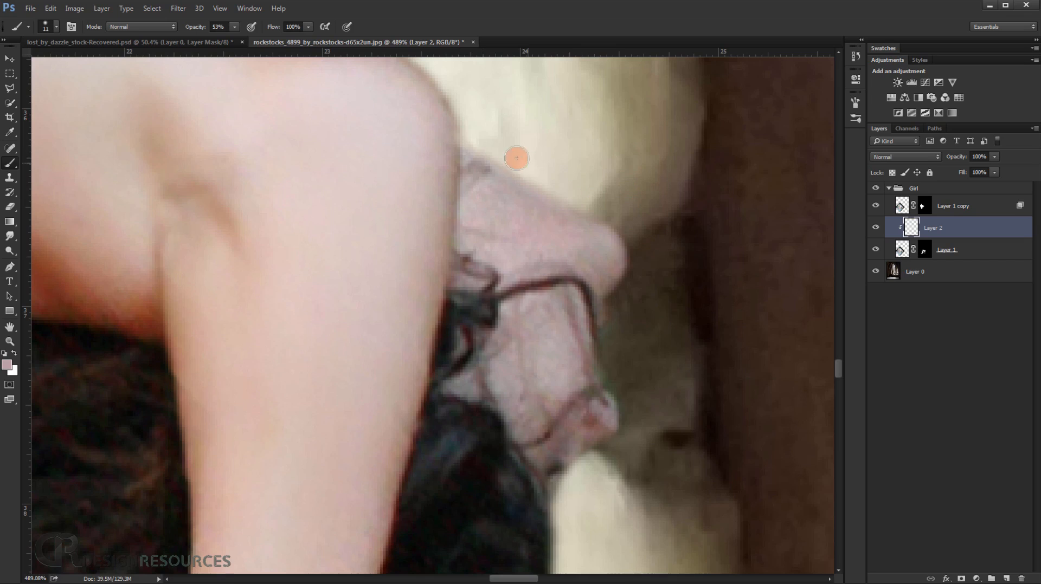
left_click_drag(501, 164, 543, 182)
left_click_drag(617, 214, 561, 194)
scroll(510, 151, "down", 6)
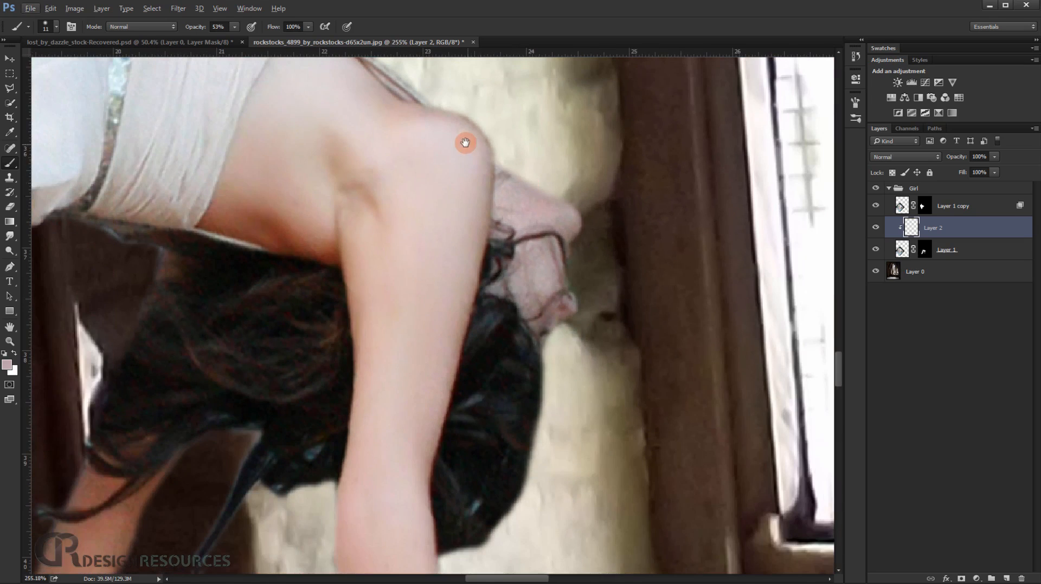
left_click_drag(464, 142, 466, 196)
scroll(481, 174, "up", 6)
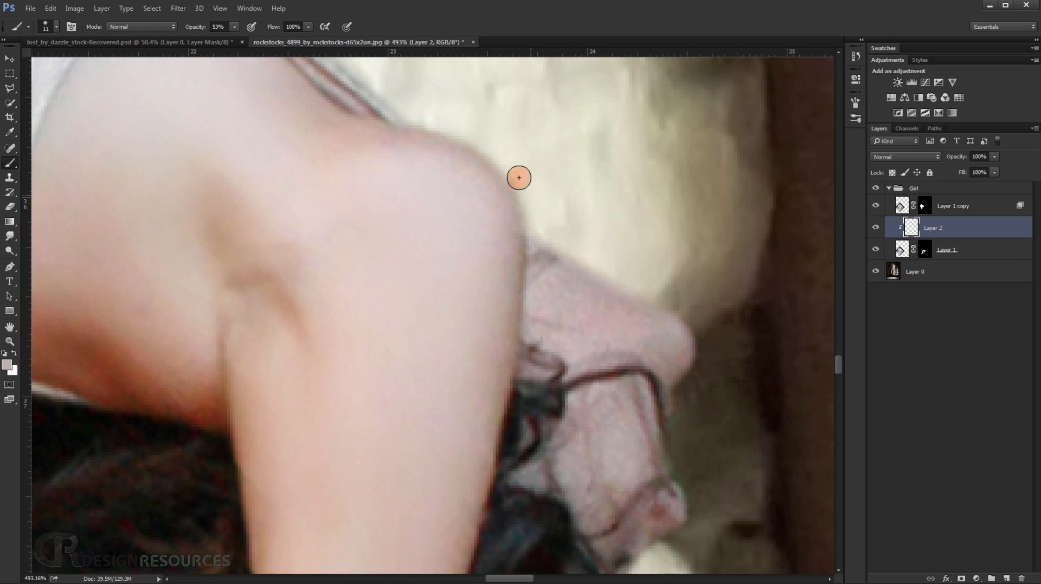
scroll(519, 178, "down", 10, "alt")
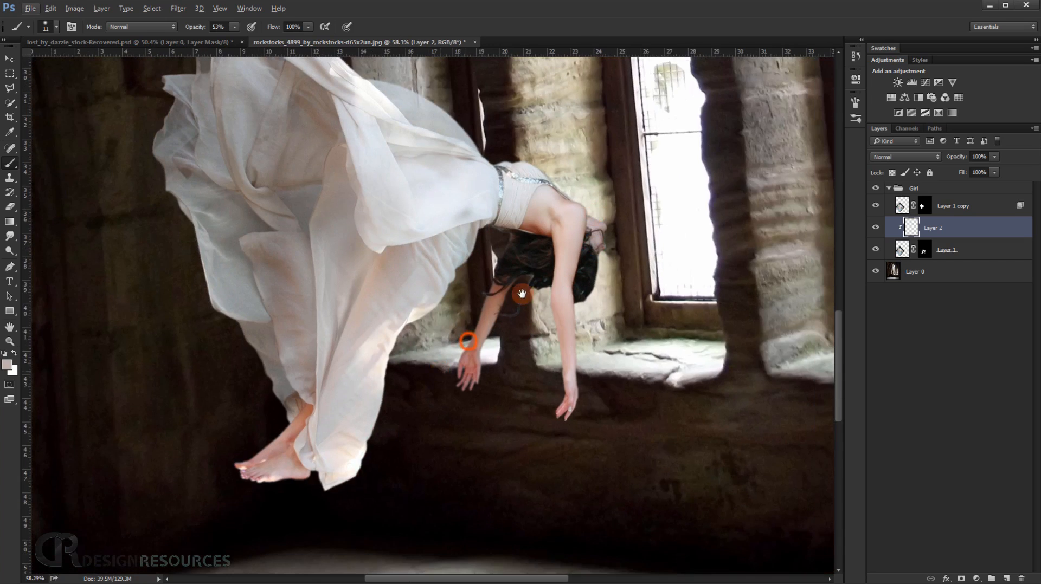
Paint sampled skin tones along the sole and upper edge of the feet with a size 51 brush.
left_click_drag(521, 294, 630, 191)
scroll(429, 327, "up", 10)
left_click_drag(323, 438, 398, 346)
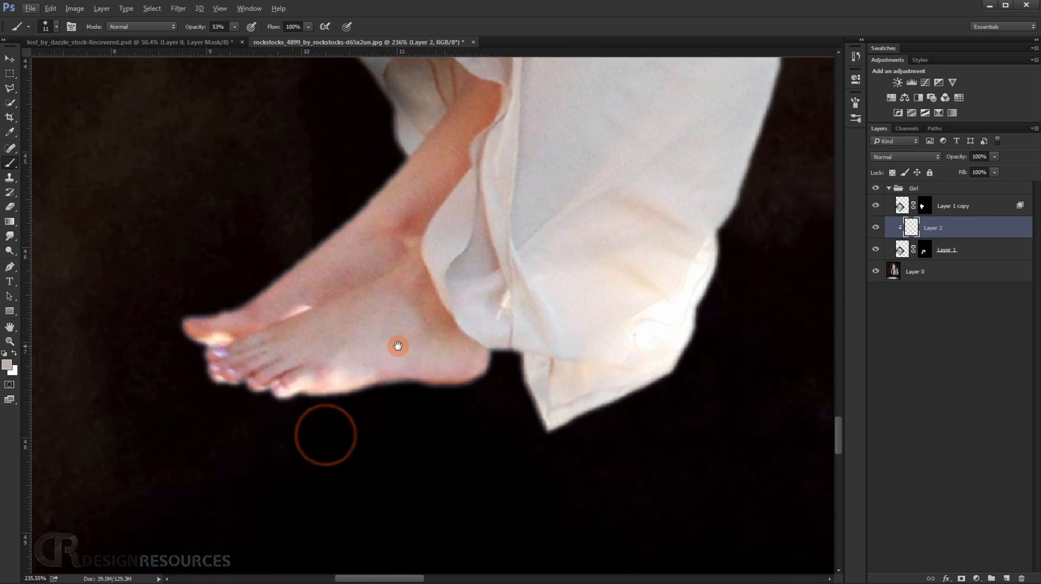
left_click(367, 368, "alt")
left_click_drag(371, 424, 386, 427, "alt")
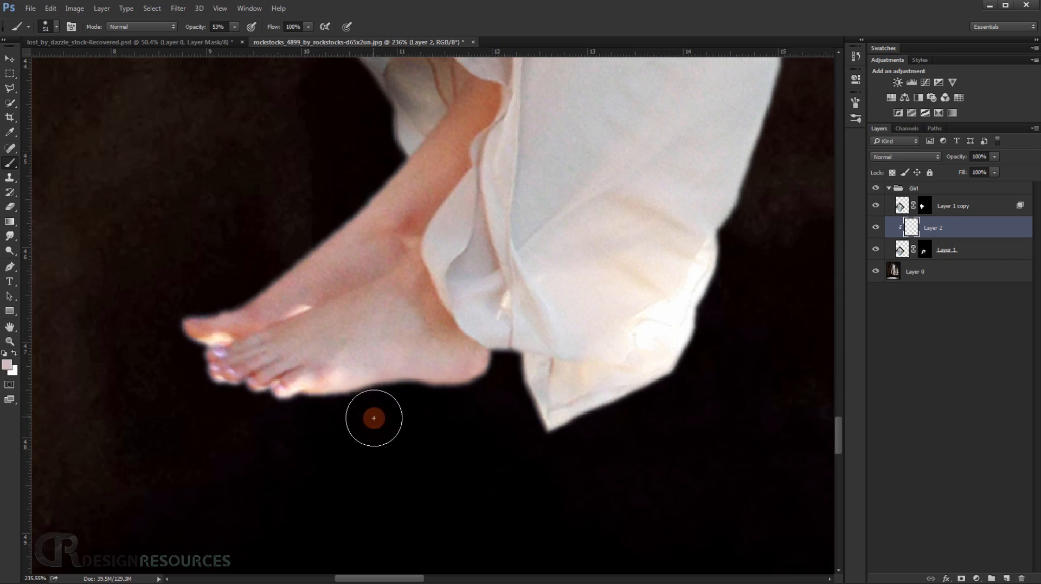
left_click(288, 284, "alt")
left_click_drag(252, 263, 212, 294)
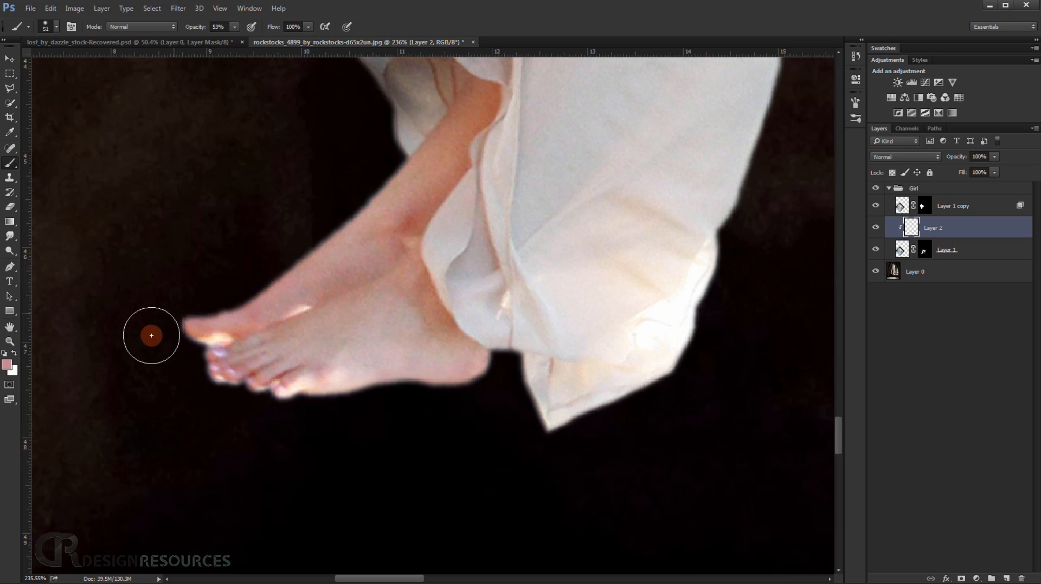
Paint sampled skin tones over the tips and edges of the toes on Layer 2 with a size 51 brush.
left_click(196, 330, "alt")
mouse_move(189, 332)
left_mouse_down()
mouse_move(177, 295)
mouse_move(208, 292)
mouse_move(217, 341)
left_mouse_up()
left_click_drag(225, 351, 235, 314)
left_click(228, 325, "alt")
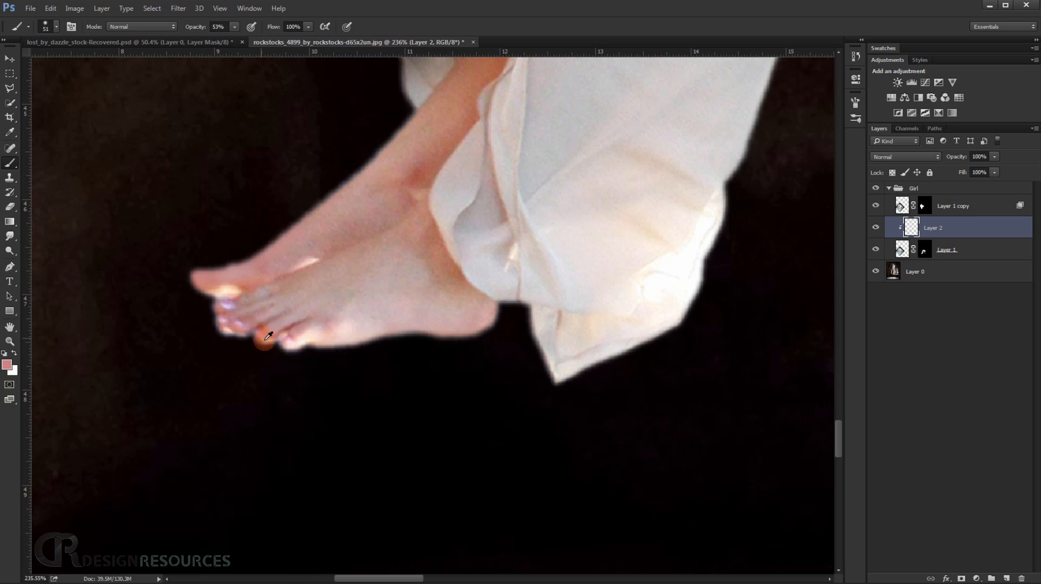
Paint sampled skin tones along the underside of the near foot from the toes to the heel.
left_click(264, 339, "alt")
left_click(291, 375)
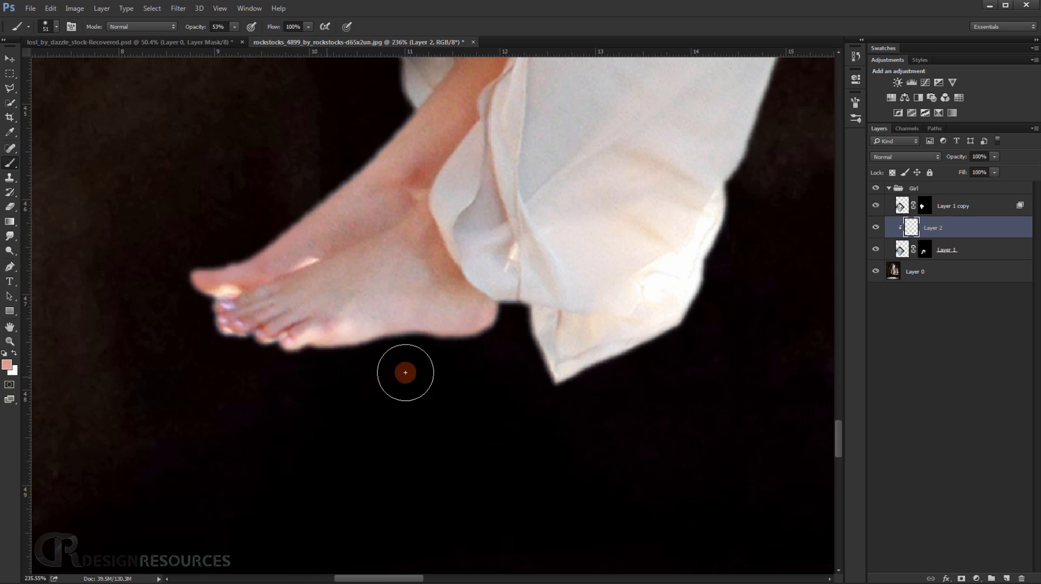
left_click(380, 334, "alt")
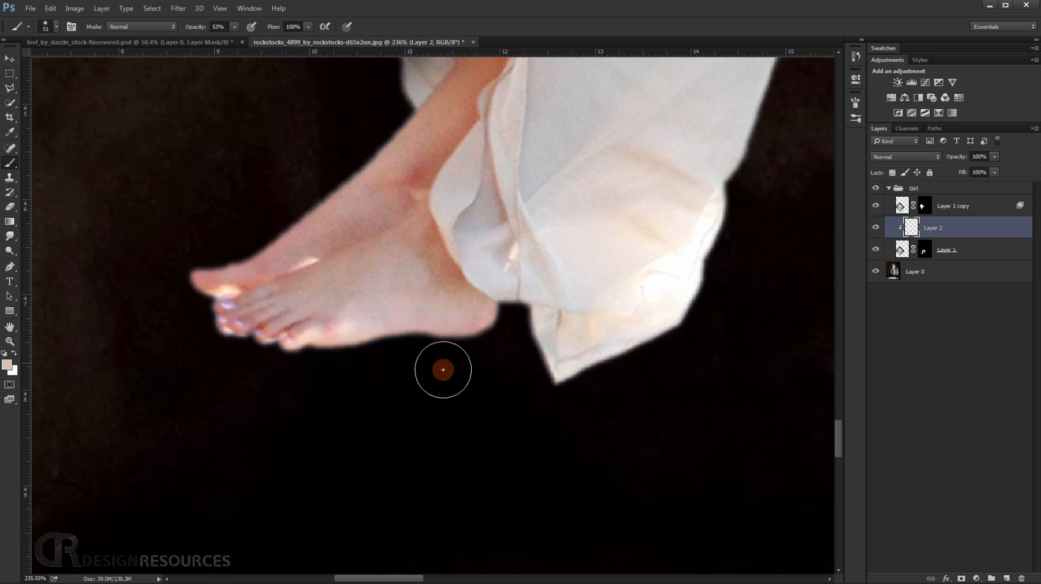
left_click(461, 326, "alt")
left_click(473, 359)
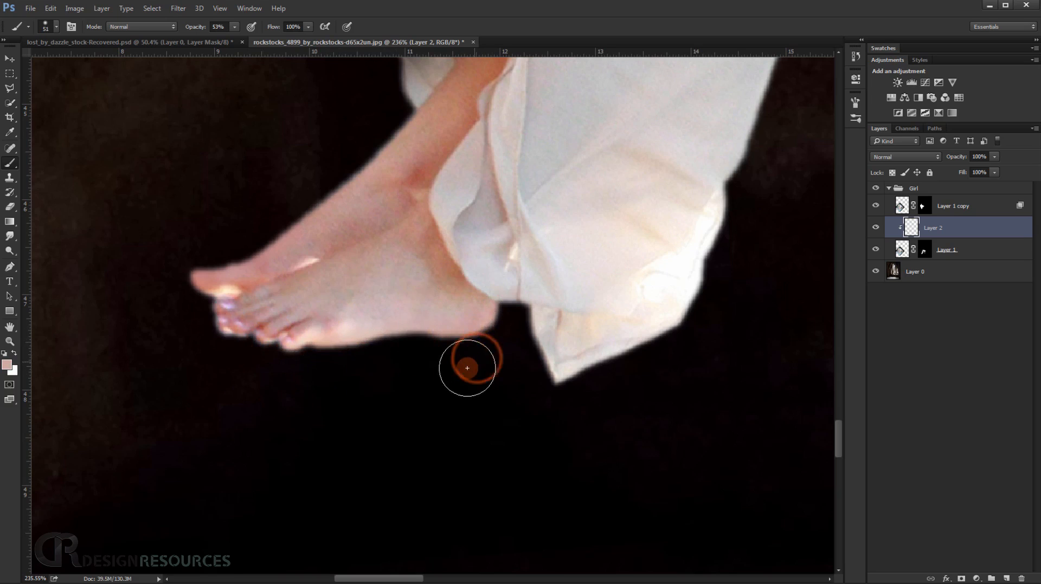
scroll(475, 358, "down", 3)
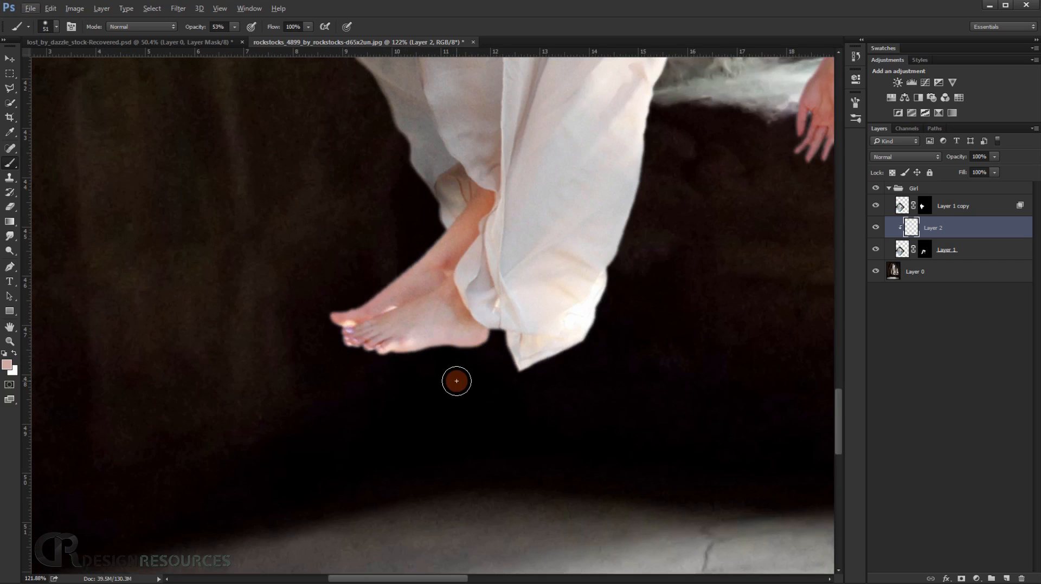
scroll(456, 379, "down", 3)
left_click(925, 249)
scroll(452, 392, "up", 5)
mouse_move(475, 289)
left_mouse_down()
mouse_move(455, 282)
mouse_move(476, 291)
mouse_move(463, 263)
mouse_move(537, 276)
left_mouse_up()
scroll(479, 228, "up", 5)
key("ctrl+alt+z")
key("ctrl+alt+z")
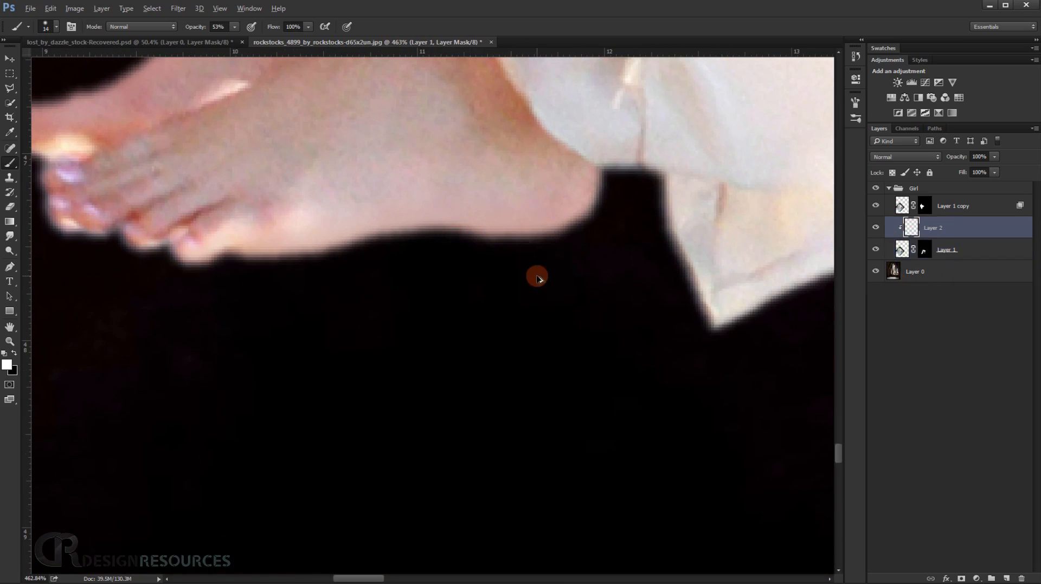
Refine Layer 1's mask along the heel and sole of the near foot with a size 14 brush at 53% opacity.
left_click(925, 250)
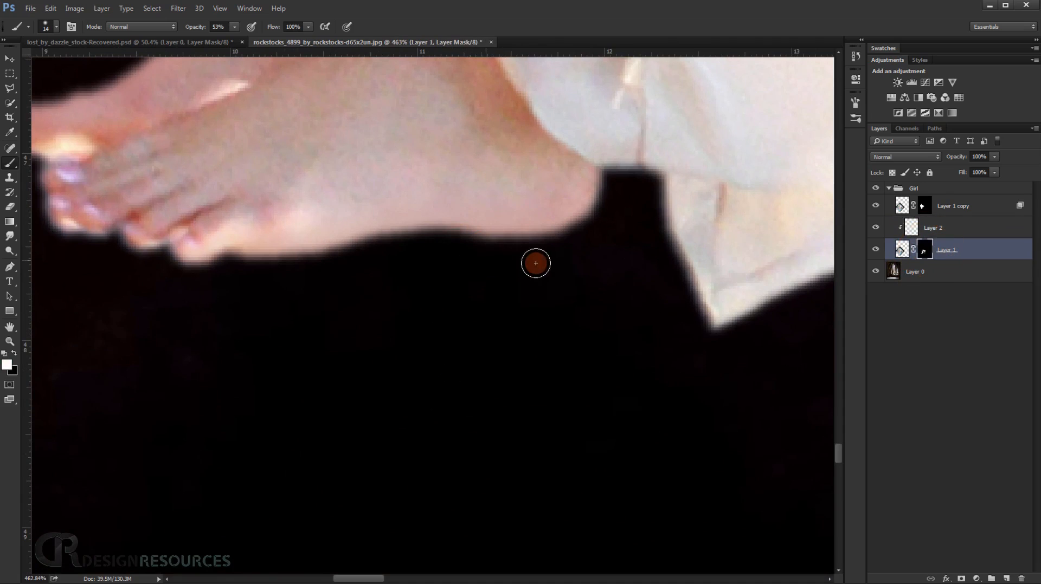
mouse_move(470, 256)
left_mouse_down()
mouse_move(567, 249)
mouse_move(578, 239)
mouse_move(555, 248)
mouse_move(616, 195)
mouse_move(590, 231)
mouse_move(605, 220)
left_mouse_up()
mouse_move(490, 260)
left_mouse_down()
mouse_move(425, 246)
mouse_move(270, 273)
left_mouse_up()
scroll(343, 287, "down", 10)
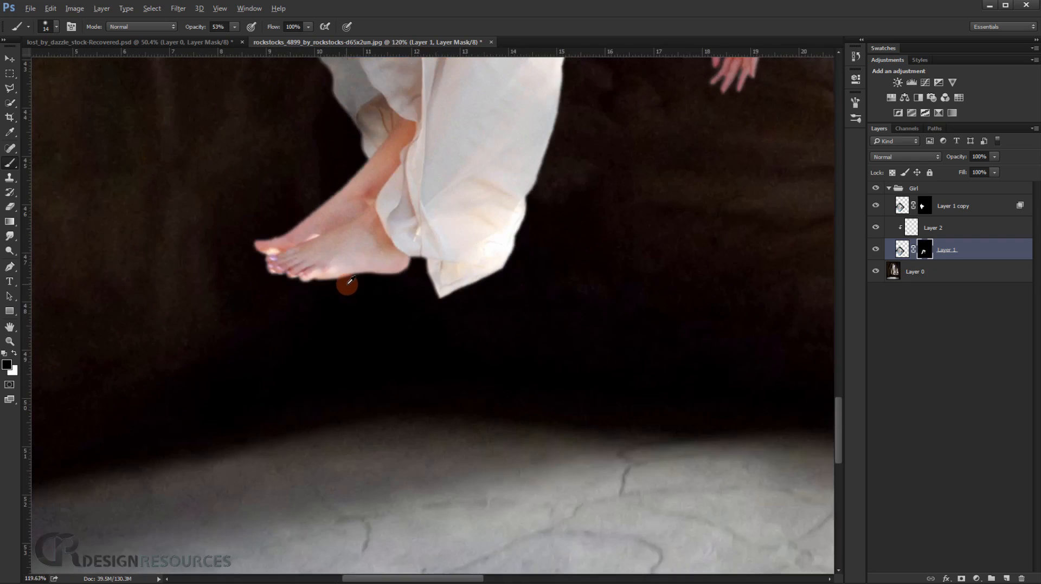
Paint sampled fabric tones on Layer 2 along the upper edge of the bodice down to the waist with a size 14 brush.
left_click_drag(497, 212, 405, 376)
scroll(401, 366, "down", 2)
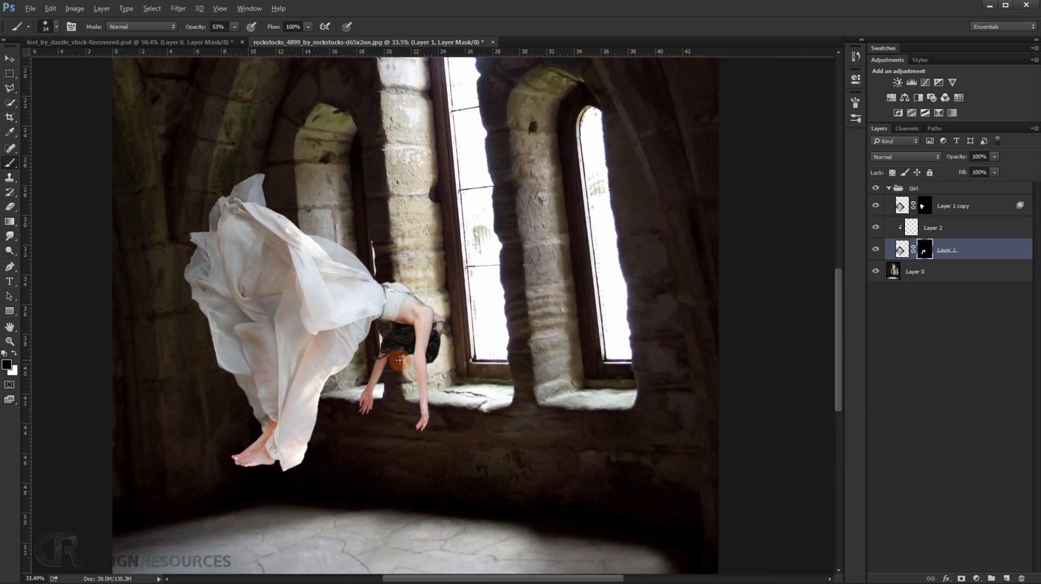
scroll(261, 311, "up", 8)
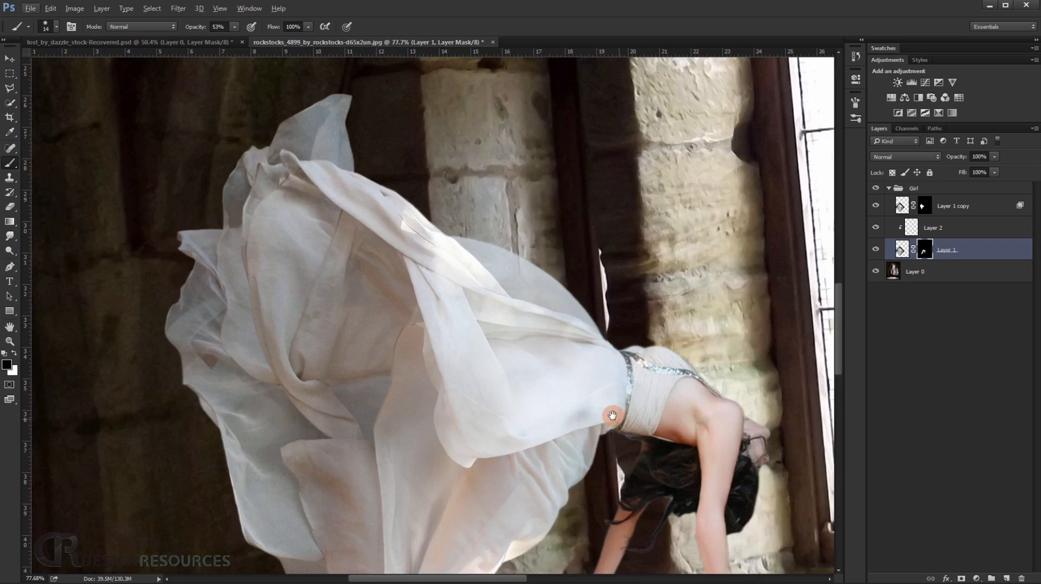
scroll(578, 259, "up", 5)
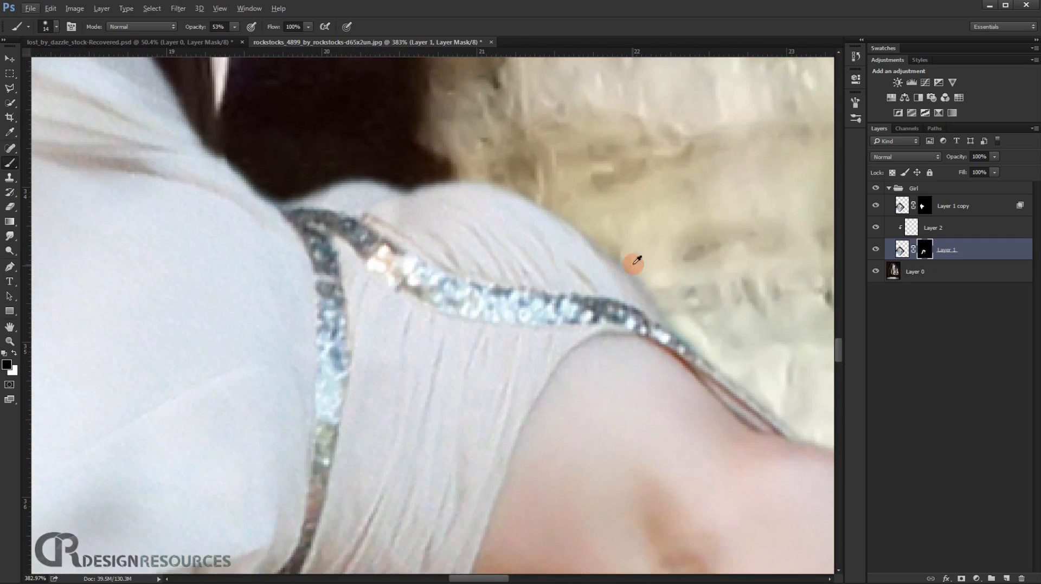
left_click(953, 206)
left_click(875, 206)
left_click(874, 206)
left_click(912, 232)
left_click(565, 232, "alt")
left_click(593, 254, "alt")
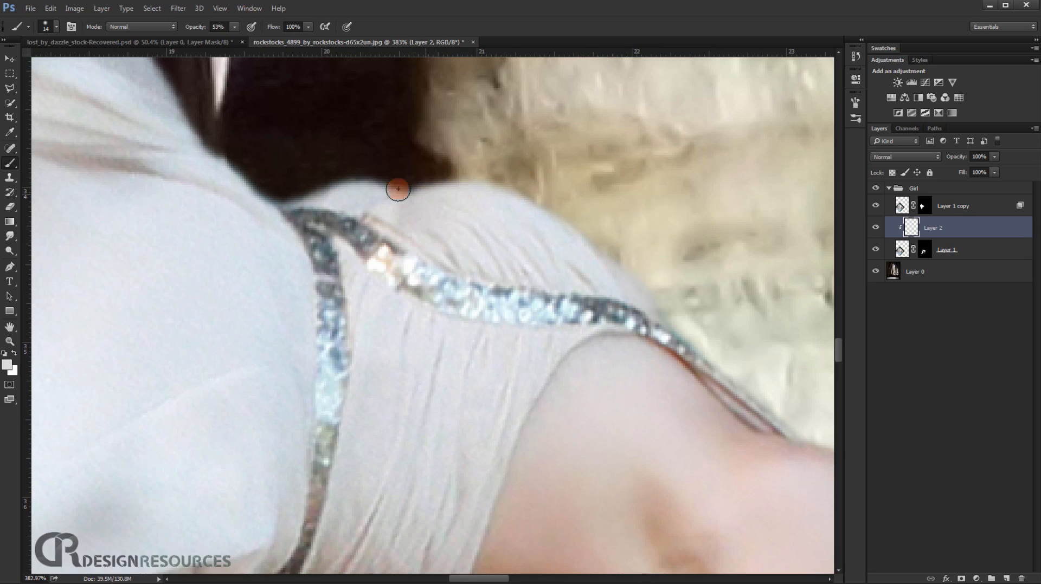
left_click(373, 185, "alt")
left_click_drag(365, 178, 293, 197)
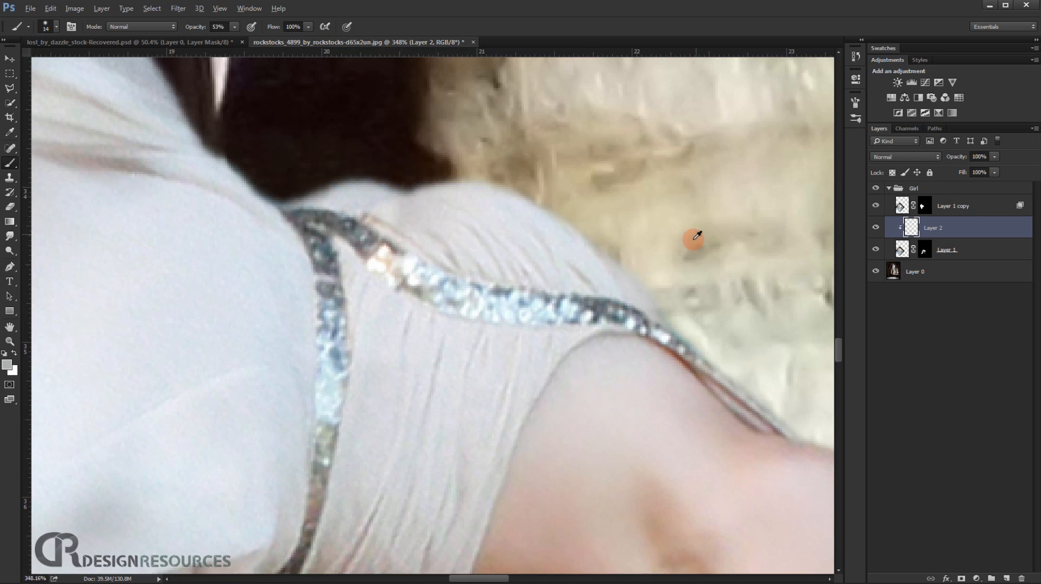
Paint sampled tones along the bodice edge toward the shoulder and the outer edge of the strap.
scroll(623, 228, "down", 2)
left_click(600, 225, "alt")
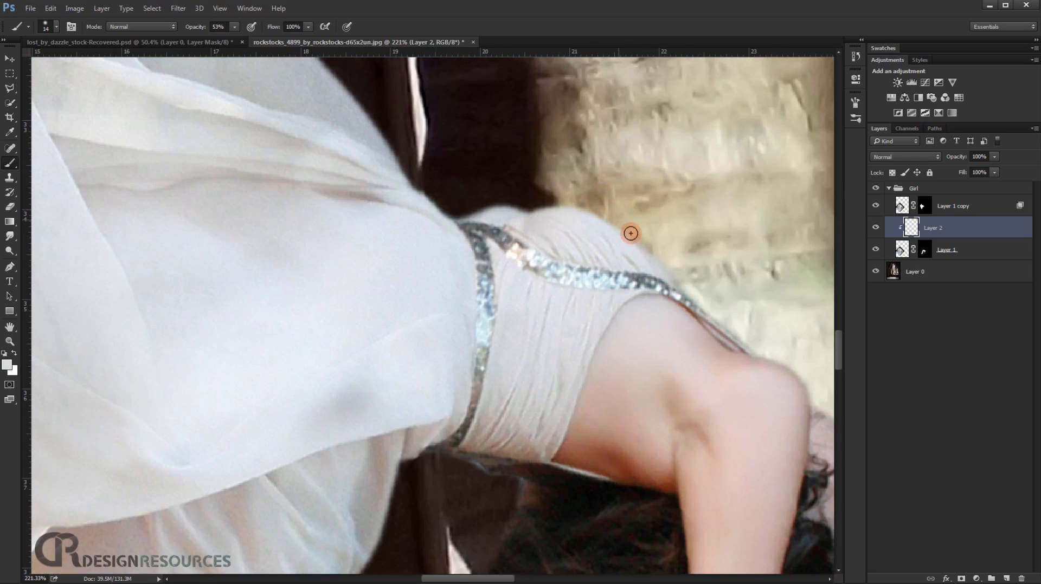
left_click(656, 259, "alt")
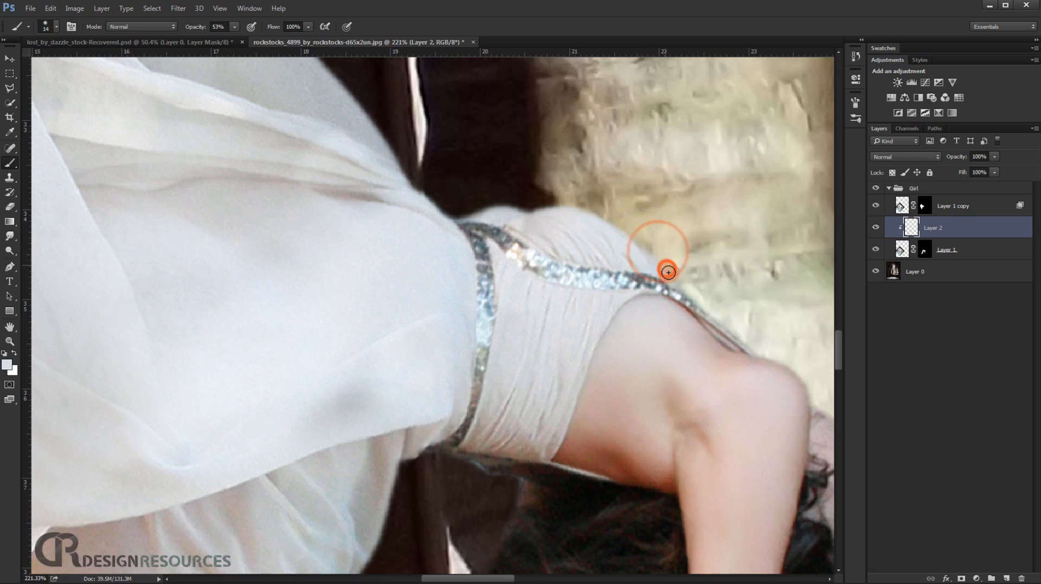
scroll(721, 278, "down", 2)
scroll(724, 271, "down", 3)
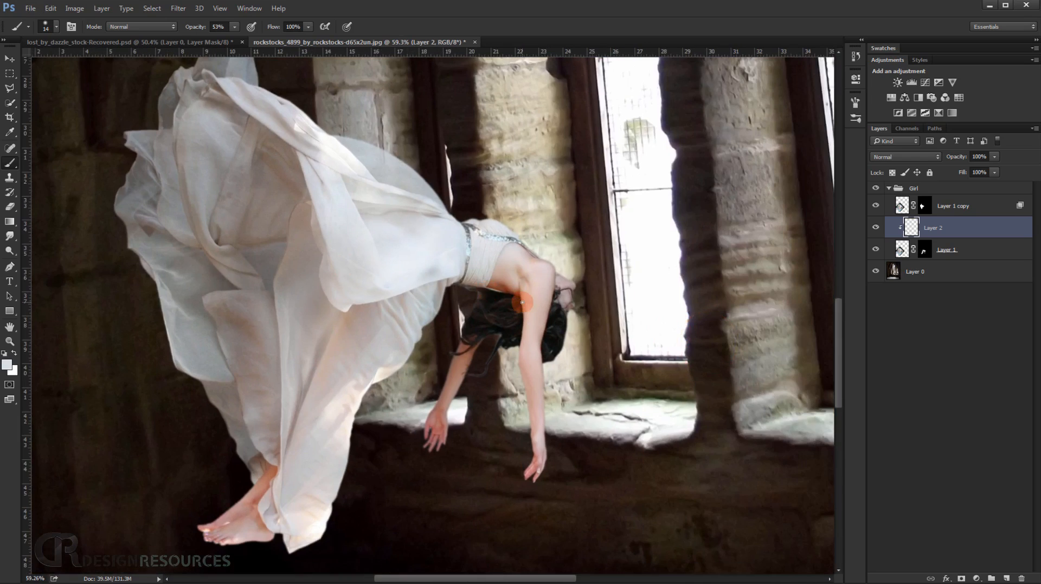
scroll(534, 260, "up", 5)
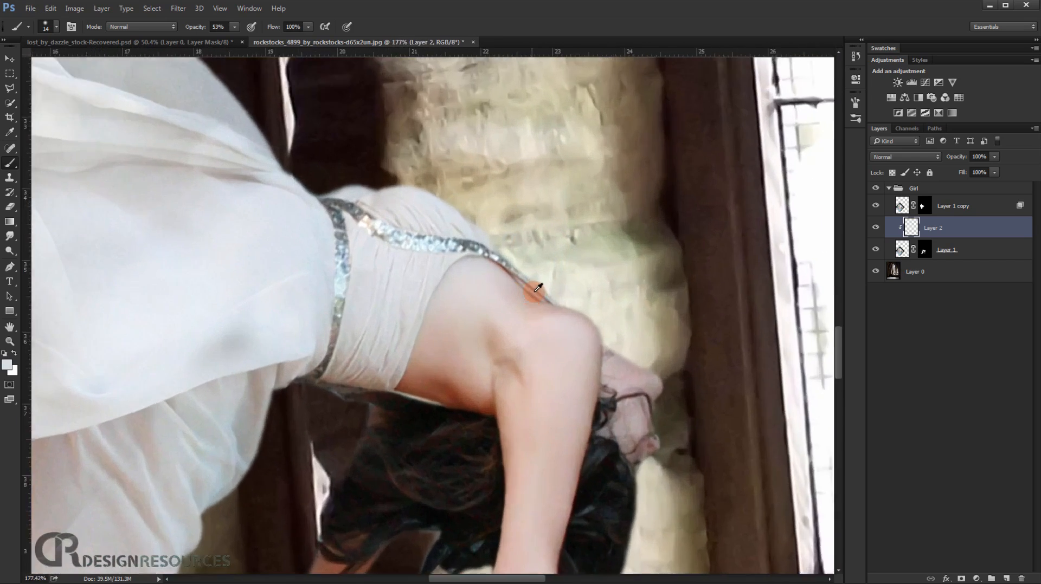
left_click(536, 282, "alt")
left_click_drag(571, 295, 562, 284)
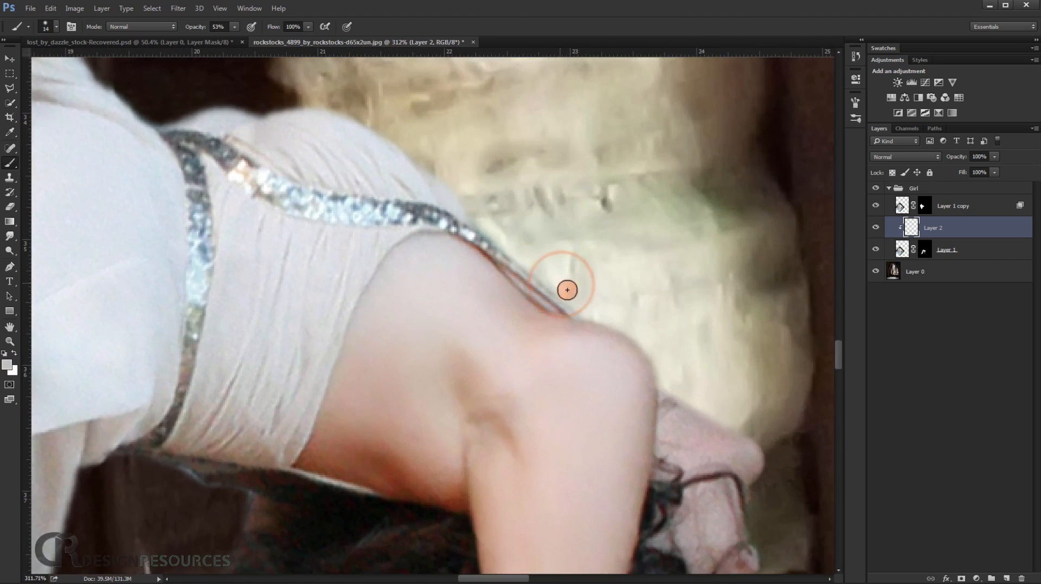
Examine the blended edges of the dress, hair, arms and feet against the stone interior.
scroll(584, 289, "down", 5)
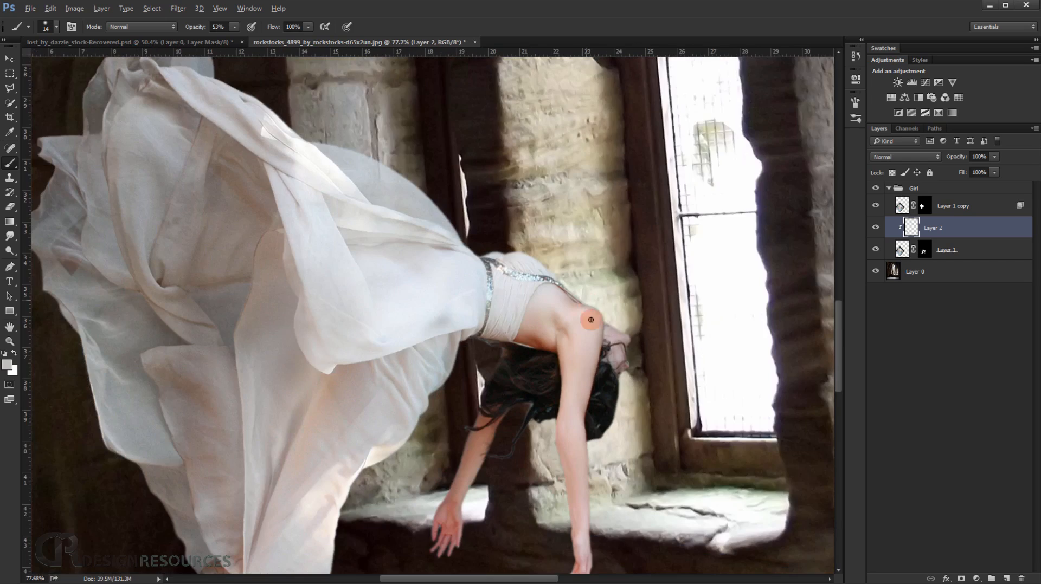
scroll(501, 263, "up", 5)
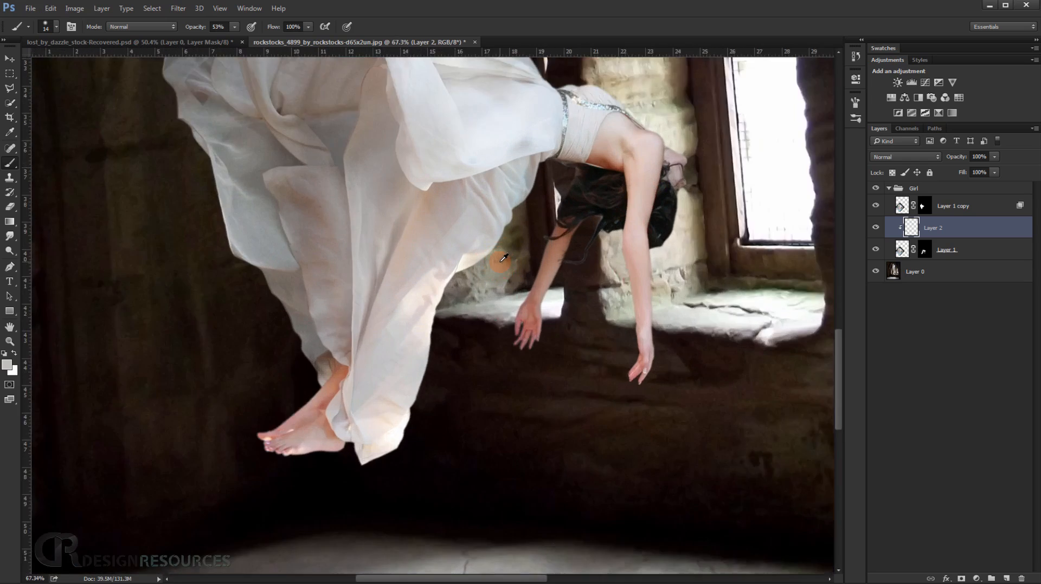
left_click_drag(565, 270, 462, 353)
left_click_drag(521, 297, 491, 313)
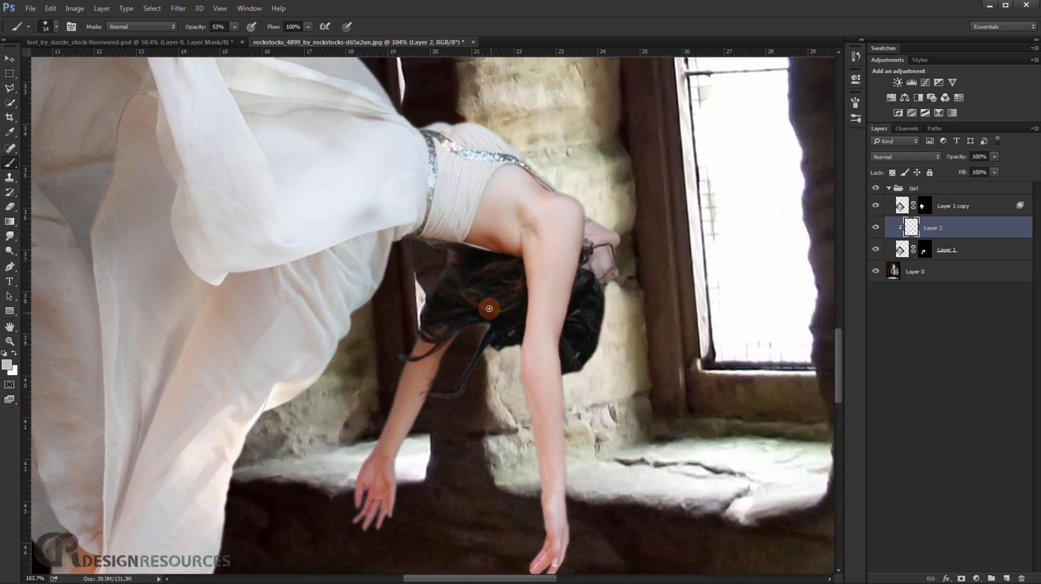
scroll(454, 397, "up", 3)
scroll(454, 397, "down", 4)
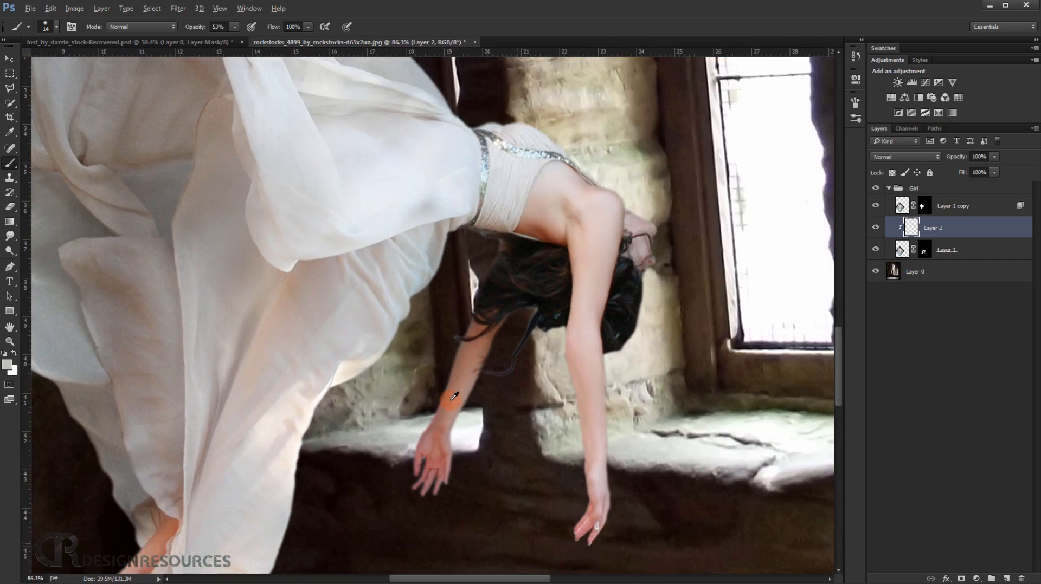
left_click_drag(531, 384, 465, 409)
key("ctrl+r")
Collapse the Girl group and select it.
left_click(892, 188)
left_click(932, 191)
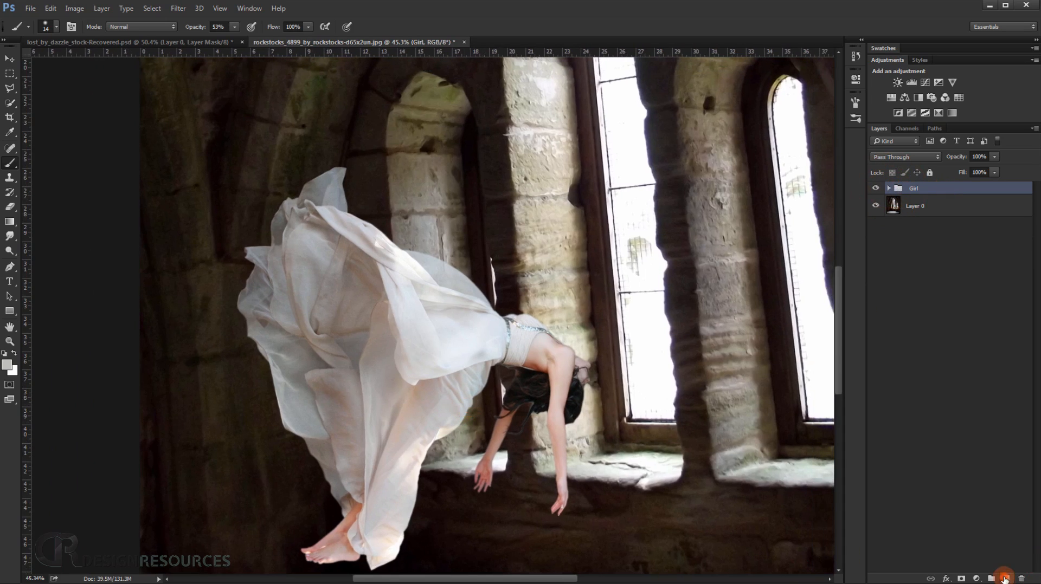
left_click(1005, 579)
key("Delete")
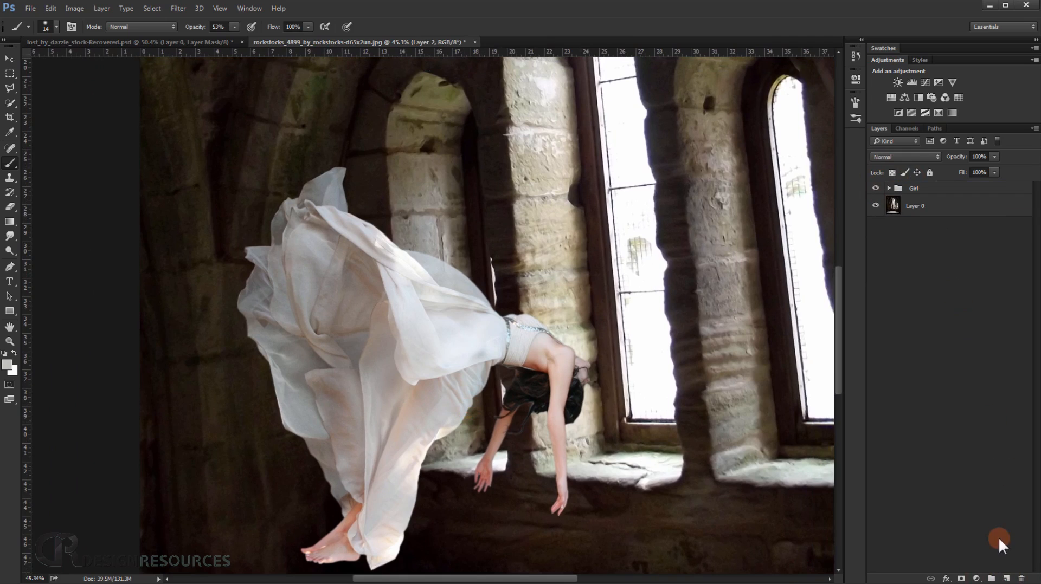
left_click(992, 579)
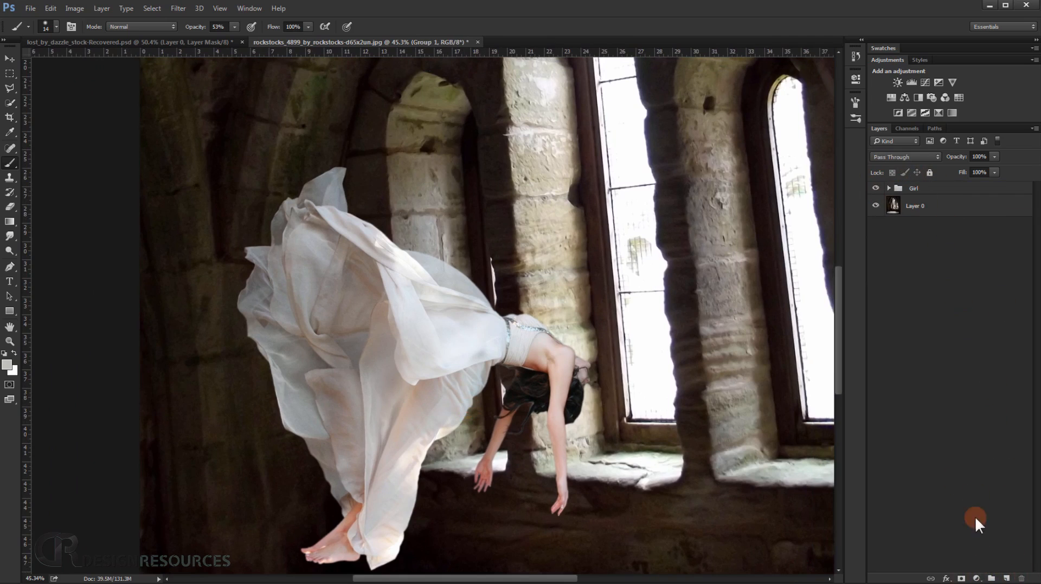
Create a new group above the Girl group and name it Hair.
left_click(943, 192)
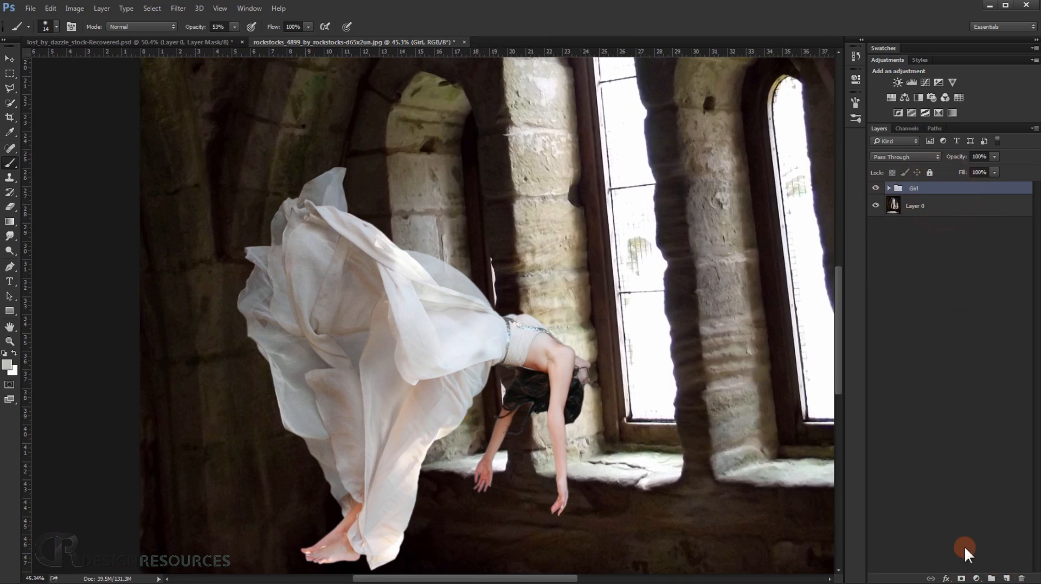
left_click(993, 578)
double_click(927, 189)
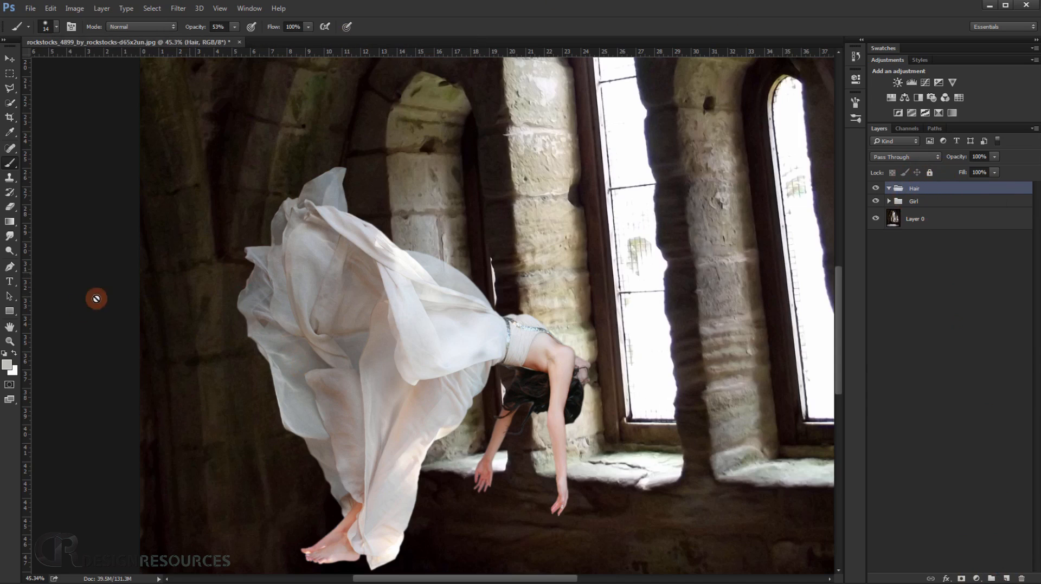
Switch to the Levitation Tut folder in Windows Explorer.
left_click(142, 576)
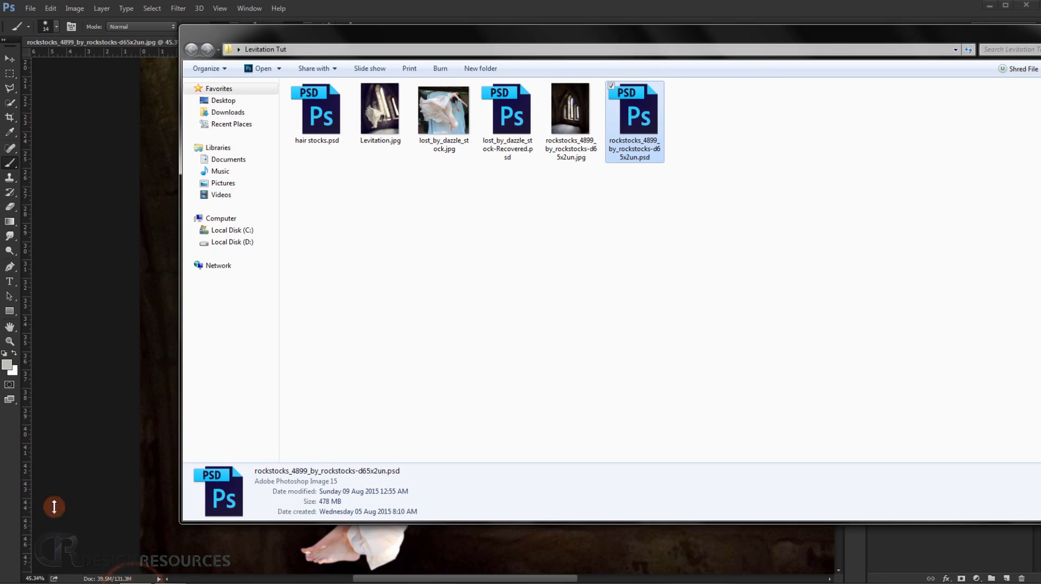
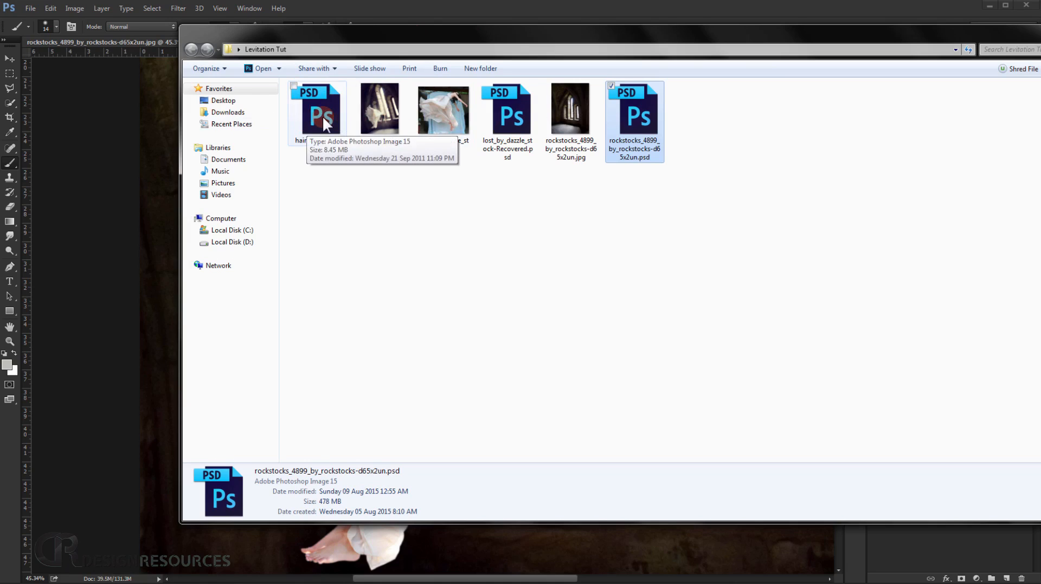
Open hair stocks.psd from the Levitation Tut folder in Photoshop.
left_click_drag(363, 32, 472, 147)
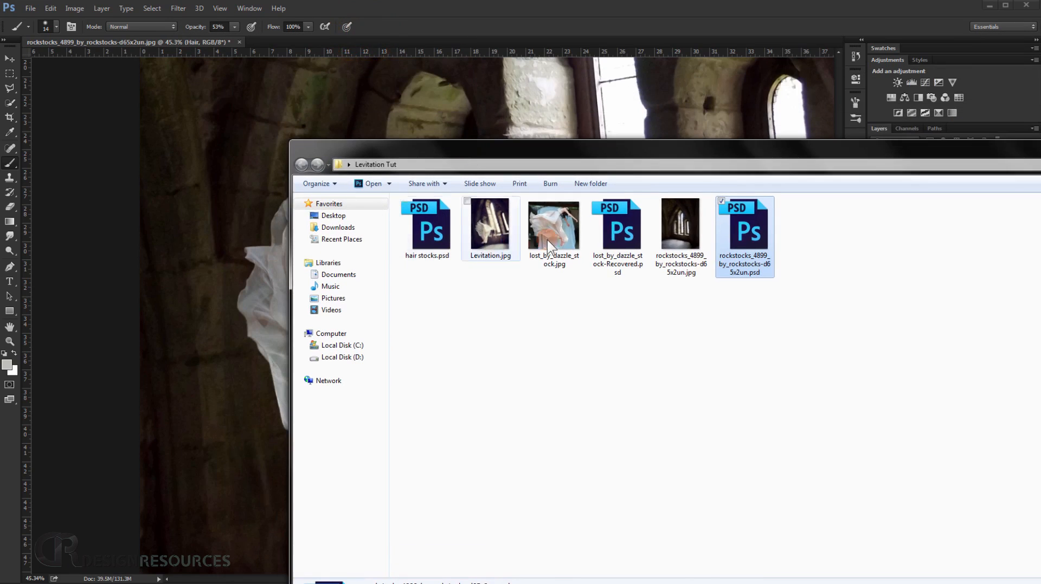
left_click_drag(436, 242, 295, 40)
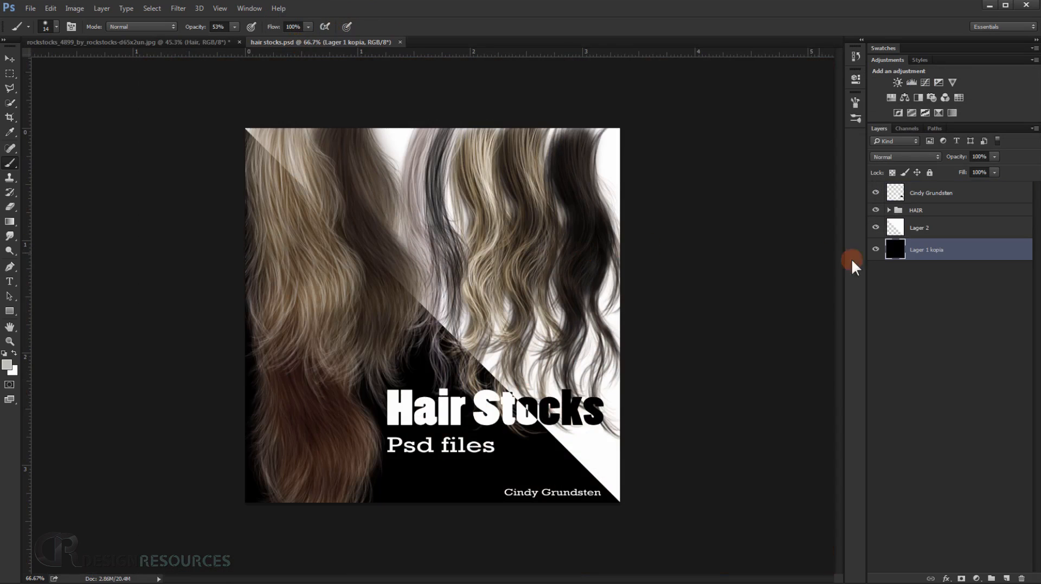
scroll(421, 350, "up", 3)
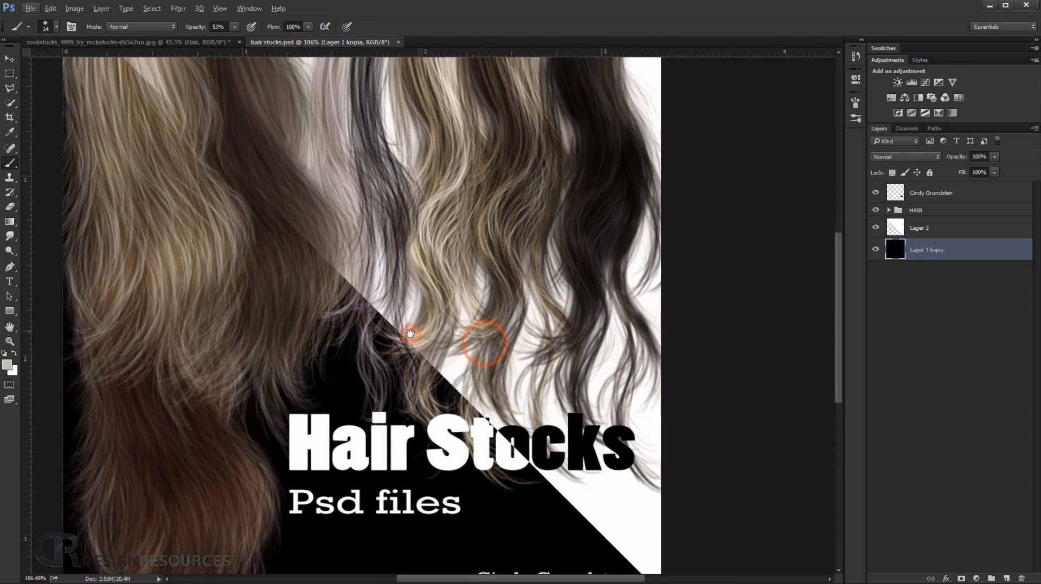
mouse_move(418, 347)
left_mouse_down()
mouse_move(418, 382)
mouse_move(486, 407)
left_mouse_up()
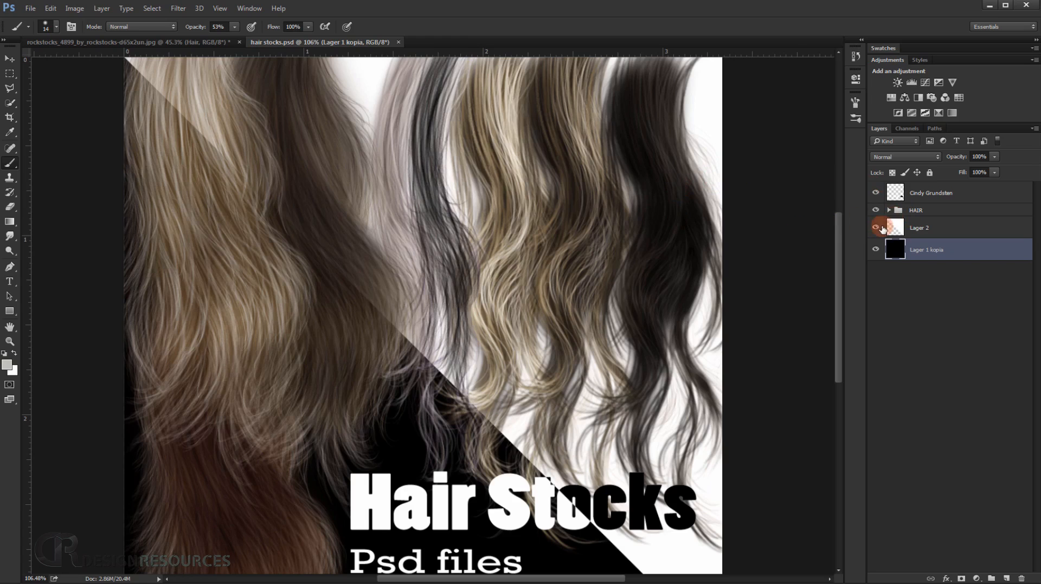
Copy the lower BLACK layer from the HAIR group into the levitation composite's Hair group and place it near the woman's head.
left_click(890, 211)
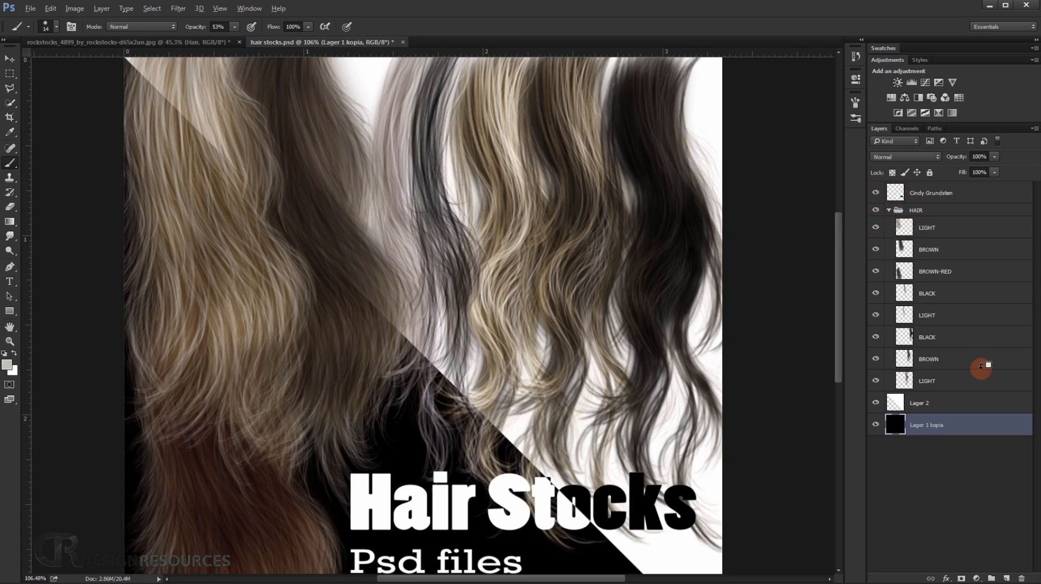
left_click(895, 338)
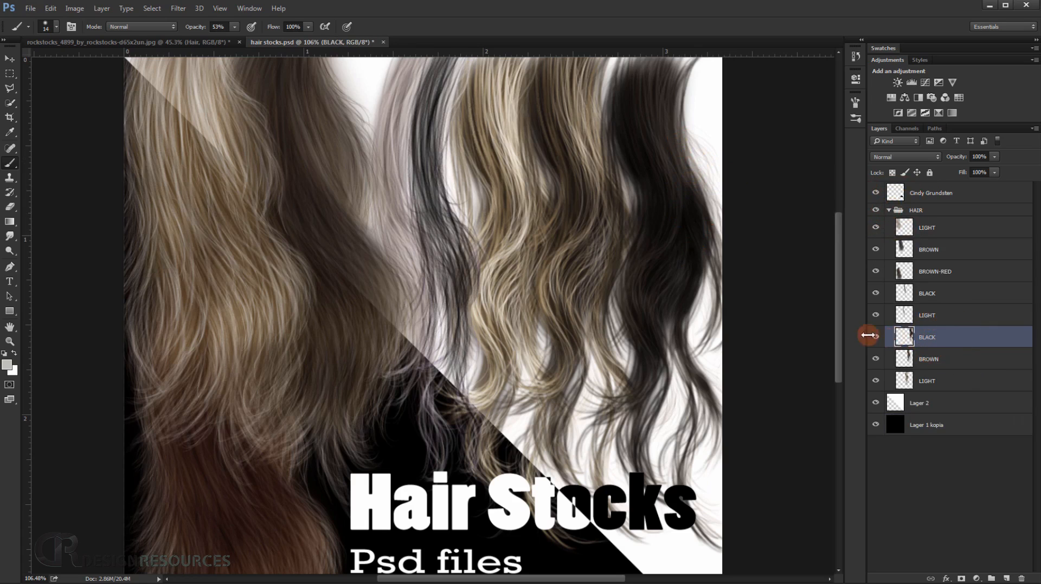
left_click(10, 58)
left_click_drag(658, 157, 285, 145)
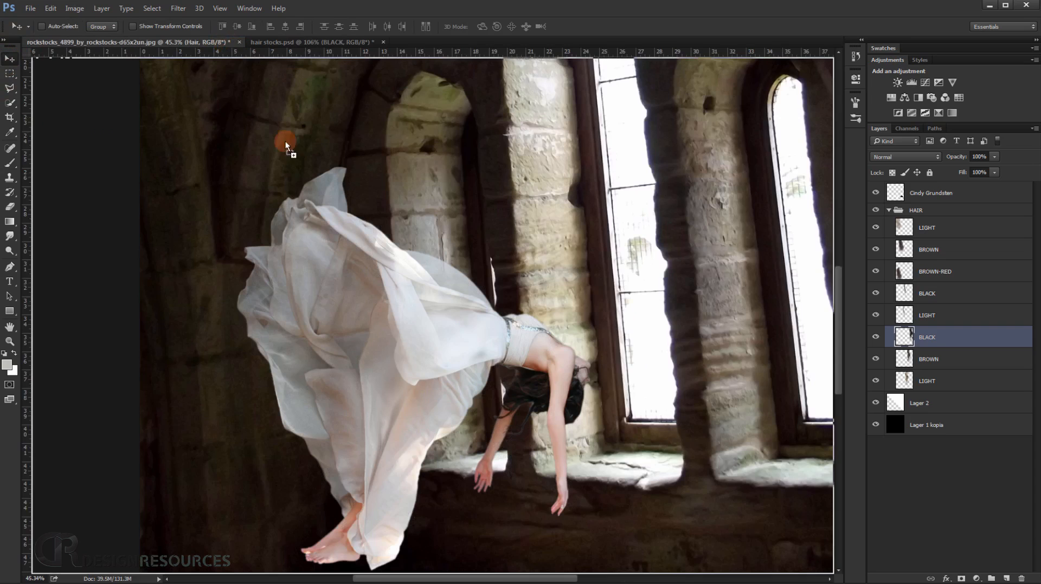
left_click_drag(580, 269, 582, 272)
scroll(583, 355, "up", 10)
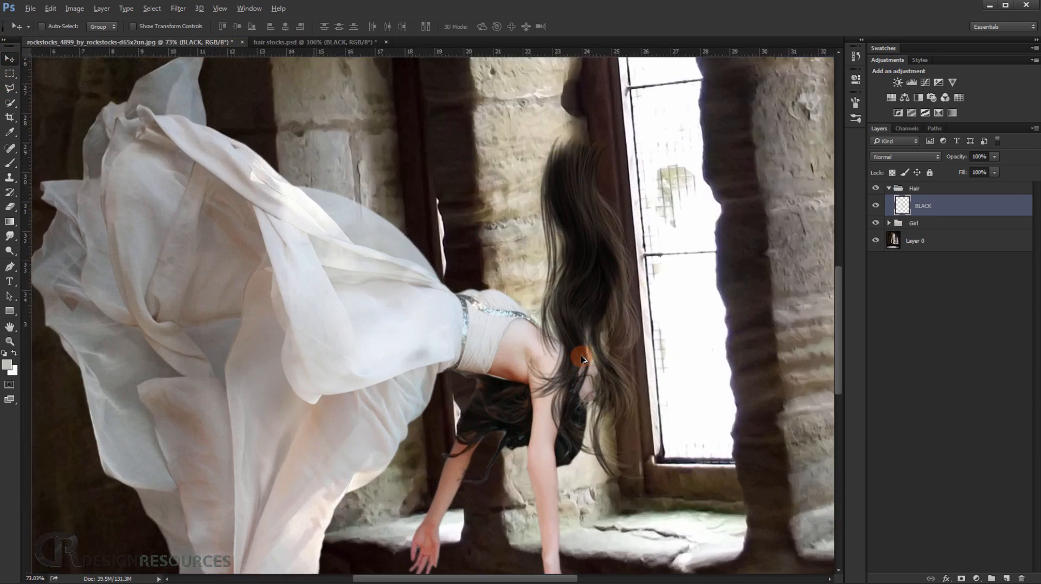
scroll(571, 358, "down", 5)
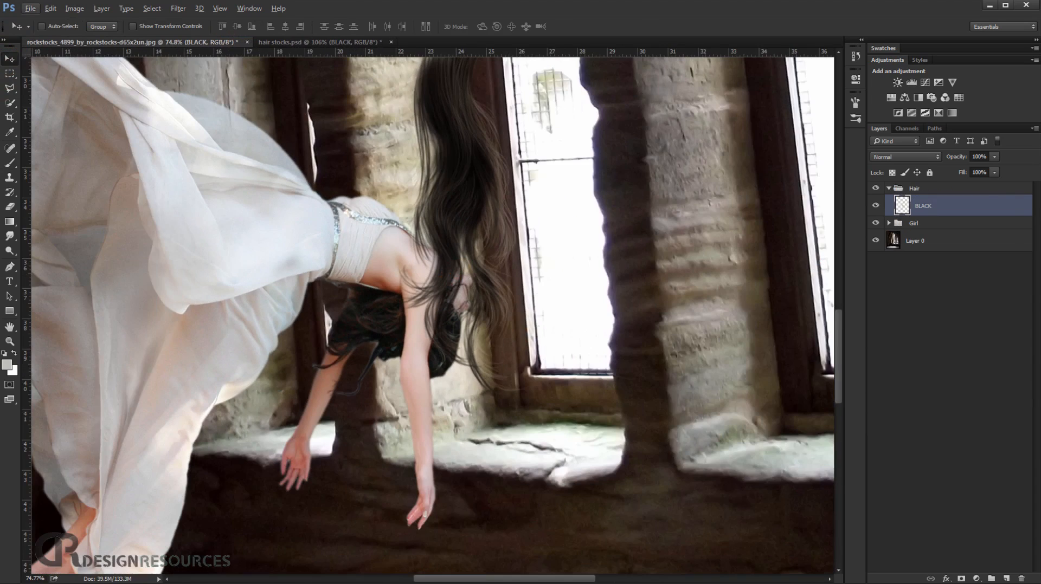
Duplicate the BLACK hair layer and hide the original.
key("ctrl+j")
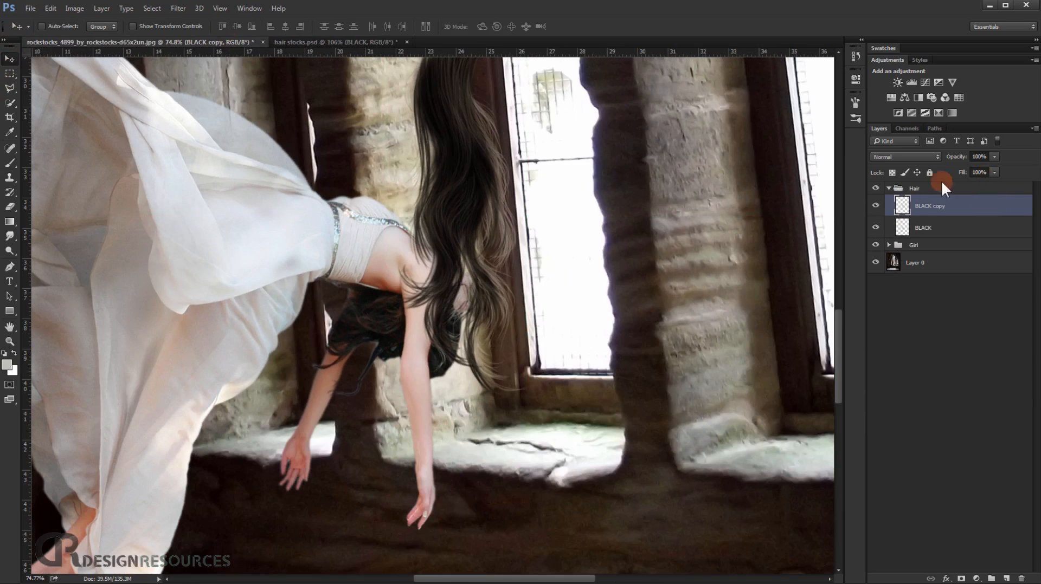
left_click(876, 228)
left_click_drag(563, 207, 577, 231)
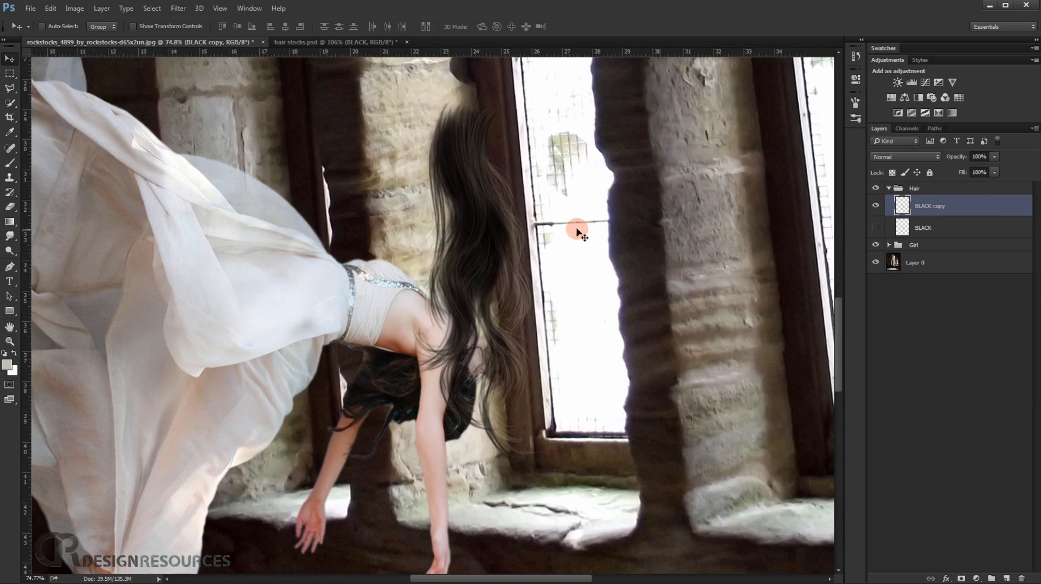
Scale the hair copy to about 58%, rotate it about 32° and place it over the woman's hanging hair.
key("ctrl")
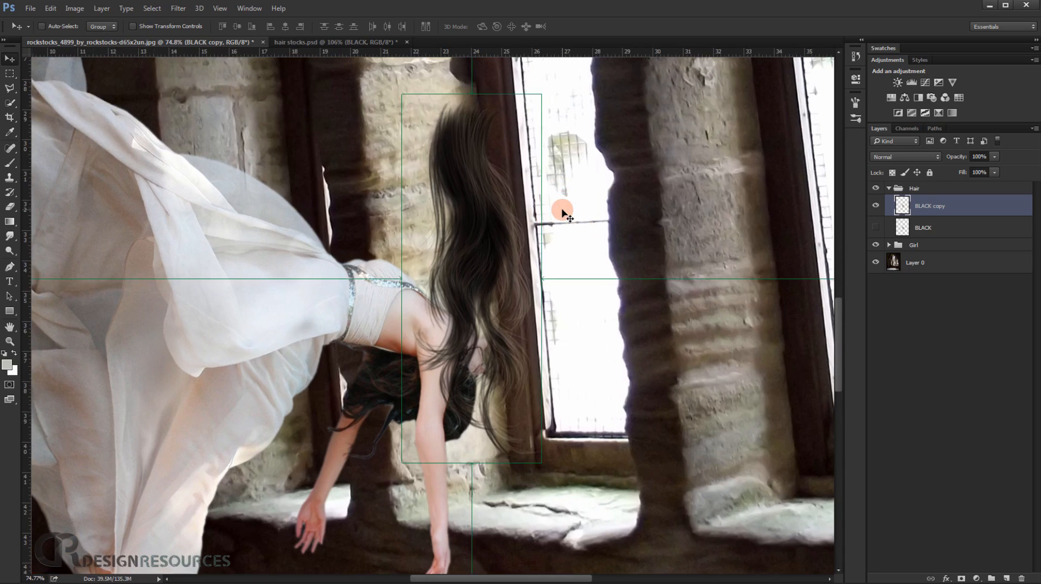
key("ctrl+t")
left_click_drag(542, 98, 512, 172)
left_click_drag(480, 253, 350, 416)
left_click_drag(465, 274, 480, 386)
left_click_drag(363, 428, 396, 415)
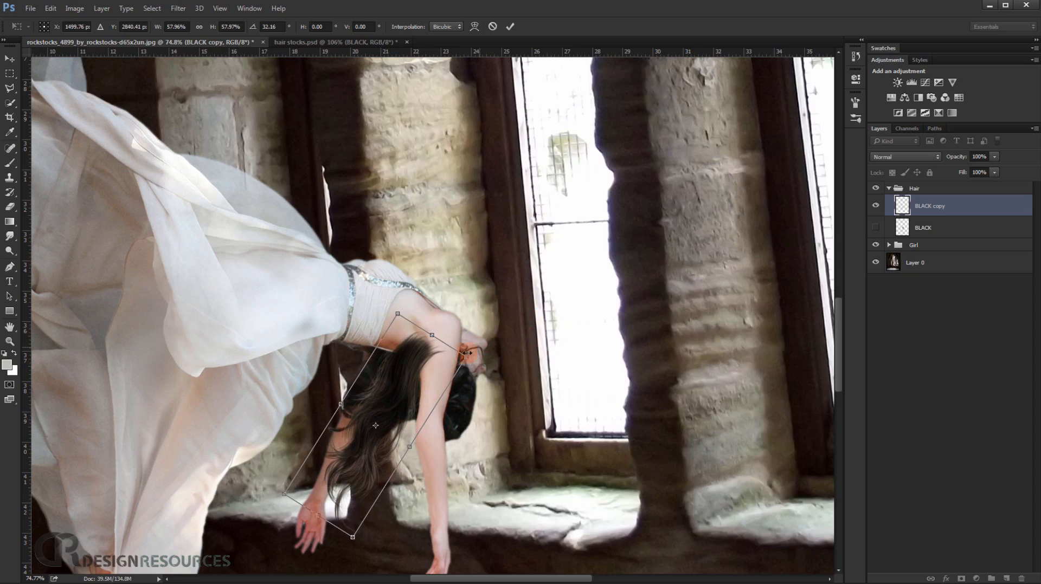
scroll(377, 423, "up", 3)
left_click_drag(373, 429, 357, 445)
Flip the hair copy horizontally, rotate it to about 36.6° and move it across the woman's shoulder.
right_click(381, 396)
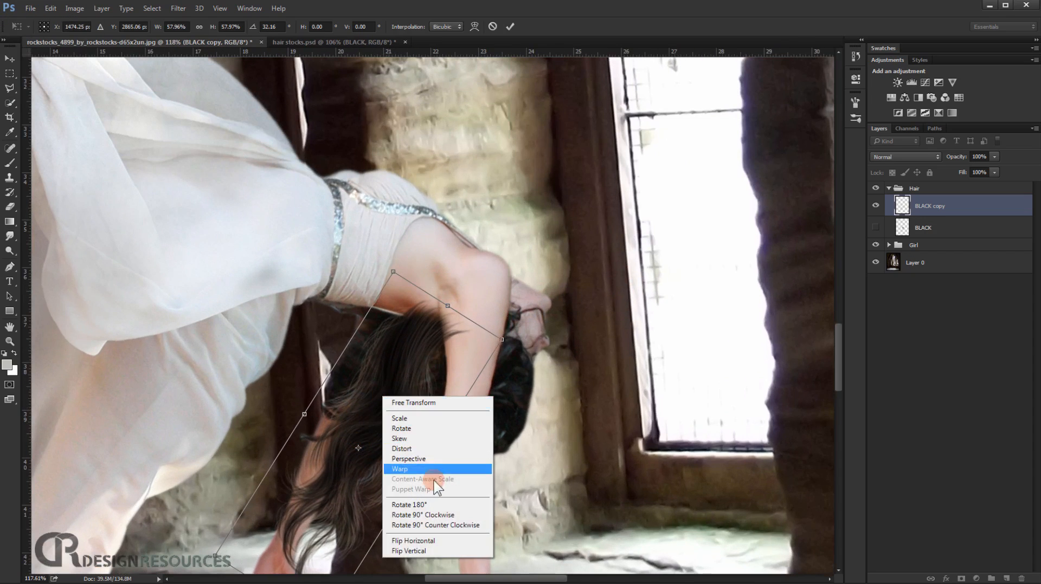
right_click(391, 374)
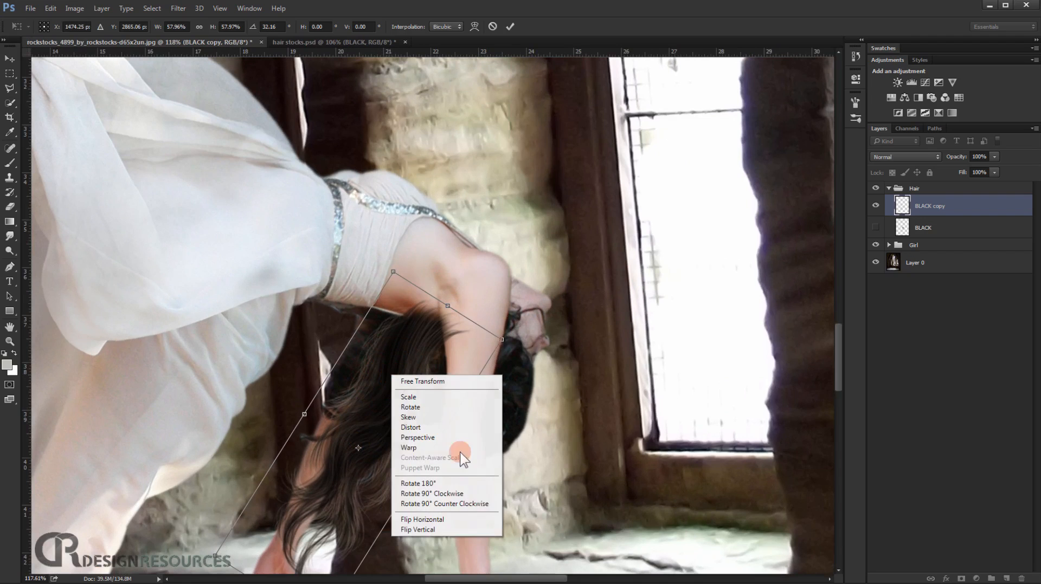
left_click(456, 517)
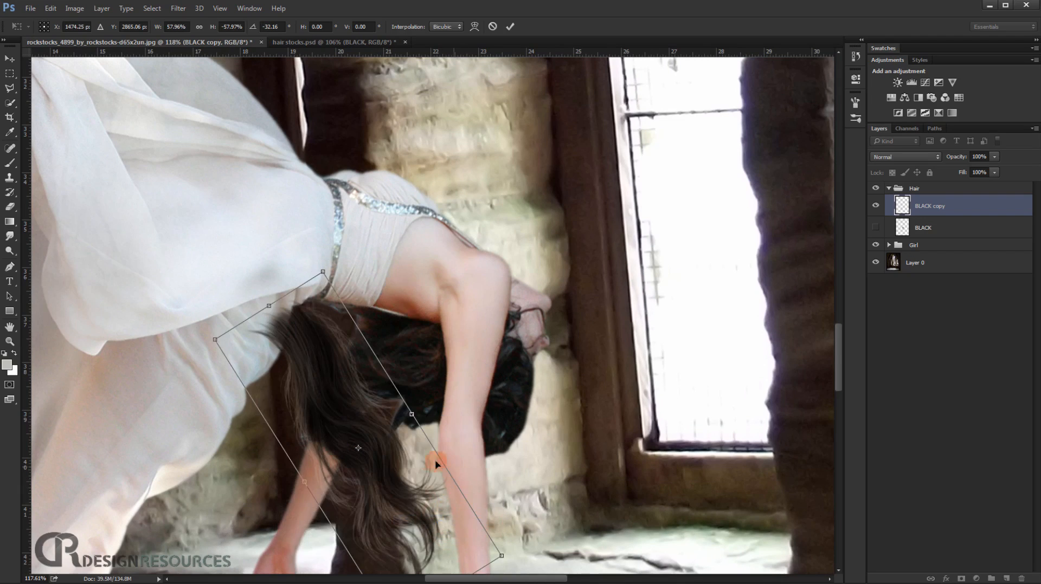
mouse_move(580, 475)
left_mouse_down()
mouse_move(582, 451)
mouse_move(574, 492)
left_mouse_up()
left_click_drag(357, 471, 463, 382)
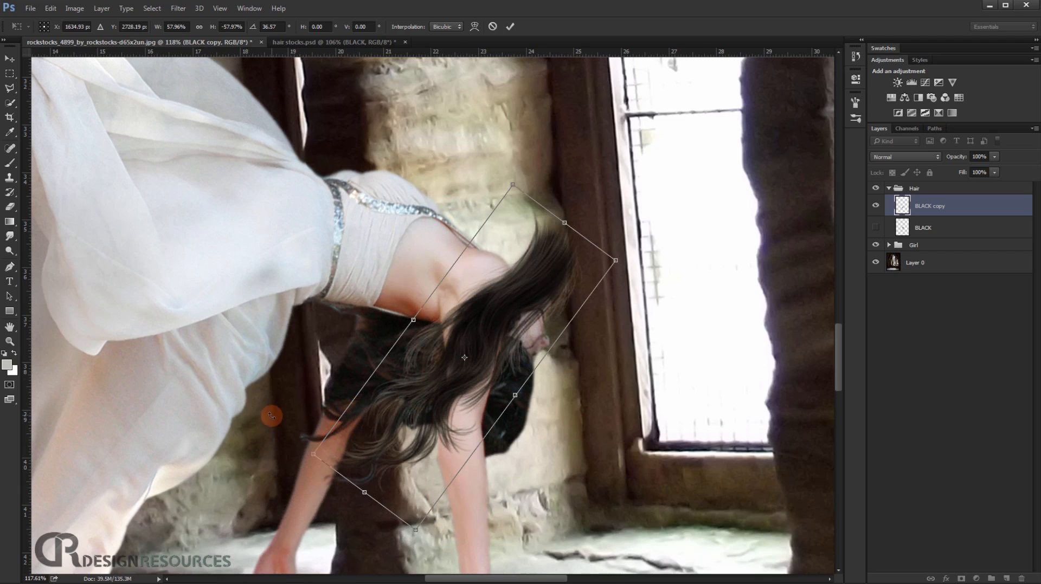
left_click_drag(475, 395, 434, 350)
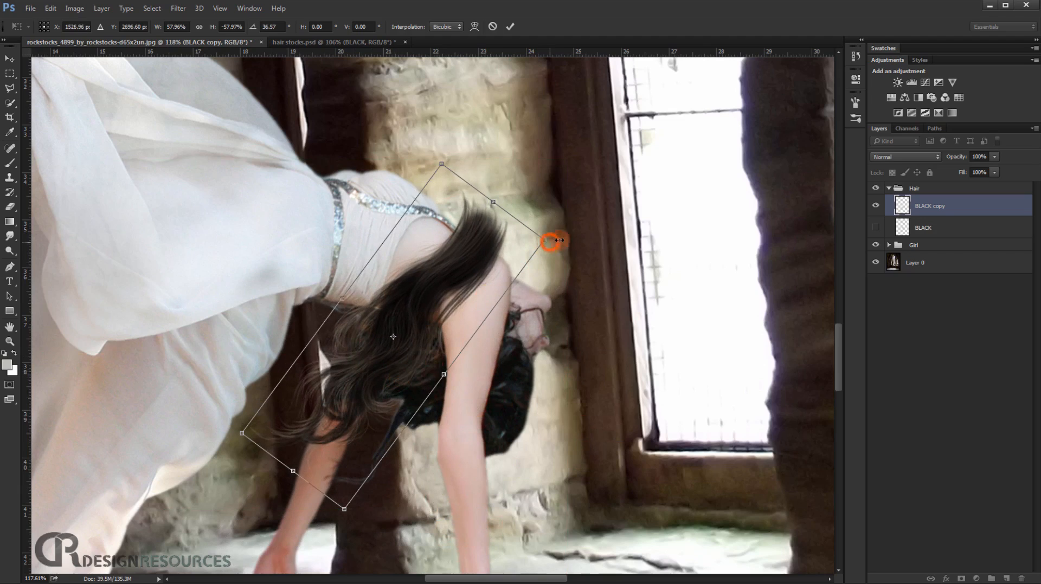
Scale the hair copy to about 79%, rotate it to about 44.7° and apply the transformation across the shoulder and head.
left_click_drag(559, 239, 615, 211)
left_click_drag(322, 431, 346, 389)
left_click_drag(709, 121, 734, 172)
left_click_drag(439, 322, 454, 343)
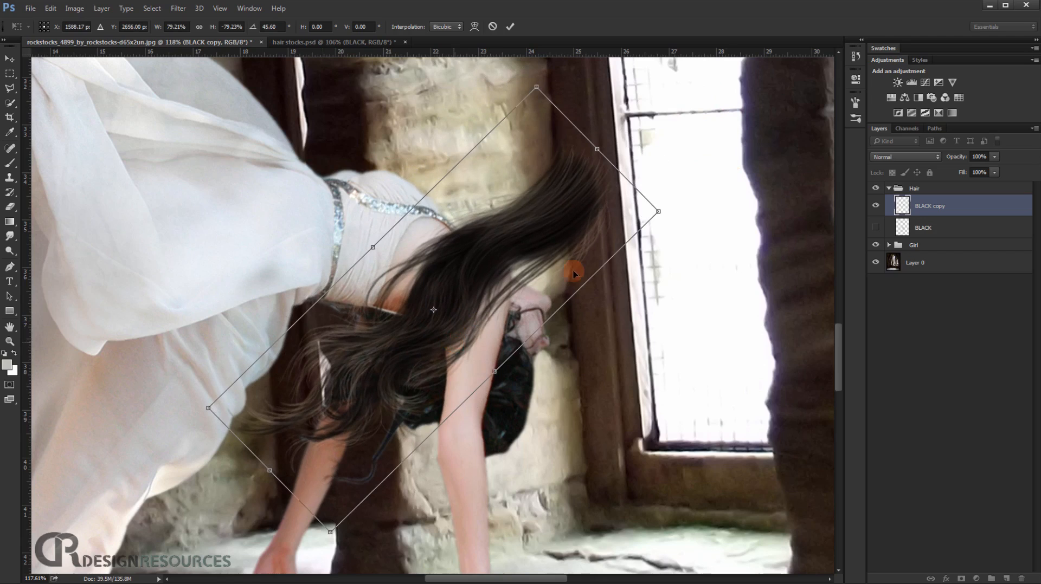
left_click_drag(733, 151, 734, 145)
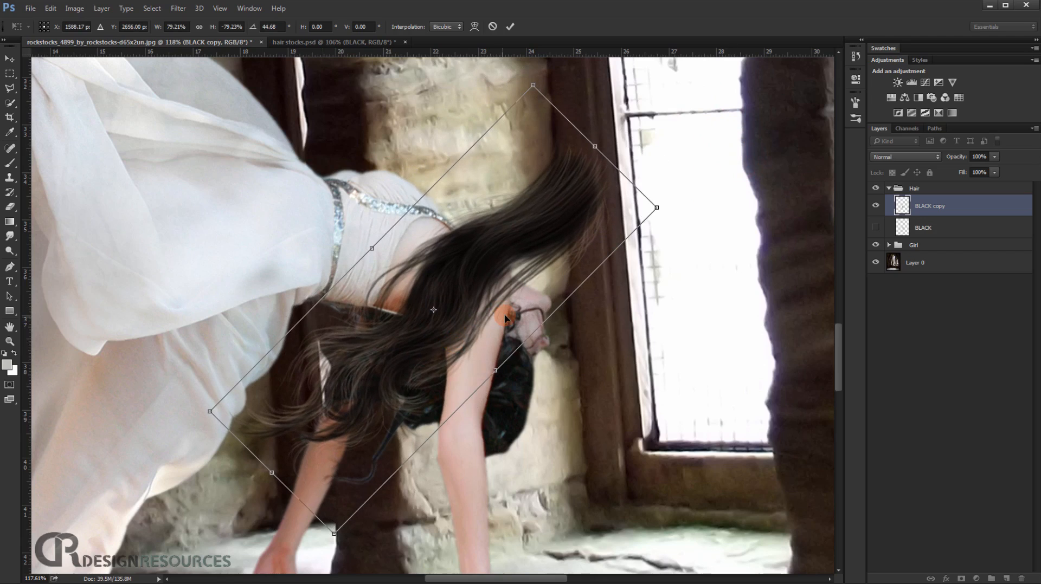
key("Return")
Add a layer mask to the hair copy and set up the Brush tool with 100% opacity.
scroll(493, 318, "up", 5)
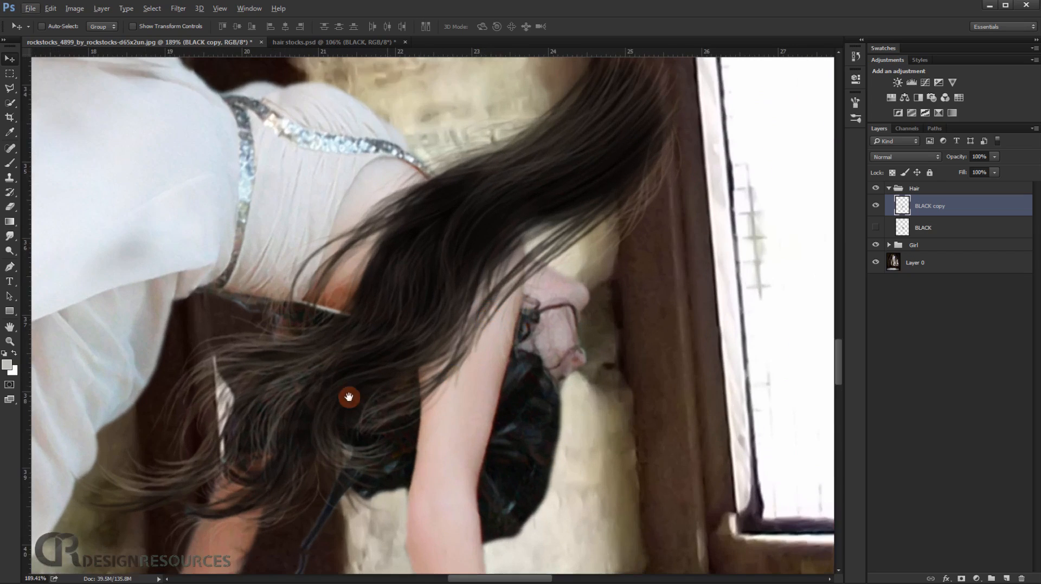
left_click_drag(349, 398, 368, 304)
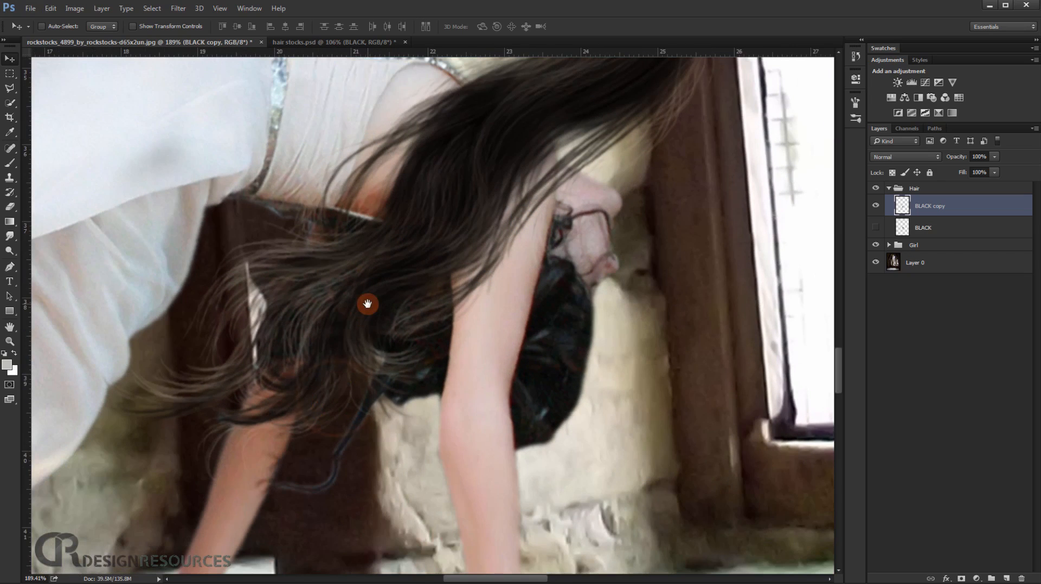
left_click(960, 579)
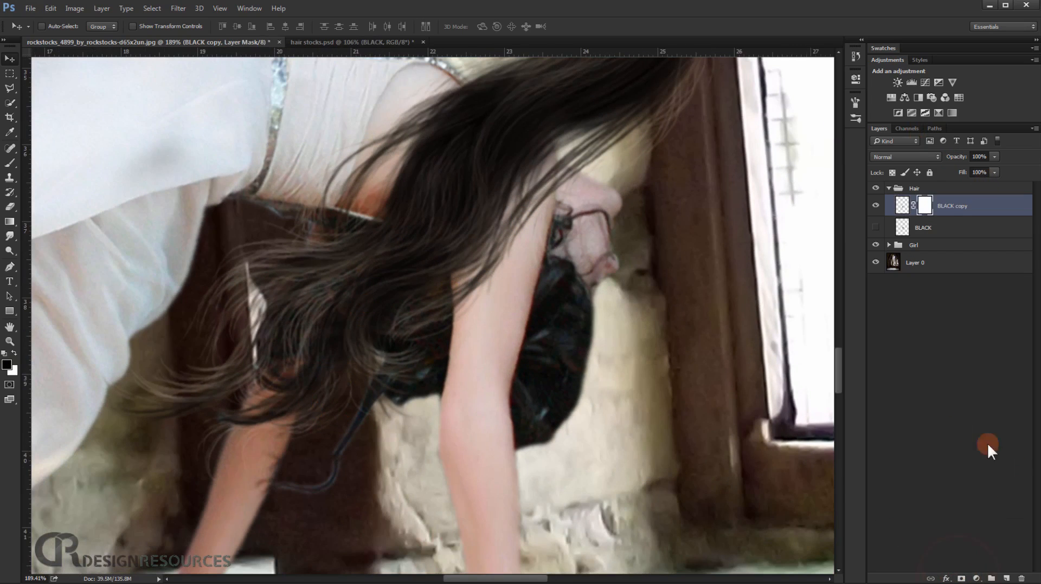
left_click(12, 162)
left_click(196, 26)
left_click(275, 26)
Mask out the added hair covering the woman's back, shoulder, near arm and the background above her.
mouse_move(379, 163)
left_mouse_down()
mouse_move(332, 300)
mouse_move(377, 312)
mouse_move(339, 303)
mouse_move(282, 314)
mouse_move(326, 338)
mouse_move(407, 348)
mouse_move(343, 347)
mouse_move(391, 318)
mouse_move(438, 358)
mouse_move(443, 433)
mouse_move(432, 411)
mouse_move(490, 273)
mouse_move(642, 130)
mouse_move(532, 209)
mouse_move(477, 216)
mouse_move(674, 251)
mouse_move(502, 347)
mouse_move(447, 293)
left_mouse_up()
left_click(382, 256)
mouse_move(382, 256)
left_mouse_down()
mouse_move(332, 295)
mouse_move(379, 327)
mouse_move(425, 338)
mouse_move(379, 326)
mouse_move(362, 333)
mouse_move(424, 365)
mouse_move(406, 368)
mouse_move(442, 377)
mouse_move(431, 391)
mouse_move(443, 462)
mouse_move(427, 509)
left_mouse_up()
left_click_drag(423, 455, 490, 315)
scroll(483, 326, "down", 3)
left_click_drag(459, 352, 458, 335)
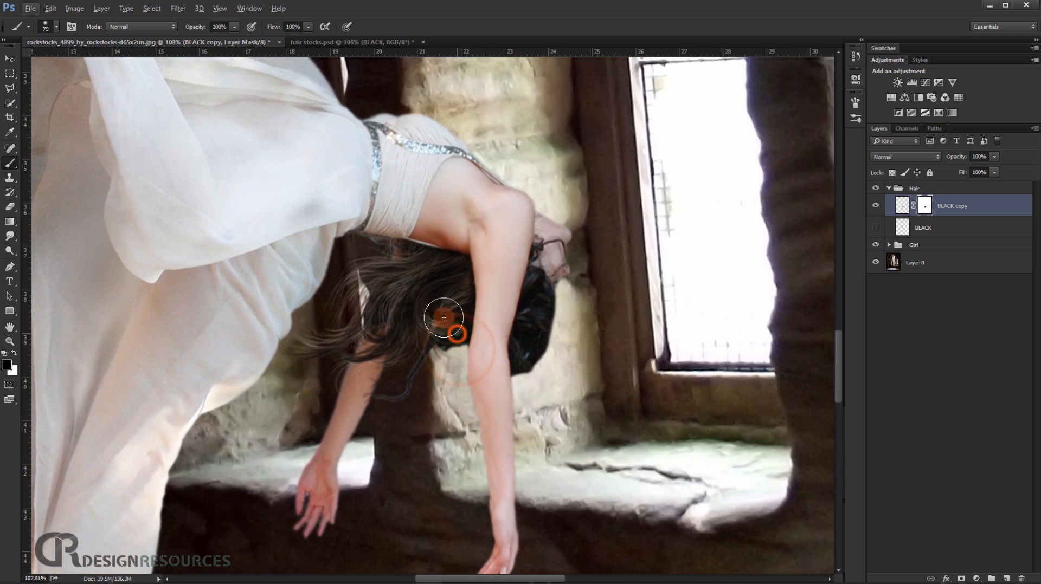
scroll(415, 289, "up", 5)
mouse_move(590, 179)
left_mouse_down()
mouse_move(617, 228)
mouse_move(616, 251)
left_mouse_up()
scroll(637, 331, "down", 4)
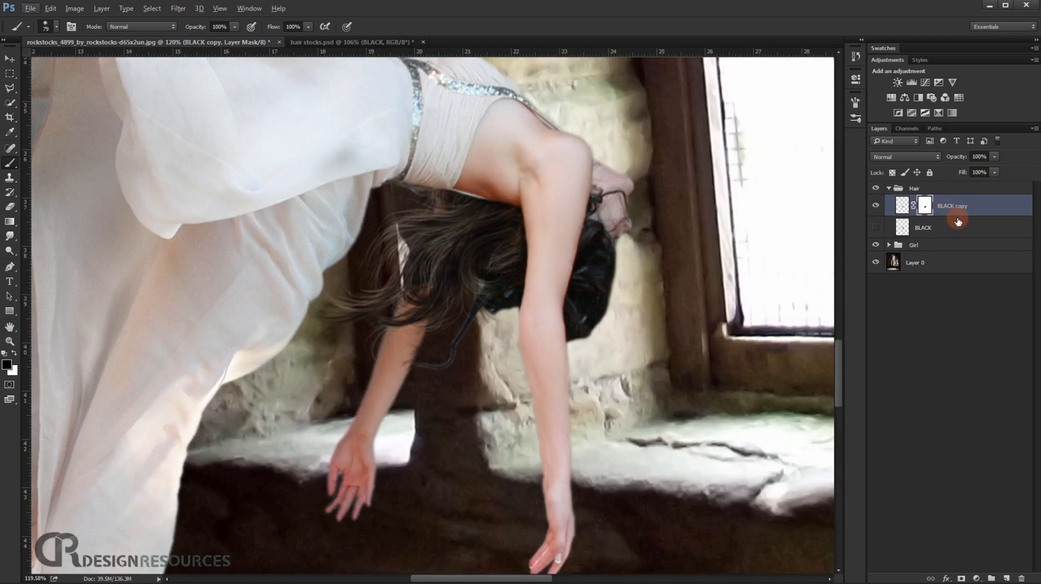
Duplicate the hidden BLACK layer again and make the new copy visible.
left_click(976, 228)
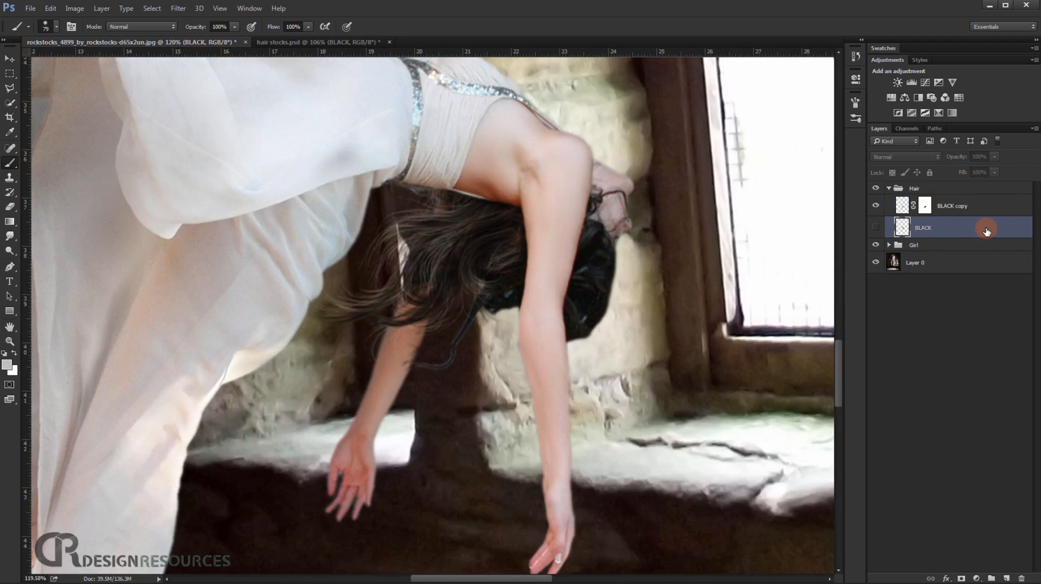
key("ctrl+j")
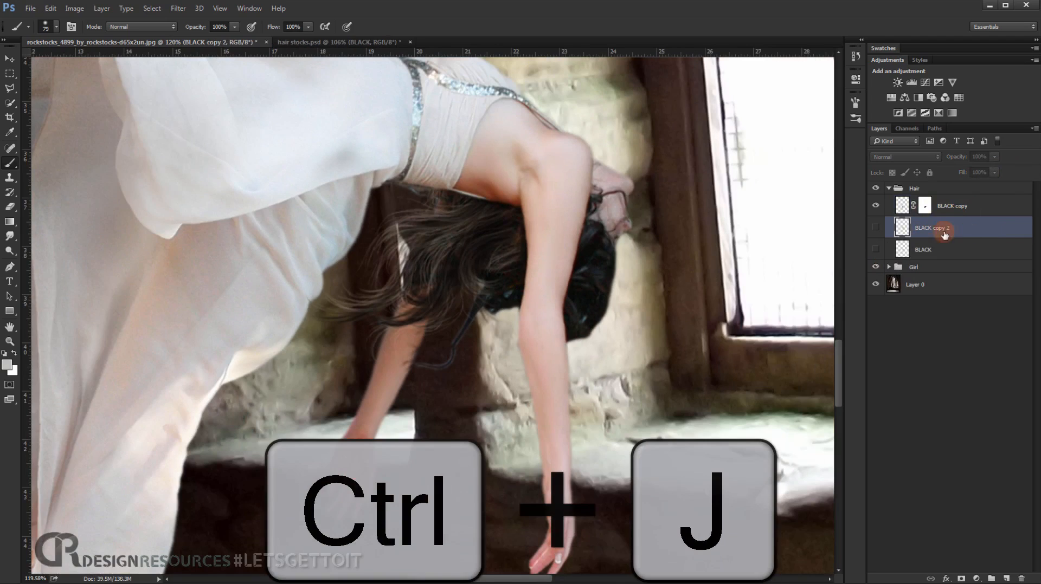
left_click(875, 228)
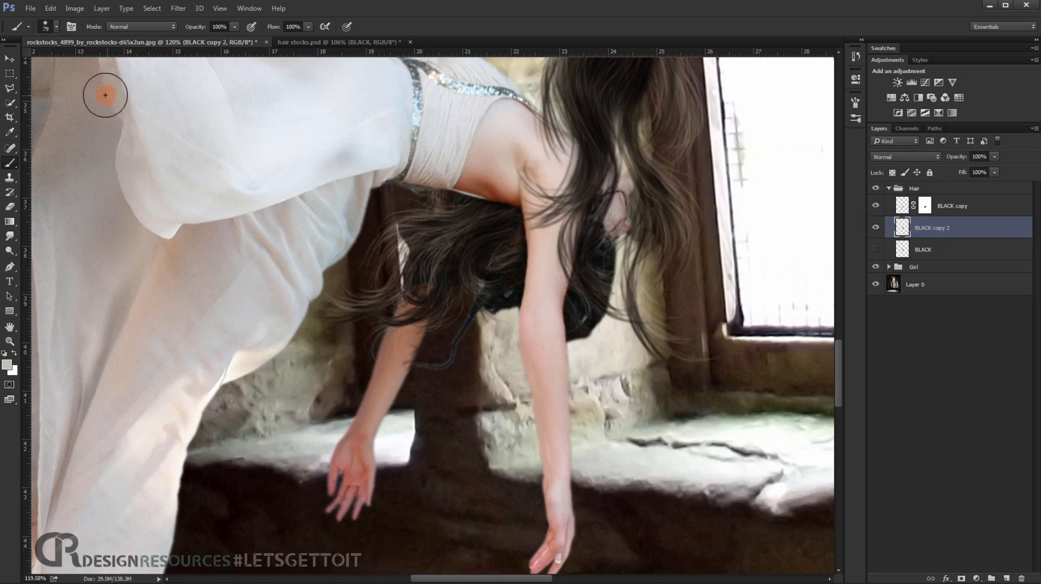
Rotate the second hair copy to 22°, scale it to about 114% and position it over the shoulder and hanging hair.
key("ctrl+t")
left_click_drag(629, 229, 481, 290)
left_click_drag(757, 83, 762, 179)
left_click_drag(399, 231, 442, 232)
scroll(442, 233, "down", 3)
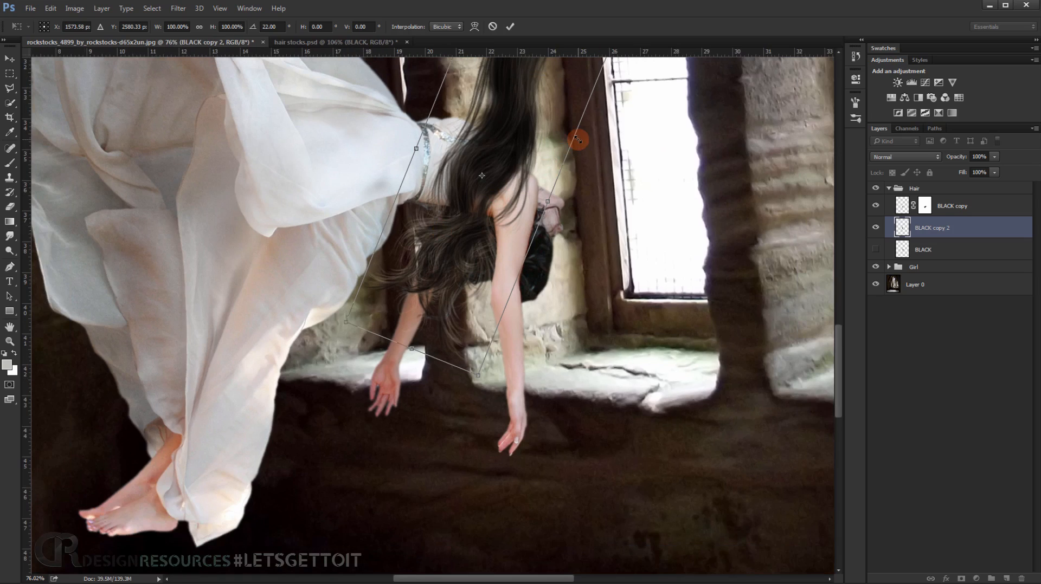
scroll(577, 140, "down", 2)
scroll(504, 254, "up", 4)
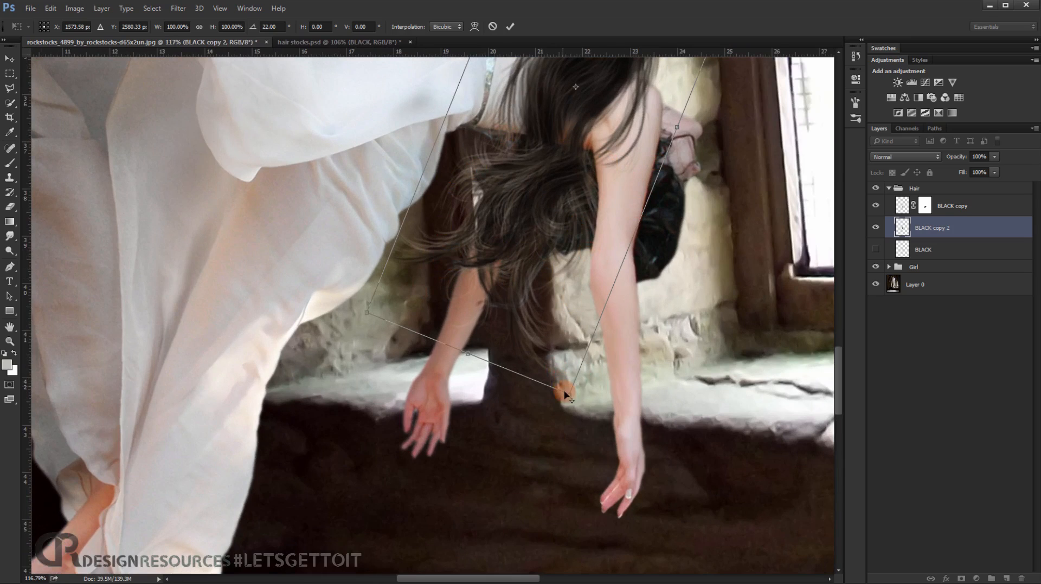
left_click_drag(568, 395, 570, 438)
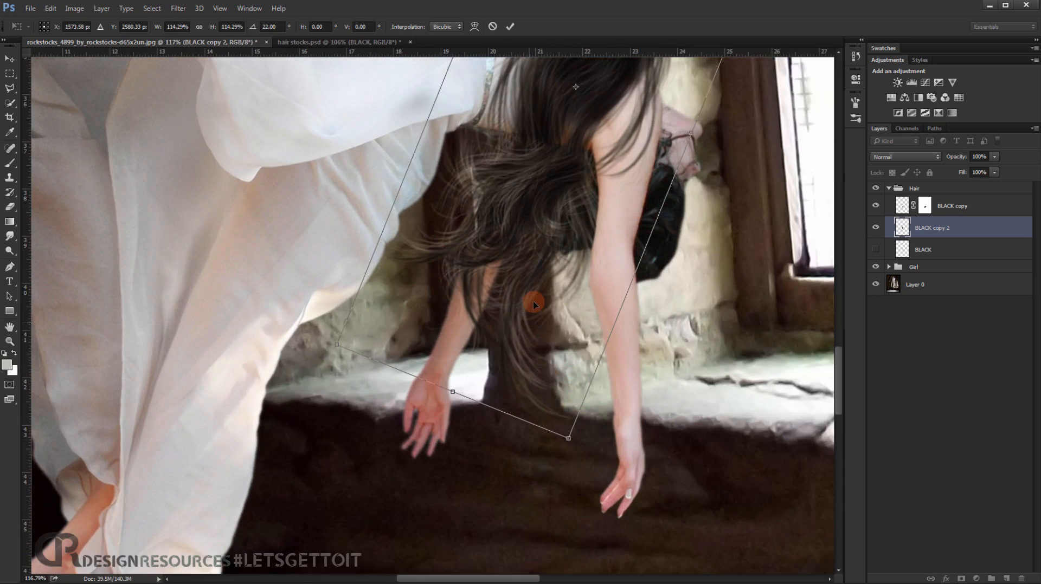
Flip the second hair copy horizontally, rotate it to about 5.5° and shift it over the woman's upper back.
right_click(514, 250)
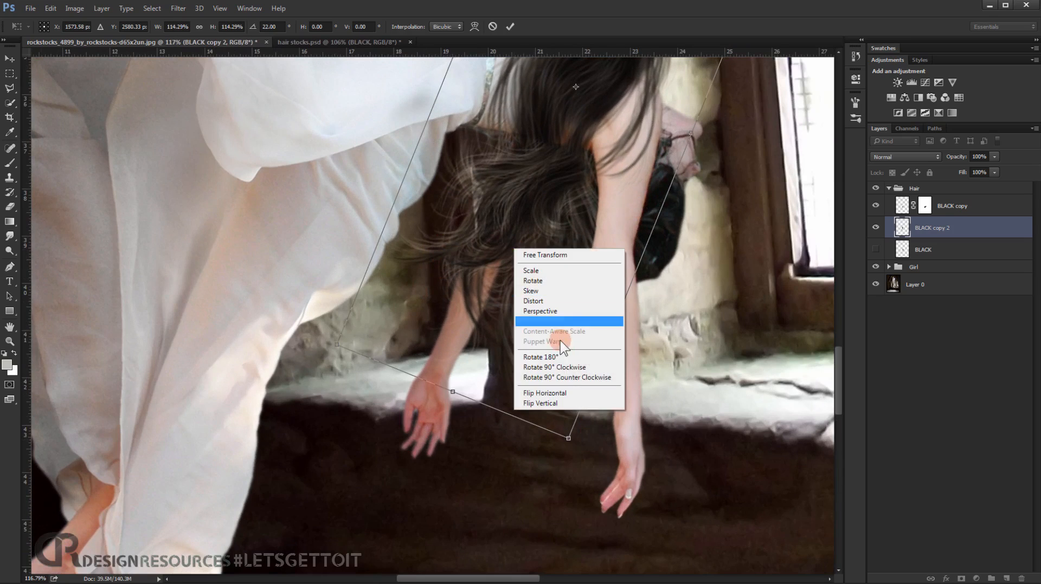
left_click(559, 393)
left_click_drag(814, 249, 715, 390)
left_click_drag(551, 292, 578, 237)
left_click_drag(777, 293, 781, 272)
left_click_drag(598, 218, 557, 228)
scroll(707, 185, "down", 3)
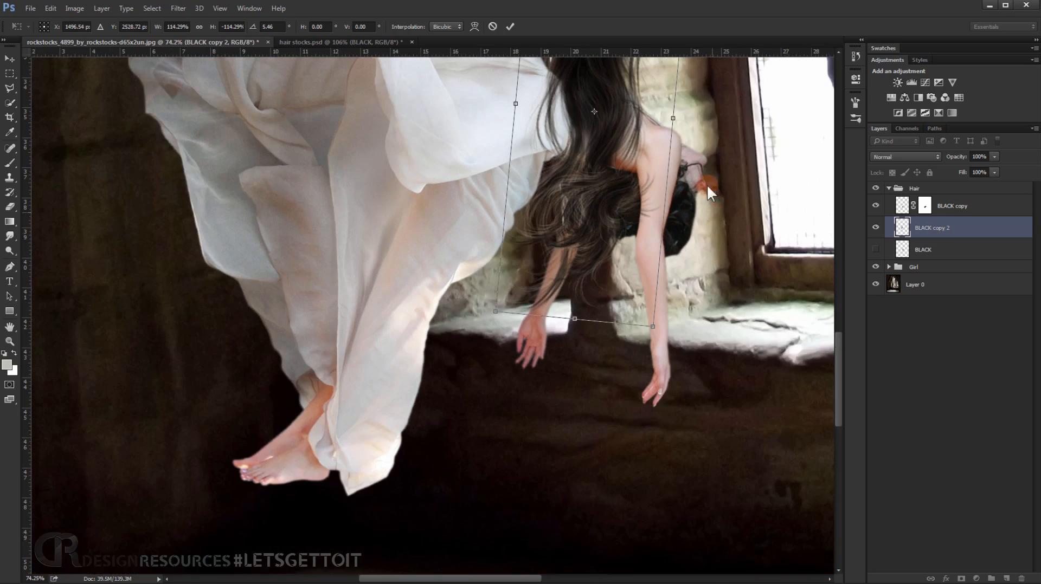
Scale the second hair copy to about 88%, rotate it to about 43.5° and move it over the woman's head and near arm.
left_click_drag(639, 88, 561, 237)
left_click_drag(718, 87, 714, 275)
left_click_drag(443, 290, 562, 345)
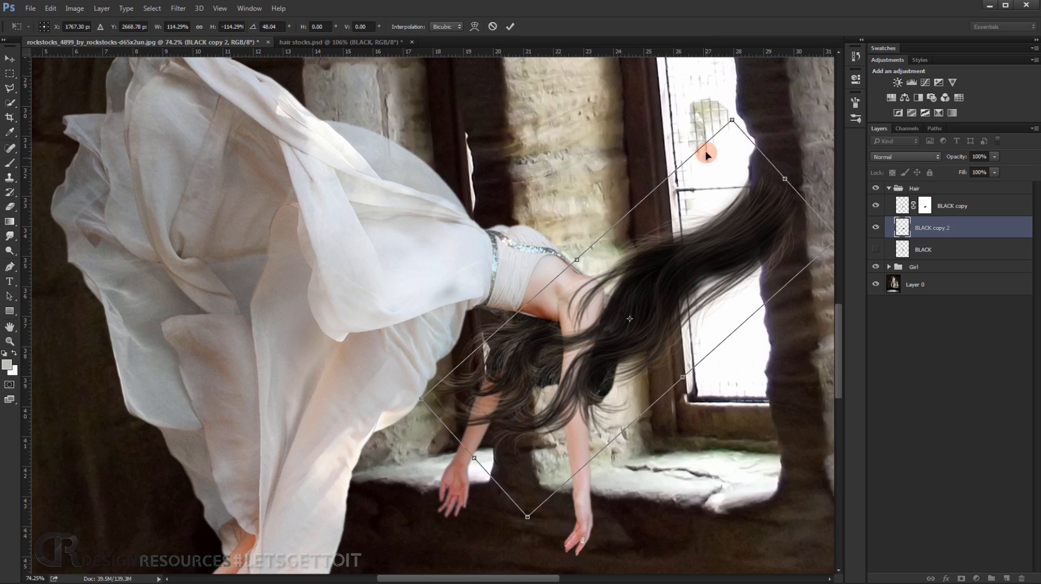
left_click_drag(726, 91, 696, 159)
left_click_drag(676, 317, 649, 327)
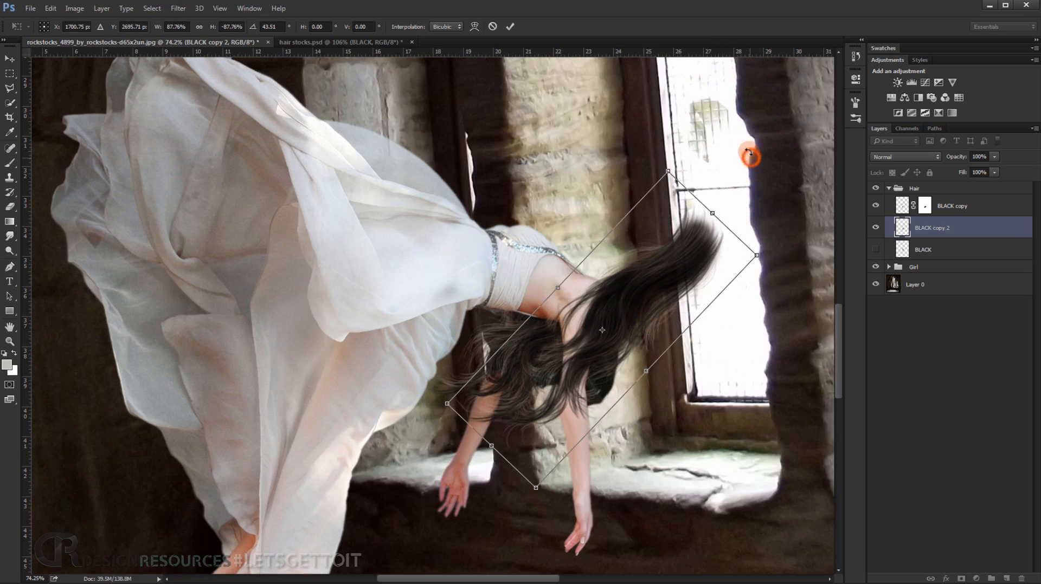
Flip the second hair copy vertically, rotate it to about 46°, scale it to about 75% and position it beside the woman's head.
left_click_drag(750, 154, 725, 139)
right_click(605, 342)
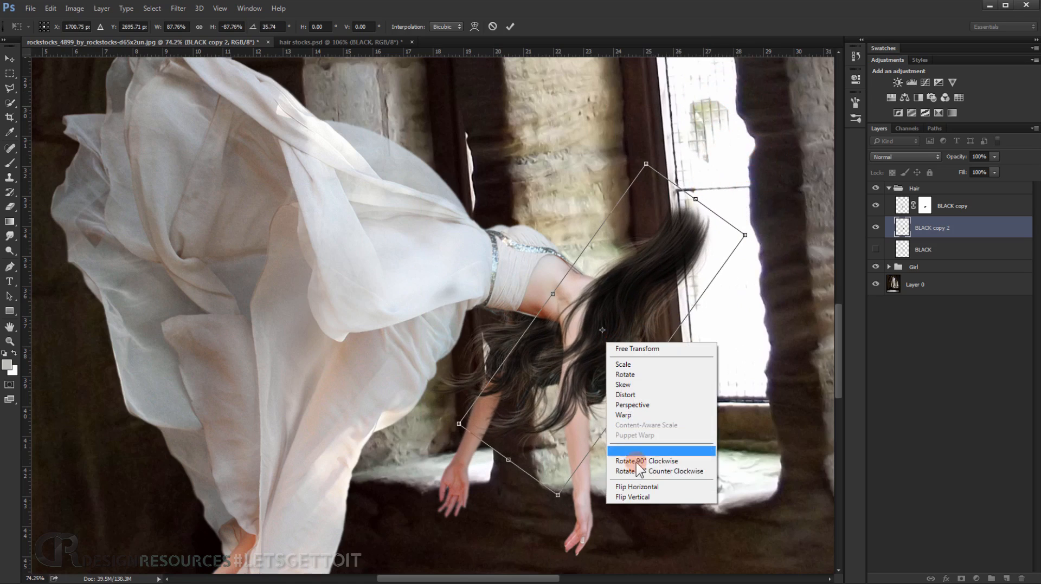
left_click(641, 497)
left_click_drag(634, 130, 464, 311)
left_click_drag(584, 357, 584, 376)
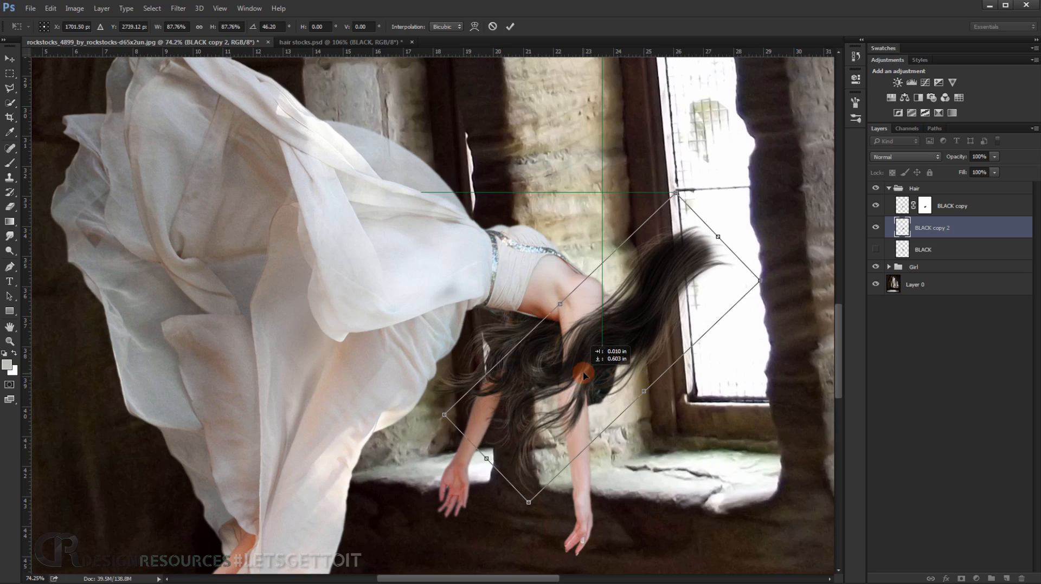
left_click_drag(755, 281, 733, 286)
left_click_drag(567, 362, 578, 355)
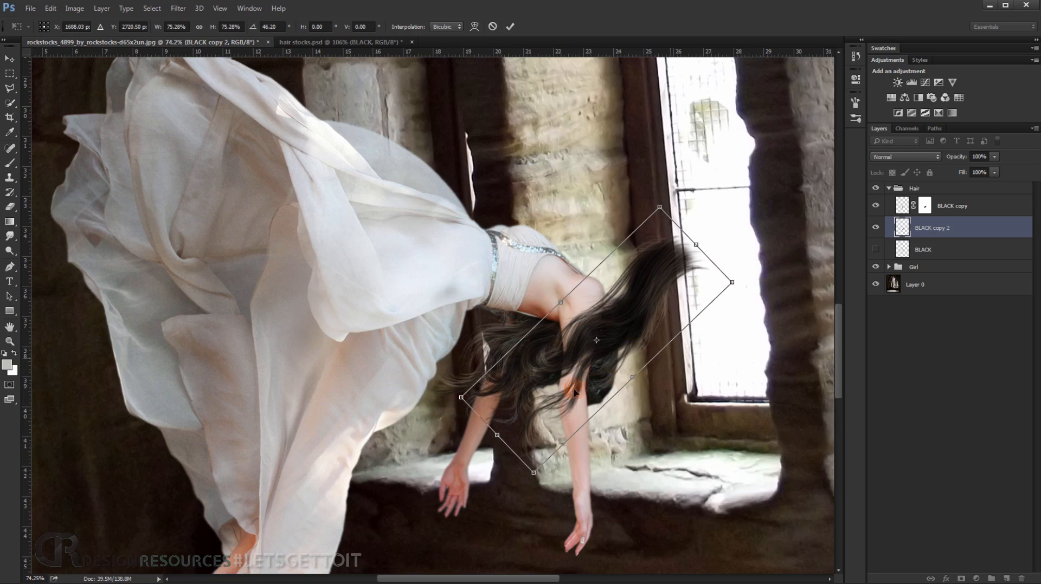
Rotate the second hair copy to about 43.5° and move it over the woman's upper back and hanging hair.
scroll(575, 394, "up", 3)
left_click_drag(568, 368, 504, 301)
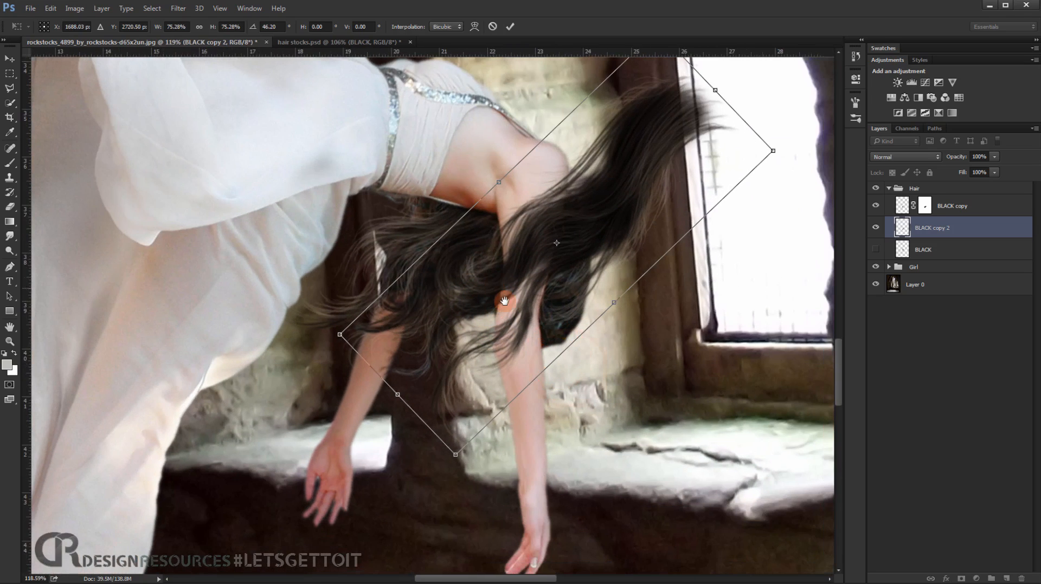
mouse_move(487, 346)
left_mouse_down()
mouse_move(479, 355)
mouse_move(489, 356)
left_mouse_up()
left_click_drag(798, 148, 789, 137)
left_click_drag(499, 349, 429, 368)
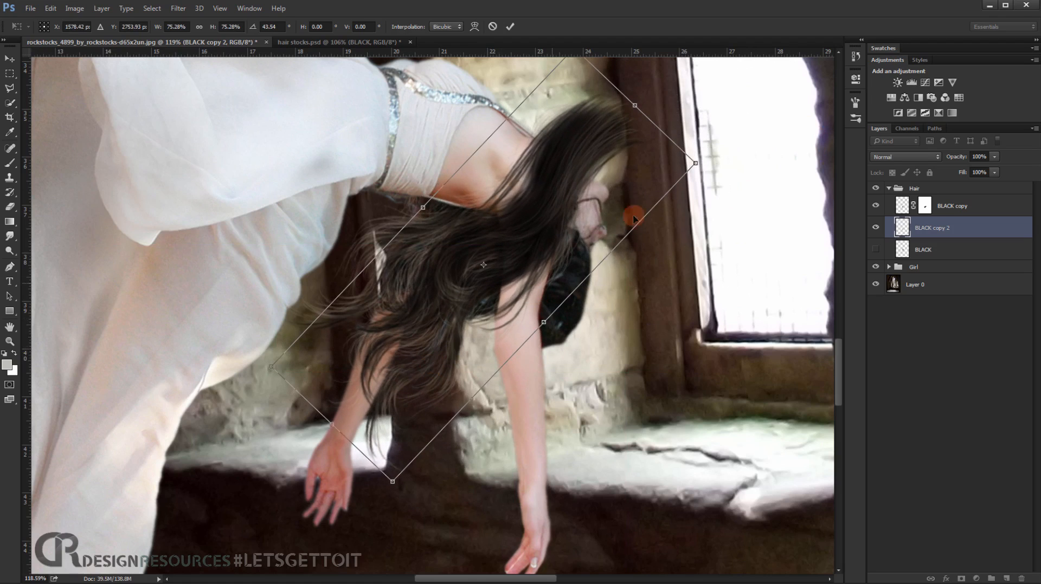
Rotate the second hair copy to about 34.4°, align its ends with the hanging hair and apply the transformation.
left_click_drag(748, 94, 747, 93)
left_click_drag(456, 324, 468, 301)
left_click_drag(761, 153, 750, 141)
left_click_drag(539, 270, 530, 262)
left_click_drag(783, 163, 778, 144)
left_click_drag(461, 327, 456, 325)
left_click_drag(722, 257, 565, 299)
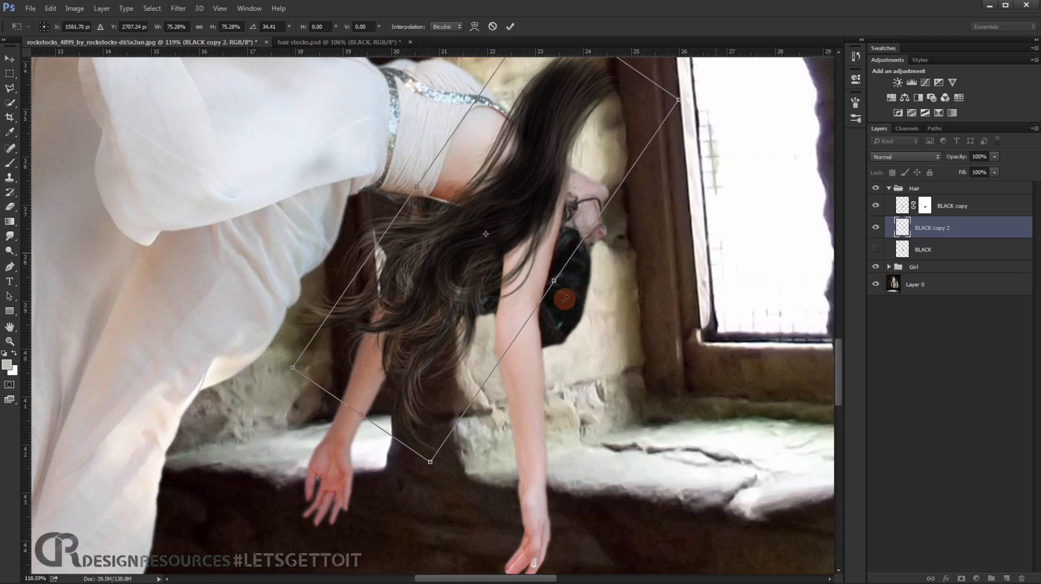
left_click_drag(458, 357, 452, 359)
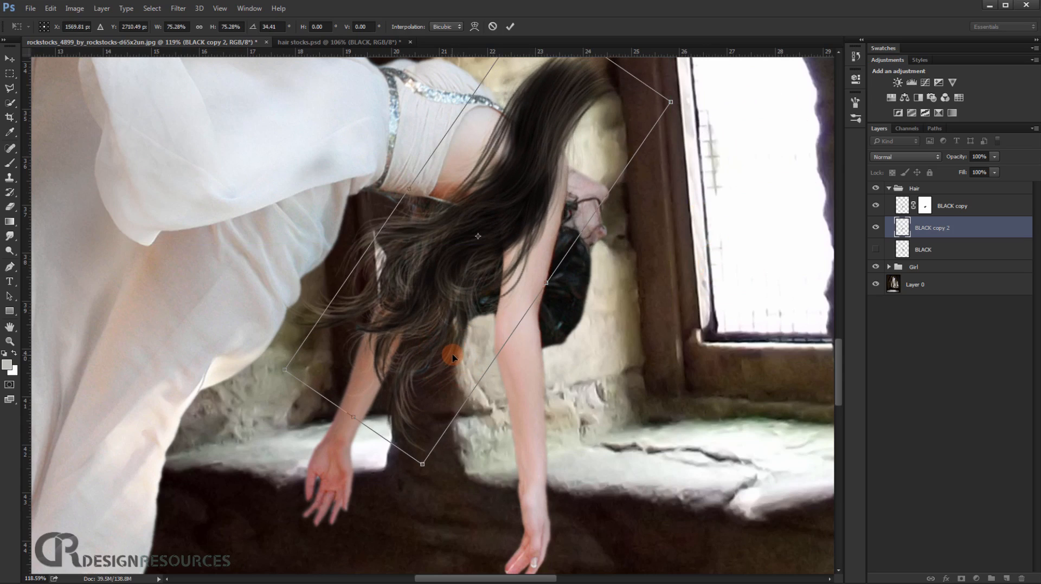
key("Return")
Add a layer mask to BLACK copy 2 and paint away the hair covering the woman's back, shoulder and near arm.
key("b")
scroll(454, 332, "up", 3)
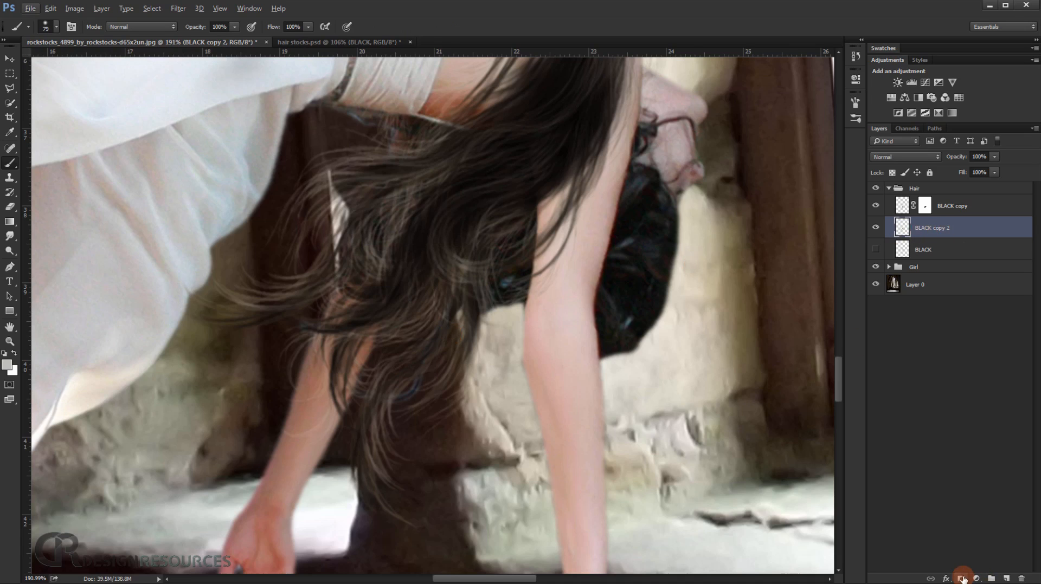
left_click_drag(637, 275, 521, 395)
mouse_move(542, 151)
left_mouse_down()
mouse_move(505, 189)
mouse_move(451, 207)
mouse_move(395, 190)
left_mouse_up()
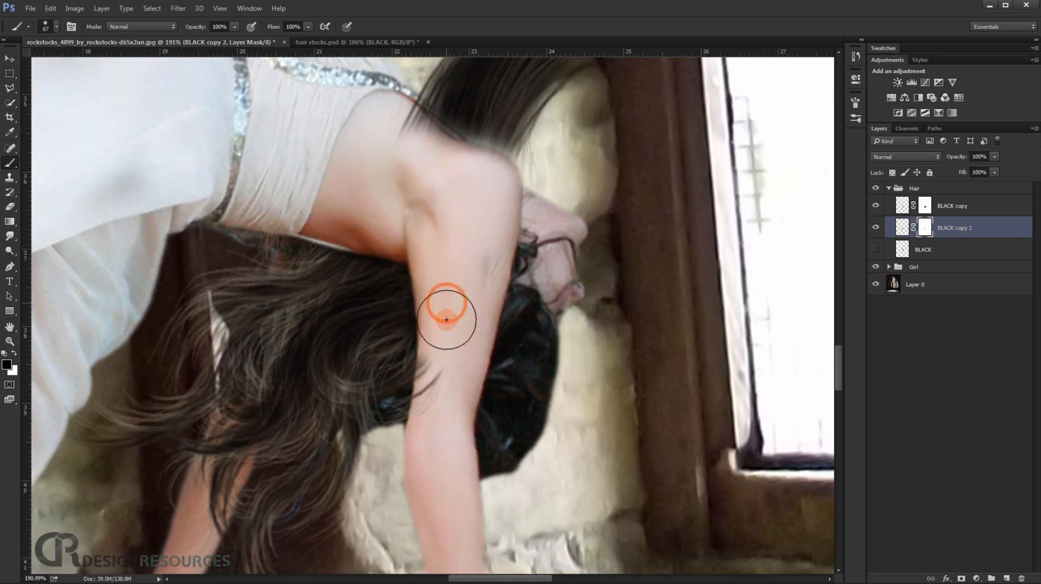
left_click_drag(505, 185, 433, 109)
left_click_drag(487, 135, 421, 254)
left_click_drag(488, 136, 358, 233)
left_click_drag(330, 307, 541, 148)
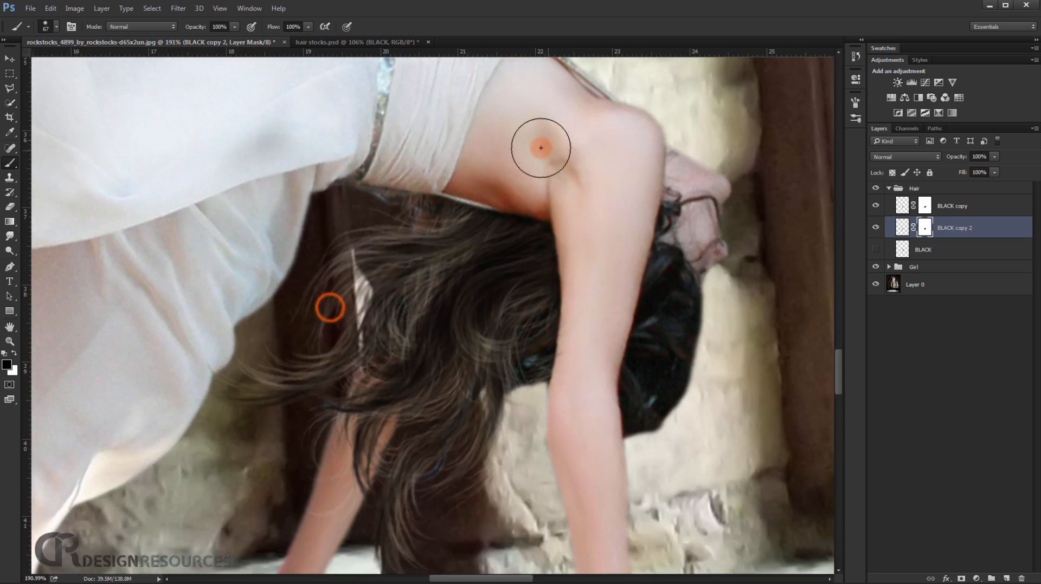
Duplicate the hidden BLACK layer, make this third copy visible and scale it to about 39%.
scroll(588, 358, "down", 4)
left_click_drag(581, 406, 571, 254)
scroll(618, 227, "up", 5)
left_click(970, 249)
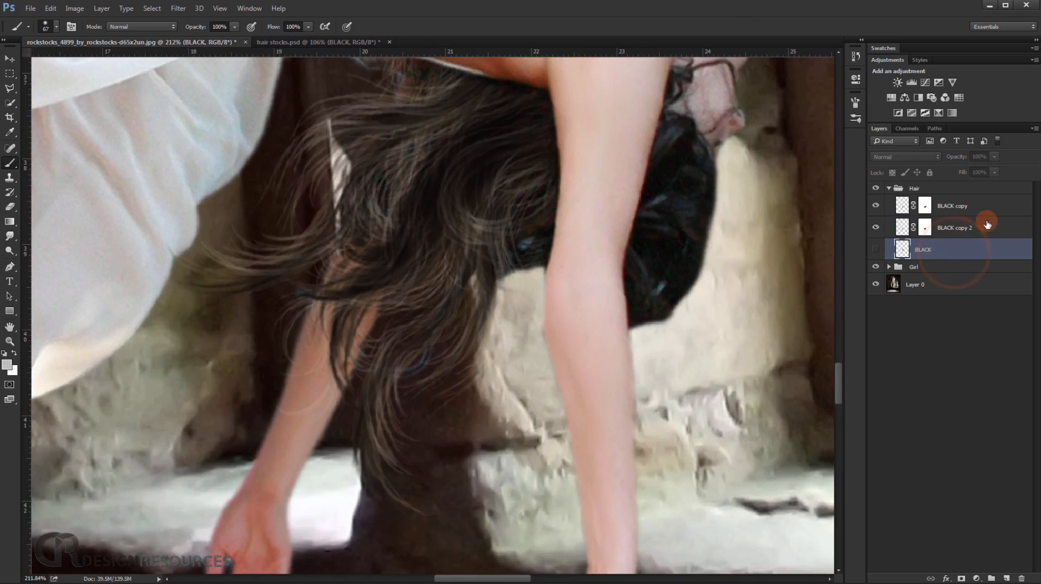
key("ctrl+j")
left_click(875, 249)
key("ctrl+t")
scroll(697, 204, "down", 5)
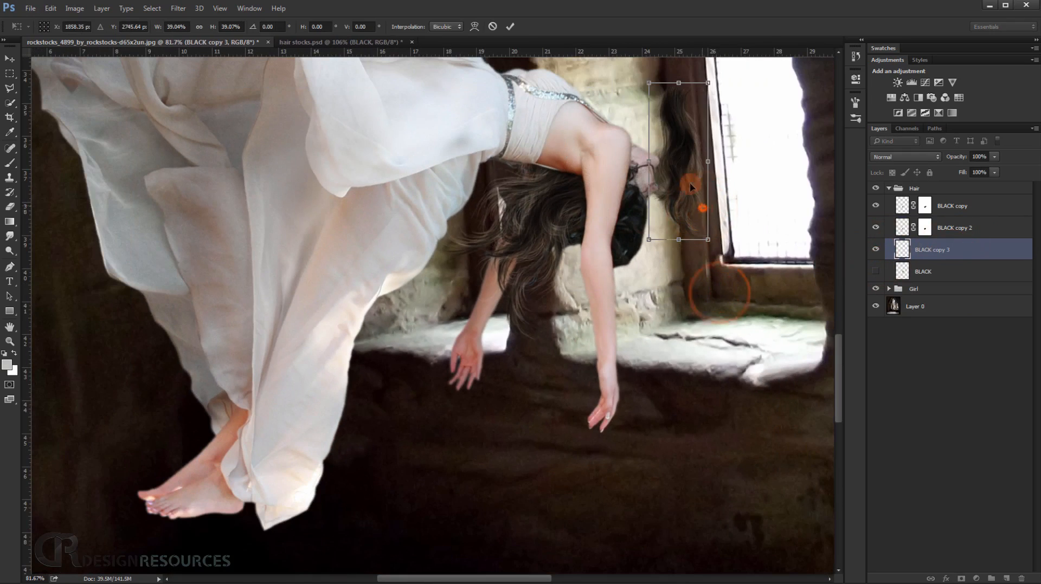
Flip and rotate the third hair copy, place it over the hanging hair beside the near arm and apply the transformation.
left_click_drag(677, 164, 544, 251)
left_click_drag(660, 227, 656, 279)
scroll(520, 302, "up", 5)
left_click_drag(555, 260, 560, 211)
right_click(560, 225)
left_click(606, 378)
mouse_move(770, 204)
left_mouse_down()
mouse_move(703, 308)
mouse_move(692, 239)
left_mouse_up()
left_click_drag(598, 208, 588, 230)
left_click_drag(597, 200, 589, 261)
left_click(704, 227)
key("Return")
Add a layer mask to BLACK copy 3 and paint away the strands overlapping the near arm.
left_click_drag(603, 169, 573, 270)
left_click_drag(947, 249, 936, 203)
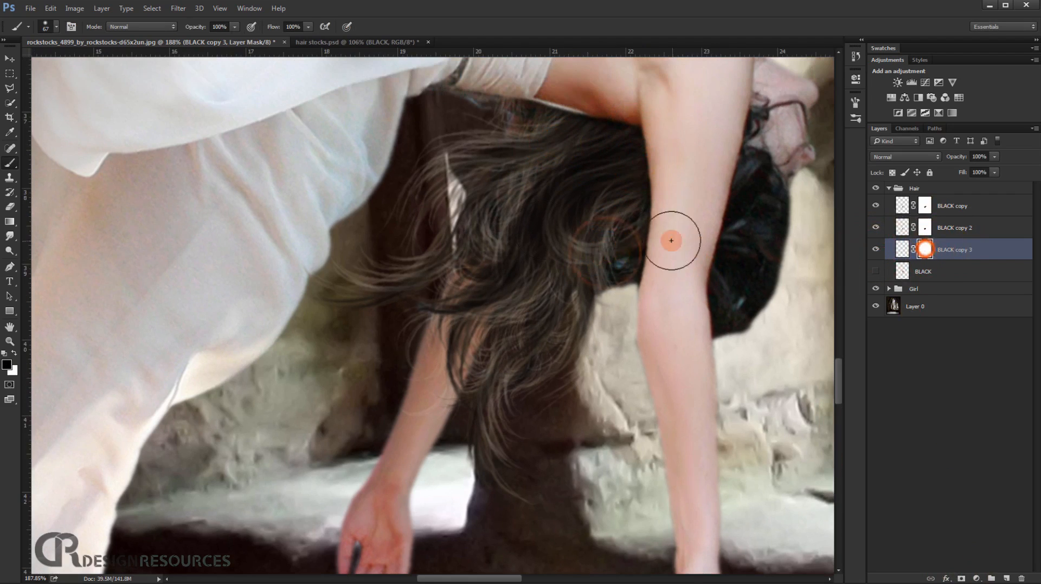
scroll(594, 187, "down", 5)
left_click_drag(542, 221, 480, 271)
scroll(466, 260, "down", 3)
scroll(488, 282, "up", 3)
Duplicate the hidden BLACK layer again, make the fourth copy visible and scale it to about 46%.
left_click(946, 269)
key("ctrl+j")
left_click(875, 271)
key("ctrl+t")
left_click_drag(690, 365, 604, 221)
left_click_drag(591, 135, 483, 308)
Rotate the fourth hair copy to about 23.5°, fit it into the hanging hair beside the near arm and apply the transformation.
left_click_drag(644, 96, 635, 214)
left_click_drag(461, 277, 488, 290)
left_click_drag(753, 106, 633, 172)
left_click_drag(518, 259, 510, 266)
left_click_drag(688, 143, 686, 141)
left_click_drag(623, 145, 620, 143)
left_click_drag(524, 266, 517, 263)
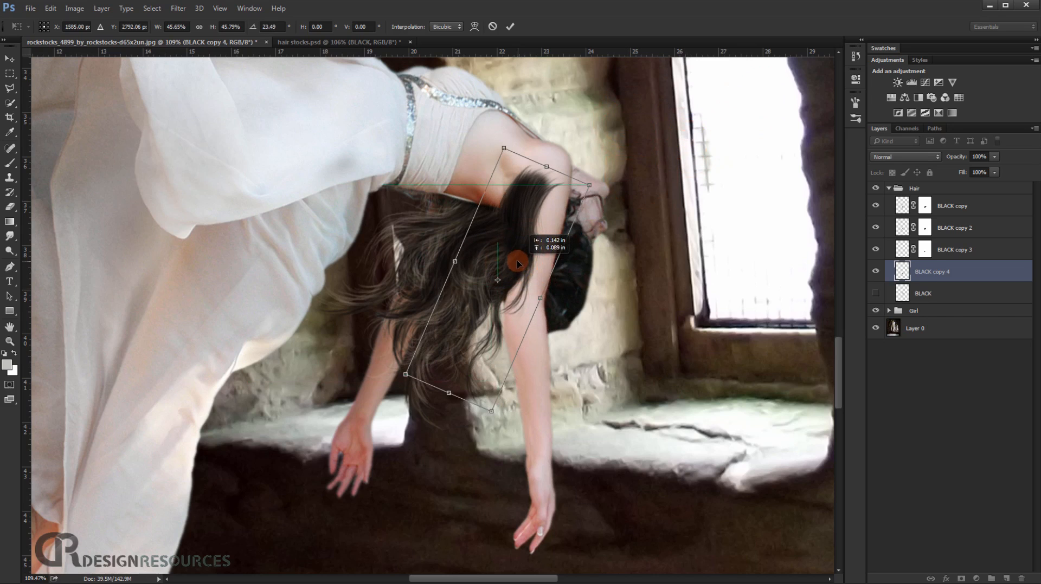
left_click_drag(514, 299, 514, 300)
key("Return")
Add a layer mask to BLACK copy 4 and paint away the hair covering the shoulder and near arm.
scroll(423, 147, "up", 4)
left_click(962, 579)
mouse_move(620, 213)
left_mouse_down()
mouse_move(611, 325)
mouse_move(589, 402)
left_mouse_up()
scroll(610, 371, "up", 5)
left_click_drag(590, 402, 557, 398)
left_click_drag(559, 360, 542, 447)
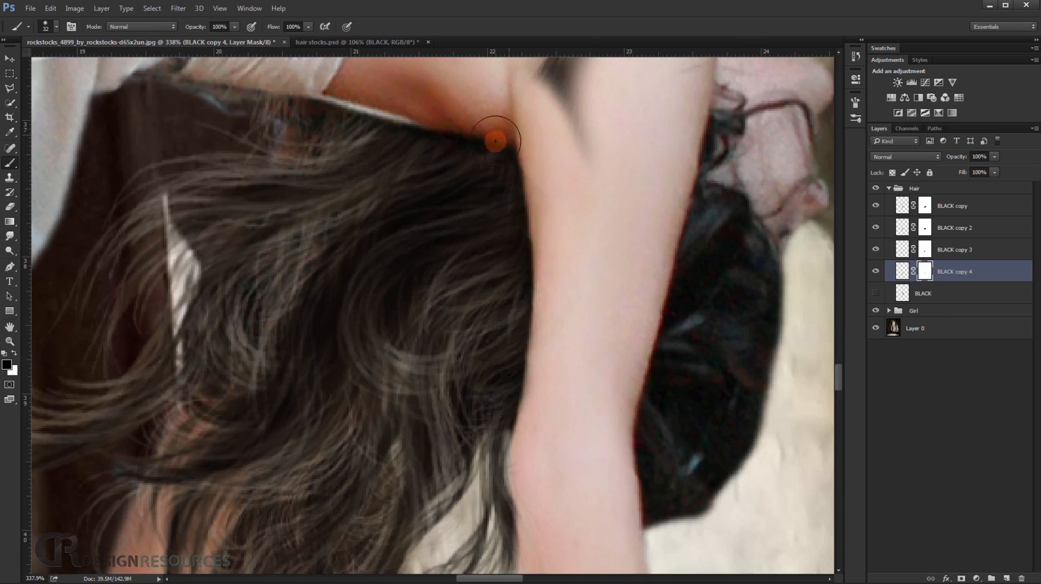
left_click_drag(555, 153, 523, 235)
scroll(566, 252, "down", 5)
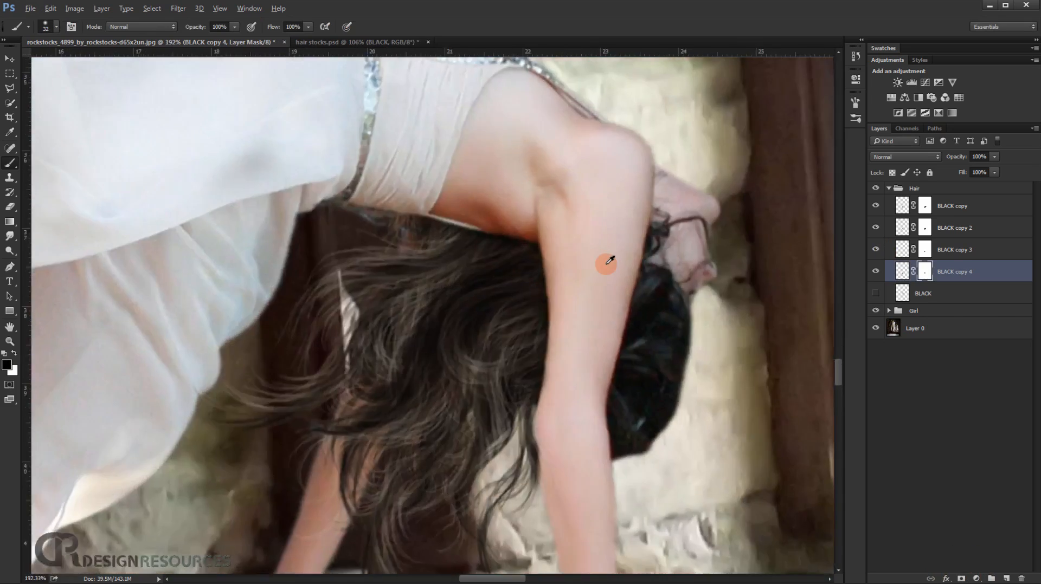
scroll(515, 248, "up", 2)
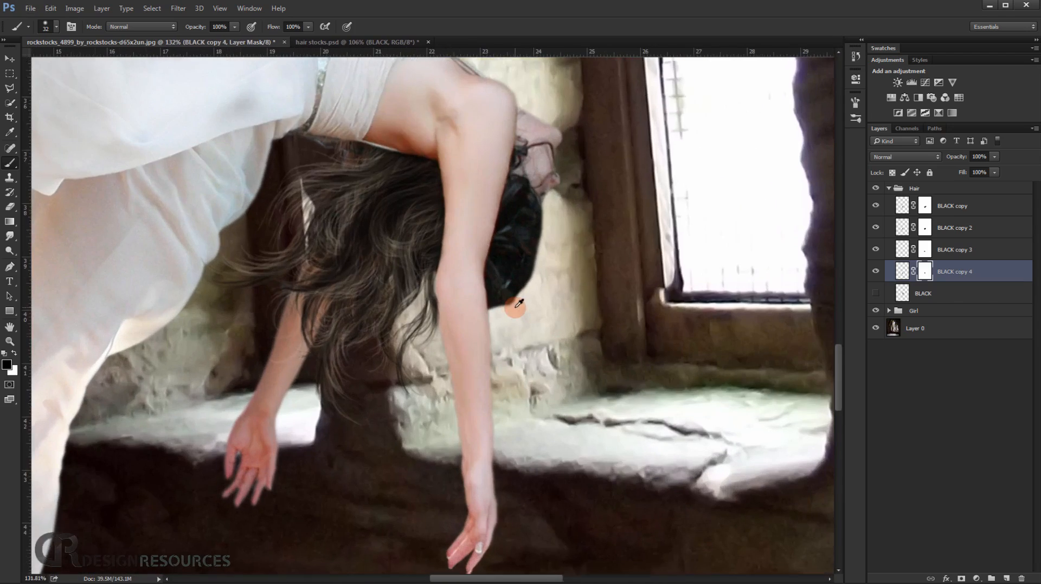
Duplicate the hidden BLACK layer to make a fifth hair copy.
left_click(903, 293)
key("ctrl+j")
key("ctrl+t")
scroll(543, 265, "down", 2)
left_click_drag(632, 335, 581, 205)
left_click_drag(570, 81, 548, 320)
right_click(567, 234)
left_click(583, 378)
scroll(536, 253, "up", 5)
key("Escape")
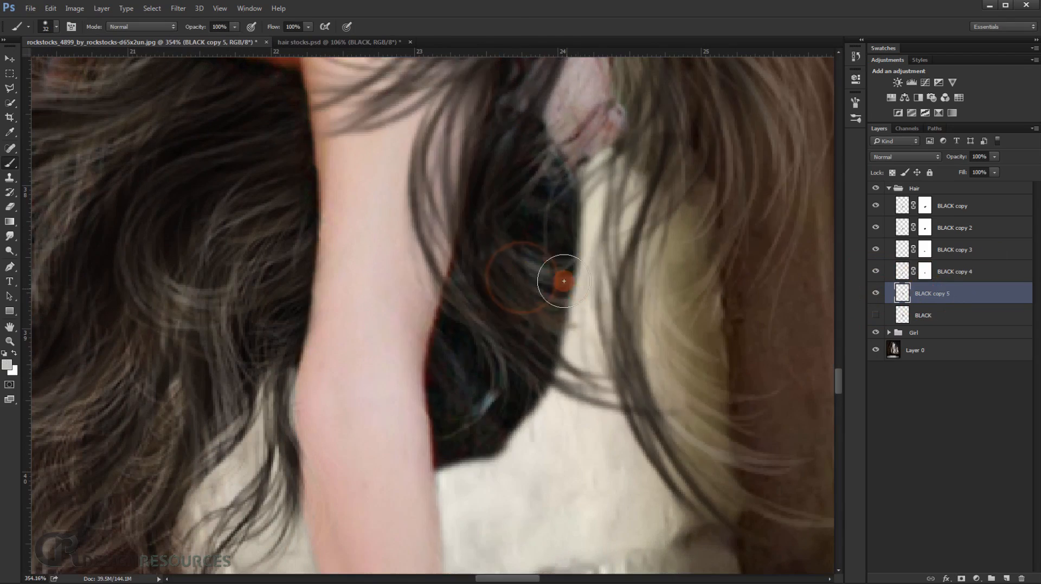
Scale down and flip the fifth hair copy, and move it over the dark hair bun behind the near arm.
scroll(558, 281, "down", 4)
left_click_drag(600, 143, 562, 339)
scroll(562, 339, "down", 2)
key("ctrl+t")
left_click_drag(589, 63, 556, 148)
right_click(518, 222)
left_click(554, 366)
left_click_drag(529, 197, 491, 424)
scroll(505, 390, "up", 5)
left_click_drag(579, 339, 531, 382)
Align the fifth hair copy so it hangs straight down from the head behind the near arm, and apply the transformation.
left_click_drag(507, 469, 532, 253)
scroll(515, 427, "down", 2)
scroll(532, 253, "up", 4)
left_click_drag(532, 253, 519, 234)
left_click_drag(627, 107, 573, 156)
left_click_drag(536, 291, 562, 221)
left_click_drag(573, 399, 556, 270)
left_click_drag(680, 472, 678, 473)
left_click_drag(529, 287, 495, 477)
mouse_move(466, 169)
left_mouse_down()
mouse_move(471, 180)
mouse_move(466, 169)
left_mouse_up()
key("Return")
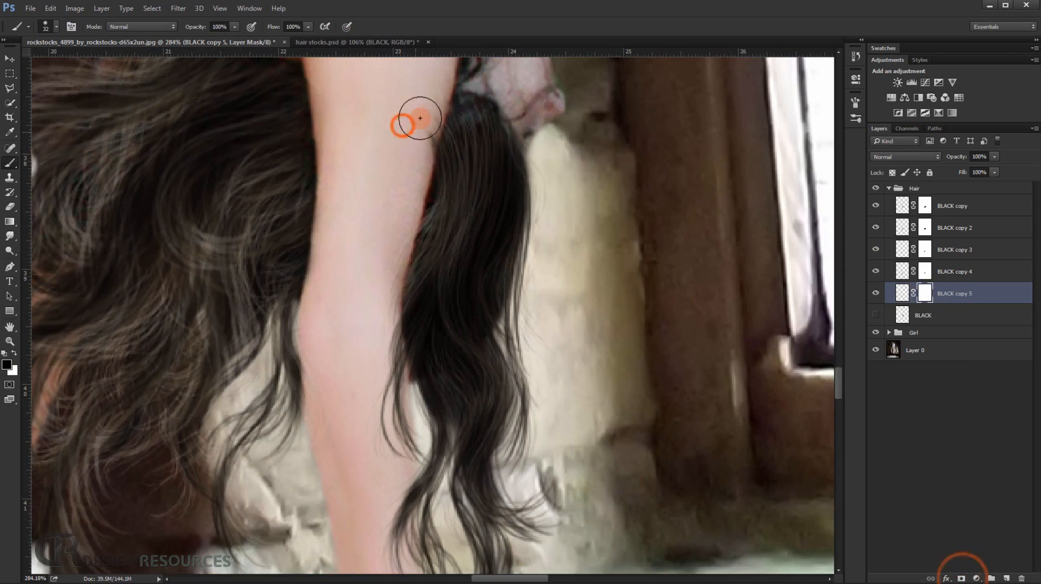
Add a layer mask to BLACK copy 5 and paint away the strands overlapping the near arm.
left_click_drag(382, 310, 390, 374)
mouse_move(386, 348)
left_mouse_down()
mouse_move(393, 215)
mouse_move(407, 193)
left_mouse_up()
mouse_move(402, 235)
left_mouse_down()
mouse_move(414, 262)
mouse_move(395, 190)
left_mouse_up()
mouse_move(383, 163)
left_mouse_down()
mouse_move(365, 293)
mouse_move(351, 317)
left_mouse_up()
left_click_drag(426, 112, 521, 101)
Set the brush opacity to 47% and softly blend the upper end of BLACK copy 5 into the original hair.
left_click_drag(193, 27, 164, 27)
left_click_drag(420, 125, 410, 201)
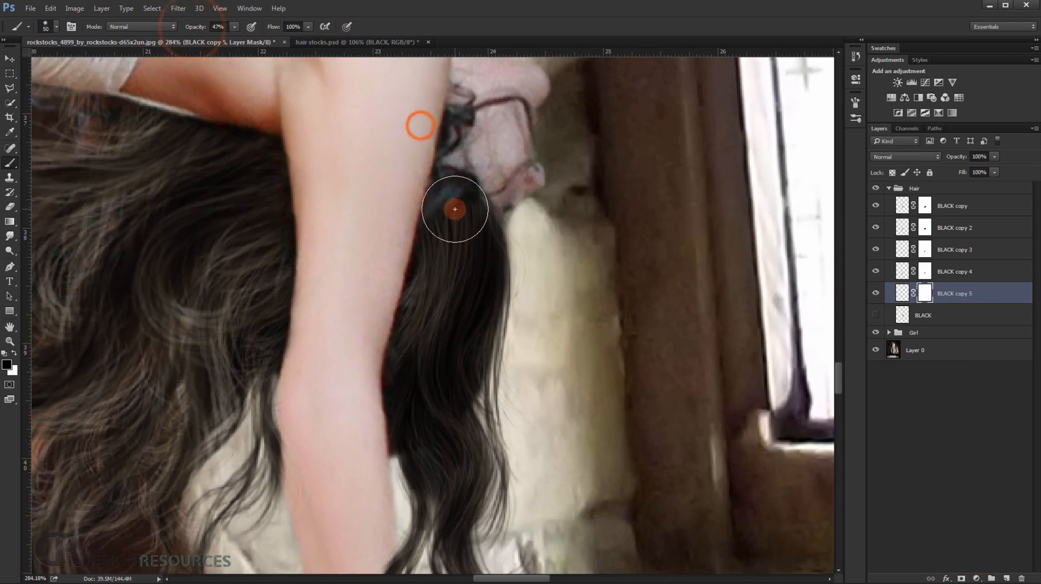
left_click_drag(555, 180, 510, 271)
left_click_drag(488, 221, 596, 240)
Duplicate the hidden BLACK layer for a sixth hair copy, make it visible and start a free transform on it.
left_click(971, 319)
key("ctrl+j")
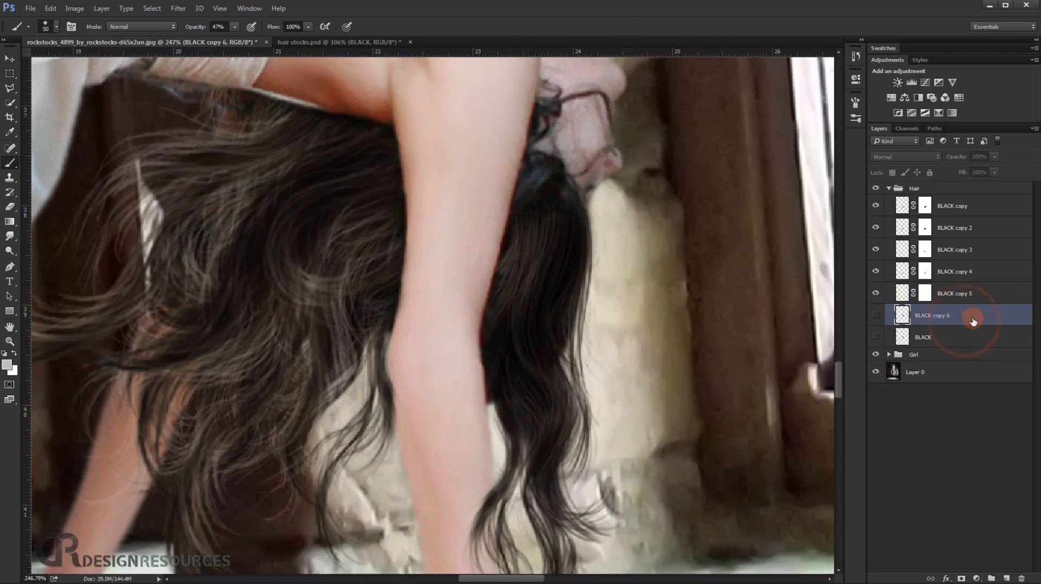
left_click(876, 315)
key("ctrl+t")
Scale the sixth hair copy to about 48%, rotate and flip it, and lay it across the shoulder and hanging hair.
left_click_drag(754, 327, 719, 327)
left_click_drag(779, 405, 715, 235)
left_click_drag(689, 170, 632, 237)
right_click(617, 237)
left_click(670, 380)
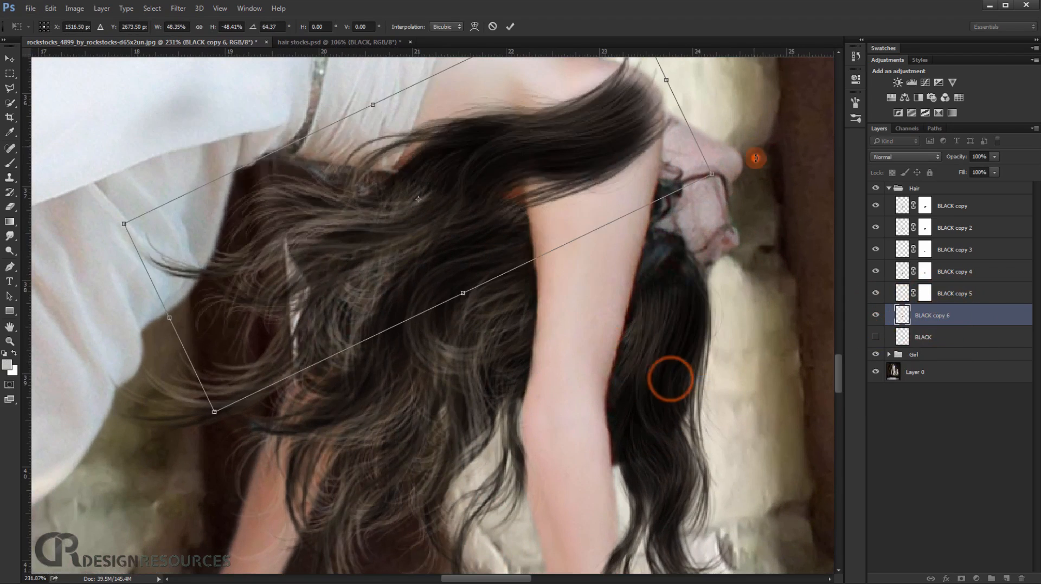
Rotate the sixth hair copy to about -111° and shift it over the near upper arm and hanging hair.
left_click_drag(757, 158, 746, 288)
left_click_drag(673, 241, 677, 207)
left_click_drag(791, 217, 736, 118)
left_click(840, 191)
left_click_drag(667, 372, 608, 365)
left_click_drag(597, 407, 511, 235)
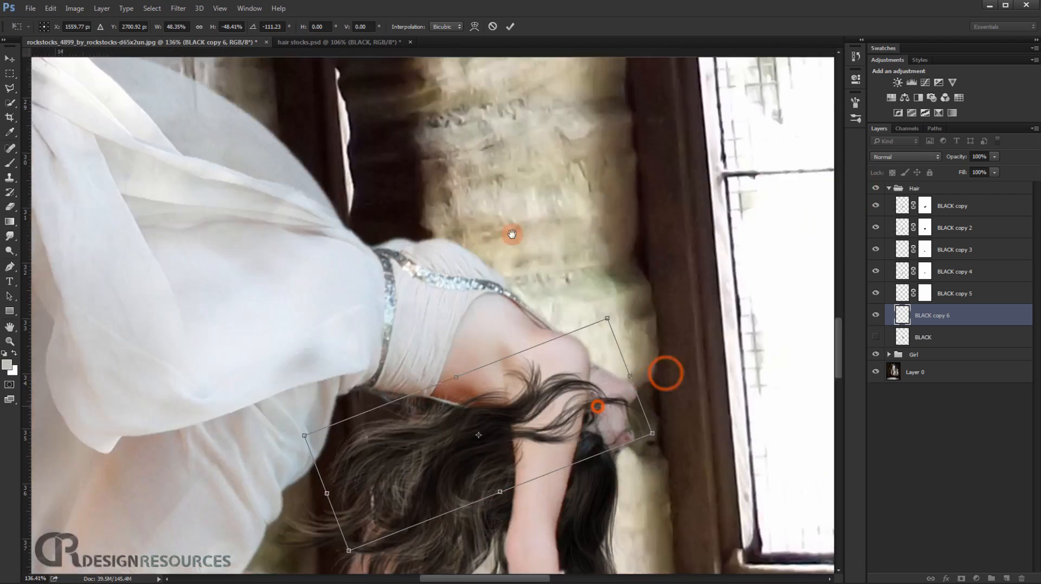
Rotate the sixth hair copy to about -130°, place its strands across the near arm toward the head and apply the transformation.
left_click_drag(560, 365, 599, 365)
left_click_drag(564, 360, 495, 258)
left_click_drag(709, 253, 698, 216)
left_click_drag(389, 289, 396, 320)
left_click_drag(663, 274, 640, 203)
left_click_drag(347, 311, 367, 348)
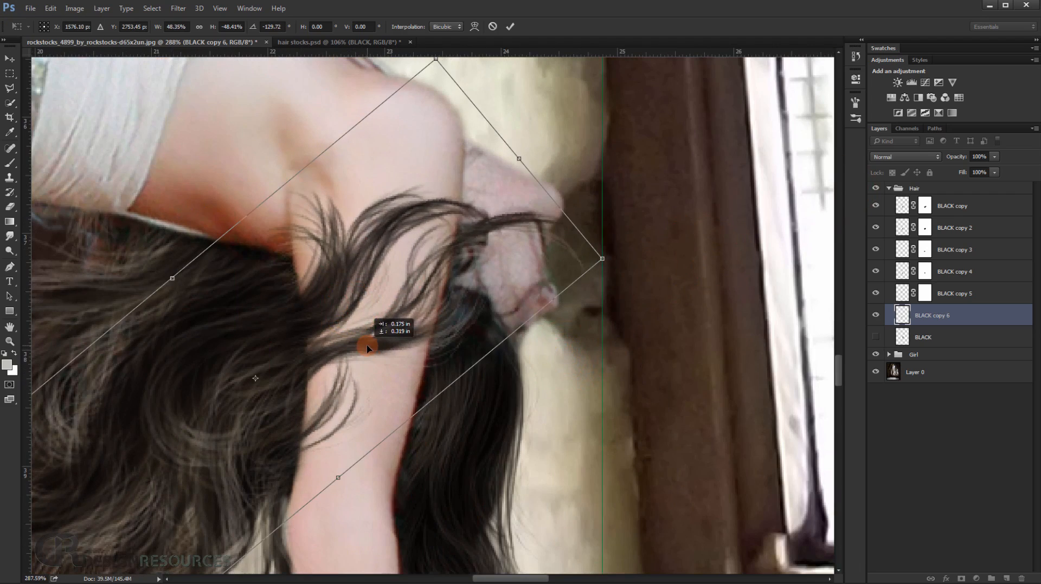
key("Return")
Add a layer mask to BLACK copy 6 and paint away the strands covering the near arm.
key("b")
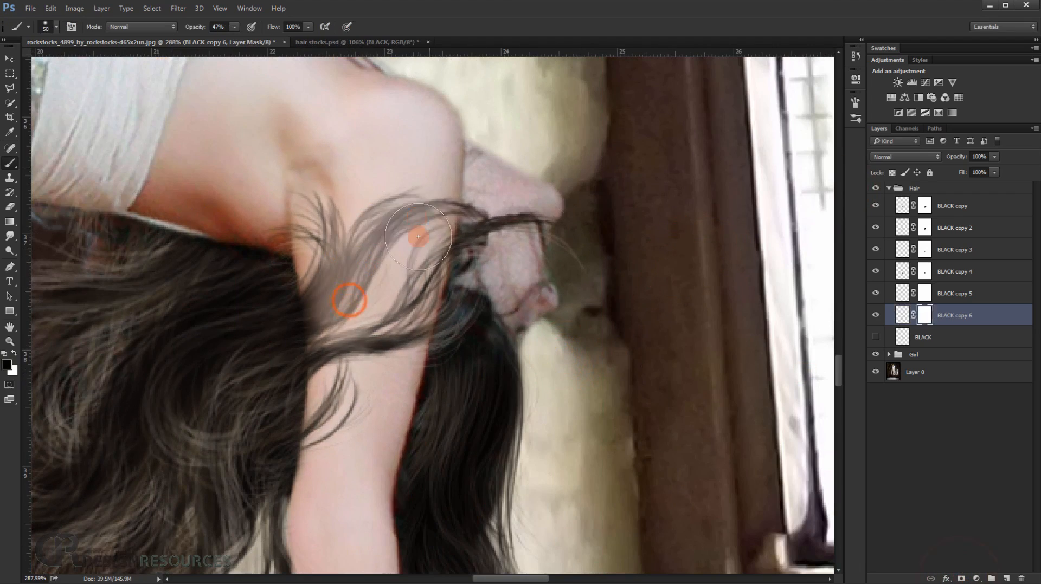
mouse_move(429, 193)
left_mouse_down()
mouse_move(406, 347)
mouse_move(450, 353)
left_mouse_up()
left_click_drag(290, 341, 246, 375)
mouse_move(241, 293)
left_mouse_down()
mouse_move(265, 285)
mouse_move(307, 300)
left_mouse_up()
left_click_drag(476, 304, 458, 317)
left_click_drag(465, 458, 319, 382)
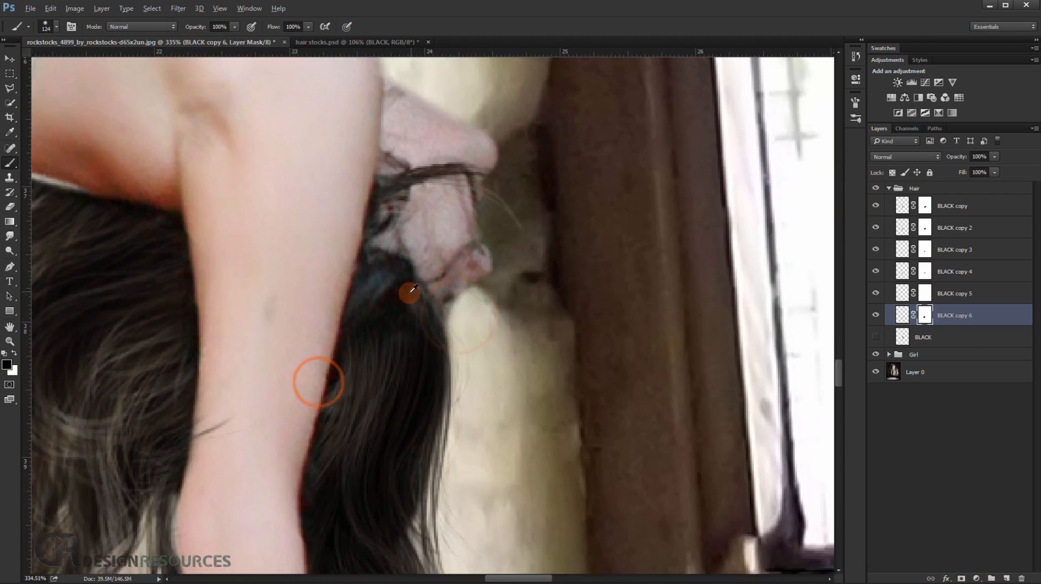
Duplicate the BLACK hair layer, make the copy visible and scale it down near the woman's head.
left_click(935, 335)
key("ctrl+j")
left_click(875, 338)
left_click_drag(558, 344, 485, 343)
key("ctrl+t")
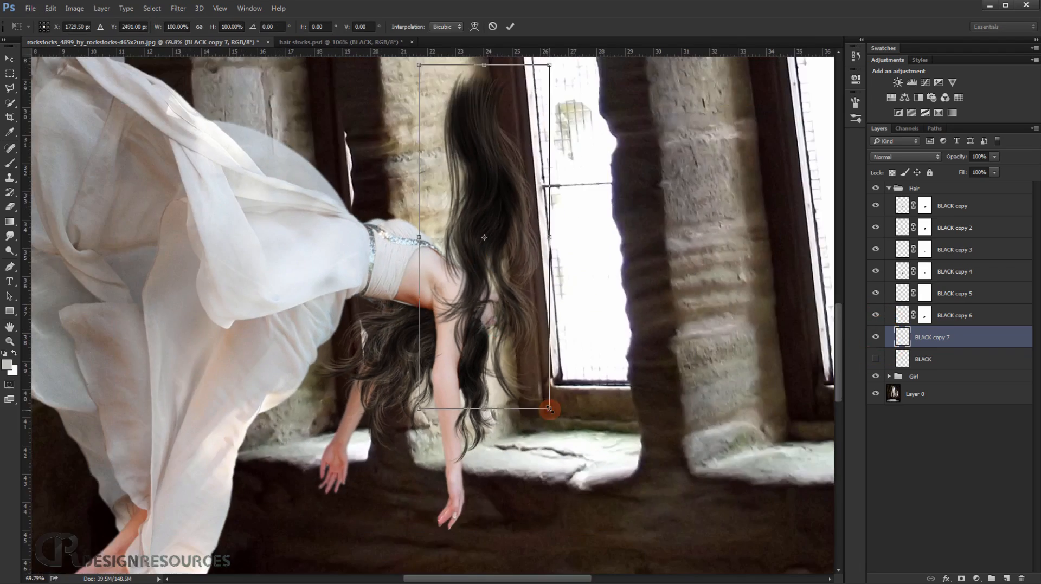
left_click_drag(549, 410, 508, 306)
left_click_drag(488, 318, 529, 309)
Rotate BLACK copy 7 and move it over the hanging hair.
left_click_drag(504, 206, 474, 501)
left_click_drag(424, 352, 462, 239)
left_click_drag(611, 168, 358, 234)
left_click_drag(653, 344, 522, 274)
left_click_drag(680, 242, 660, 166)
left_click_drag(459, 272, 487, 271)
left_click_drag(527, 209, 540, 249)
Flip and rotate BLACK copy 7 to follow the hair hanging behind the near arm, and apply the transformation.
right_click(564, 230)
left_click(602, 373)
left_click_drag(730, 275, 266, 496)
right_click(444, 295)
left_click(509, 440)
left_click_drag(678, 267, 253, 504)
left_click_drag(475, 286, 464, 296)
left_click_drag(808, 216, 809, 271)
mouse_move(419, 342)
left_mouse_down()
mouse_move(402, 313)
mouse_move(460, 251)
left_mouse_up()
key("Return")
Add a layer mask to BLACK copy 7, and paint away the stray strand over the near arm on BLACK copy 6's mask.
scroll(419, 265, "down", 6)
right_click(348, 269, "alt")
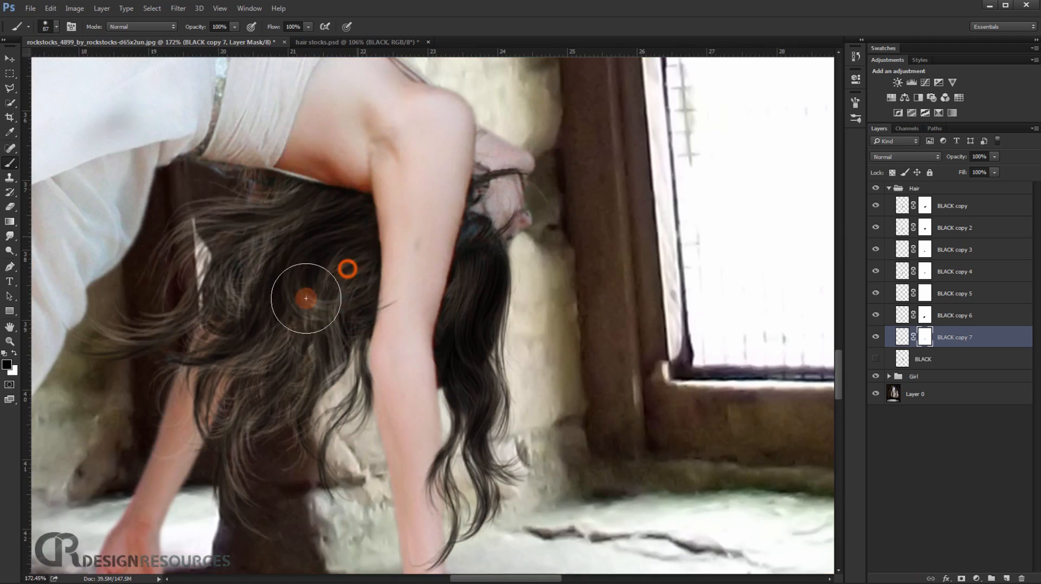
left_click(874, 339)
left_click(924, 315)
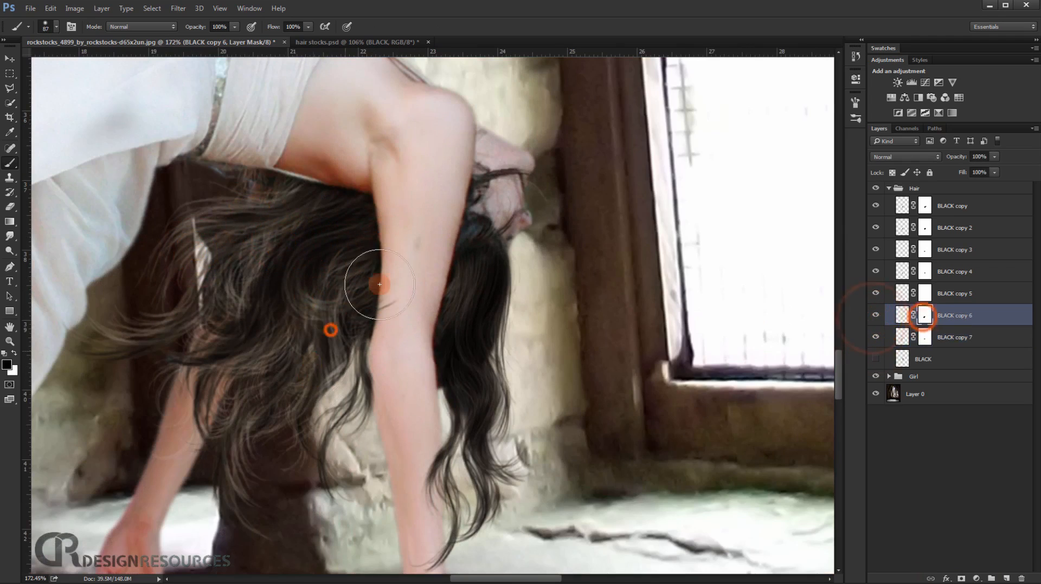
scroll(428, 325, "up", 3)
scroll(613, 222, "down", 4)
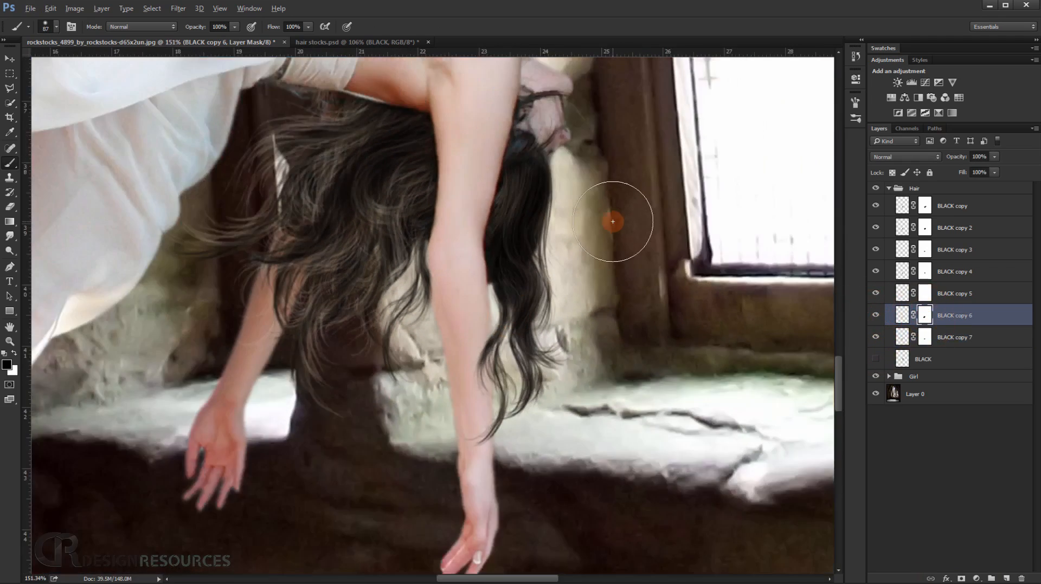
left_click_drag(499, 268, 475, 300)
Duplicate the BLACK layer again, show the copy and shrink it toward the lower hair beside the near arm.
left_click(952, 361)
key("ctrl+j")
left_click(878, 360)
left_click(933, 361)
key("ctrl+t")
scroll(715, 287, "down", 4)
left_click_drag(679, 334, 618, 188)
left_click_drag(607, 135, 584, 363)
scroll(577, 316, "up", 5)
Scale BLACK copy 8 to about 19%, flip it, rotate it to about -10.7° over the lower hair beside the near arm, and apply.
left_click_drag(642, 197, 628, 239)
mouse_move(573, 321)
left_mouse_down()
mouse_move(581, 276)
mouse_move(461, 325)
mouse_move(571, 319)
left_mouse_up()
left_click_drag(620, 246, 606, 277)
left_click_drag(560, 348, 578, 314)
right_click(581, 289)
left_click(610, 442)
left_click_drag(662, 371, 674, 355)
left_click_drag(565, 353, 565, 386)
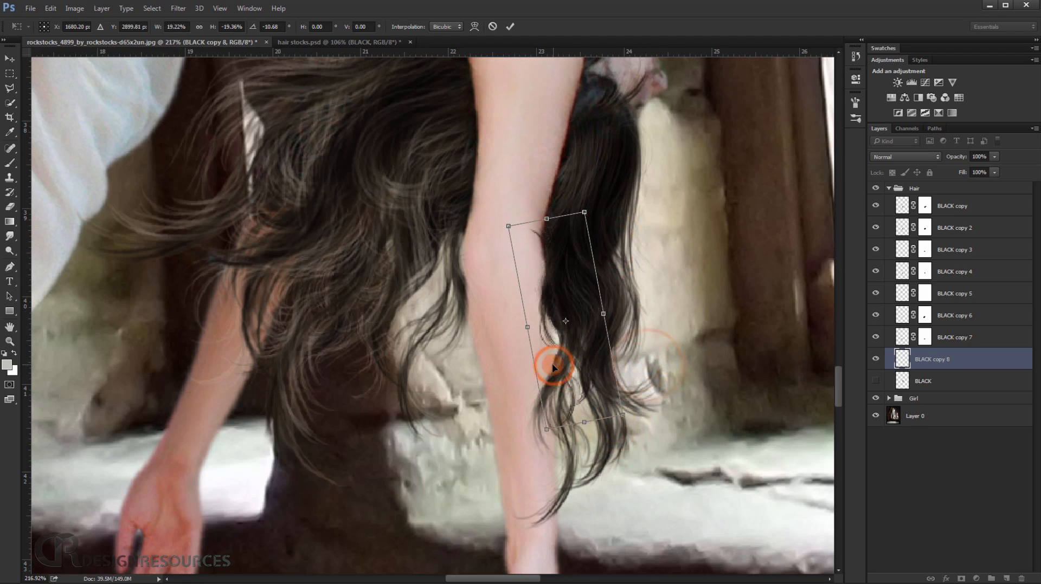
key("Return")
Add a layer mask to BLACK copy 8 and paint away its strands along the edge of the near arm.
scroll(576, 363, "up", 5)
left_click(959, 576)
left_click_drag(561, 219, 516, 304)
left_click_drag(492, 213, 469, 190)
left_click_drag(482, 131, 469, 171)
left_click_drag(457, 187, 442, 229)
scroll(444, 230, "down", 5)
left_click_drag(506, 246, 486, 340)
scroll(493, 335, "down", 3)
scroll(496, 334, "down", 3)
scroll(461, 329, "up", 8)
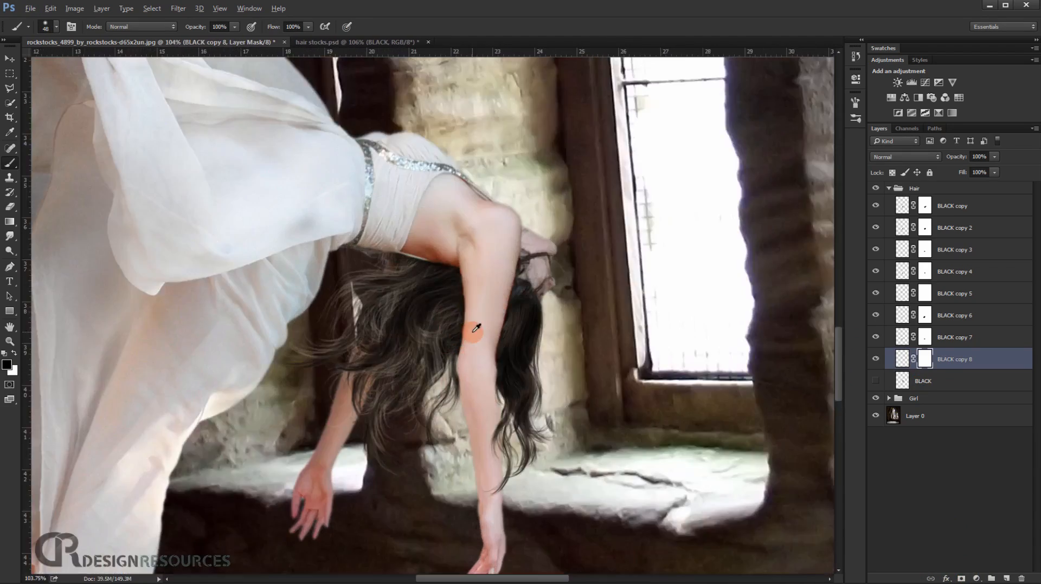
left_click_drag(483, 440, 490, 329)
scroll(490, 330, "down", 5)
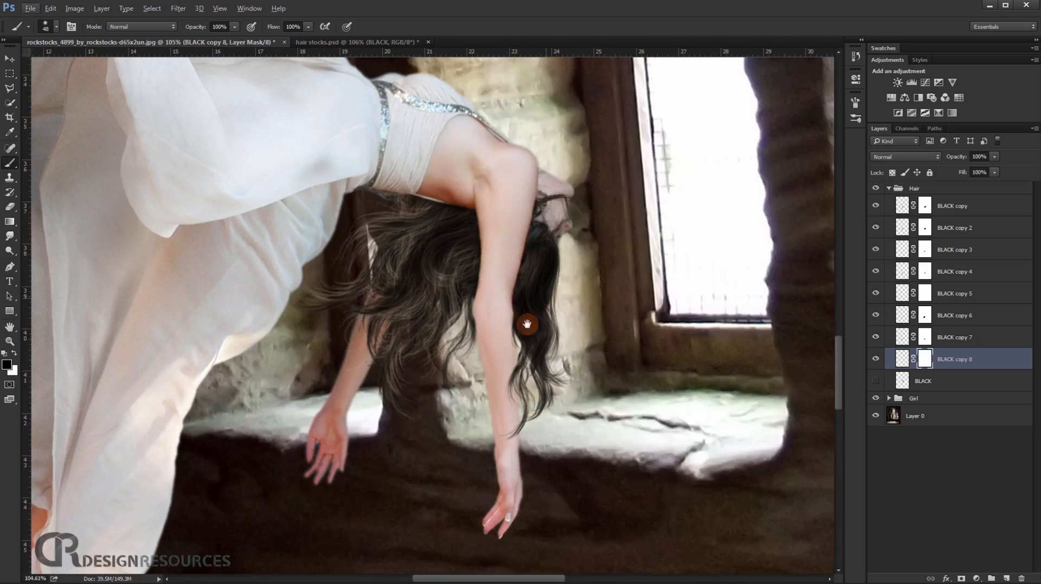
scroll(527, 325, "up", 1)
Add a Hue/Saturation adjustment layer at the top of the Hair group with Lightness -32.
left_click(940, 188)
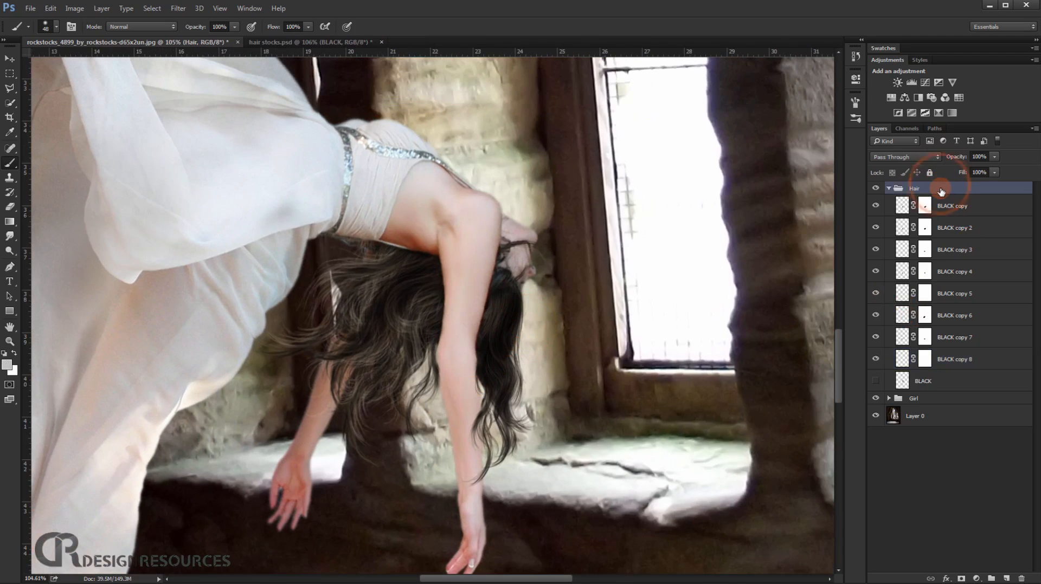
scroll(422, 307, "up", 3)
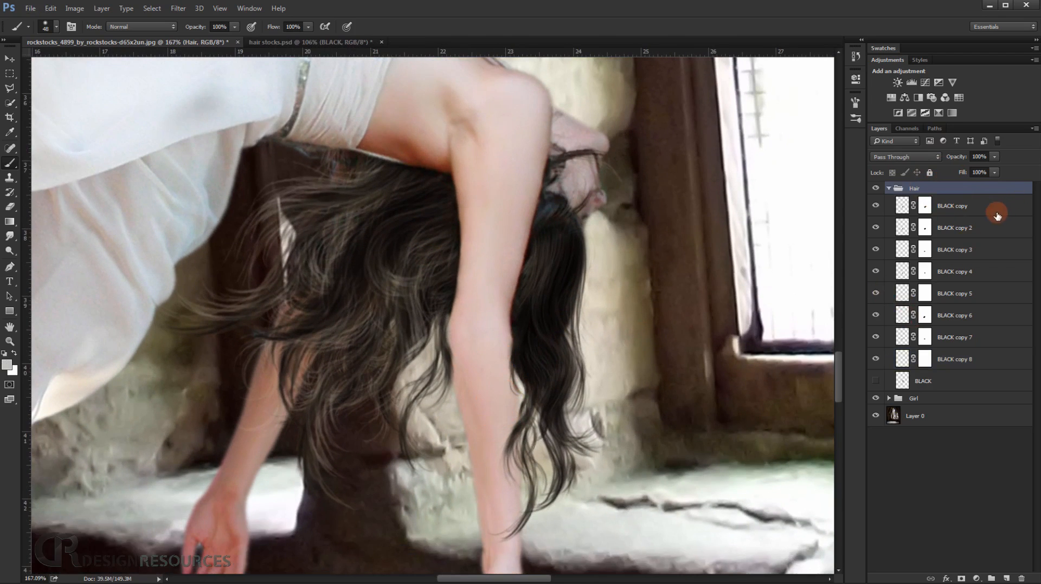
scroll(562, 163, "up", 5)
scroll(563, 161, "down", 5)
left_click_drag(520, 134, 512, 214)
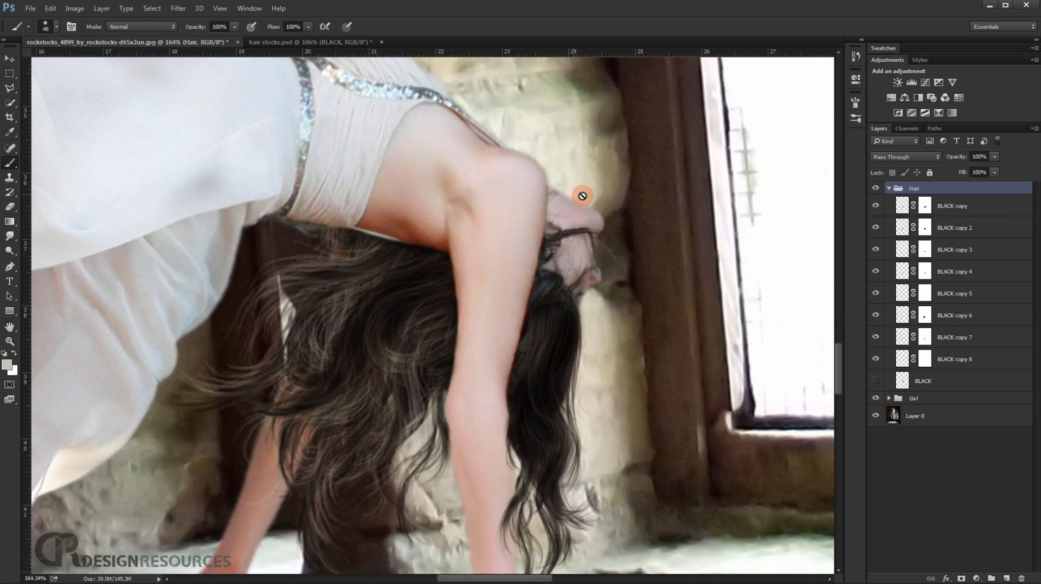
left_click_drag(548, 295, 553, 219)
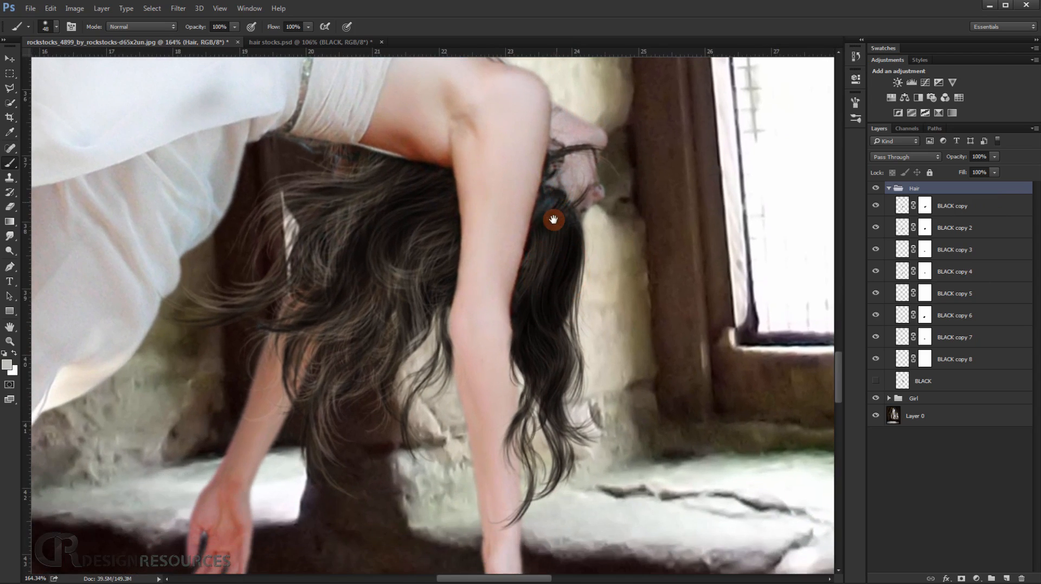
left_click_drag(479, 286, 522, 259)
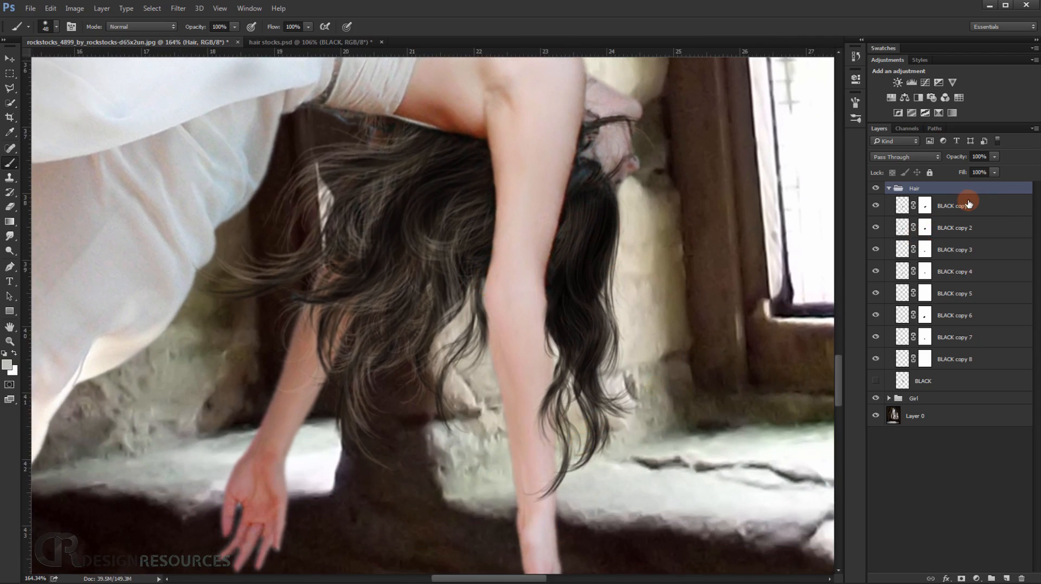
left_click(977, 579)
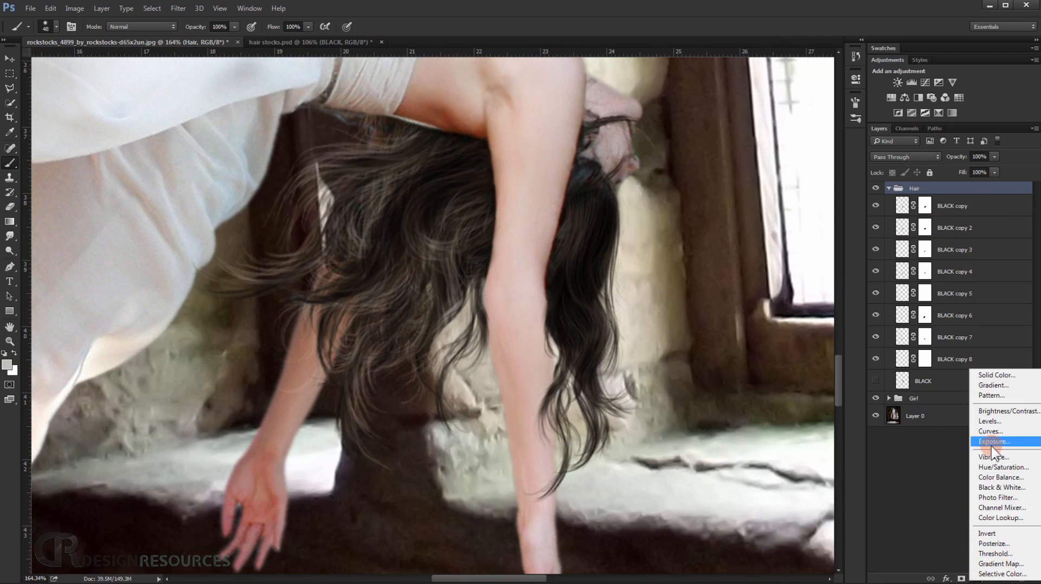
left_click(1008, 467)
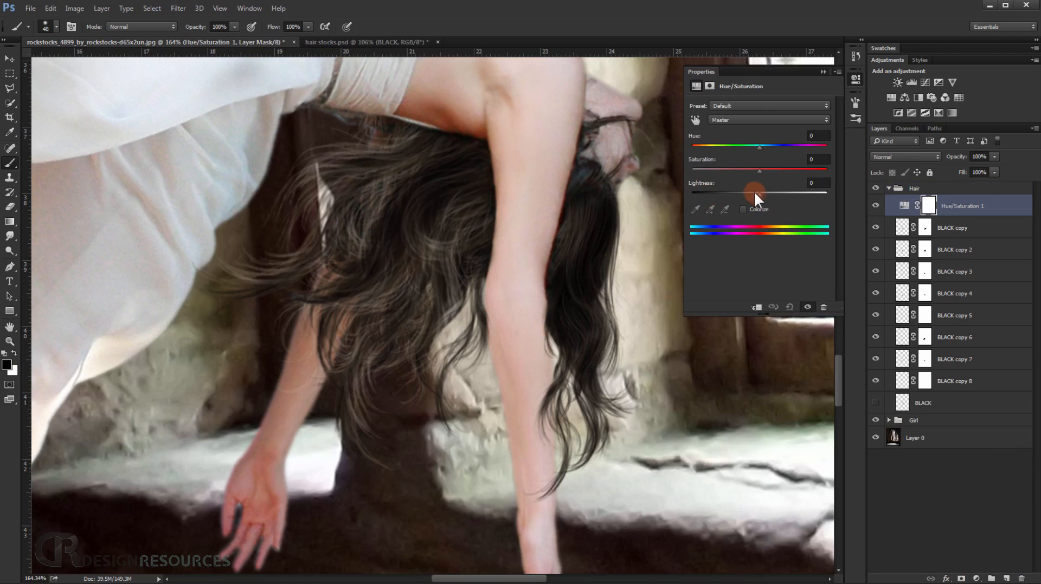
left_click_drag(757, 197, 736, 197)
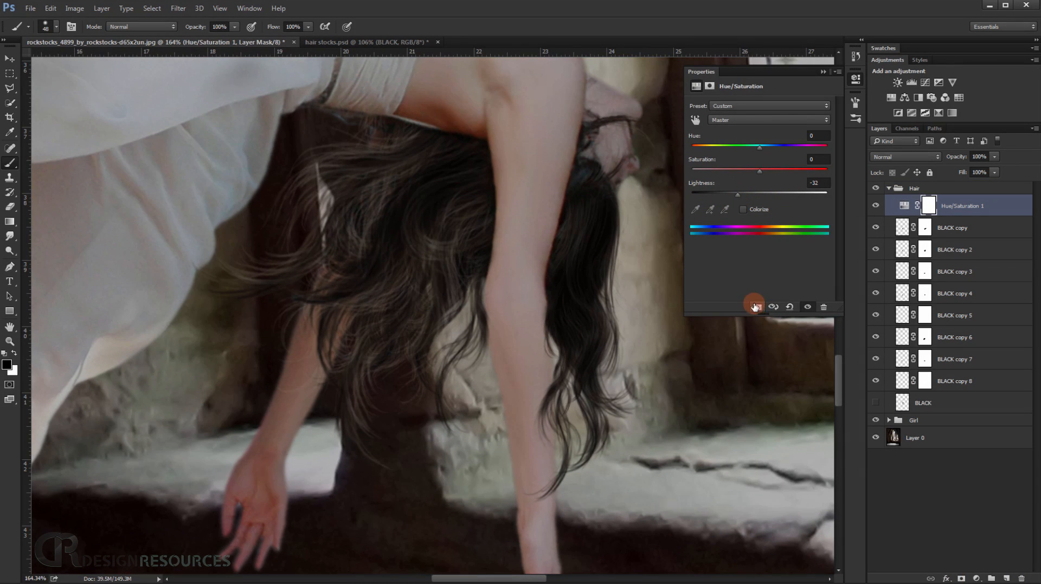
Move the Hue/Saturation layer above the Hair group, clip it to the group, and lower its lightness further for near-black hair.
left_click_drag(943, 206, 937, 183)
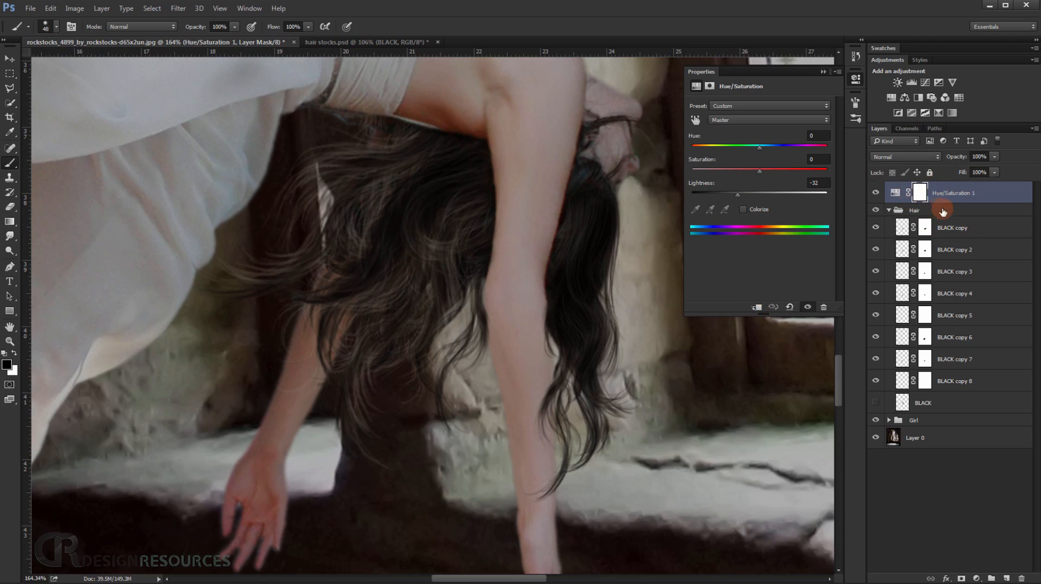
left_click(759, 307)
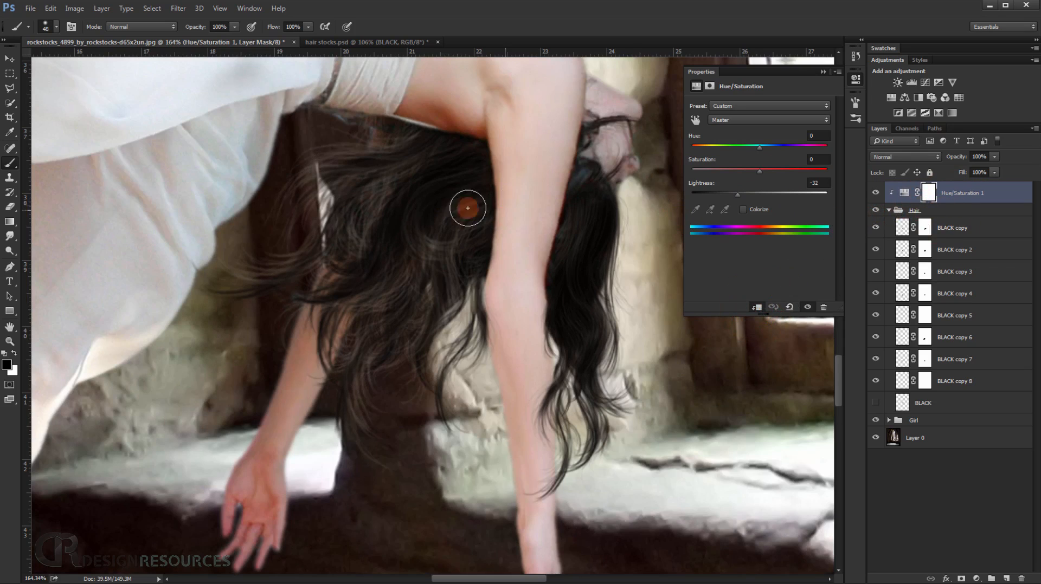
left_click_drag(733, 195, 711, 191)
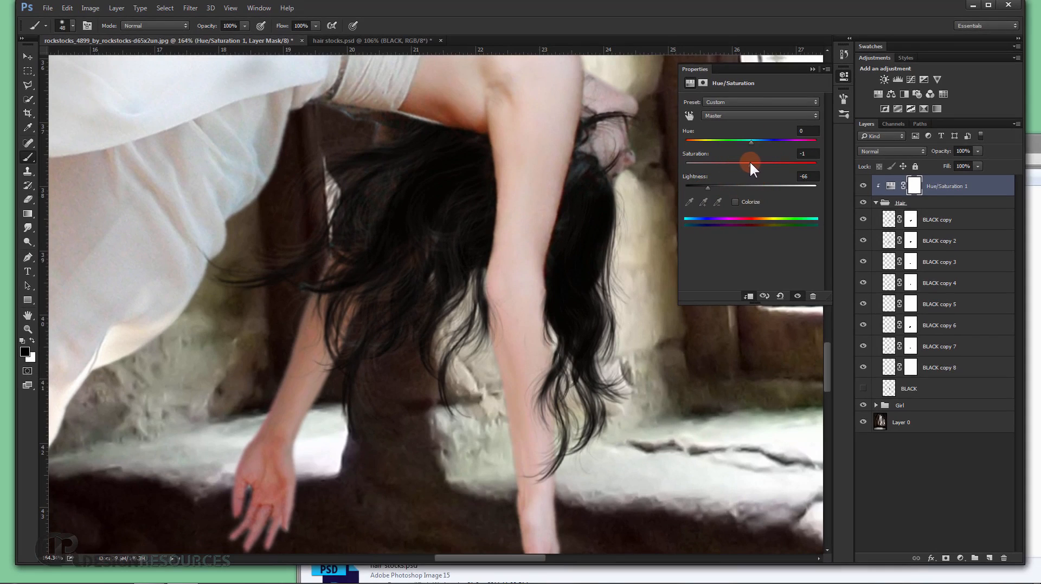
left_click_drag(704, 191, 713, 188)
left_click(813, 69)
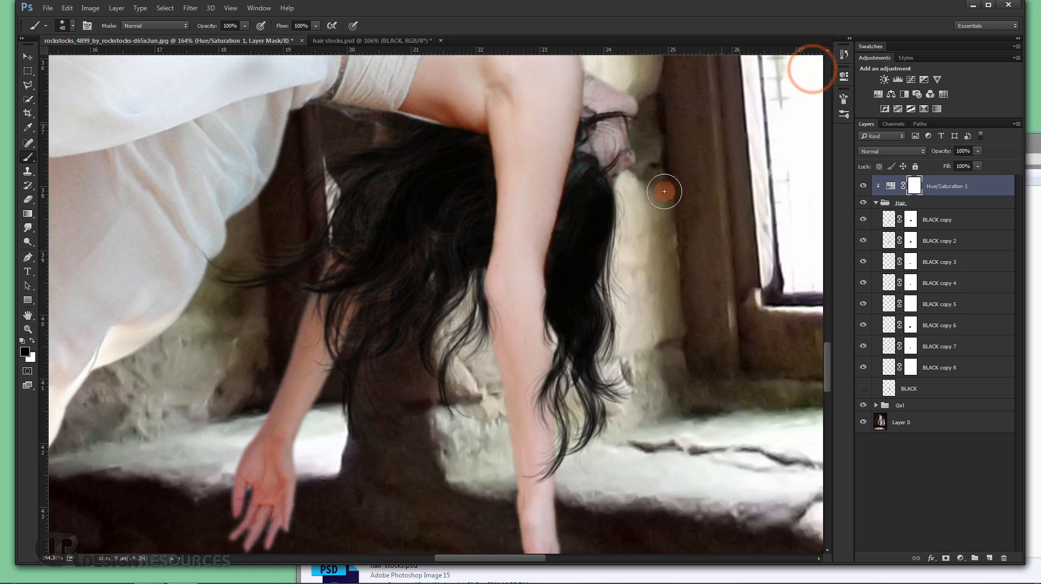
Group the Hue/Saturation layer and the collapsed Hair group together in a new group named Hair.
scroll(663, 212, "down", 5)
scroll(663, 255, "up", 1)
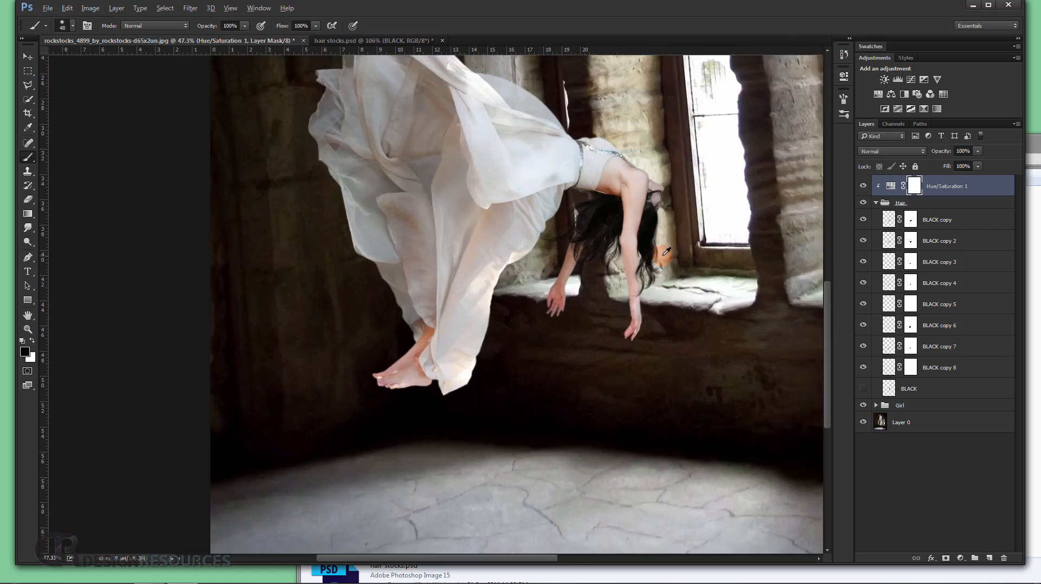
scroll(662, 254, "up", 5)
left_click_drag(644, 220, 577, 314)
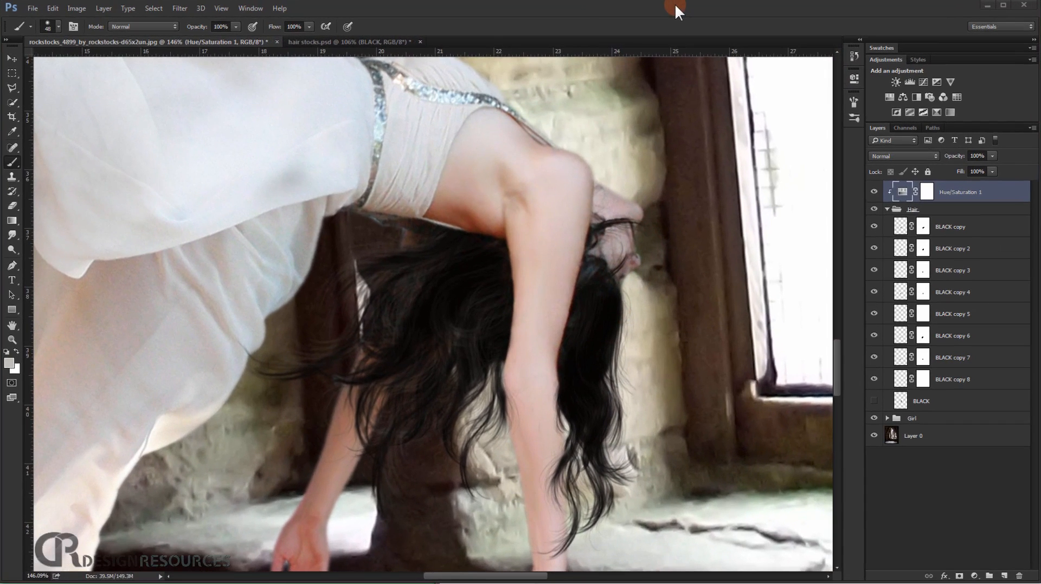
key("ctrl+0")
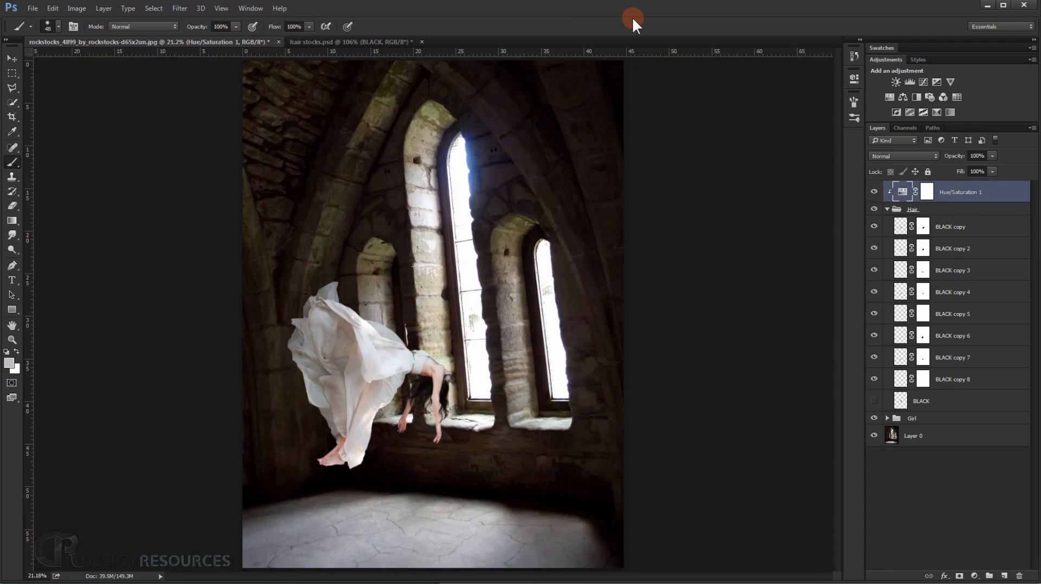
scroll(413, 385, "up", 3)
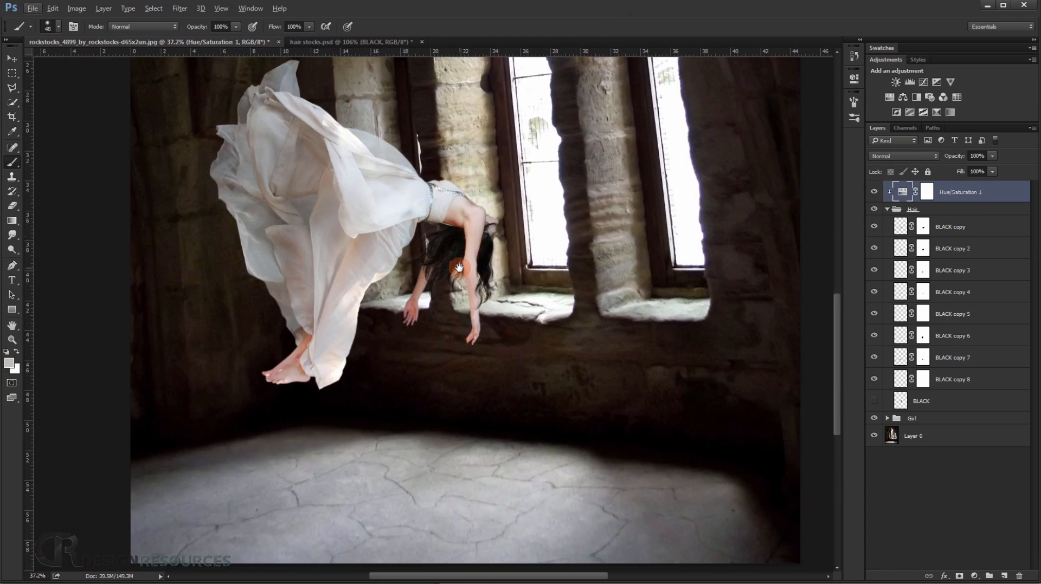
left_click(888, 210)
left_click(944, 209, "shift")
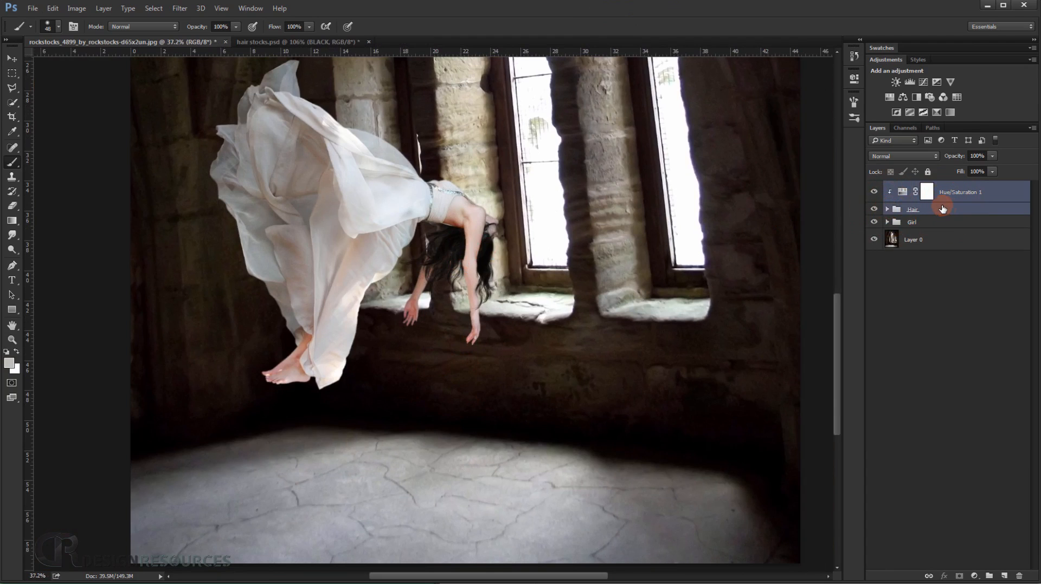
key("ctrl+g")
double_click(914, 188)
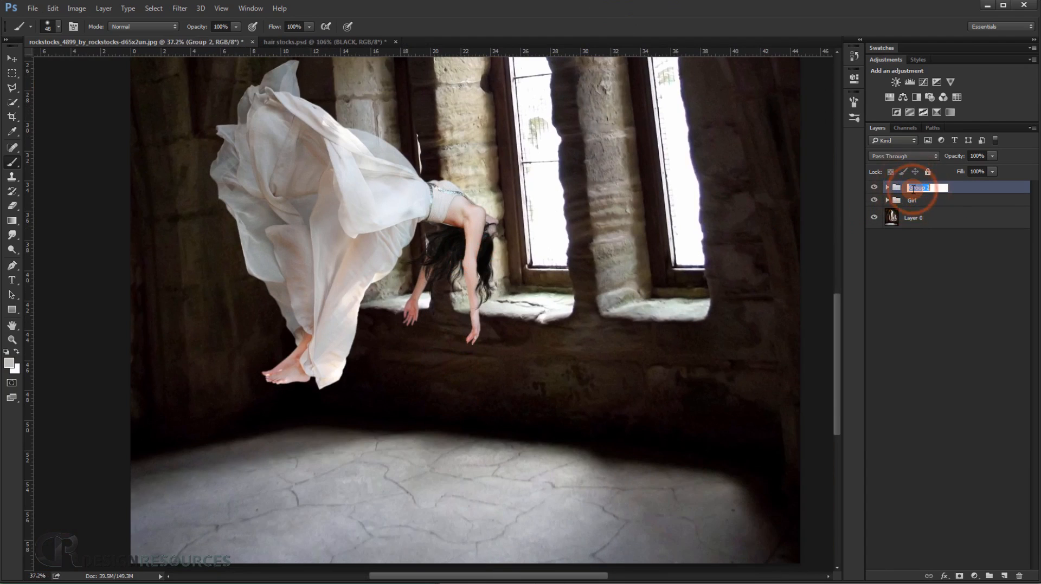
type("Hair")
key("Return")
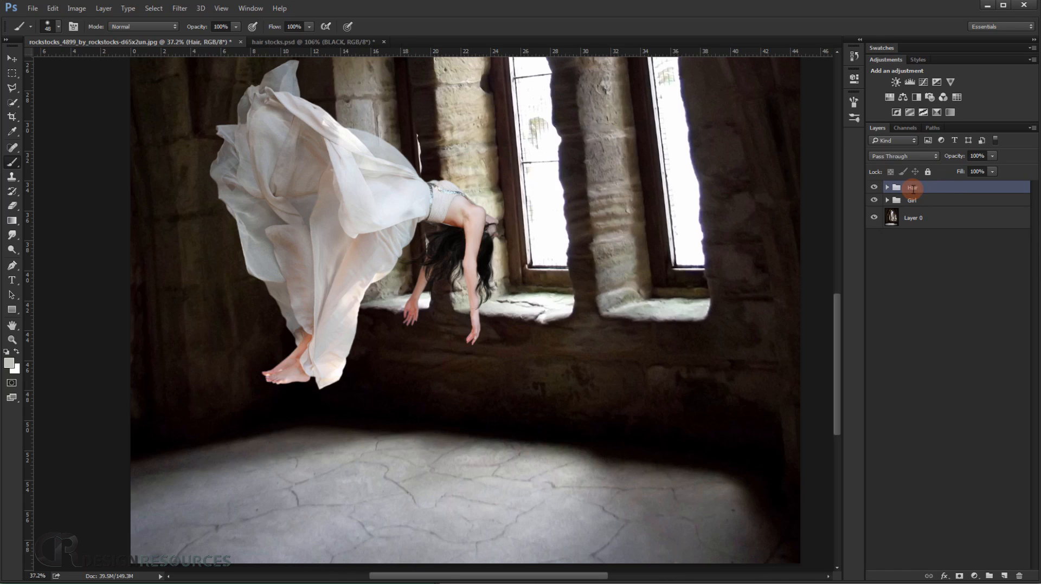
Create a new layer group above the Hair group and name it Light.
scroll(600, 282, "down", 5)
left_click_drag(562, 269, 553, 315)
left_click_drag(549, 220, 550, 270)
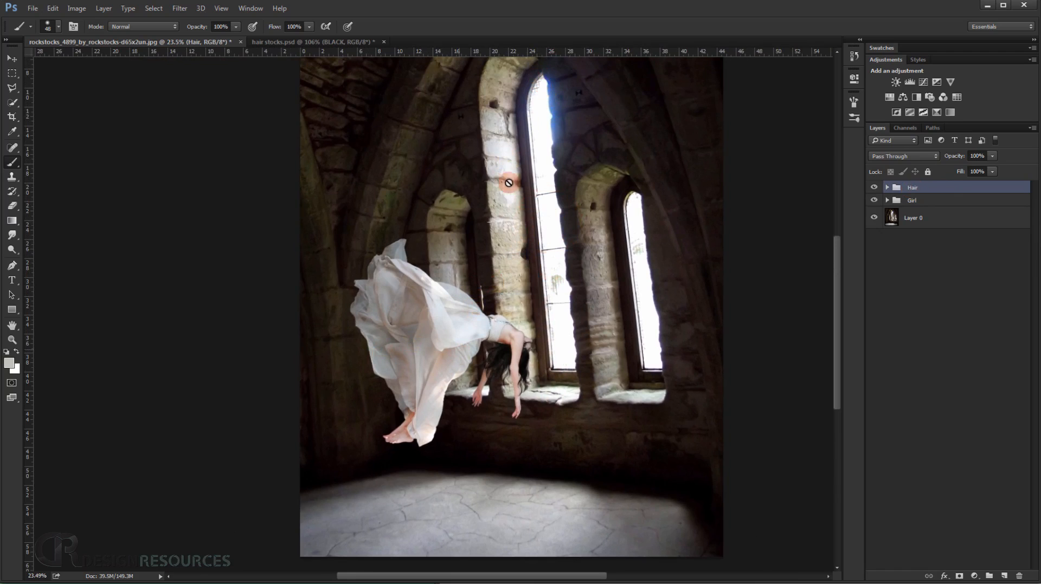
scroll(483, 353, "up", 3)
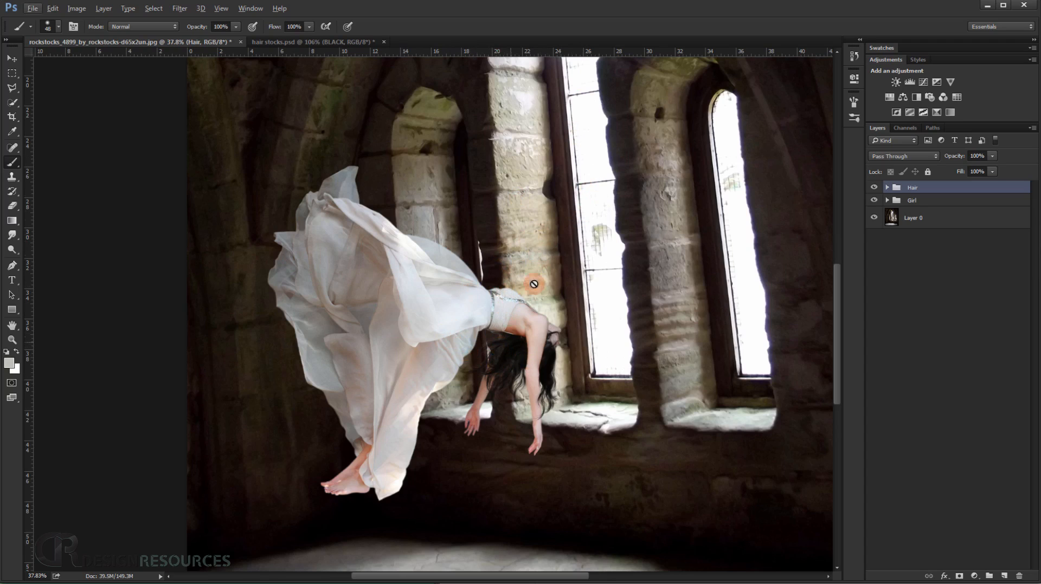
left_click_drag(444, 325, 375, 371)
left_click_drag(979, 186, 990, 578)
double_click(918, 190)
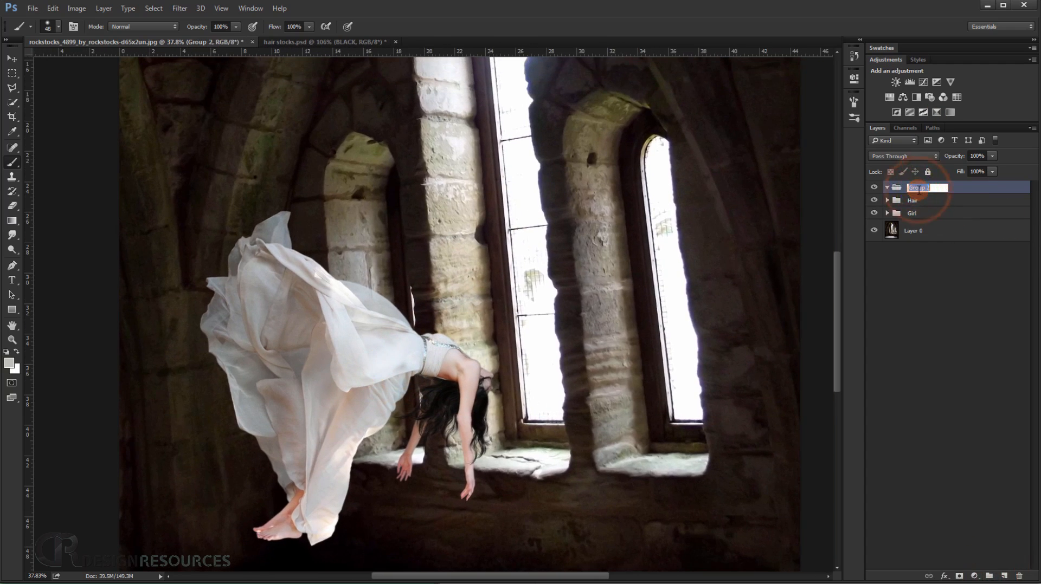
key("Return")
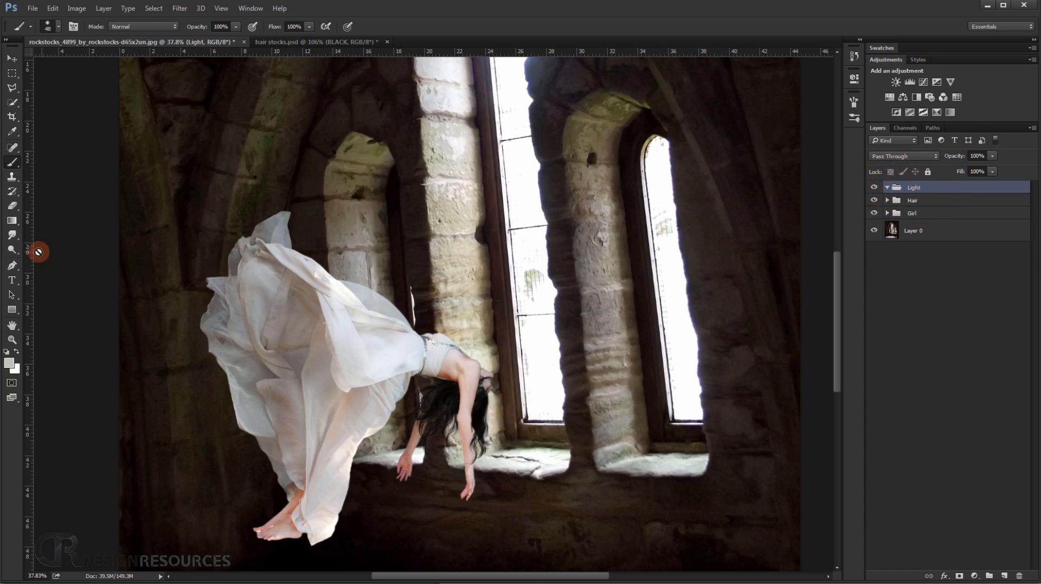
Draw a Pen path around the beam area, from the tall window's sill across the floor, beyond the canvas and up to the window's top.
left_click(15, 267)
scroll(385, 353, "down", 5)
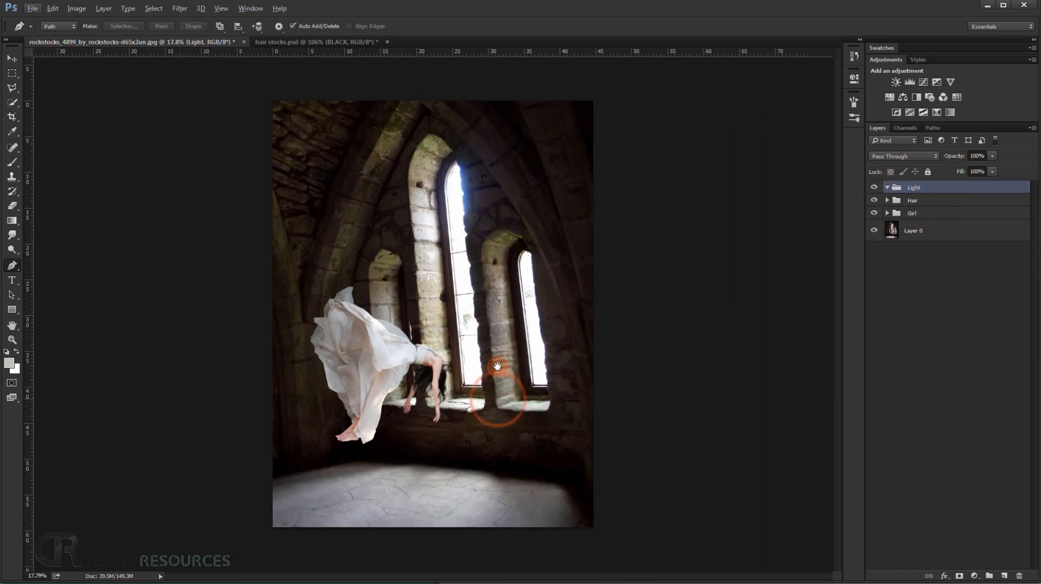
left_click(484, 392)
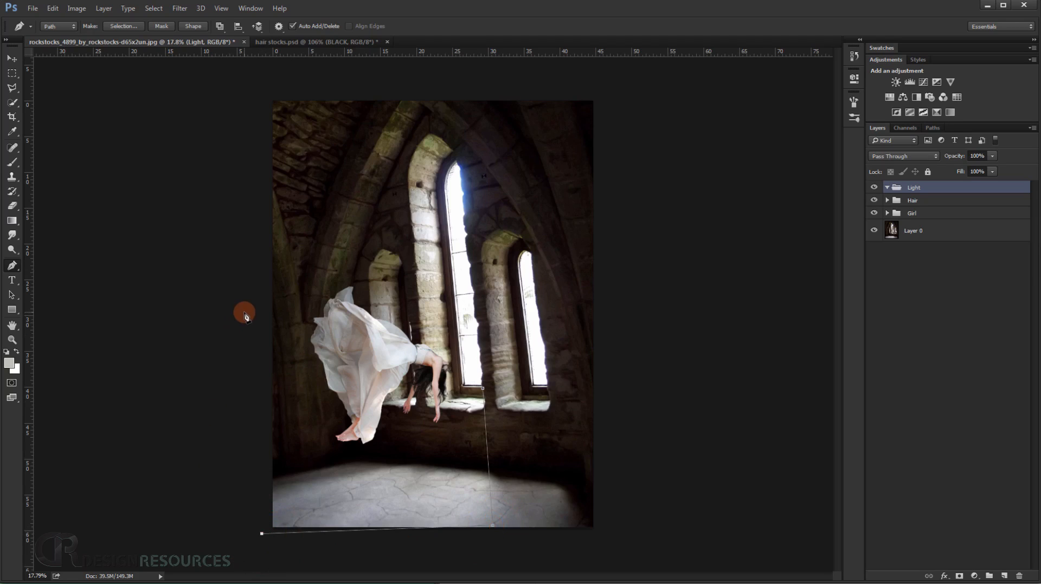
left_click(271, 433)
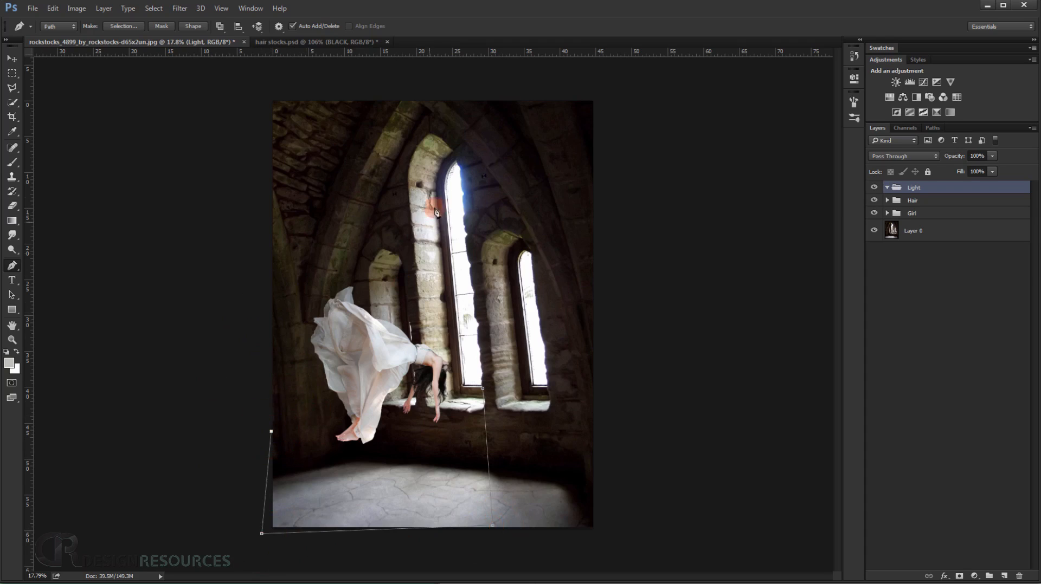
left_click(448, 155)
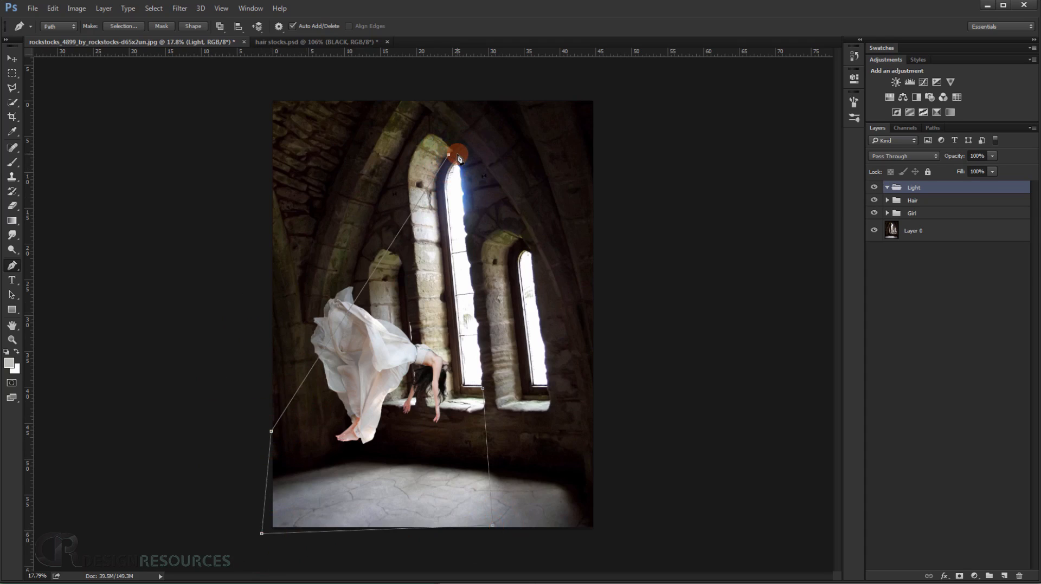
left_click(457, 156)
Move the path's lower corner on the window side outward, just beyond the bottom edge of the canvas.
left_click_drag(496, 528, 503, 528)
key("ctrl+alt+z")
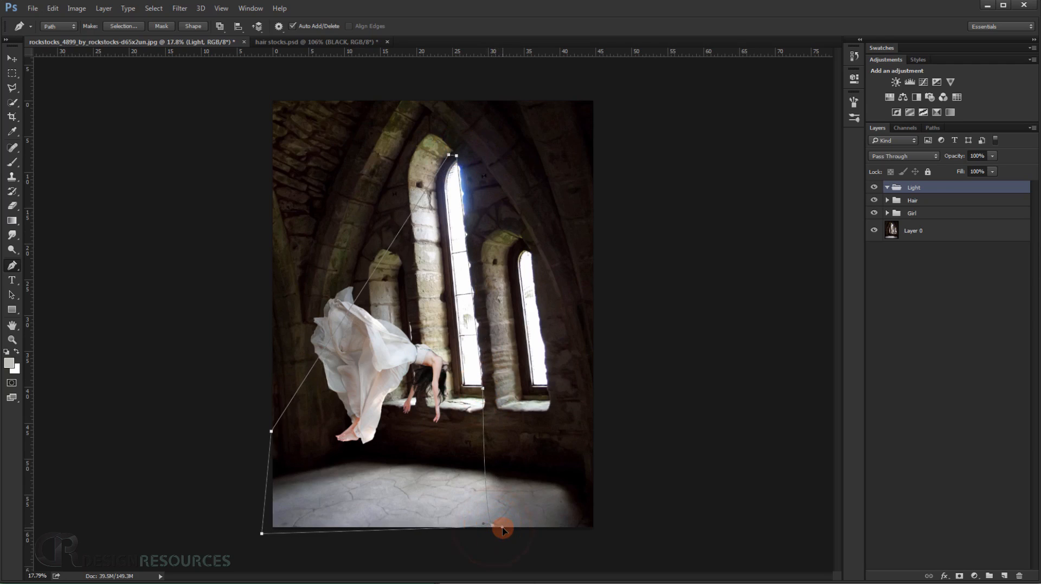
scroll(498, 531, "up", 5)
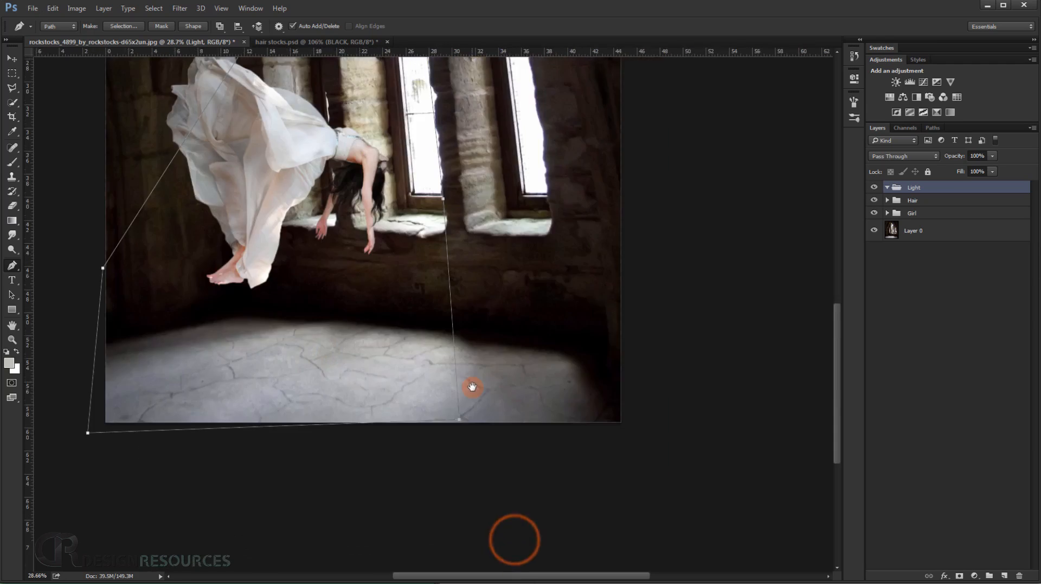
left_click_drag(460, 408, 499, 422)
scroll(456, 364, "down", 5)
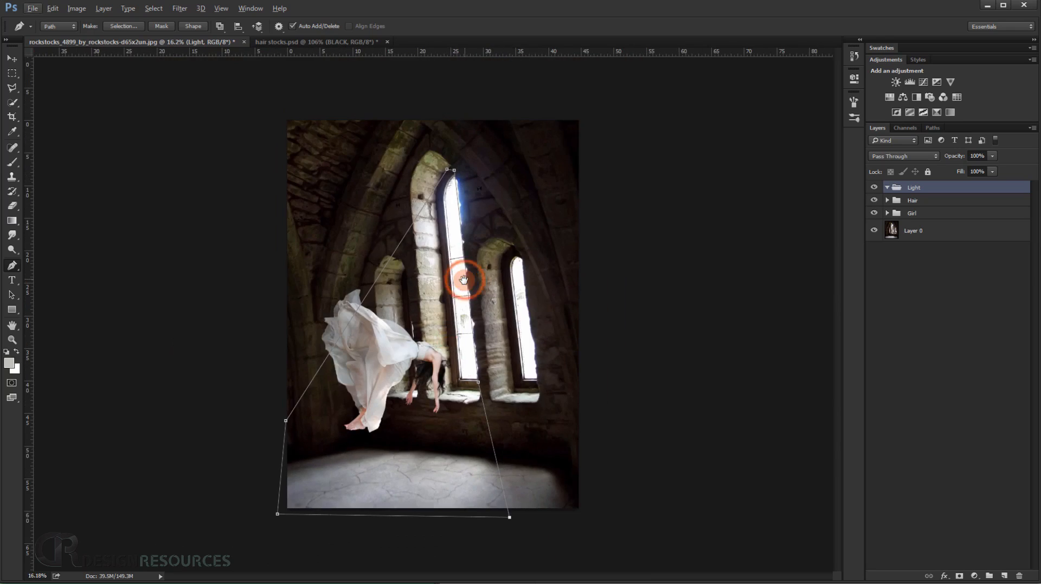
Widen the beam path by moving the anchor beside the dress farther outside the canvas and refining the anchors at the tall window's peak.
scroll(282, 422, "up", 4)
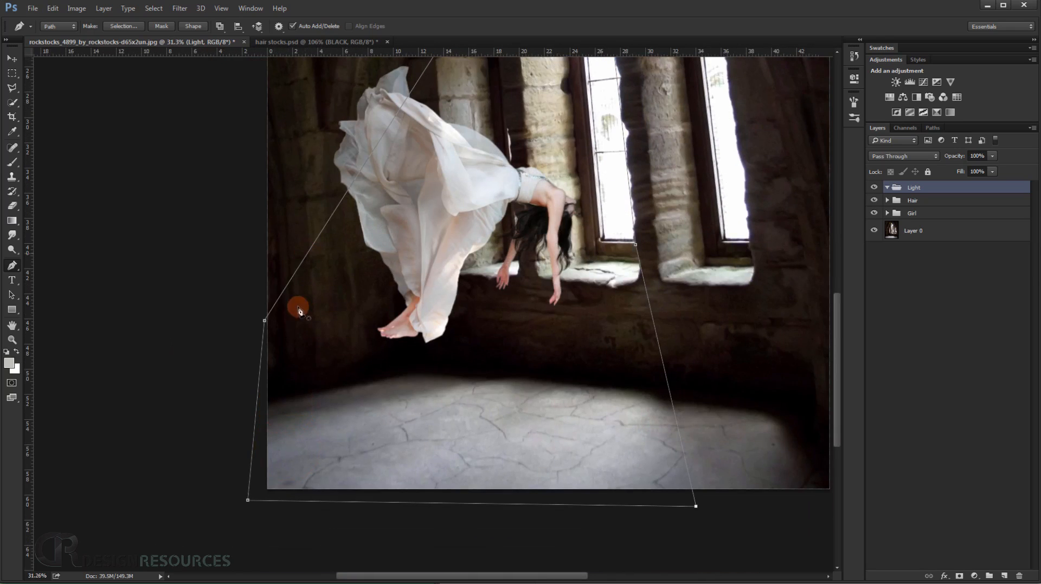
left_click_drag(264, 321, 242, 304)
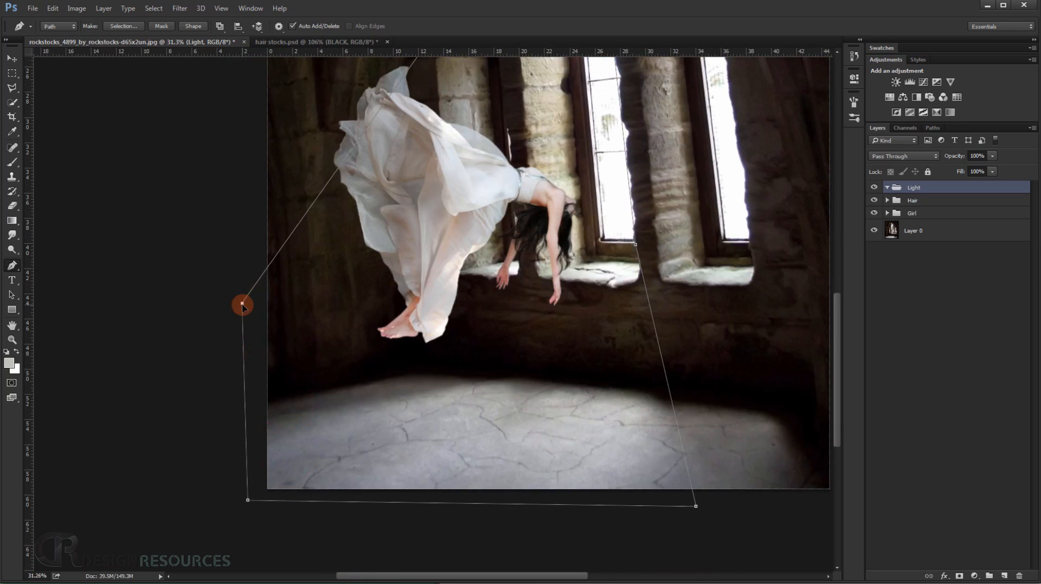
scroll(242, 305, "down", 3)
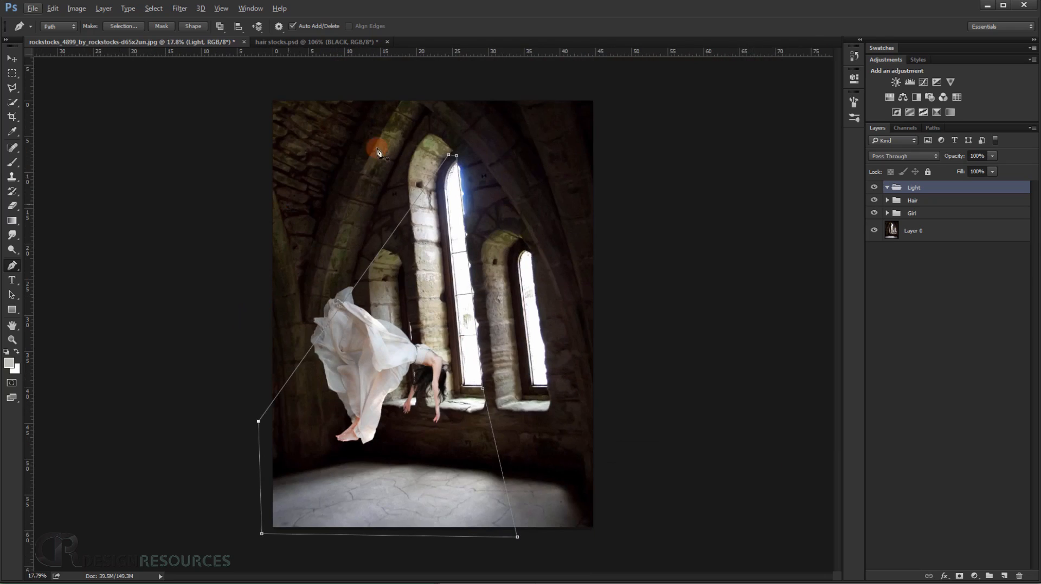
scroll(443, 142, "up", 2)
left_click(456, 140)
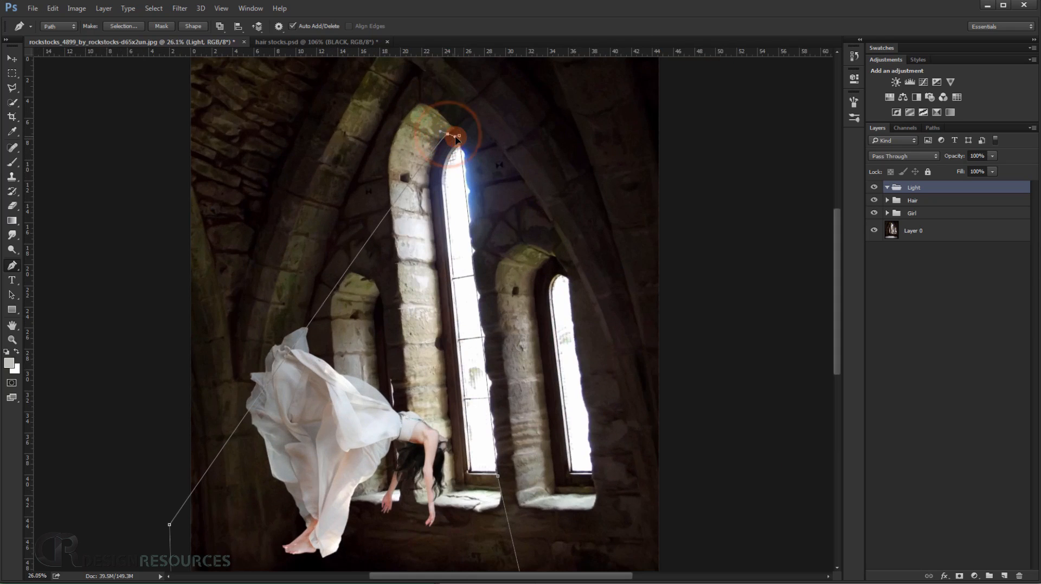
left_click_drag(455, 139, 450, 137)
scroll(446, 193, "down", 2)
left_click_drag(426, 356, 411, 246)
left_click_drag(410, 189, 407, 279)
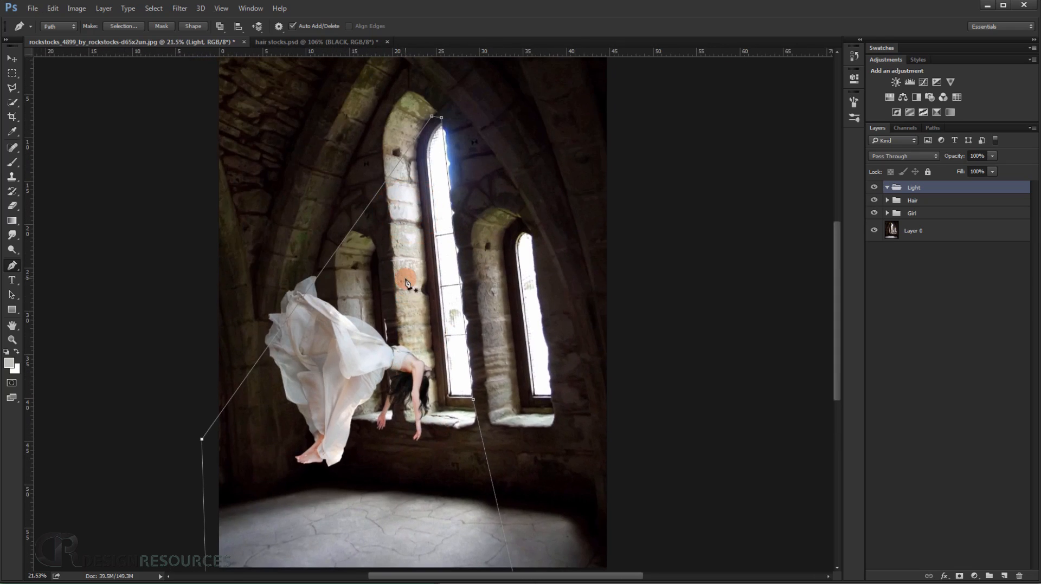
Convert the beam path to a selection and add a new layer inside the Light group.
key("ctrl+Return")
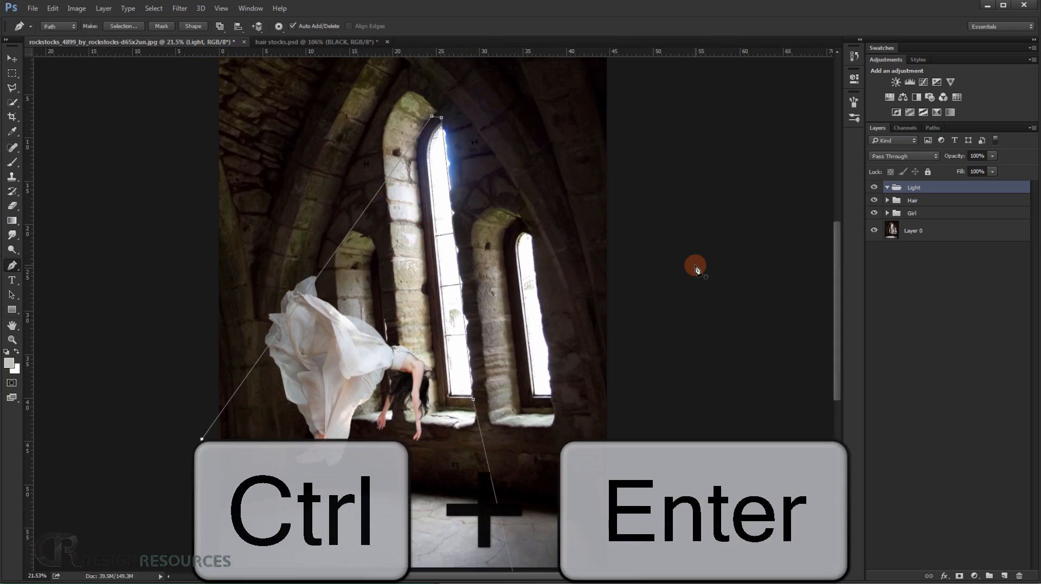
left_click_drag(484, 386, 474, 329)
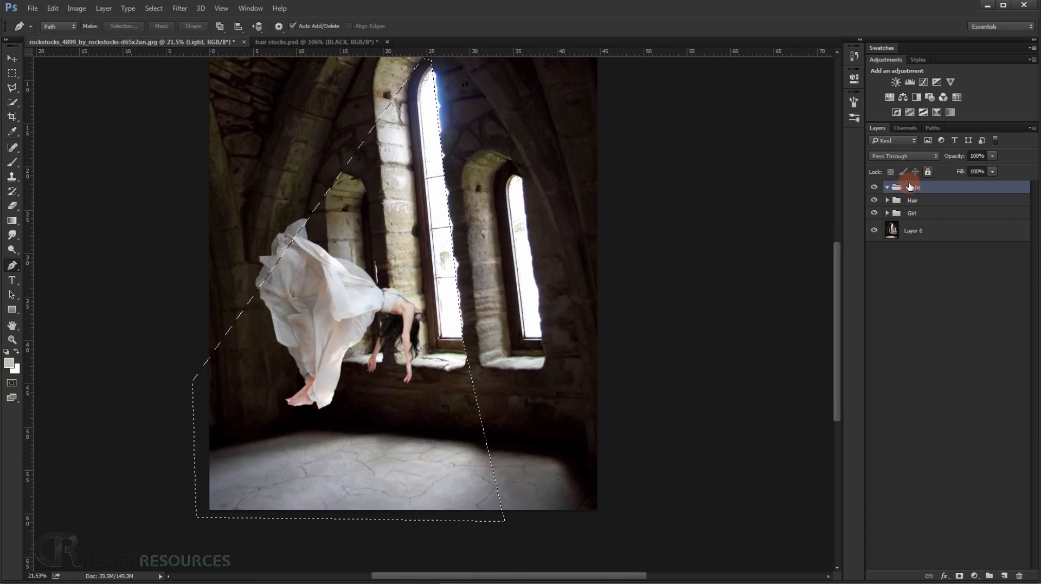
left_click(887, 188)
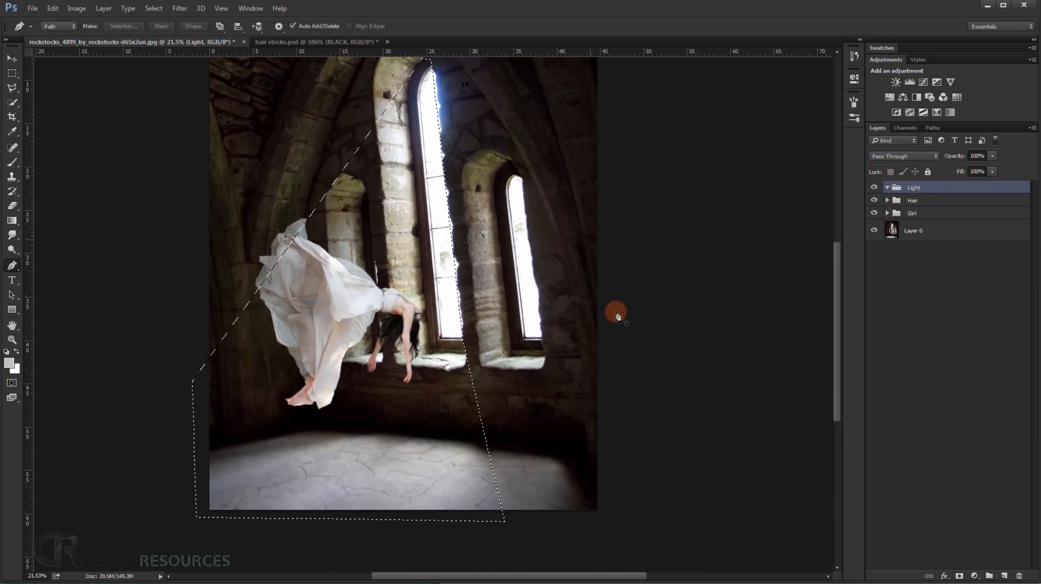
left_click(1002, 575)
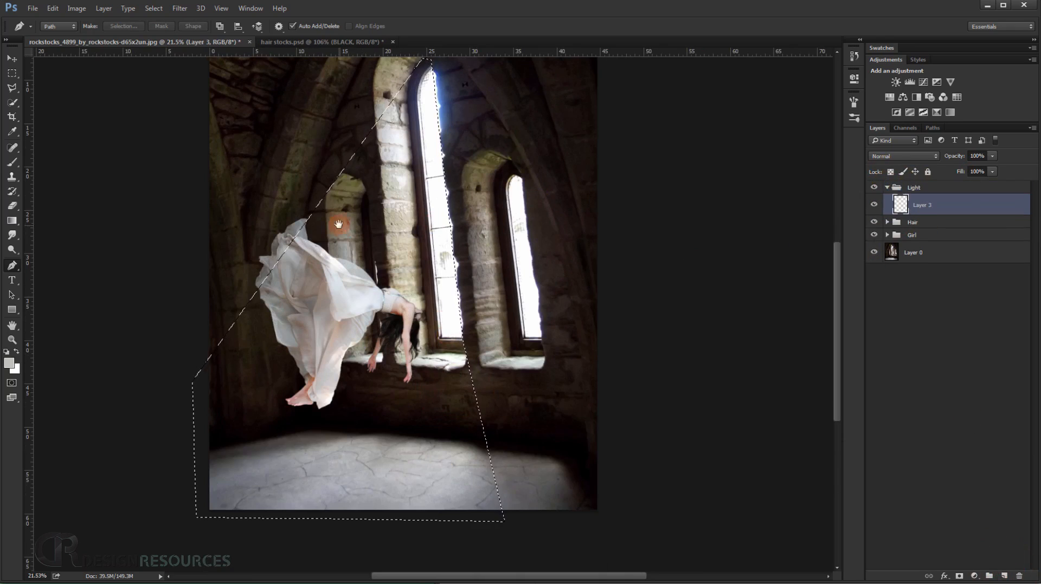
left_click_drag(339, 223, 360, 287)
Set up a 1980 px Brush with 10% flow and white as the foreground color.
left_click(13, 162)
left_click_drag(278, 228, 401, 273)
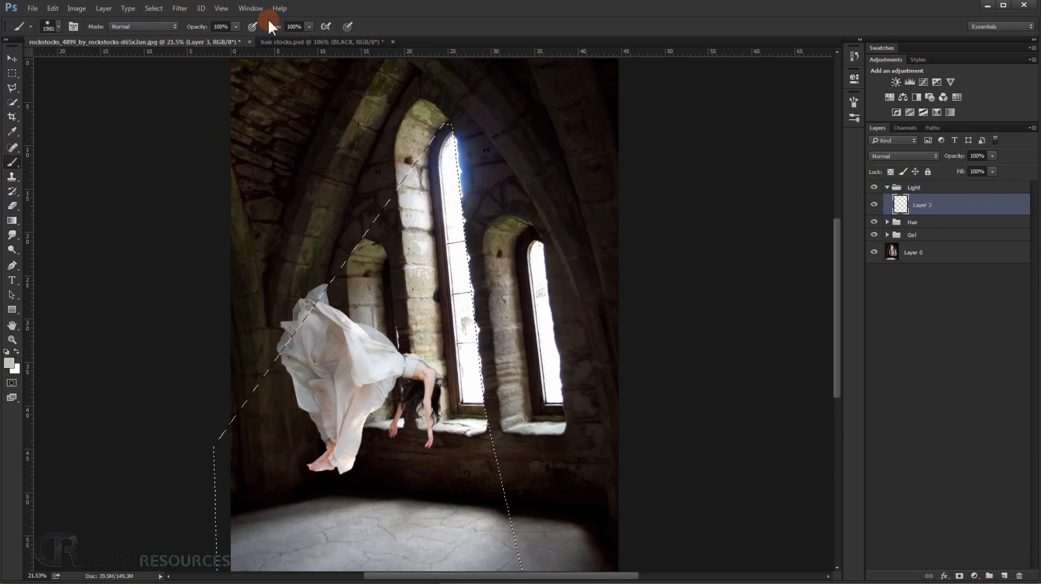
left_click(296, 27)
type("10")
key("Return")
left_click_drag(450, 229, 414, 177)
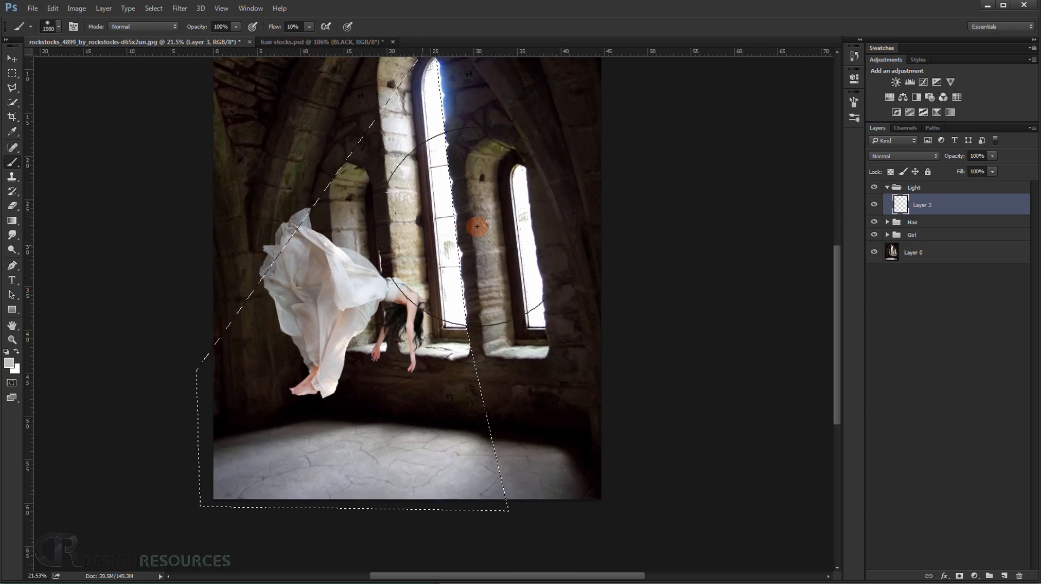
left_click(461, 269, "alt")
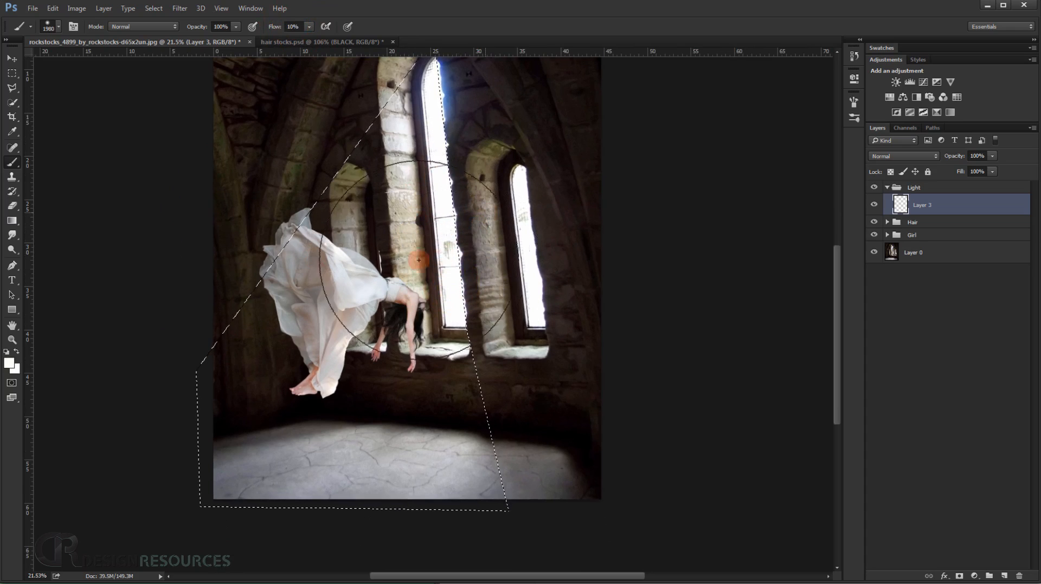
Paint soft white light inside the selection, from the tall window diagonally down across the woman to the floor.
left_click_drag(431, 190, 404, 190)
mouse_move(454, 167)
left_mouse_down()
mouse_move(446, 153)
mouse_move(416, 239)
left_mouse_up()
left_click_drag(437, 168, 407, 236)
left_click_drag(420, 190, 391, 246)
left_click_drag(422, 199, 402, 203)
left_click_drag(469, 114, 389, 258)
left_click_drag(449, 129, 341, 303)
left_click_drag(449, 162, 253, 374)
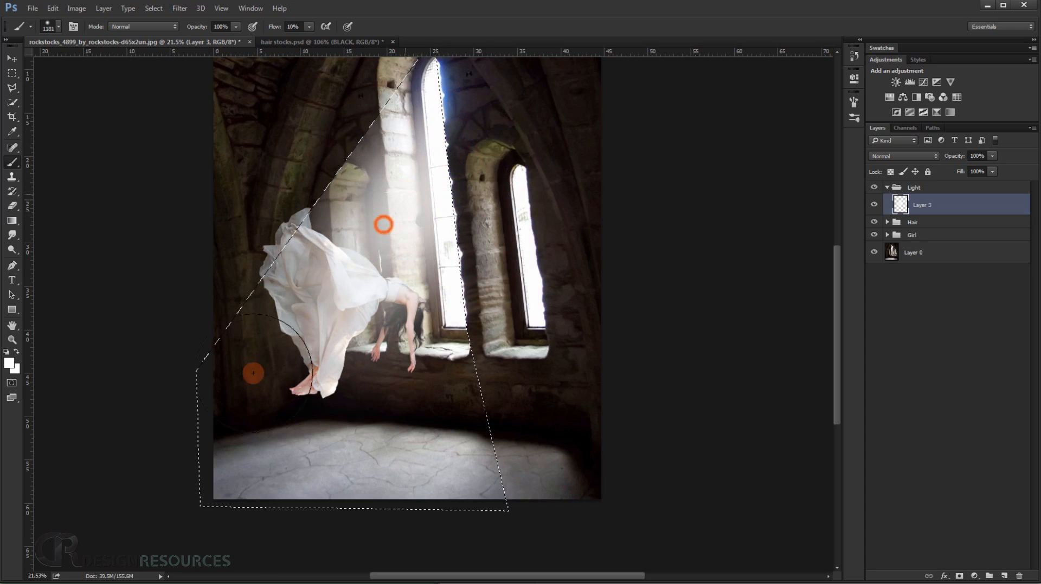
left_click_drag(351, 250, 244, 388)
left_click_drag(372, 325, 445, 323)
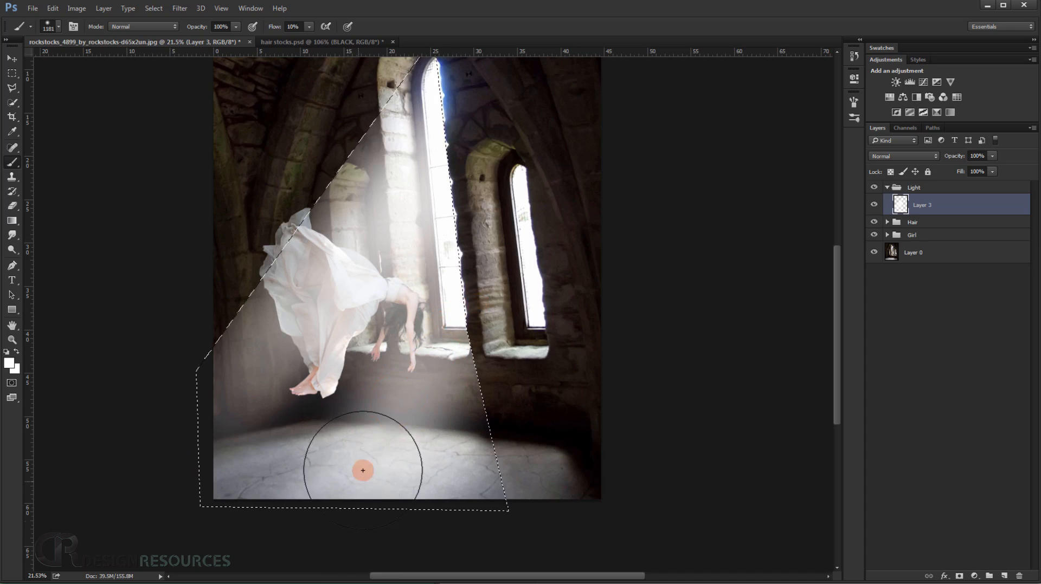
Build up the white glow over the tall window and the stone beside it, reducing the brush to 921 px.
left_click_drag(432, 204, 392, 291)
key("space")
left_click_drag(443, 177, 436, 252)
left_click_drag(420, 209, 406, 214)
mouse_move(433, 181)
left_mouse_down()
mouse_move(365, 312)
mouse_move(425, 212)
mouse_move(420, 225)
mouse_move(436, 239)
mouse_move(442, 279)
left_mouse_up()
mouse_move(436, 137)
left_mouse_down()
mouse_move(404, 247)
mouse_move(437, 365)
mouse_move(470, 283)
mouse_move(452, 229)
mouse_move(443, 275)
mouse_move(461, 230)
mouse_move(461, 310)
left_mouse_up()
left_click_drag(443, 352, 442, 371)
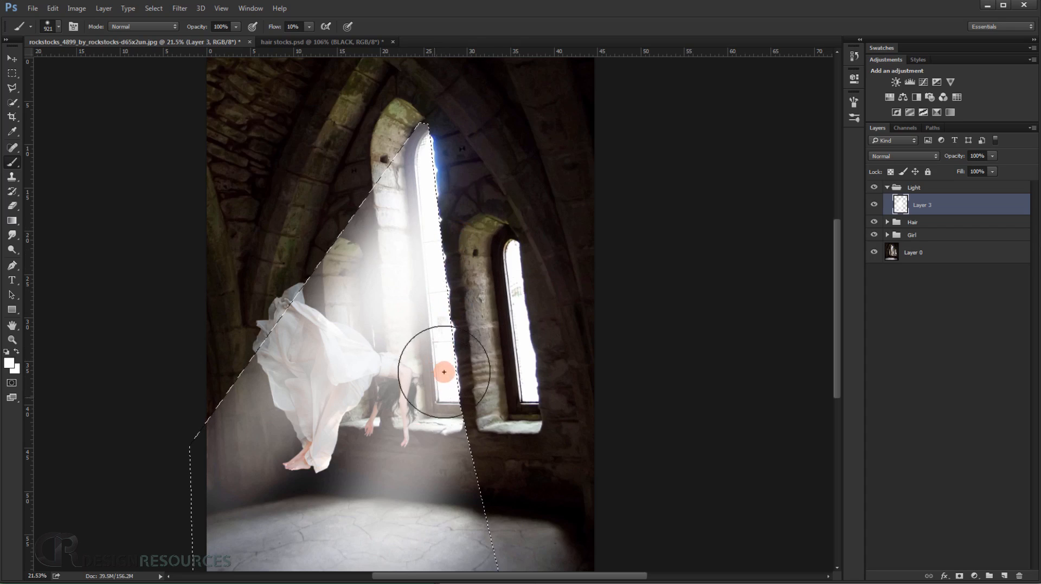
Brighten the lower part of the beam across the wall and floor, and clear the selection.
mouse_move(434, 476)
left_mouse_down()
mouse_move(442, 426)
mouse_move(337, 363)
mouse_move(261, 477)
left_mouse_up()
scroll(327, 452, "down", 4)
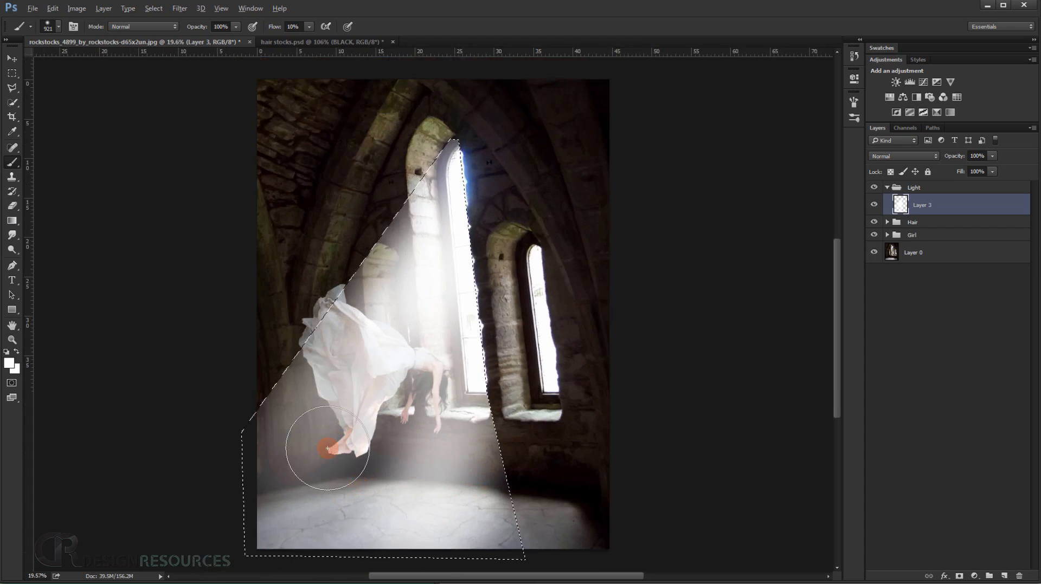
mouse_move(439, 246)
left_mouse_down()
mouse_move(313, 408)
mouse_move(396, 415)
left_mouse_up()
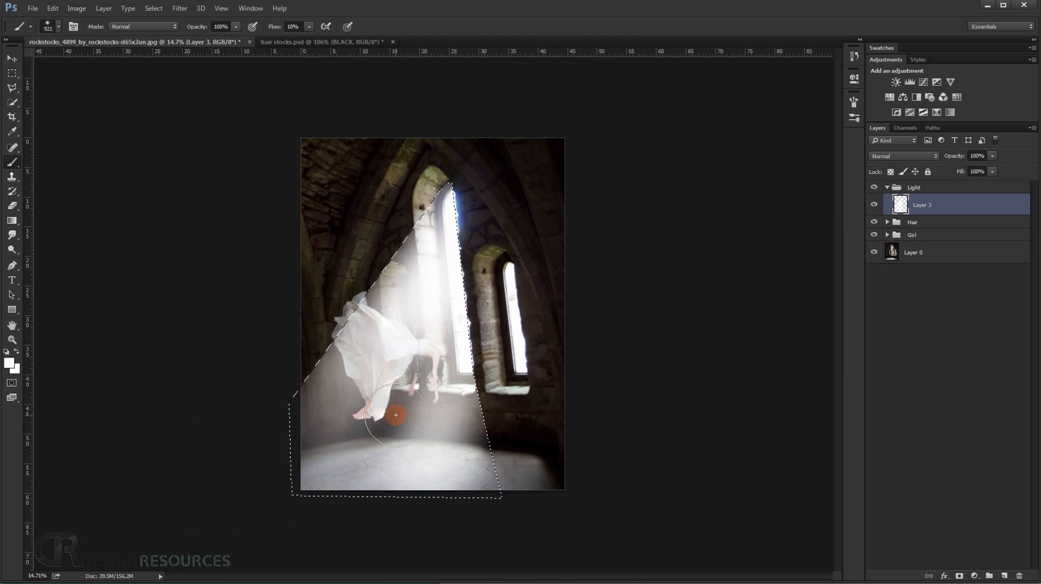
key("ctrl+d")
scroll(409, 399, "down", 2)
scroll(424, 387, "up", 5)
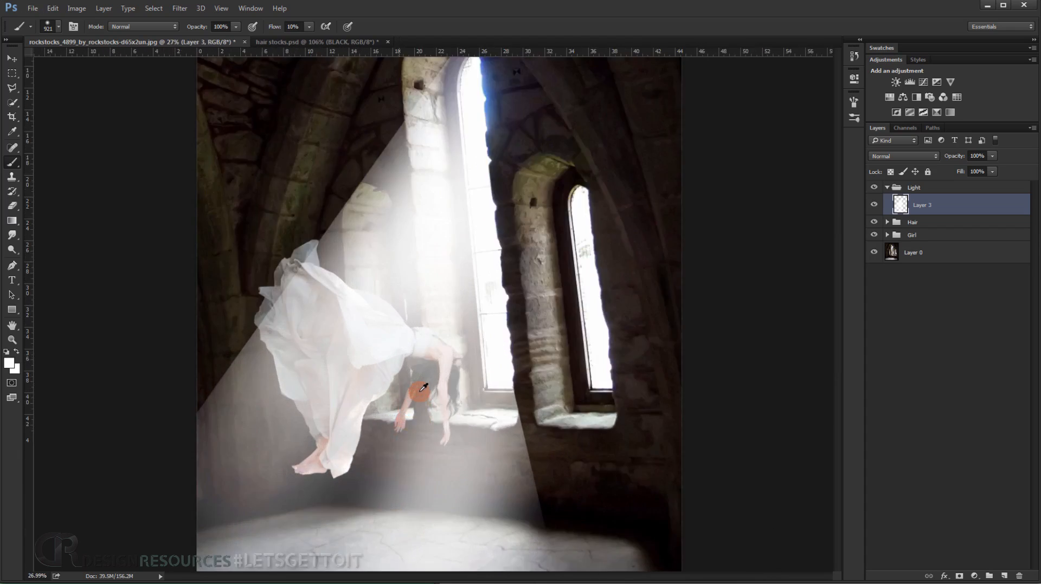
left_click_drag(422, 454, 449, 330)
scroll(471, 372, "down", 5)
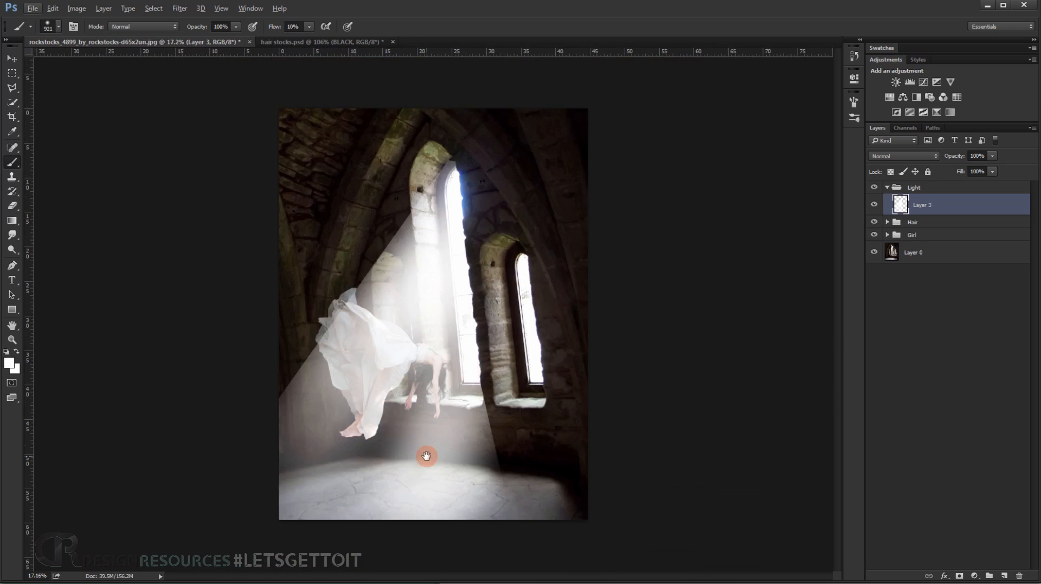
scroll(428, 440, "up", 5)
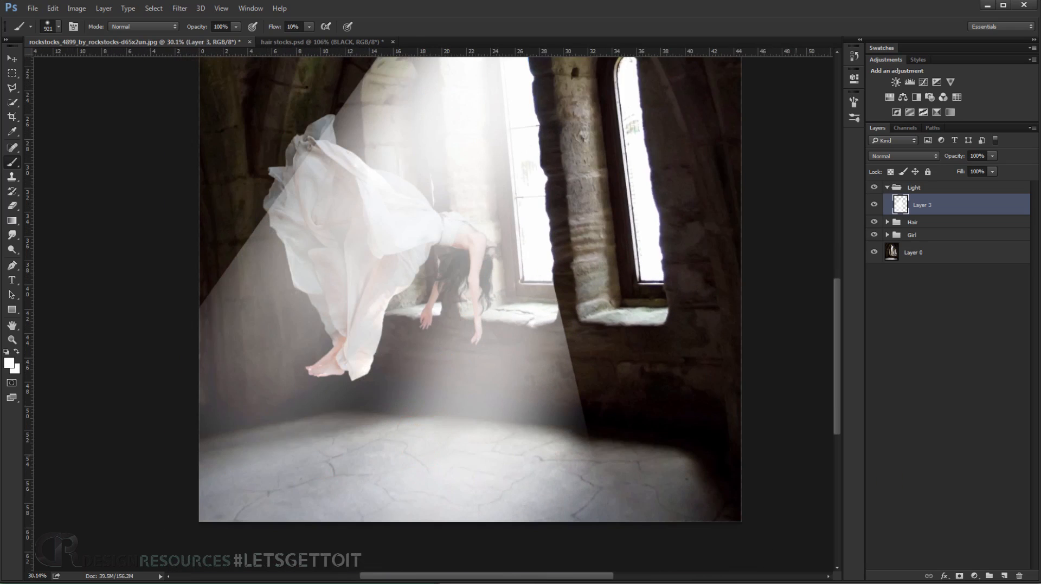
Add a mask to the beam layer and paint black along the beam's hard diagonal edge above the dress, using a 1357 px brush.
left_click(961, 578)
left_click_drag(576, 332, 590, 455)
scroll(598, 438, "down", 3)
mouse_move(411, 384)
left_mouse_down()
mouse_move(427, 385)
mouse_move(360, 344)
mouse_move(433, 360)
mouse_move(414, 185)
mouse_move(434, 133)
mouse_move(430, 91)
mouse_move(408, 146)
mouse_move(440, 81)
mouse_move(363, 167)
mouse_move(323, 268)
mouse_move(318, 241)
mouse_move(293, 295)
mouse_move(323, 271)
mouse_move(346, 223)
mouse_move(334, 225)
mouse_move(304, 303)
left_mouse_up()
left_click_drag(299, 331, 328, 332)
mouse_move(388, 166)
left_mouse_down()
mouse_move(224, 379)
mouse_move(234, 402)
mouse_move(269, 342)
mouse_move(292, 326)
mouse_move(219, 437)
mouse_move(261, 375)
mouse_move(246, 419)
mouse_move(295, 319)
mouse_move(241, 426)
mouse_move(282, 344)
mouse_move(239, 404)
mouse_move(234, 440)
mouse_move(274, 380)
mouse_move(221, 432)
left_mouse_up()
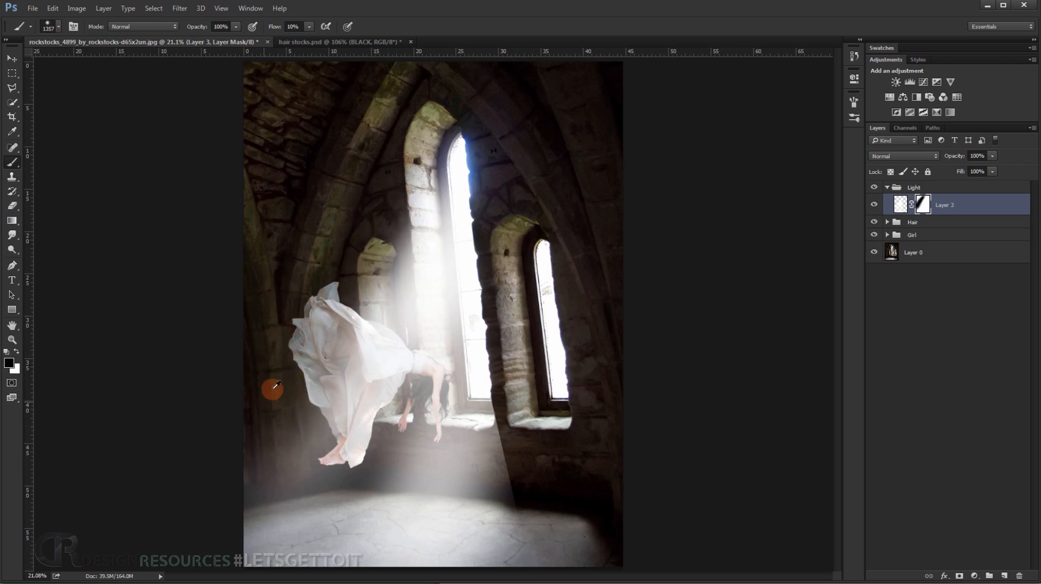
Tone down the center of the beam by painting black on its mask with a 991 px brush.
scroll(274, 385, "down", 5)
left_click_drag(459, 355, 446, 353)
mouse_move(371, 437)
left_mouse_down()
mouse_move(453, 279)
mouse_move(442, 290)
mouse_move(441, 268)
mouse_move(482, 285)
mouse_move(407, 466)
mouse_move(442, 477)
mouse_move(476, 418)
mouse_move(452, 462)
mouse_move(431, 473)
mouse_move(437, 430)
mouse_move(360, 532)
mouse_move(343, 401)
mouse_move(314, 470)
mouse_move(430, 409)
mouse_move(451, 362)
left_mouse_up()
scroll(479, 383, "up", 6)
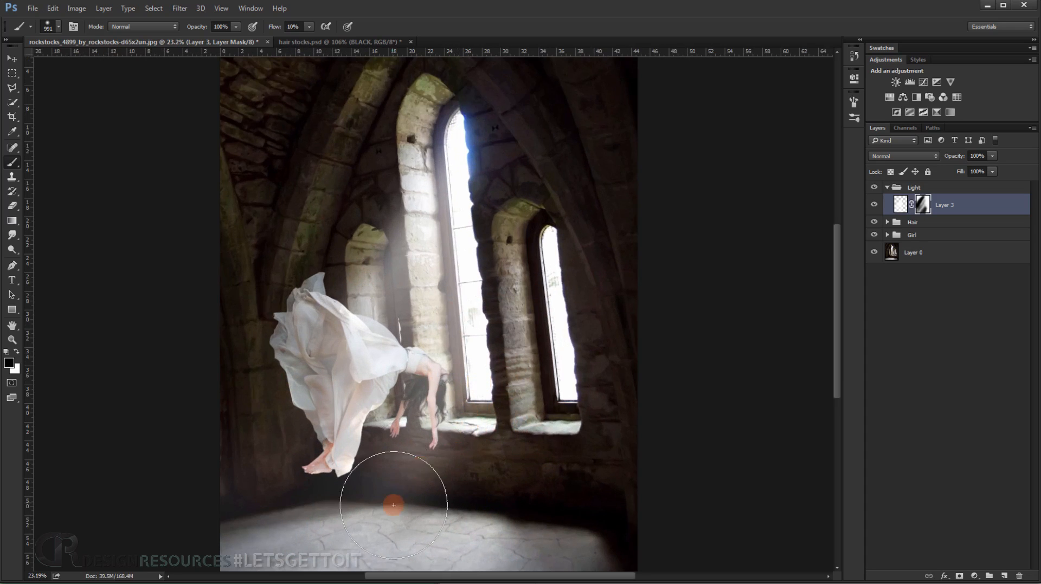
Restore some light below the tall window with white on the mask, and paint black around the window sill to trim the beam.
key("x")
left_click_drag(449, 446, 416, 445)
left_click_drag(475, 394, 428, 529)
left_click_drag(451, 486, 493, 432)
key("x")
mouse_move(520, 347)
left_mouse_down()
mouse_move(522, 356)
mouse_move(523, 320)
left_mouse_up()
mouse_move(523, 329)
left_mouse_down()
mouse_move(517, 383)
mouse_move(507, 298)
mouse_move(470, 332)
mouse_move(456, 327)
left_mouse_up()
Paint white streaks on the beam's mask with a 344 px brush, running from the window sill down to the floor.
key("x")
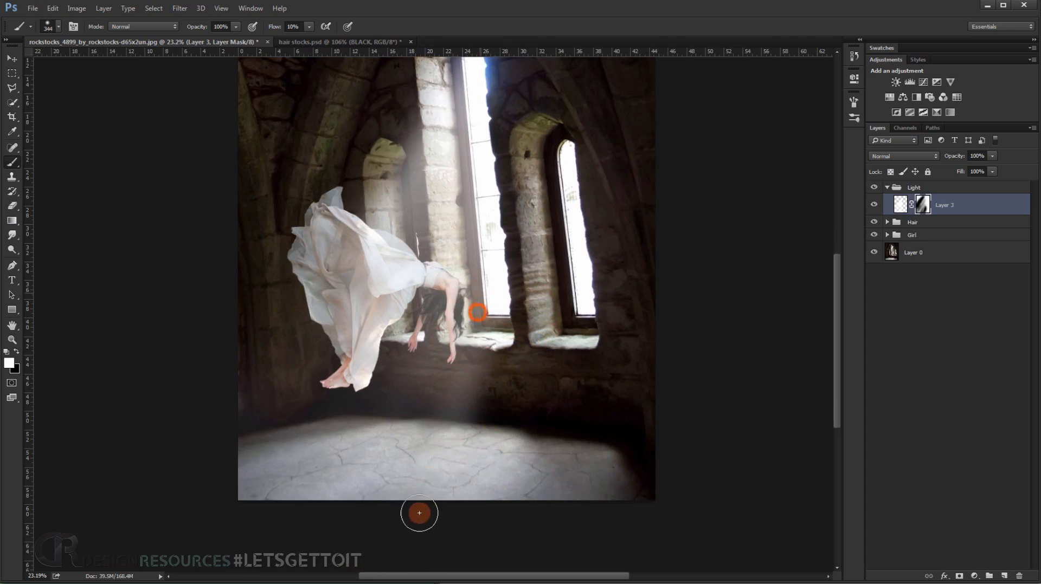
left_click_drag(419, 516, 479, 355)
left_click_drag(496, 292, 450, 575)
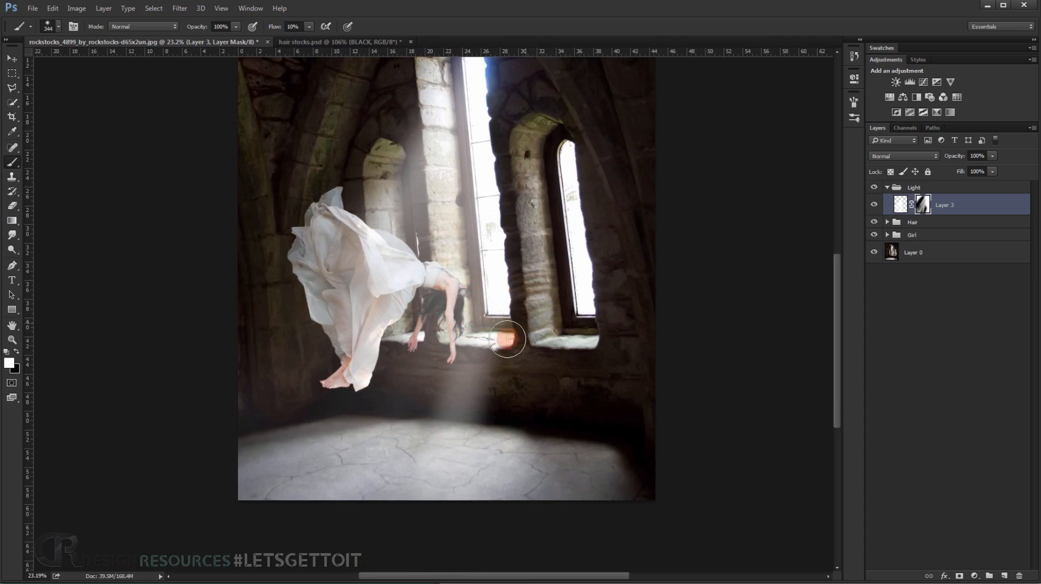
mouse_move(468, 307)
left_mouse_down()
mouse_move(372, 527)
mouse_move(346, 551)
mouse_move(385, 406)
left_mouse_up()
left_click_drag(336, 507, 335, 434)
left_click_drag(413, 316, 323, 536)
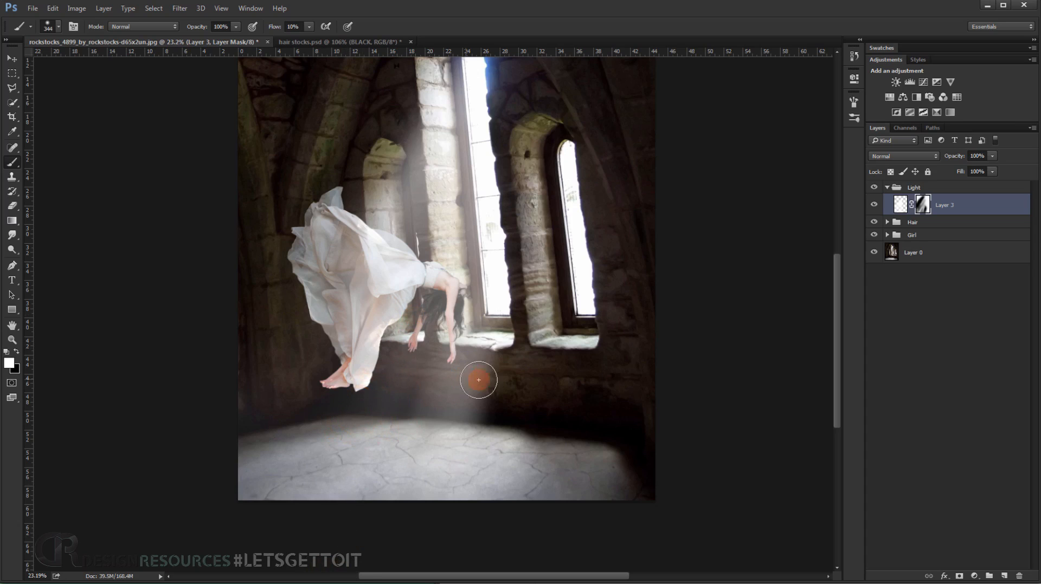
left_click_drag(505, 342, 433, 580)
Trim the beam's outer edge with black on the mask, and restore light below the tall window's peak in white with a 617 px brush.
key("x")
mouse_move(522, 305)
left_mouse_down()
mouse_move(540, 465)
mouse_move(523, 330)
mouse_move(538, 373)
left_mouse_up()
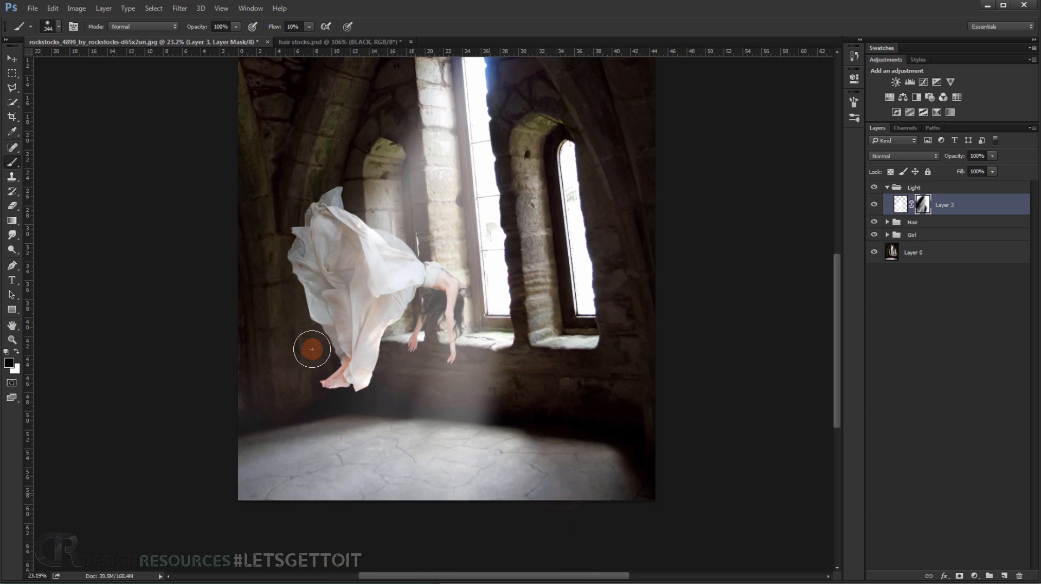
scroll(292, 386, "down", 2)
left_click_drag(419, 272, 435, 284)
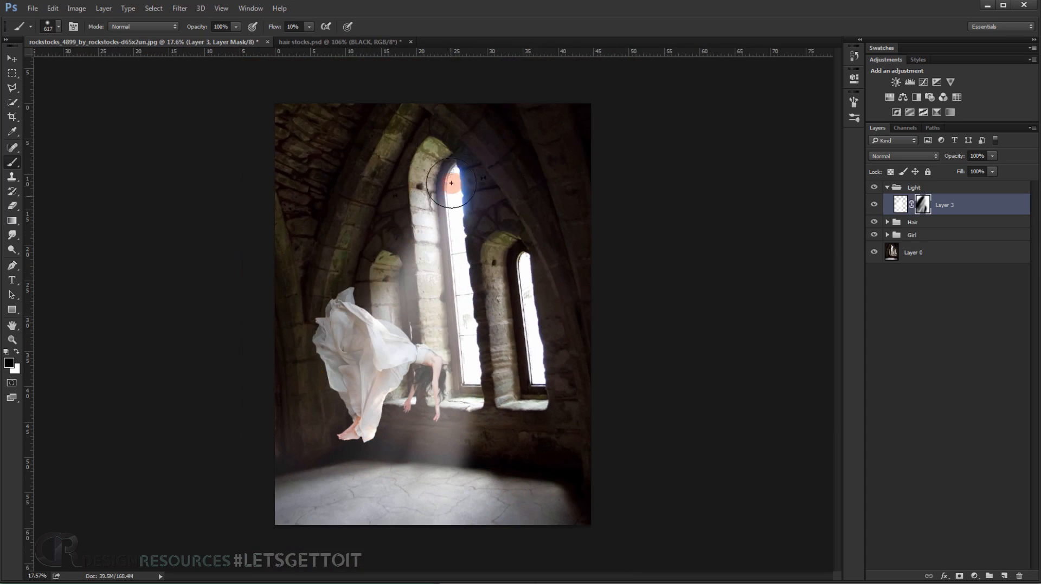
key("x")
left_click_drag(447, 176, 400, 309)
Paint long black diagonal strokes on the mask to fade the beam over the dress, the nearby wall and the floor.
key("x")
mouse_move(416, 188)
left_mouse_down()
mouse_move(345, 332)
mouse_move(386, 363)
mouse_move(375, 386)
left_mouse_up()
mouse_move(436, 167)
left_mouse_down()
mouse_move(380, 329)
mouse_move(296, 513)
left_mouse_up()
left_click_drag(410, 286, 381, 363)
left_click_drag(425, 155, 340, 441)
mouse_move(408, 252)
left_mouse_down()
mouse_move(332, 339)
mouse_move(305, 405)
left_mouse_up()
left_click_drag(278, 465, 231, 552)
mouse_move(432, 214)
left_mouse_down()
mouse_move(410, 302)
mouse_move(297, 440)
left_mouse_up()
Paint white diagonal strokes on the mask to bring back the beam from the tall window past the woman's head to the floor.
key("x")
left_click_drag(463, 223, 418, 381)
left_click_drag(455, 240, 359, 529)
mouse_move(475, 263)
left_mouse_down()
mouse_move(460, 239)
mouse_move(367, 499)
mouse_move(463, 295)
mouse_move(400, 497)
left_mouse_up()
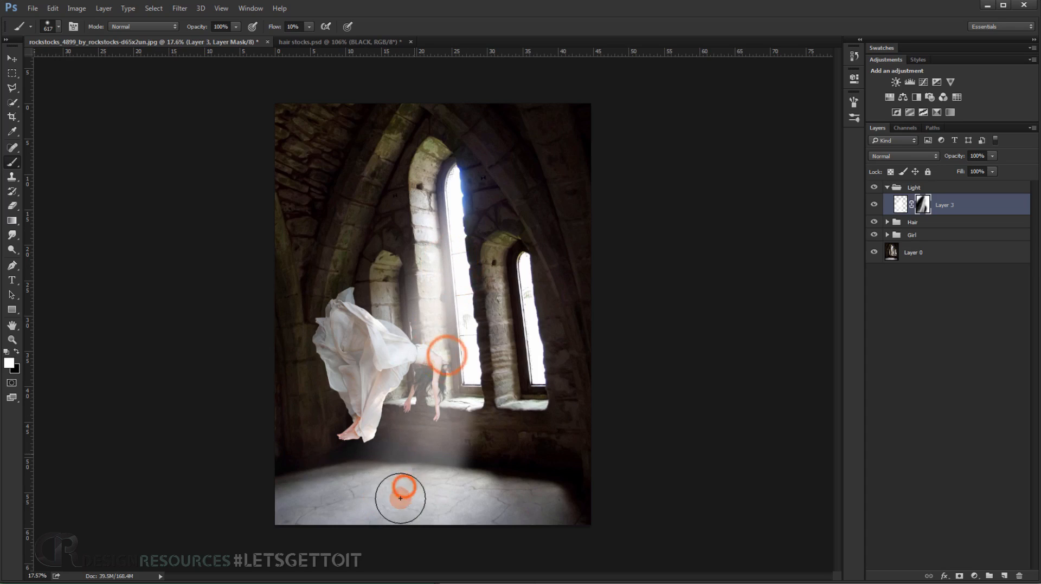
Trim the beam's outer edge between the window sill and the floor in black on the mask with a 401 px brush.
scroll(444, 341, "up", 3)
key("x")
right_click(439, 382, "alt")
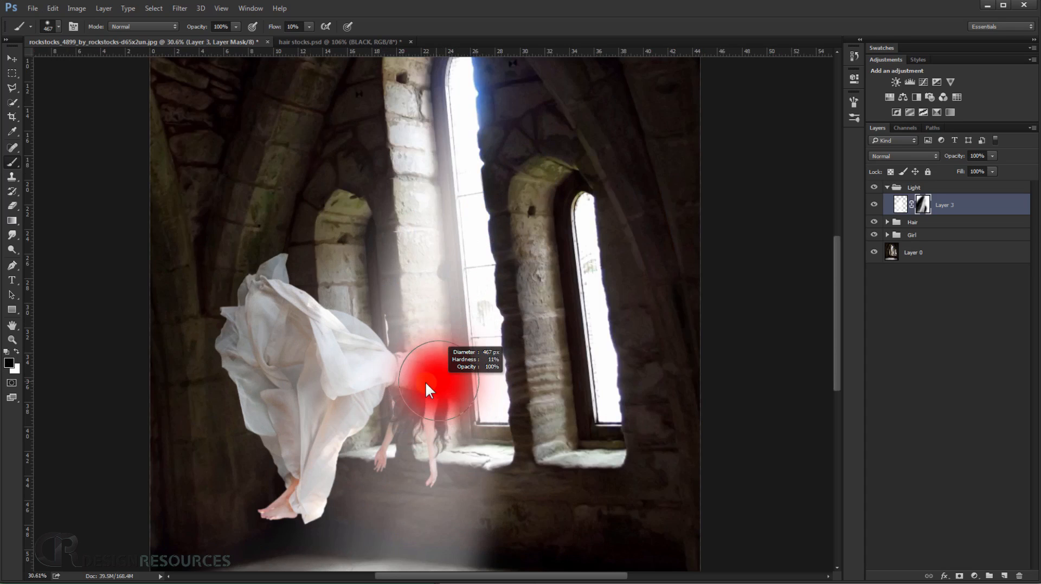
left_click_drag(422, 440, 431, 332)
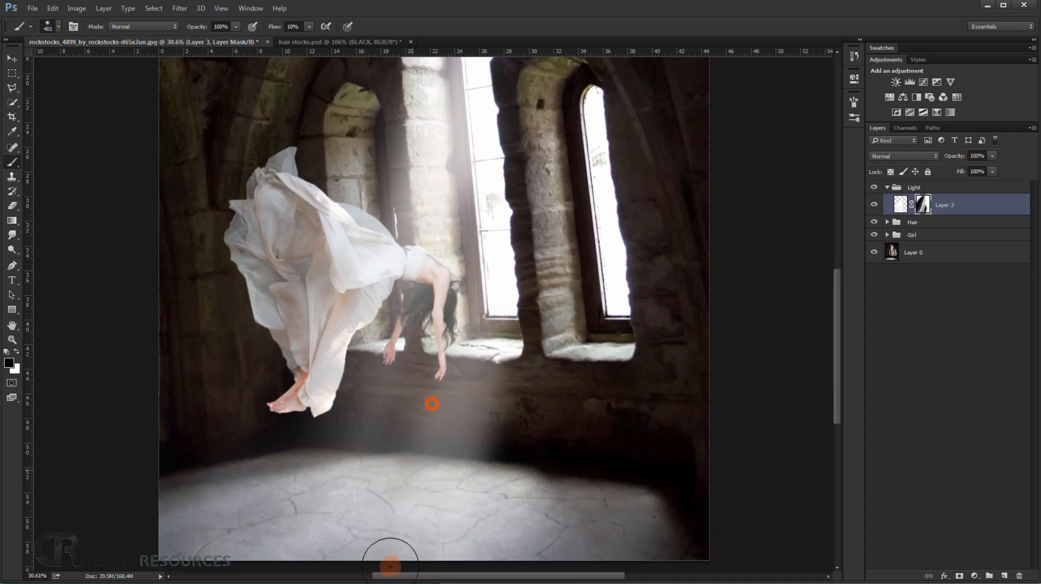
left_click_drag(390, 567, 374, 357)
key("ctrl+0")
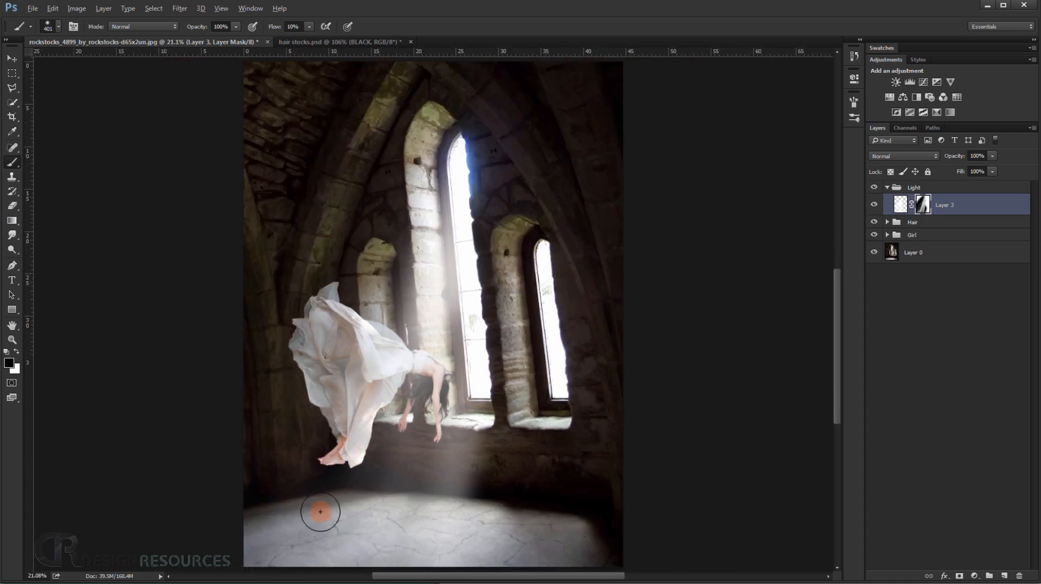
left_click_drag(490, 412, 477, 457)
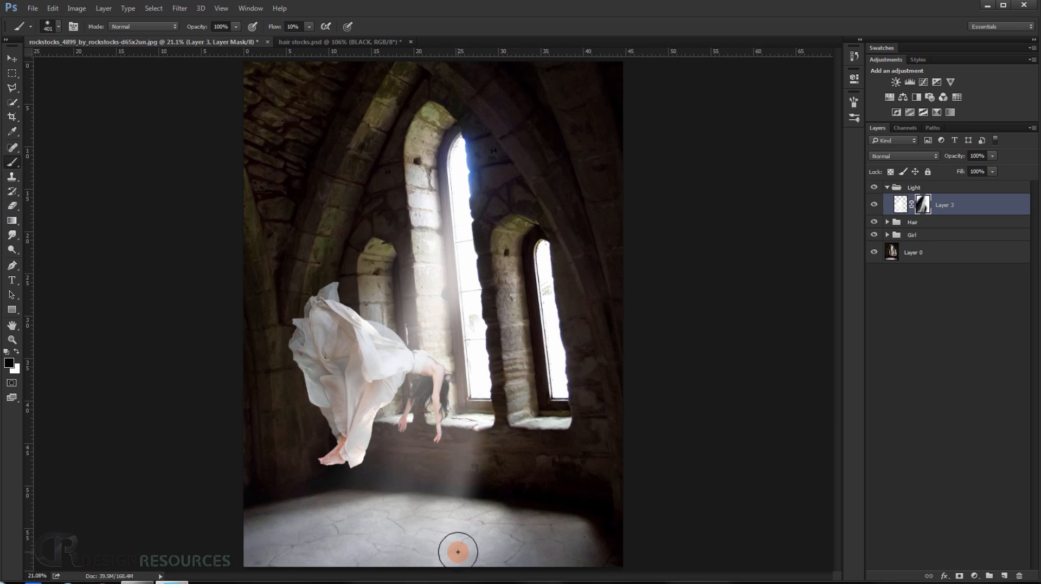
scroll(465, 437, "up", 3)
left_click_drag(355, 487, 384, 425)
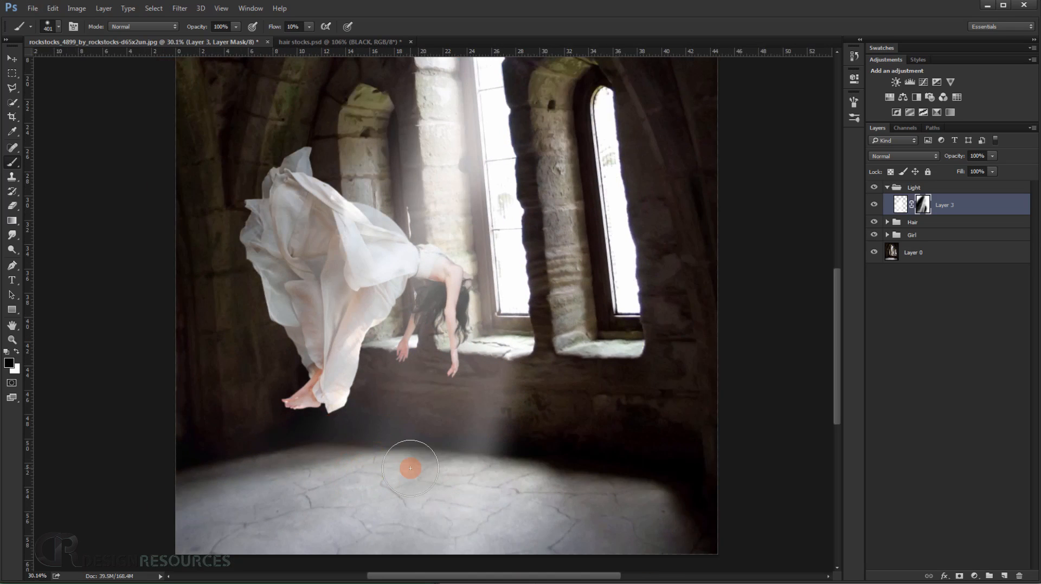
scroll(410, 468, "down", 3)
Strengthen the beam from the tall window past the sill with white mask strokes, and trim its outer edge below the sill in black.
key("x")
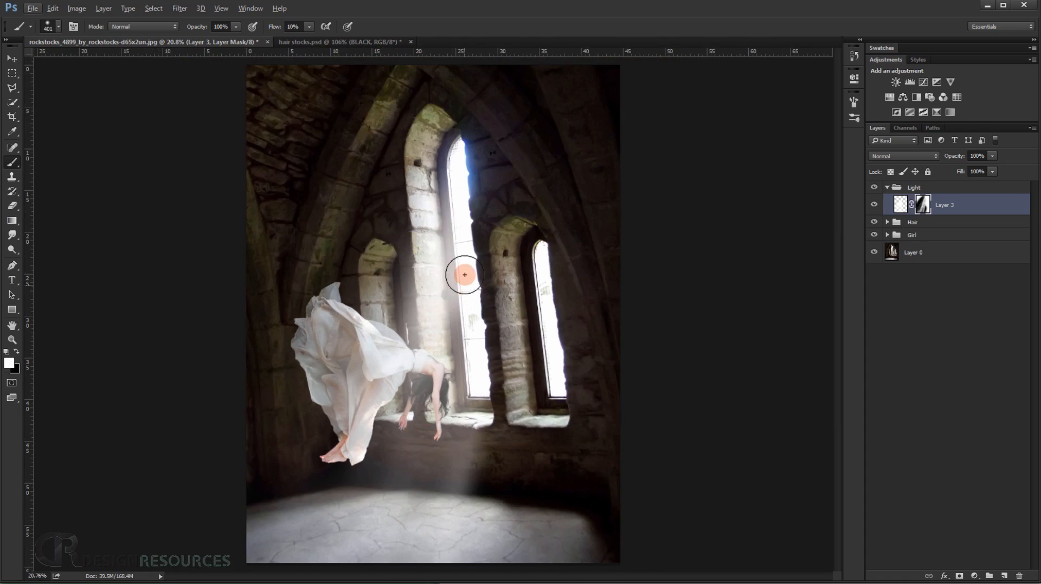
left_click_drag(476, 314, 444, 467)
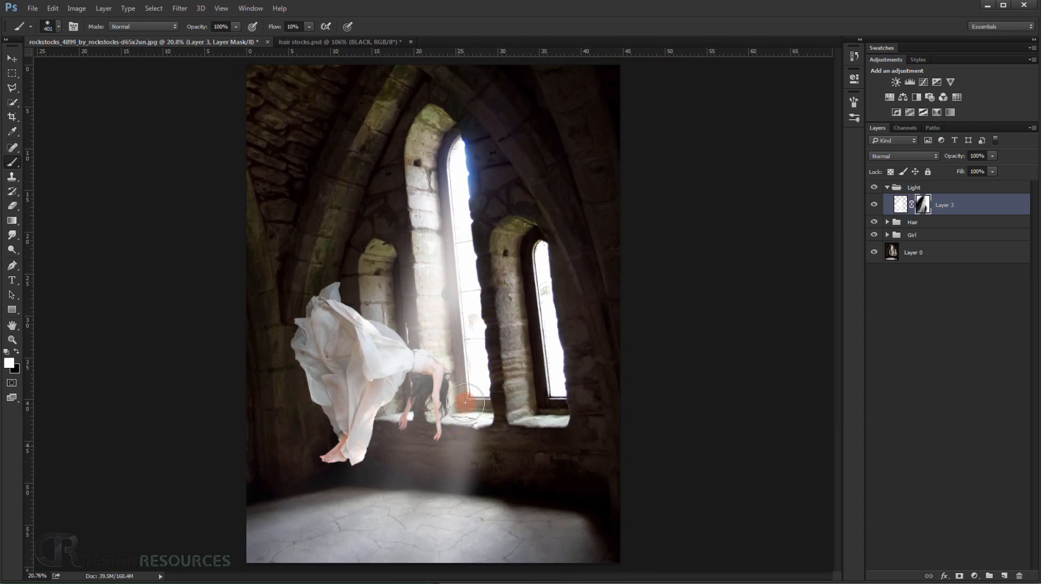
left_click_drag(456, 432, 436, 485)
key("x")
left_click_drag(492, 411, 470, 484)
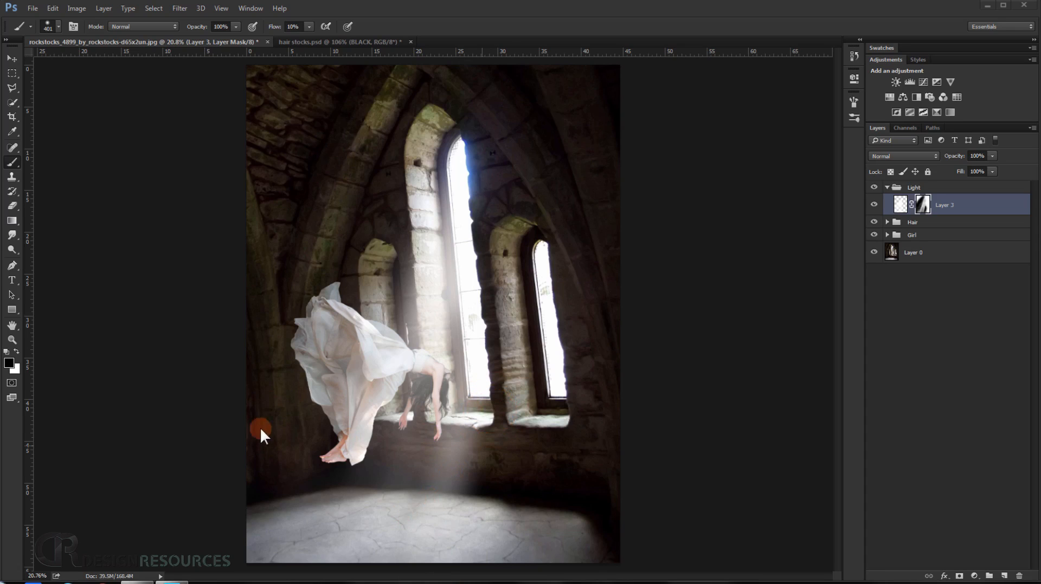
Fade the beam over the dress and down to the floor with long black diagonal mask strokes, using a 614 px brush.
left_click(523, 16)
scroll(421, 366, "up", 5)
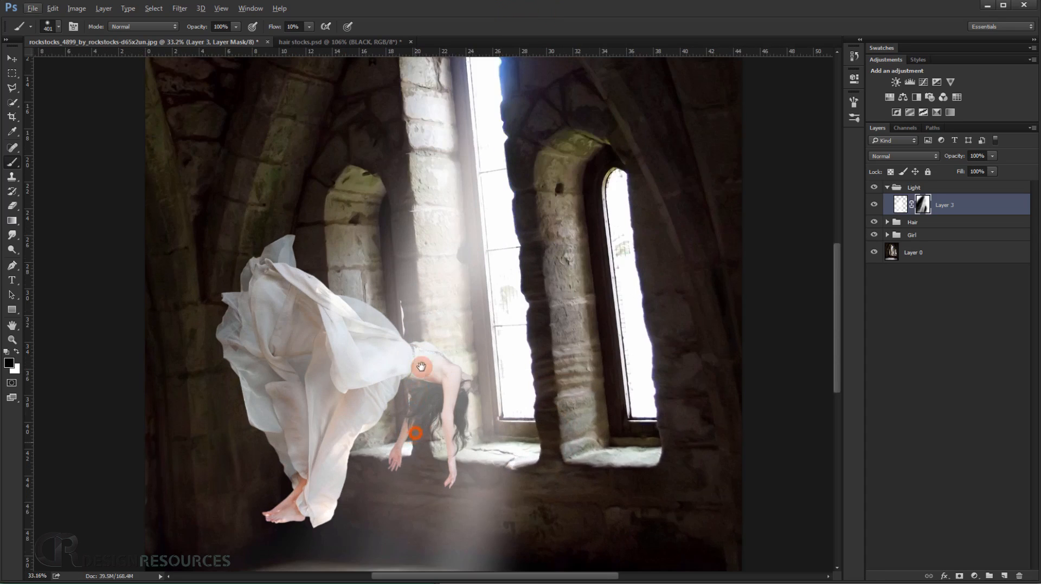
left_click_drag(416, 438, 438, 285)
scroll(437, 285, "down", 5)
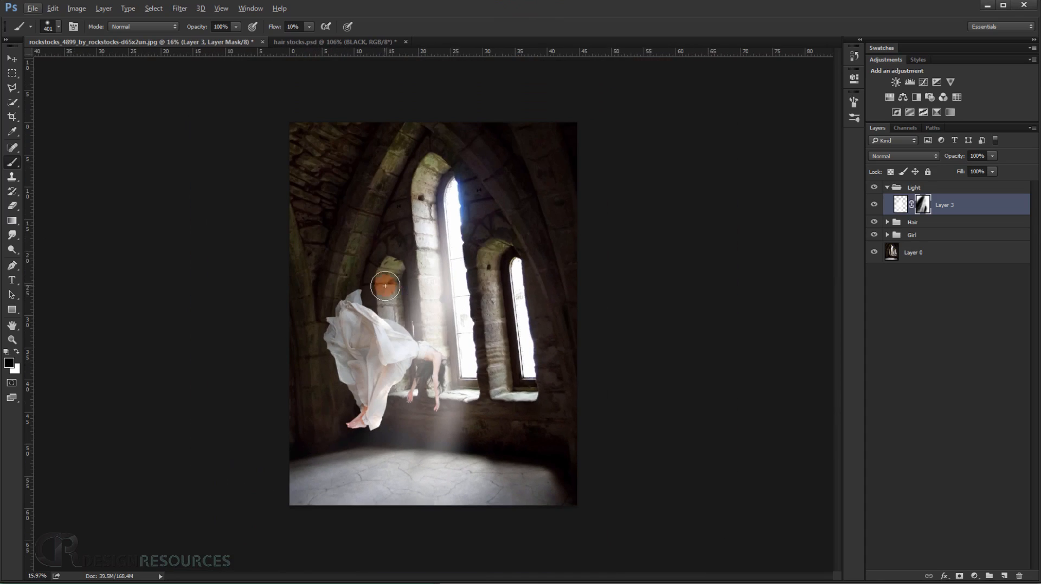
mouse_move(381, 302)
left_mouse_down()
mouse_move(391, 313)
mouse_move(424, 311)
left_mouse_up()
left_click_drag(322, 456, 279, 552)
left_click_drag(364, 328, 291, 494)
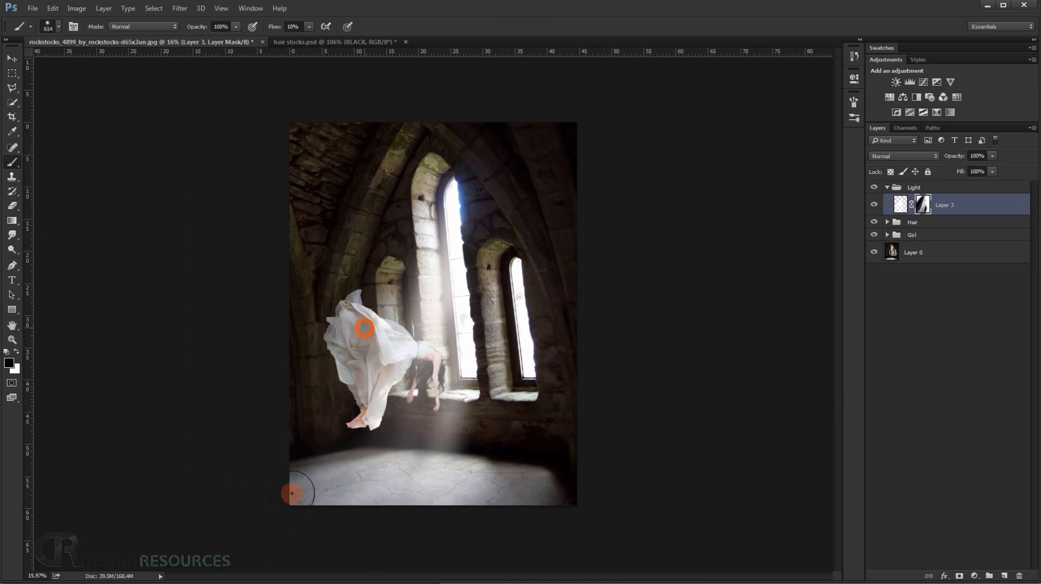
scroll(339, 464, "down", 1)
scroll(373, 374, "up", 5)
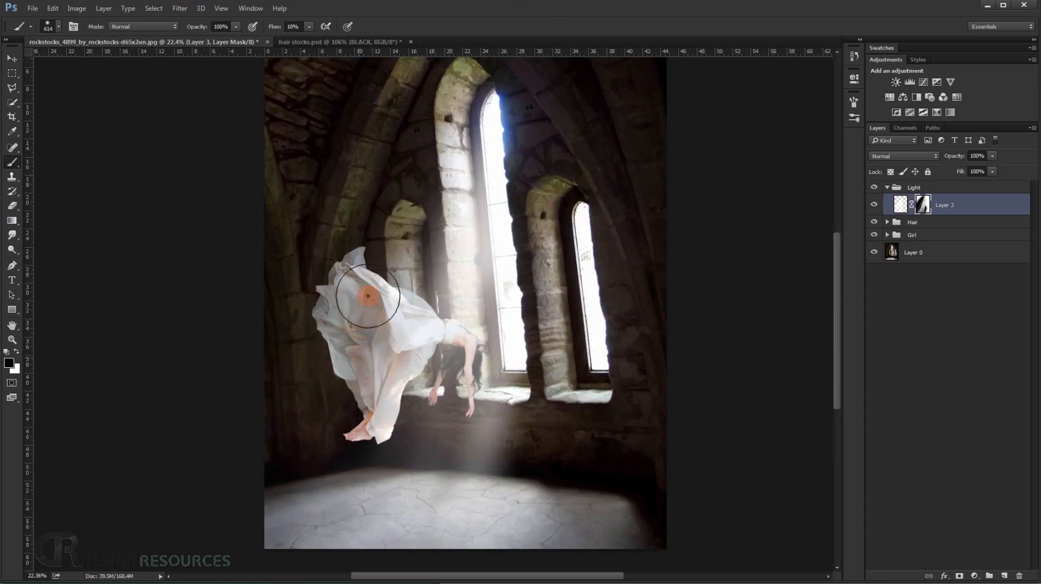
left_click_drag(442, 215, 360, 472)
scroll(361, 456, "down", 5)
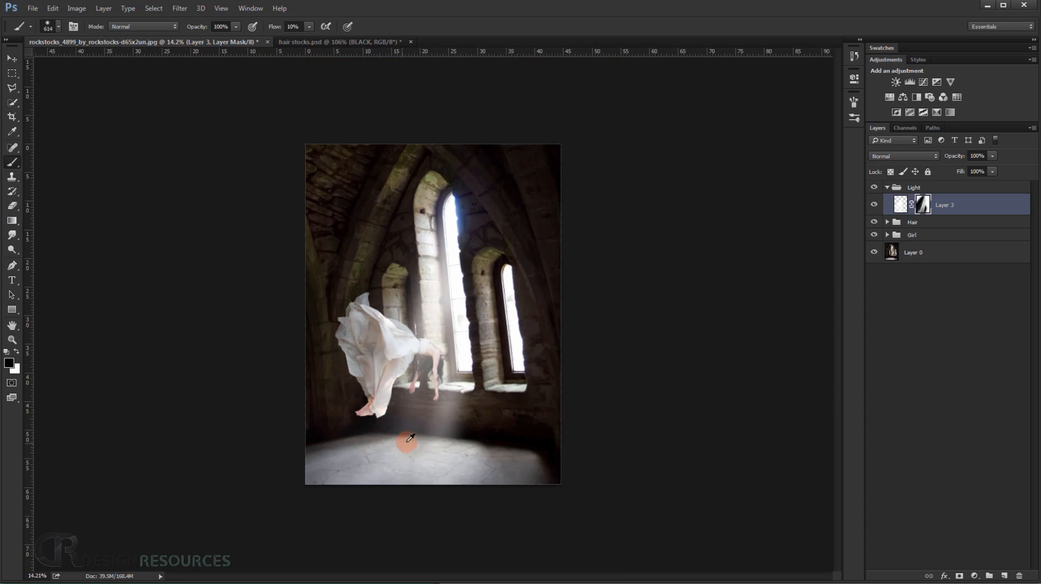
Paint a white diagonal stroke on the mask from below the woman's hands down to the floor with the 614 px brush.
scroll(426, 347, "up", 5)
key("x")
left_click_drag(433, 428, 389, 553)
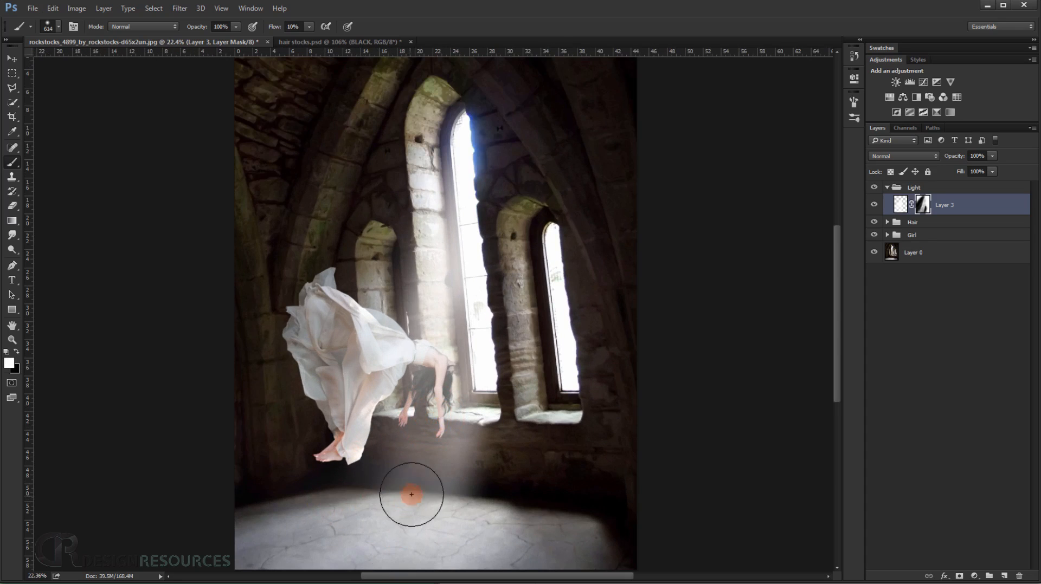
scroll(416, 480, "up", 5)
mouse_move(422, 501)
left_mouse_down()
mouse_move(392, 500)
mouse_move(463, 388)
left_mouse_up()
Paint white on the beam's mask over the woman's lower hand with a 176 px brush.
scroll(426, 464, "up", 6)
left_click_drag(467, 439, 504, 374)
scroll(516, 372, "down", 4)
scroll(489, 355, "up", 5)
mouse_move(495, 298)
left_mouse_down()
mouse_move(499, 279)
mouse_move(490, 294)
left_mouse_up()
scroll(489, 238, "up", 5)
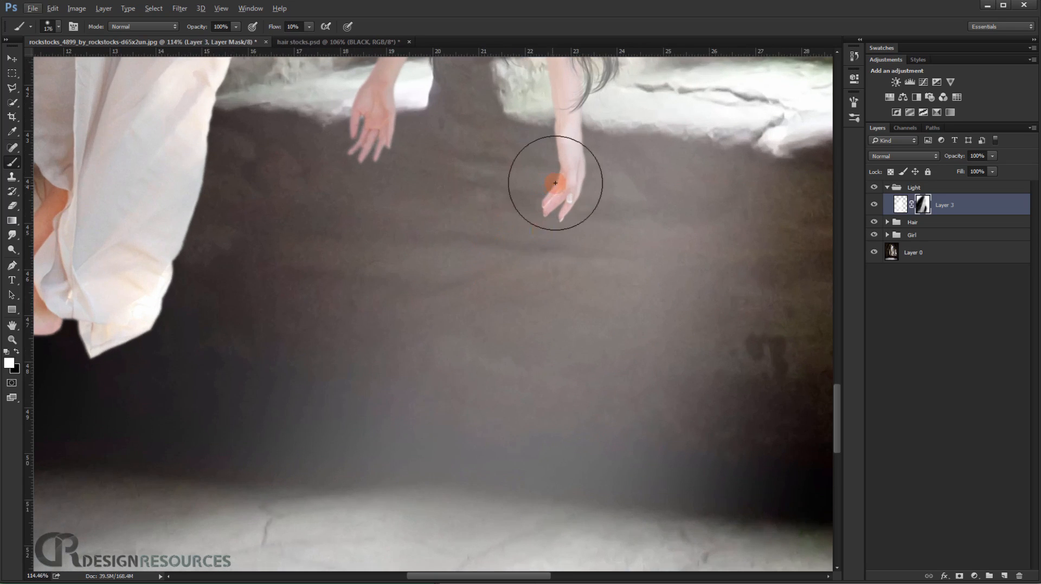
mouse_move(575, 164)
left_mouse_down()
mouse_move(569, 190)
mouse_move(581, 154)
mouse_move(558, 225)
mouse_move(568, 189)
mouse_move(567, 209)
left_mouse_up()
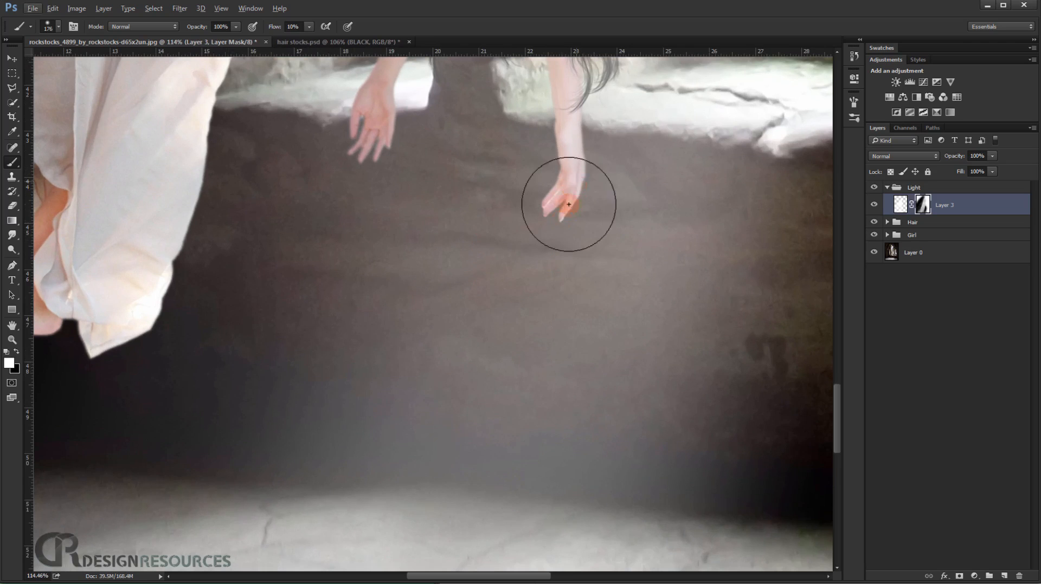
scroll(567, 211, "down", 8)
scroll(568, 219, "down", 4)
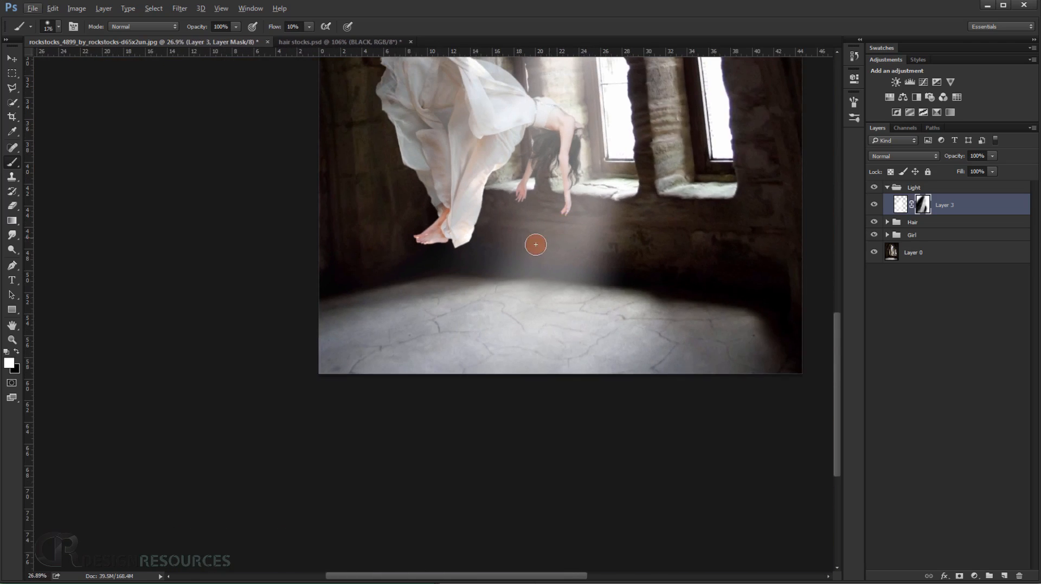
Paint a black diagonal stroke on the mask from between the woman's hands to the floor with a 298 px brush.
scroll(542, 285, "up", 3)
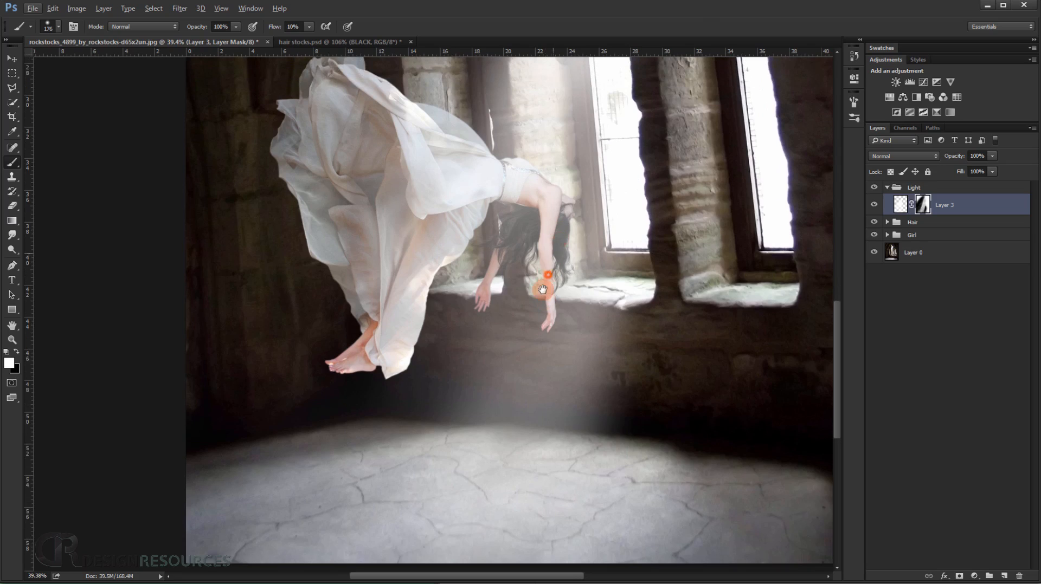
mouse_move(542, 290)
left_mouse_down()
mouse_move(525, 291)
mouse_move(536, 255)
mouse_move(523, 262)
mouse_move(545, 249)
left_mouse_up()
key("x")
mouse_move(516, 234)
left_mouse_down()
mouse_move(500, 233)
mouse_move(526, 230)
left_mouse_up()
mouse_move(497, 294)
left_mouse_down()
mouse_move(479, 323)
mouse_move(553, 243)
mouse_move(441, 499)
left_mouse_up()
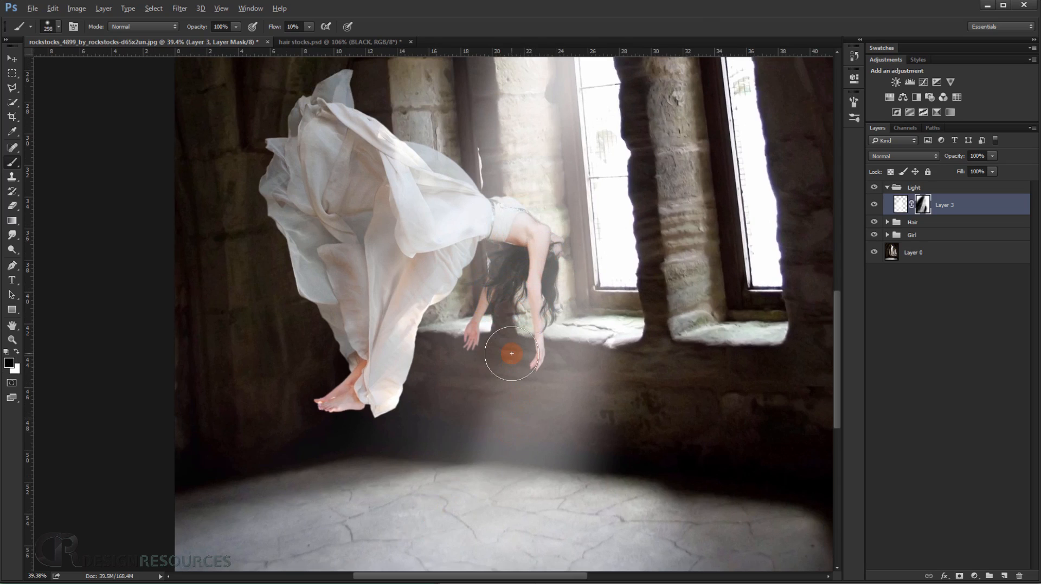
scroll(492, 432, "up", 1)
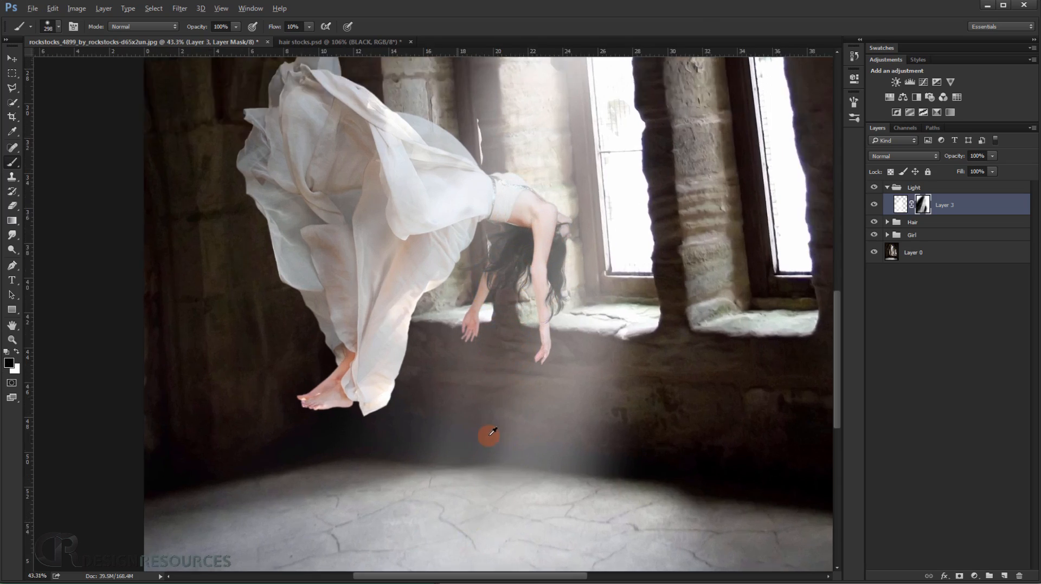
scroll(493, 432, "up", 5)
scroll(566, 403, "down", 4)
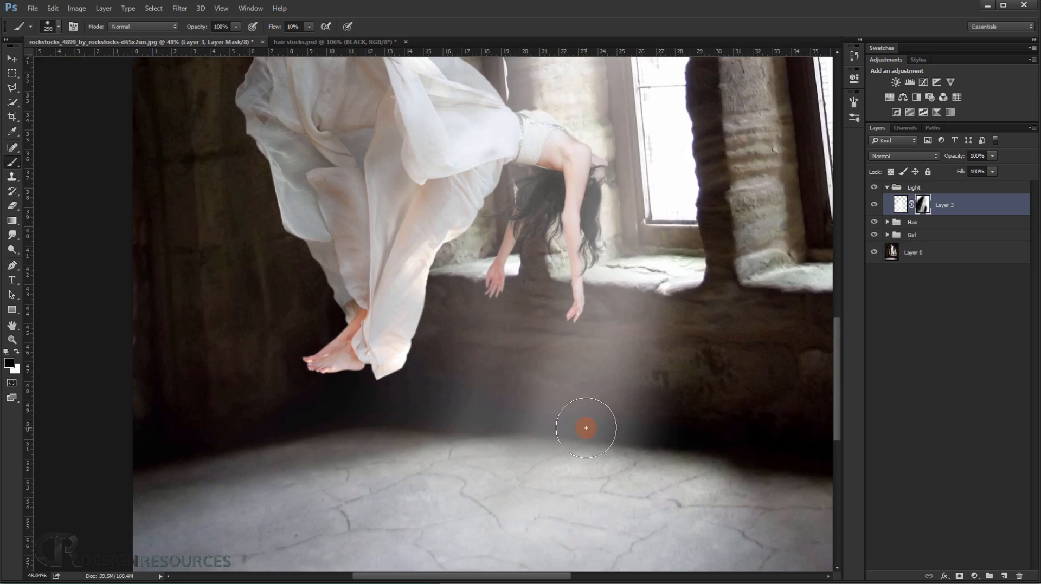
scroll(588, 425, "down", 4)
scroll(598, 391, "up", 4)
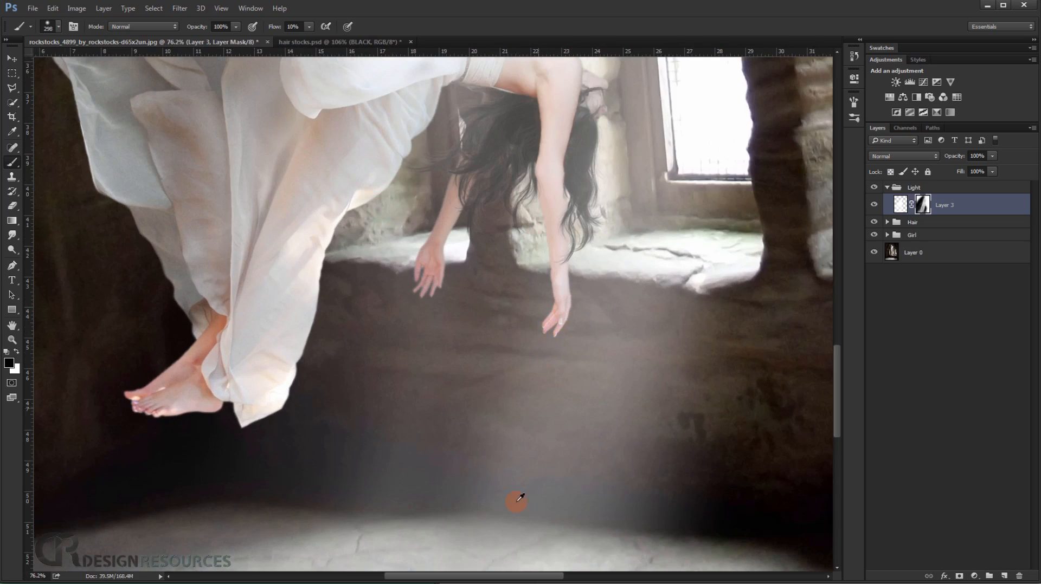
scroll(382, 387, "down", 4)
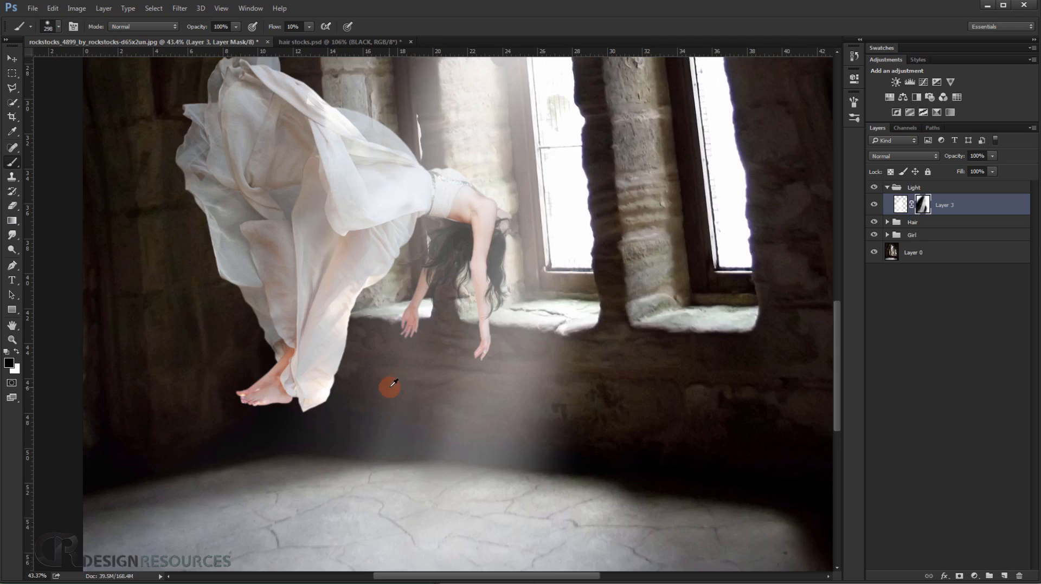
Choose the Rectangular Marquee tool and add a new empty layer above the beam in the Light group.
left_click(12, 73)
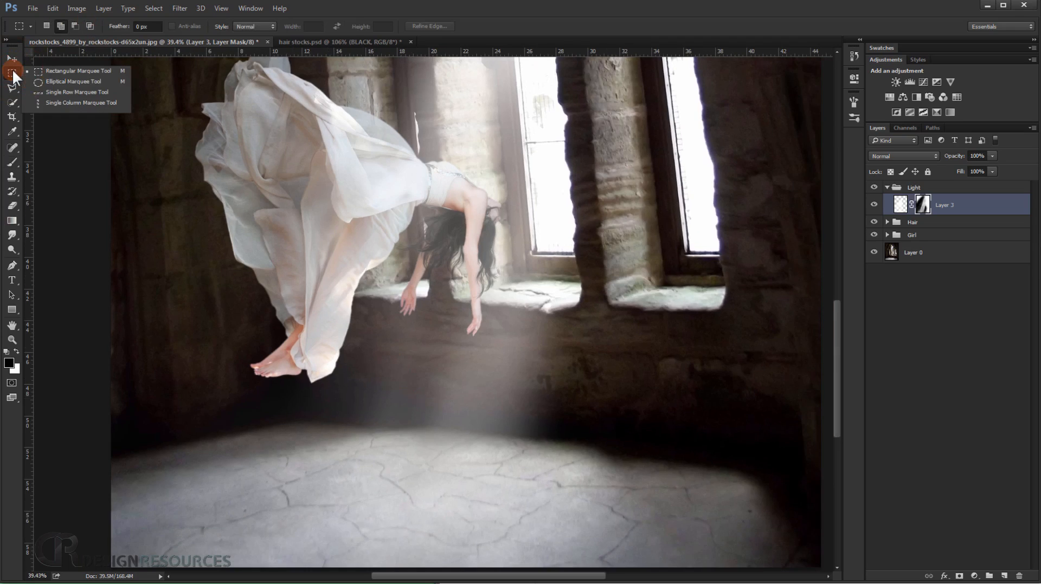
left_click(55, 71)
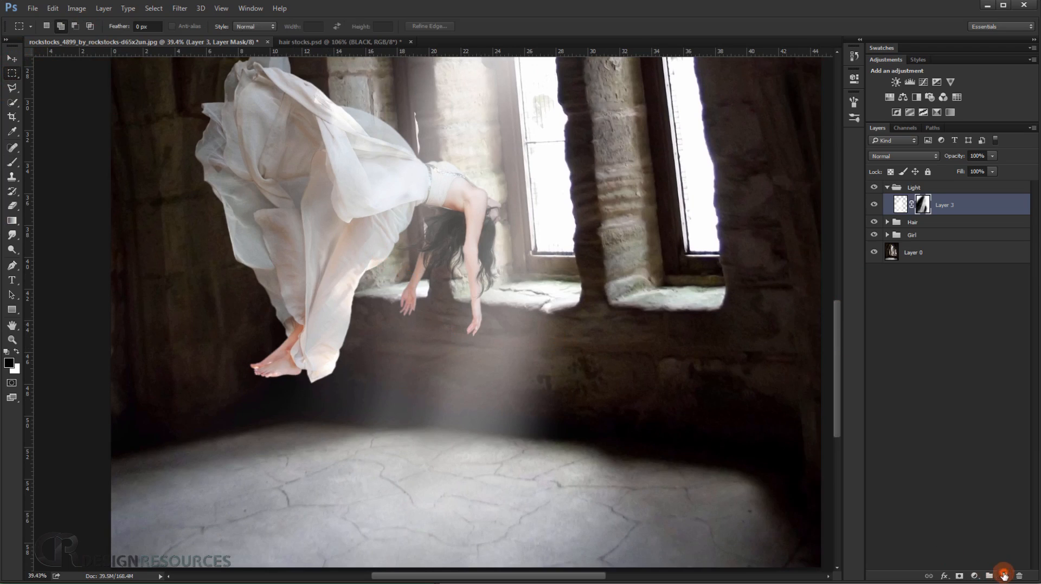
left_click(1004, 576)
key("x")
left_click(417, 320)
Select several thin parallel vertical strips from beside the woman's hair down to the floor, fill them with white and deselect.
left_click_drag(435, 238, 416, 566)
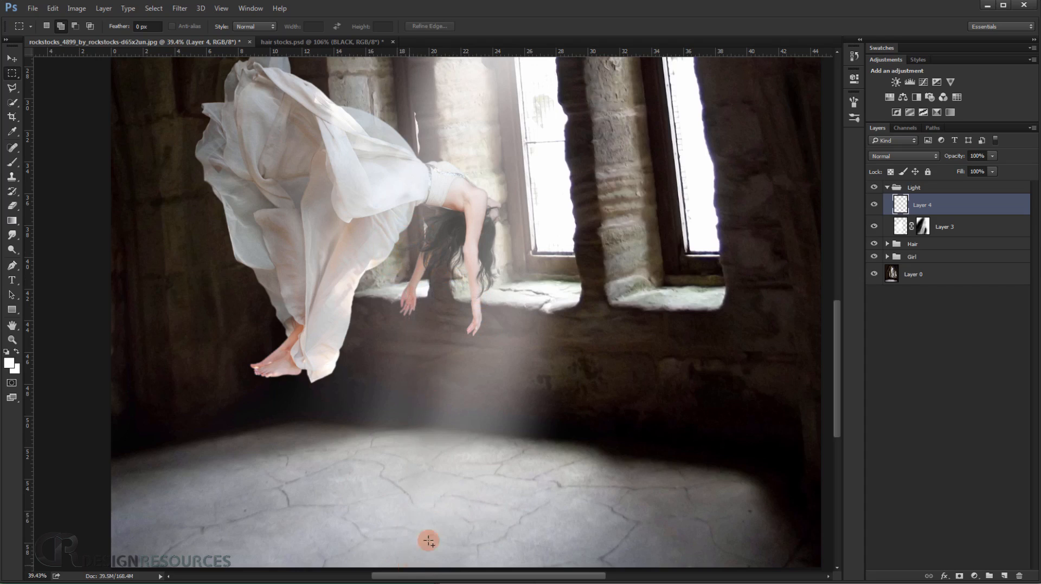
left_click_drag(431, 549, 423, 570)
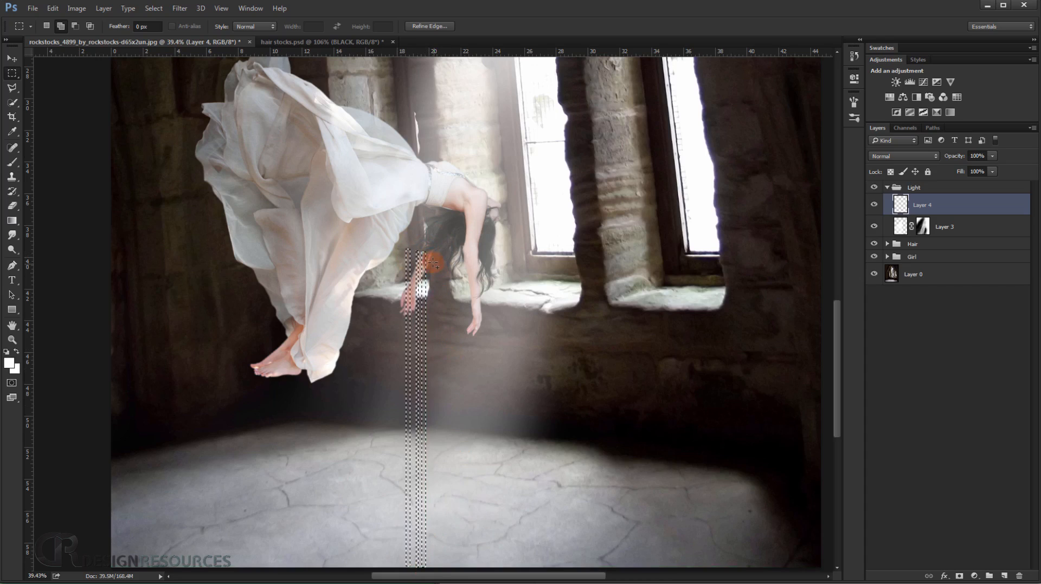
left_click_drag(449, 506, 439, 552)
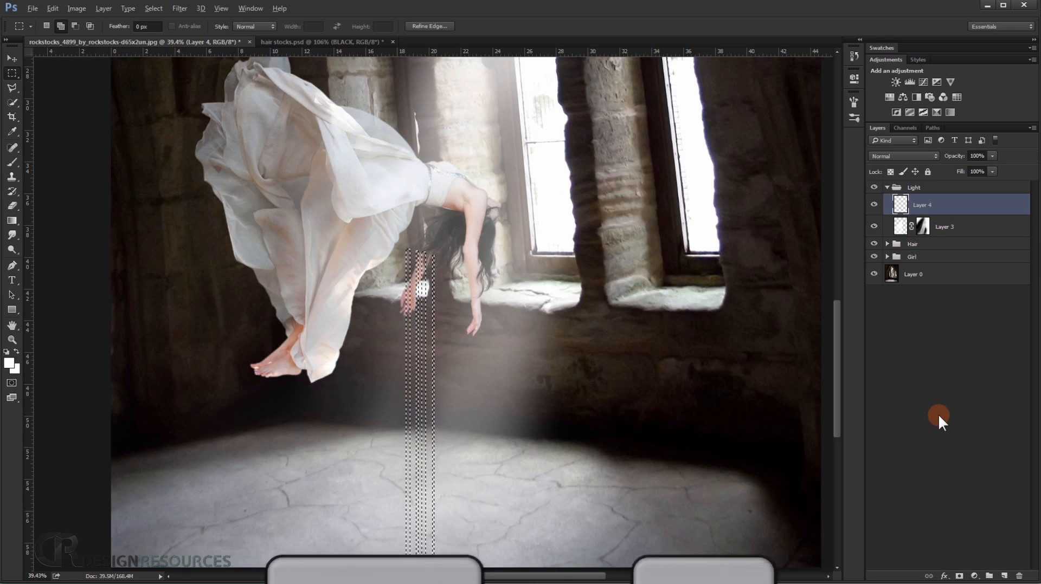
key("alt+Delete")
key("ctrl+d")
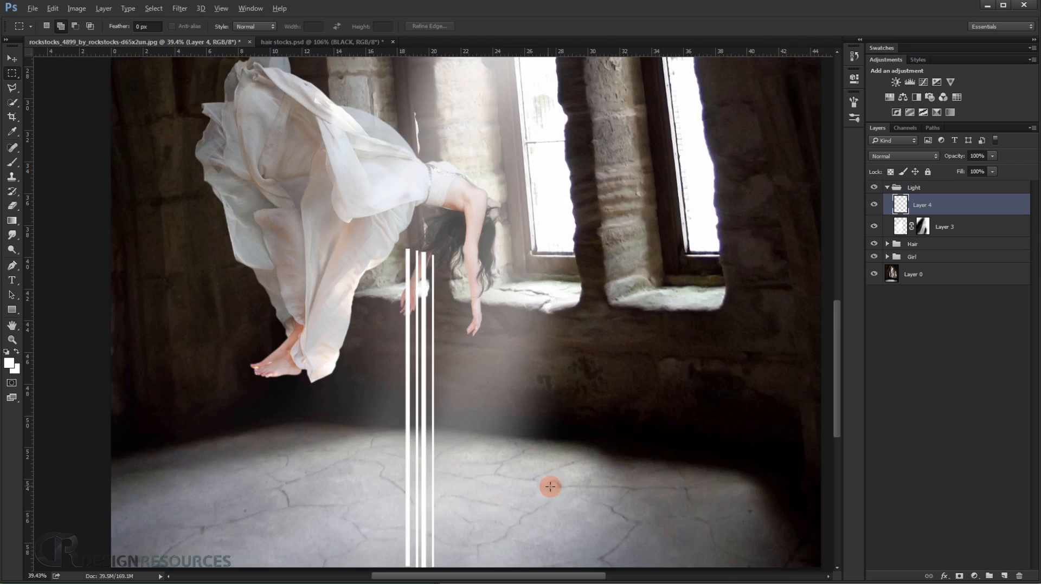
Duplicate the white stripes layer, hide the original, and narrow the copy to 43.75% of its width.
scroll(550, 486, "up", 3)
left_click_drag(469, 453, 493, 392)
key("ctrl+j")
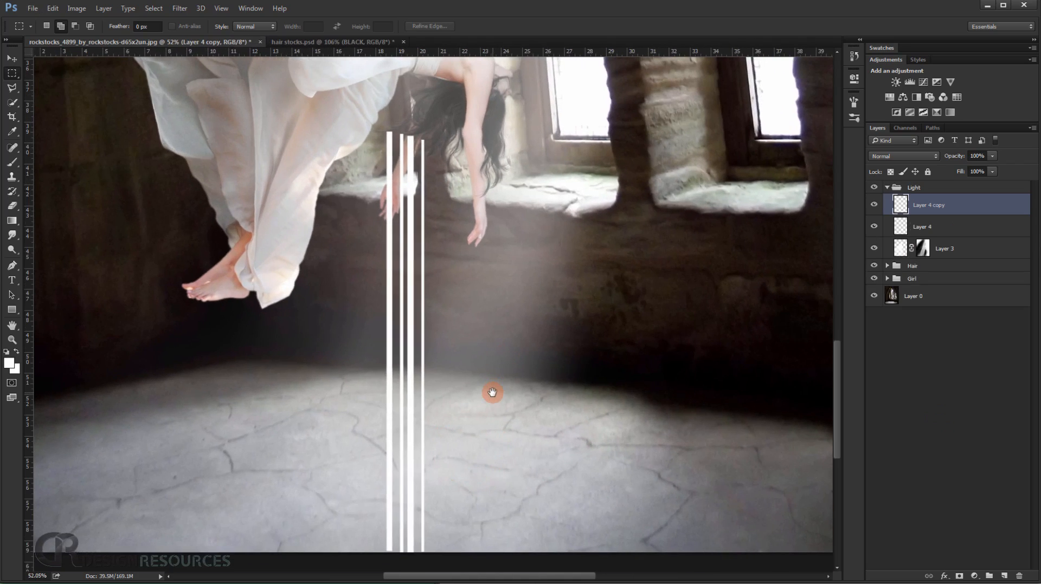
left_click(873, 226)
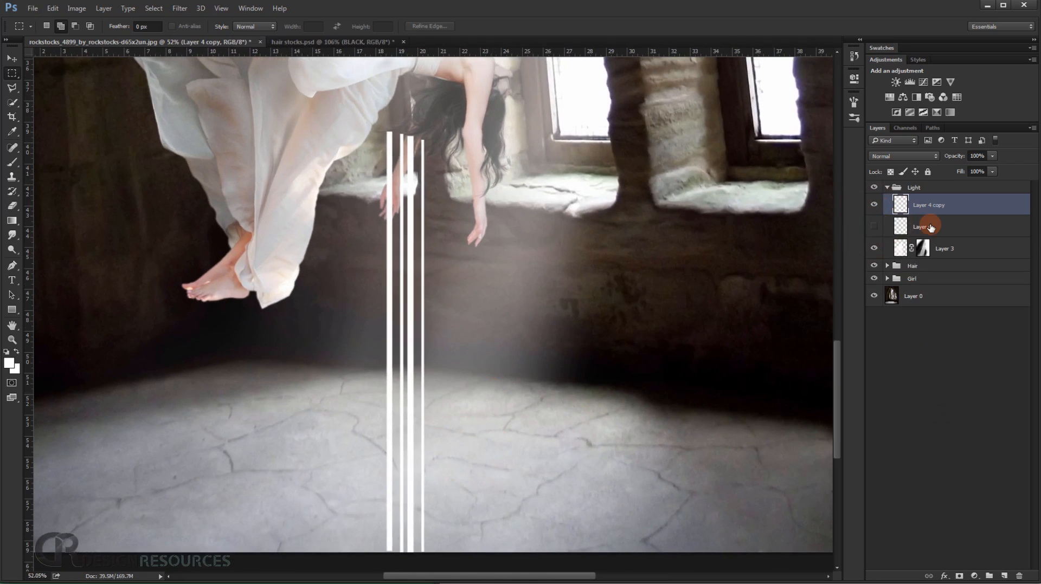
key("ctrl+t")
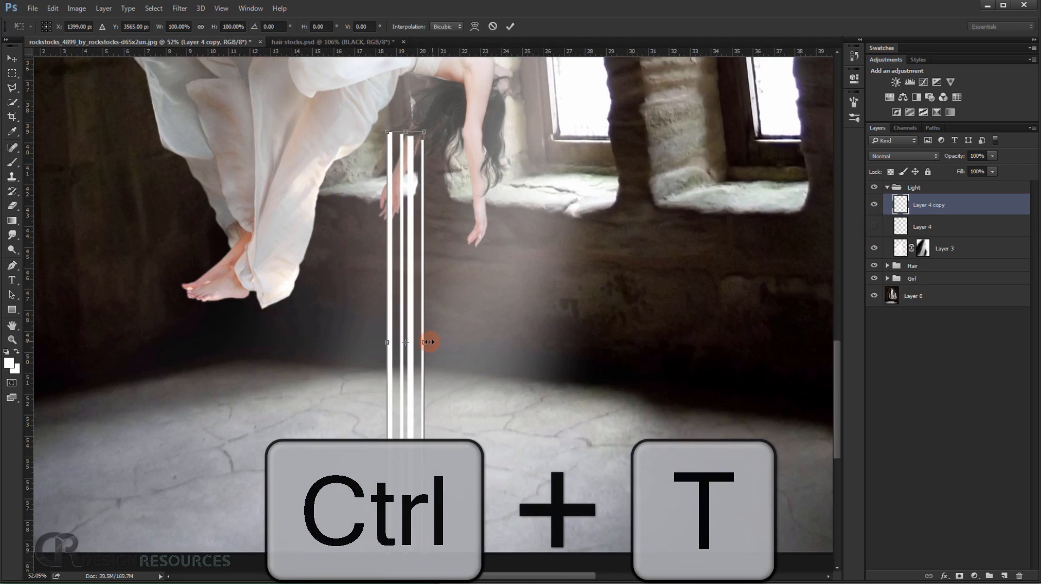
left_click_drag(425, 342, 414, 342)
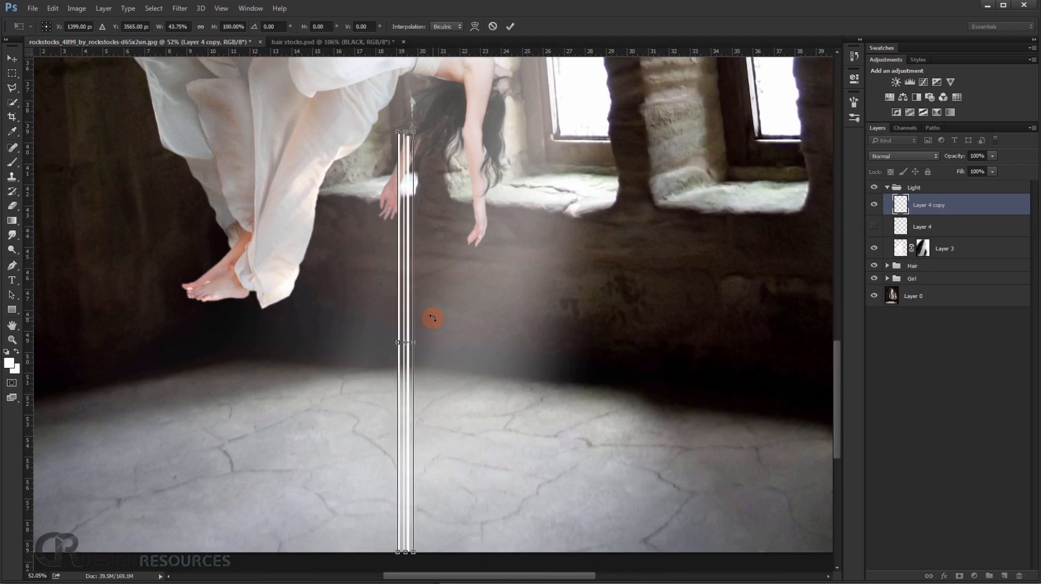
key("Return")
Apply the narrowing, place a duplicate of the white stripes directly beside them, and flip the duplicate vertically and horizontally.
left_click(12, 57)
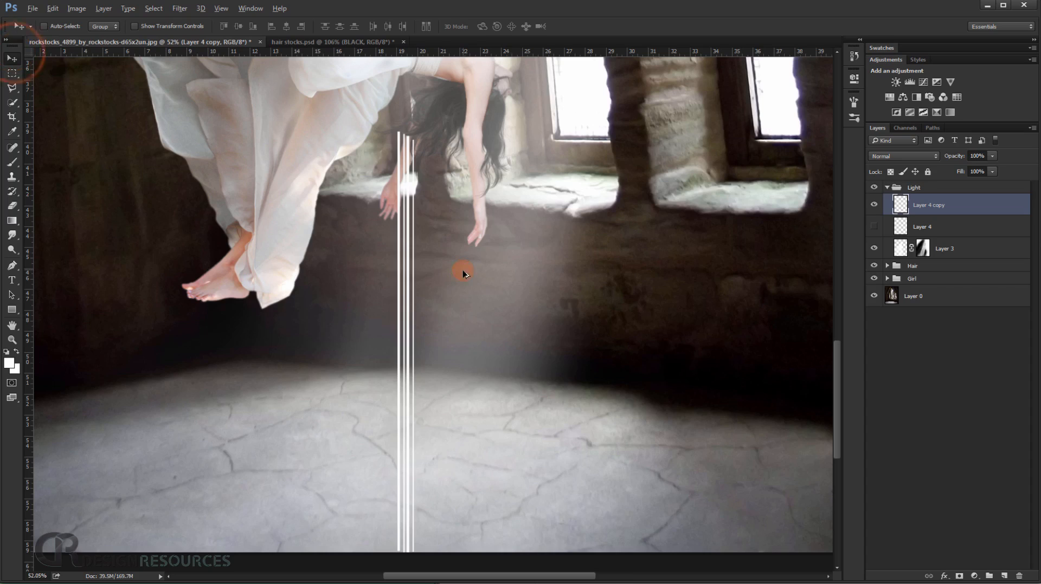
left_click_drag(405, 272, 423, 270)
key("ctrl+t")
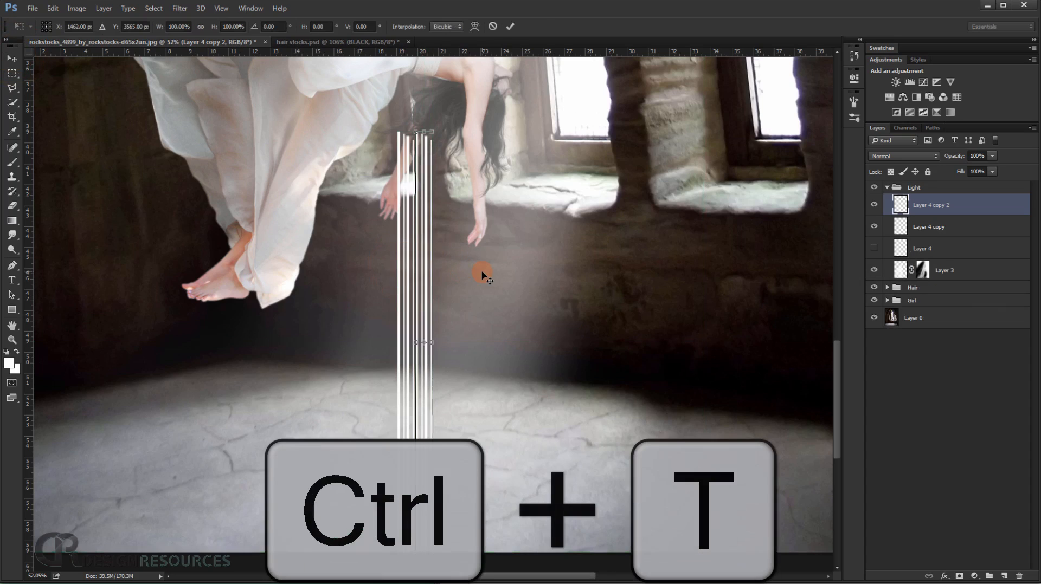
right_click(432, 270)
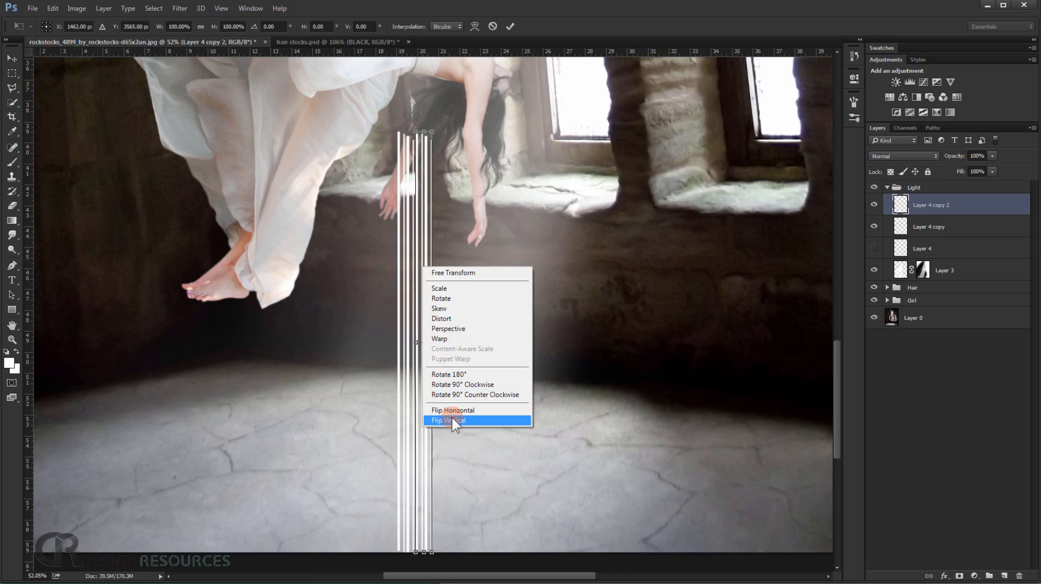
left_click(451, 418)
right_click(425, 321)
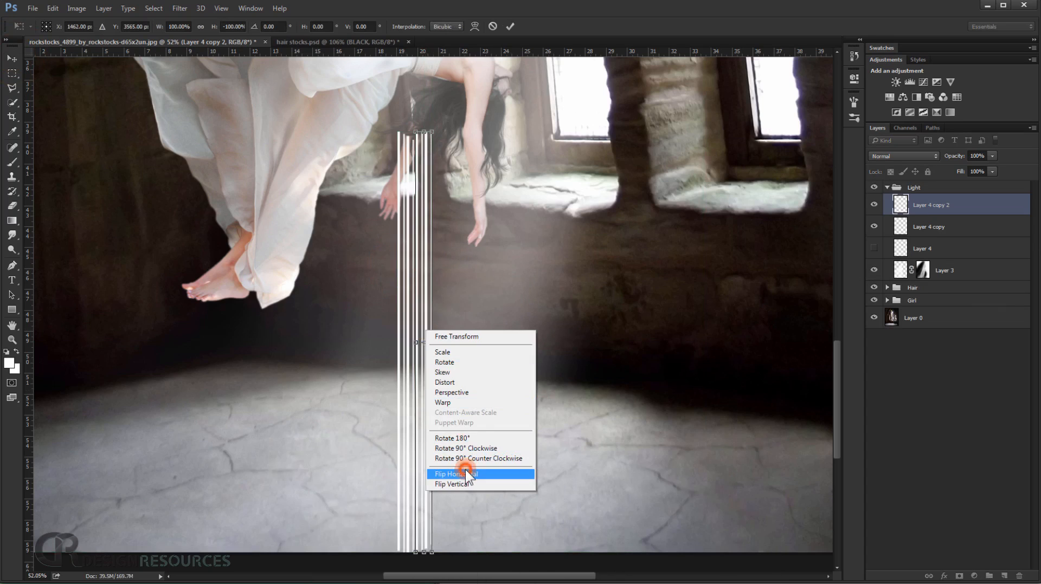
left_click(465, 471)
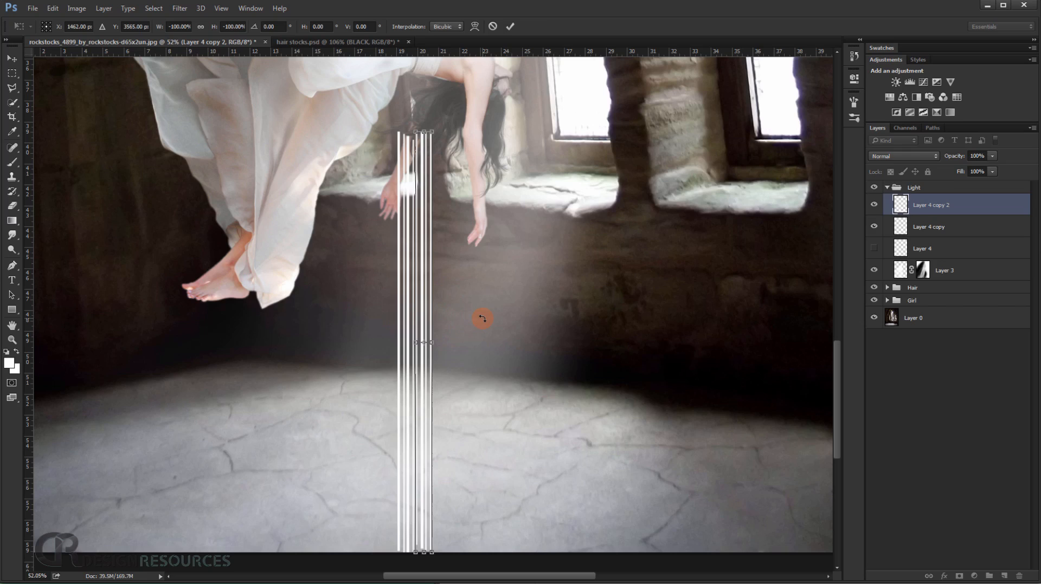
key("Return")
Merge the two visible white stripe layers into one layer.
left_click(948, 225, "ctrl")
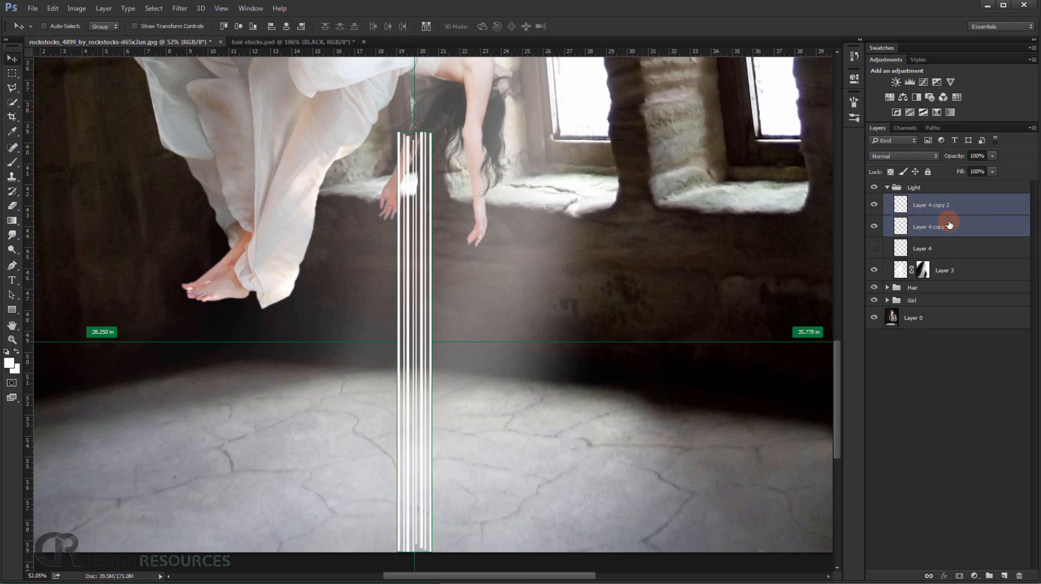
key("ctrl+e")
scroll(576, 220, "up", 1)
Transform the merged stripes to 58.82% width, rotated about 16.6°, running diagonally from the woman's rear hand down to the floor.
key("ctrl+t")
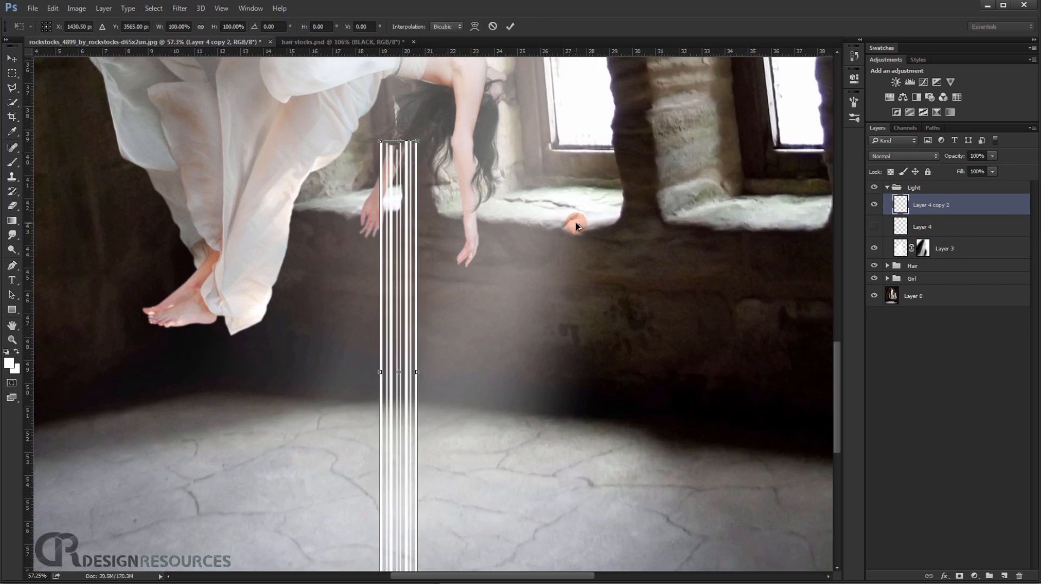
left_click_drag(416, 369, 406, 366)
left_click_drag(392, 313, 404, 273)
mouse_move(511, 207)
left_mouse_down()
mouse_move(534, 285)
mouse_move(483, 261)
mouse_move(353, 281)
mouse_move(345, 302)
left_mouse_up()
left_click_drag(490, 251, 492, 206)
left_click_drag(332, 284, 340, 296)
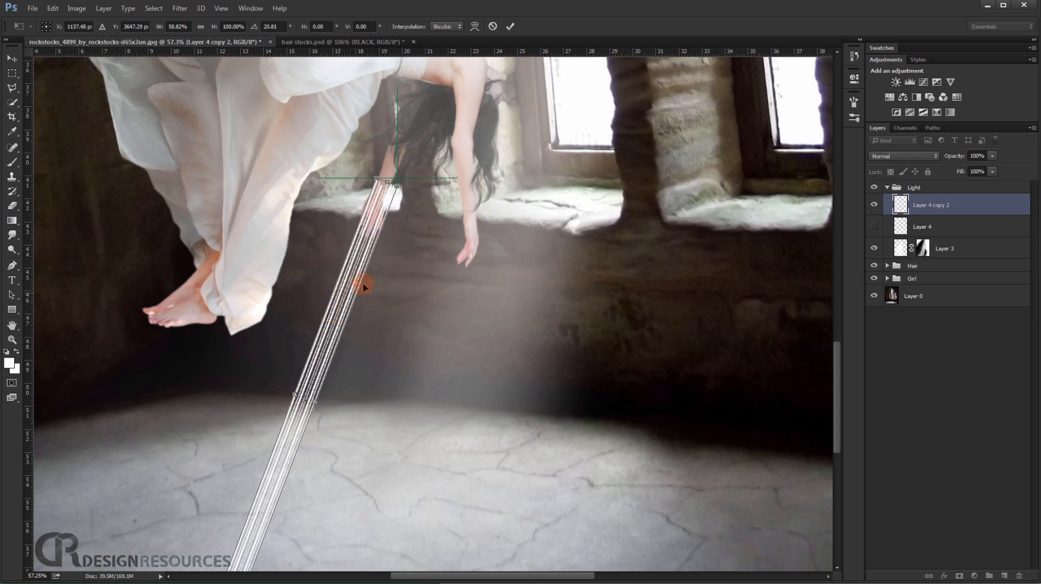
left_click_drag(477, 204, 477, 198)
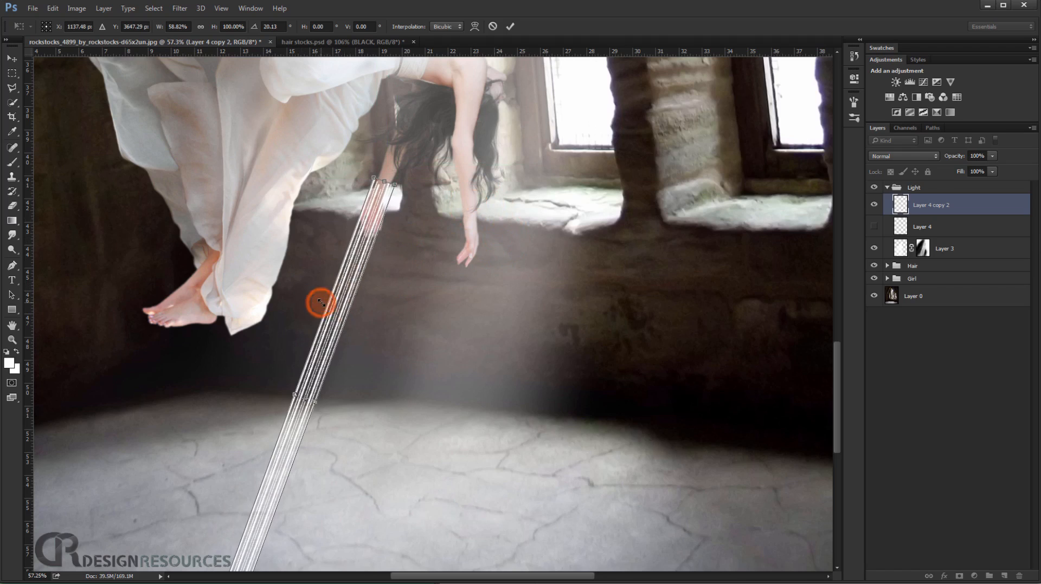
left_click_drag(343, 305, 346, 305)
left_click_drag(452, 234, 452, 227)
left_click_drag(359, 273, 358, 273)
mouse_move(439, 263)
left_mouse_down()
mouse_move(355, 269)
mouse_move(358, 282)
left_mouse_up()
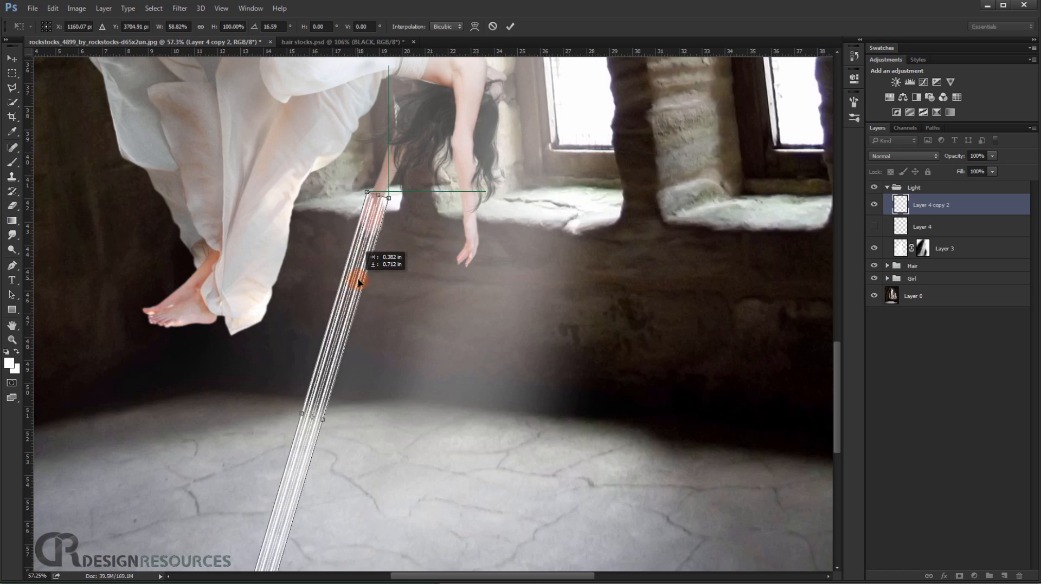
key("Return")
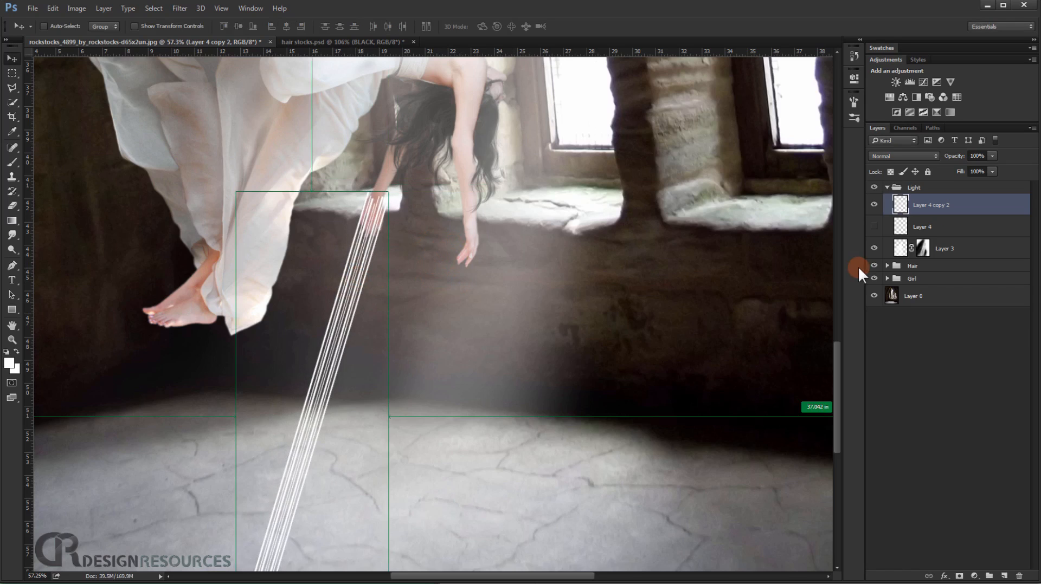
Duplicate the slanted stripes layer and hide the original.
key("ctrl+j")
left_click(873, 226)
scroll(436, 292, "up", 3)
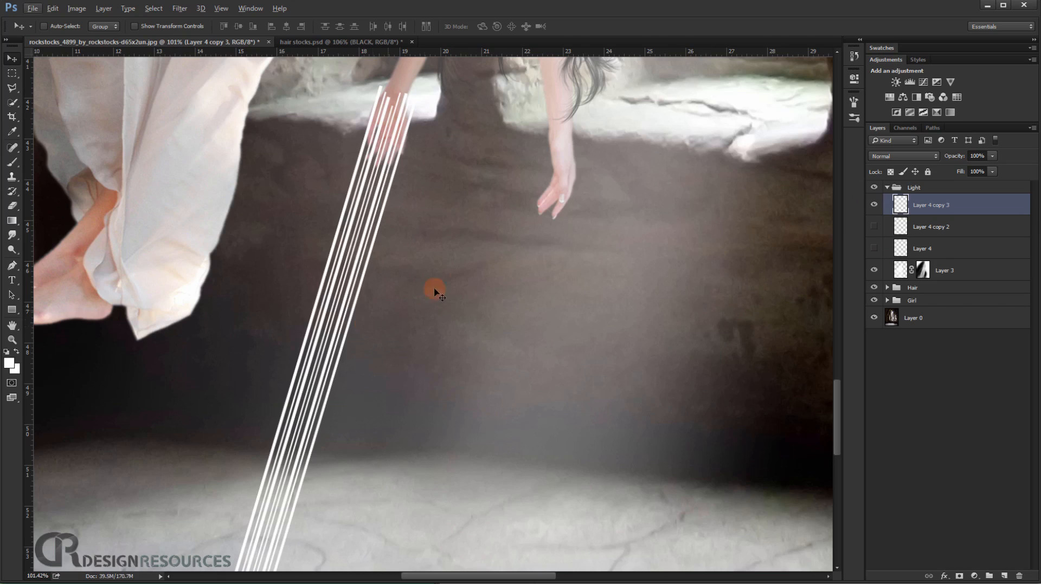
Try a Gaussian Blur with a 3.8-pixel radius on the stripes copy and load its outline as a selection.
left_click(178, 9)
mouse_move(204, 121)
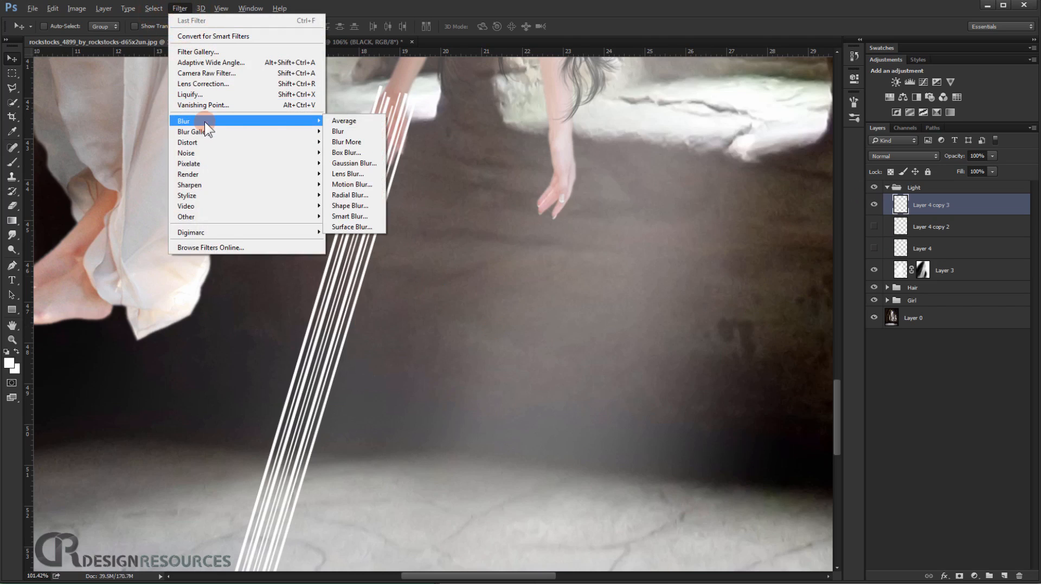
left_click(365, 162)
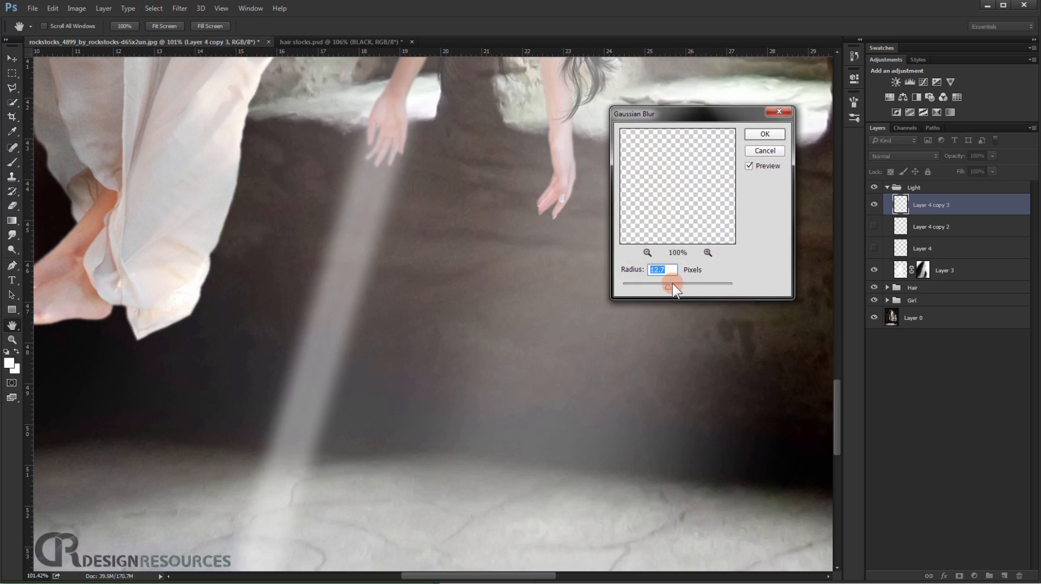
left_click_drag(663, 293, 649, 295)
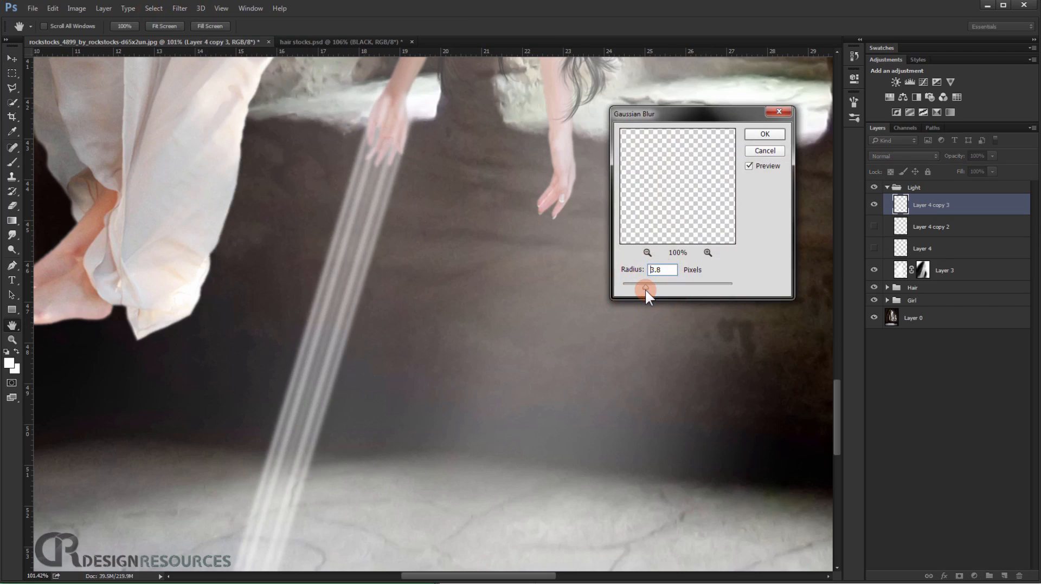
left_click(762, 134)
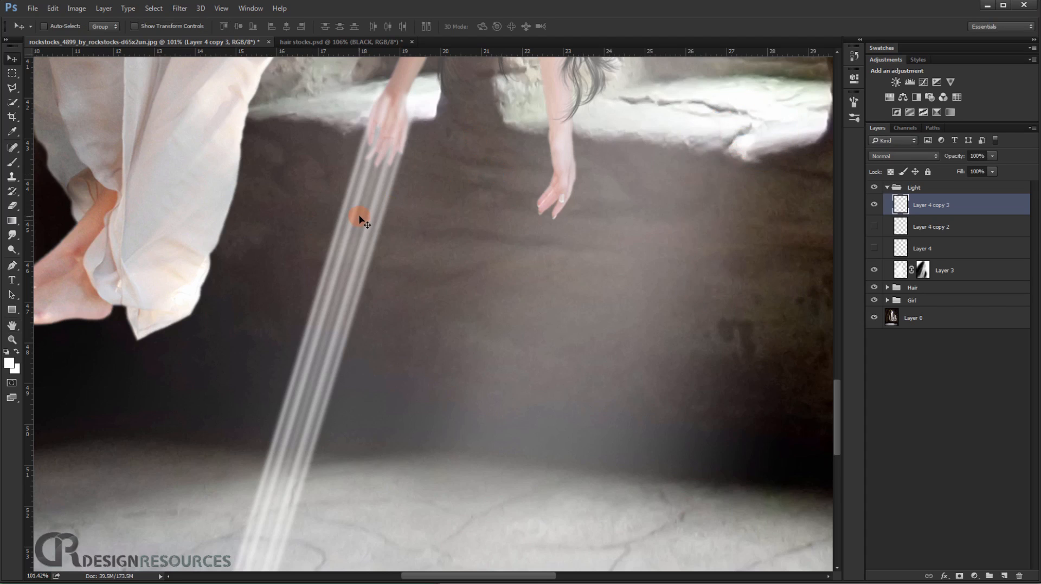
scroll(361, 219, "up", 2)
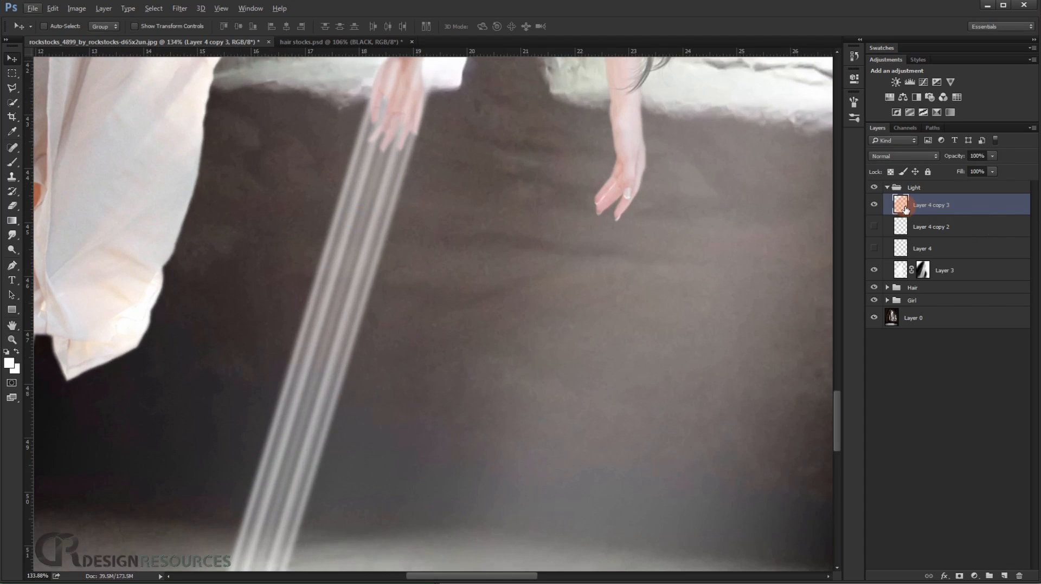
left_click(901, 207, "ctrl")
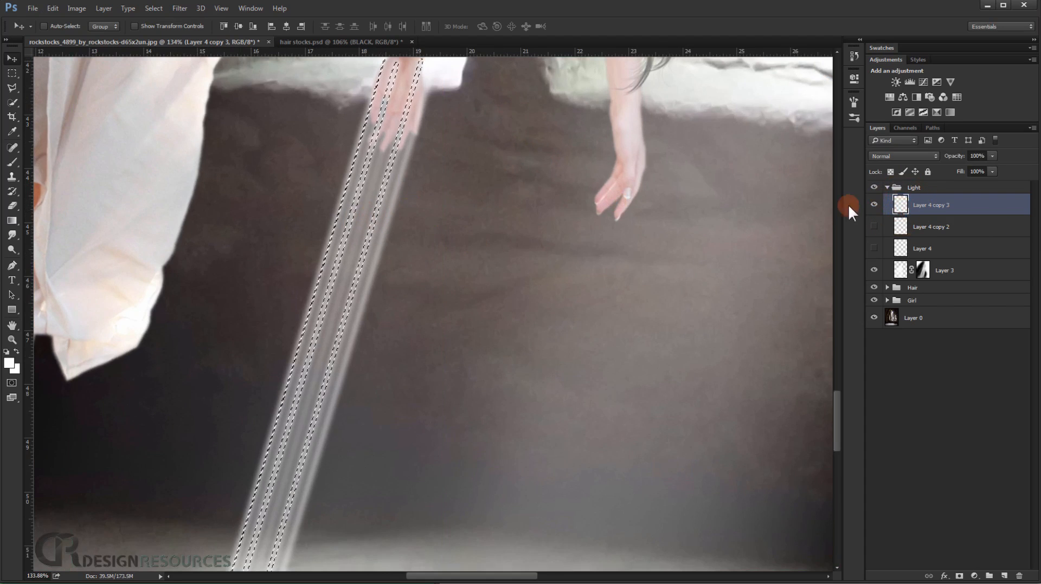
left_click(875, 226)
key("ctrl+d")
key("ctrl+alt+z")
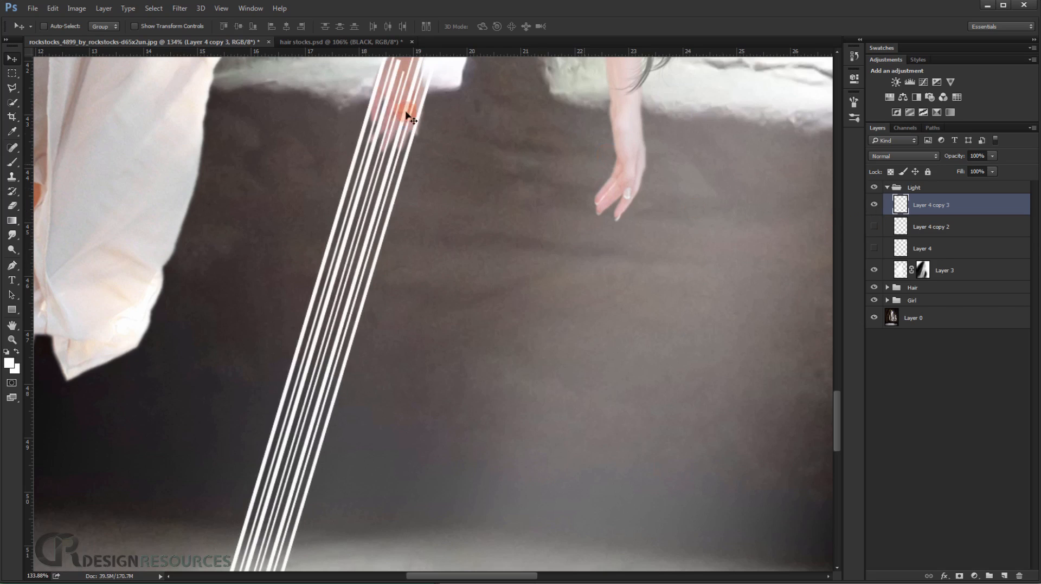
Apply a light, small-radius Gaussian Blur to the slanted stripes copy, keeping the individual rays distinct.
left_click(179, 8)
left_click(201, 121)
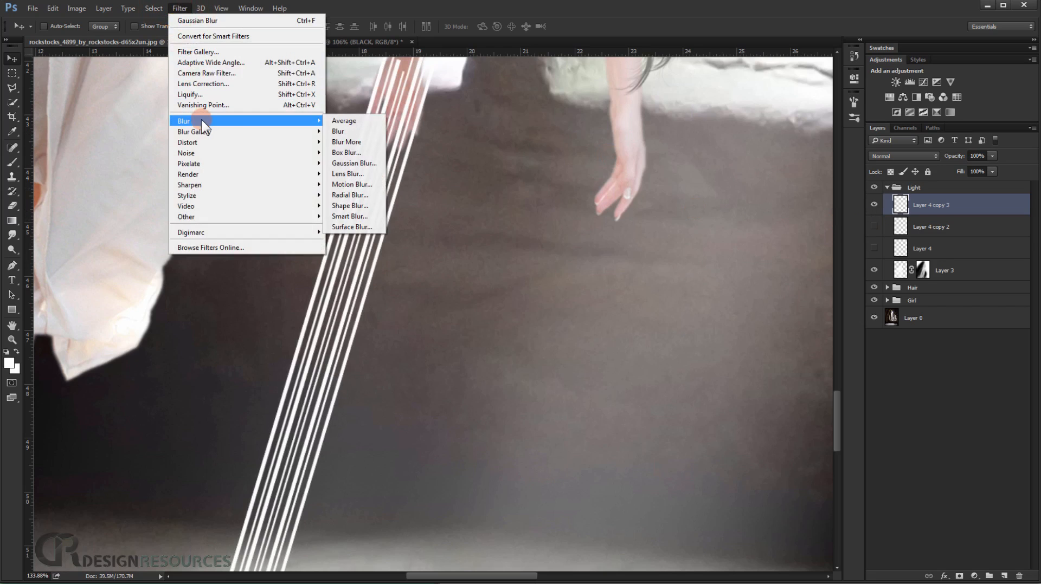
left_click(354, 163)
left_click_drag(635, 289, 633, 289)
left_click(779, 138)
Load the blurred stripes' outline as a selection and hide their layer.
left_click(902, 204, "ctrl")
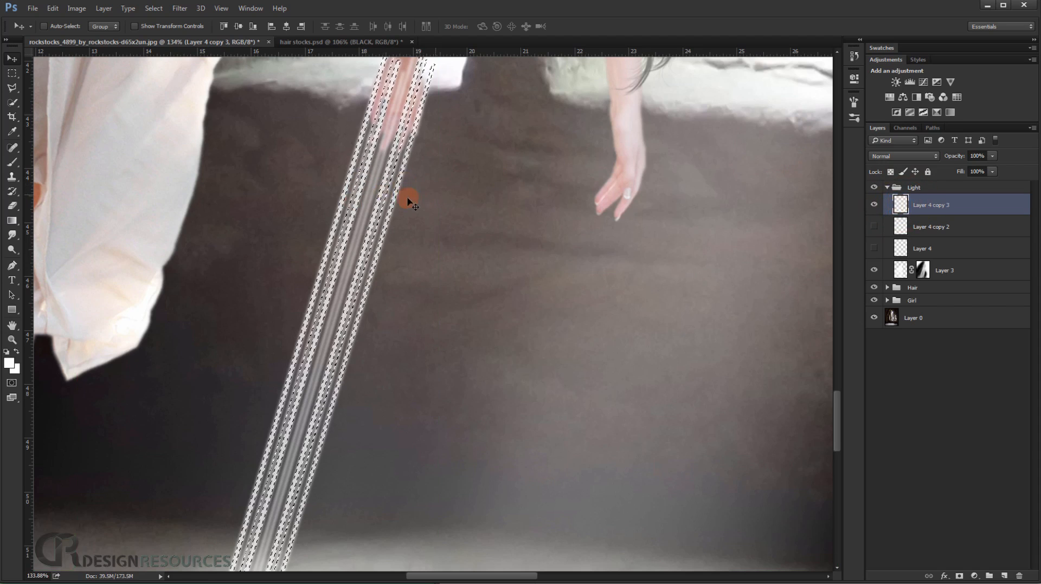
left_click(875, 211)
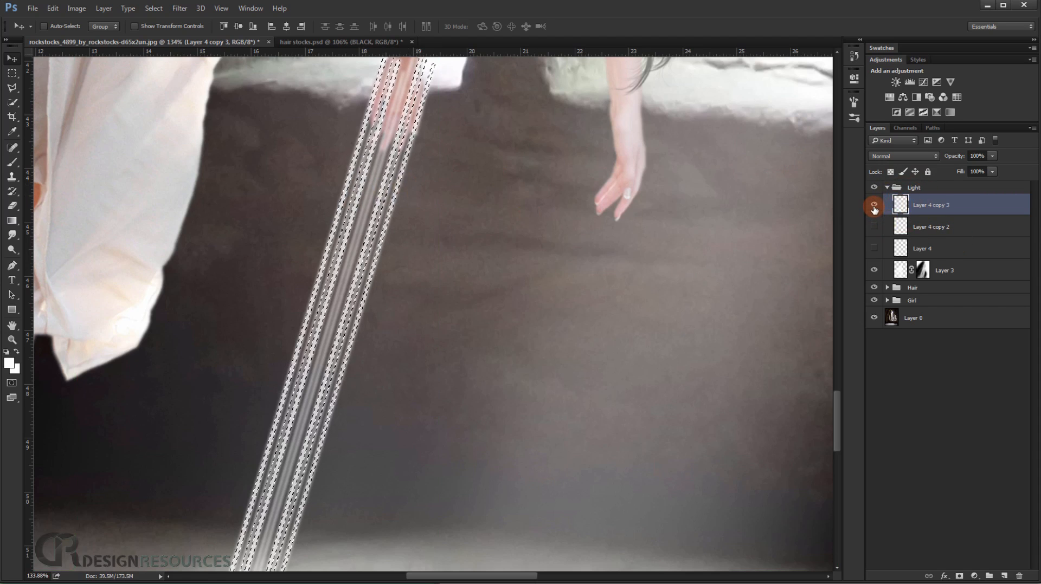
left_click(875, 211)
Clear the stripe selection and duplicate the masked light beam layer, Layer 3.
left_click(946, 274)
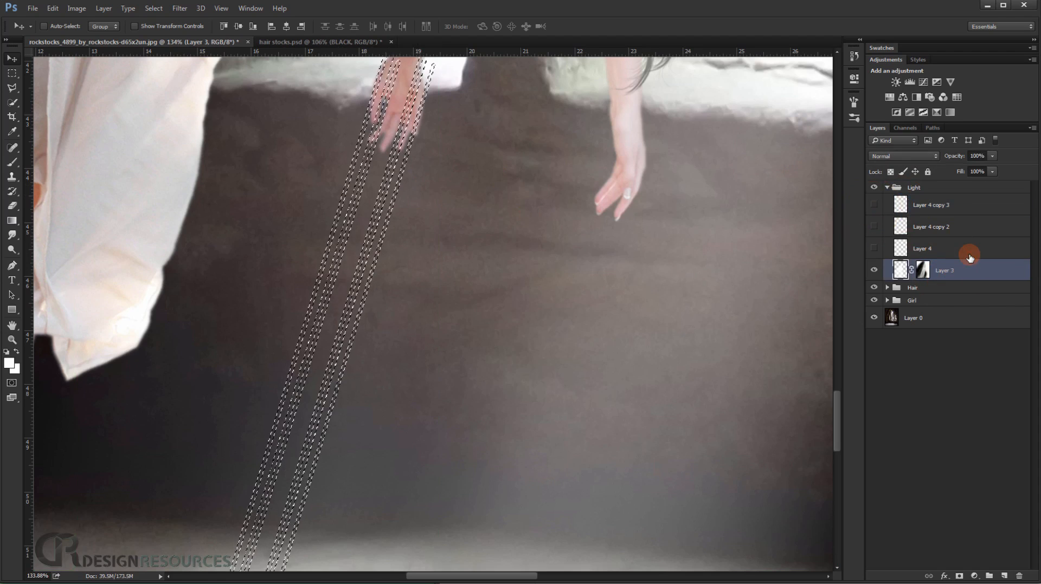
key("ctrl+d")
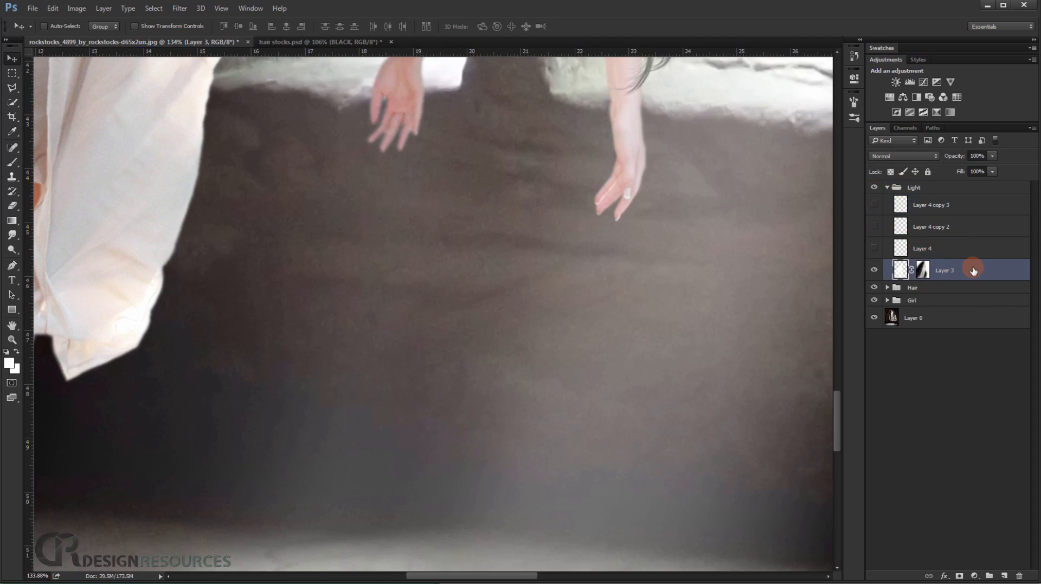
key("ctrl+j")
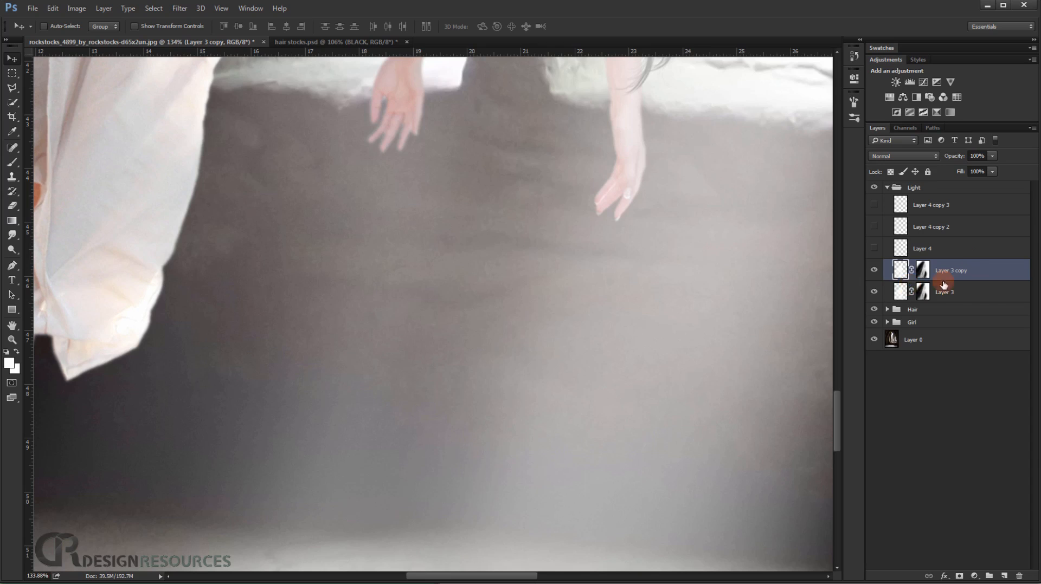
Set the original beam layer's opacity to 50% and the beam copy's opacity to 40%.
left_click(958, 293)
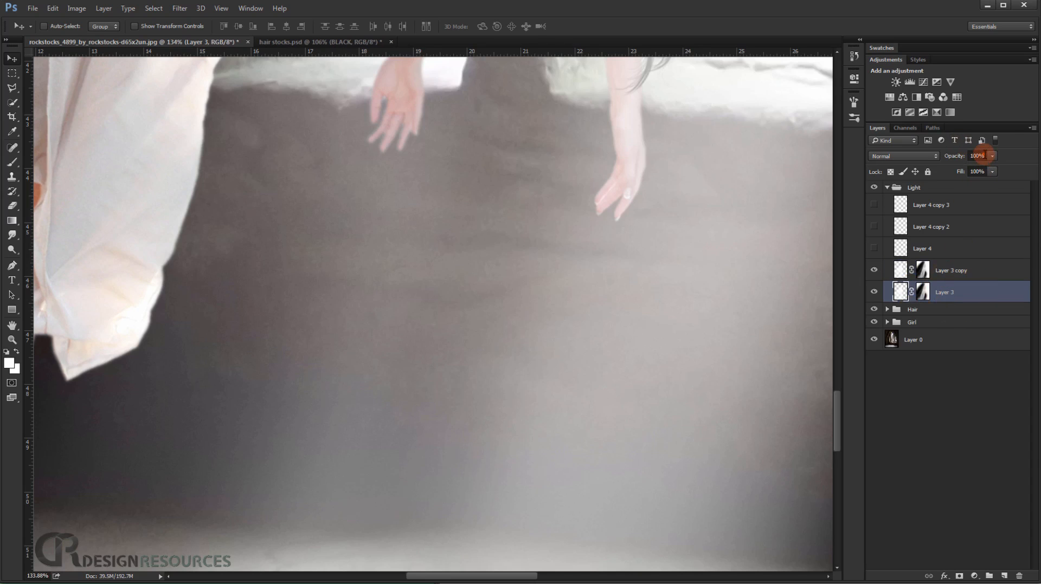
type("50")
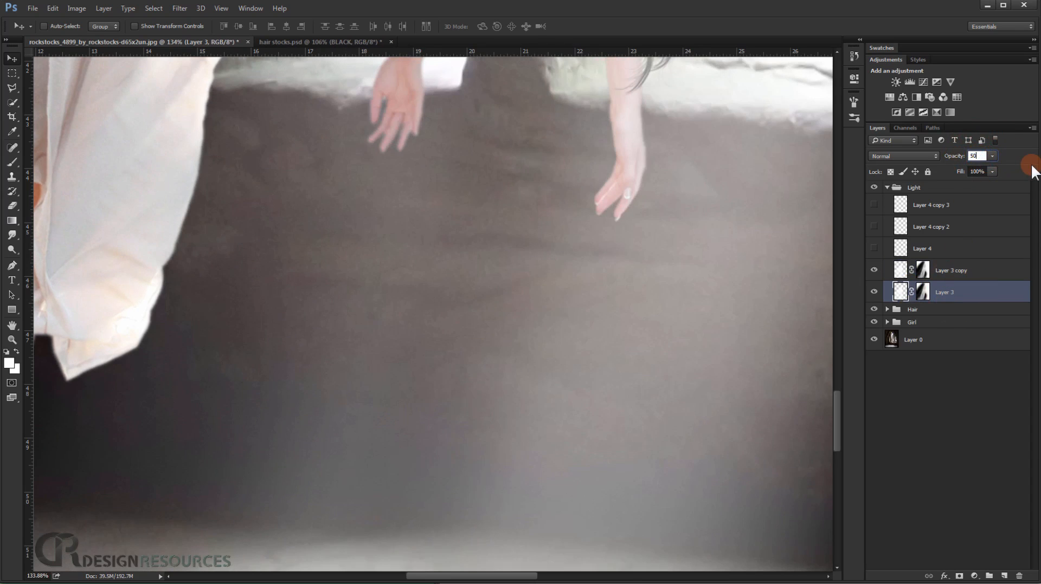
left_click_drag(658, 324, 606, 354)
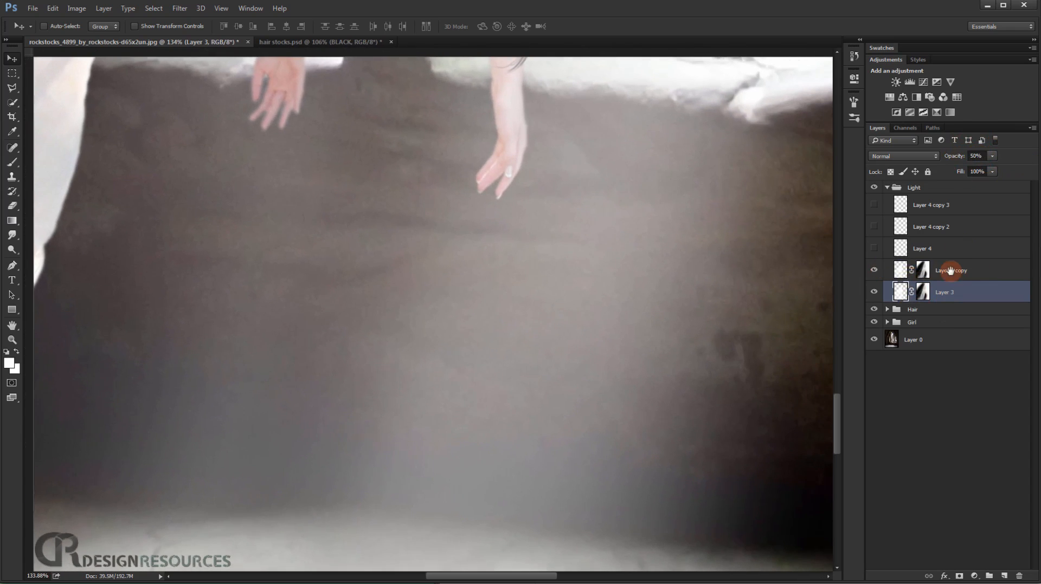
left_click(952, 270)
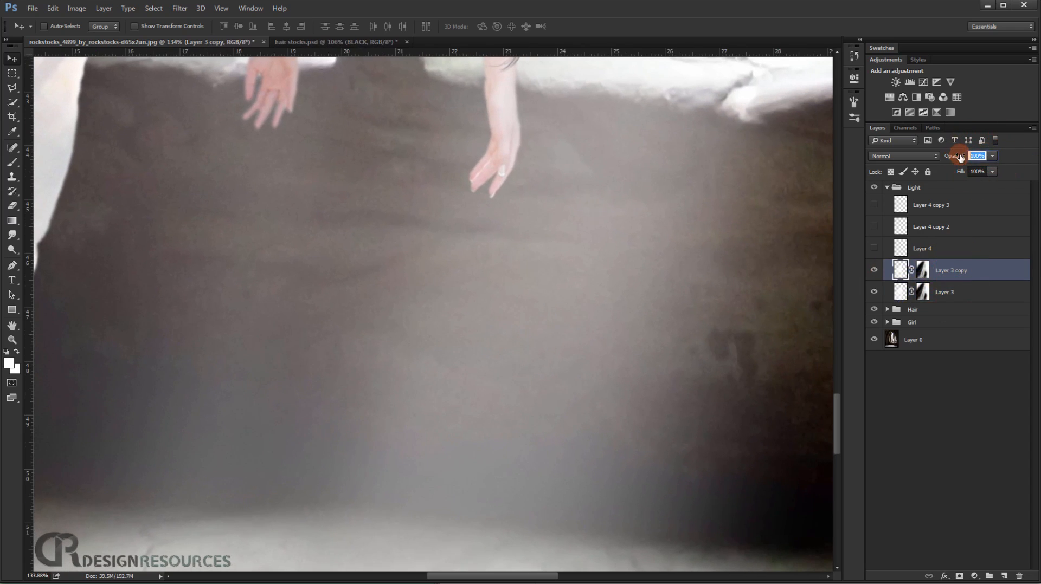
type("40")
left_click_drag(140, 288, 172, 278)
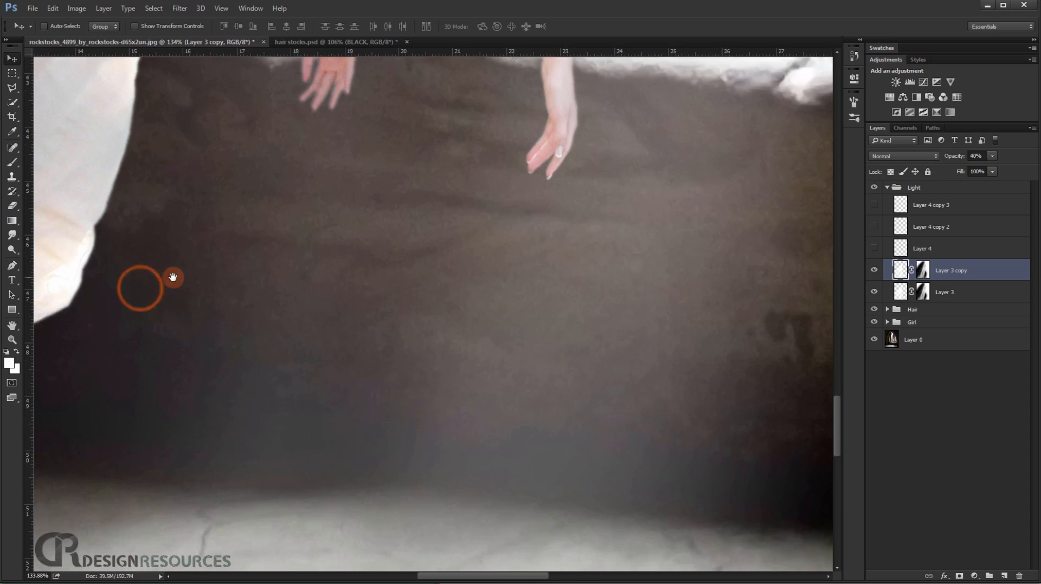
scroll(181, 290, "down", 6)
left_click_drag(288, 300, 360, 365)
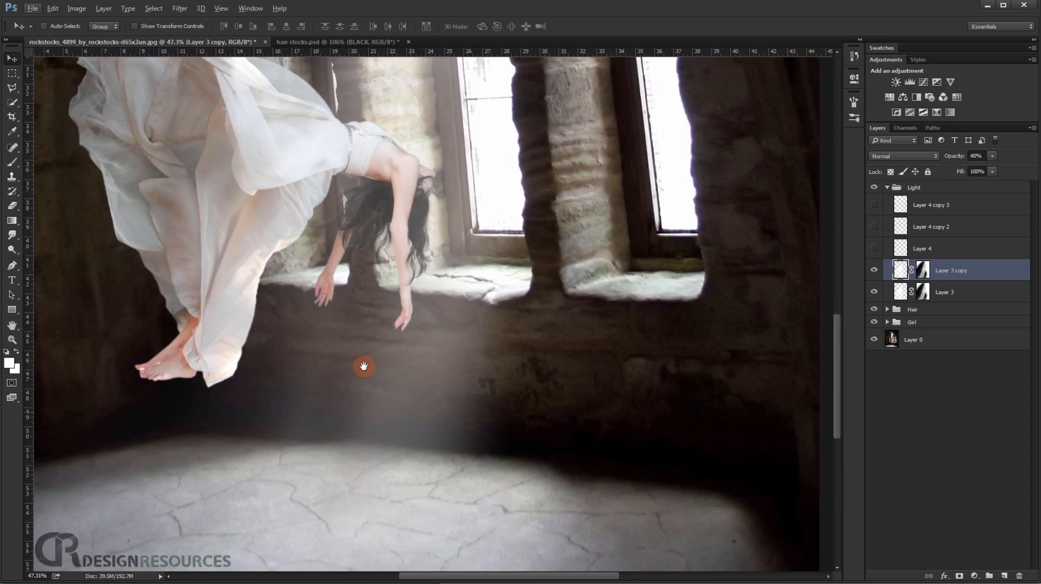
Compare the beam with Layer 3 hidden and shown, and load the blurred stripes' outline as a selection while Layer 3 copy stays active.
left_click(873, 294)
scroll(447, 300, "up", 3)
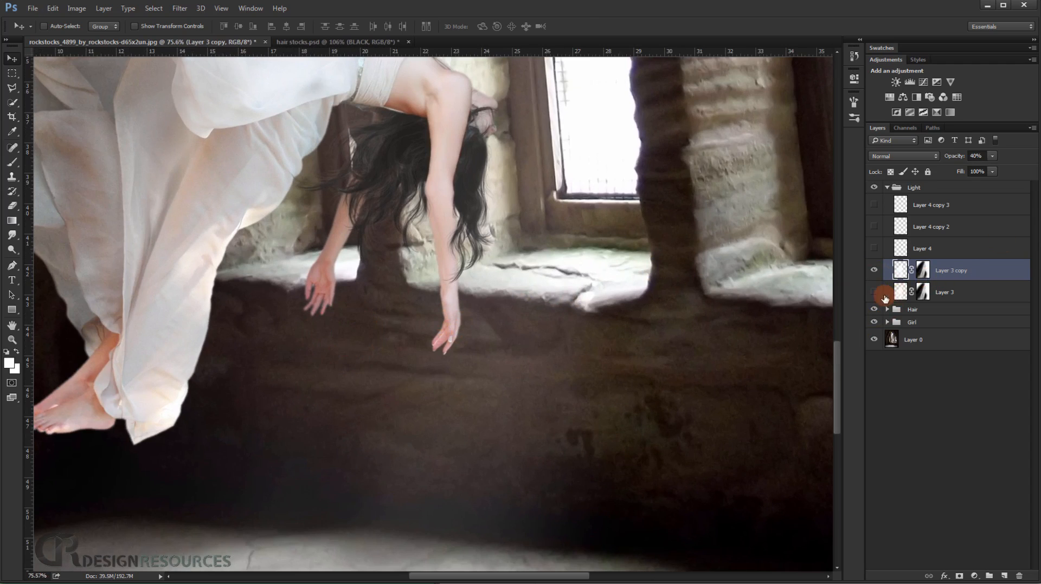
left_click(874, 293)
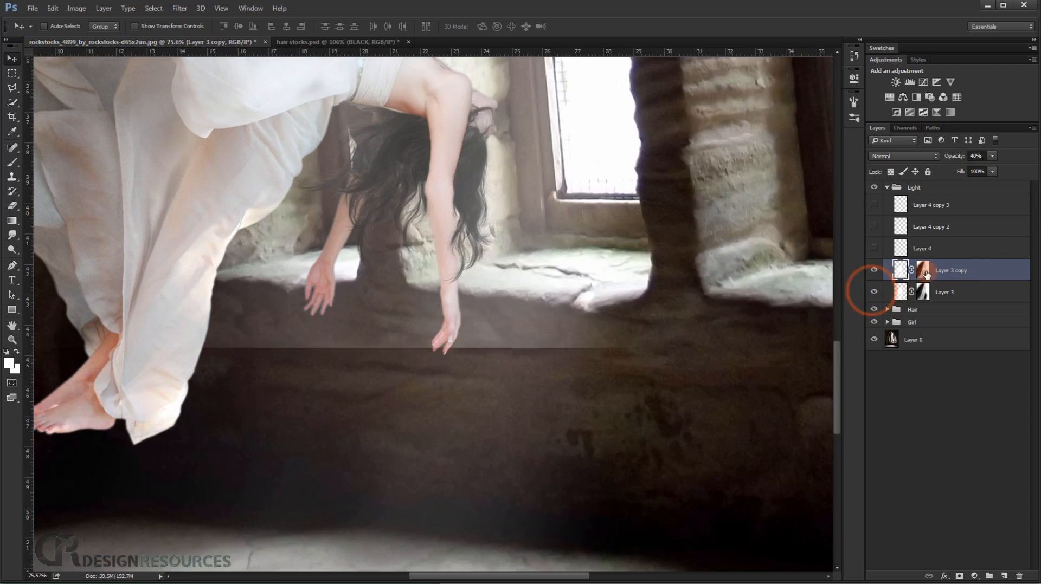
left_click(901, 206, "ctrl")
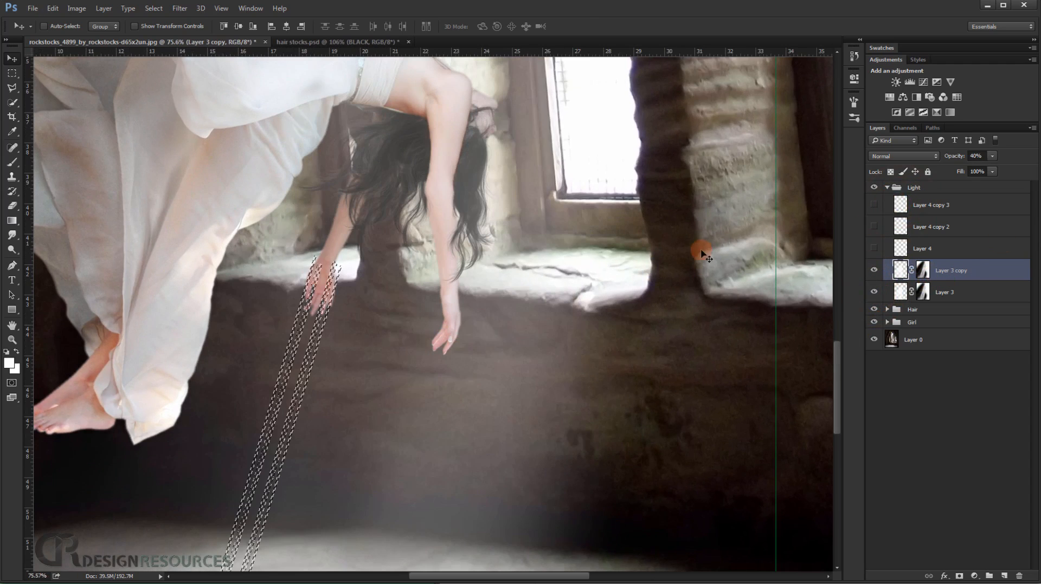
left_click_drag(276, 415, 317, 369)
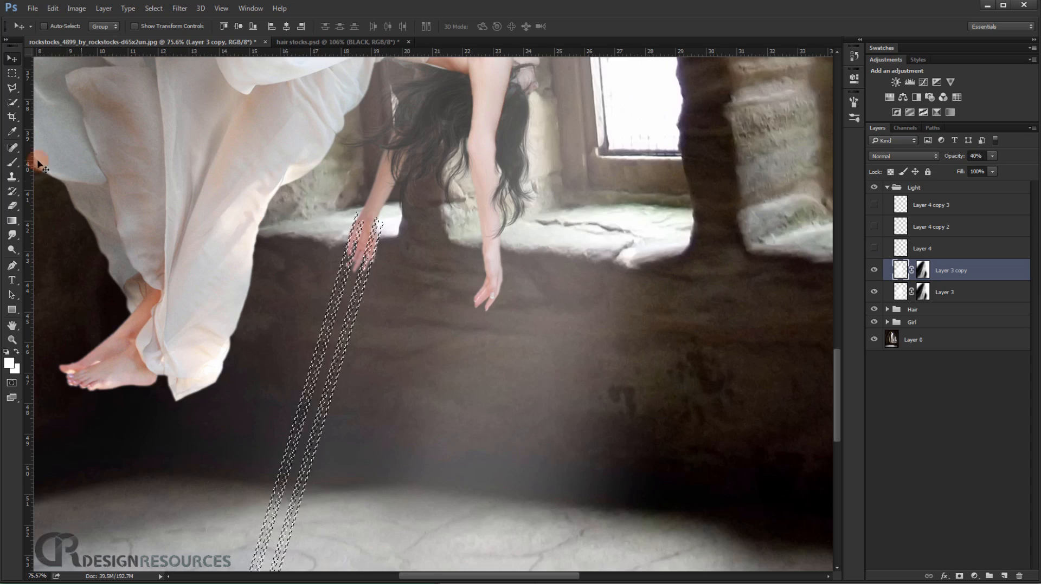
left_click(12, 163)
scroll(331, 212, "up", 5)
left_click_drag(374, 249, 346, 246)
left_click_drag(364, 356, 348, 393)
left_click_drag(352, 384, 338, 408)
left_click_drag(351, 317, 267, 494)
left_click_drag(335, 385, 290, 491)
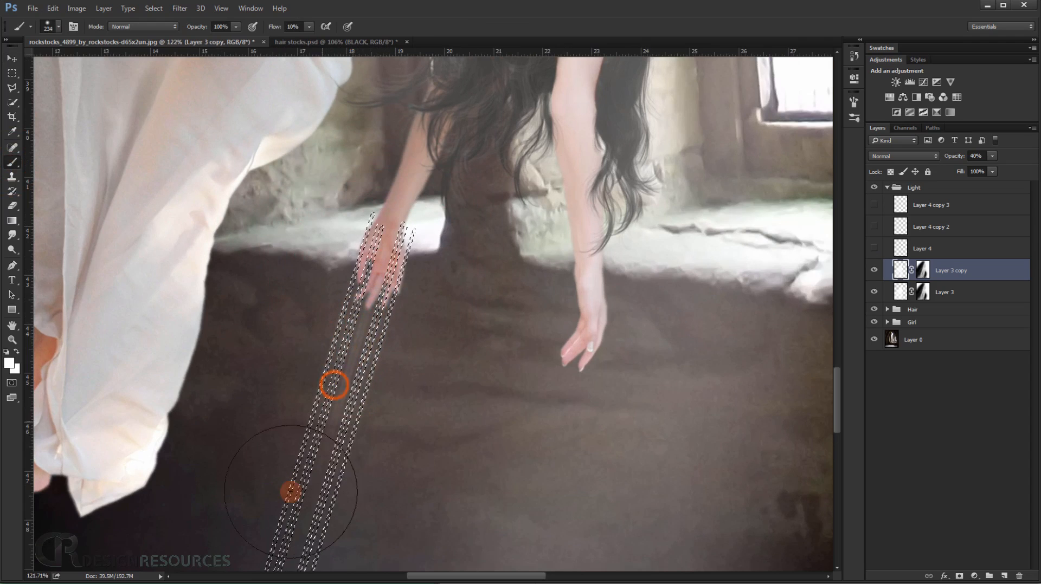
key("ctrl+alt+z")
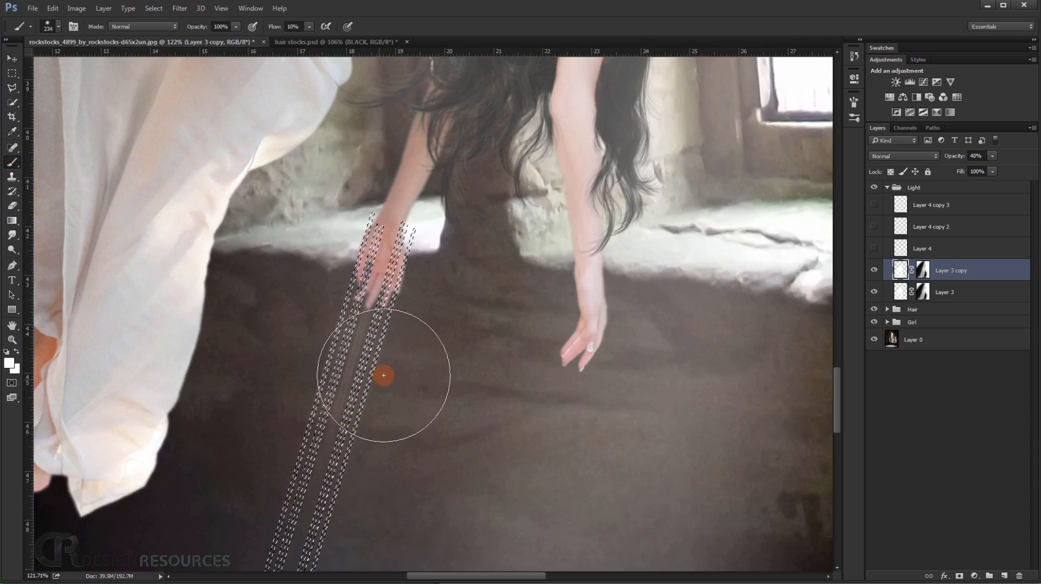
Paint black through the stripe selection on the Layer 3 copy mask to cut streaks below the near hand, and clear the selection.
left_click(922, 273)
mouse_move(372, 326)
left_mouse_down()
mouse_move(336, 425)
mouse_move(375, 309)
mouse_move(333, 401)
mouse_move(390, 275)
mouse_move(390, 353)
mouse_move(330, 498)
mouse_move(294, 506)
left_mouse_up()
mouse_move(334, 357)
left_mouse_down()
mouse_move(307, 443)
mouse_move(331, 388)
mouse_move(369, 344)
left_mouse_up()
key("ctrl+d")
scroll(362, 352, "down", 4)
scroll(362, 334, "up", 3)
mouse_move(360, 225)
left_mouse_down()
mouse_move(302, 453)
mouse_move(281, 486)
left_mouse_up()
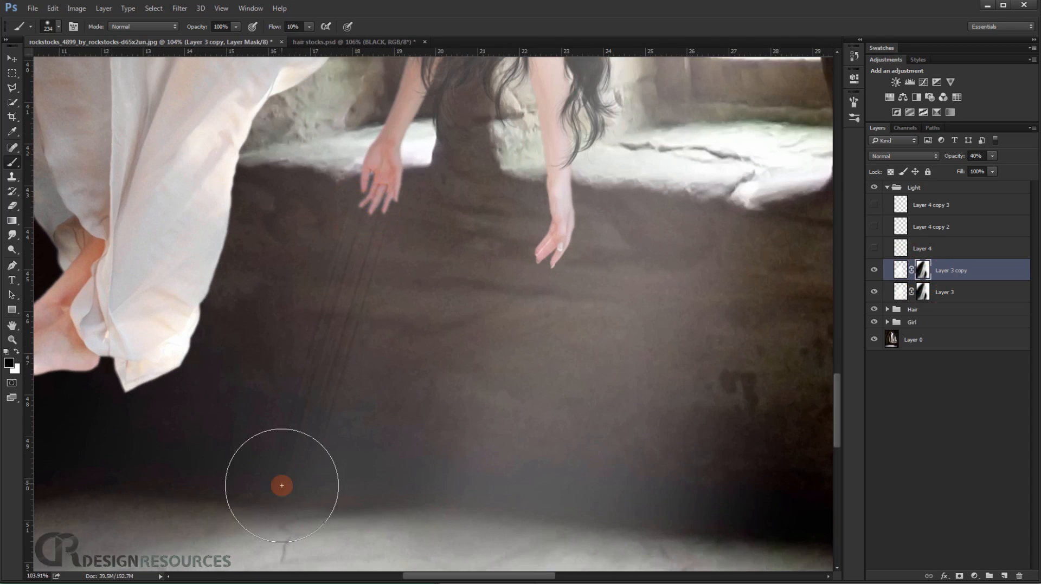
left_click_drag(371, 412, 345, 394)
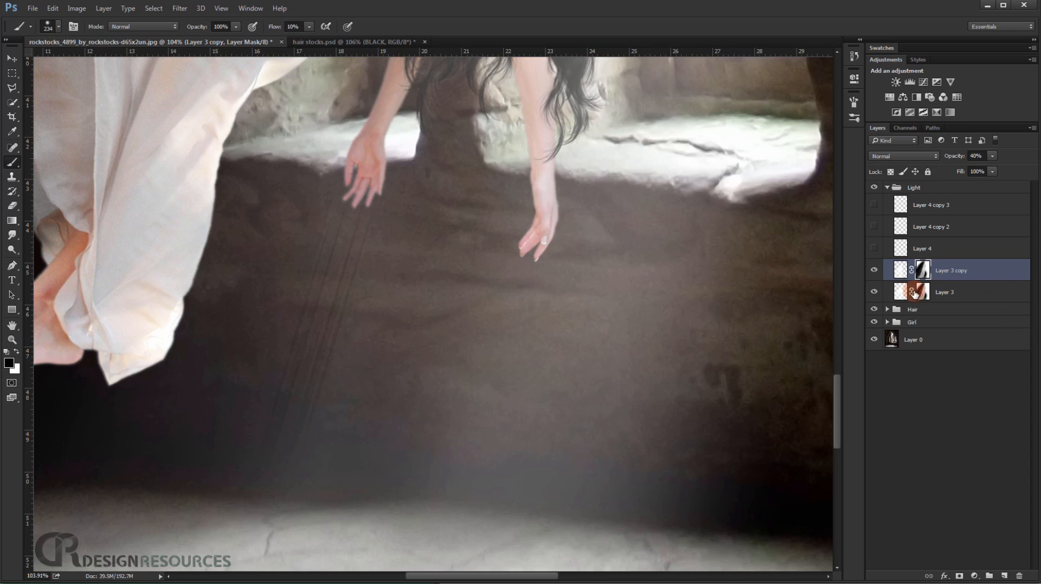
Paint black on the Layer 3 mask along the slanted streaks below the hand.
left_click(921, 293)
left_click_drag(392, 198, 286, 434)
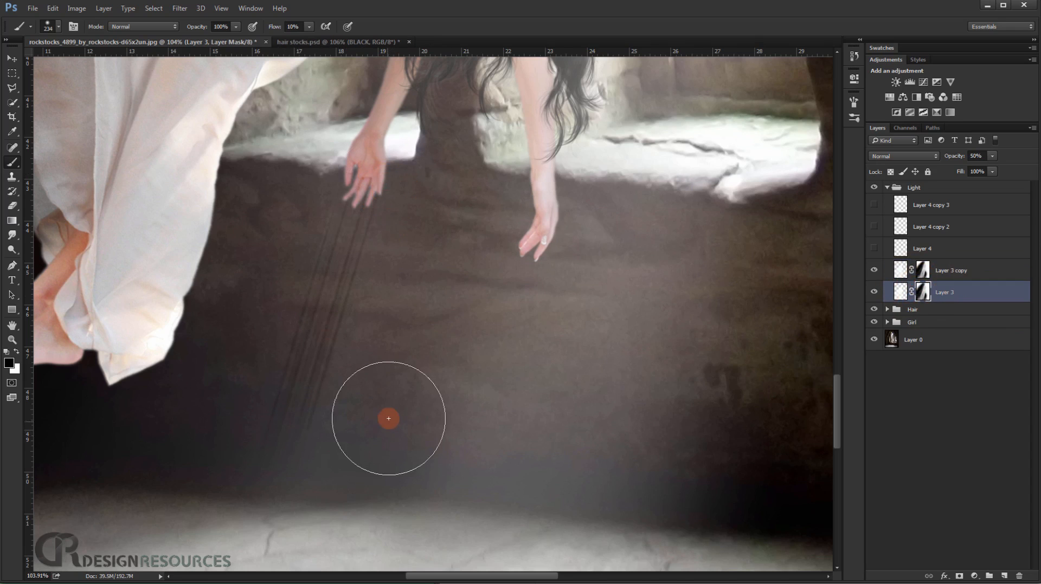
scroll(409, 390, "down", 5)
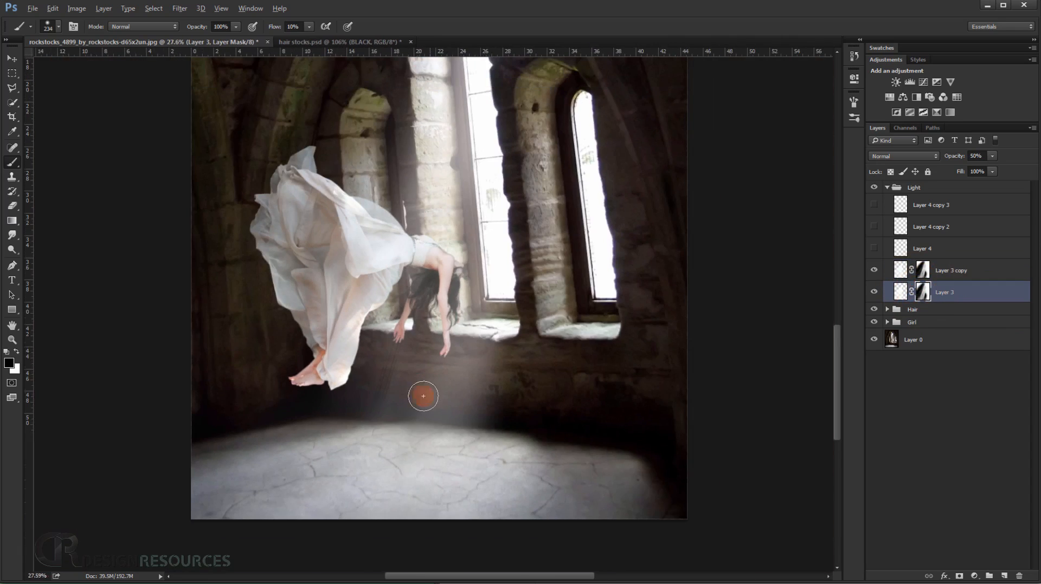
left_click_drag(466, 440, 446, 435)
scroll(339, 343, "up", 4)
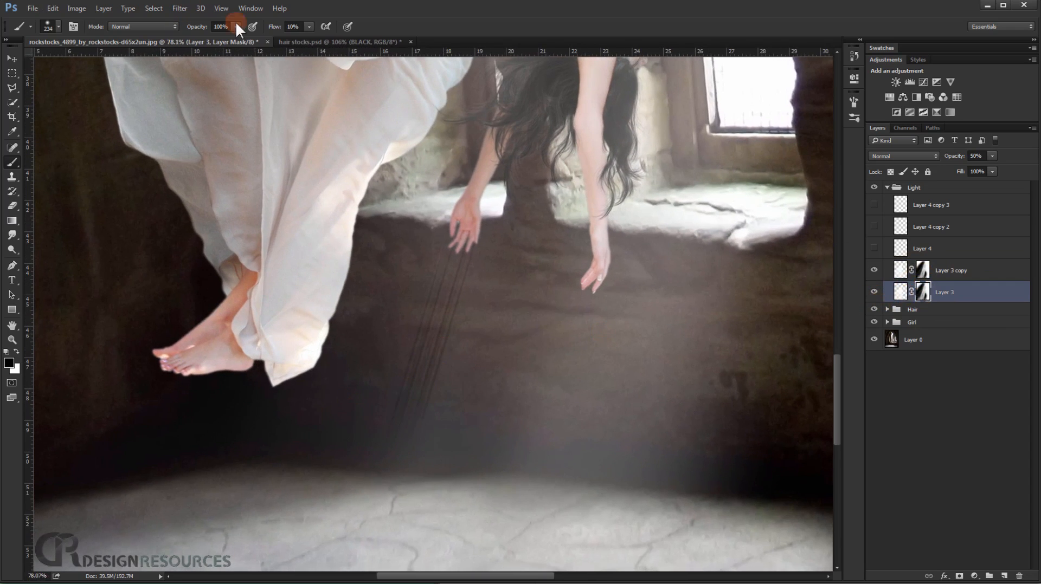
mouse_move(402, 505)
left_mouse_down()
mouse_move(404, 446)
mouse_move(452, 414)
left_mouse_up()
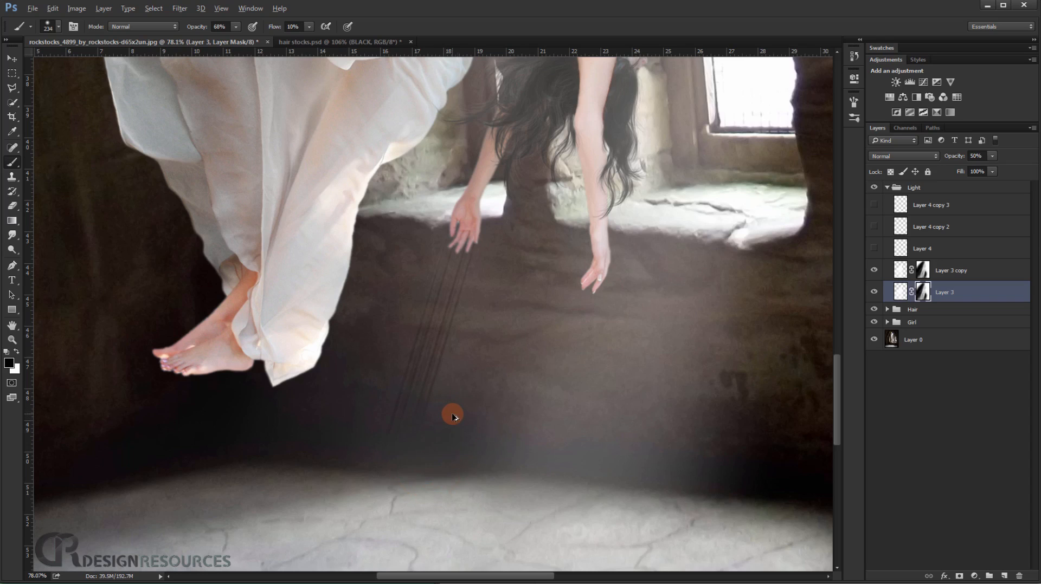
key("ctrl+z")
Soften the streaks on the Layer 3 mask with a white 278 px brush at 39% opacity.
left_click(926, 291)
left_click_drag(407, 356, 418, 358)
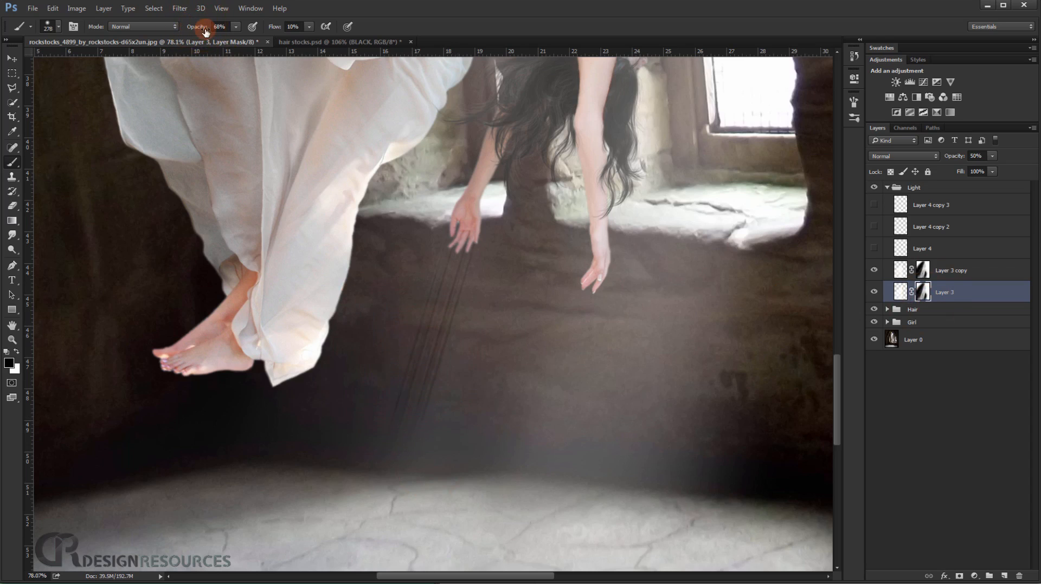
key("x")
mouse_move(456, 377)
left_mouse_down()
mouse_move(428, 406)
mouse_move(481, 239)
mouse_move(449, 291)
mouse_move(401, 318)
mouse_move(394, 345)
left_mouse_up()
mouse_move(394, 346)
left_mouse_down()
mouse_move(374, 395)
mouse_move(399, 383)
mouse_move(409, 395)
mouse_move(400, 420)
mouse_move(409, 420)
left_mouse_up()
mouse_move(435, 332)
left_mouse_down()
mouse_move(405, 400)
mouse_move(457, 268)
left_mouse_up()
mouse_move(422, 379)
left_mouse_down()
mouse_move(422, 395)
mouse_move(467, 274)
left_mouse_up()
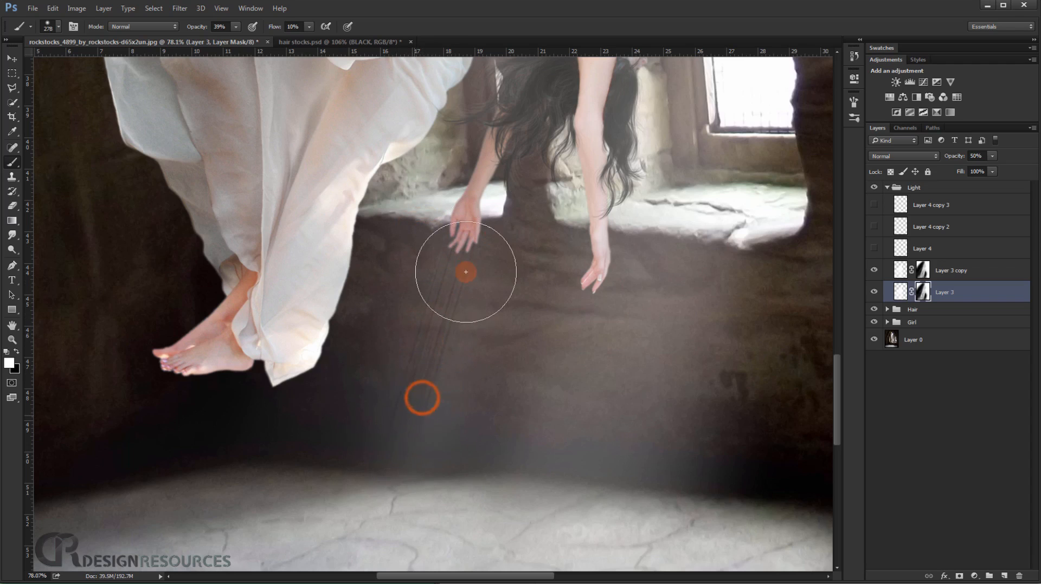
Soften the streaks below the hand on the Layer 3 copy mask with the same white brush.
left_click(920, 271)
mouse_move(426, 405)
left_mouse_down()
mouse_move(435, 360)
mouse_move(401, 417)
mouse_move(447, 405)
mouse_move(485, 292)
mouse_move(428, 204)
mouse_move(418, 226)
left_mouse_up()
left_click_drag(418, 226, 421, 210)
scroll(514, 275, "down", 1)
scroll(522, 278, "down", 8)
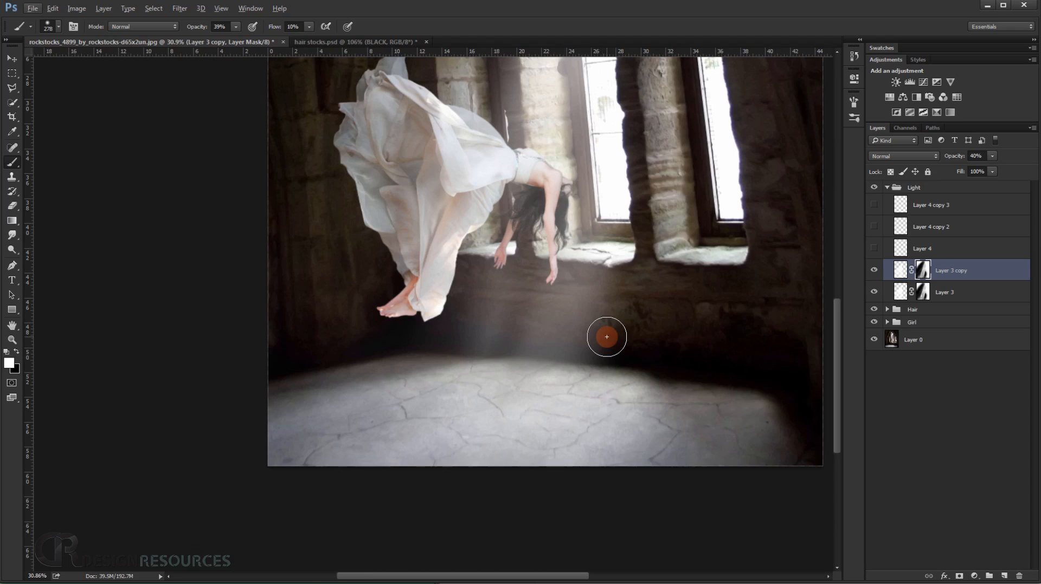
scroll(606, 336, "up", 5)
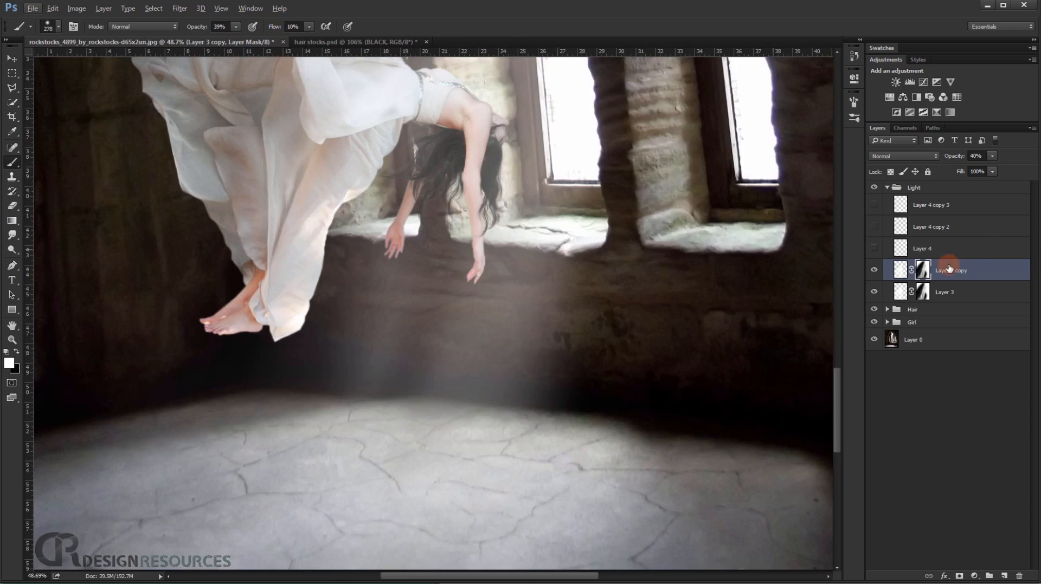
Show Layer 4 copy 3, move its stripes beneath the other hand and free-transform them to follow the light beam.
left_click(12, 58)
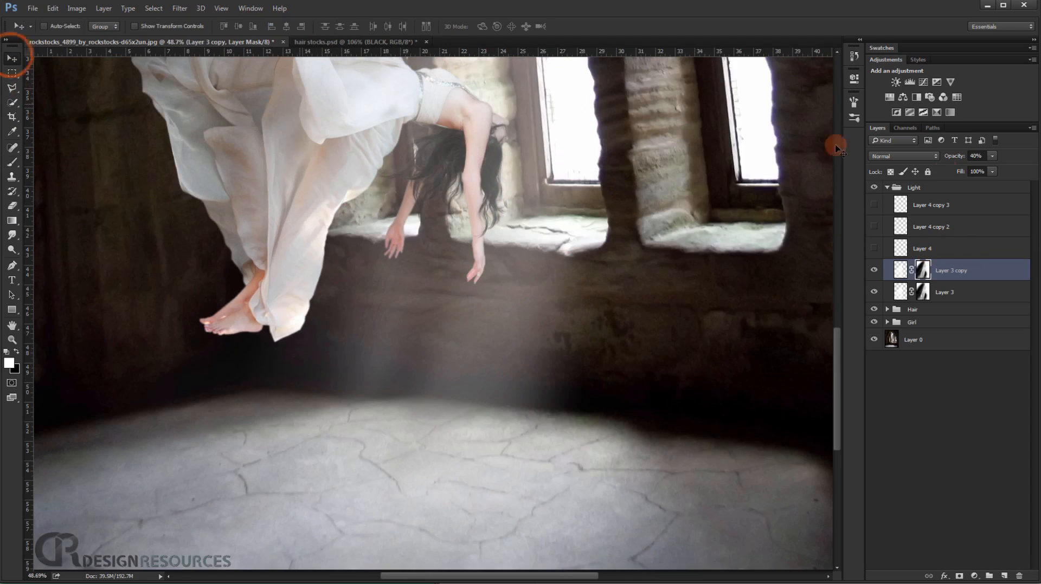
left_click(928, 206)
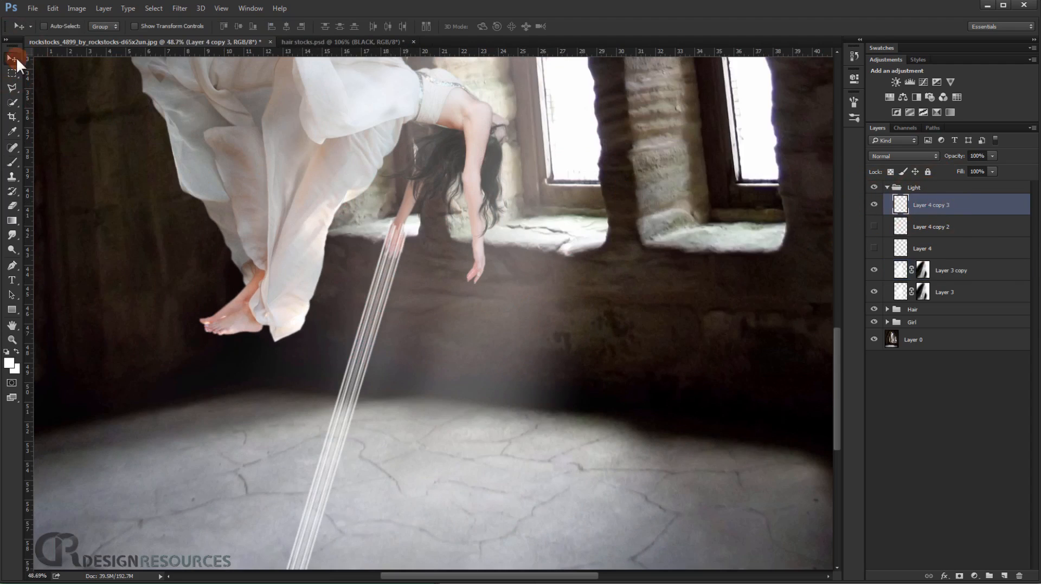
left_click_drag(370, 313, 451, 330)
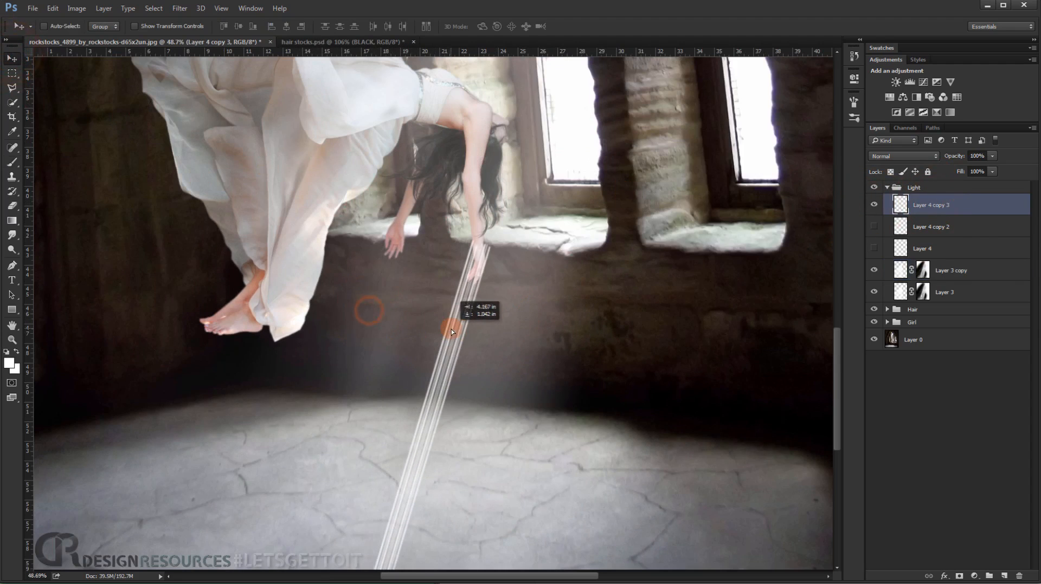
key("ctrl+t")
left_click_drag(490, 231, 481, 256)
left_click_drag(513, 235, 569, 223)
mouse_move(455, 323)
left_mouse_down()
mouse_move(464, 323)
mouse_move(398, 474)
left_mouse_up()
key("Return")
Load the stripes' outline as a selection, hide their layer, paint white through it on the Layer 3 mask, and clear the selection.
left_click(901, 206, "ctrl")
left_click(874, 206)
left_click(942, 292)
scroll(480, 298, "up", 6)
left_click(12, 163)
left_click(468, 286)
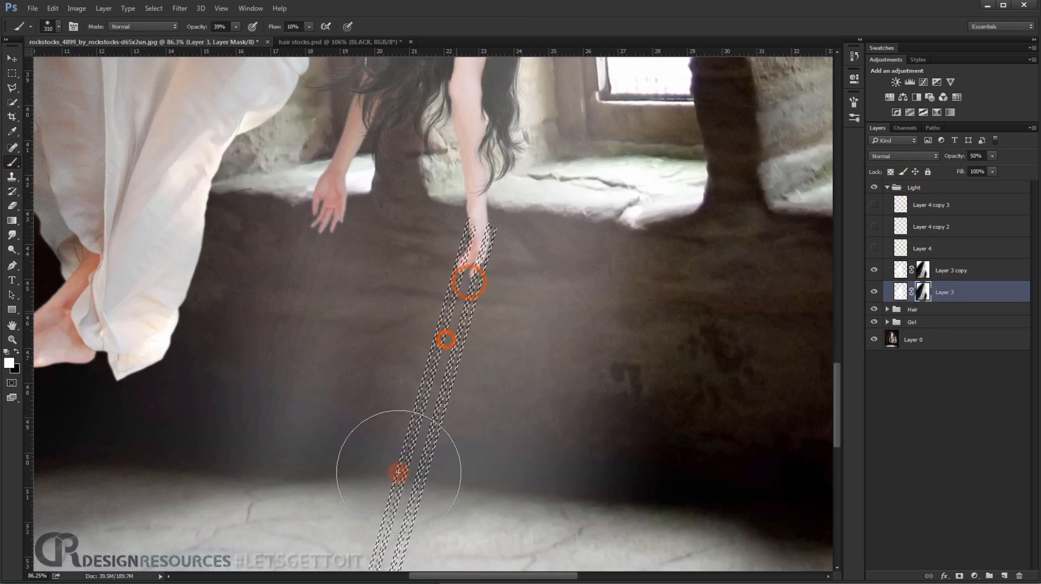
left_click(875, 355)
key("ctrl+d")
Paint black on the Layer 3 mask to blend the beam around the streaks beneath both hands.
left_click(923, 272)
left_click(922, 291)
left_click(464, 297)
scroll(406, 353, "down", 2)
key("x")
left_click_drag(544, 316, 505, 330)
left_click_drag(486, 364, 488, 332)
left_click_drag(403, 318, 388, 325)
Brush black along the streaks on the Layer 3 copy mask and touch up below the hand with white.
left_click(925, 270)
mouse_move(449, 346)
left_mouse_down()
mouse_move(395, 370)
mouse_move(417, 399)
mouse_move(399, 483)
left_mouse_up()
mouse_move(425, 387)
left_mouse_down()
mouse_move(411, 450)
mouse_move(404, 425)
left_mouse_up()
key("x")
scroll(426, 426, "down", 2)
scroll(448, 326, "down", 5)
left_click_drag(454, 299, 453, 317)
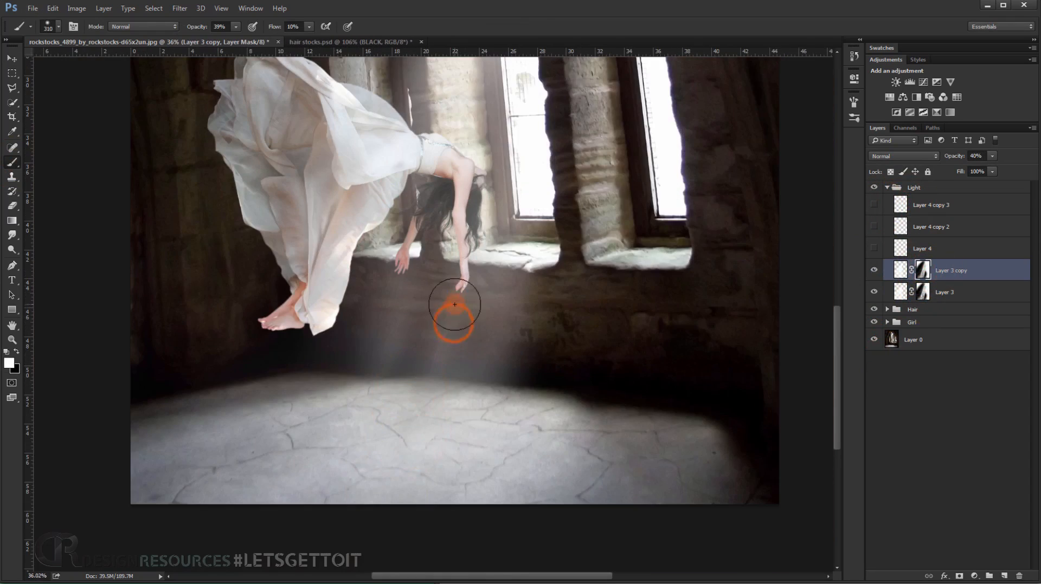
Fade the beam below the hands on the Layer 3 copy mask with a black 402 px brush.
key("x")
scroll(466, 303, "up", 5)
scroll(521, 375, "up", 3)
mouse_move(493, 402)
left_mouse_down()
mouse_move(490, 365)
mouse_move(473, 394)
left_mouse_up()
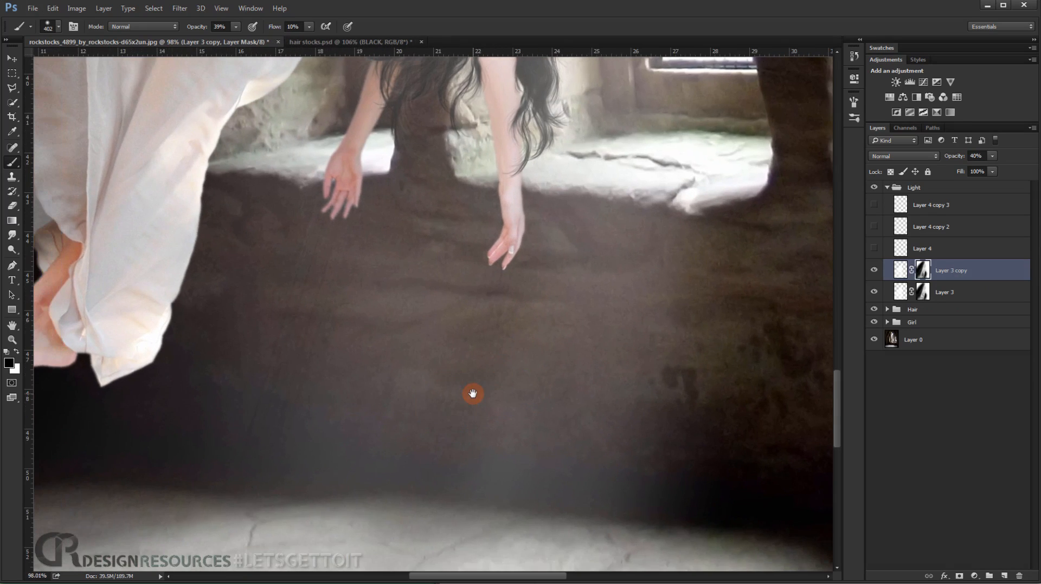
scroll(473, 394, "down", 6)
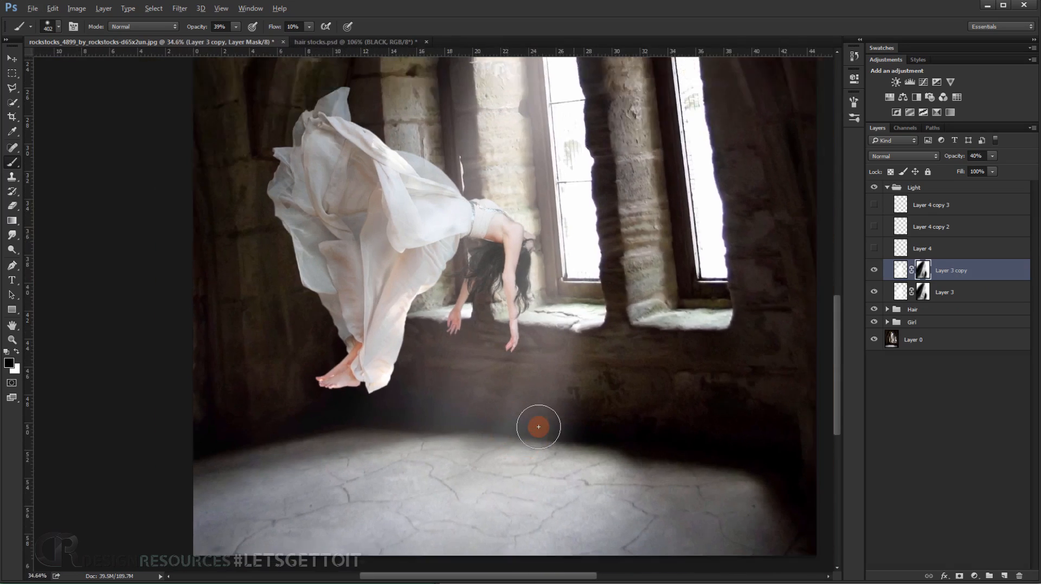
scroll(538, 427, "down", 2)
scroll(553, 416, "up", 2)
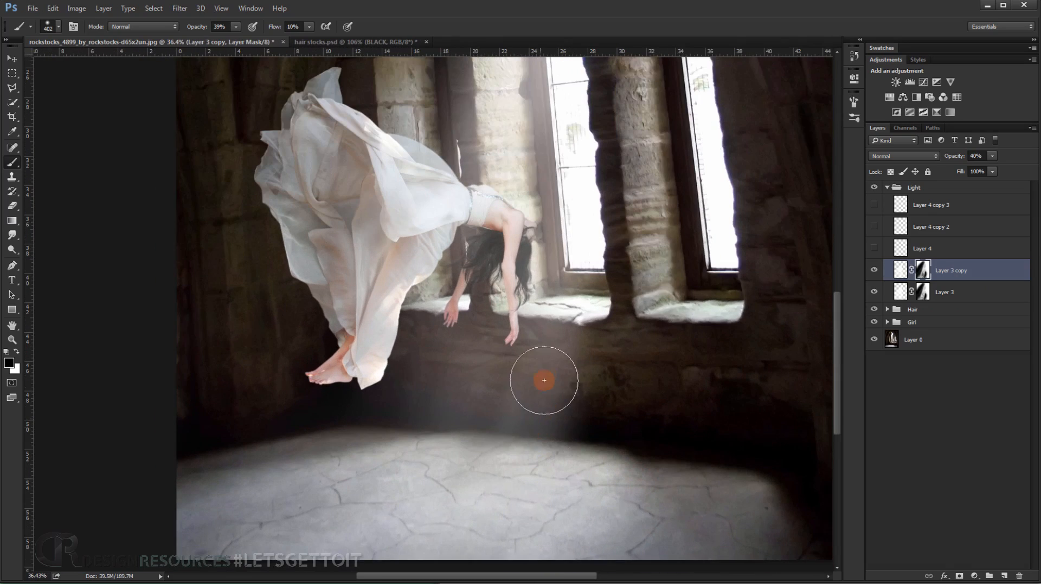
scroll(543, 381, "up", 3)
mouse_move(532, 368)
left_mouse_down()
mouse_move(515, 366)
mouse_move(517, 391)
left_mouse_up()
Darken the lower wall area of the beam on the Layer 3 mask with a black 236 px brush.
scroll(516, 369, "up", 3)
left_click(928, 290)
mouse_move(523, 400)
left_mouse_down()
mouse_move(536, 294)
mouse_move(498, 408)
left_mouse_up()
mouse_move(498, 409)
left_mouse_down()
mouse_move(545, 374)
mouse_move(503, 408)
left_mouse_up()
scroll(503, 408, "down", 2)
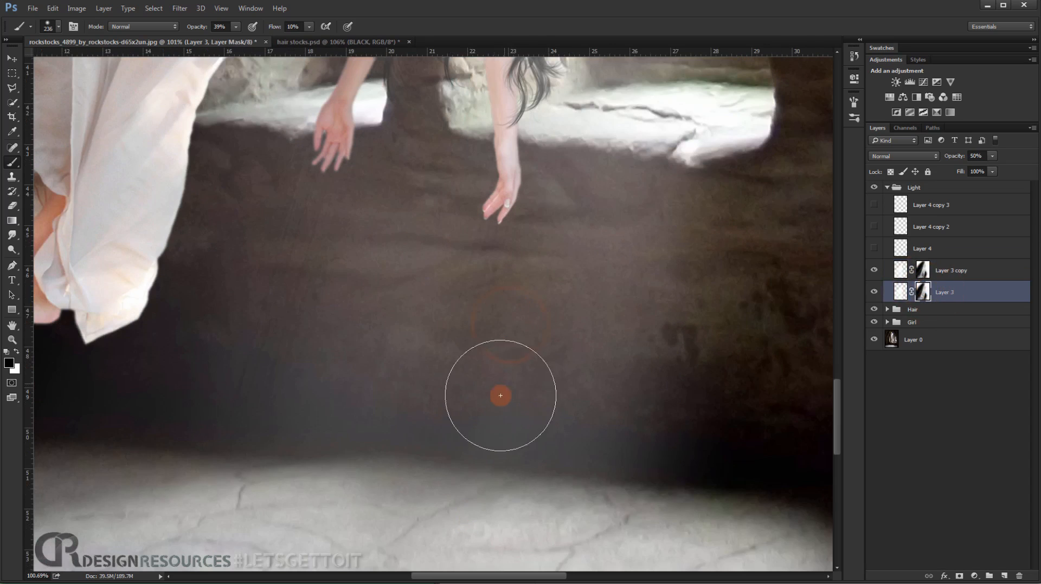
Dab black on the Layer 3 mask between the girl's arms and on the wall below to thin the beam.
scroll(503, 438, "down", 2)
scroll(496, 413, "up", 3)
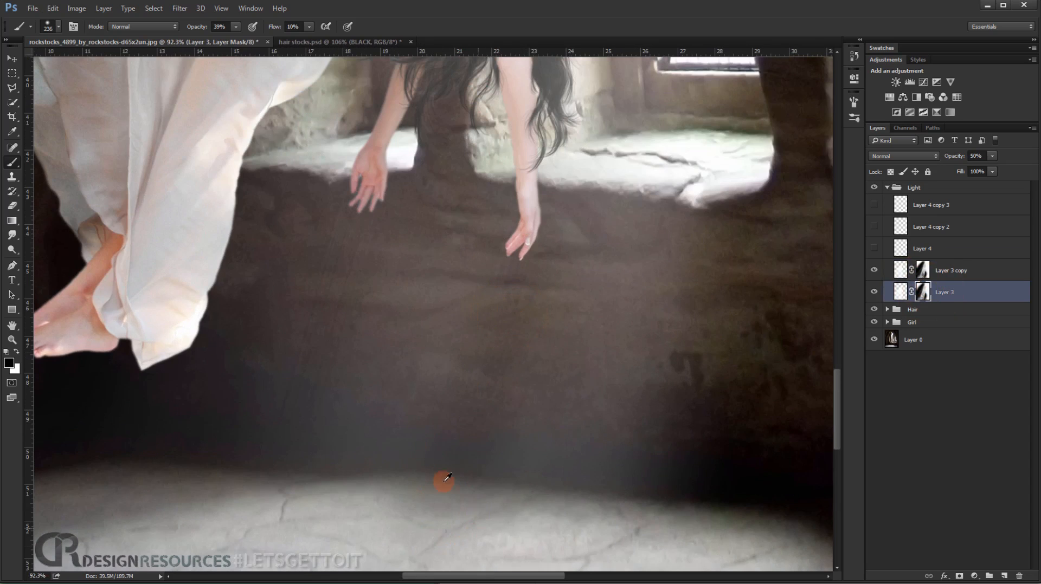
scroll(446, 481, "down", 2)
scroll(436, 450, "down", 1)
scroll(432, 396, "up", 2)
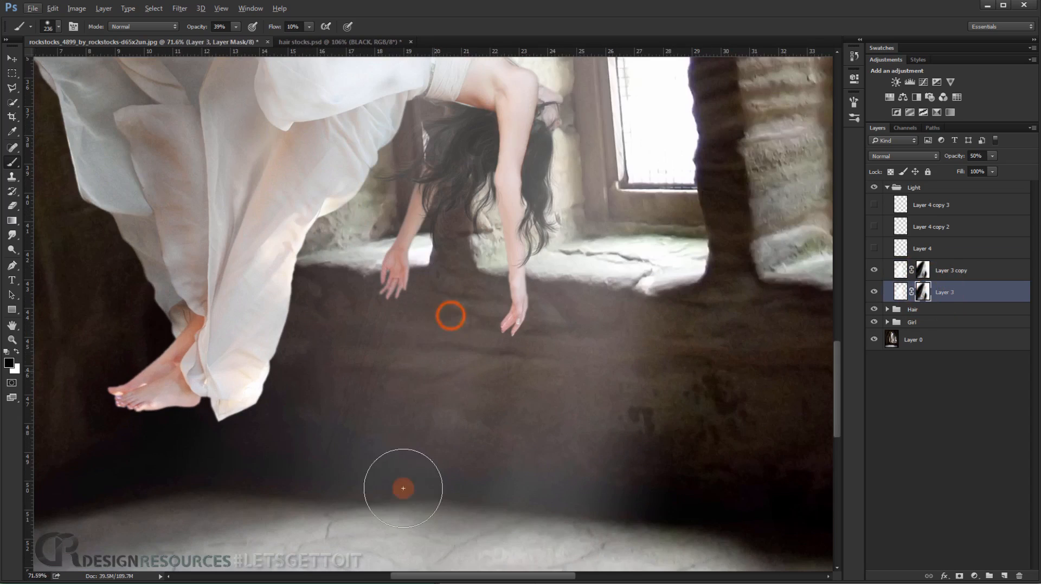
left_click(437, 431)
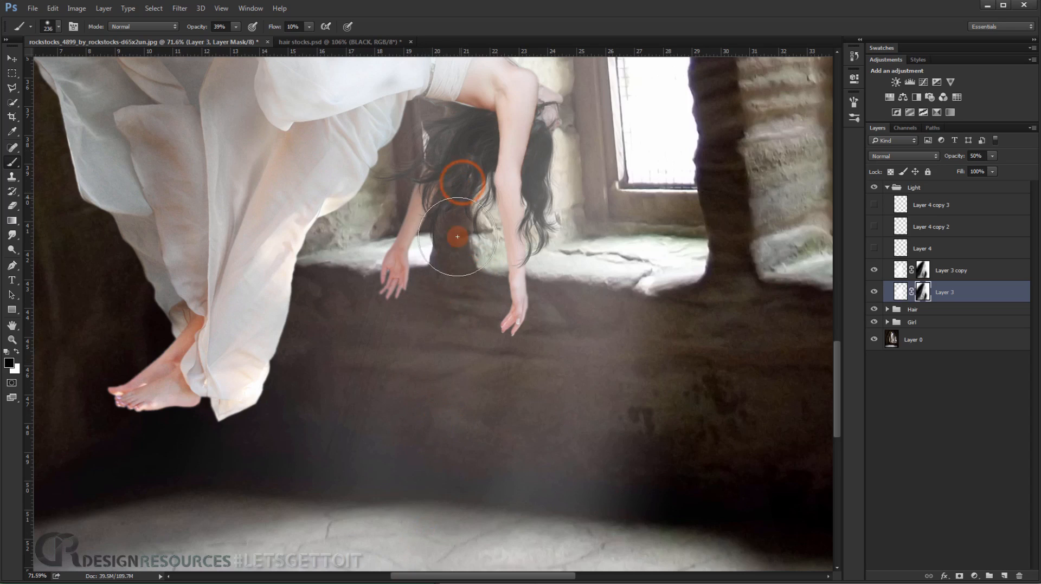
scroll(436, 439, "down", 3)
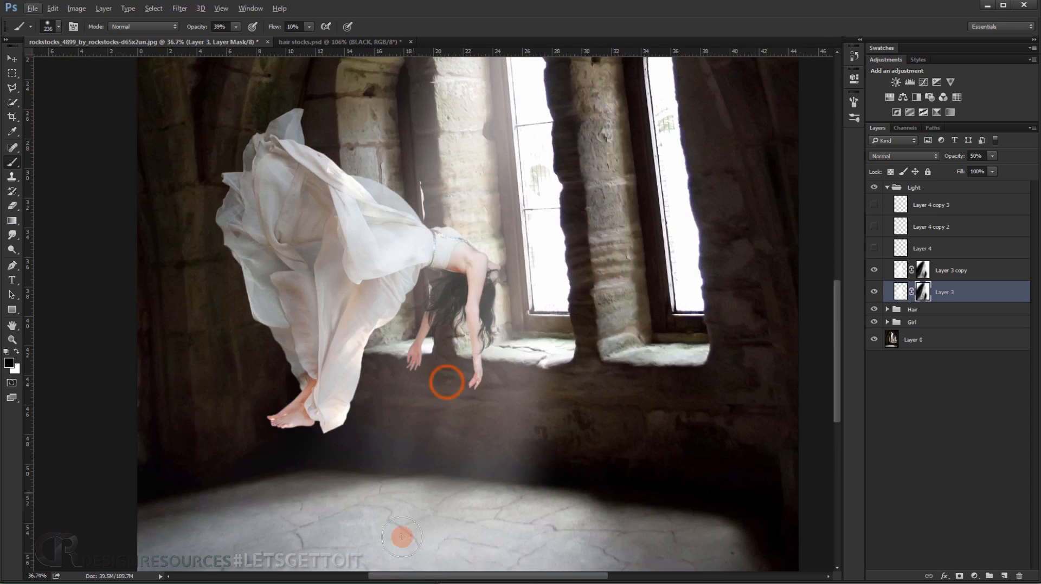
left_click(446, 353)
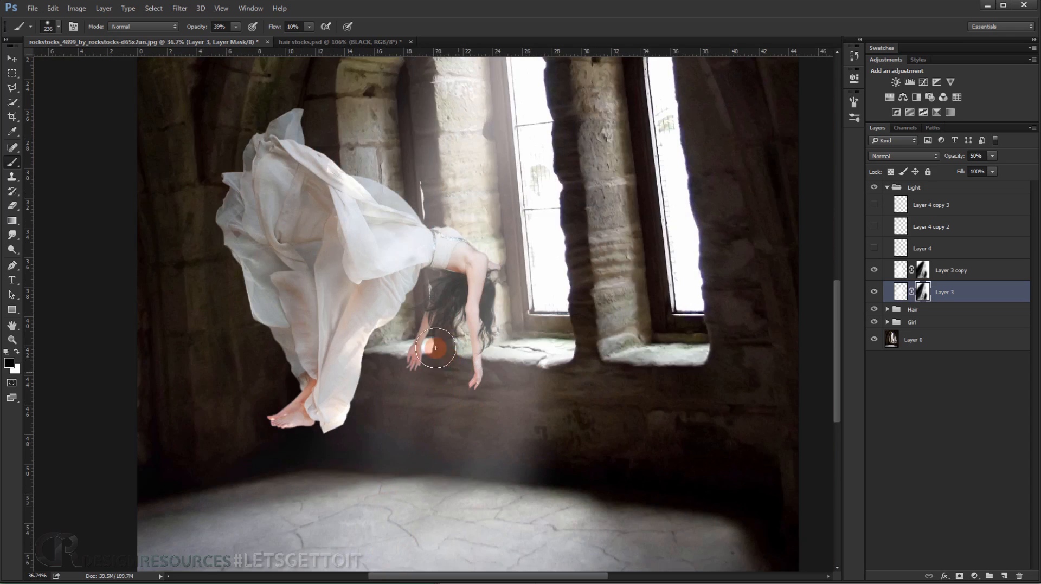
Examine the light beam across the whole composite and compare it with Layer 3 copy hidden and shown.
scroll(431, 429, "up", 2)
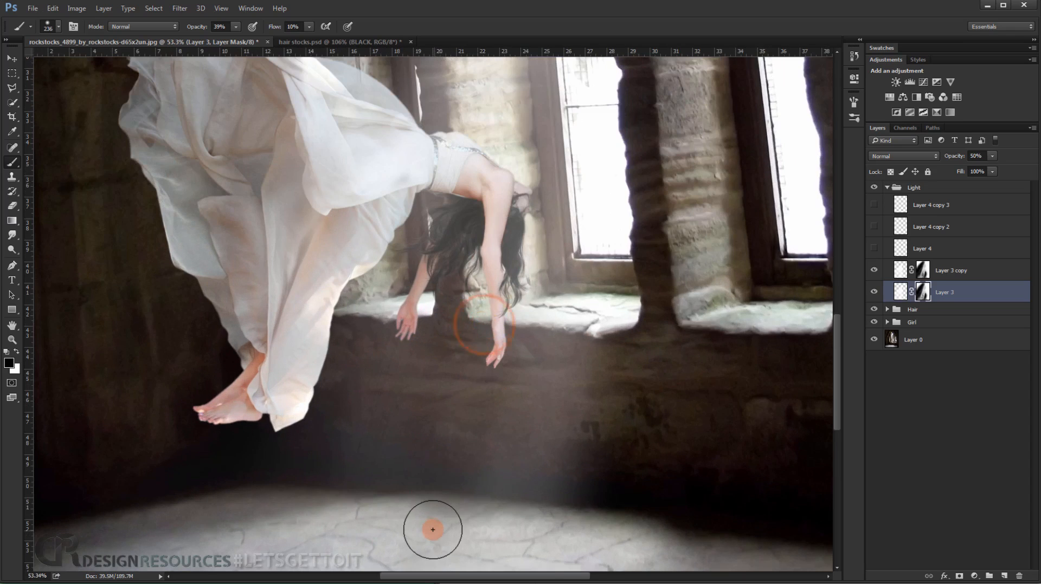
scroll(433, 530, "down", 4)
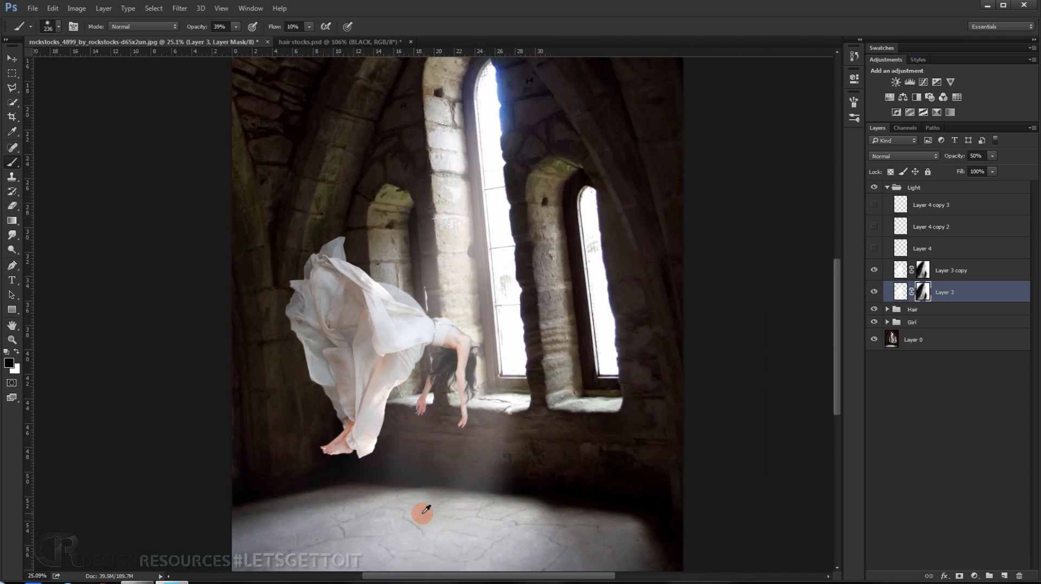
scroll(431, 325, "up", 3)
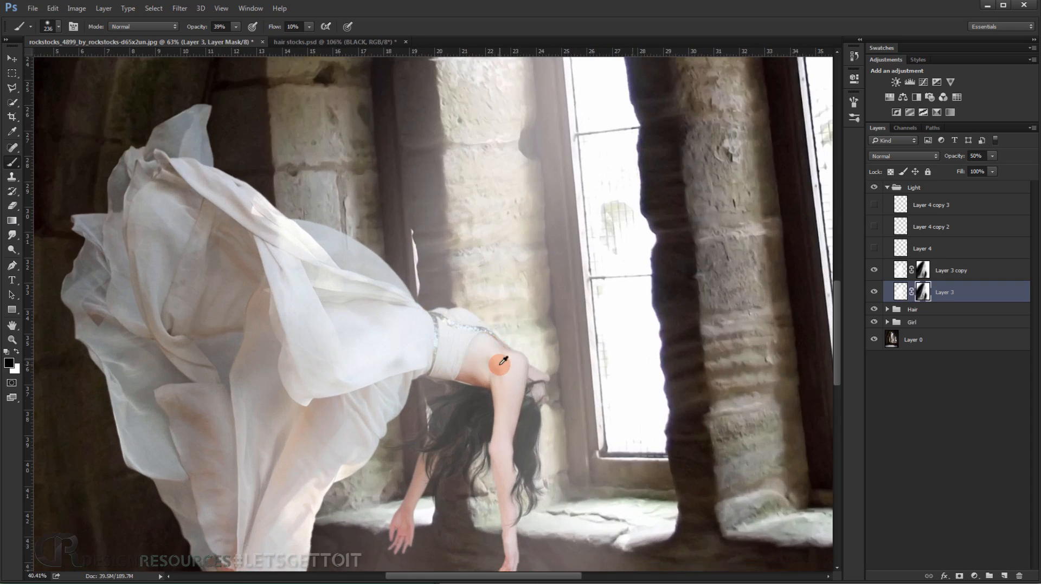
scroll(502, 360, "down", 3)
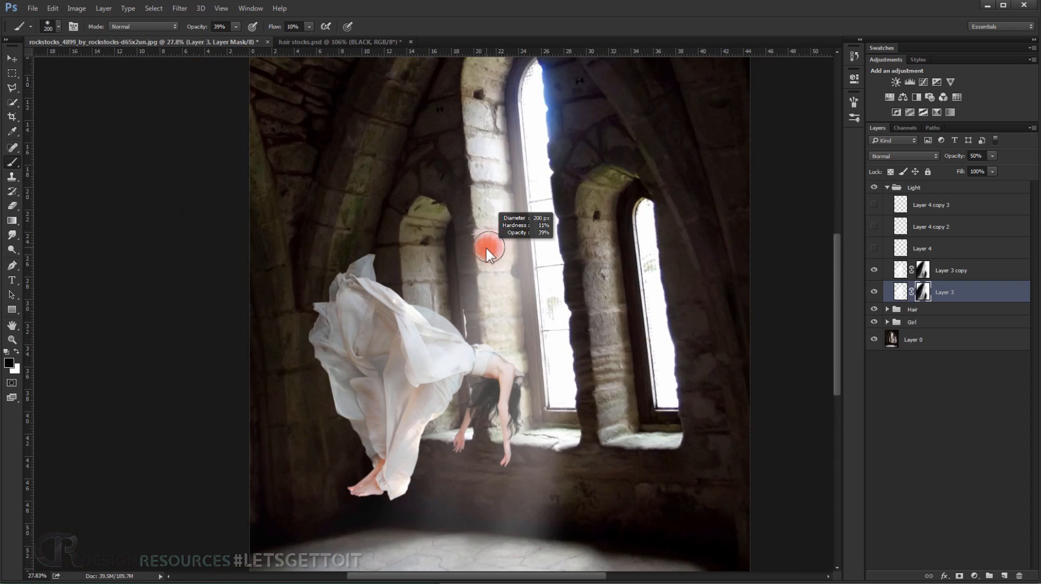
scroll(488, 244, "up", 2)
left_click(916, 274)
left_click(874, 270)
left_click(874, 270)
scroll(481, 249, "down", 2)
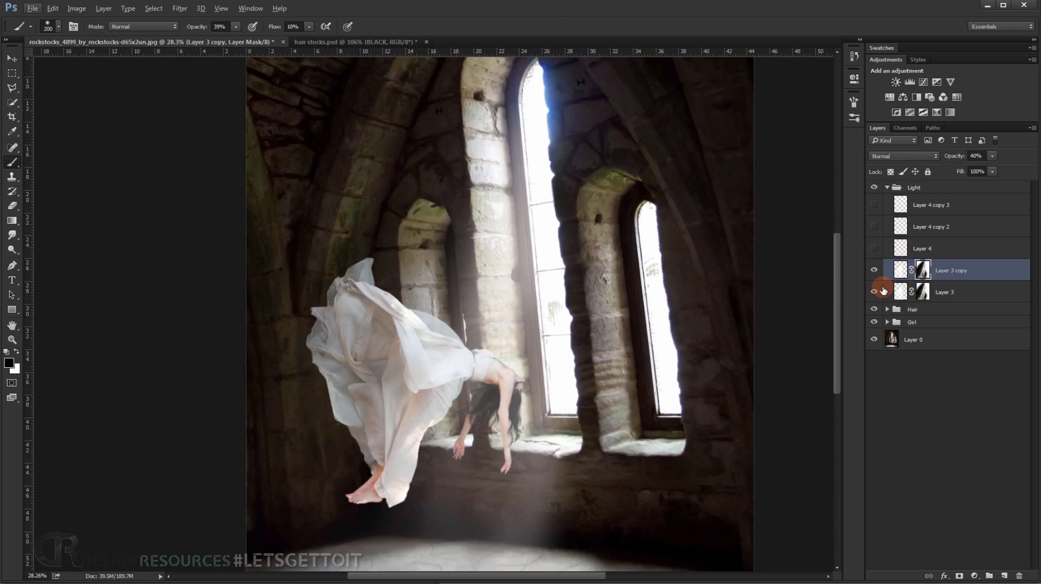
scroll(545, 332, "down", 2)
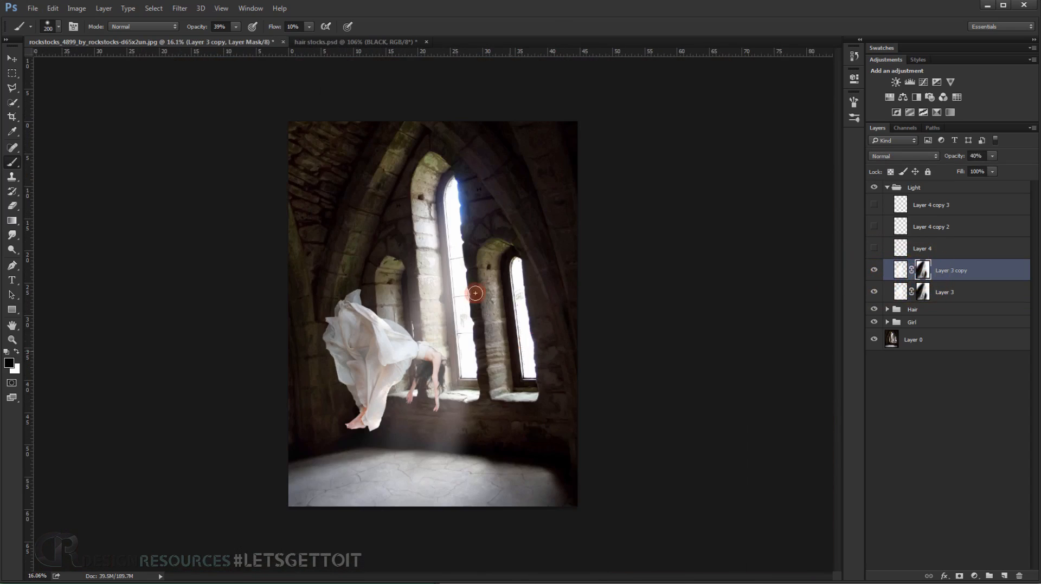
Paint slanted white strokes on the Layer 3 copy mask from the window pillar down across the dress with a 200 px brush.
scroll(421, 272, "up", 2)
key("x")
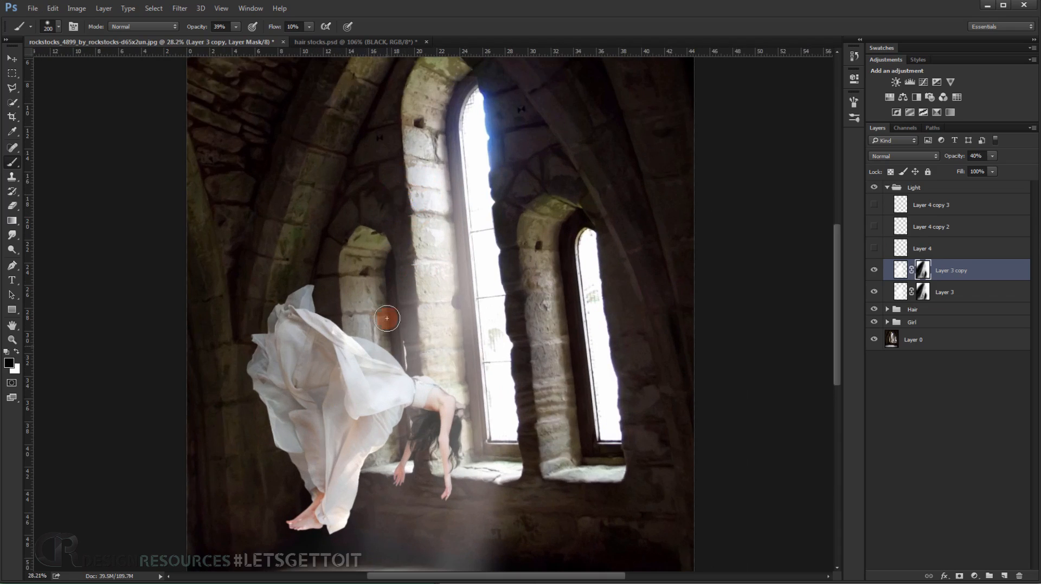
left_click_drag(361, 402, 352, 431)
left_click_drag(423, 186, 353, 472)
left_click_drag(429, 272, 342, 567)
mouse_move(344, 513)
left_mouse_down()
mouse_move(366, 448)
mouse_move(367, 362)
left_mouse_up()
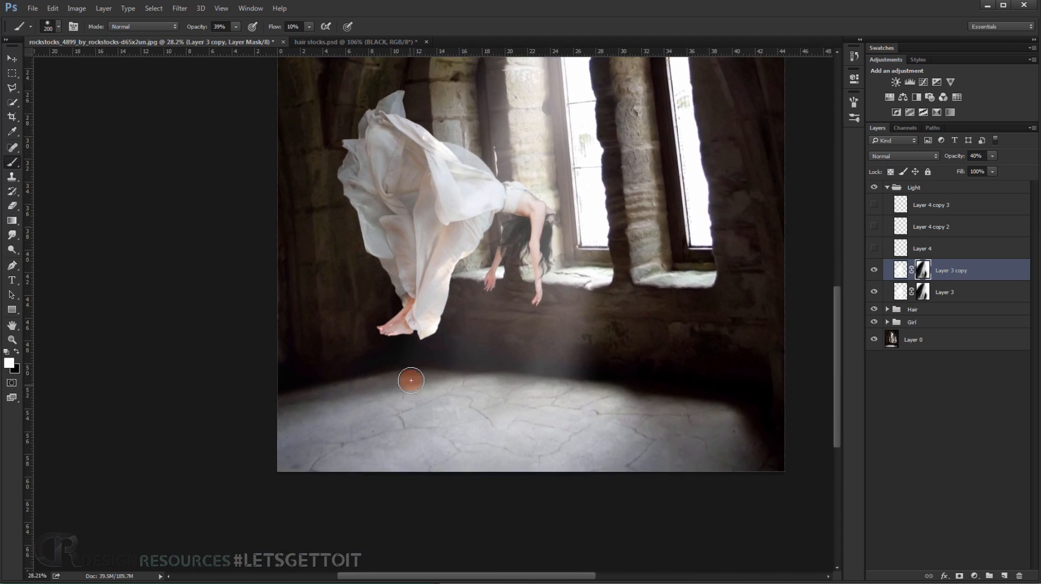
Paint short slanted white strokes on the Layer 3 copy mask over the floor beneath the girl's feet.
left_click_drag(338, 442, 319, 477)
left_click_drag(372, 360, 302, 505)
left_click_drag(375, 364, 327, 483)
mouse_move(329, 489)
left_mouse_down()
mouse_move(385, 443)
mouse_move(383, 464)
left_mouse_up()
left_click_drag(445, 328, 426, 375)
left_click_drag(418, 458, 396, 513)
Paint long slanted white strokes on the Layer 3 copy mask from the girl's hair past her hands to the floor.
scroll(507, 368, "up", 3)
left_click_drag(537, 251, 467, 463)
left_click_drag(539, 208, 468, 474)
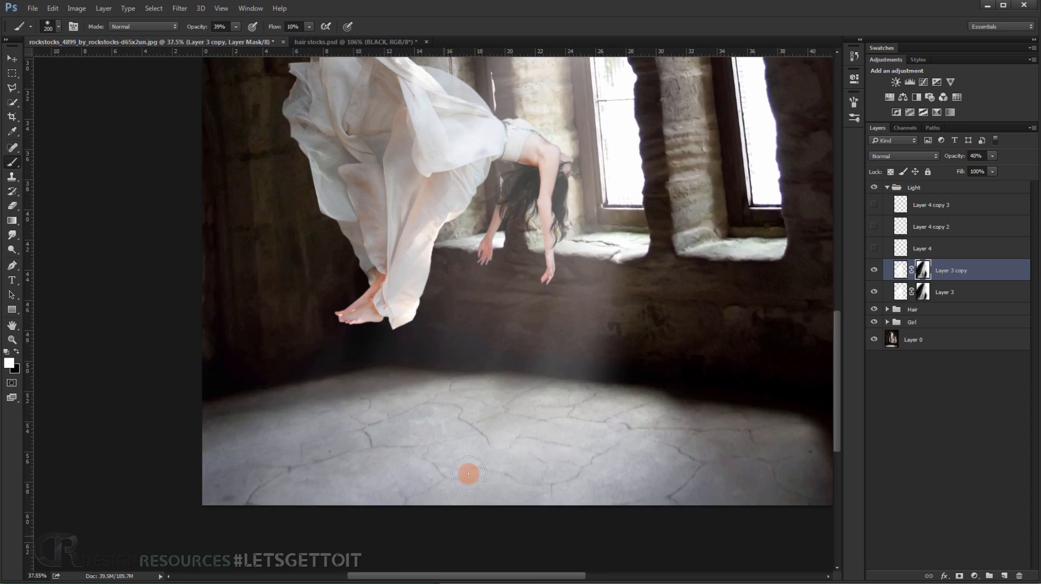
Paint long slanted white strokes on the Layer 3 copy mask from the girl's hair and hands toward the floor, and switch to black.
left_click_drag(570, 213, 499, 367)
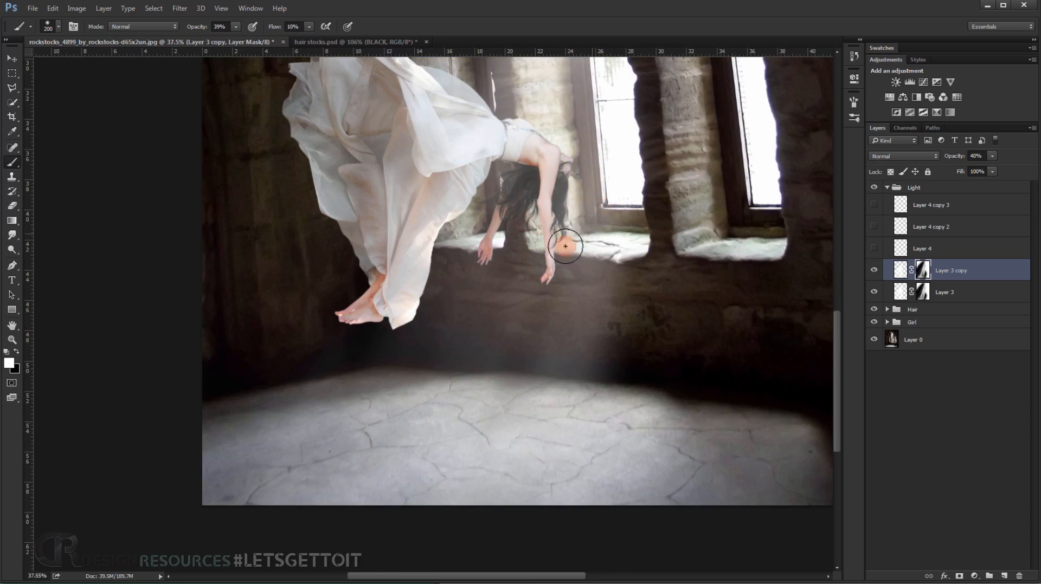
mouse_move(539, 250)
left_mouse_down()
mouse_move(497, 413)
mouse_move(467, 454)
mouse_move(507, 462)
mouse_move(478, 381)
left_mouse_up()
key("x")
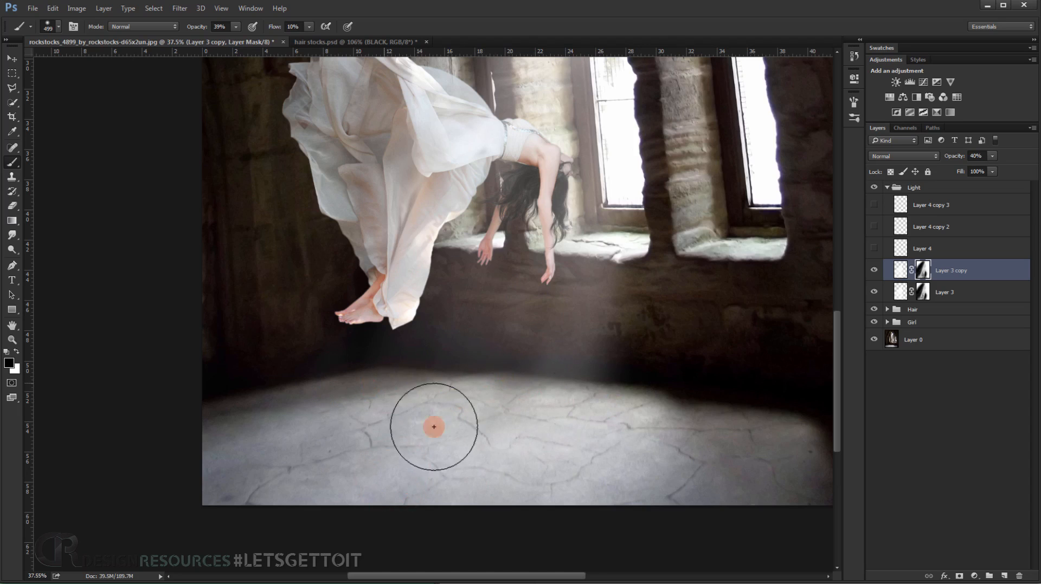
Examine the light beam around the girl's feet, the dark wall behind her and the upper windows at several magnifications.
scroll(433, 428, "down", 3)
scroll(527, 504, "up", 6)
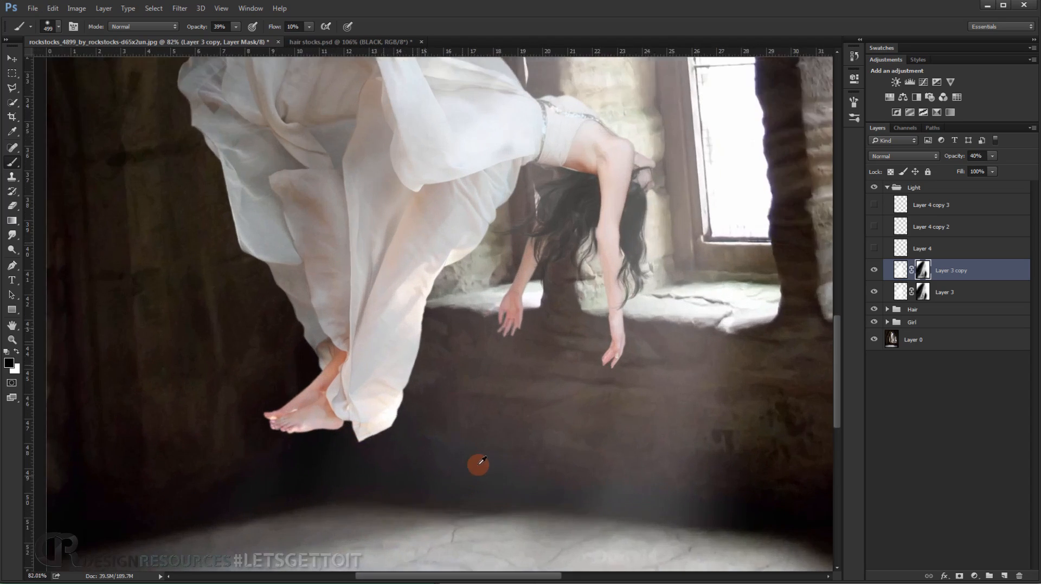
left_click_drag(481, 442, 496, 379)
left_click_drag(168, 351, 177, 418)
scroll(187, 410, "down", 7)
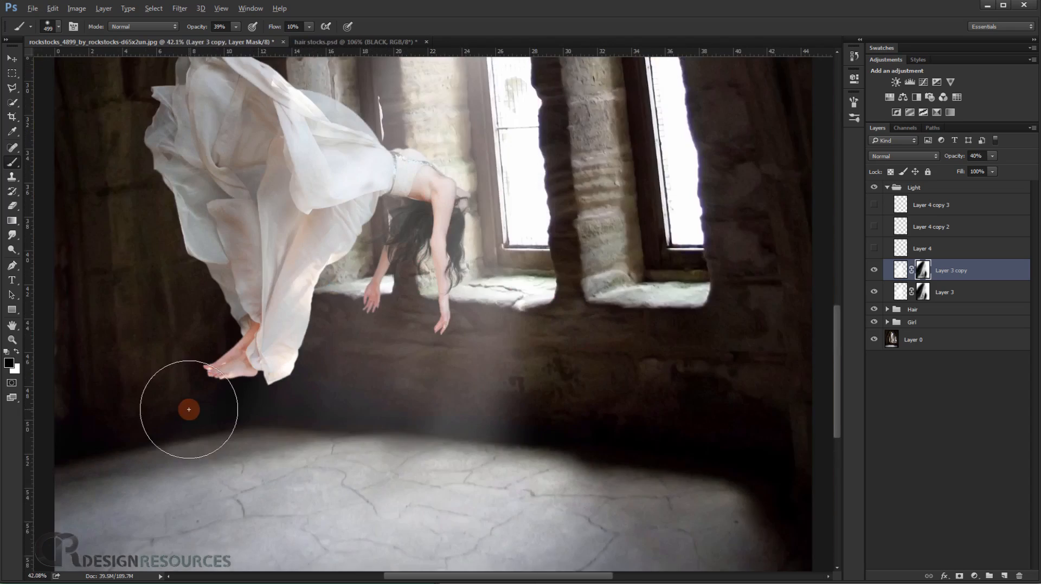
scroll(189, 410, "down", 4)
left_click_drag(286, 398, 359, 478)
scroll(313, 402, "up", 4)
left_click_drag(335, 368, 406, 448)
Collapse the Light group and examine the beam over the girl's hair and arms and across the whole composite.
left_click(871, 208)
left_click(889, 188)
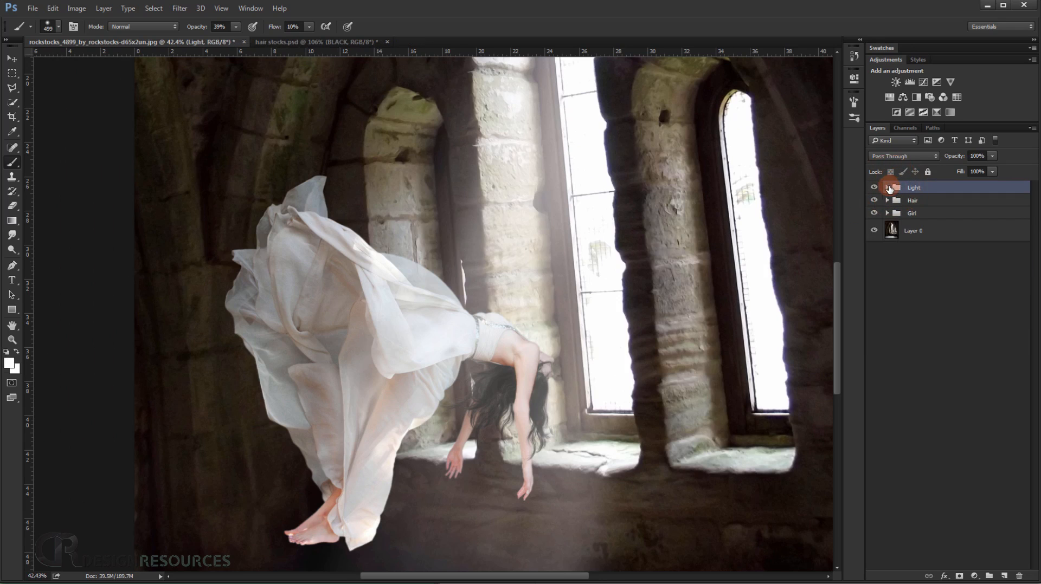
scroll(521, 344, "down", 5)
left_click_drag(502, 389, 467, 319)
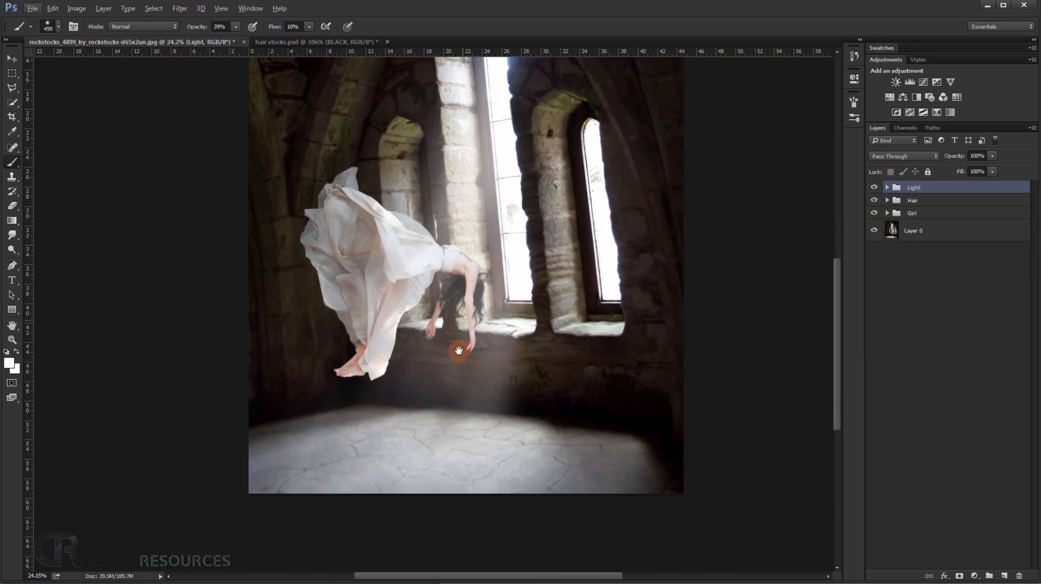
scroll(460, 341, "up", 5)
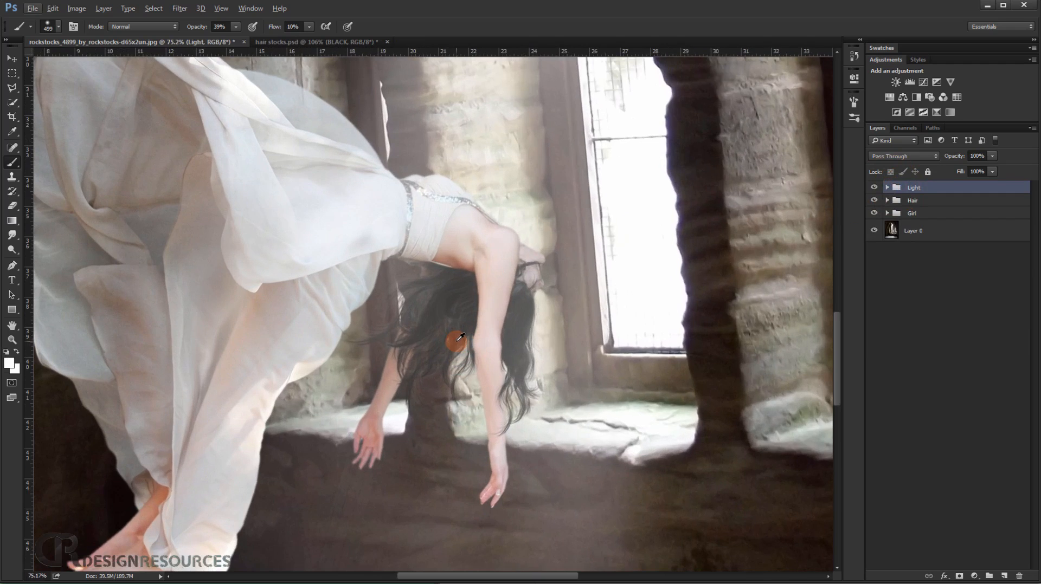
scroll(457, 311, "down", 3)
scroll(454, 311, "up", 2)
scroll(453, 312, "down", 4)
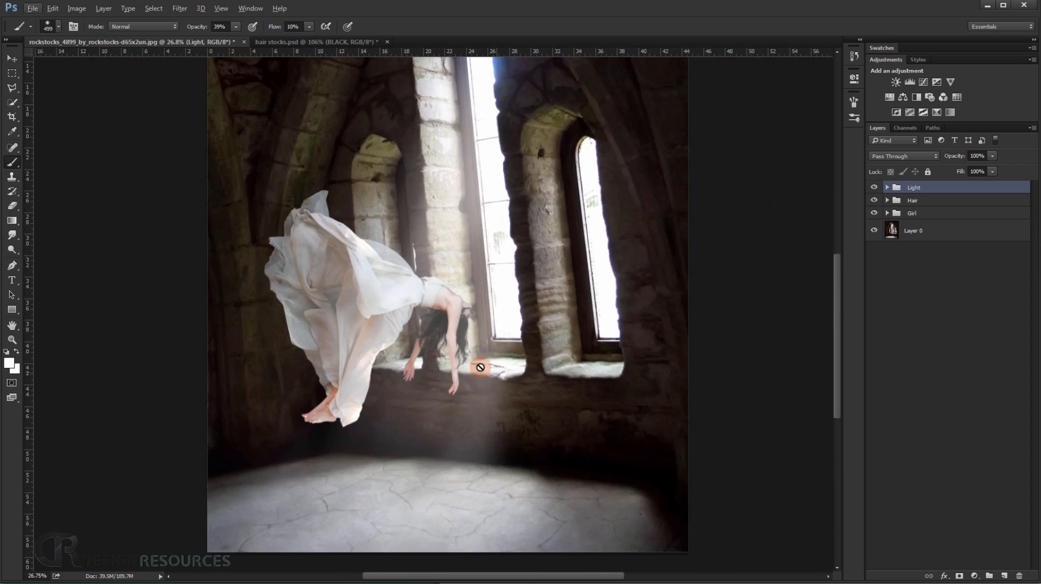
left_click_drag(396, 342, 384, 290)
left_click_drag(325, 309, 286, 378)
left_click_drag(385, 384, 422, 394)
left_click(915, 200)
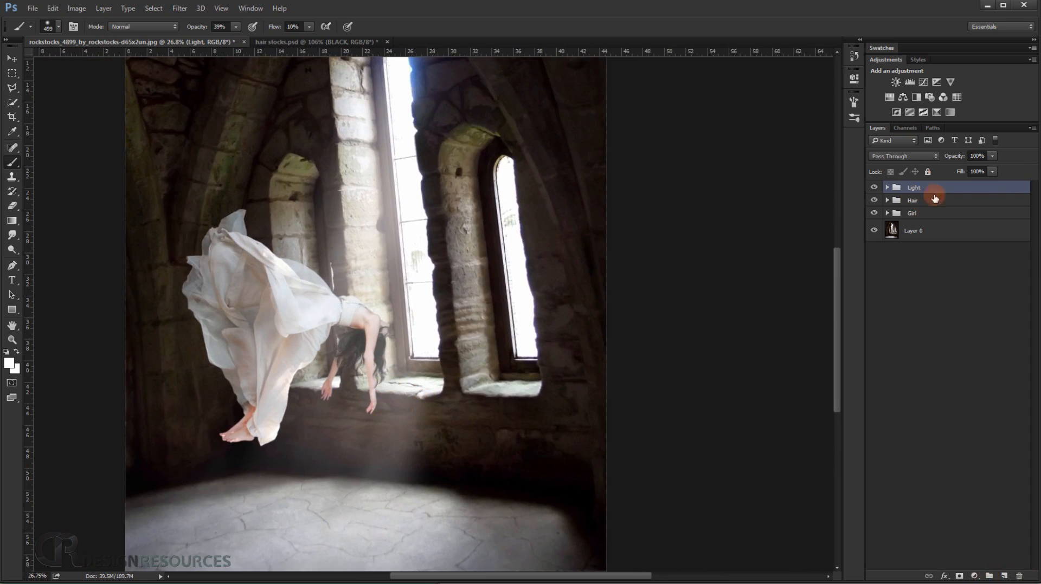
Expand the Light group and add a Curves adjustment layer above its other layers.
left_click(887, 187)
left_click(974, 576)
left_click(1010, 427)
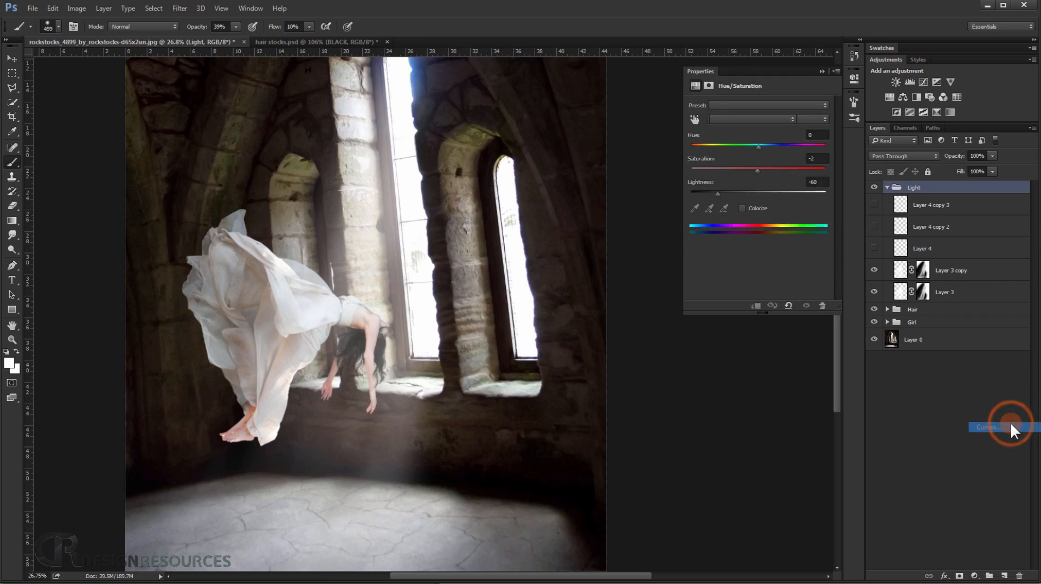
Raise the midpoint of the Curves layer's Red channel to input 117, output 135.
left_click(739, 119)
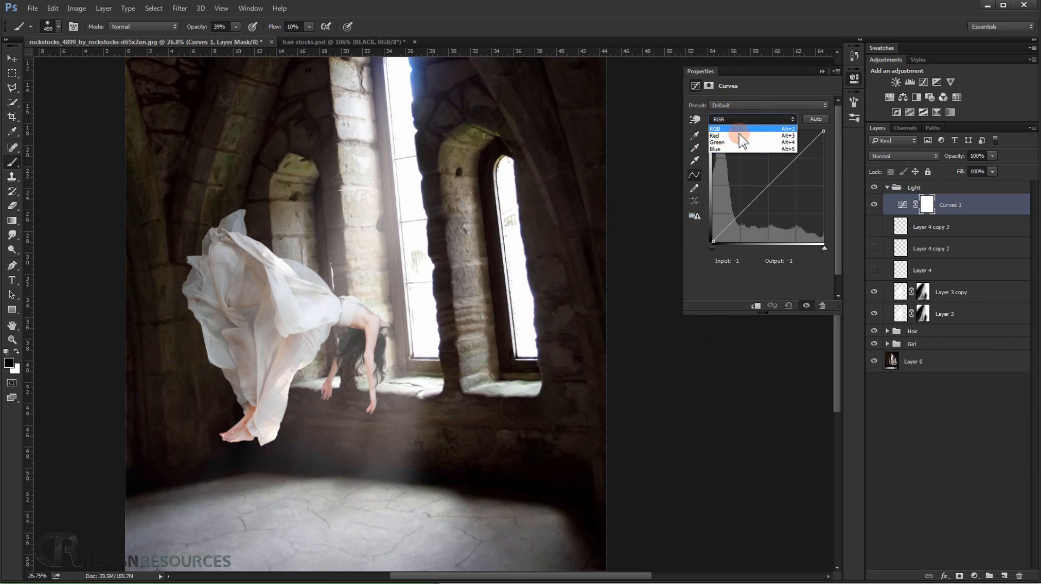
left_click(734, 137)
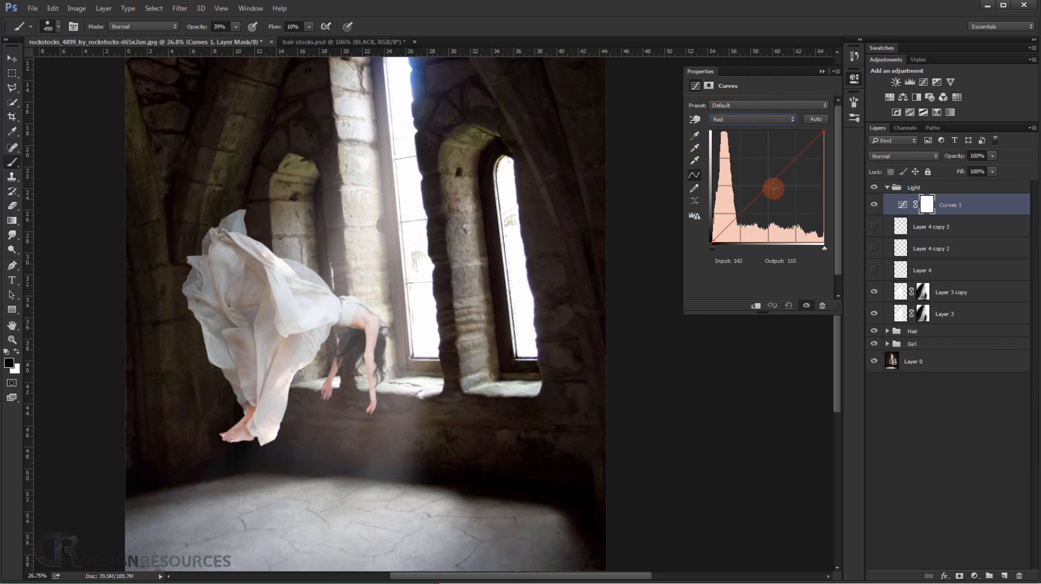
left_click_drag(768, 187, 763, 183)
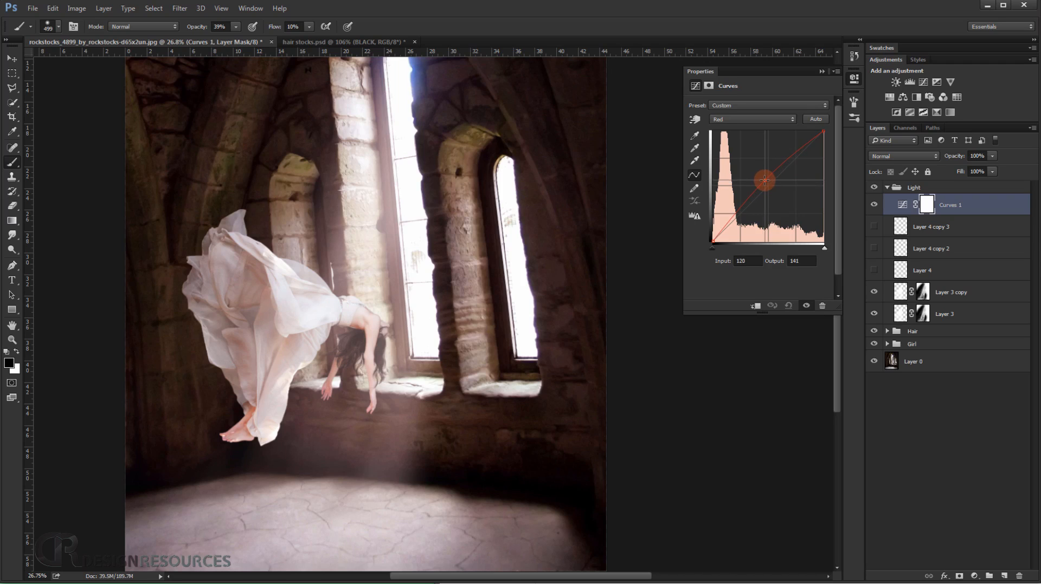
Lower the midpoint of the Curves layer's Blue channel to input 140, output 121.
left_click(746, 119)
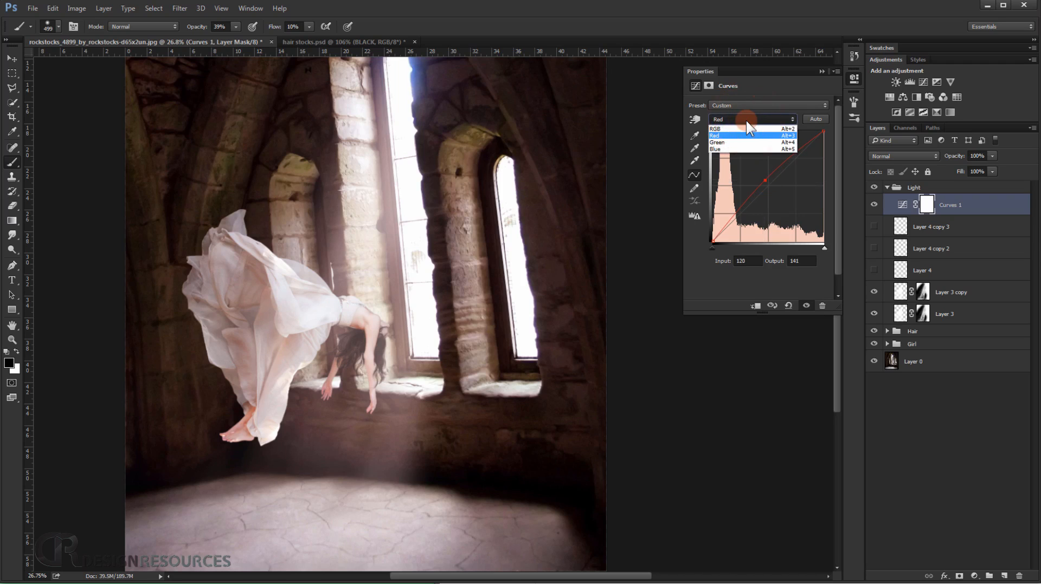
left_click(728, 150)
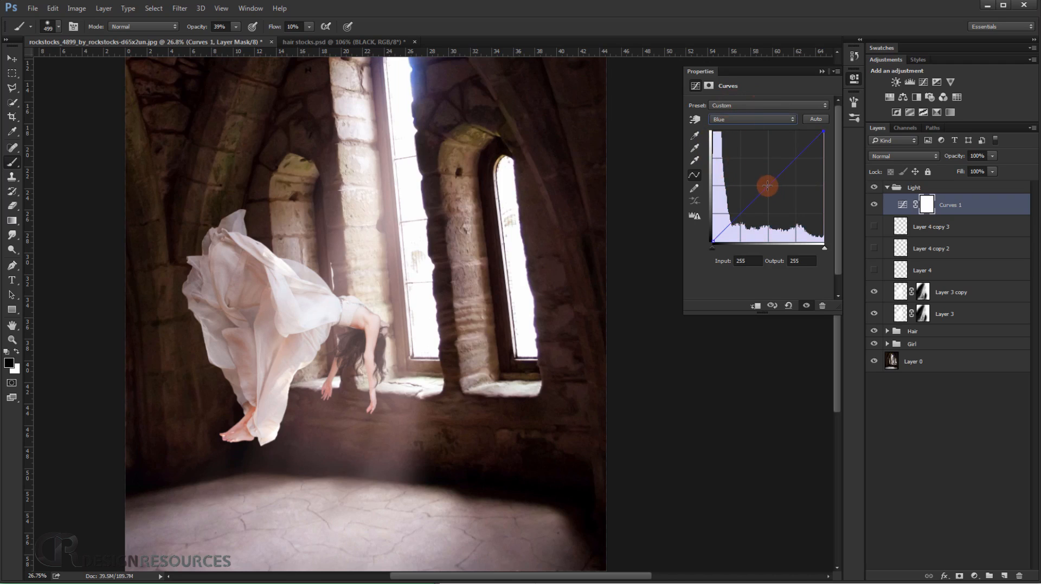
left_click_drag(767, 187, 773, 189)
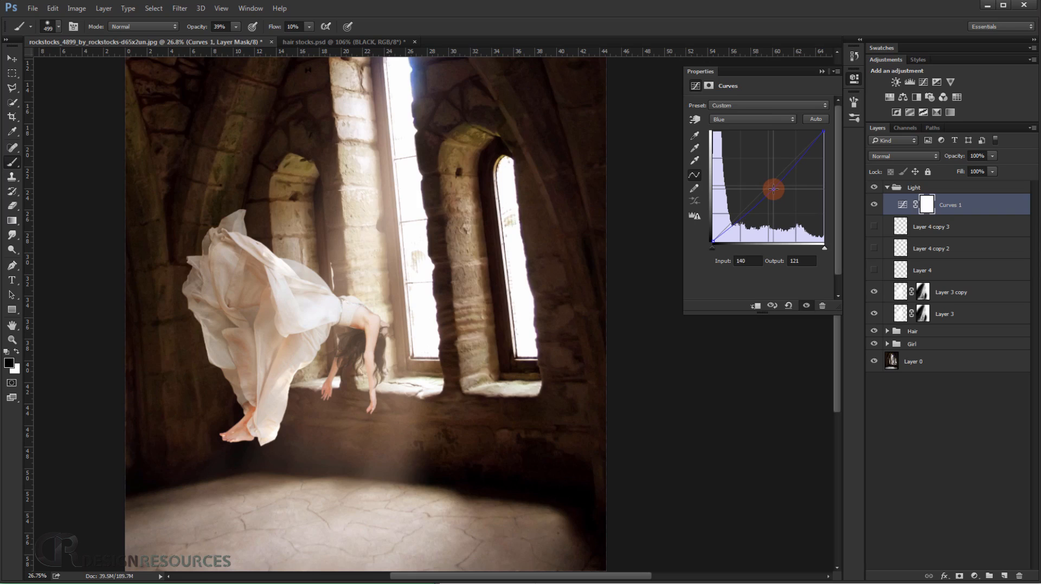
left_click(820, 71)
Fade the Curves layer's mask with black-to-transparent linear gradients running diagonally from the image's lower-left corner toward the upper right.
scroll(374, 315, "down", 3)
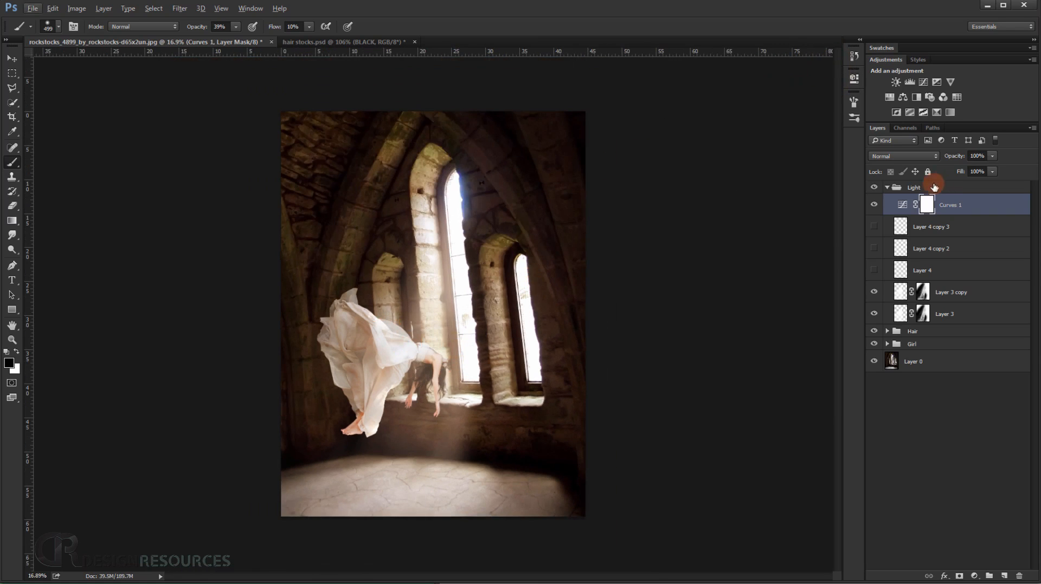
scroll(524, 390, "up", 2)
scroll(524, 369, "down", 3)
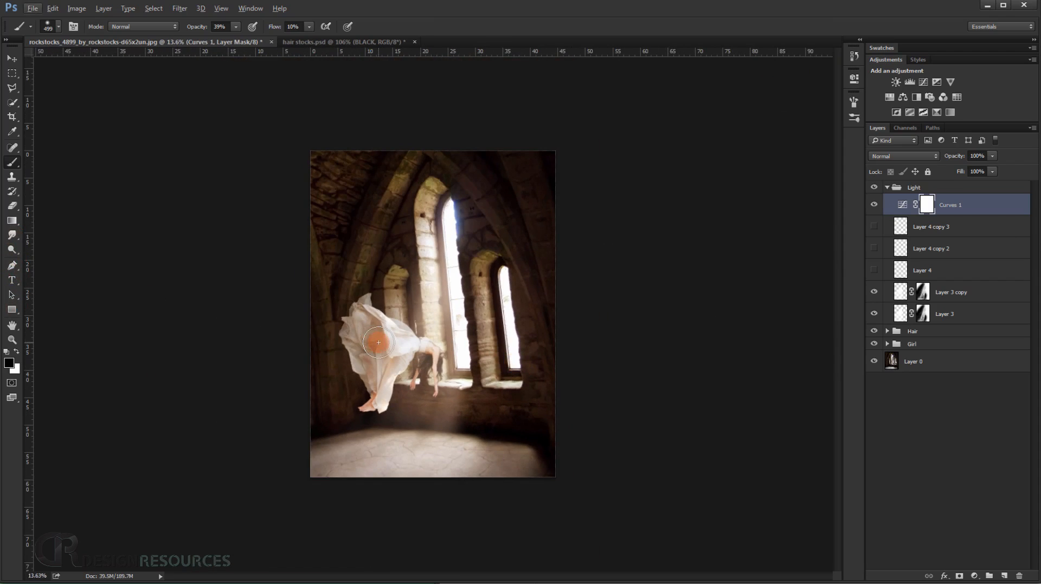
scroll(404, 420, "up", 4)
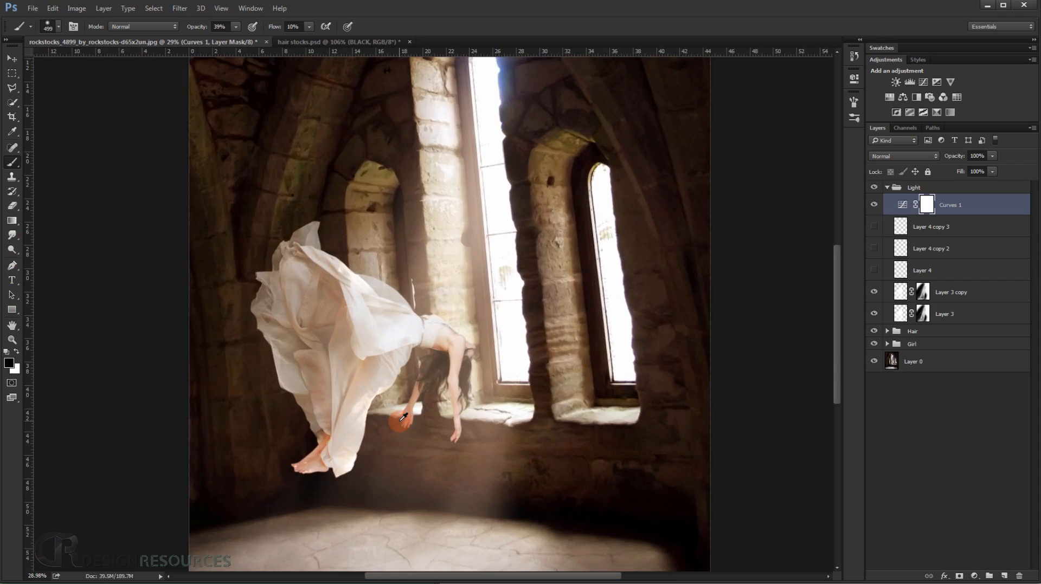
scroll(404, 418, "down", 2)
left_click_drag(14, 217, 47, 213)
left_click(82, 26)
left_click(39, 49)
left_click(550, 3)
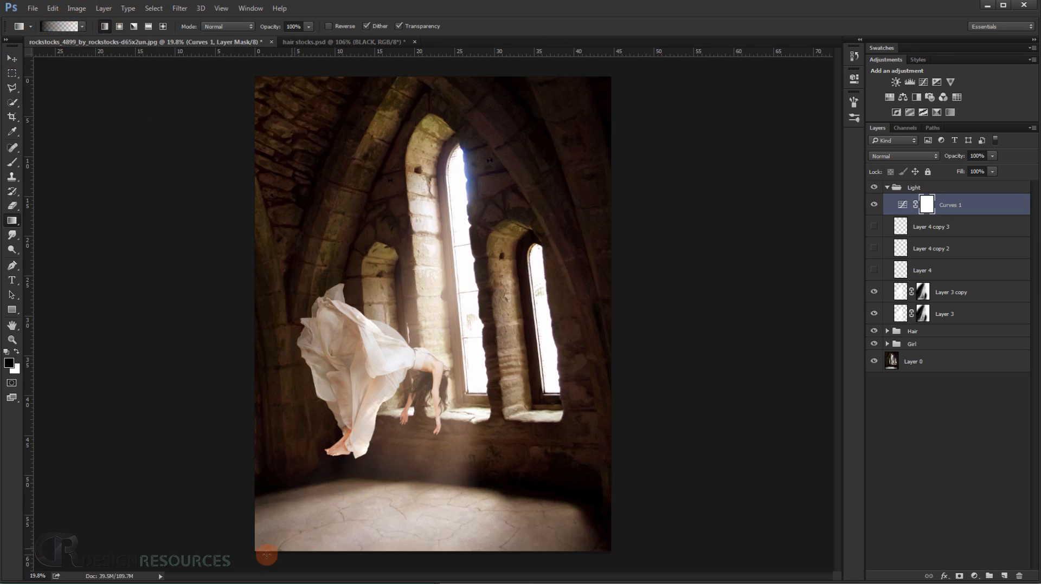
scroll(253, 561, "down", 3, "alt")
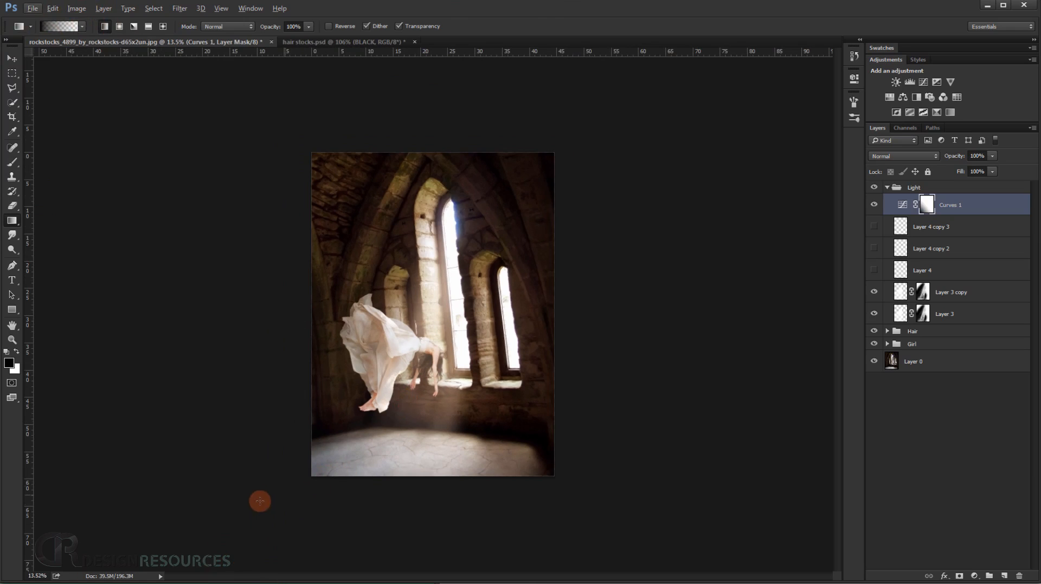
left_click_drag(350, 517, 533, 206)
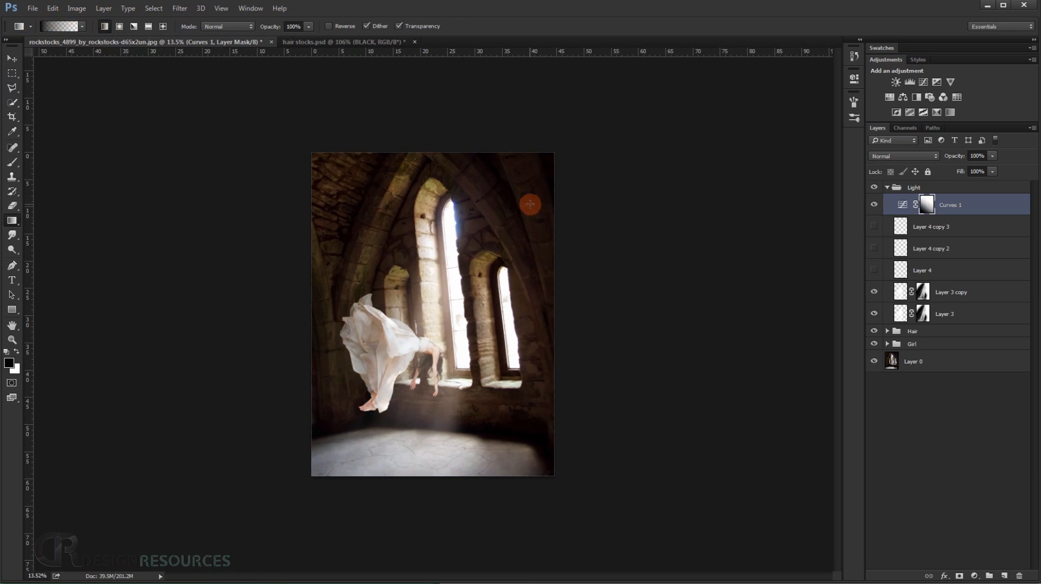
scroll(408, 383, "up", 2, "alt")
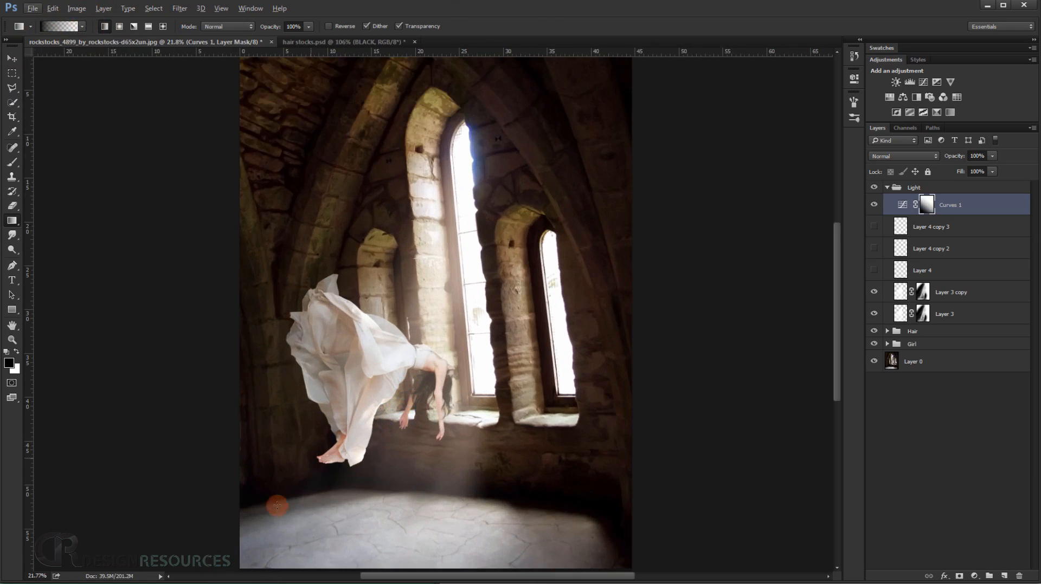
scroll(296, 446, "down", 6, "alt")
left_click_drag(320, 469, 444, 273)
Examine the graded colors on the girl, floor and windows at several magnifications.
scroll(428, 315, "up", 2, "alt")
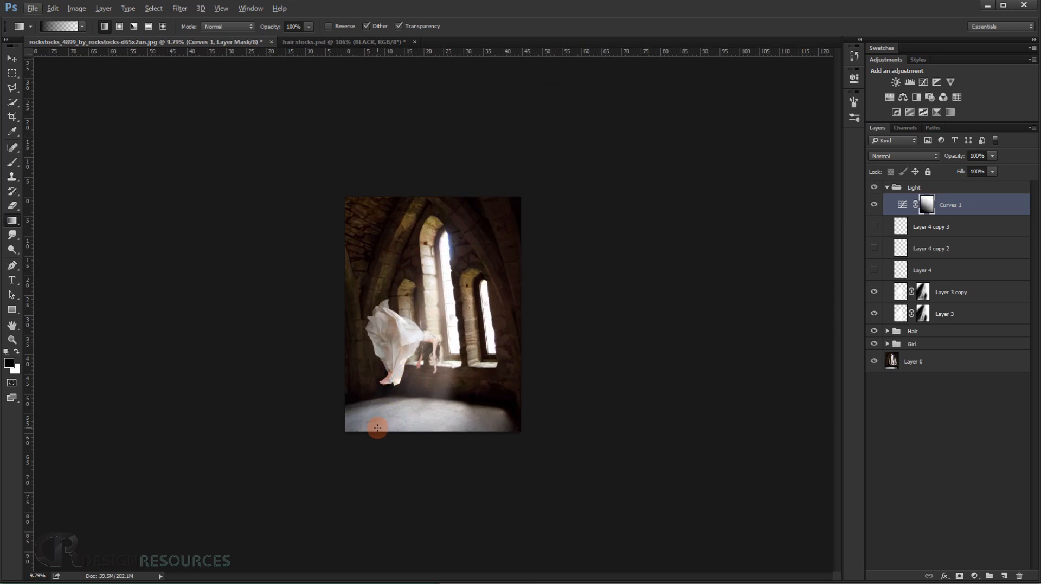
key("ctrl+0")
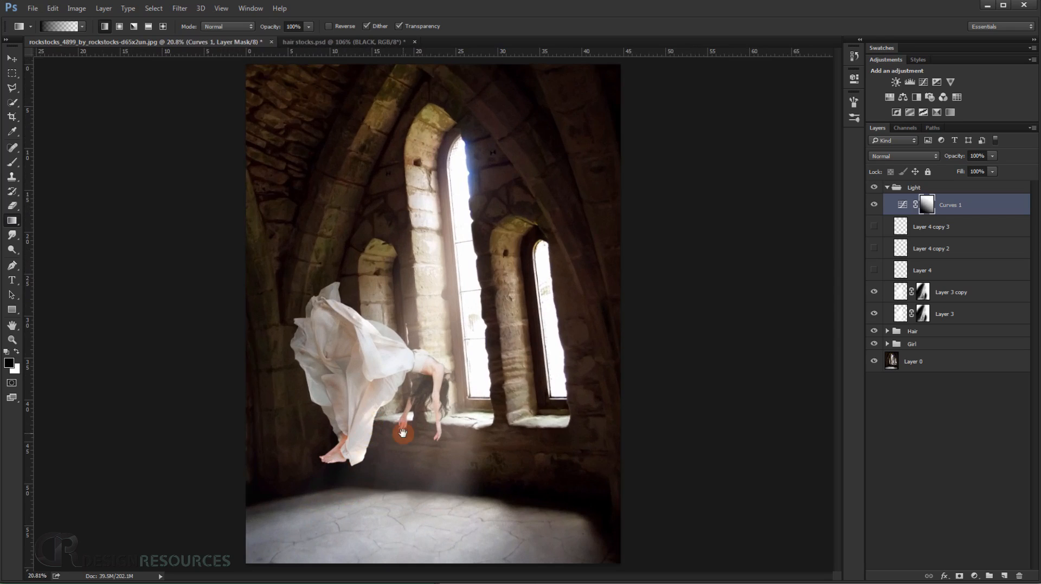
scroll(396, 386, "up", 3, "alt")
left_click_drag(400, 405, 399, 278)
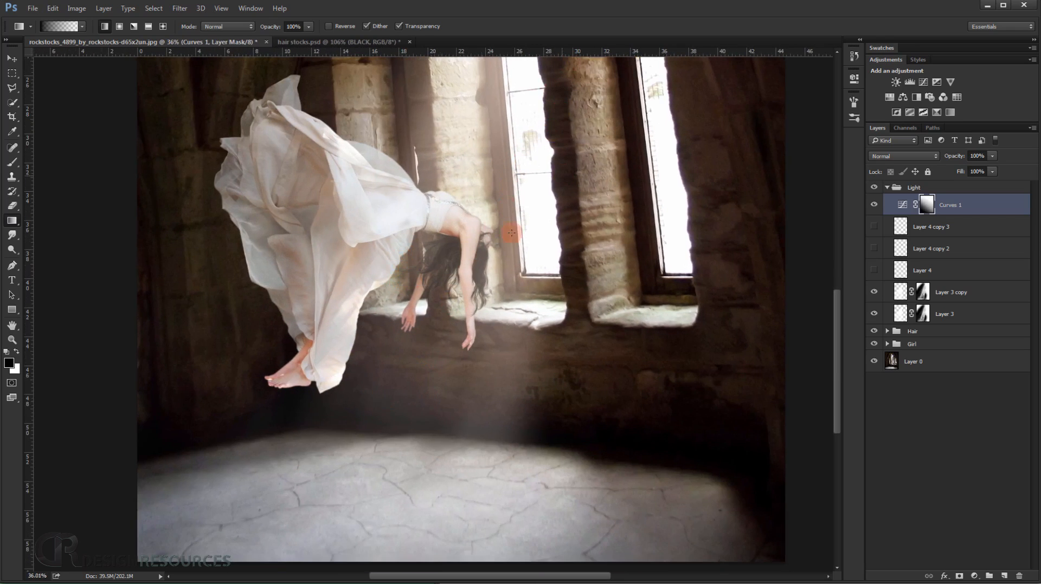
scroll(407, 315, "down", 2, "alt")
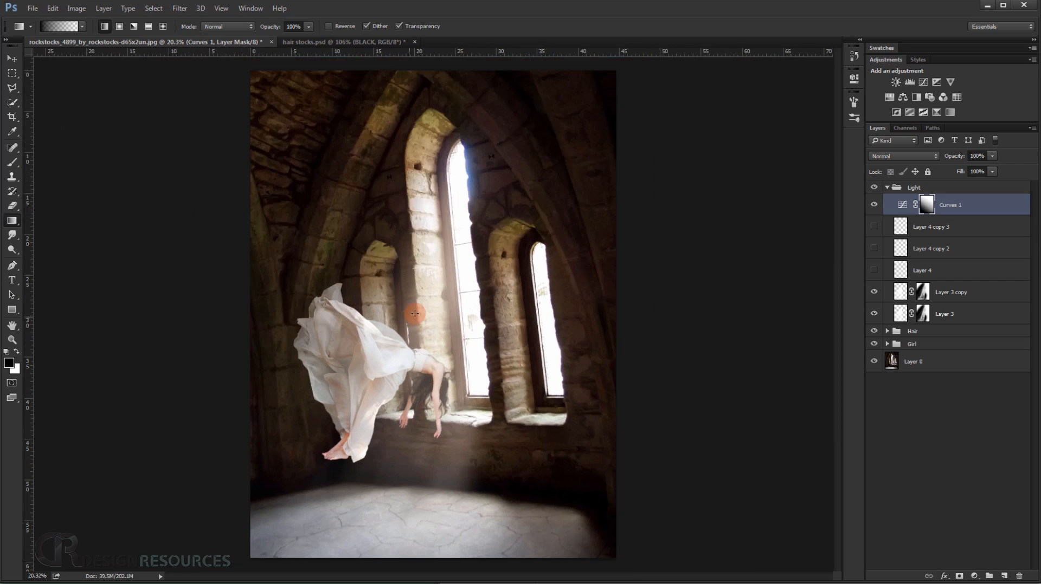
scroll(417, 316, "up", 2)
scroll(421, 323, "down", 2)
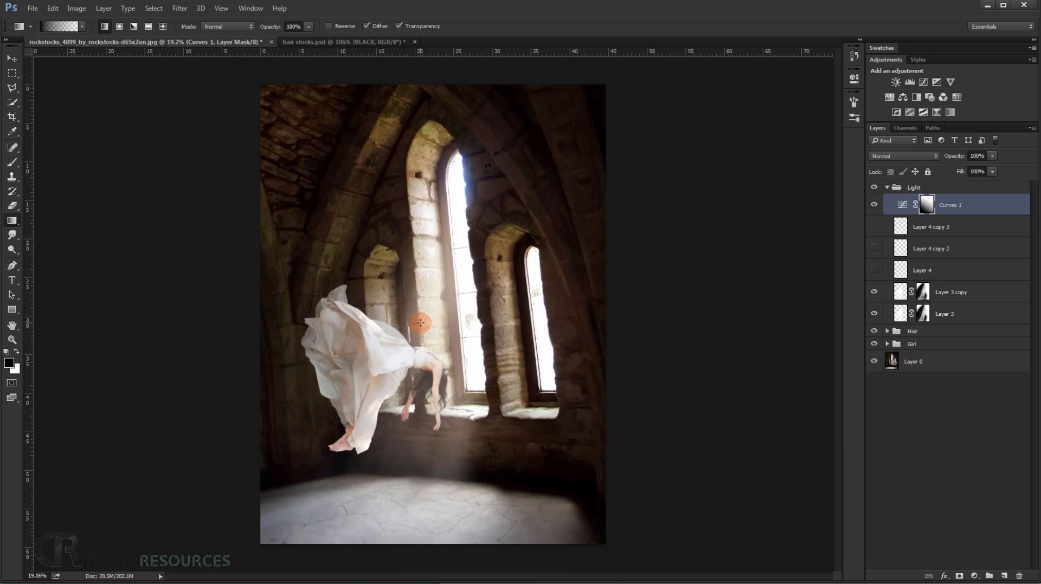
scroll(415, 321, "up", 2)
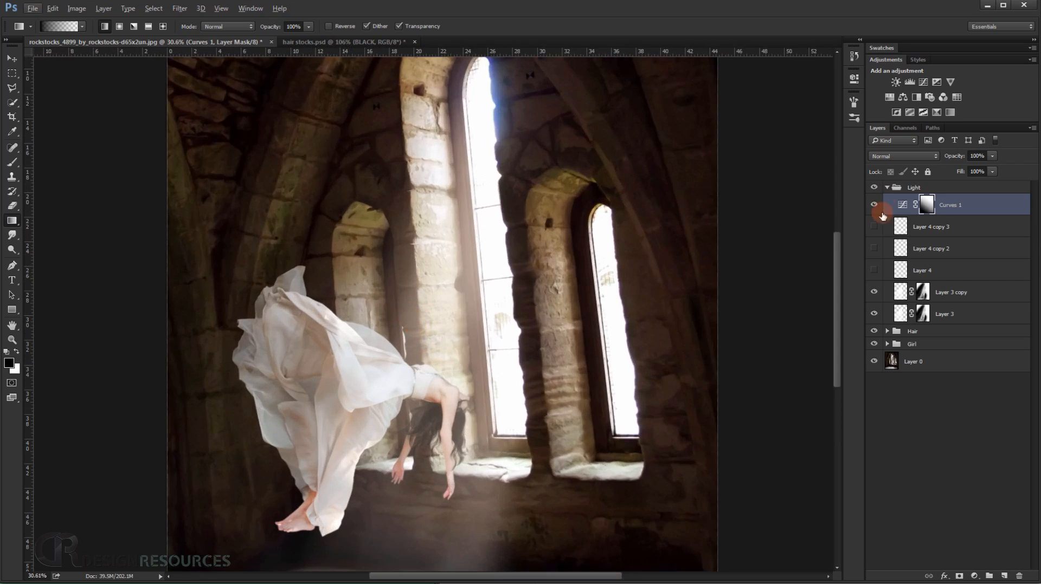
Add a Hue/Saturation adjustment layer directly above Layer 0 and set its Yellows saturation to -26.
left_click(895, 363)
left_click_drag(311, 177, 288, 262)
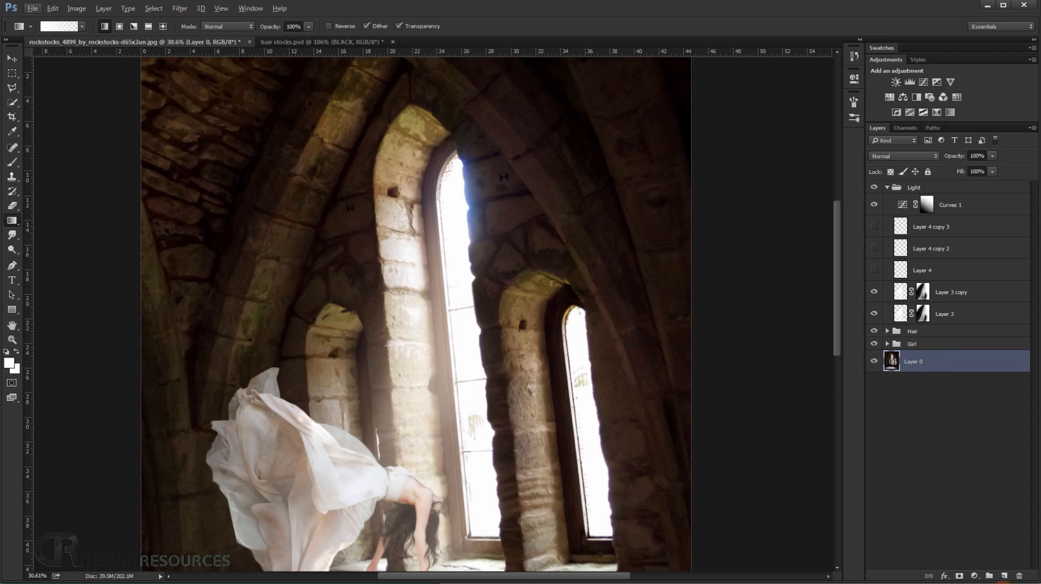
left_click(974, 576)
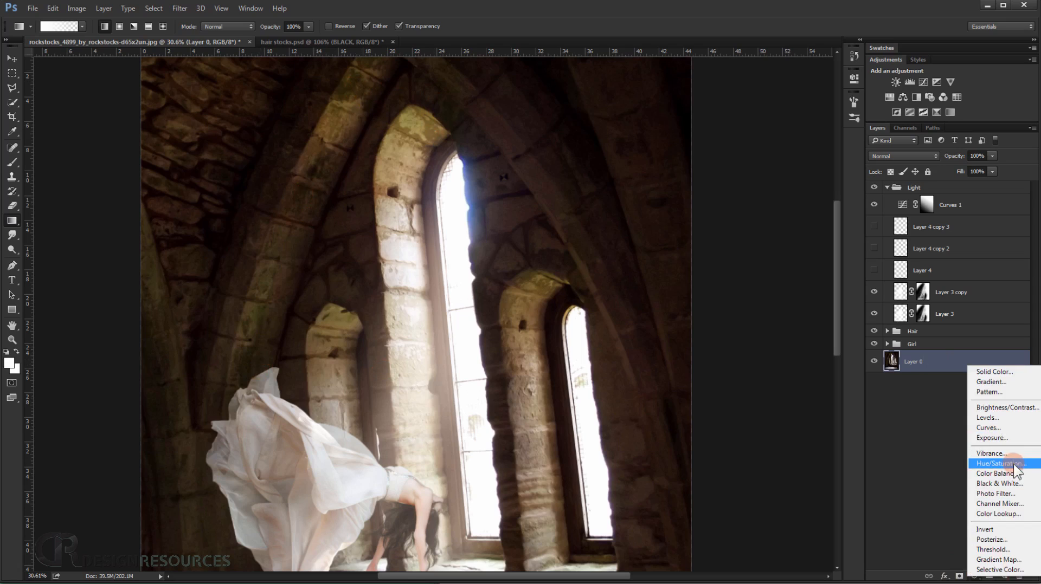
left_click(1008, 464)
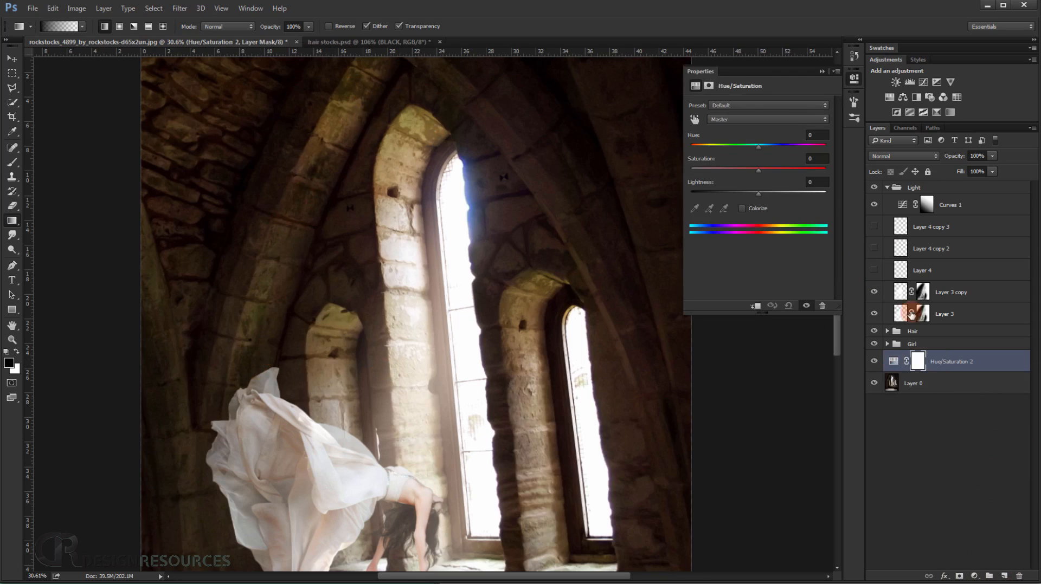
left_click(744, 119)
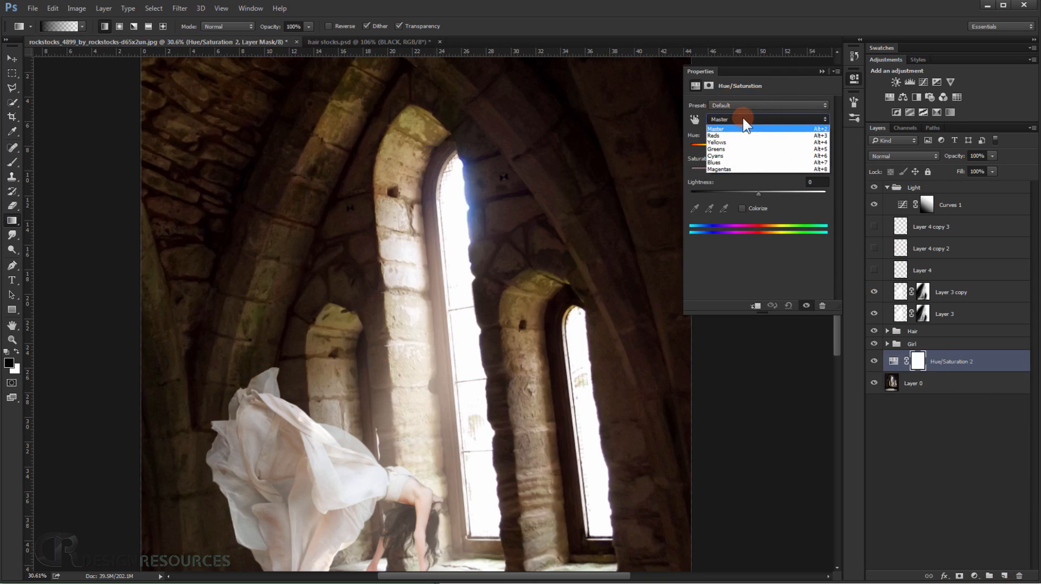
left_click(731, 142)
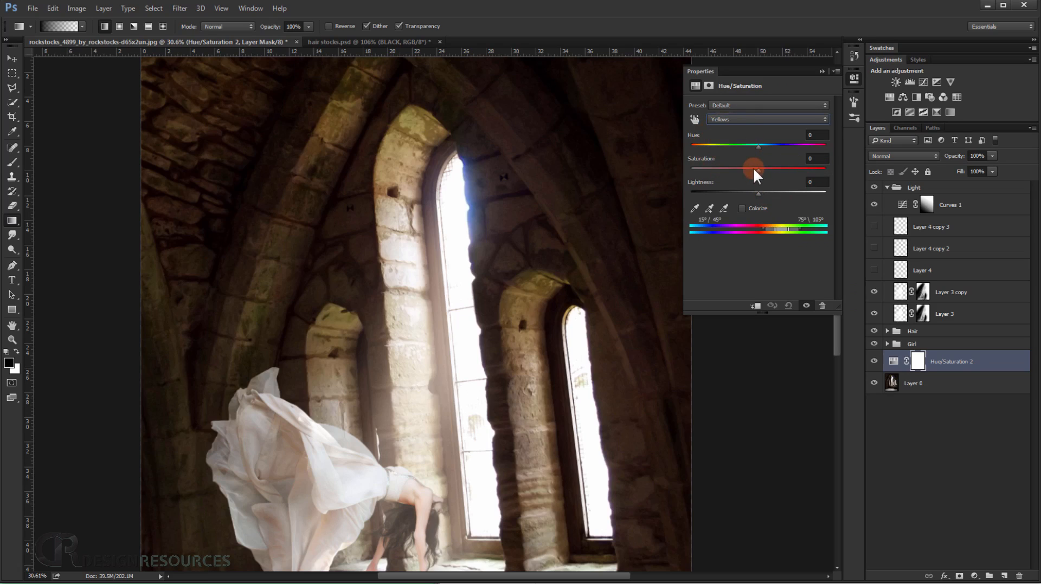
mouse_move(755, 169)
left_mouse_down()
mouse_move(685, 174)
mouse_move(737, 179)
left_mouse_up()
left_click(822, 70)
Compare the stone interior with the Hue/Saturation layer hidden and shown.
scroll(565, 239, "down", 3)
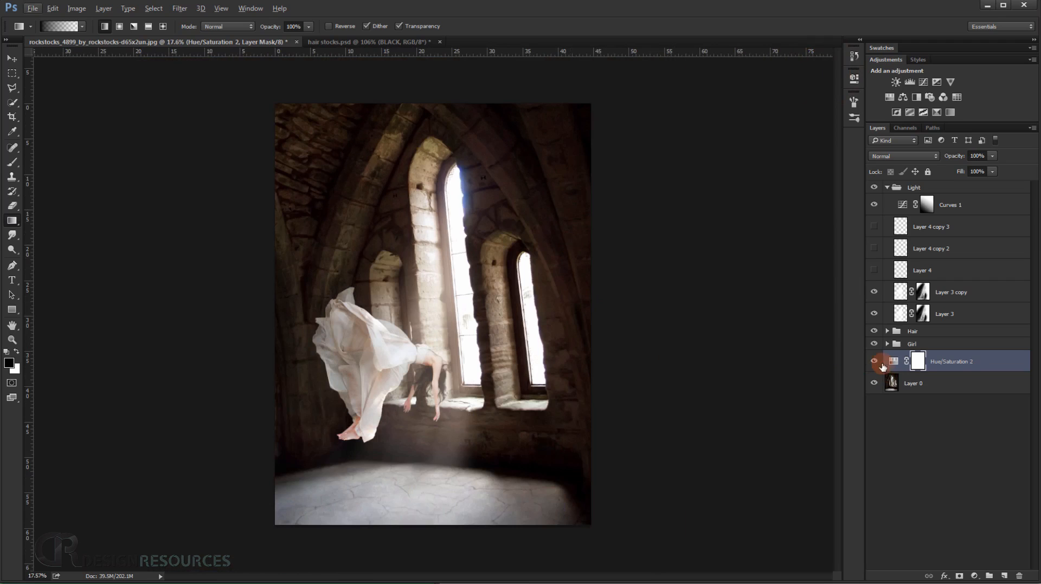
left_click(874, 362)
left_click(874, 362)
left_click(873, 364)
scroll(327, 199, "up", 3)
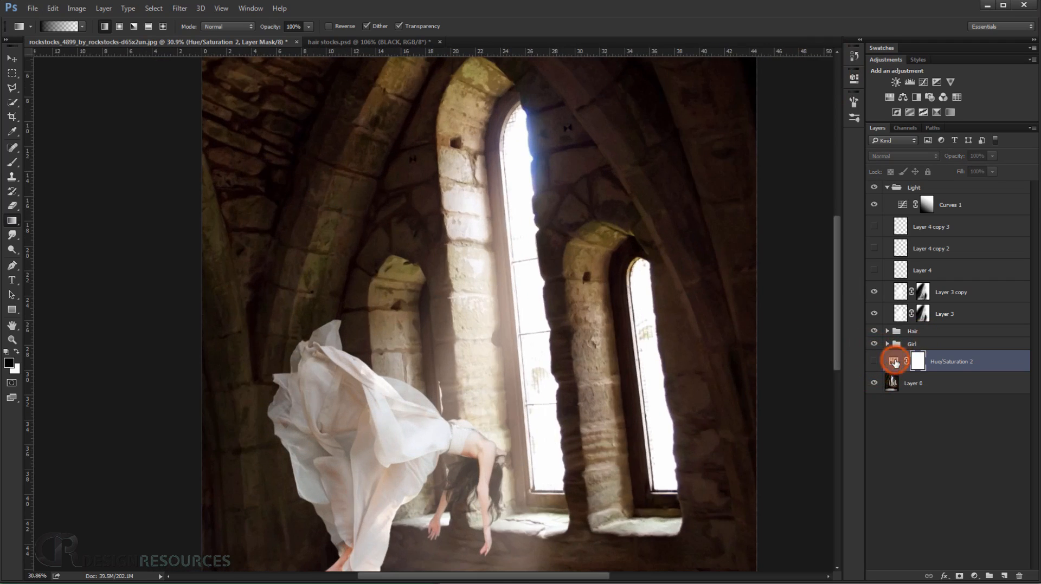
Turn the Hue/Saturation layer back on and review its Yellows settings.
double_click(894, 362)
left_click(874, 362)
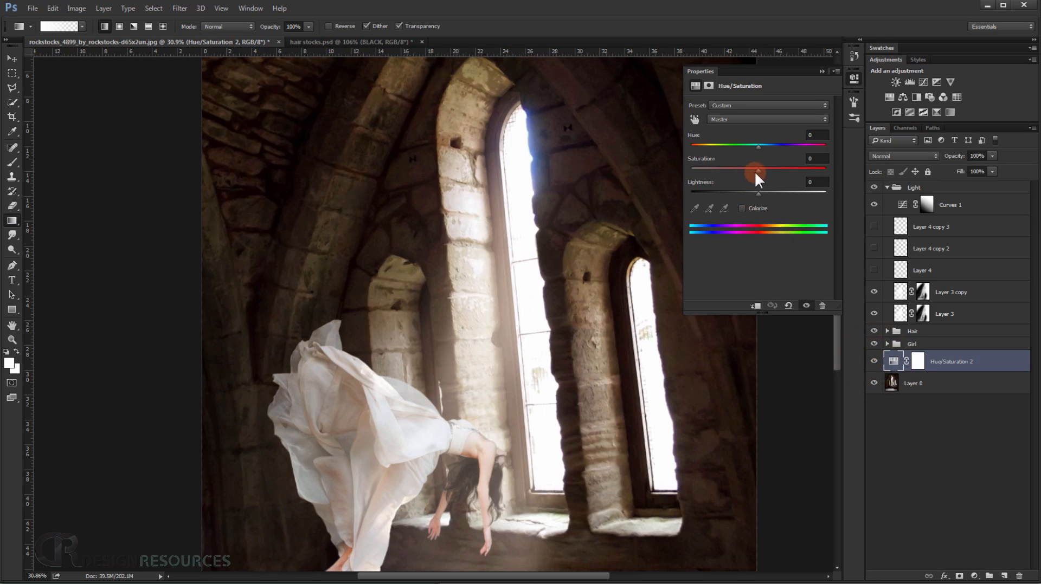
left_click(731, 117)
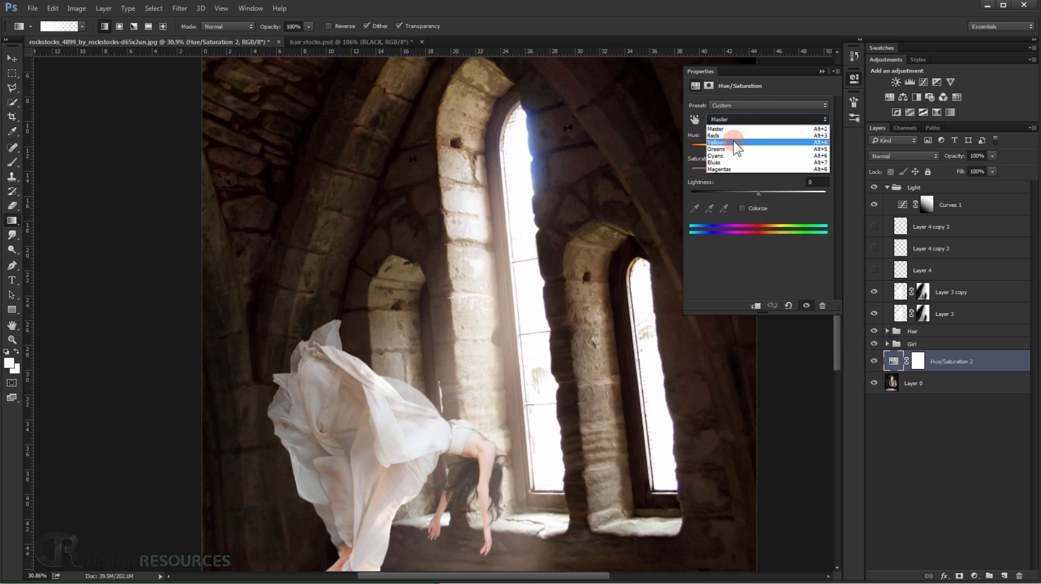
left_click(733, 140)
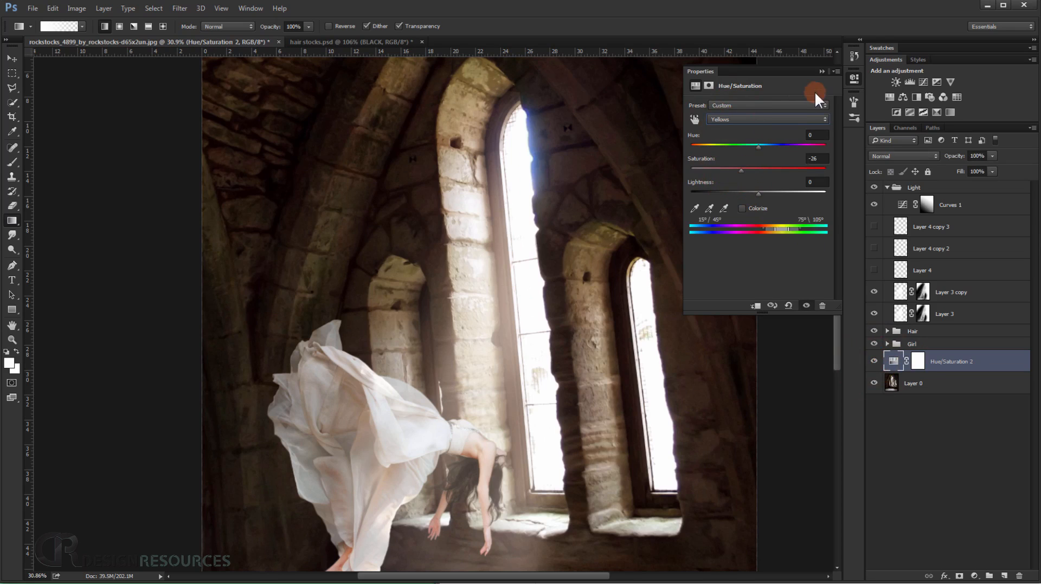
left_click(822, 72)
Examine the whole composite, then the girl's hair, arms and feet, the windows and the light beam up close.
scroll(604, 241, "down", 1)
scroll(607, 236, "down", 4)
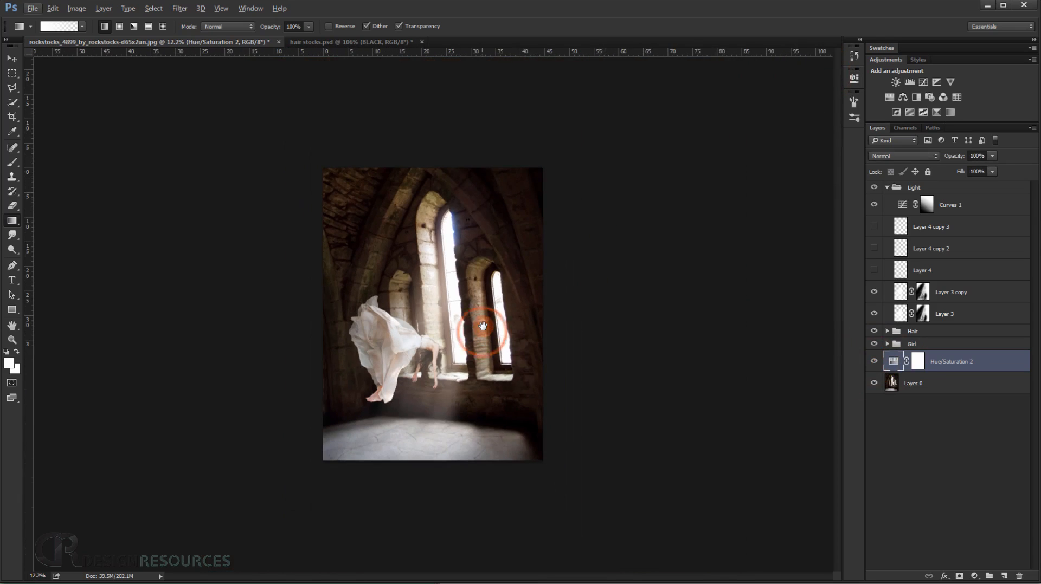
scroll(448, 355, "up", 5)
scroll(448, 355, "up", 5)
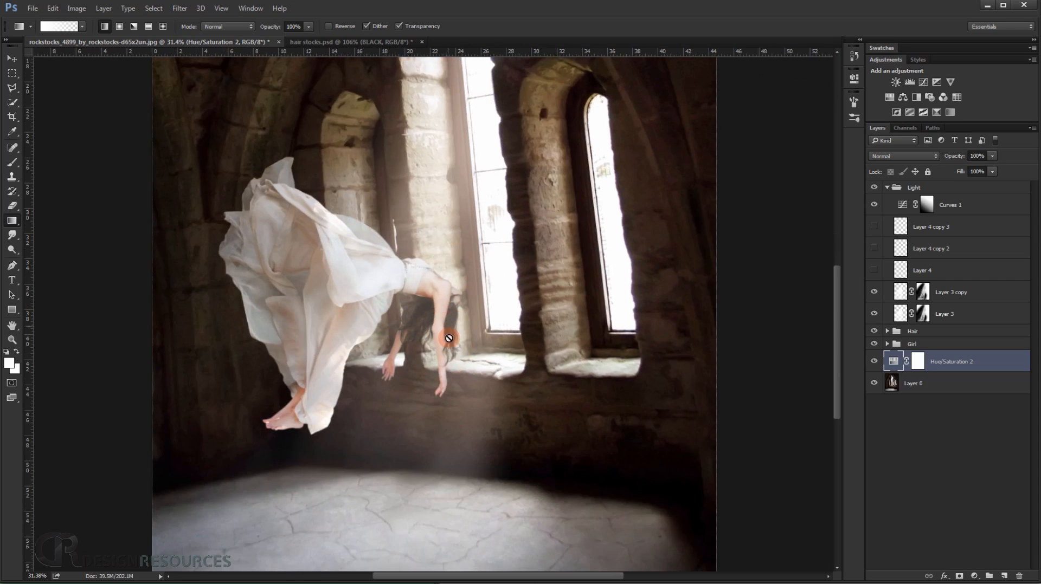
scroll(450, 369, "down", 5)
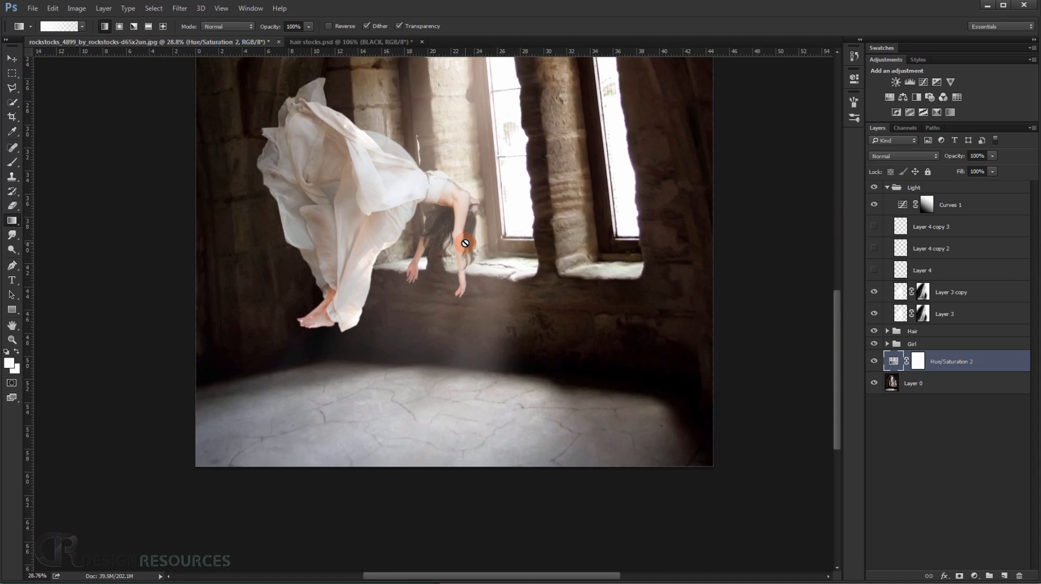
scroll(464, 244, "down", 5)
scroll(426, 358, "up", 7)
left_click_drag(405, 362, 404, 370)
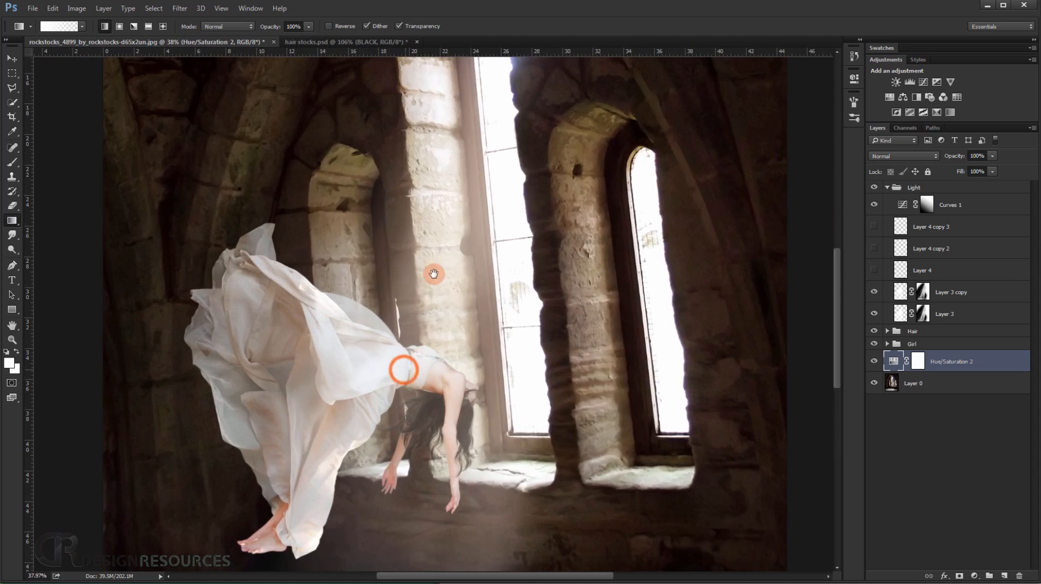
scroll(433, 274, "up", 5)
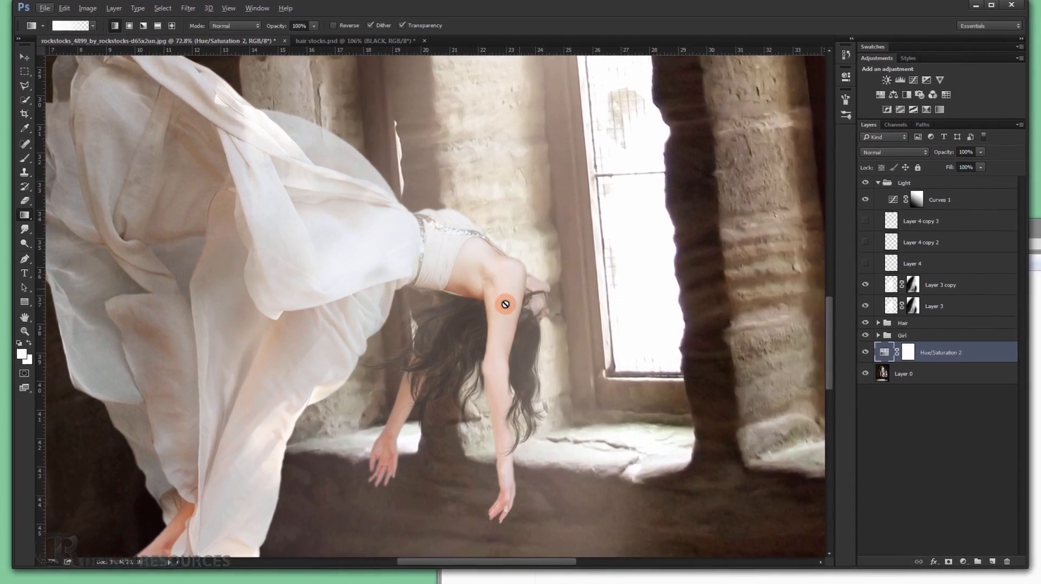
left_click_drag(504, 304, 471, 232)
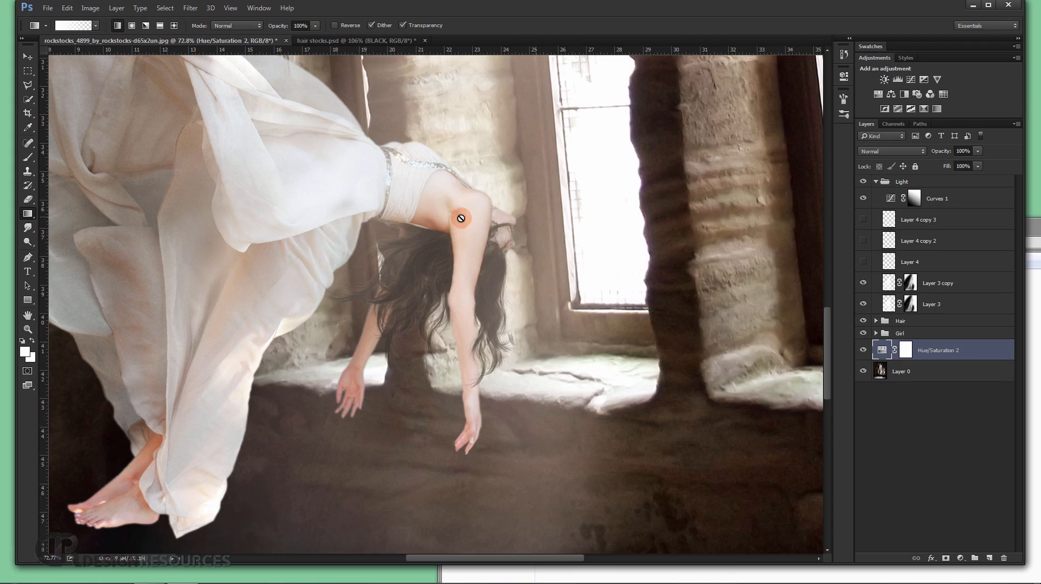
scroll(526, 272, "down", 6)
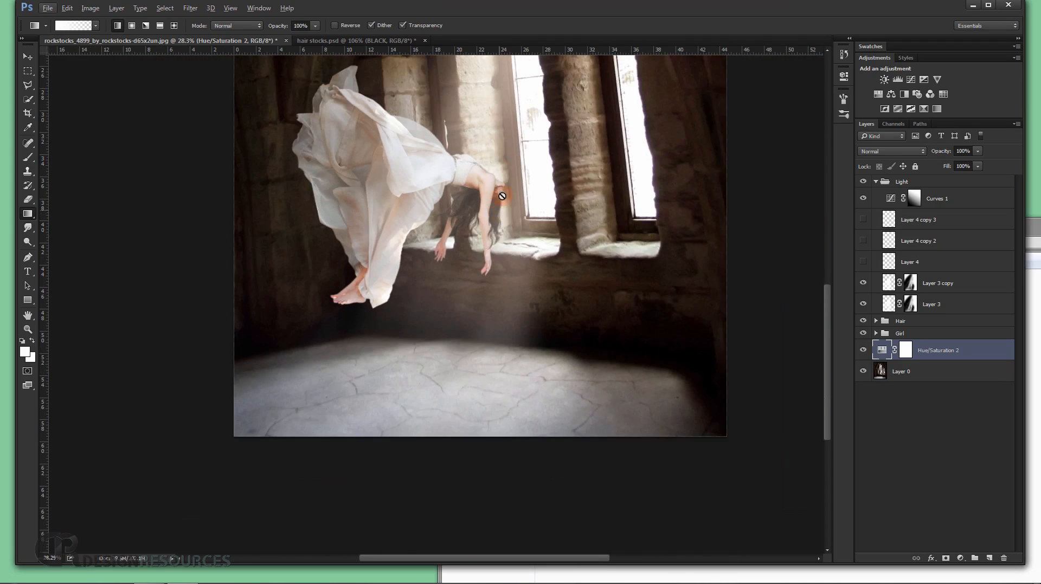
left_click_drag(483, 207, 453, 326)
left_click_drag(477, 278, 449, 279)
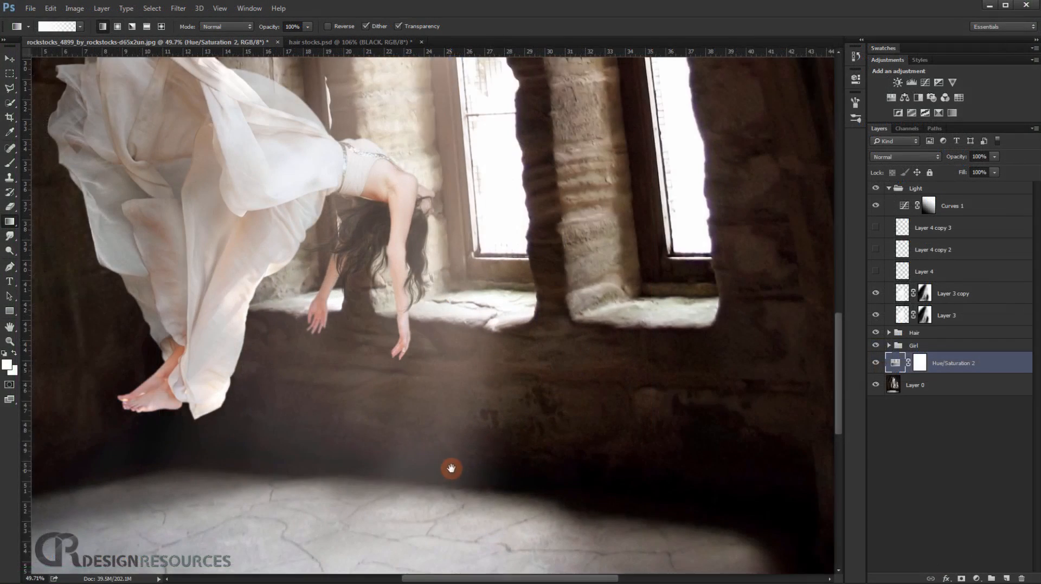
left_click_drag(451, 468, 444, 431)
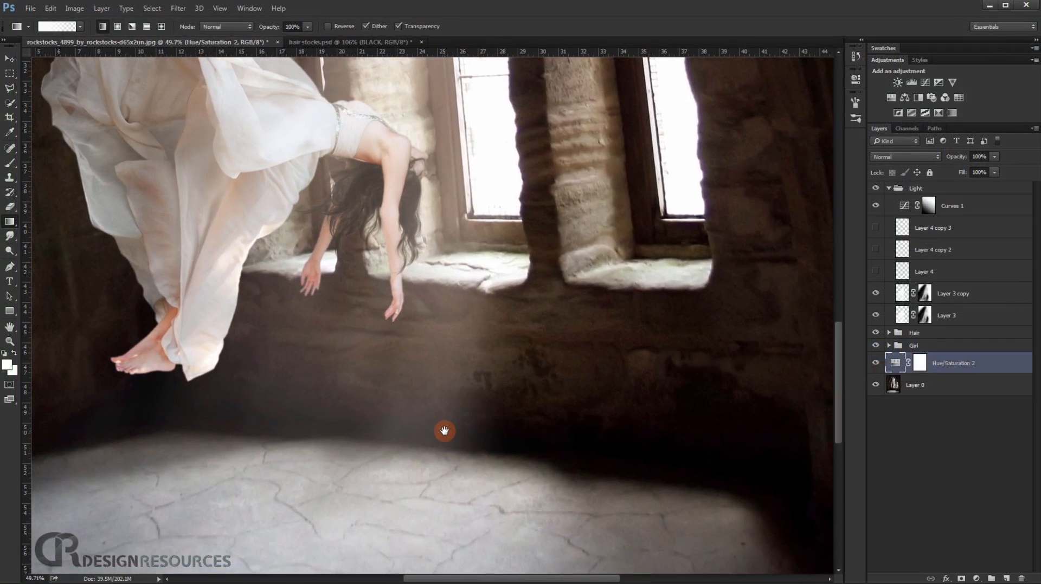
Create a new blank document 500 by 500 pixels at 72 pixels/inch with a white background.
left_click(31, 8)
left_click(38, 21)
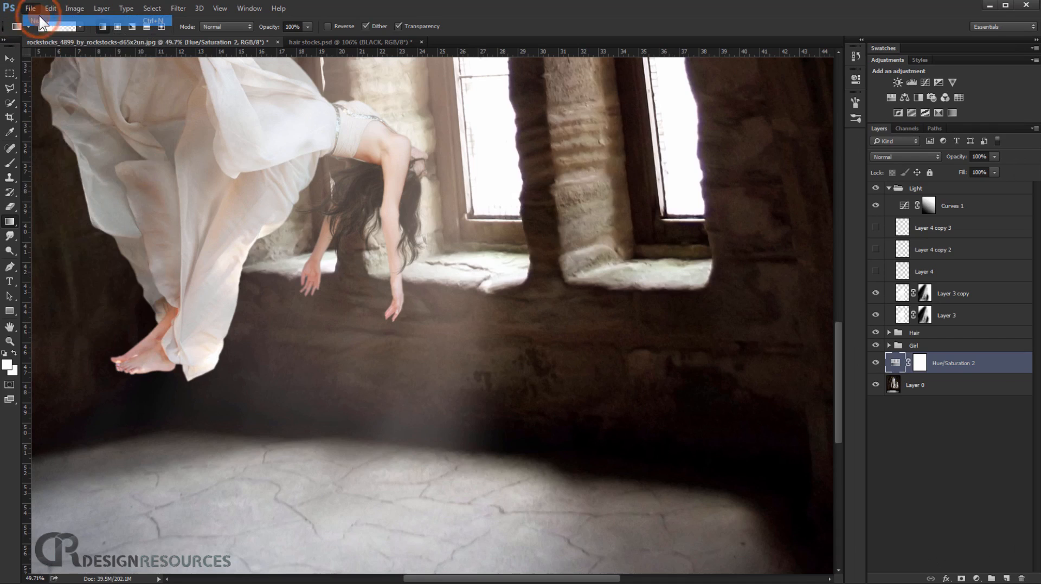
double_click(477, 192)
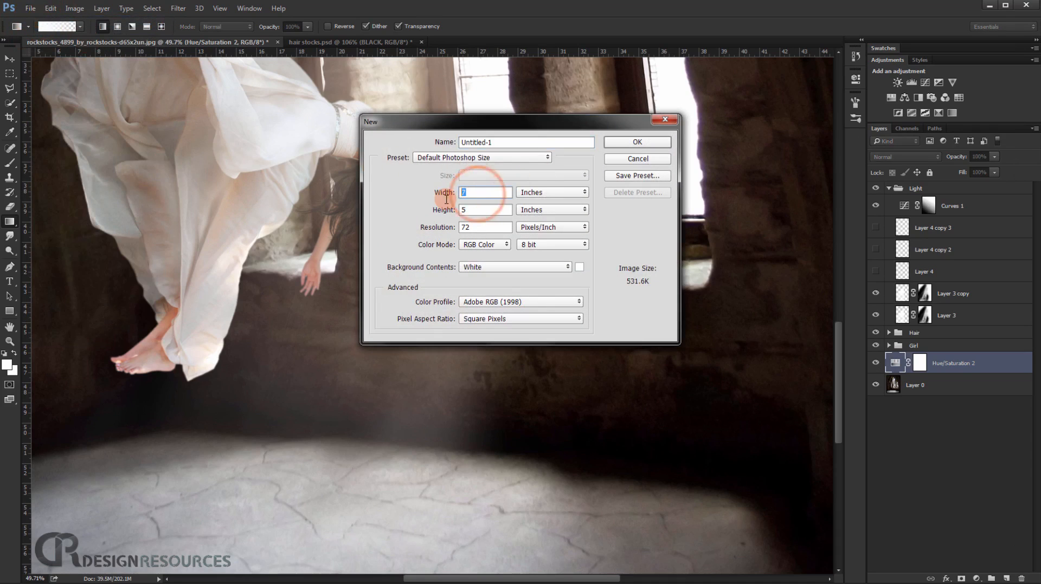
left_click(524, 194)
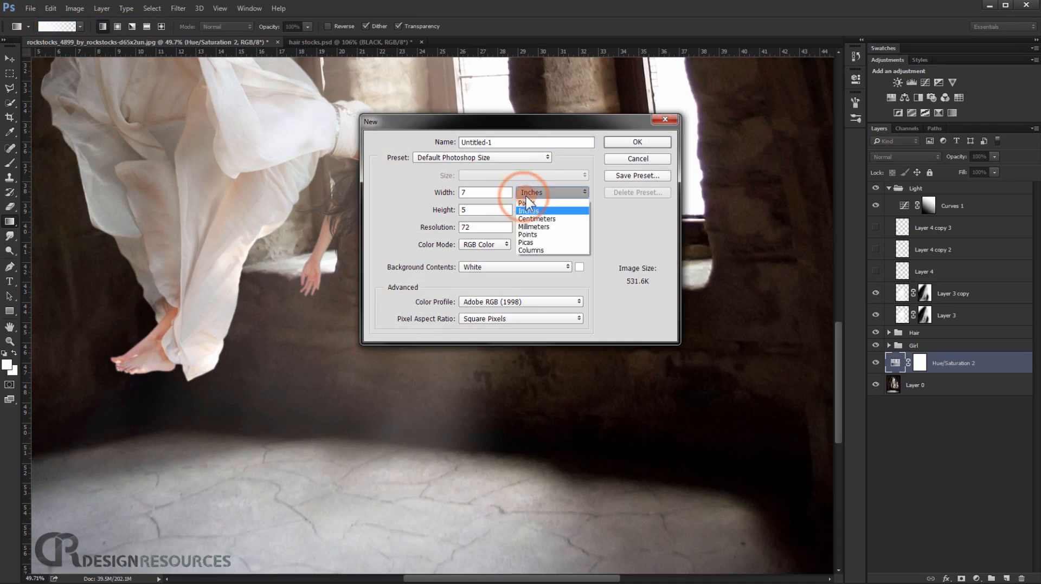
left_click(536, 200)
double_click(473, 193)
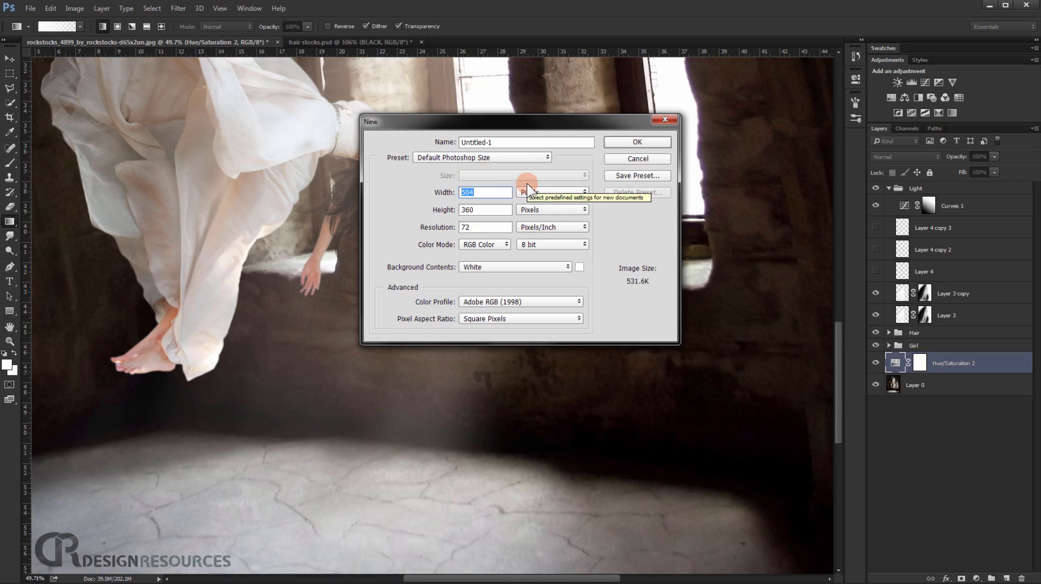
type("4")
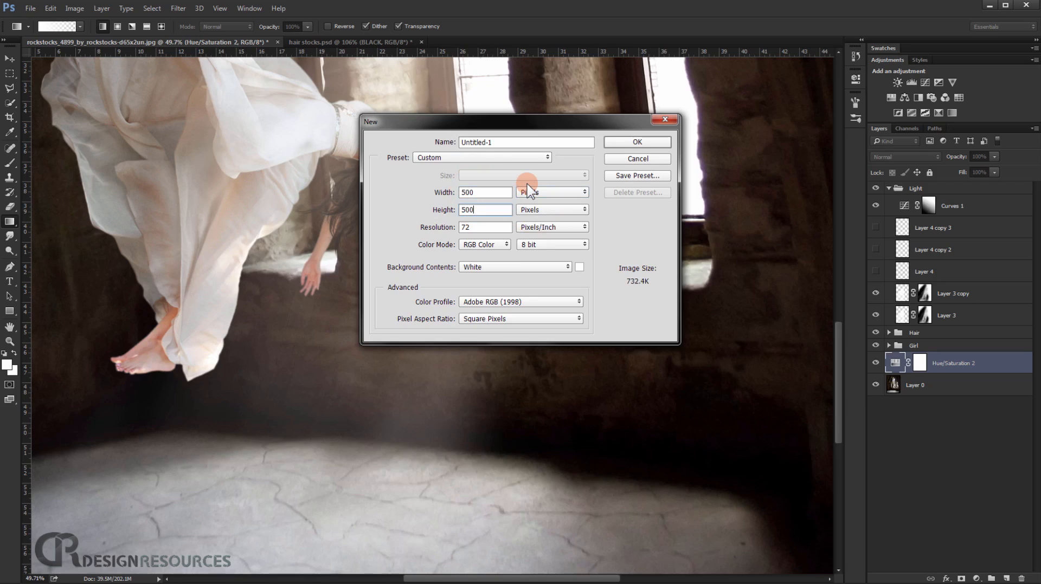
left_click(639, 141)
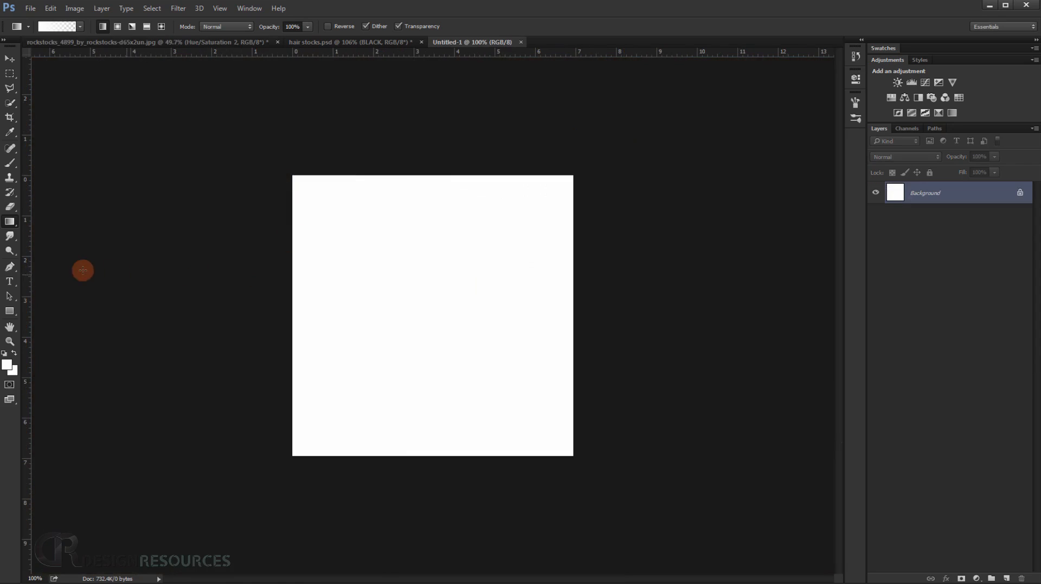
Set up a small soft black brush with 18% hardness, 50% opacity and a diameter of about 3 px.
left_click(9, 163)
mouse_move(418, 295)
left_mouse_down()
mouse_move(330, 298)
mouse_move(301, 279)
left_mouse_up()
left_click_drag(270, 30, 433, 35)
mouse_move(200, 27)
left_mouse_down()
mouse_move(240, 27)
mouse_move(197, 27)
mouse_move(205, 30)
left_mouse_up()
scroll(399, 275, "up", 2)
mouse_move(386, 261)
left_mouse_down()
mouse_move(356, 260)
mouse_move(365, 317)
left_mouse_up()
mouse_move(385, 274)
left_mouse_down()
mouse_move(385, 262)
mouse_move(383, 296)
left_mouse_up()
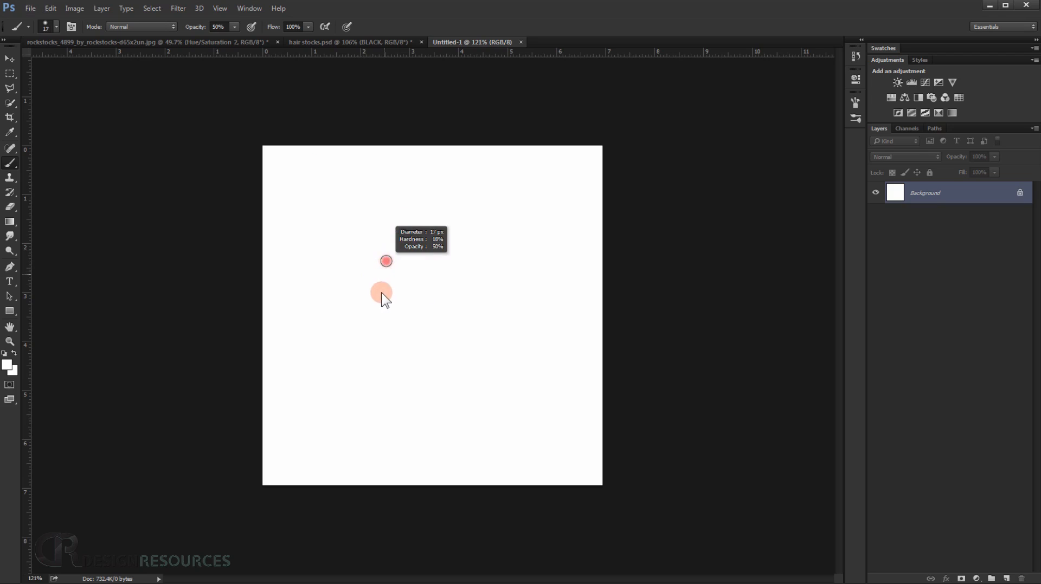
left_click_drag(380, 358, 374, 279)
scroll(333, 237, "up", 4)
left_click_drag(306, 200, 301, 207)
left_click_drag(365, 130, 362, 233)
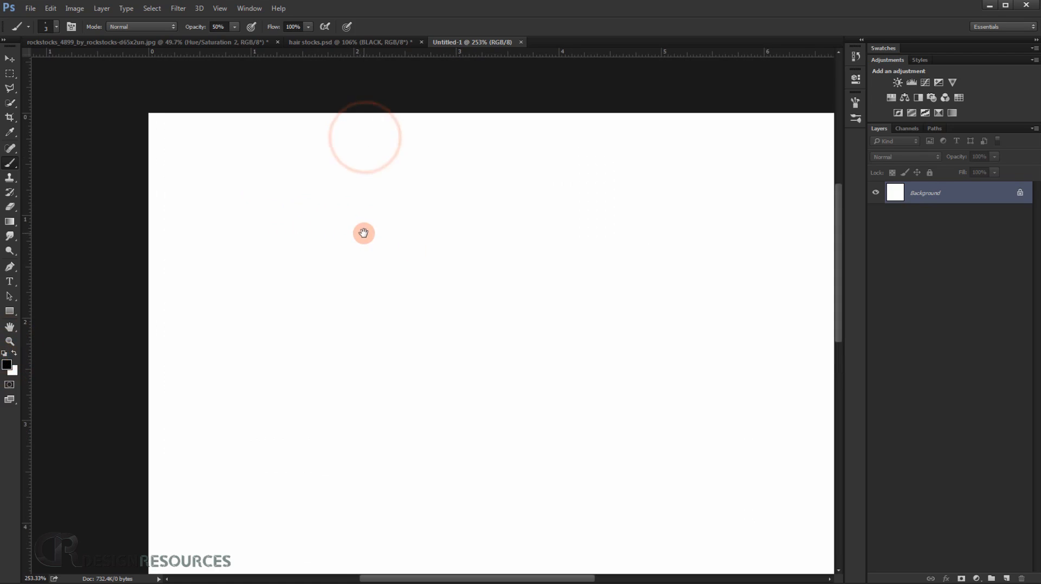
Add a new layer and dab a small irregular black speck near the canvas's upper-left corner with a 6 px brush.
left_click(1009, 576)
mouse_move(232, 237)
left_mouse_down()
mouse_move(223, 203)
mouse_move(252, 196)
mouse_move(227, 203)
left_mouse_up()
left_click(240, 194)
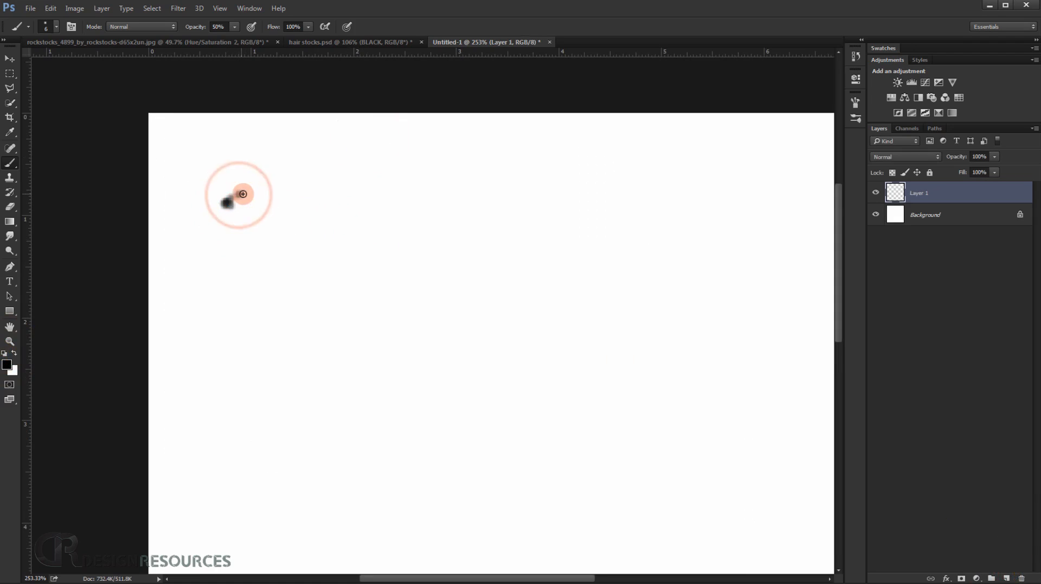
left_click(238, 195)
right_click(237, 195, "alt")
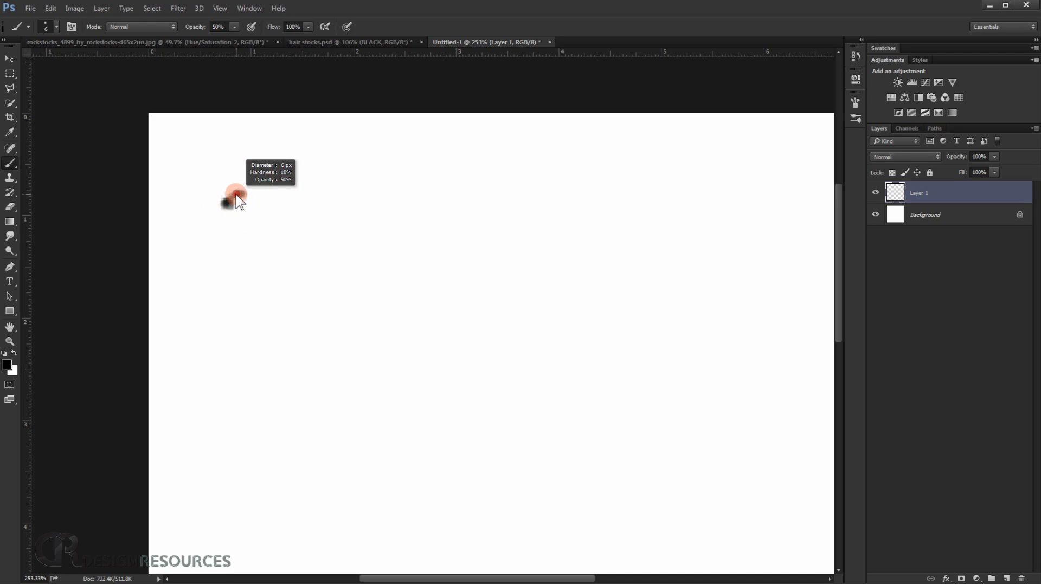
left_click(238, 195)
Dab two separate 6 px black specks, one left of the canvas centre and one in its upper middle.
scroll(257, 238, "down", 6)
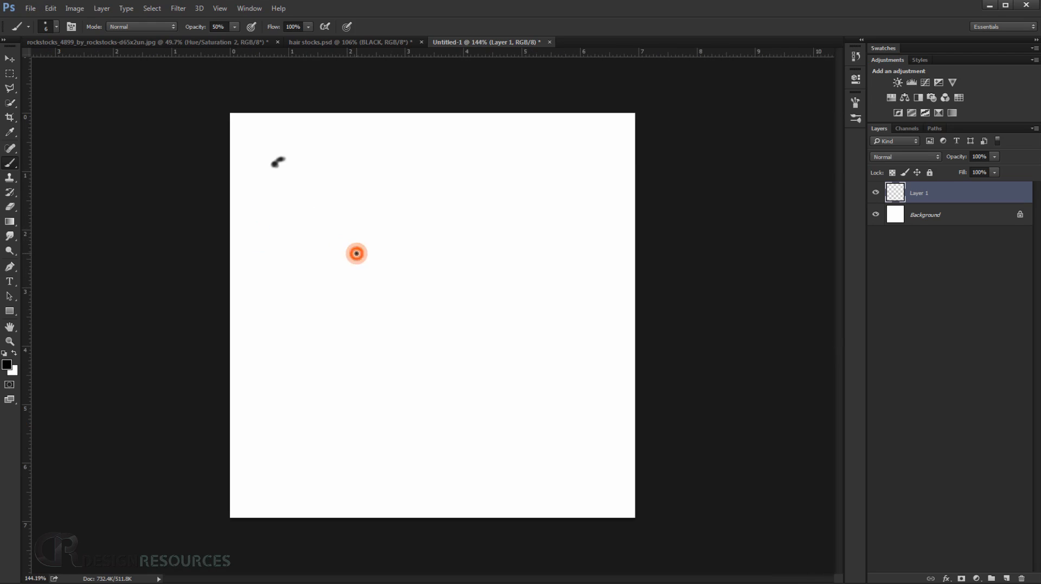
left_click(357, 255)
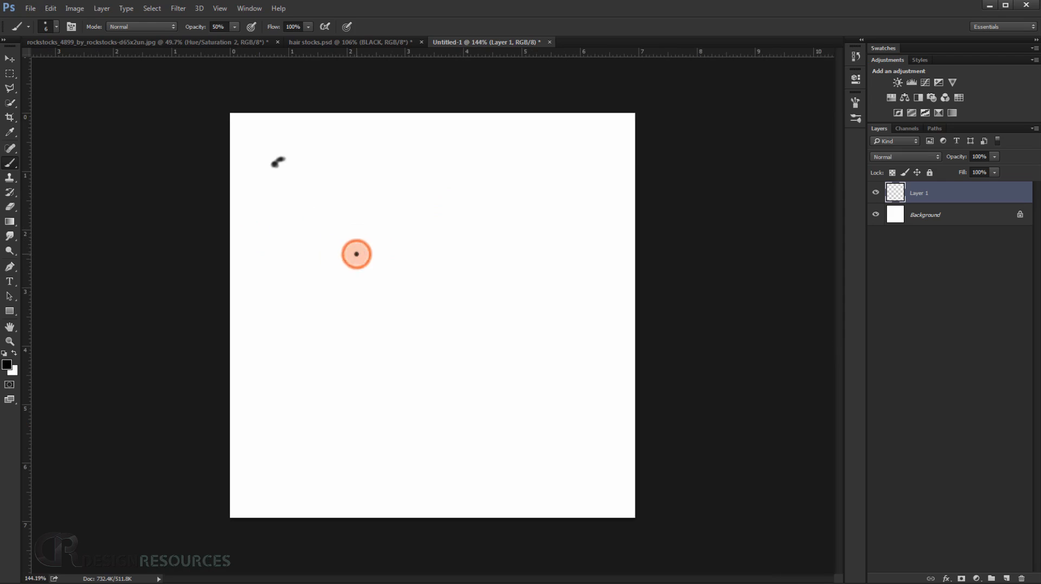
left_click(434, 187)
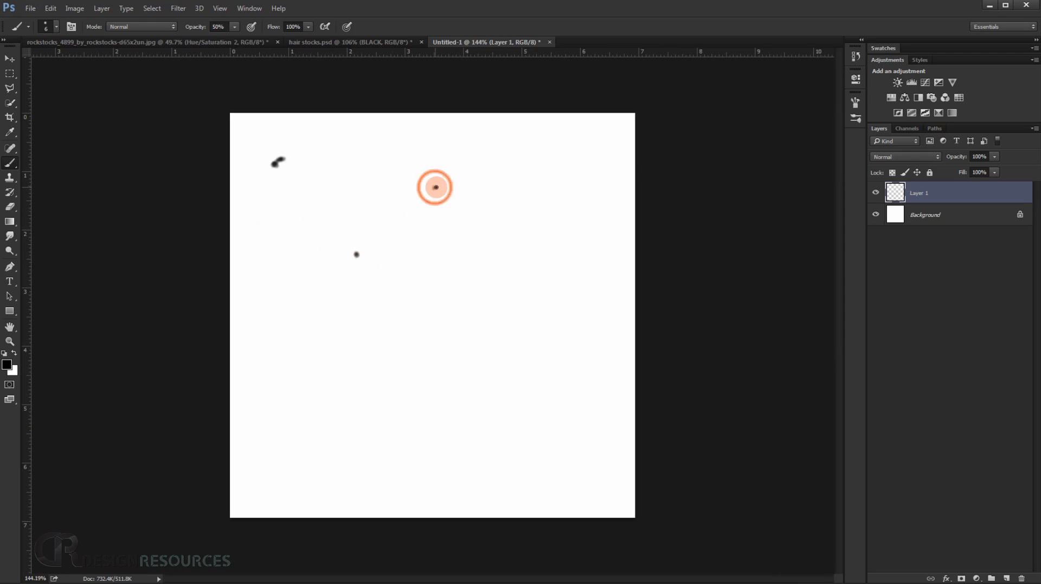
left_click(435, 188)
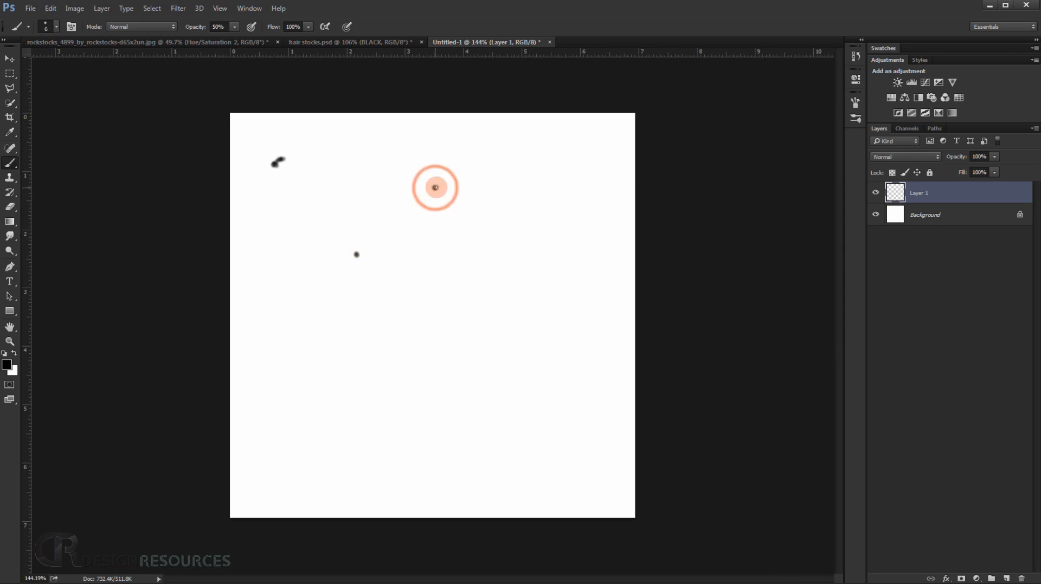
Enlarge the brush to 11 px and dab an irregular speck near the canvas's lower-left corner.
right_click(280, 482, "alt")
left_click(281, 483)
left_click(276, 486)
left_click(275, 487)
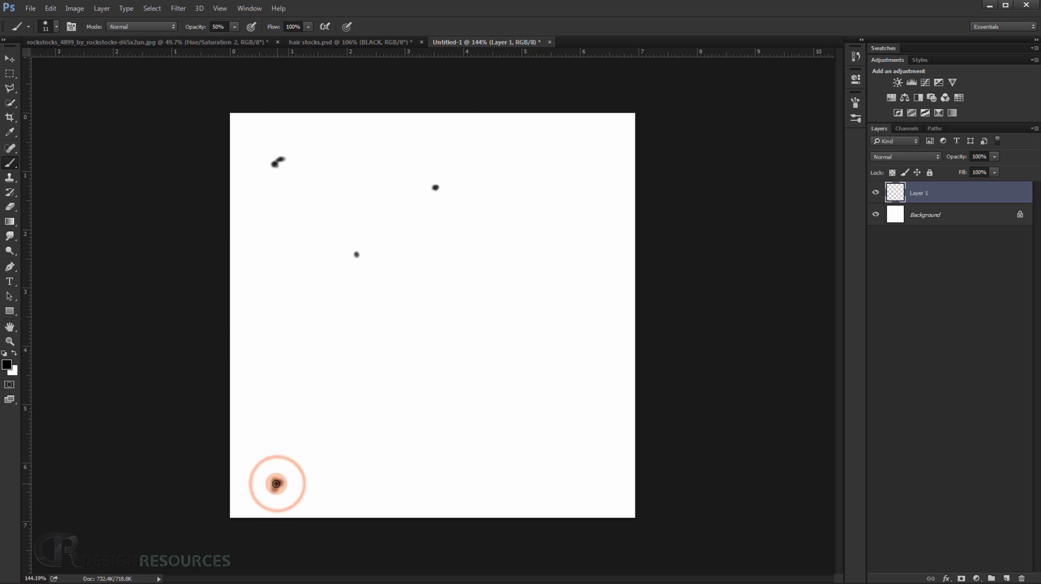
Dab an irregular speck near the canvas's lower-right corner using 4 px and 13 px brush sizes.
right_click(530, 460, "alt")
left_click(530, 461)
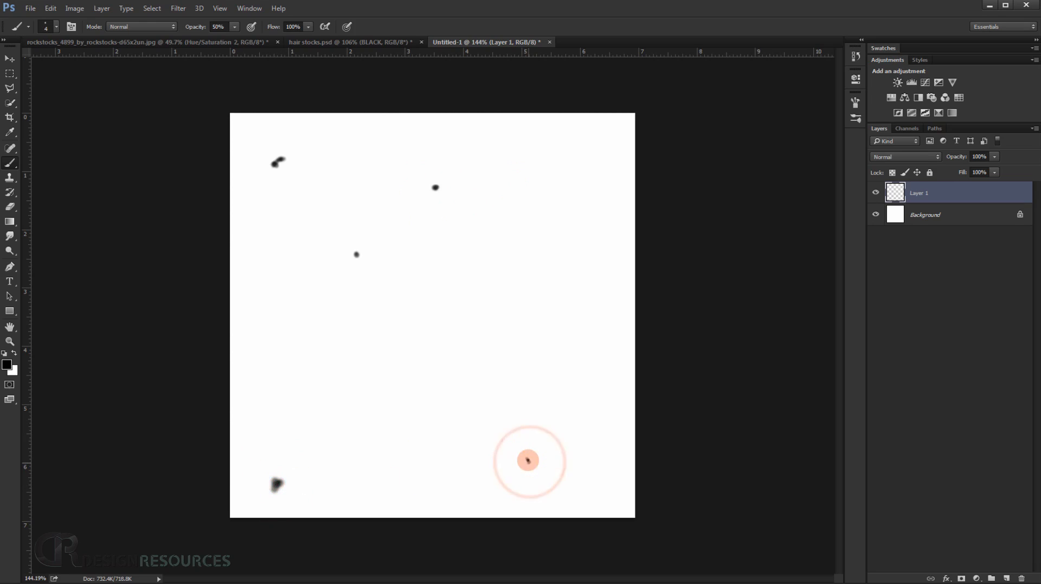
left_click(527, 461)
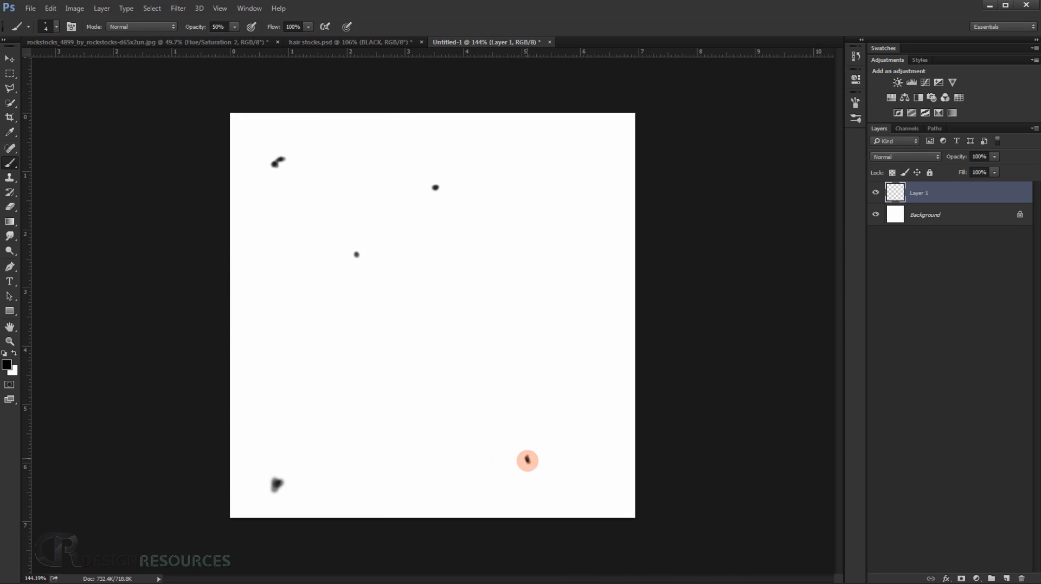
right_click(528, 455)
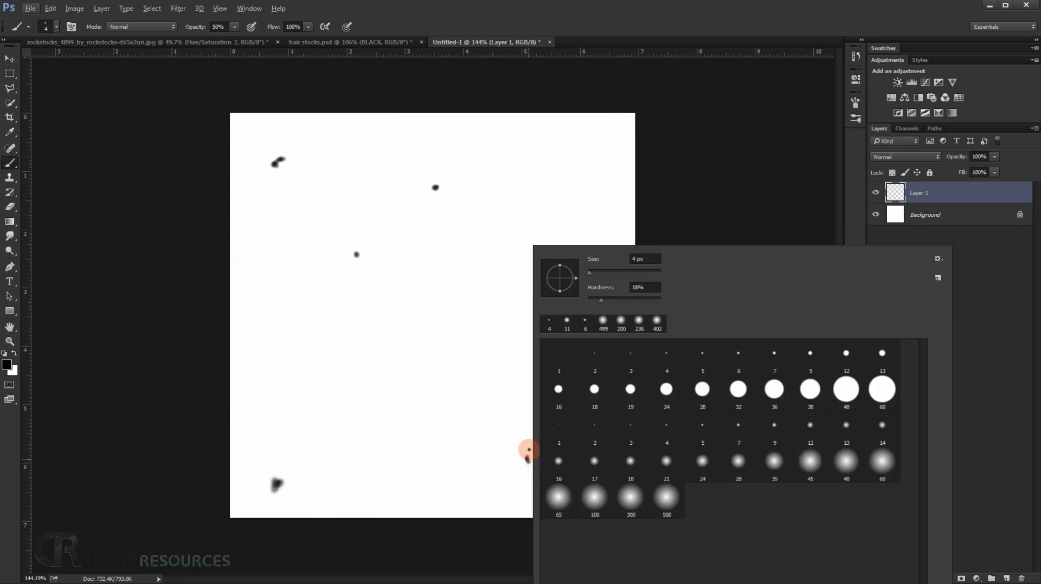
left_click(622, 34)
right_click(531, 462, "alt")
left_click(529, 461)
scroll(556, 432, "down", 2)
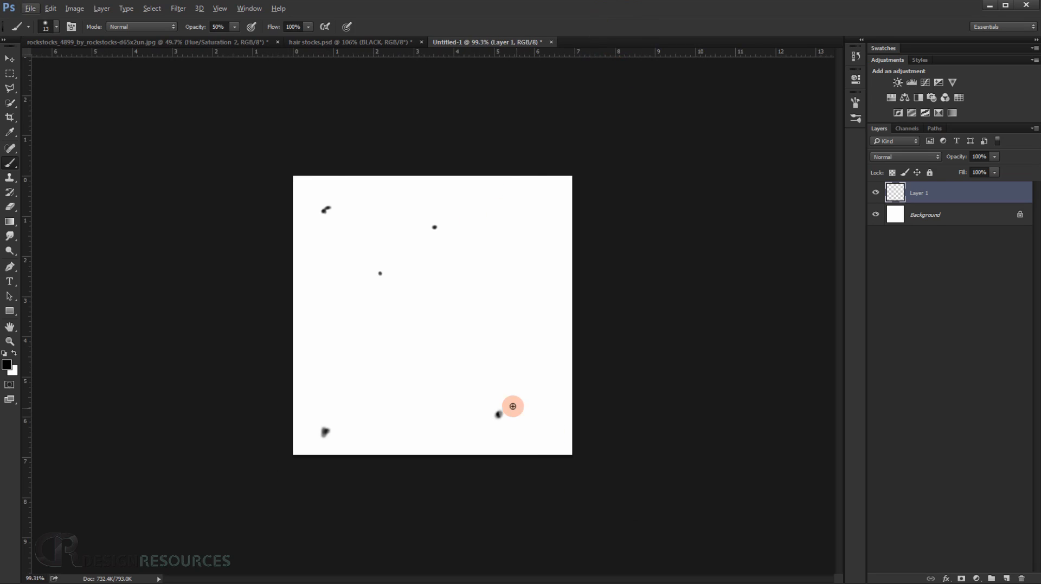
Hide the white Background layer and define the painted specks as a brush preset named "hair".
left_click(876, 215)
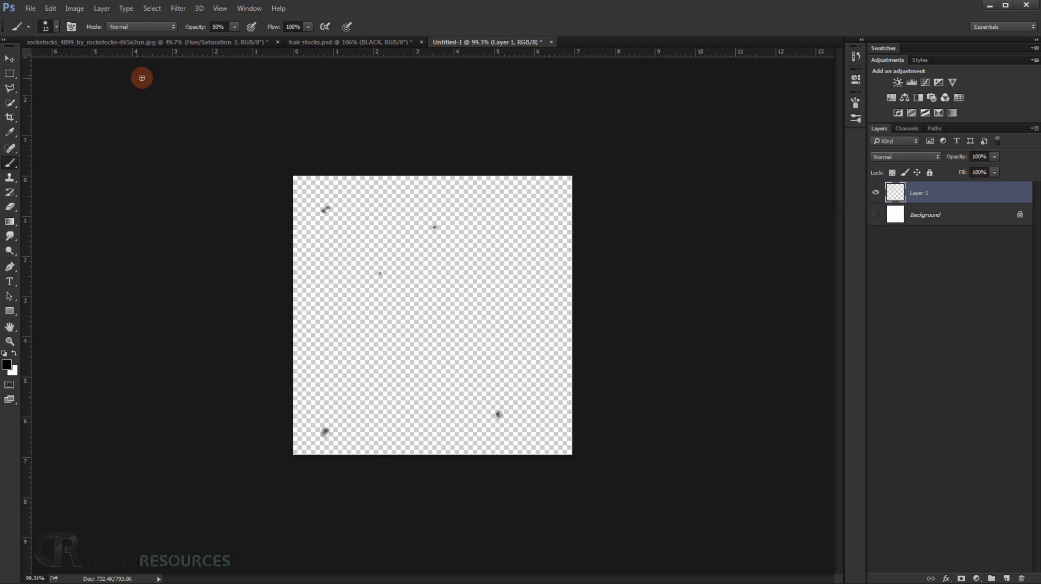
left_click(51, 9)
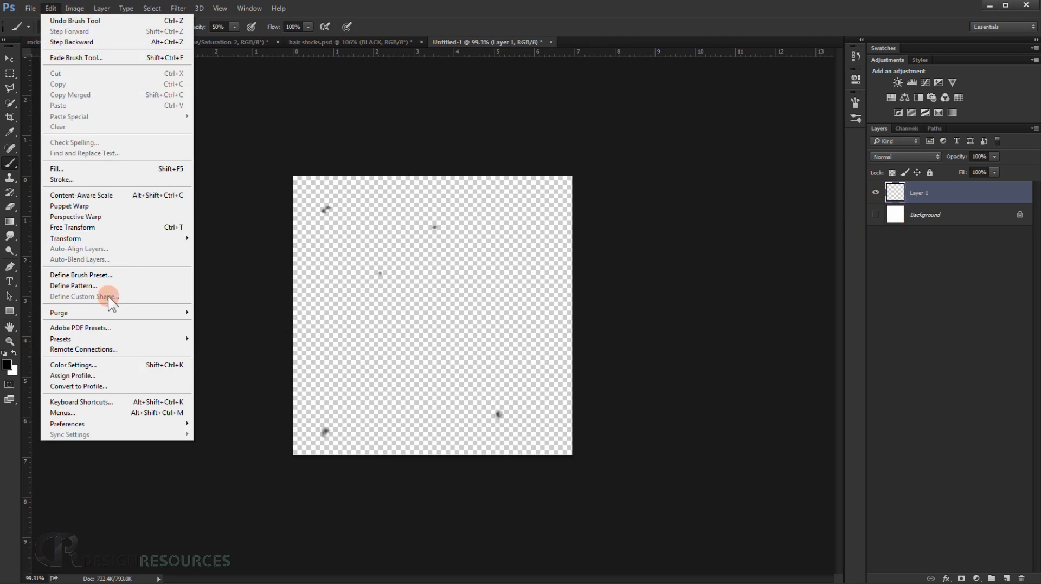
left_click(101, 275)
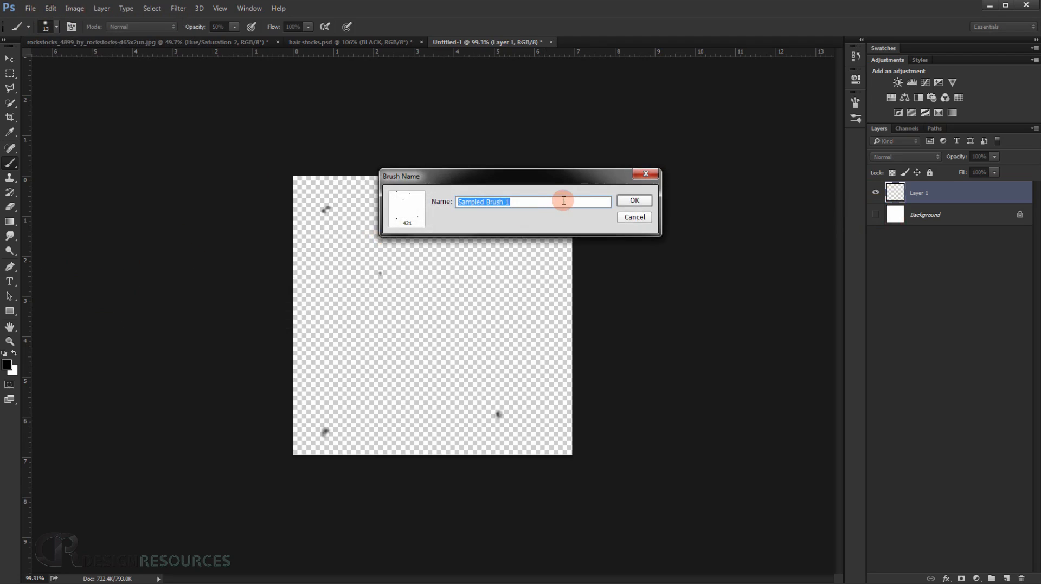
type("hair")
key("Return")
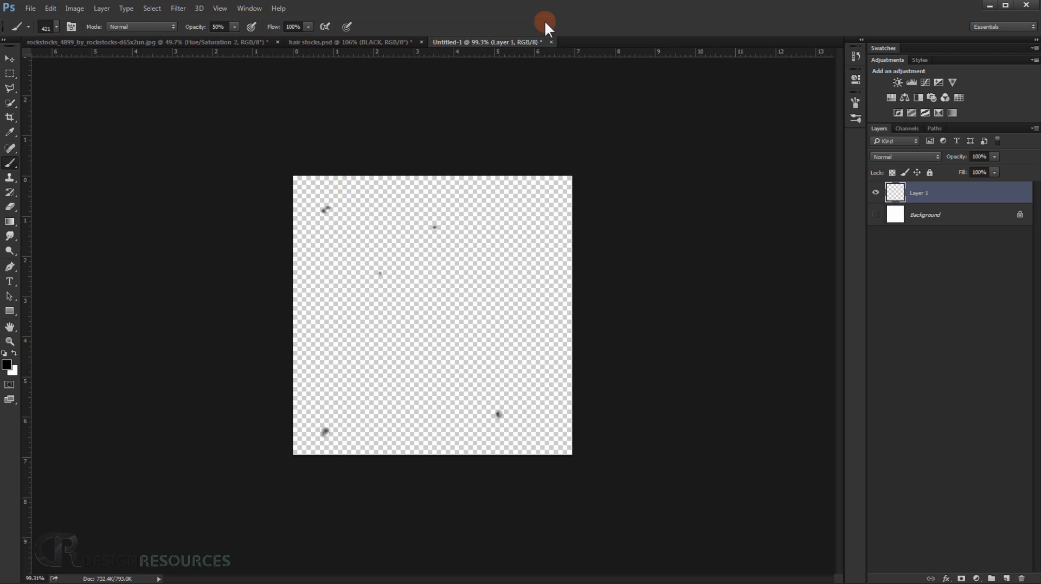
Close the Untitled-1 and hair stocks.psd documents without saving, returning to the stone interior composite.
left_click(551, 42)
left_click(540, 227)
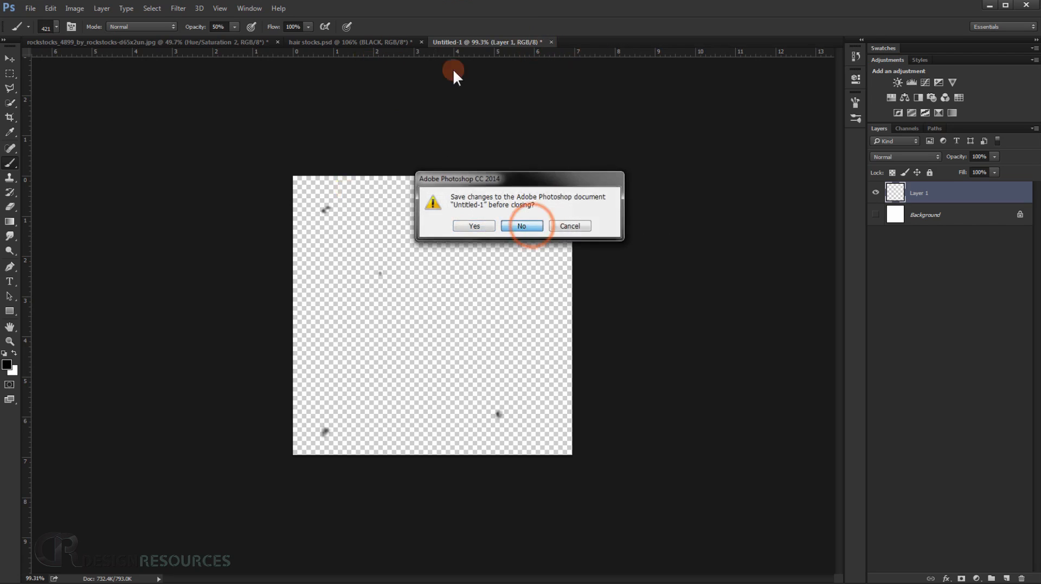
left_click(399, 44)
left_click(422, 42)
left_click(523, 227)
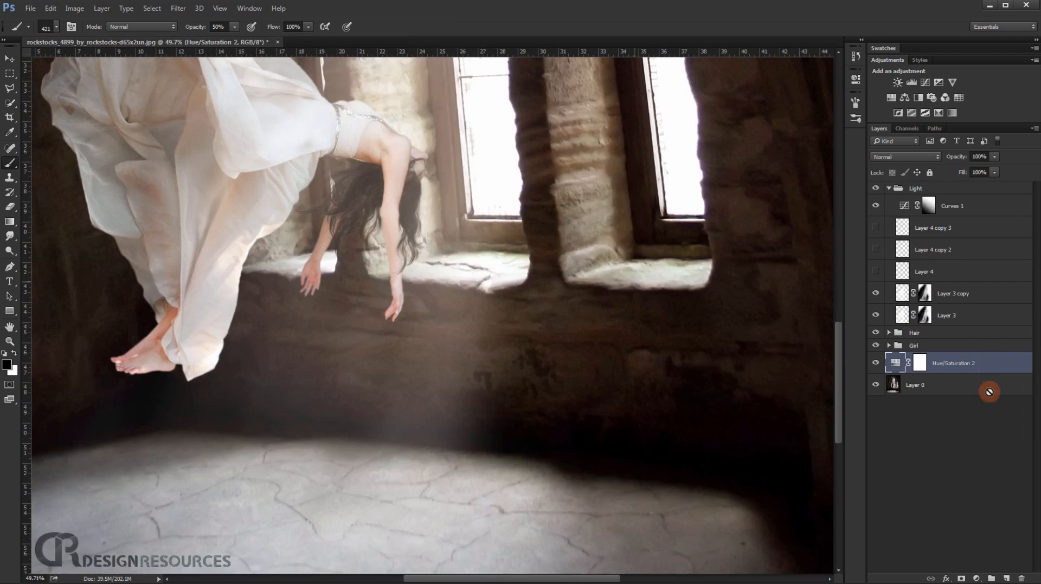
Collapse the Light group, create a group named "Dust Brushes" above it, and add an empty layer inside.
left_click(888, 188)
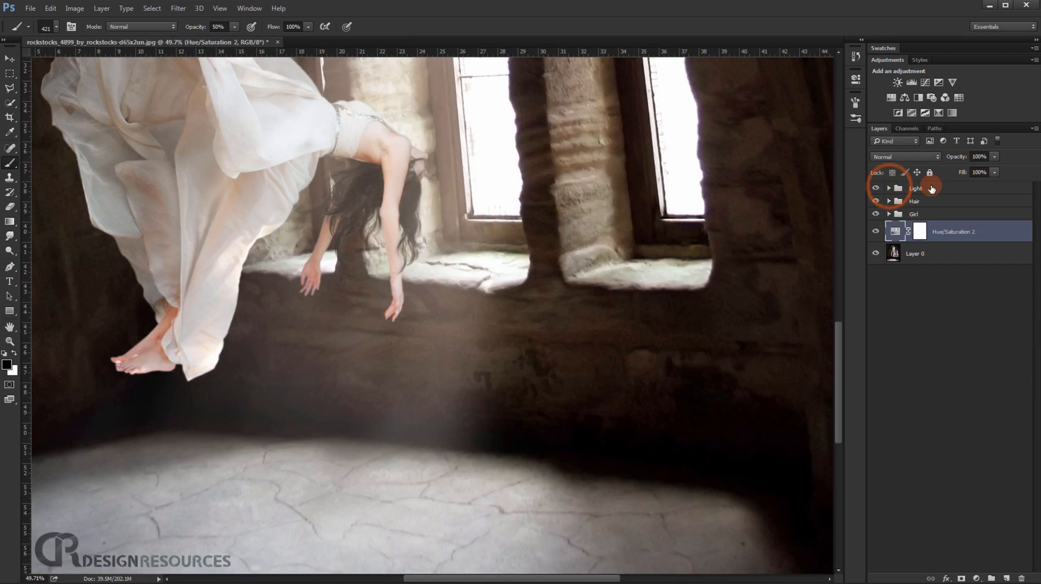
left_click(935, 189)
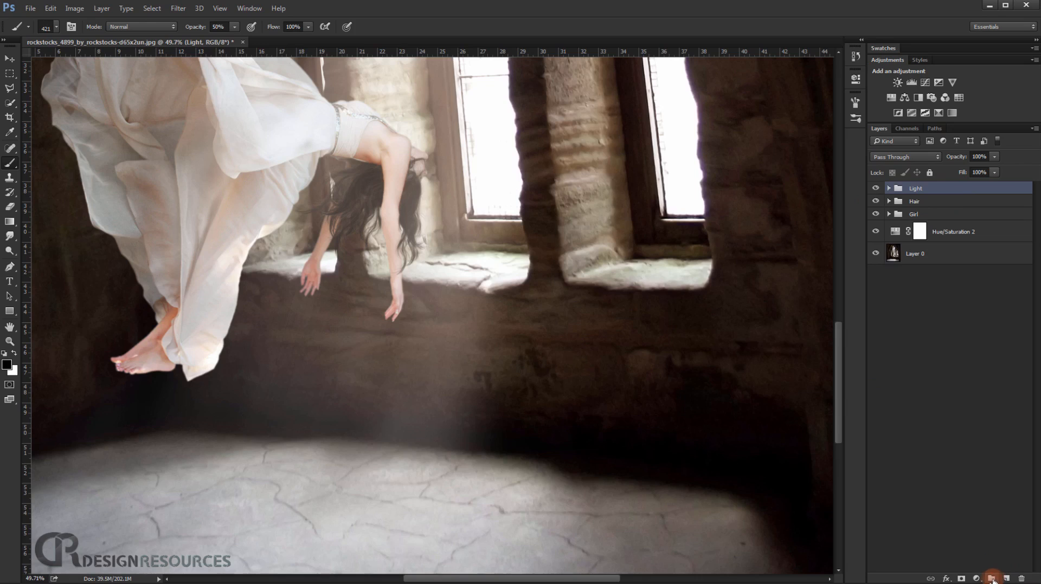
left_click(992, 579)
left_click(925, 193)
double_click(926, 190)
type("Dust Brushes")
key("Return")
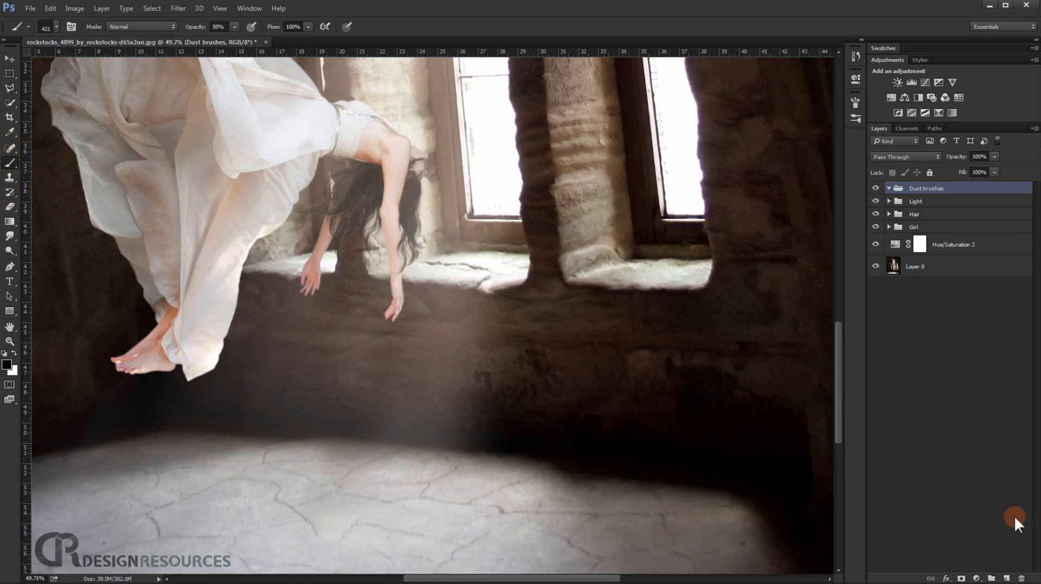
left_click(1007, 578)
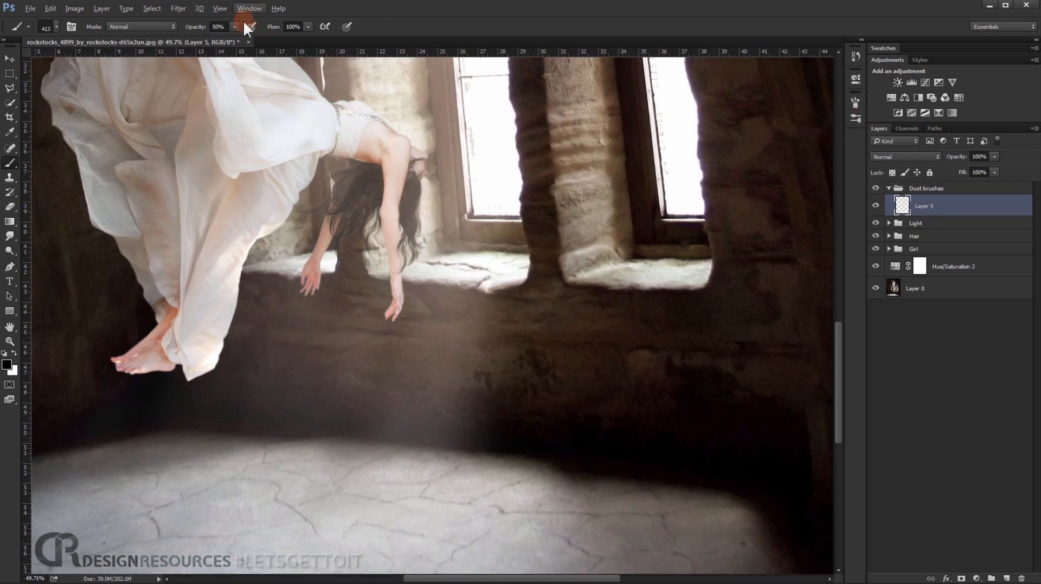
Open the brush settings and increase the spacing of the sampled speck brush tip so the specks spread apart.
left_click(251, 8)
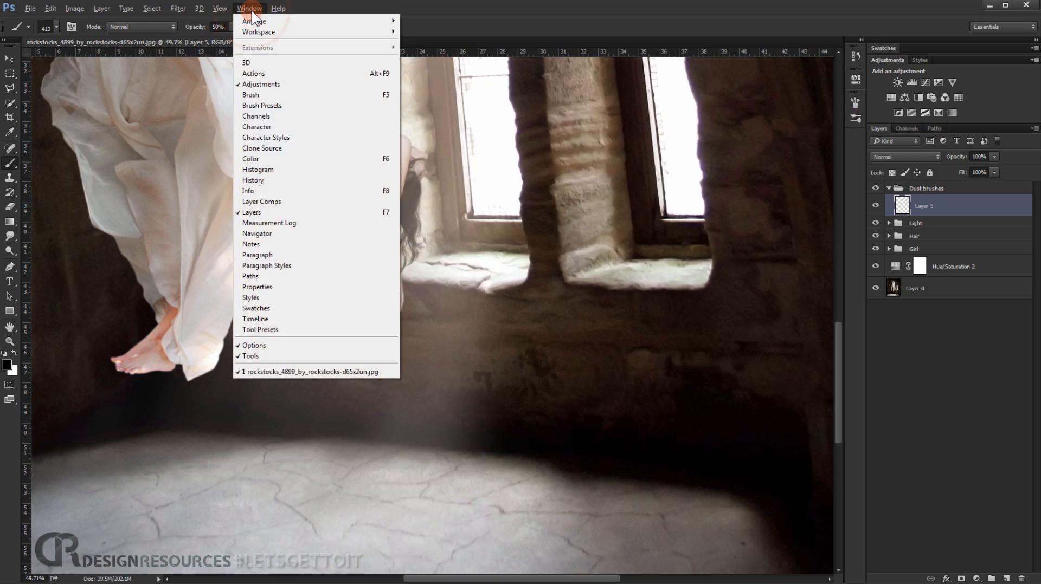
left_click(292, 95)
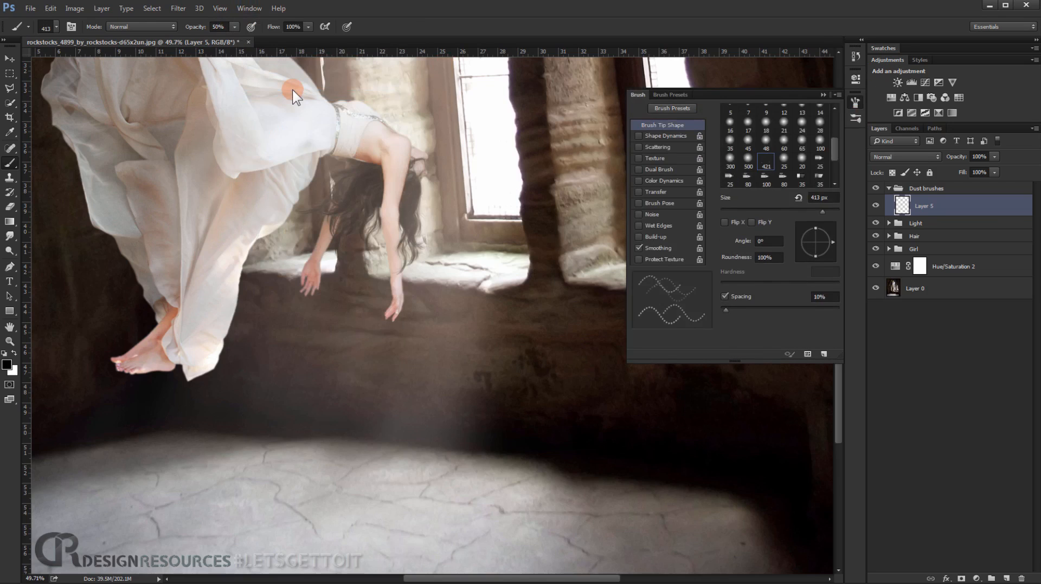
left_click_drag(726, 310, 750, 310)
Enable Shape Dynamics for the speck brush, raising Size Jitter close to its maximum and Angle Jitter to its maximum.
left_click(665, 135)
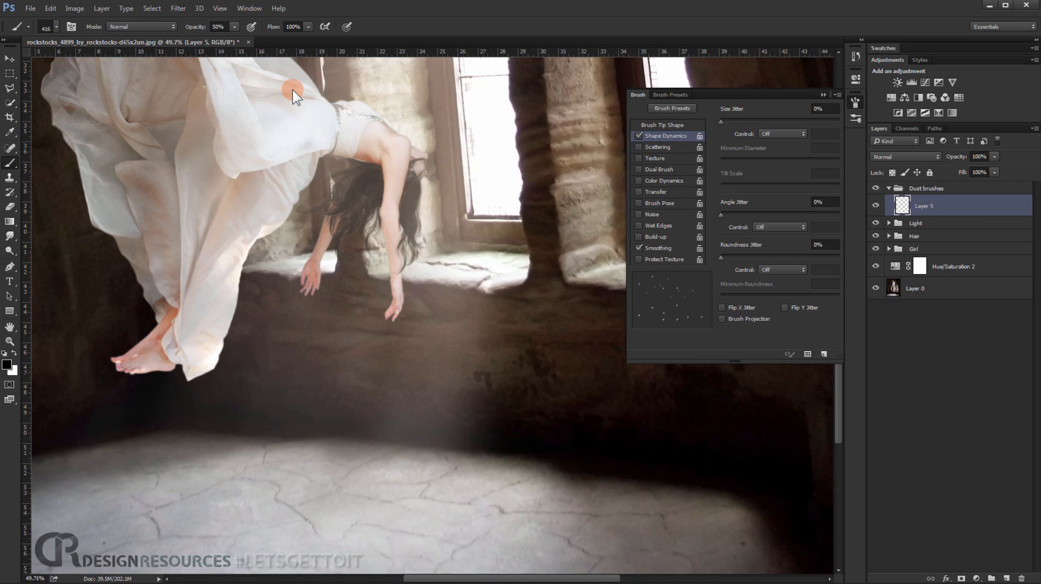
left_click_drag(721, 122, 829, 122)
left_click_drag(722, 214, 839, 215)
Enable Scattering for the speck brush and set Scatter to 318%.
left_click(658, 147)
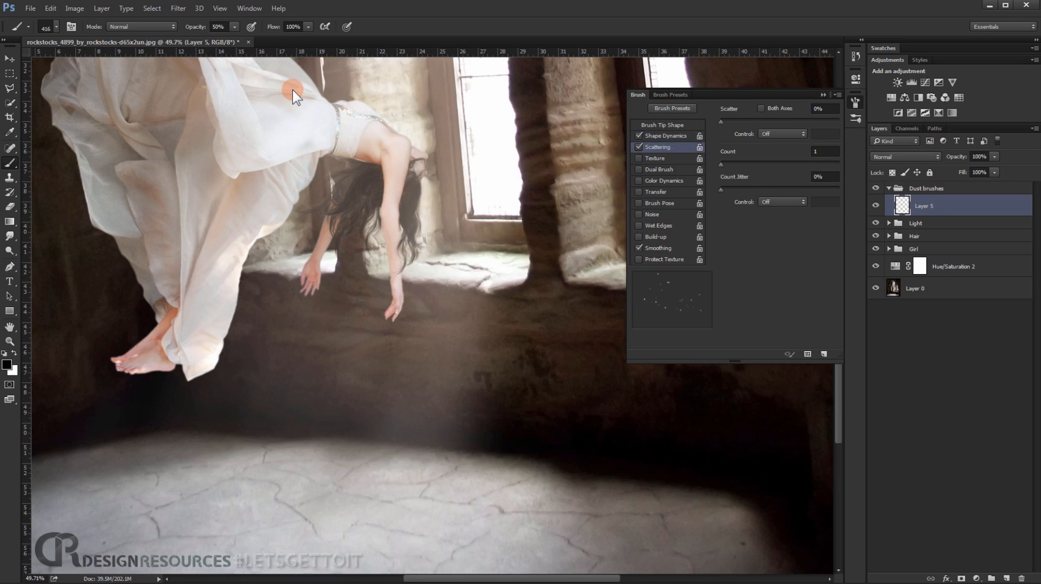
left_click_drag(722, 121, 746, 121)
mouse_move(759, 122)
left_mouse_down()
mouse_move(797, 121)
mouse_move(758, 121)
left_mouse_up()
Save the adjusted speck brush as a new preset named "Dust 2" with its brush size captured.
left_click(823, 354)
key("End")
key("shift+Left")
type("2")
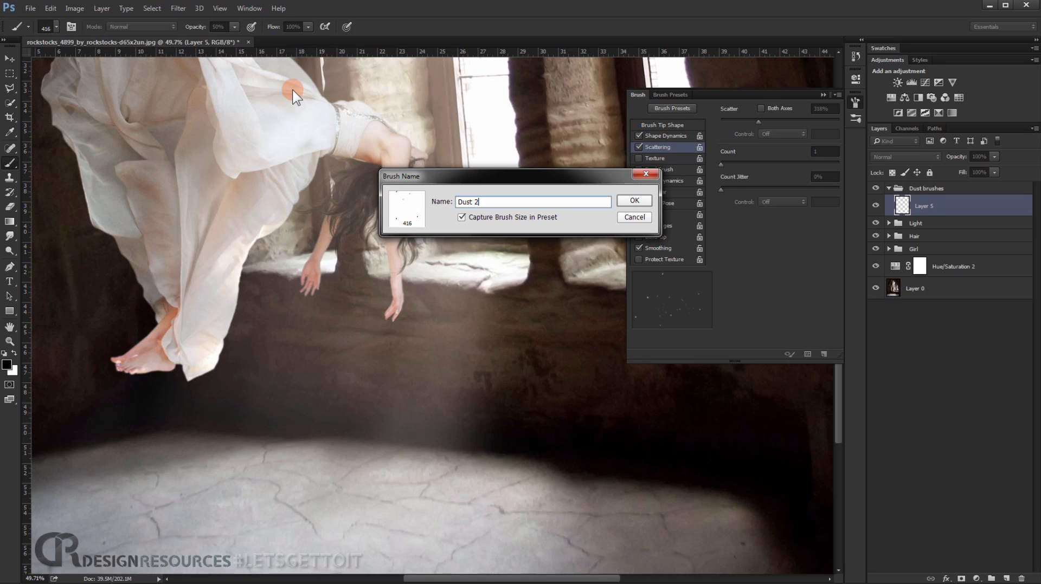
key("Return")
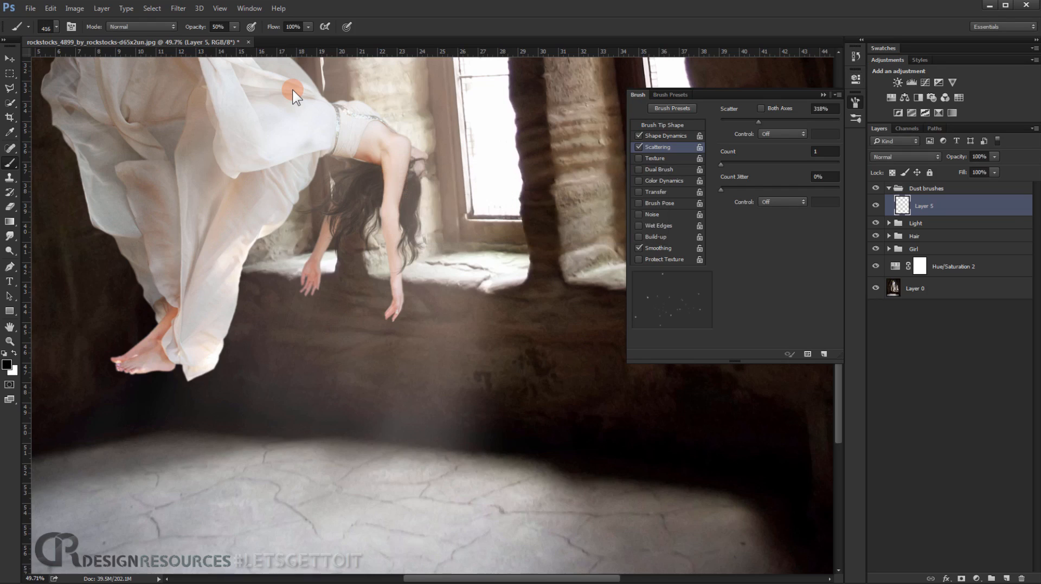
Close the brush settings and switch the foreground colour to white for painting the dust.
left_click(823, 95)
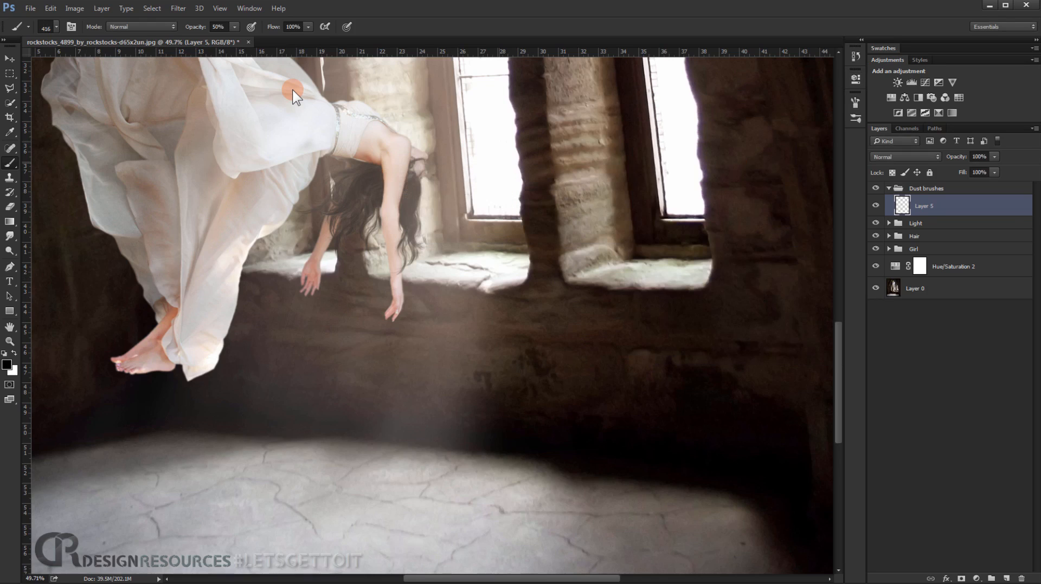
key("x")
key("ctrl+minus")
key("ctrl+minus")
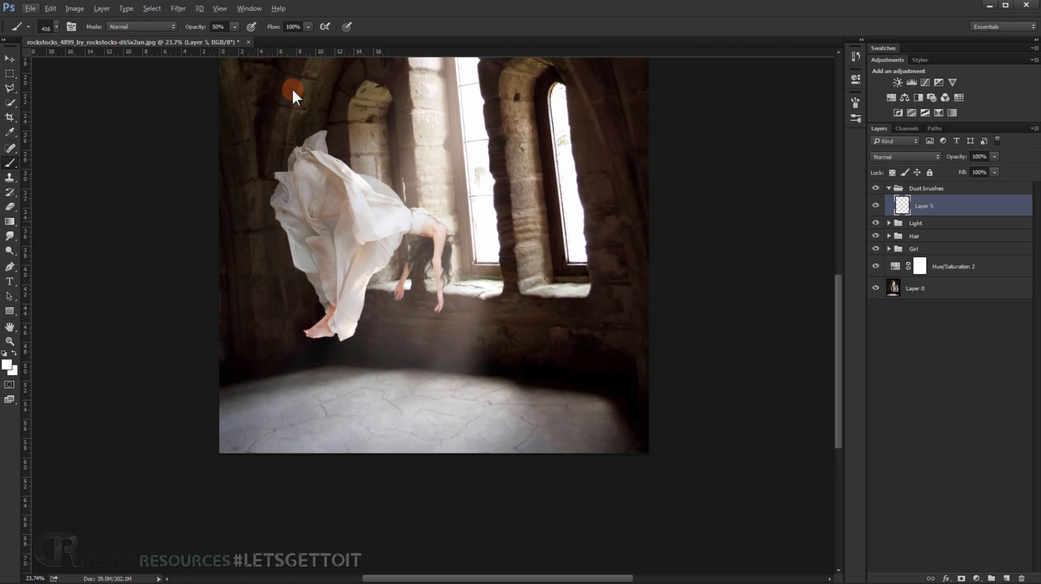
left_click_drag(450, 300, 485, 300)
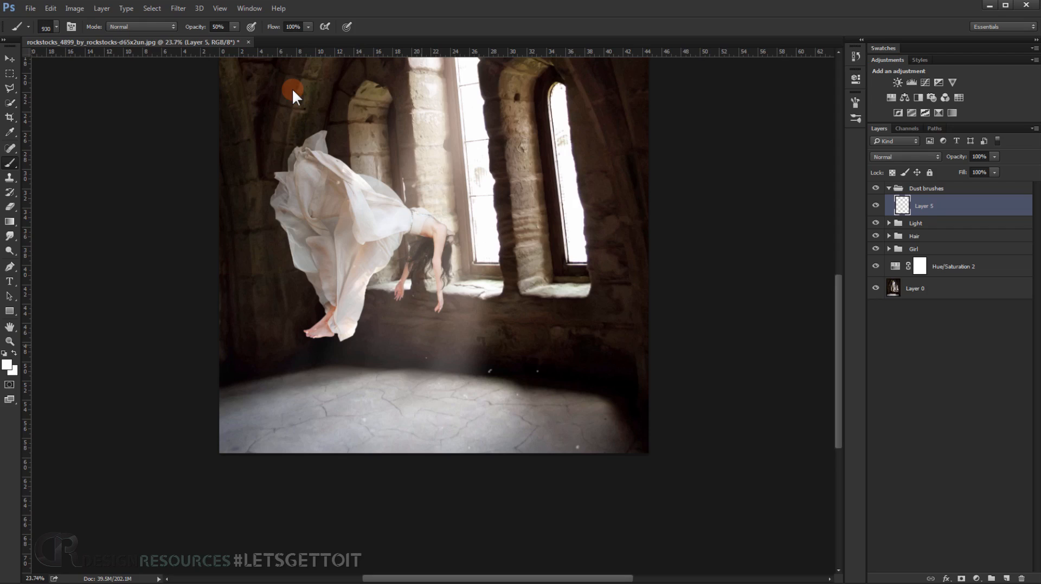
left_click_drag(421, 335, 404, 335)
key("ctrl+z")
Scatter fine white dust on Layer 5 beneath the figure and in the light beam, reducing the speck brush to 130, 42 and 34 px.
left_click_drag(457, 275, 443, 275)
left_click_drag(457, 157, 445, 157)
left_click_drag(461, 313, 452, 315)
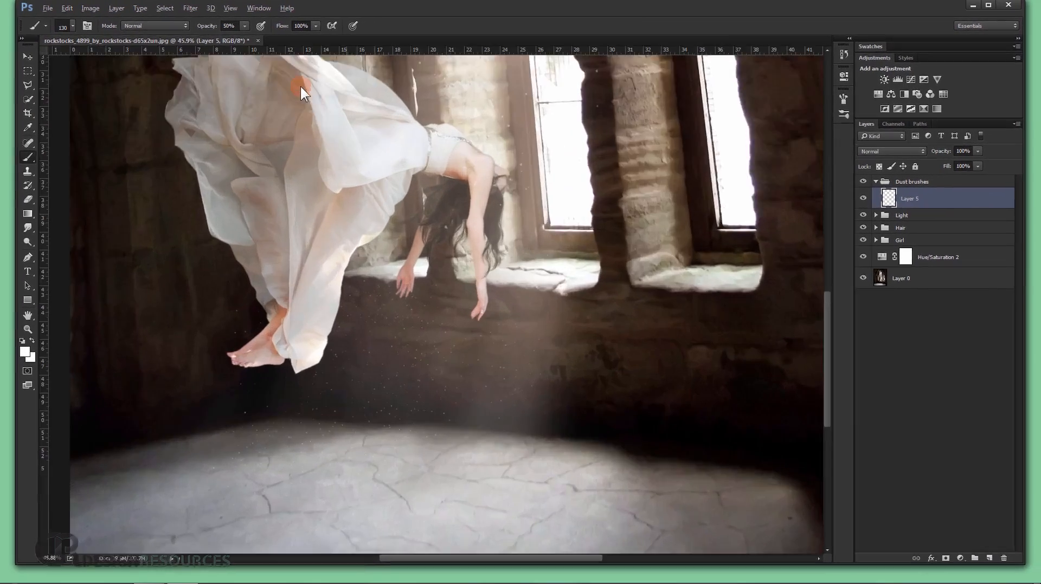
left_click_drag(424, 280, 415, 280)
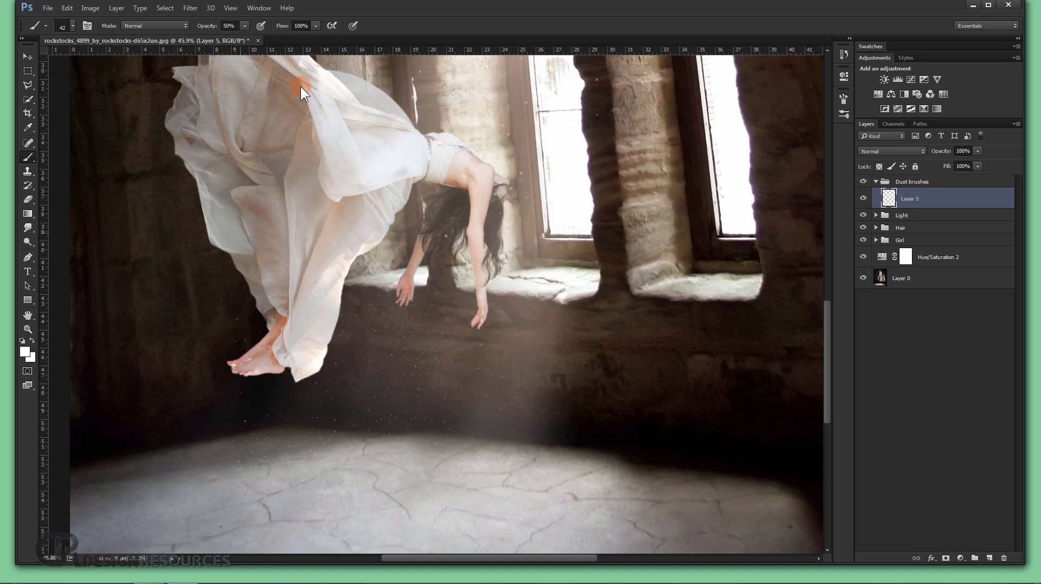
left_click_drag(390, 348, 402, 348)
key("ctrl+0")
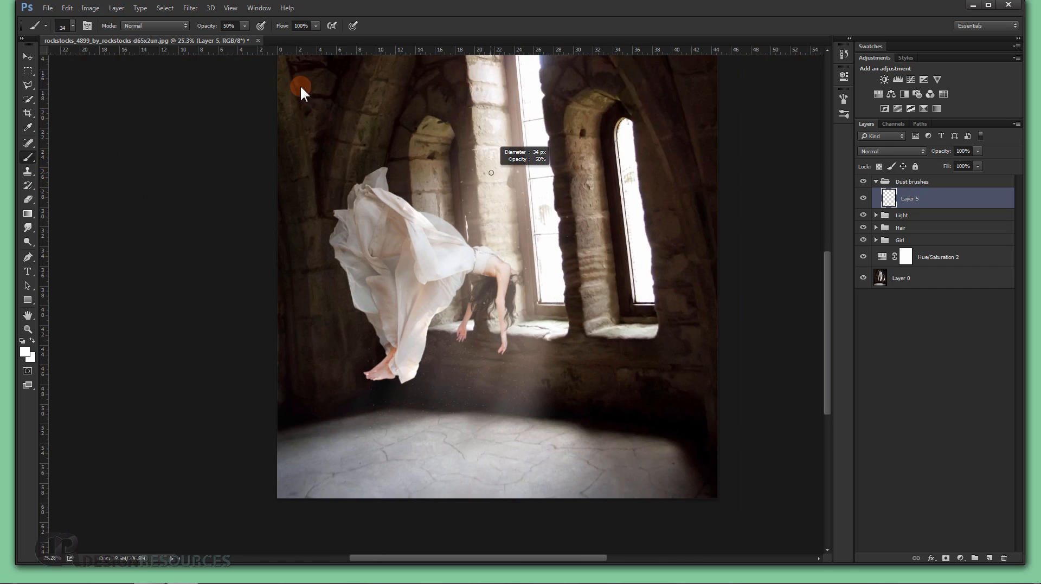
Set the speck brush to 71 px and add dust specks around the window columns and the figure on Layer 5.
scroll(300, 84, "up", 2)
scroll(468, 215, "up", 1)
left_click_drag(473, 264, 483, 264)
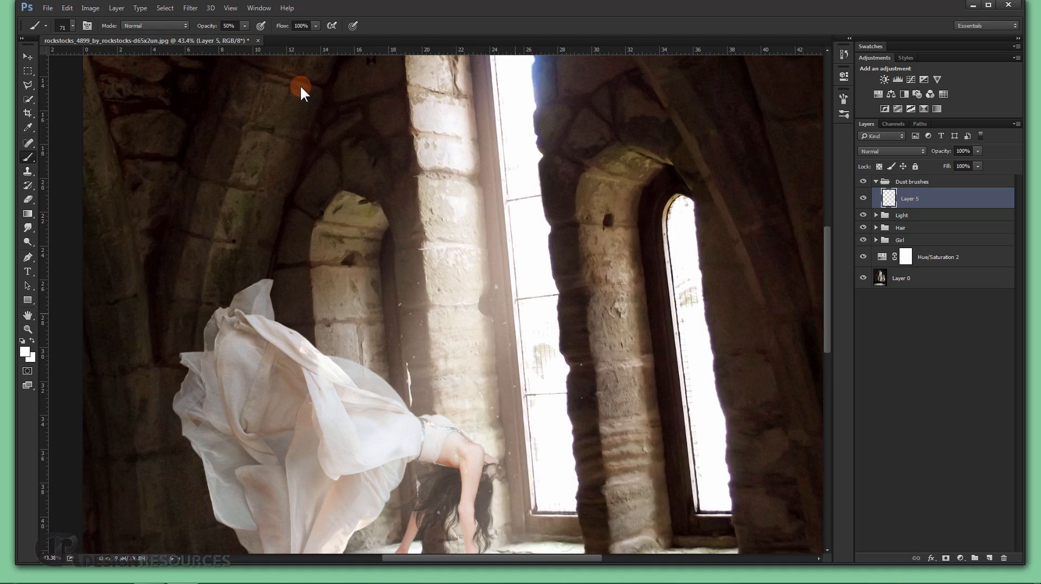
scroll(300, 84, "down", 2)
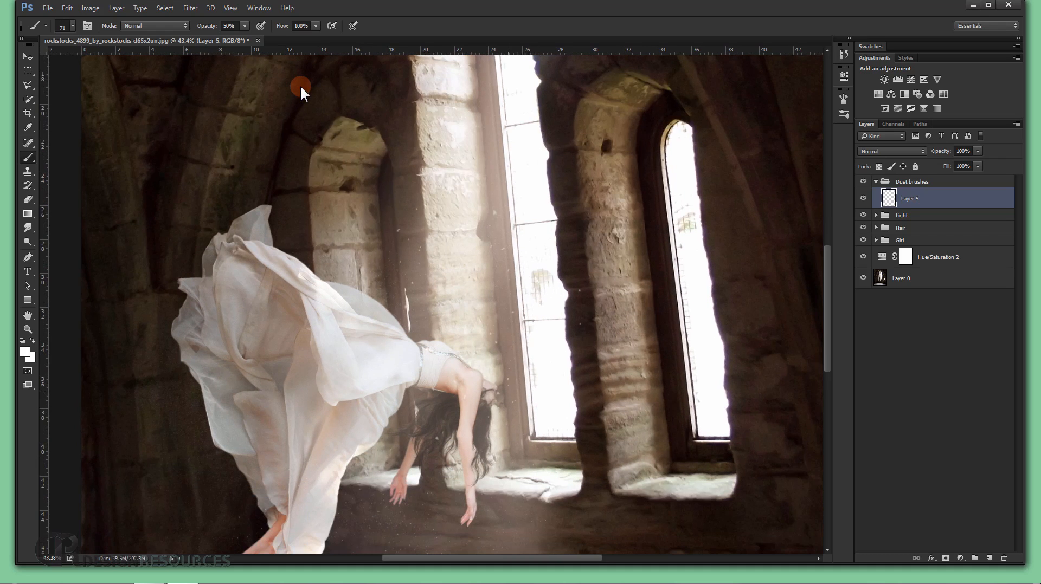
scroll(300, 85, "up", 3)
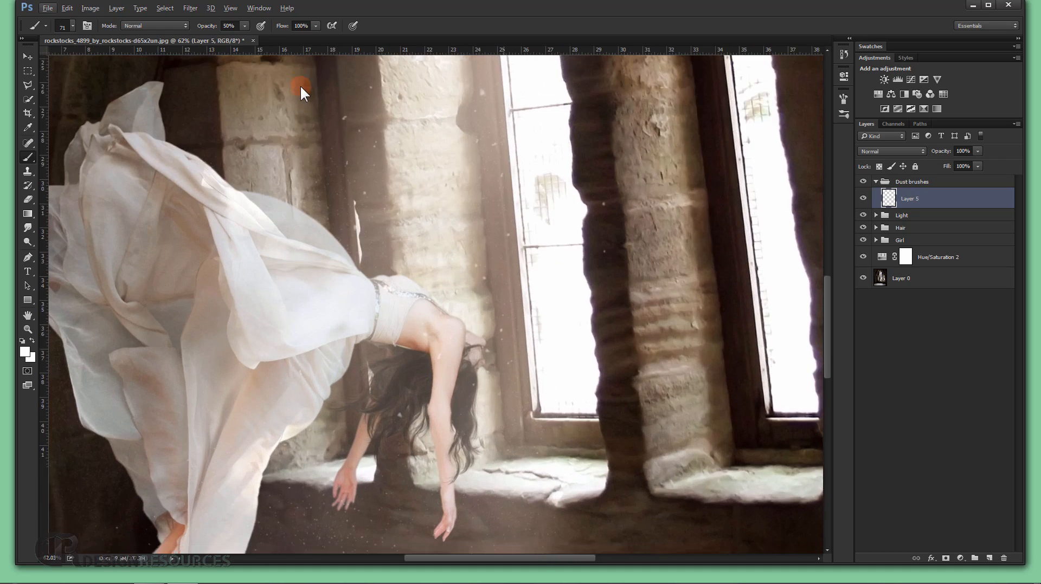
scroll(301, 85, "down", 2)
scroll(300, 87, "down", 3)
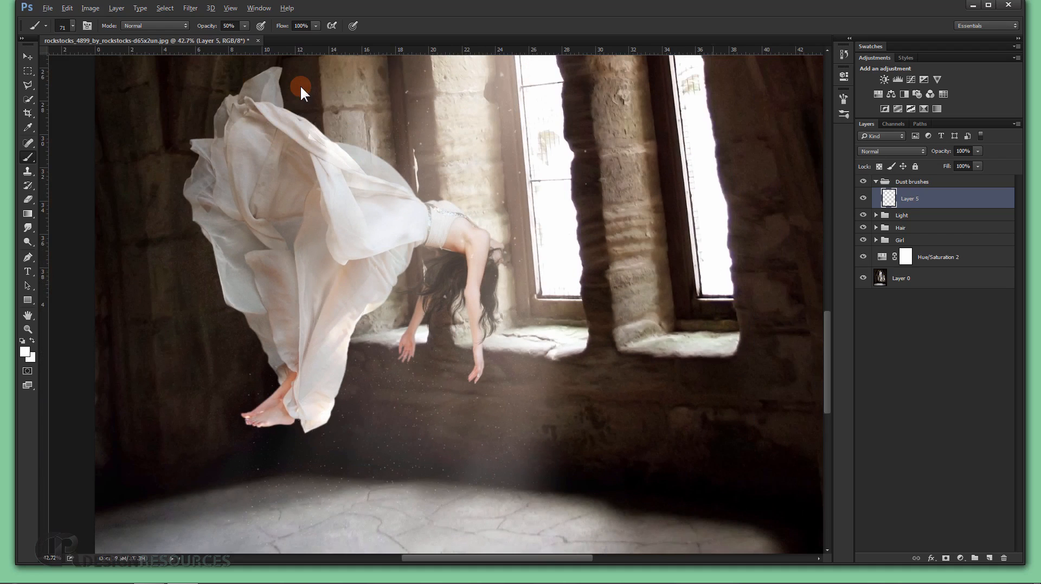
Create a new layer above Layer 5 and paint larger dust below the figure's hands, using the speck brush at 410 and 251 px.
left_click(990, 557)
scroll(301, 86, "down", 1)
scroll(500, 452, "down", 3)
left_click_drag(448, 441, 464, 443)
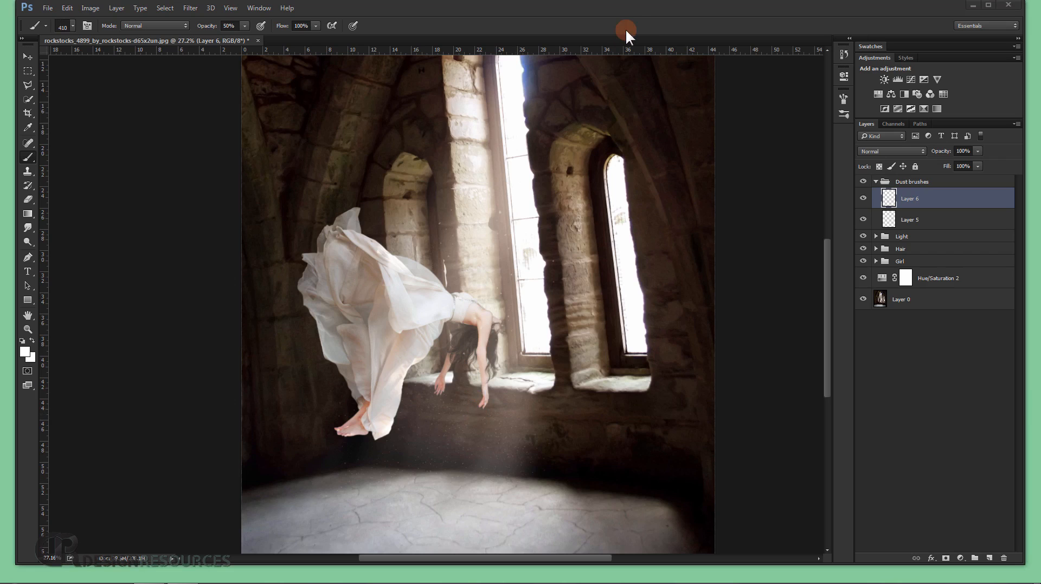
scroll(512, 393, "up", 3)
left_click_drag(500, 432, 507, 323)
left_click_drag(514, 360, 489, 363)
left_click(468, 367)
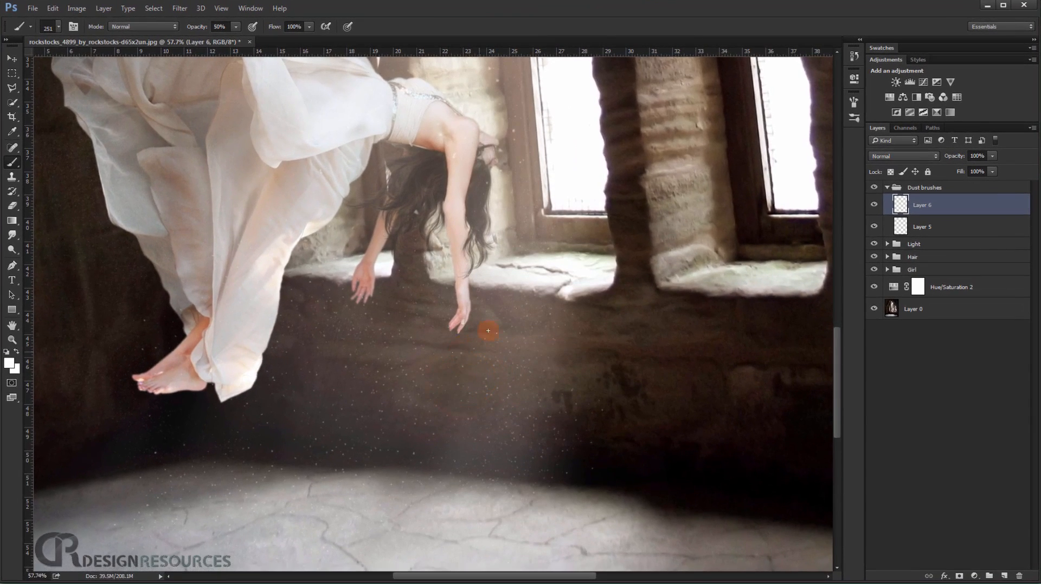
Set the speck brush to 323 px and dab dust beside the hair, below the figure and over the floor's edge on Layer 6.
scroll(552, 326, "down", 2)
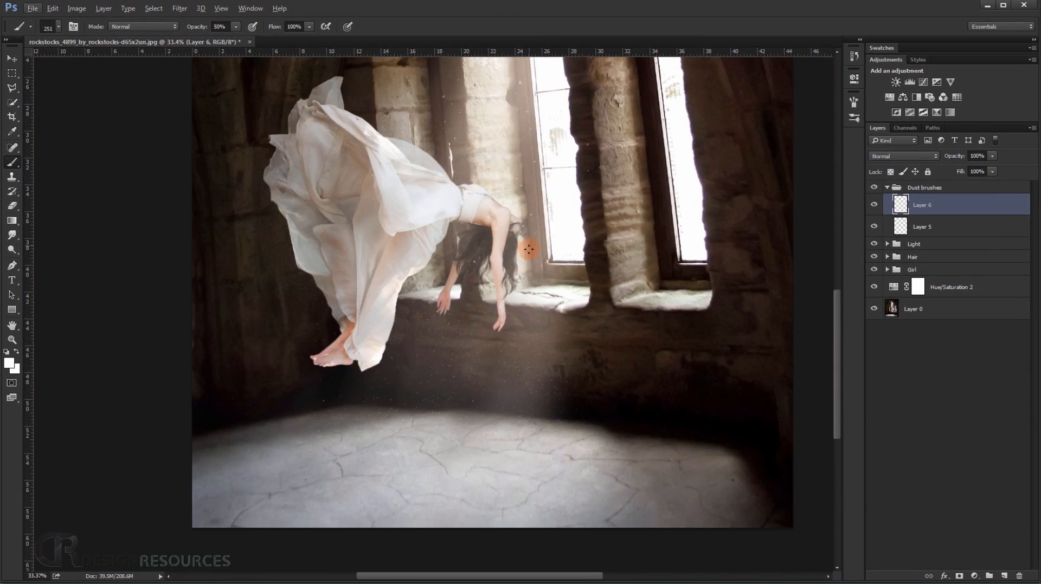
left_click(556, 289)
scroll(454, 387, "up", 3)
left_click_drag(429, 379, 441, 378)
left_click(415, 372)
left_click(379, 432)
left_click(229, 449)
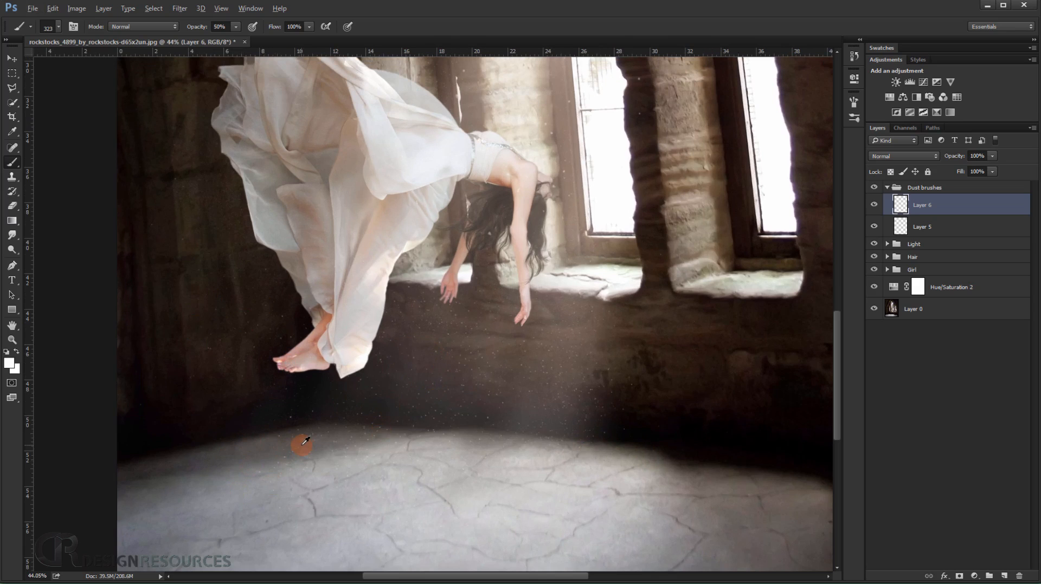
Enlarge the speck brush to 501 px and 824 px and dab bigger specks over the floor and the dark wall below the figure.
scroll(302, 446, "down", 4)
left_click_drag(304, 449, 319, 451)
left_click(245, 431)
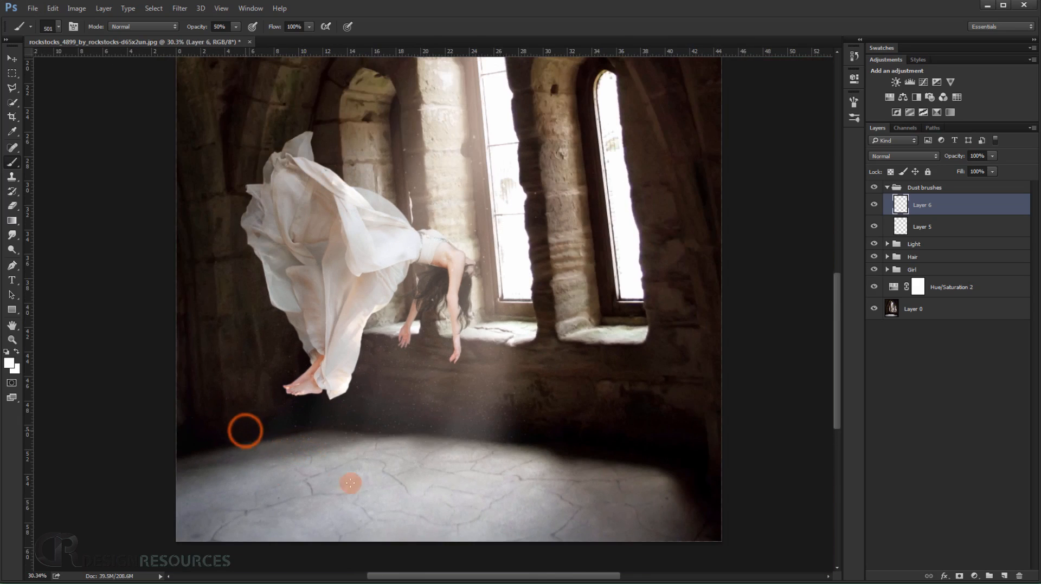
left_click(380, 416)
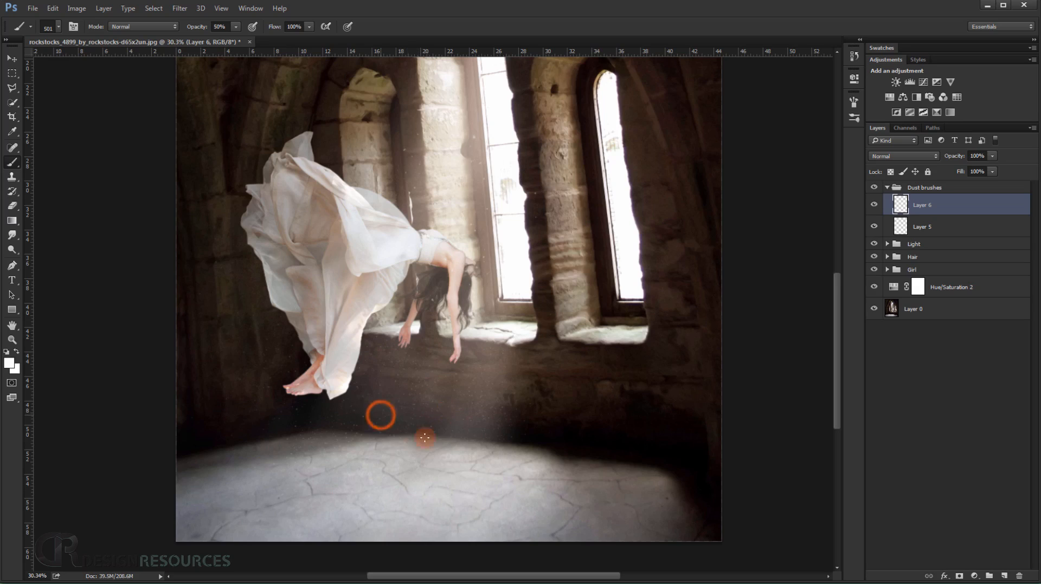
left_click_drag(402, 410, 424, 416)
left_click(382, 411)
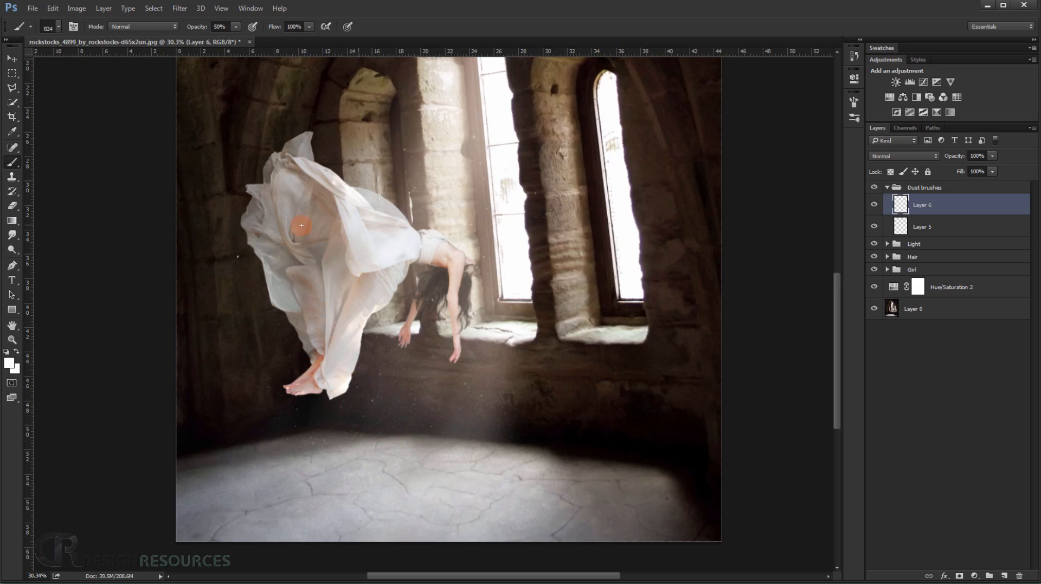
Add more large specks around the figure, the window column and the floor, setting the speck brush to 896 px.
left_click_drag(446, 334, 435, 334)
left_click(451, 233)
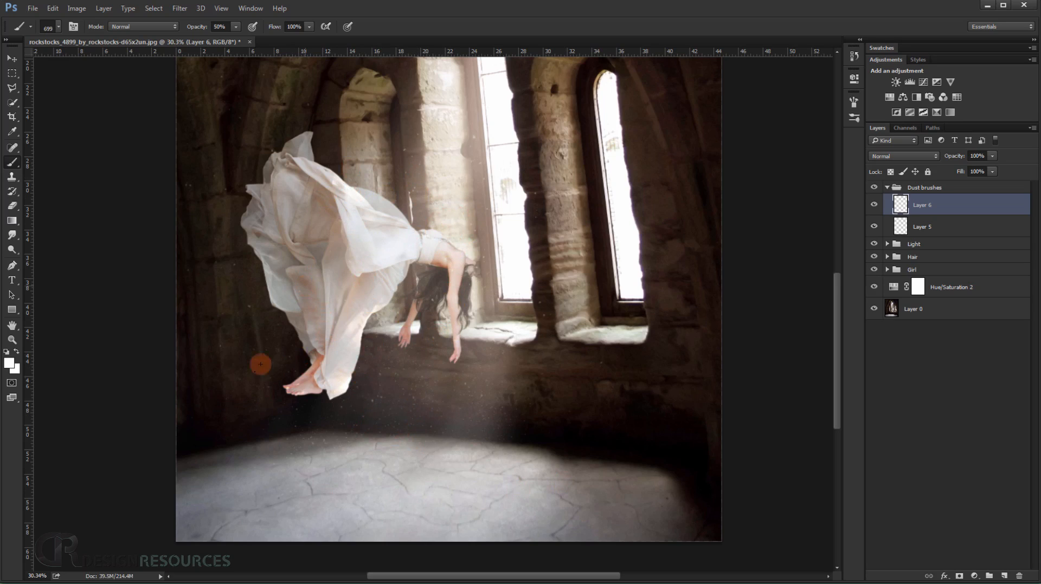
left_click(228, 416)
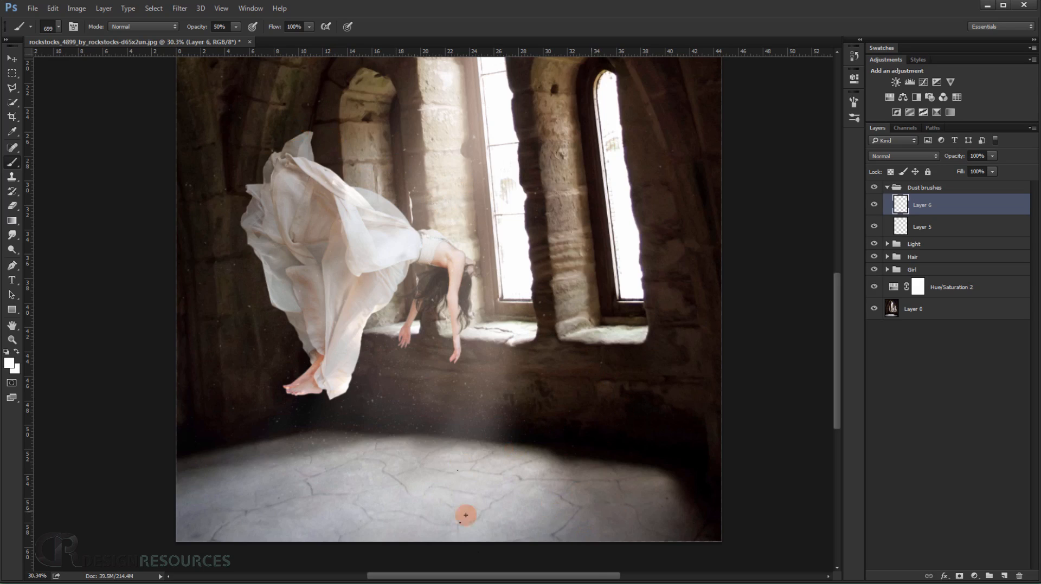
scroll(264, 500, "down", 5)
left_click_drag(360, 425, 370, 425)
left_click(382, 367)
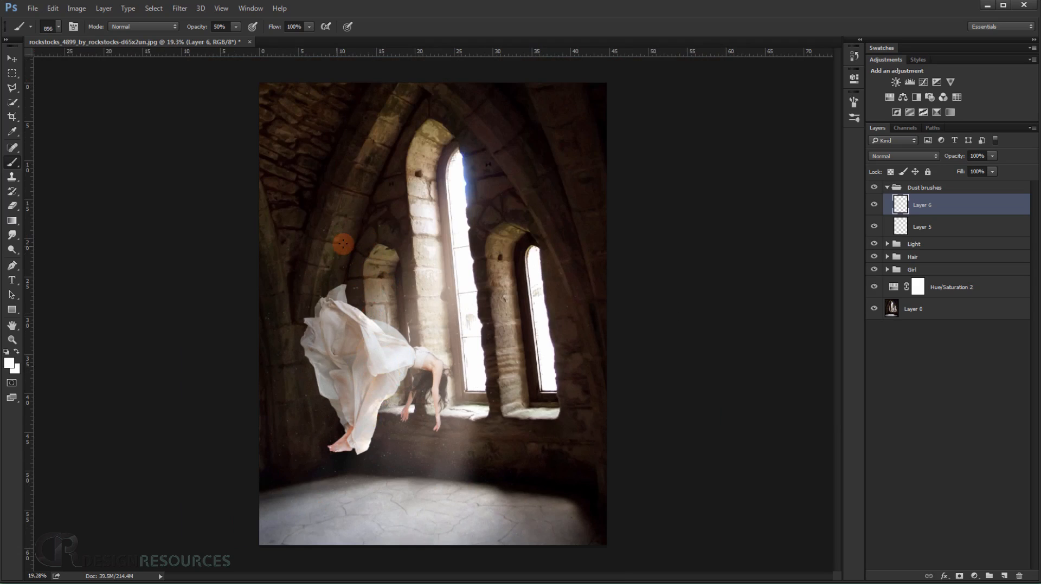
Enlarge the speck brush to 1022 px and spread large dust specks over the walls, the dress and the floor on Layer 6.
mouse_move(420, 382)
left_mouse_down()
mouse_move(430, 381)
mouse_move(400, 399)
left_mouse_up()
left_click(395, 353)
left_click(372, 313)
scroll(398, 401, "up", 5)
left_click(303, 340)
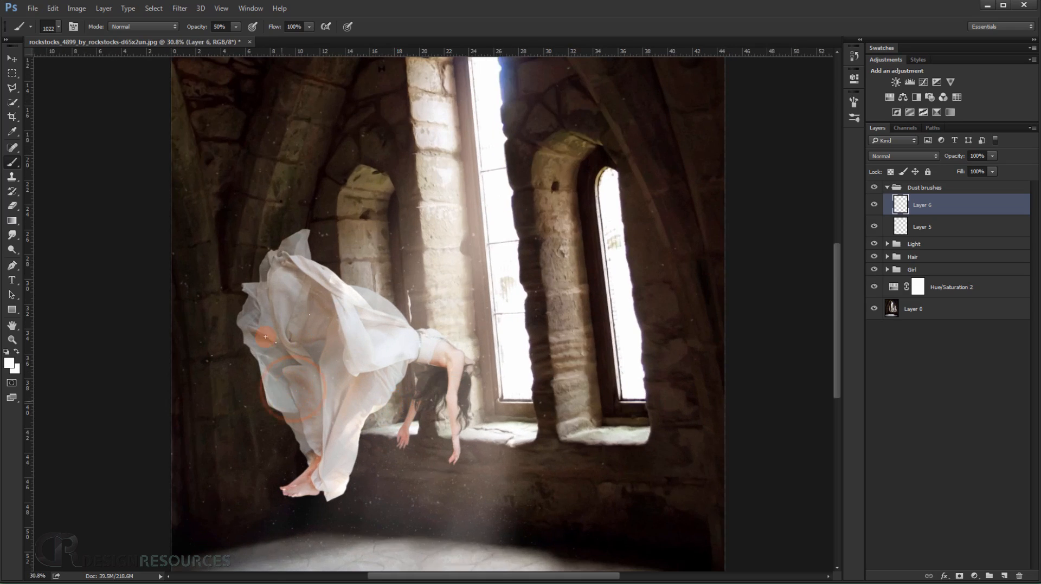
left_click_drag(284, 441, 308, 316)
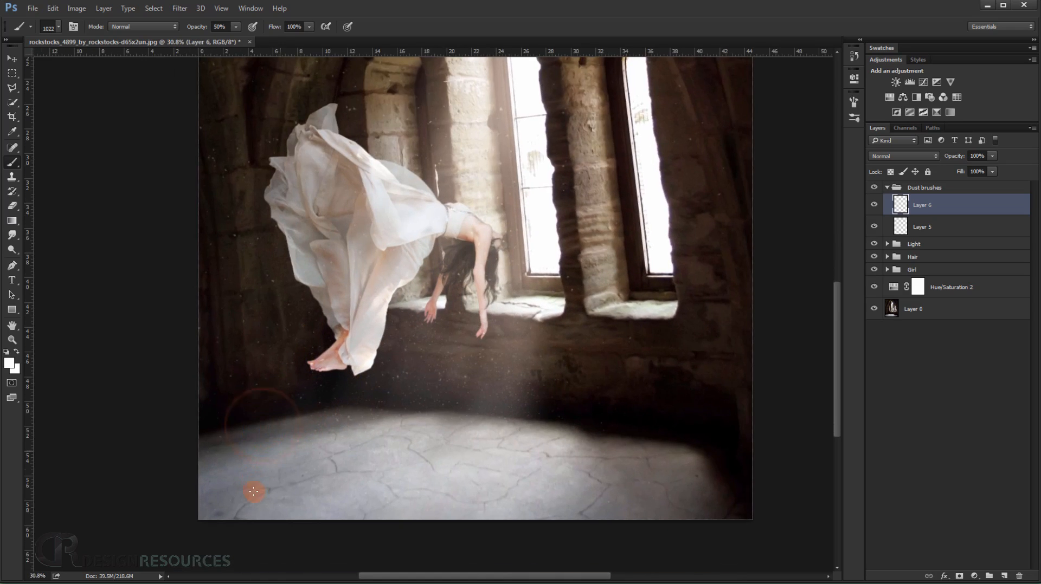
left_click(374, 484)
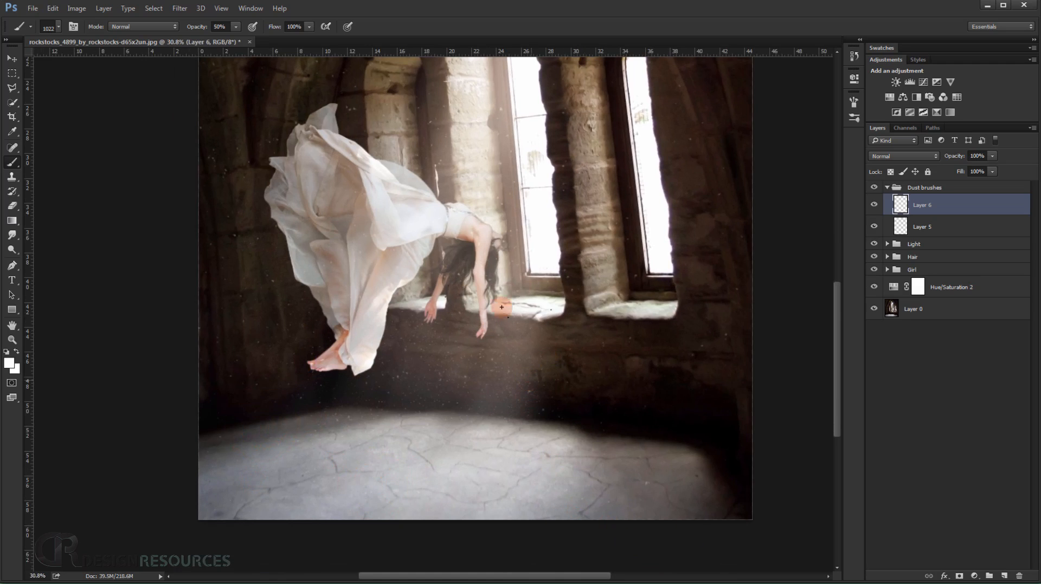
left_click_drag(514, 374, 550, 497)
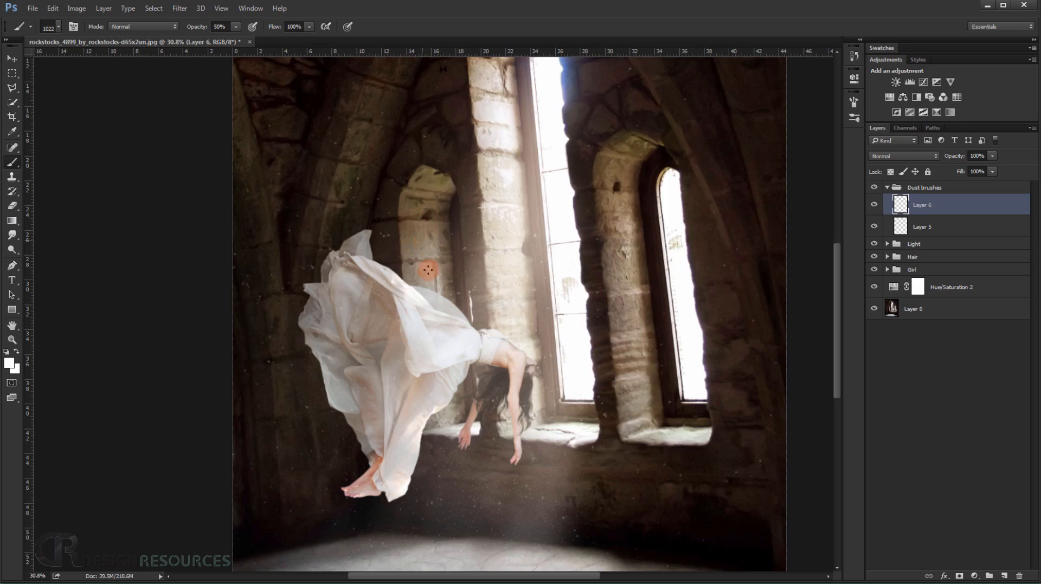
scroll(460, 268, "down", 2)
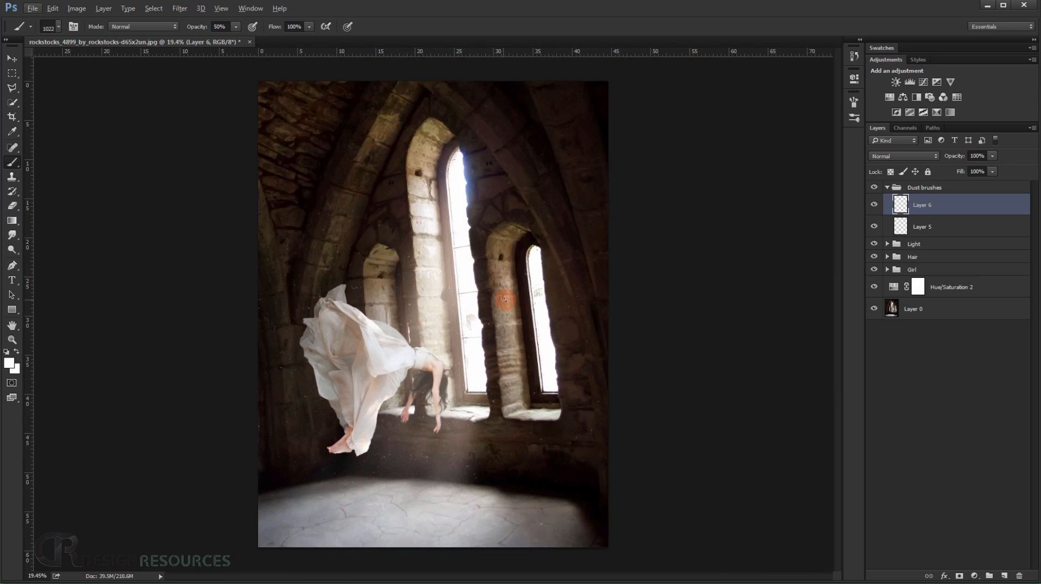
Add a mask to Layer 5 and fade some dust with a soft black 911 px round brush at 16% flow.
left_click(949, 225)
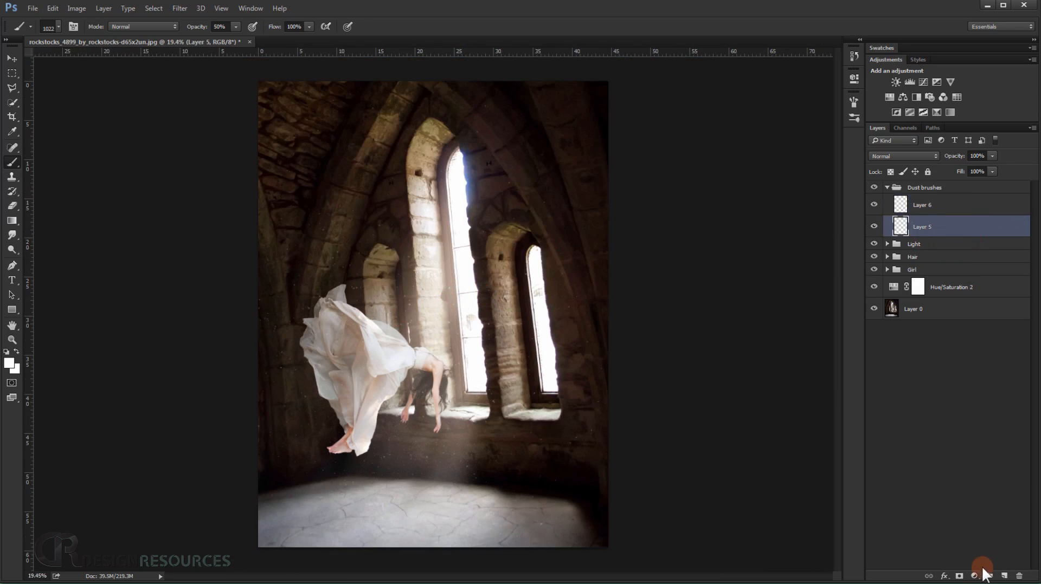
left_click(958, 576)
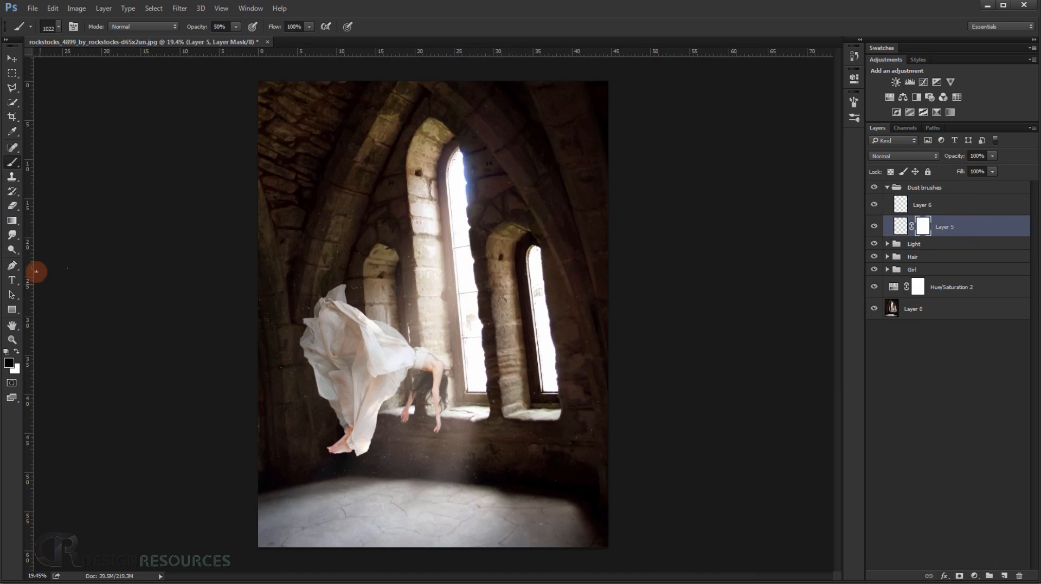
right_click(298, 250)
double_click(434, 494)
left_click_drag(444, 329, 463, 331)
left_click_drag(270, 27, 229, 27)
mouse_move(358, 203)
left_mouse_down()
mouse_move(436, 191)
mouse_move(289, 247)
mouse_move(398, 247)
mouse_move(286, 309)
mouse_move(290, 395)
mouse_move(402, 495)
mouse_move(465, 454)
mouse_move(419, 445)
mouse_move(473, 460)
mouse_move(595, 373)
left_mouse_up()
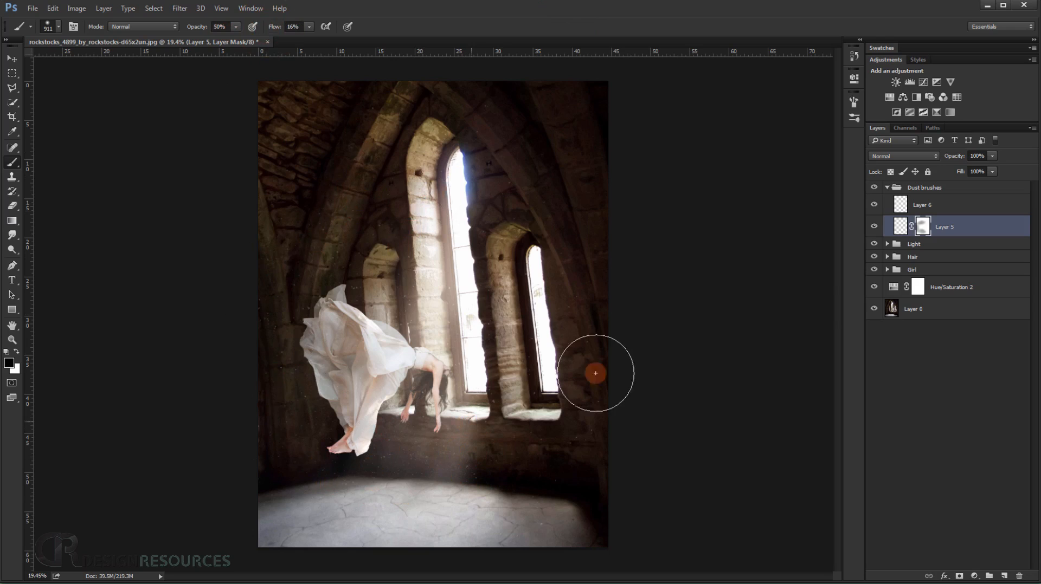
Add a mask to Layer 6 and paint it black with a soft 722 px brush to fade the dust around the figure.
left_click(939, 202)
left_click(959, 576)
key("x")
mouse_move(523, 434)
left_mouse_down()
mouse_move(501, 418)
mouse_move(472, 469)
mouse_move(461, 512)
mouse_move(592, 396)
mouse_move(589, 416)
mouse_move(565, 267)
mouse_move(507, 257)
mouse_move(454, 273)
mouse_move(325, 266)
mouse_move(276, 291)
left_mouse_up()
scroll(301, 291, "up", 4)
mouse_move(267, 260)
left_mouse_down()
mouse_move(251, 309)
mouse_move(259, 421)
mouse_move(289, 347)
left_mouse_up()
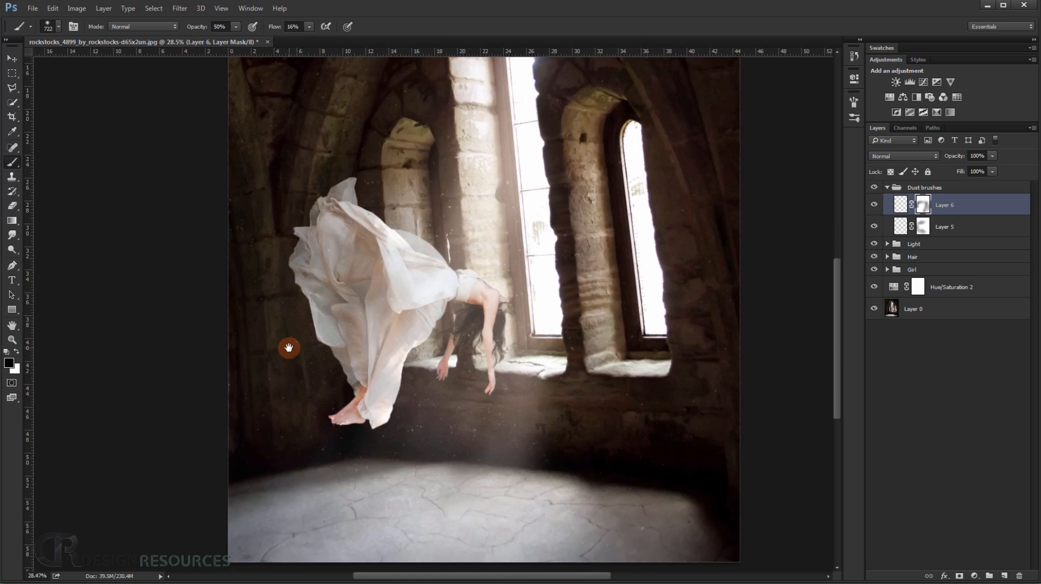
Continue masking Layer 6 to soften the dust over the floor, the wall and the windows.
left_click_drag(473, 521, 443, 472)
mouse_move(566, 413)
left_mouse_down()
mouse_move(543, 383)
mouse_move(623, 364)
mouse_move(700, 247)
left_mouse_up()
left_click_drag(607, 298, 595, 404)
mouse_move(564, 347)
left_mouse_down()
mouse_move(461, 368)
mouse_move(526, 99)
mouse_move(547, 103)
left_mouse_up()
scroll(621, 334, "down", 3)
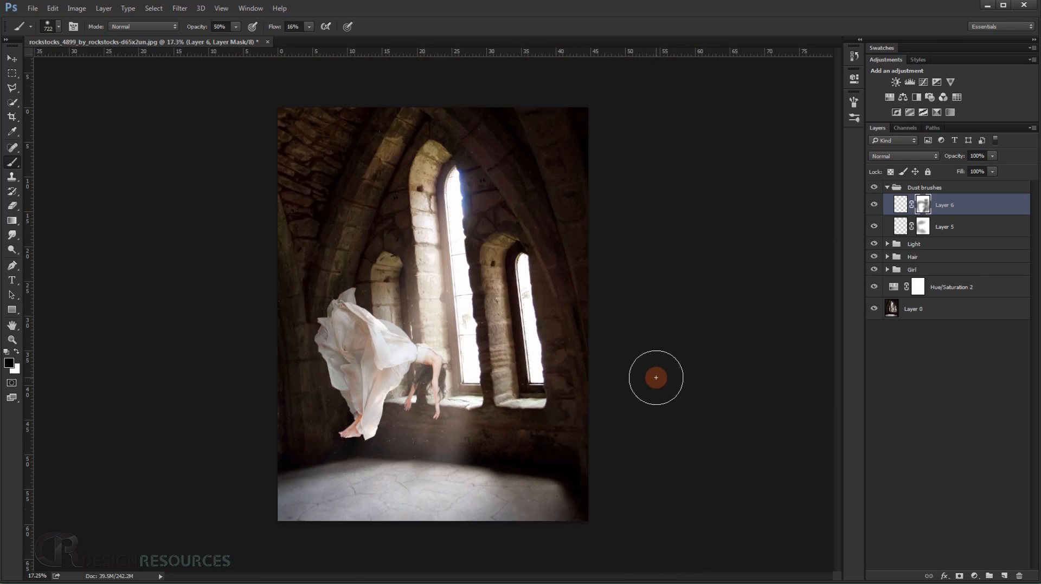
Mask the Layer 6 dust lying over the dress with a smaller soft brush, reducing its size to 343 px.
scroll(414, 402, "up", 6)
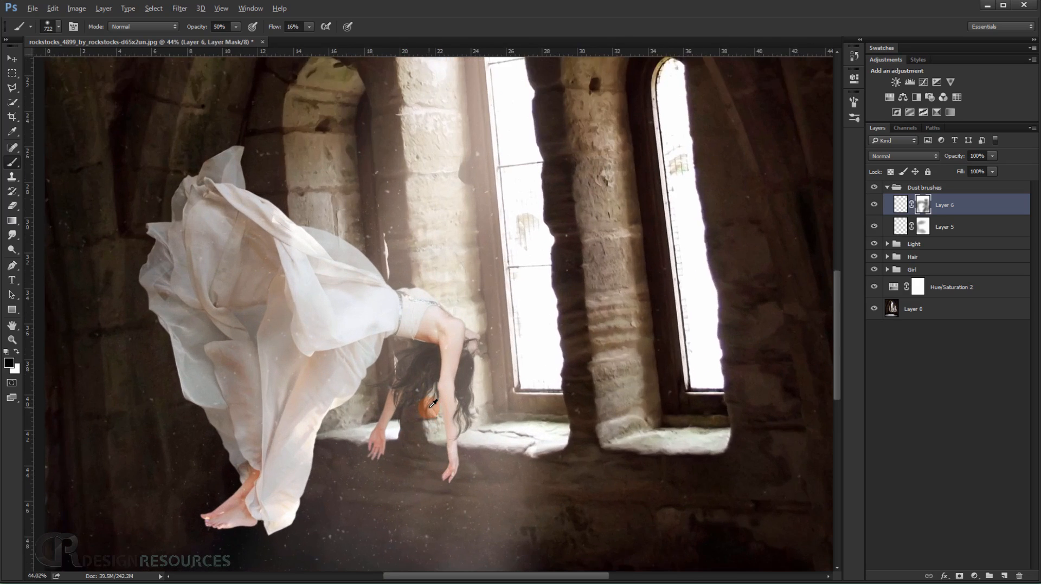
scroll(435, 404, "down", 2)
left_click_drag(431, 396, 399, 393)
mouse_move(365, 315)
left_mouse_down()
mouse_move(348, 337)
mouse_move(331, 327)
mouse_move(297, 347)
mouse_move(295, 319)
mouse_move(307, 314)
mouse_move(275, 242)
mouse_move(398, 286)
left_mouse_up()
scroll(378, 314, "up", 6)
left_click_drag(353, 314, 335, 316)
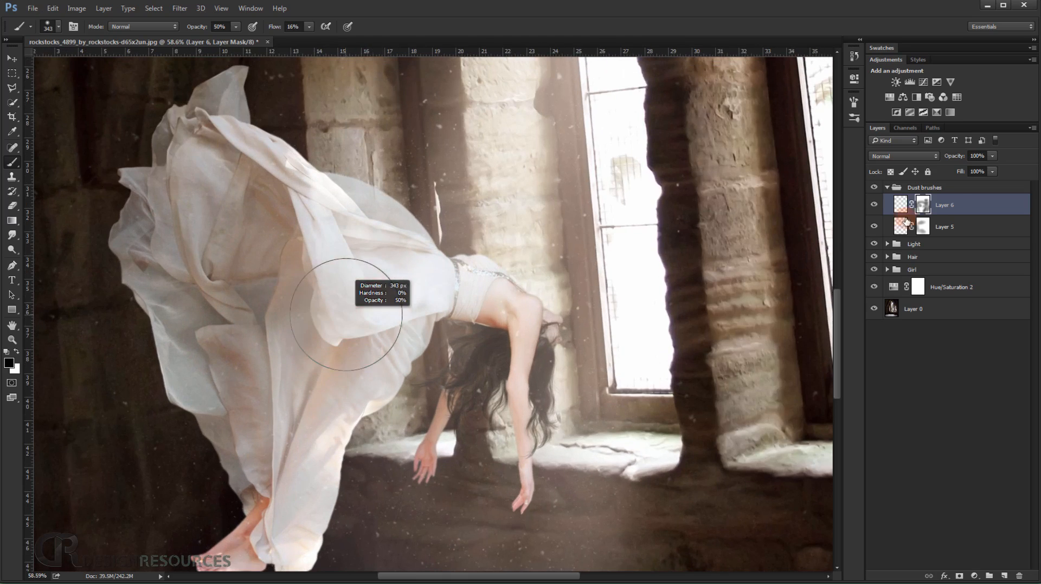
Paint black on the Layer 5 mask to fade the dust over the figure's dress and upper body.
left_click(924, 227)
mouse_move(476, 274)
left_mouse_down()
mouse_move(295, 278)
mouse_move(267, 217)
mouse_move(319, 279)
mouse_move(297, 341)
mouse_move(272, 367)
mouse_move(235, 346)
mouse_move(222, 353)
mouse_move(269, 239)
mouse_move(213, 181)
mouse_move(376, 246)
mouse_move(421, 153)
mouse_move(464, 197)
left_mouse_up()
key("ctrl+minus")
key("ctrl+minus")
left_click(990, 241)
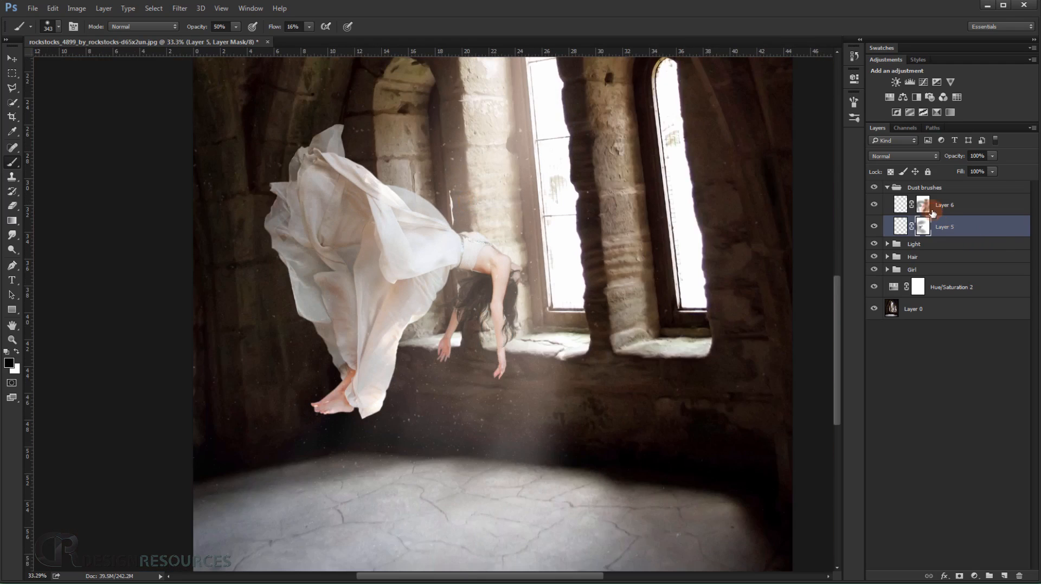
Select the Layer 6 mask and toggle the visibility of the two dust layers to compare their effect on the scene.
left_click(933, 213)
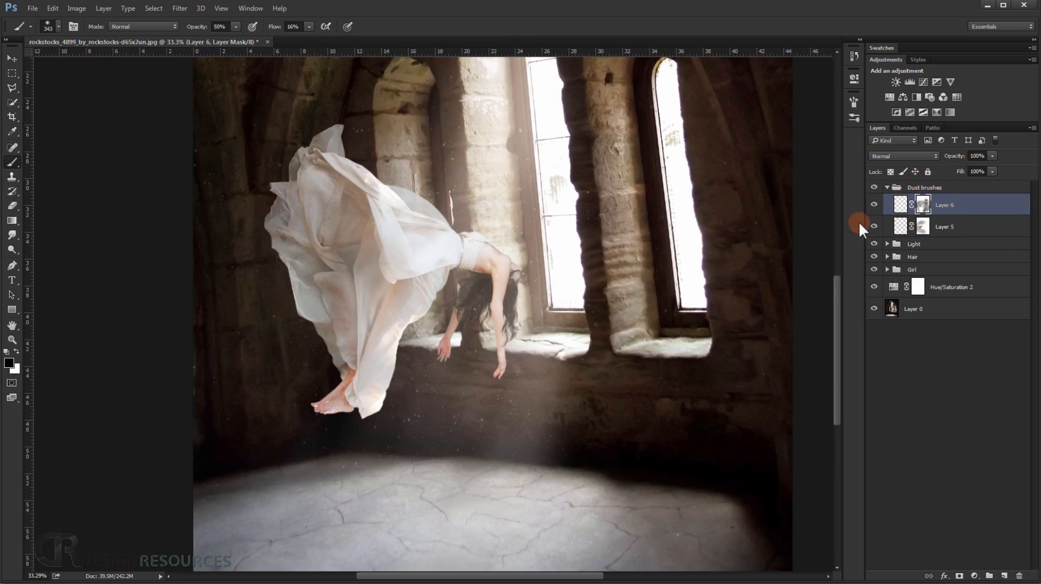
left_click(877, 205)
left_click(877, 204)
left_click(875, 227)
scroll(705, 236, "down", 4)
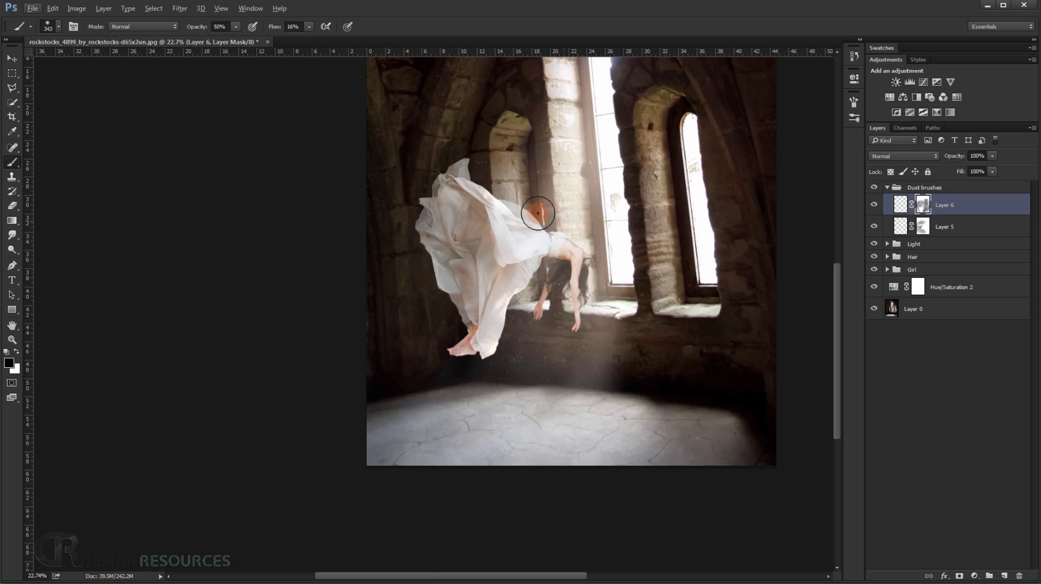
scroll(542, 260, "up", 5)
left_click_drag(550, 314, 454, 310)
scroll(455, 313, "down", 3)
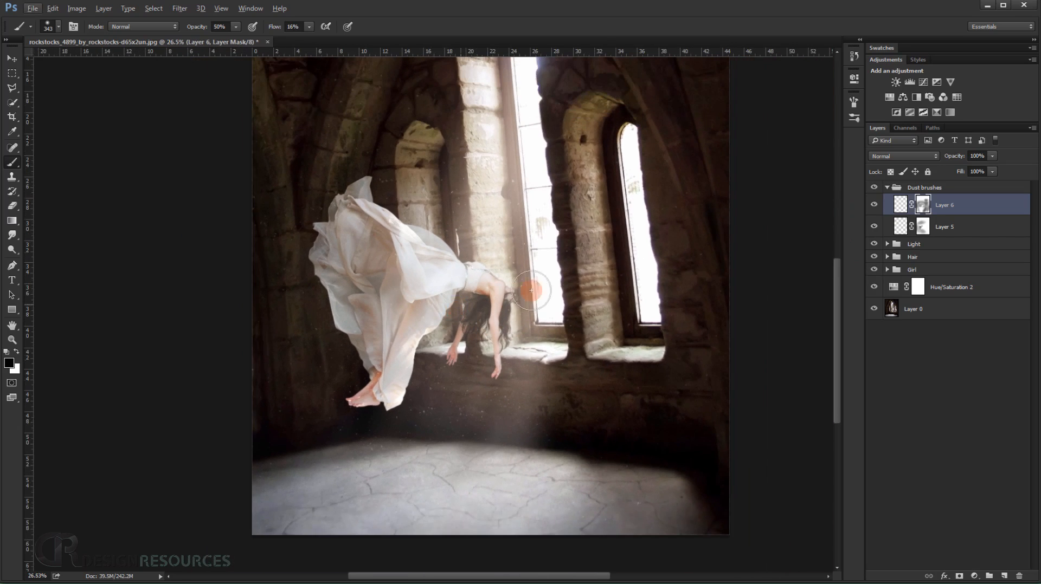
Collapse the Dust brushes group and select it in the layer stack.
left_click(889, 189)
left_click(941, 187)
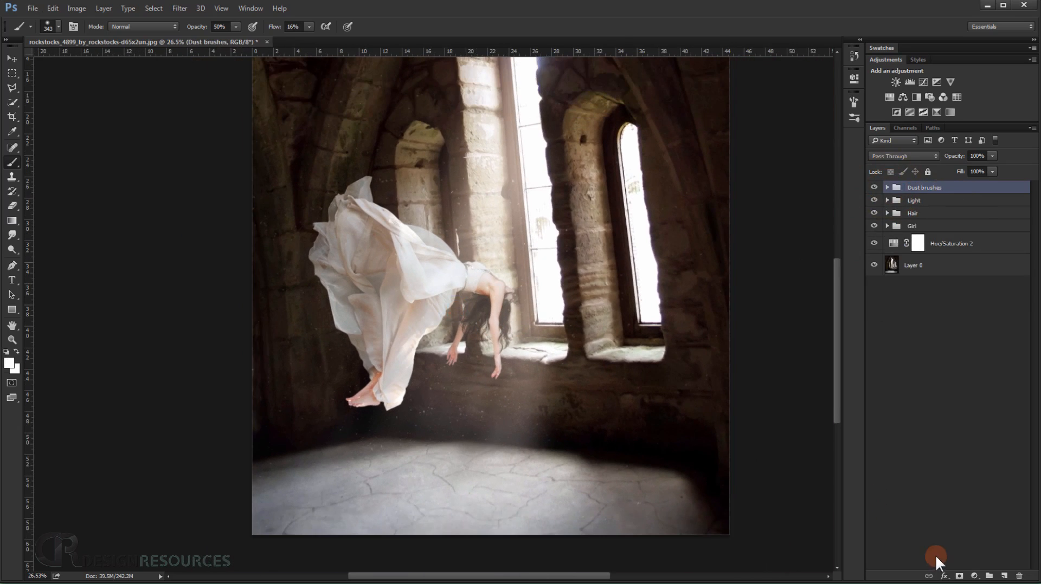
scroll(406, 411, "up", 2)
scroll(448, 399, "down", 3)
mouse_move(499, 180)
left_mouse_down()
mouse_move(425, 300)
mouse_move(463, 233)
left_mouse_up()
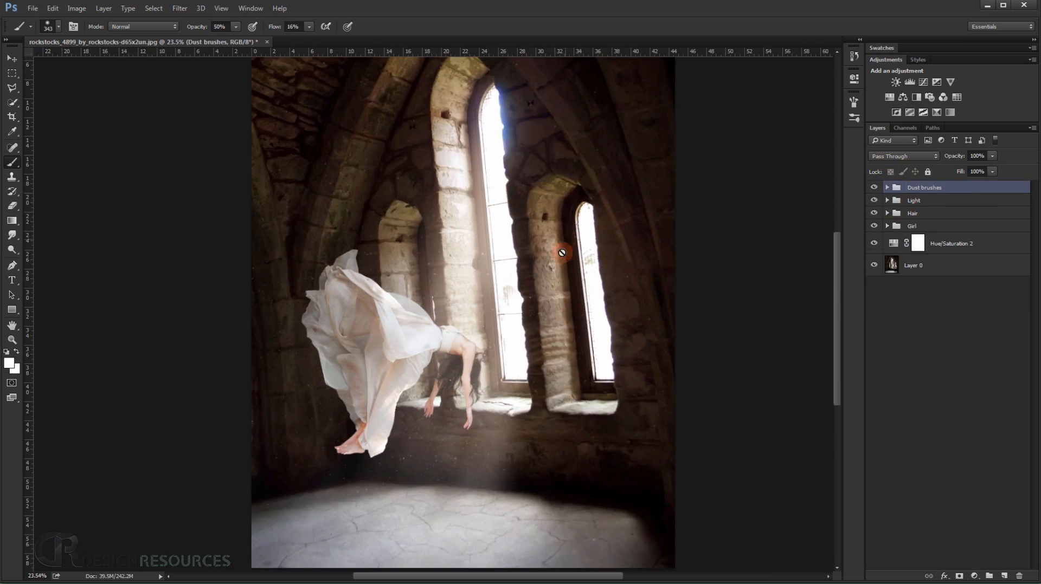
Crop the composite tighter around the floating figure and the windows, keeping the original ratio.
left_click(13, 117)
scroll(278, 167, "down", 2)
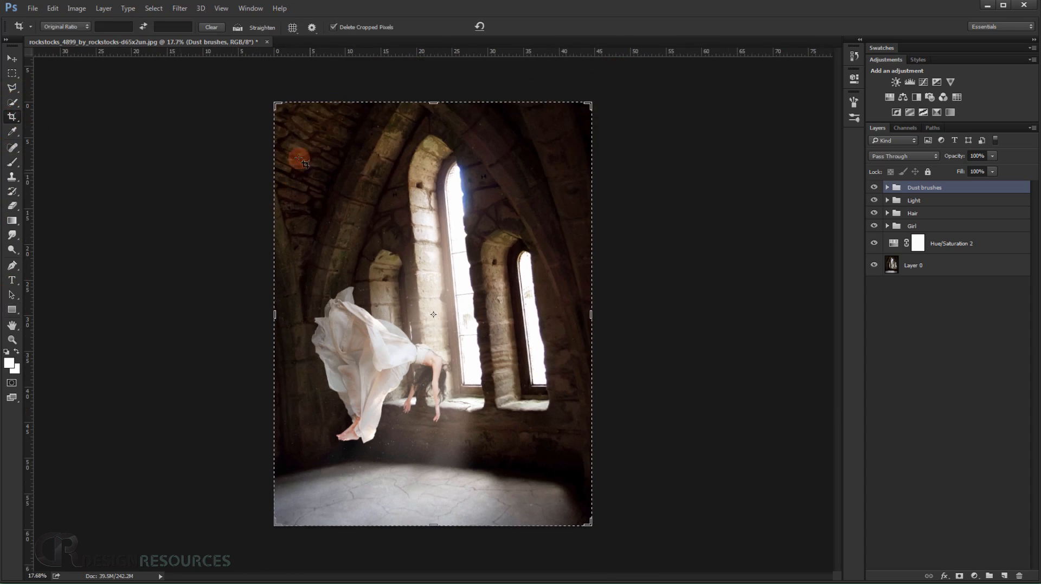
left_click_drag(277, 103, 293, 134)
left_click_drag(435, 261, 446, 259)
left_click_drag(569, 128, 553, 145)
left_click_drag(501, 200, 524, 217)
key("Return")
scroll(483, 350, "up", 6)
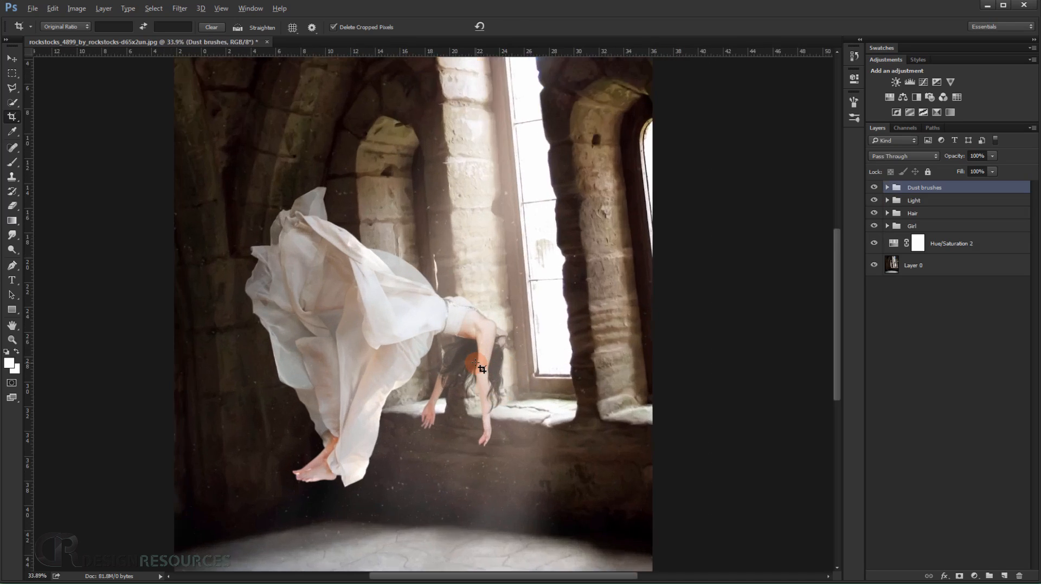
scroll(499, 351, "down", 3)
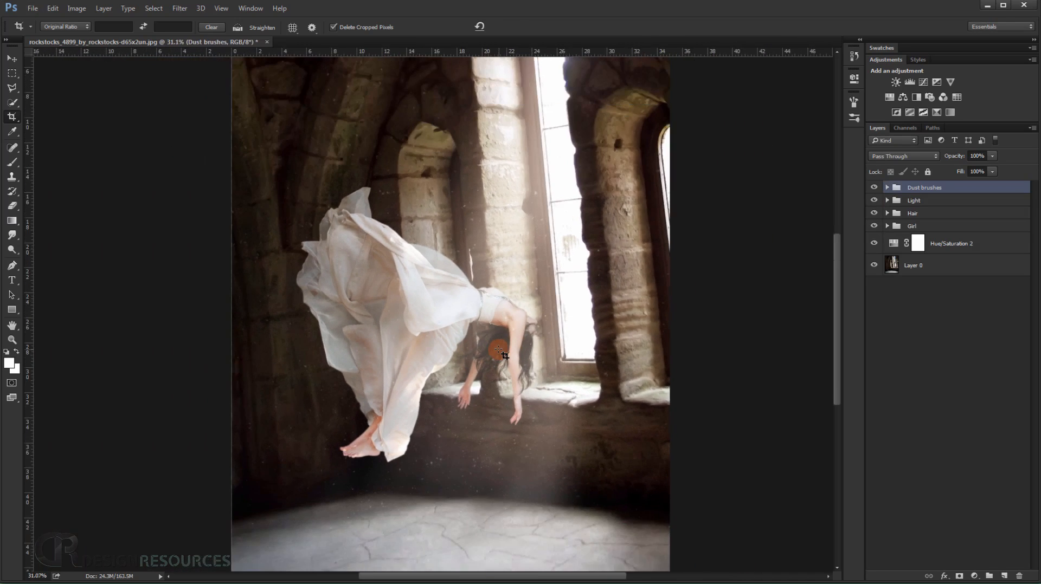
Add a Levels adjustment above the Dust brushes group and raise the blue channel's output black level to 22.
left_click(975, 576)
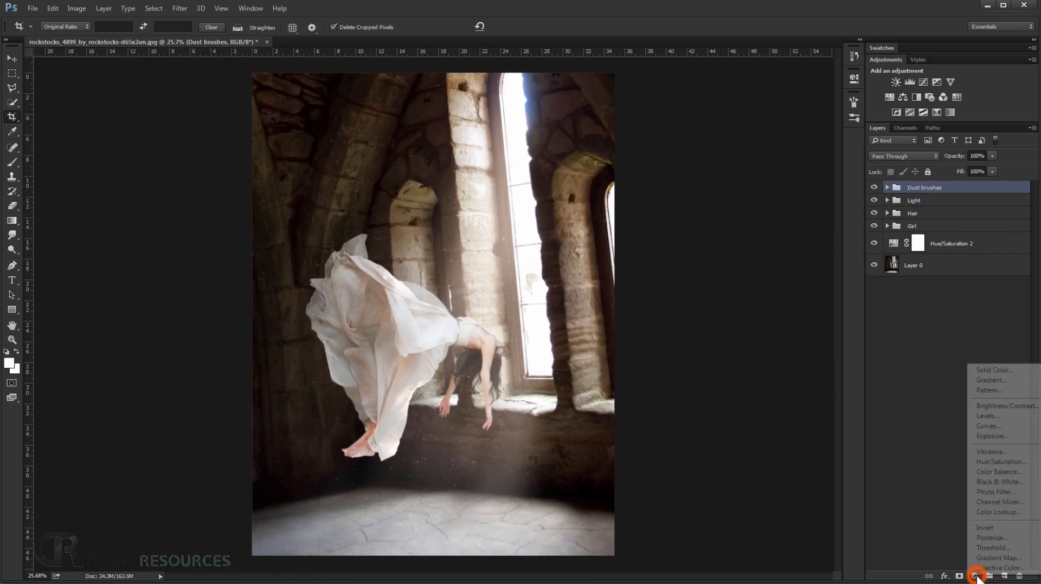
left_click(995, 416)
left_click(744, 126)
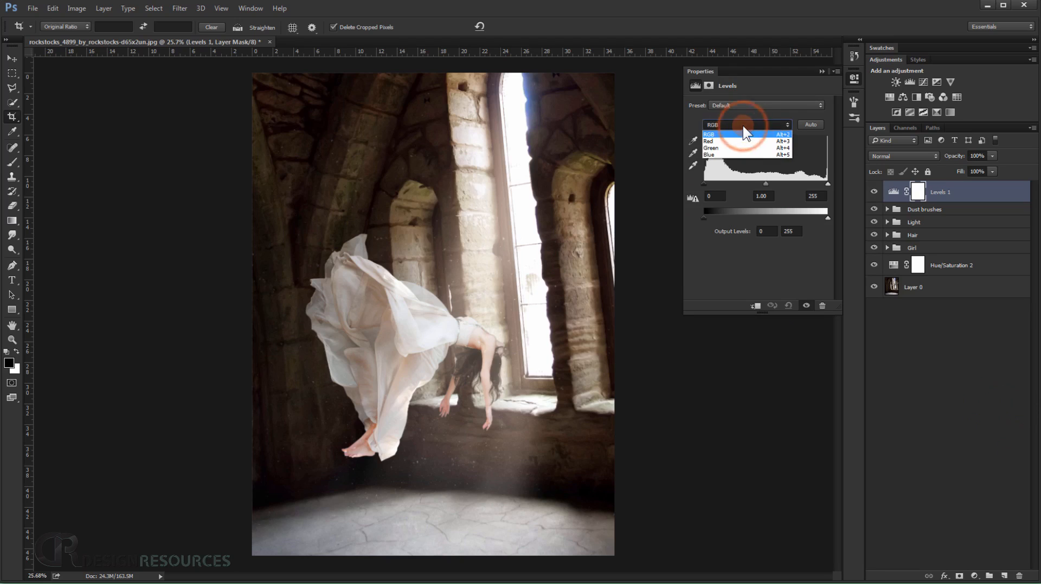
left_click(722, 154)
left_click(714, 217)
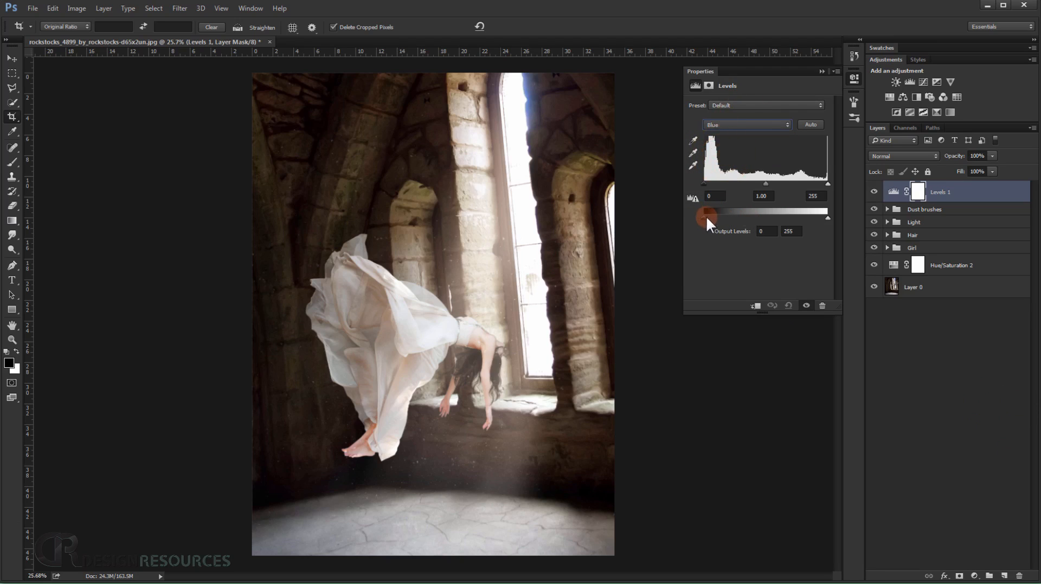
left_click_drag(704, 217, 708, 216)
key("alt+2")
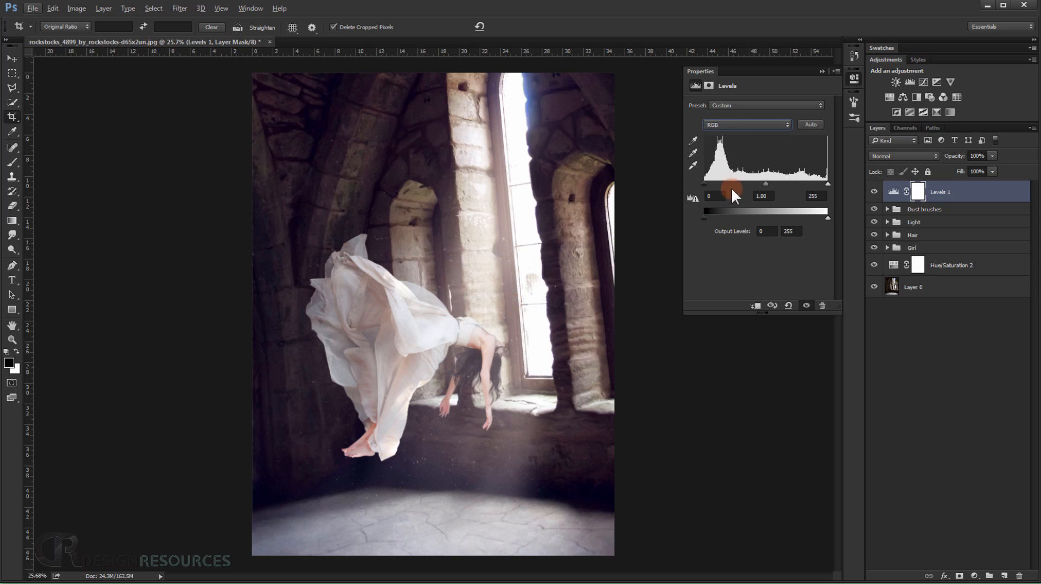
left_click(728, 127)
left_click(720, 142)
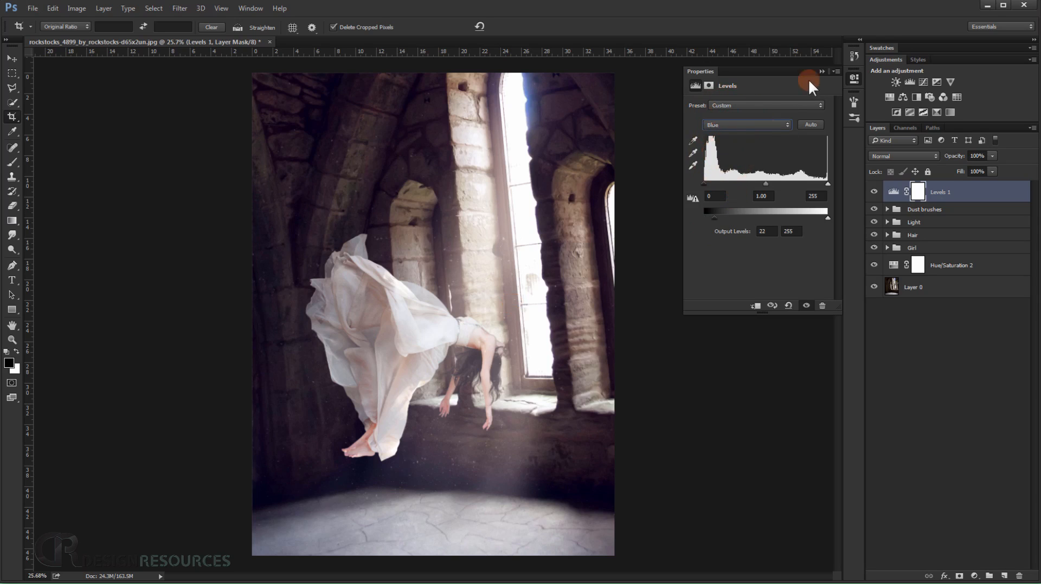
left_click(822, 69)
Refine the blue channel of Levels 1 by lowering its output white level and slightly reducing its output black level.
scroll(428, 392, "up", 6)
left_click_drag(489, 365, 460, 324)
scroll(460, 325, "down", 2)
mouse_move(458, 390)
left_mouse_down()
mouse_move(449, 346)
mouse_move(446, 379)
left_mouse_up()
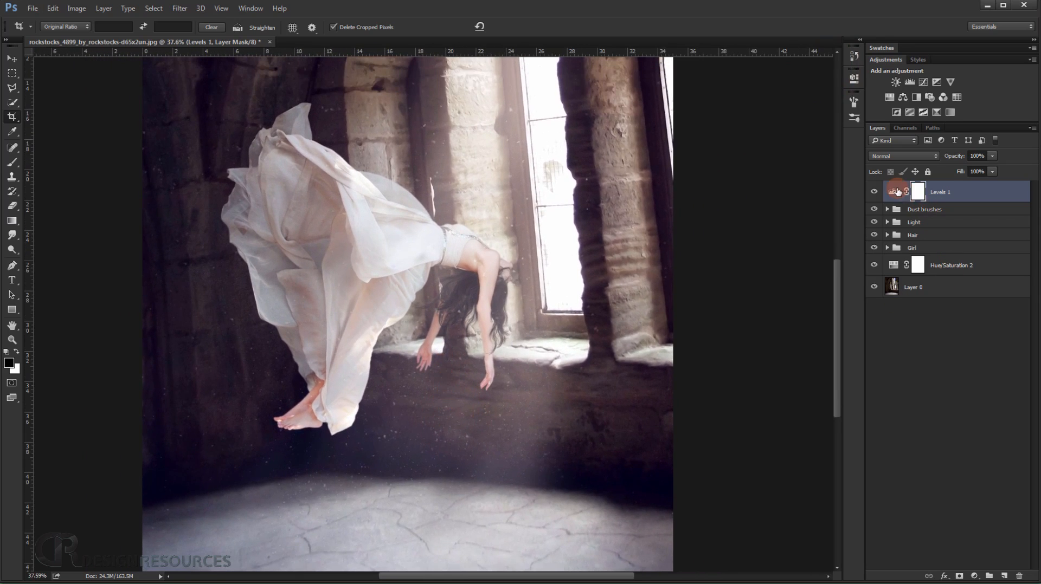
double_click(896, 191)
left_click(757, 125)
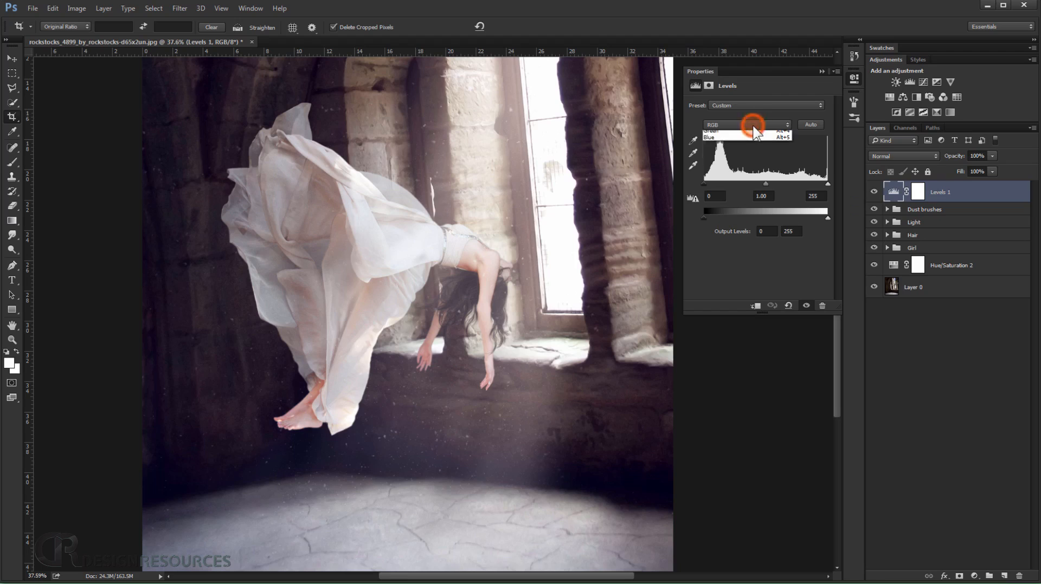
left_click(724, 158)
left_click_drag(704, 218, 715, 219)
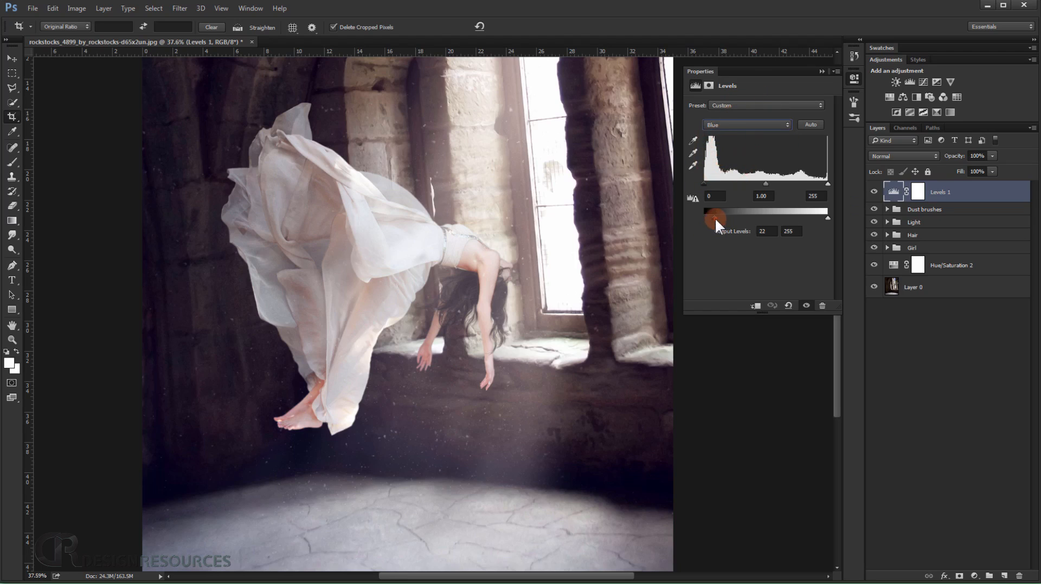
left_click_drag(828, 217, 818, 219)
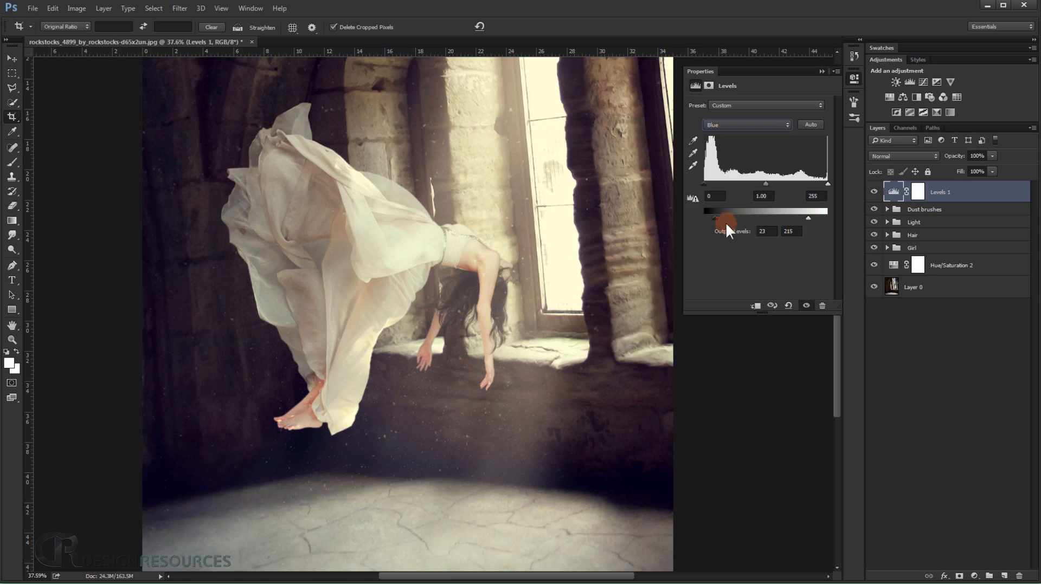
left_click_drag(714, 218, 711, 217)
left_click_drag(811, 225, 819, 225)
left_click(822, 71)
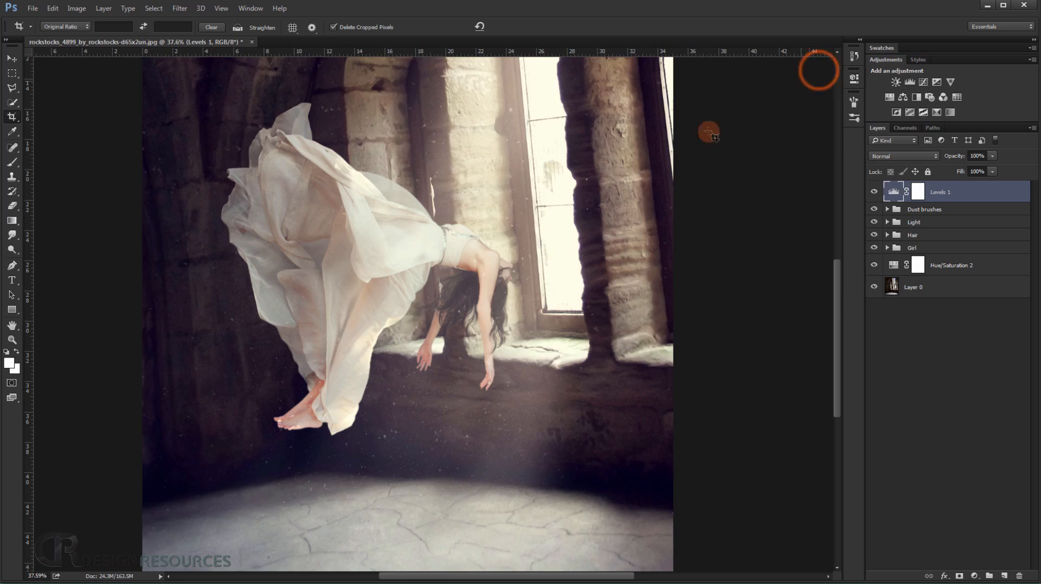
Add a Levels adjustment directly above Hue/Saturation 2 and set its RGB midtone to 0.84 to darken the background.
key("ctrl+0")
scroll(553, 222, "down", 2)
scroll(464, 360, "up", 3)
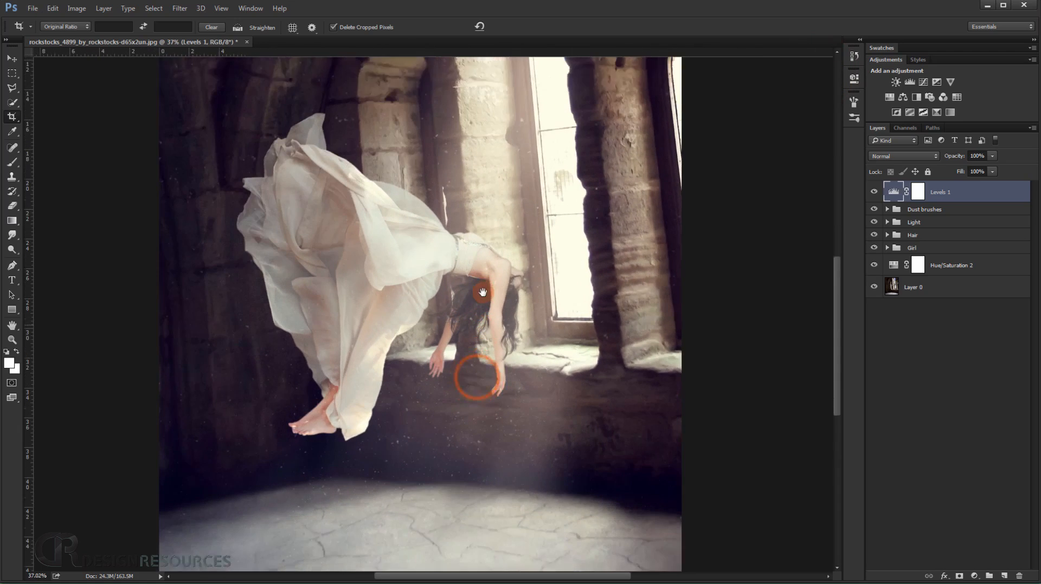
left_click_drag(477, 372, 483, 290)
scroll(482, 290, "down", 2)
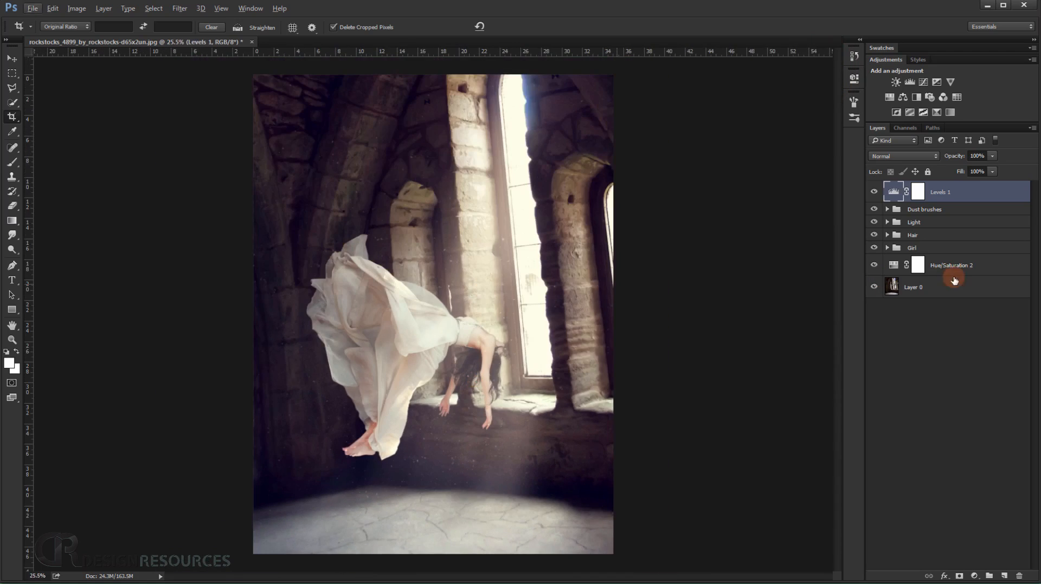
left_click(952, 268)
scroll(505, 334, "up", 3)
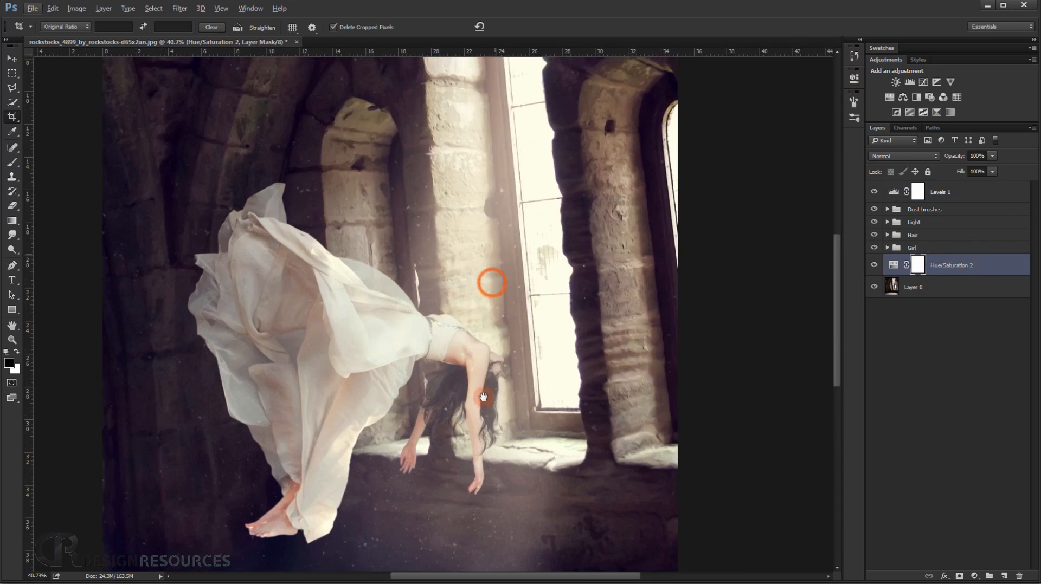
scroll(477, 381, "down", 3)
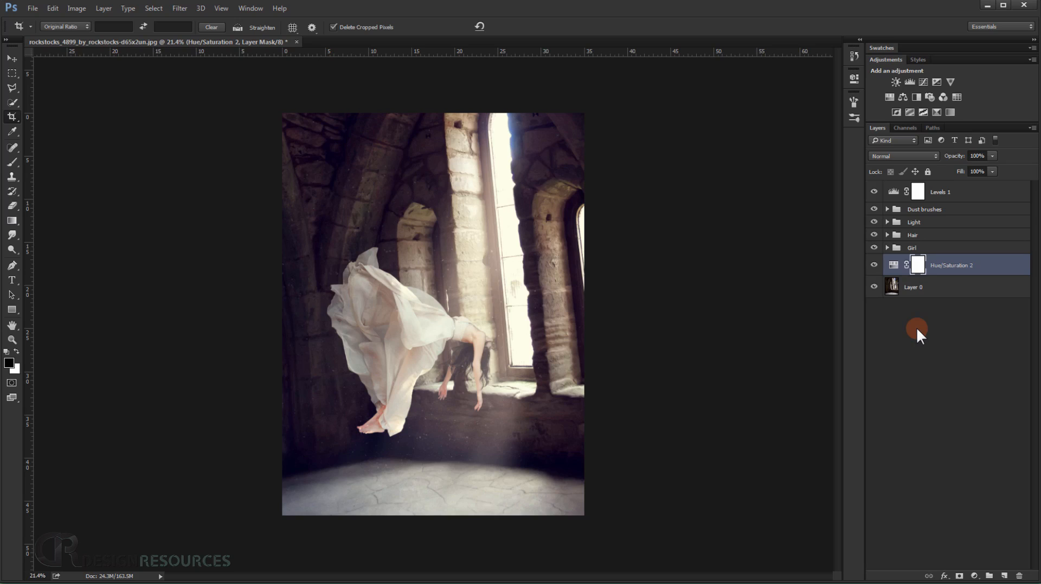
left_click(975, 576)
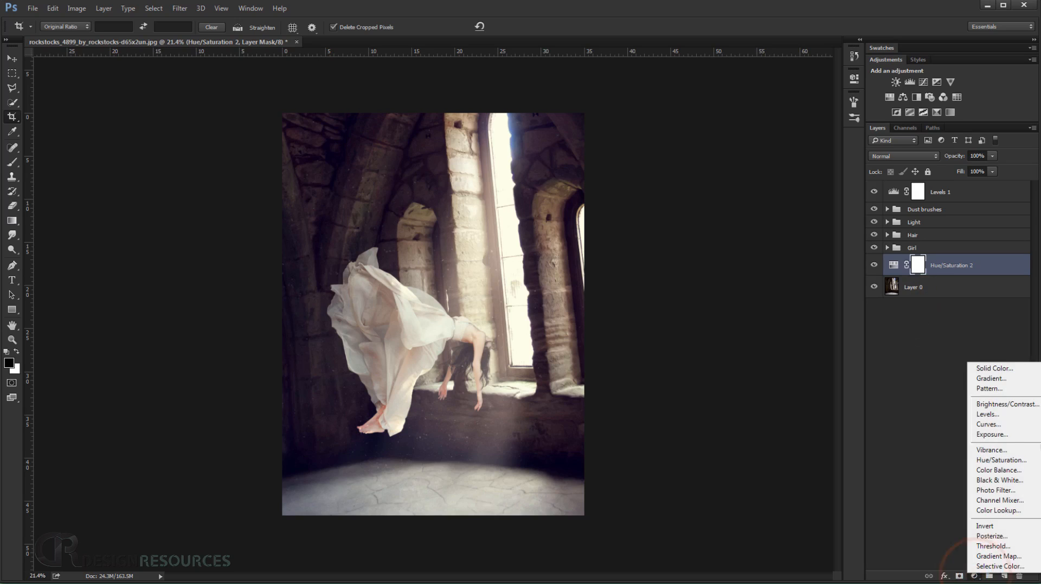
left_click(1008, 415)
left_click_drag(766, 187, 771, 188)
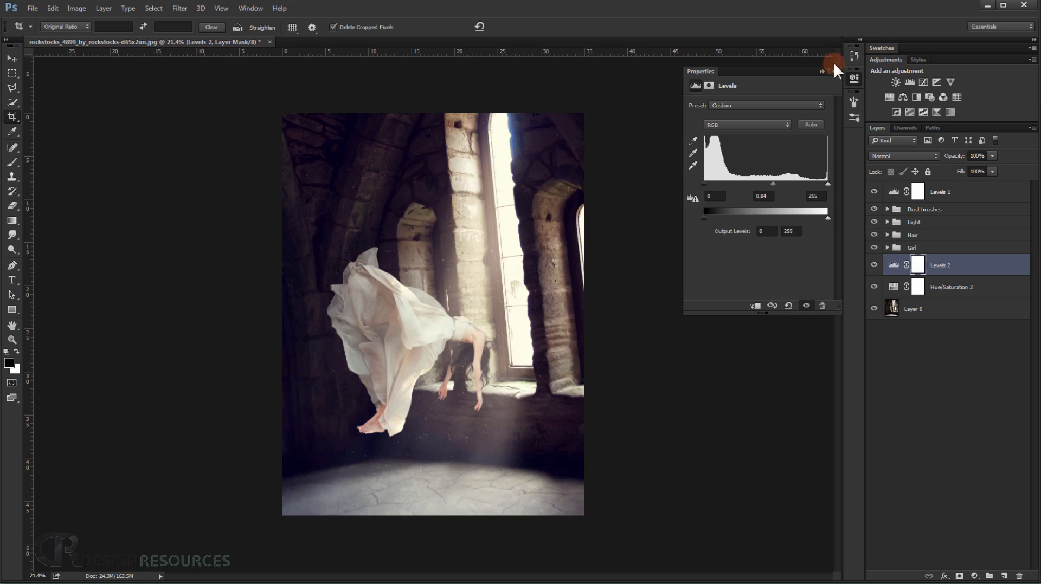
left_click(823, 71)
Paint black on the Levels 2 mask over the tall window area with a soft 1322 px brush at 50% opacity.
scroll(539, 299, "up", 4)
scroll(538, 302, "down", 3)
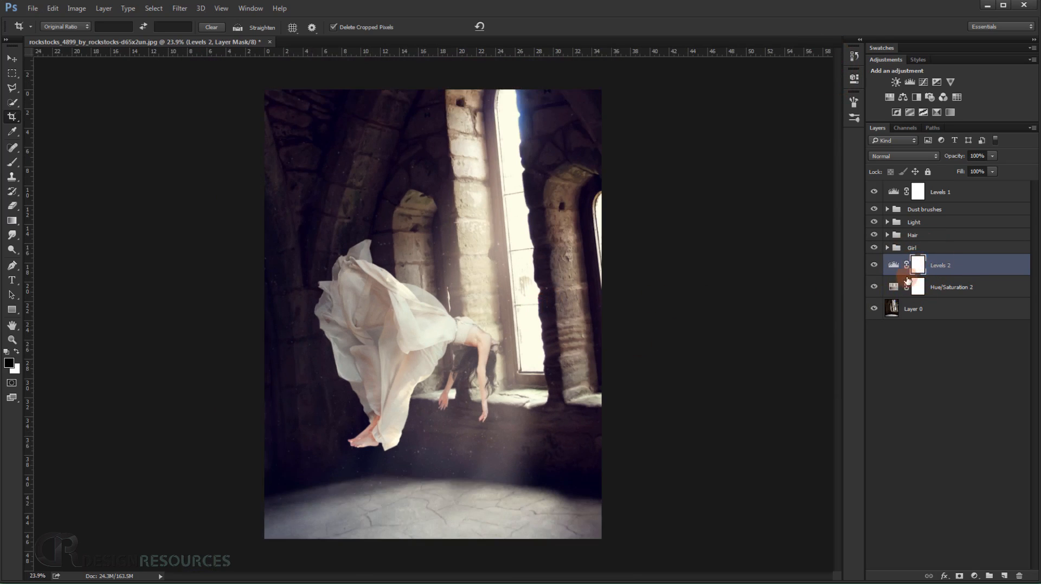
left_click(906, 265)
left_click(12, 162)
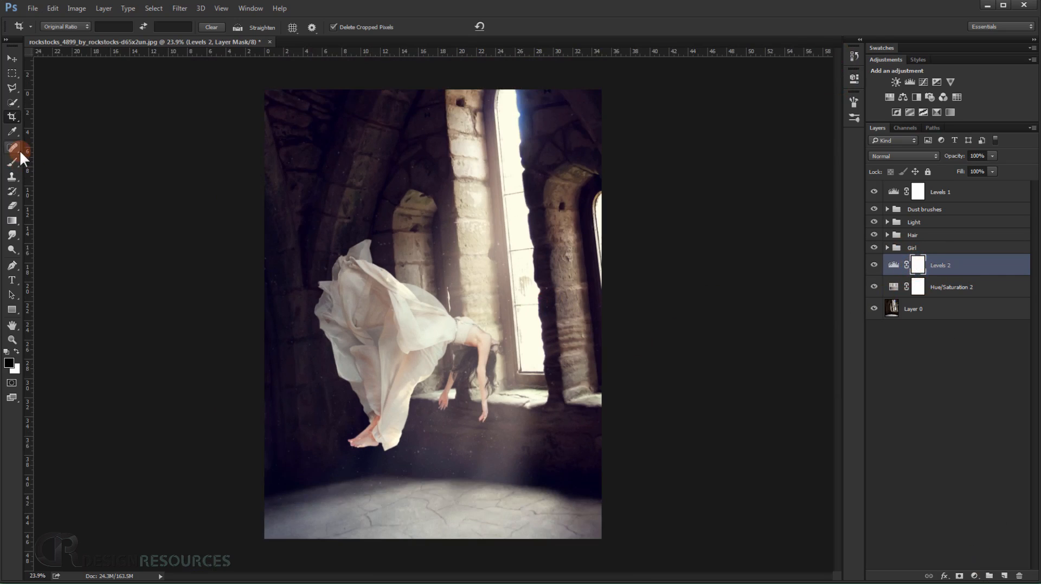
right_click(427, 269)
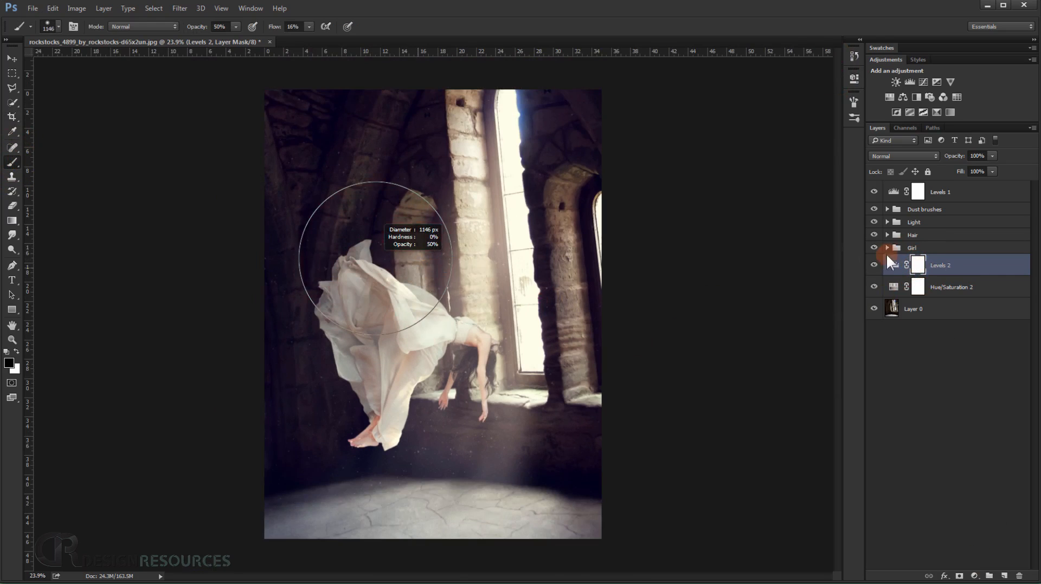
left_click(915, 265)
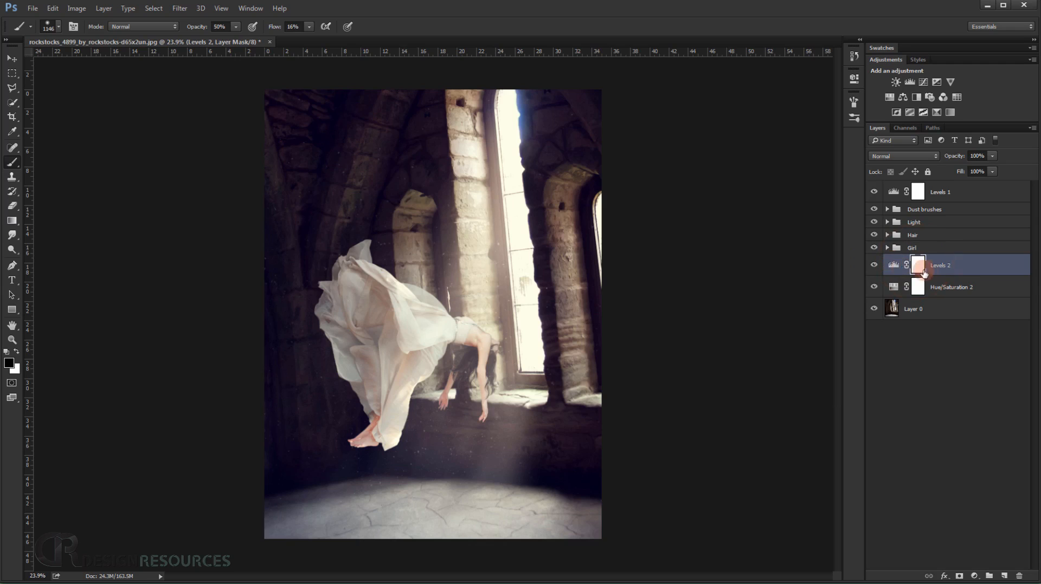
left_click_drag(452, 272, 463, 275)
mouse_move(483, 186)
left_mouse_down()
mouse_move(478, 256)
mouse_move(481, 247)
left_mouse_up()
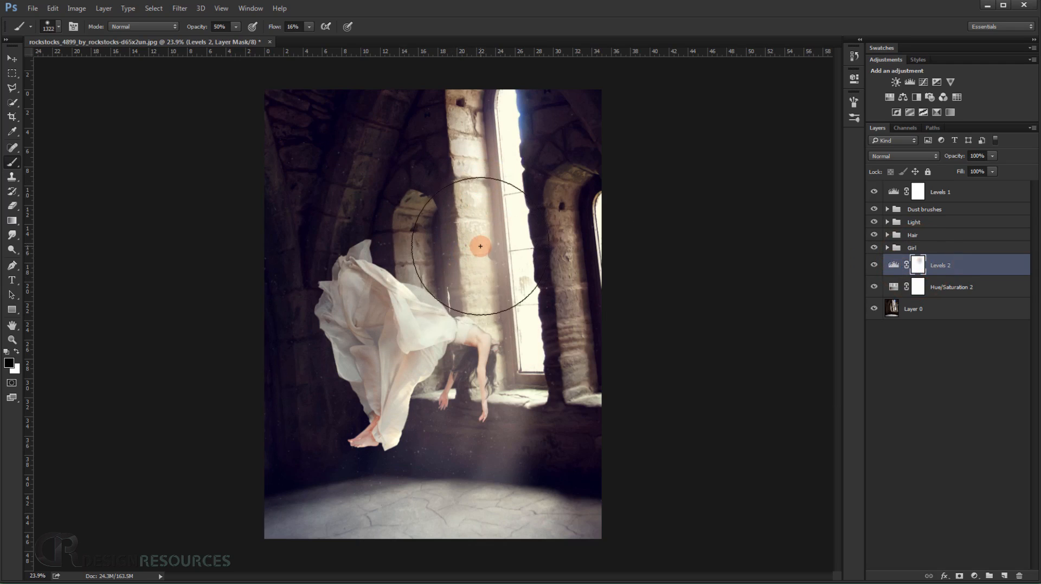
Raise the brush opacity to 100% and paint more black through the centre of the Levels 2 mask.
left_click_drag(197, 26, 227, 27)
mouse_move(465, 271)
left_mouse_down()
mouse_move(360, 370)
mouse_move(456, 396)
mouse_move(452, 429)
mouse_move(389, 417)
mouse_move(371, 371)
mouse_move(371, 312)
mouse_move(363, 432)
mouse_move(490, 378)
mouse_move(487, 458)
mouse_move(421, 362)
mouse_move(483, 217)
mouse_move(468, 202)
mouse_move(390, 217)
mouse_move(356, 287)
mouse_move(461, 202)
mouse_move(478, 161)
mouse_move(474, 248)
mouse_move(498, 350)
mouse_move(497, 414)
mouse_move(451, 458)
mouse_move(391, 421)
mouse_move(361, 450)
mouse_move(368, 407)
mouse_move(352, 398)
mouse_move(368, 315)
mouse_move(461, 290)
mouse_move(471, 327)
left_mouse_up()
scroll(483, 386, "up", 5)
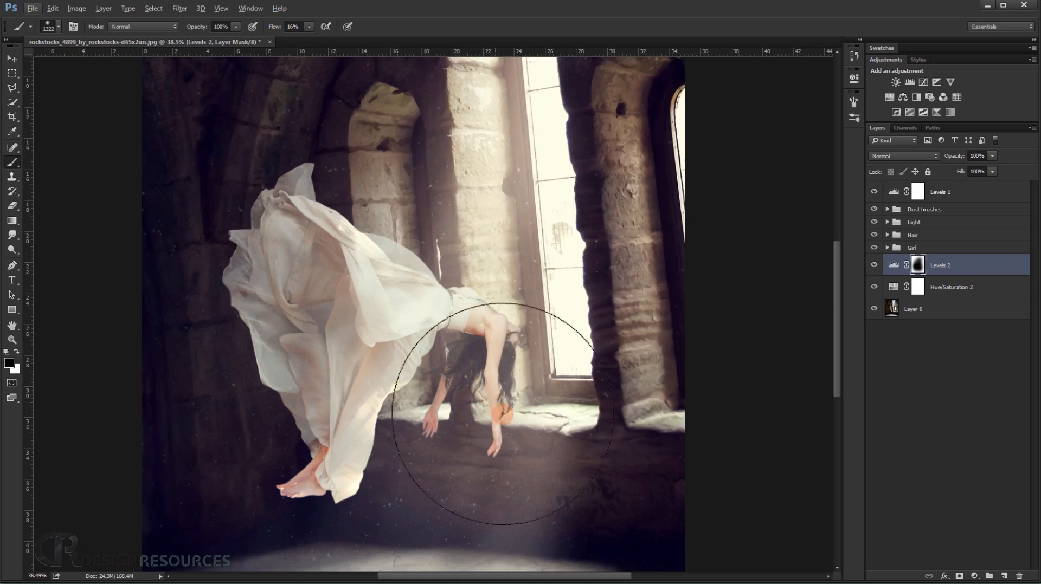
scroll(503, 414, "down", 3)
scroll(476, 297, "down", 5)
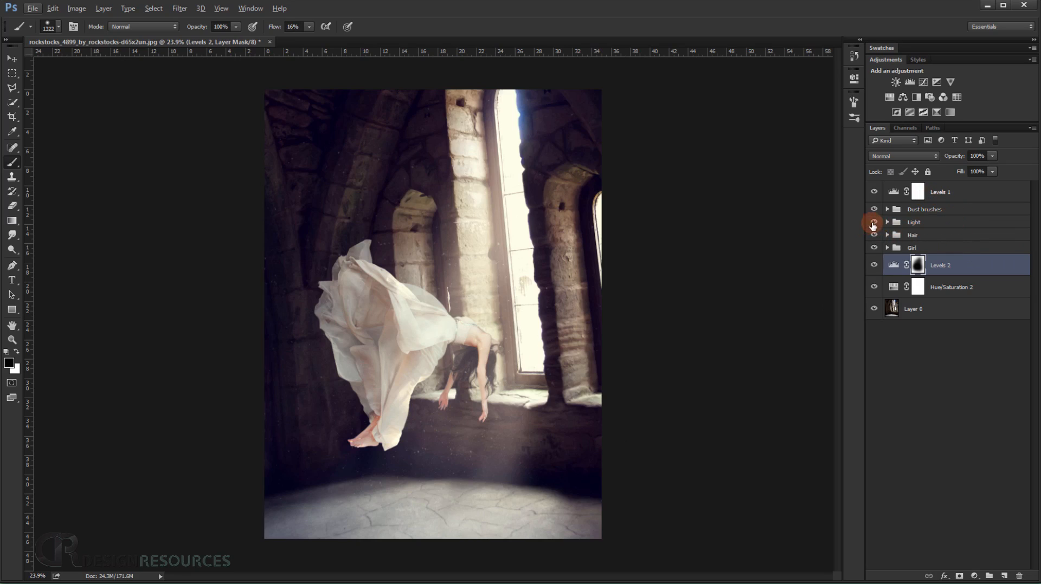
Hide Levels 1 and the Dust brushes group, and stamp the visible layers into a new layer above the Light group.
left_click(872, 210)
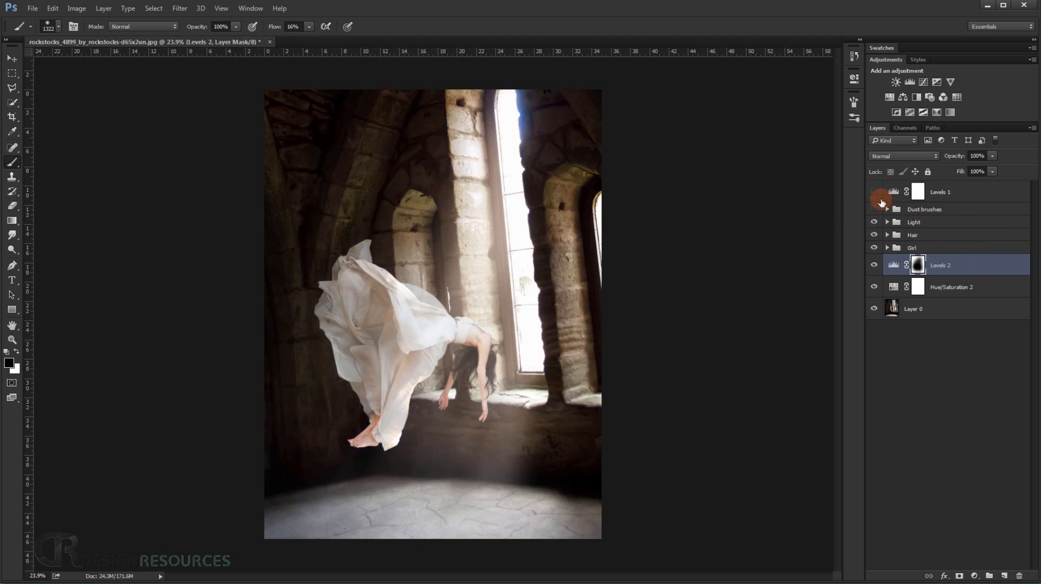
left_click(968, 199)
left_click(941, 221)
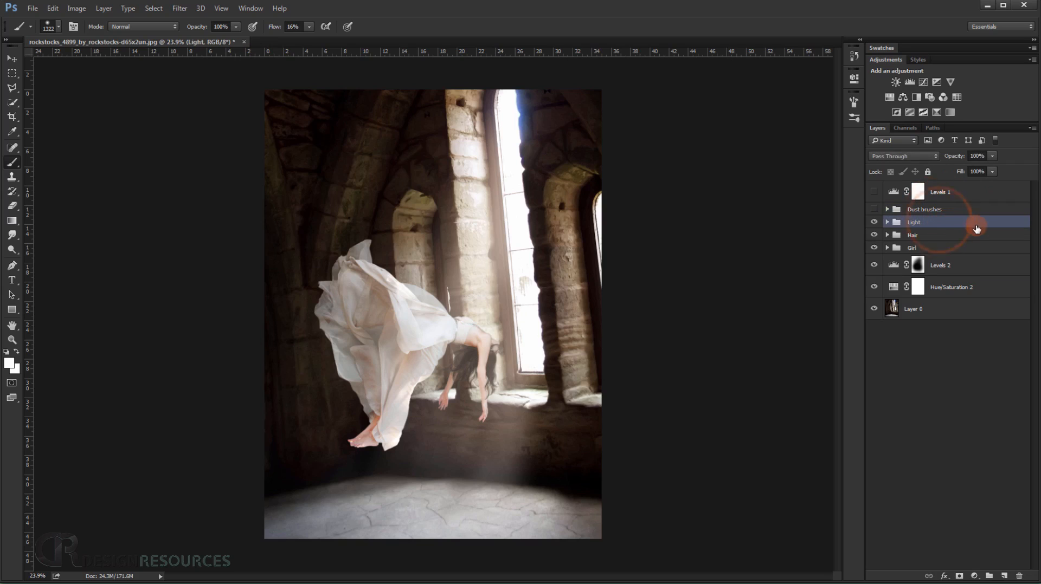
key("ctrl+shift+alt+e")
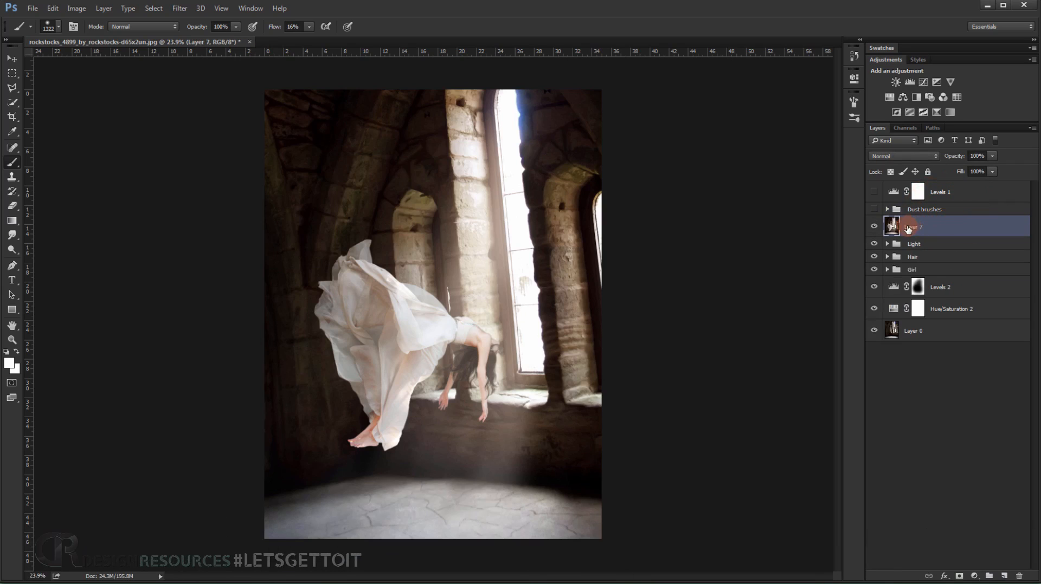
Move the stamped layer to the top of the stack and show Levels 1 and the Dust brushes group again.
left_click_drag(907, 226, 895, 186)
left_click(874, 213)
left_click(873, 231)
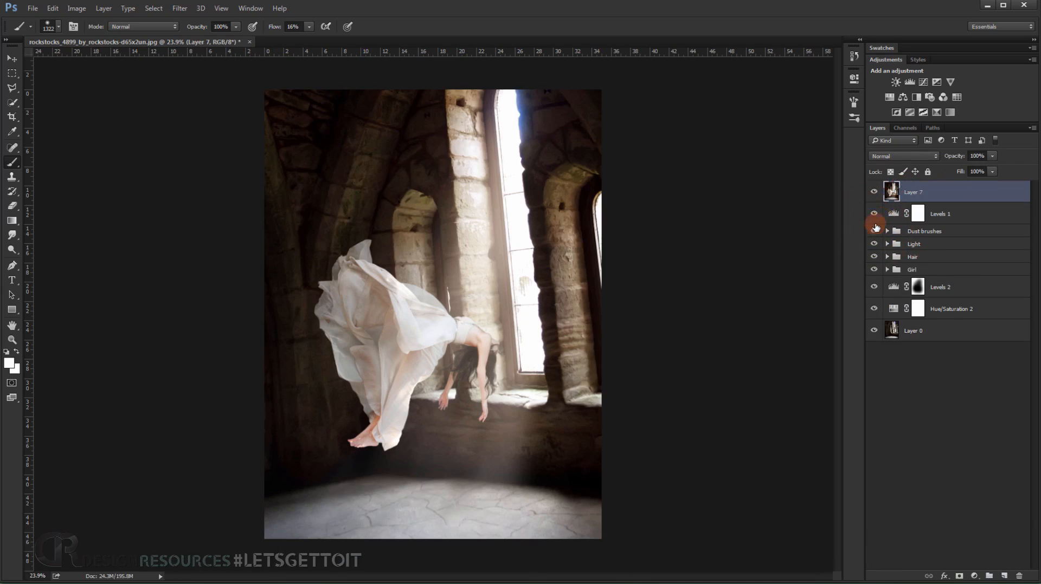
Desaturate Layer 7 and set its blending mode to Linear Light.
scroll(497, 303, "up", 4)
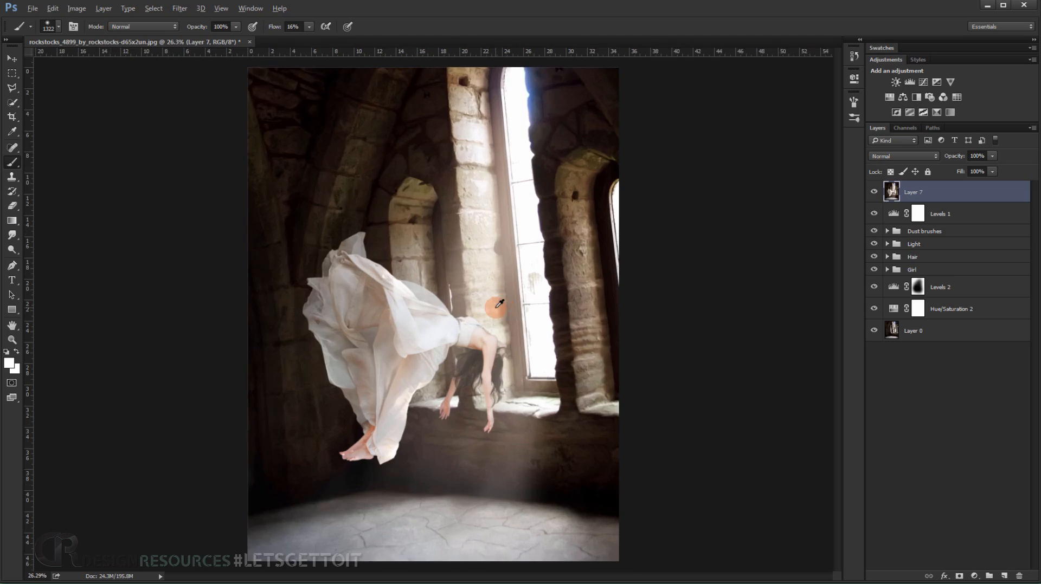
left_click(12, 56)
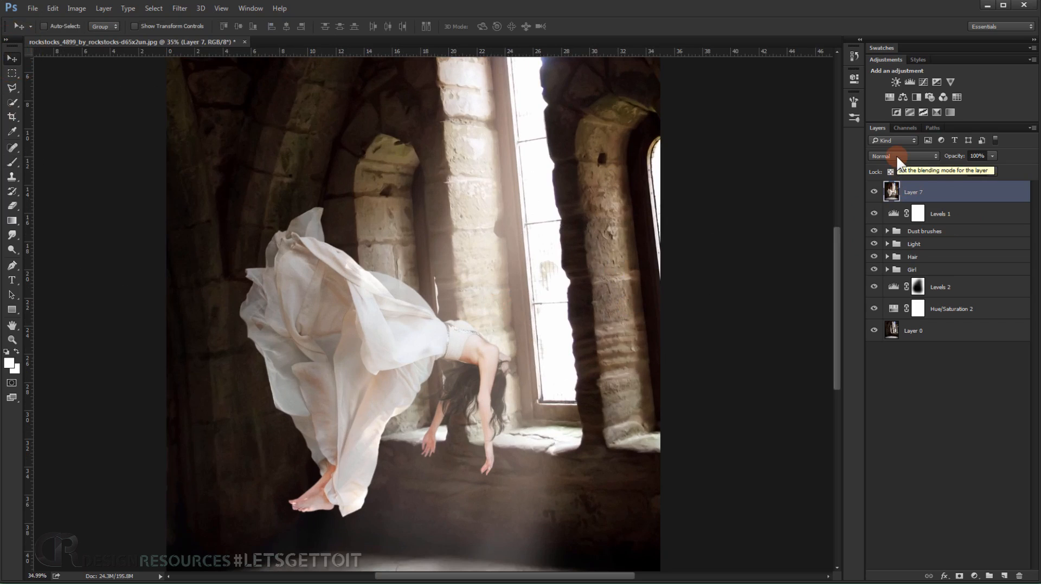
key("ctrl+shift+u")
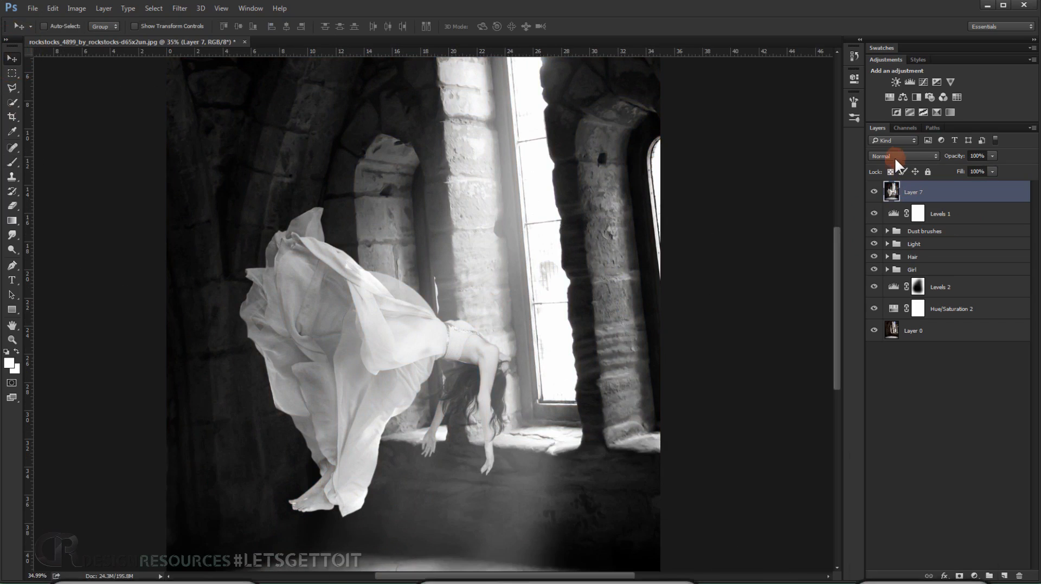
left_click(898, 156)
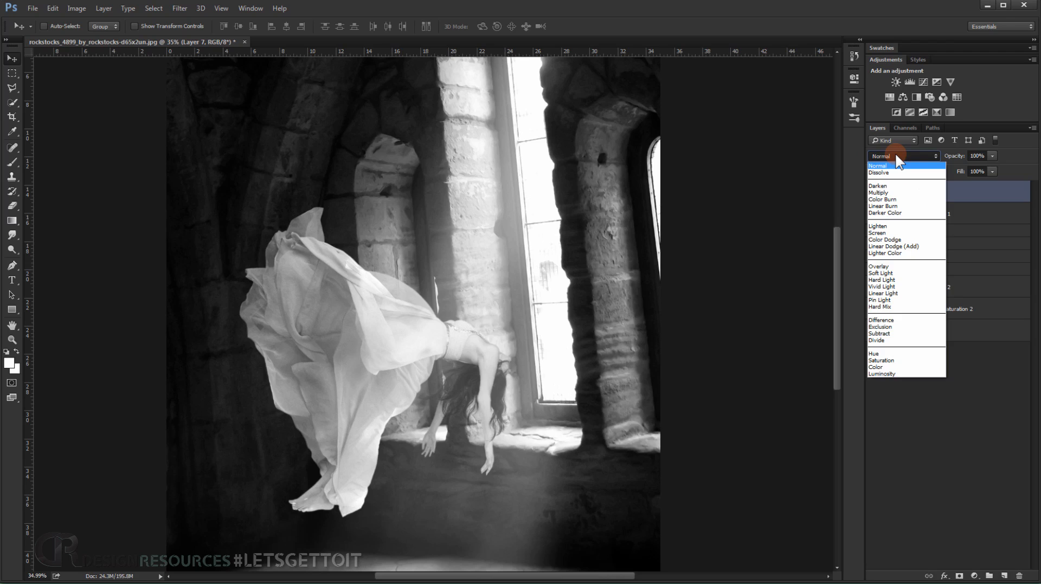
left_click(903, 238)
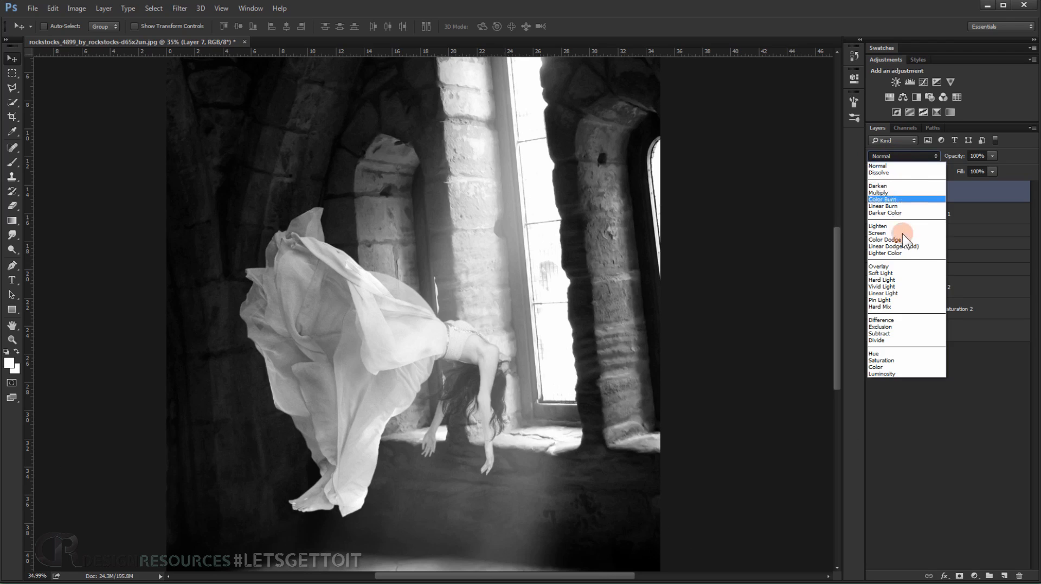
left_click(895, 294)
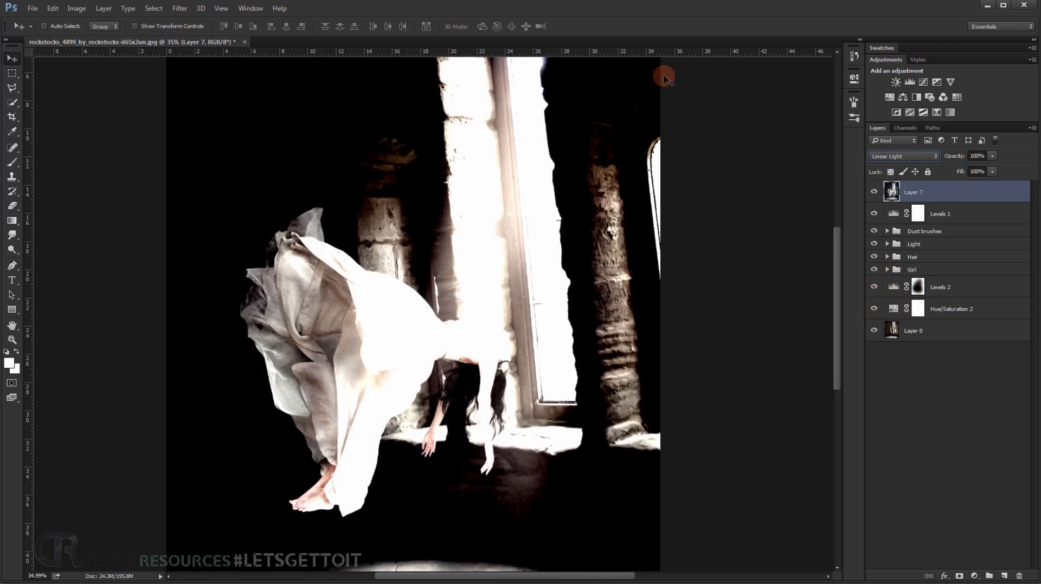
Apply a High Pass filter with a 0.8 pixel radius to Layer 7.
left_click(179, 8)
mouse_move(233, 217)
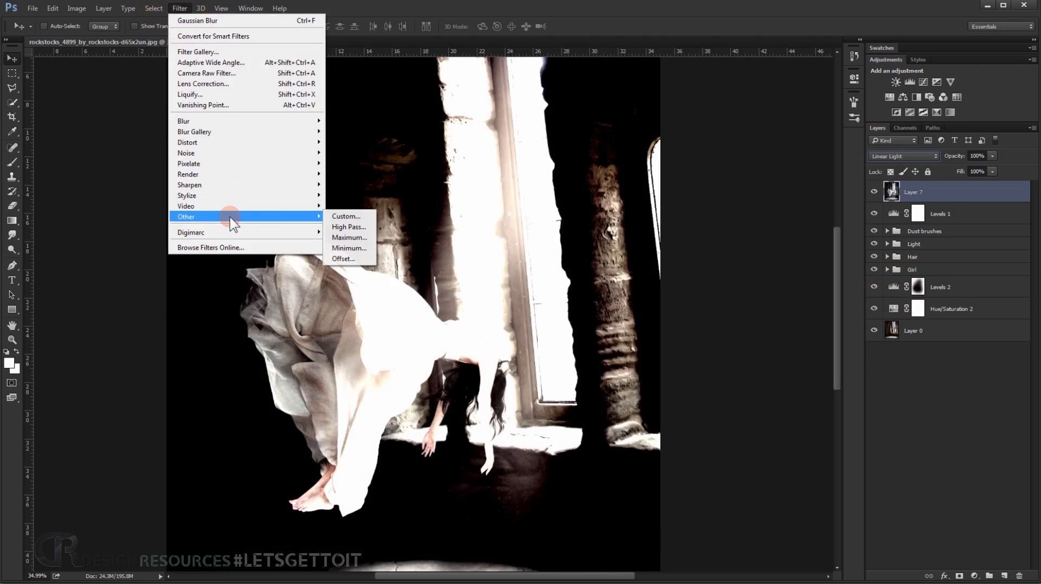
left_click(349, 228)
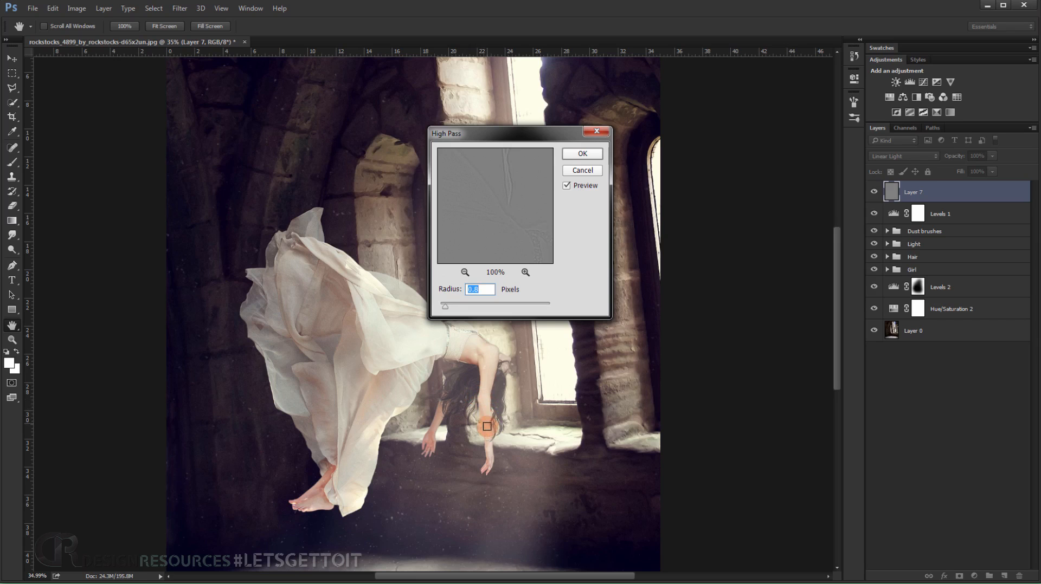
left_click(583, 154)
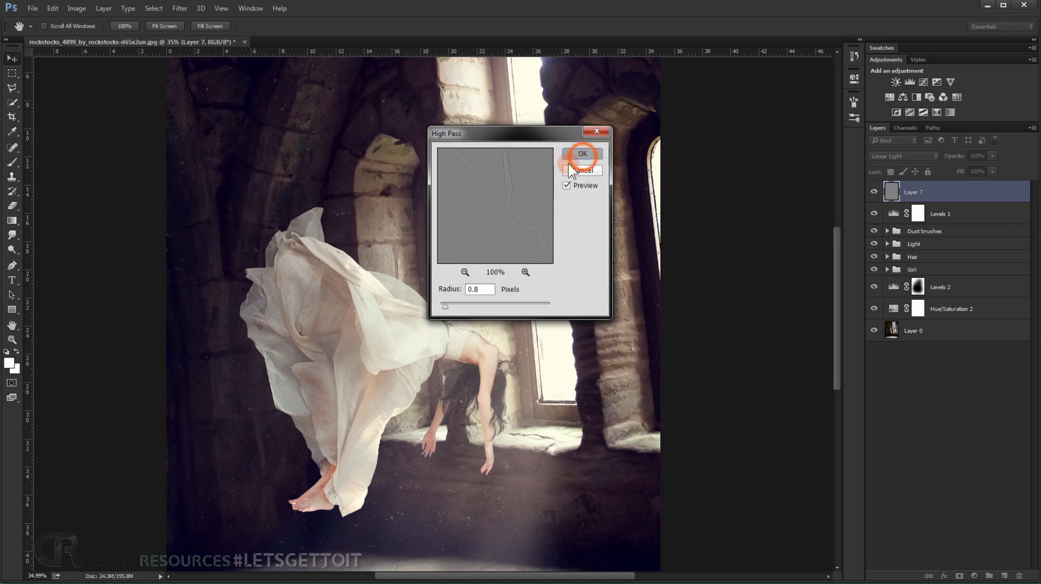
Compare the dress and figure up close with the High Pass layer hidden and shown.
scroll(422, 370, "up", 8)
left_click_drag(305, 376, 347, 360)
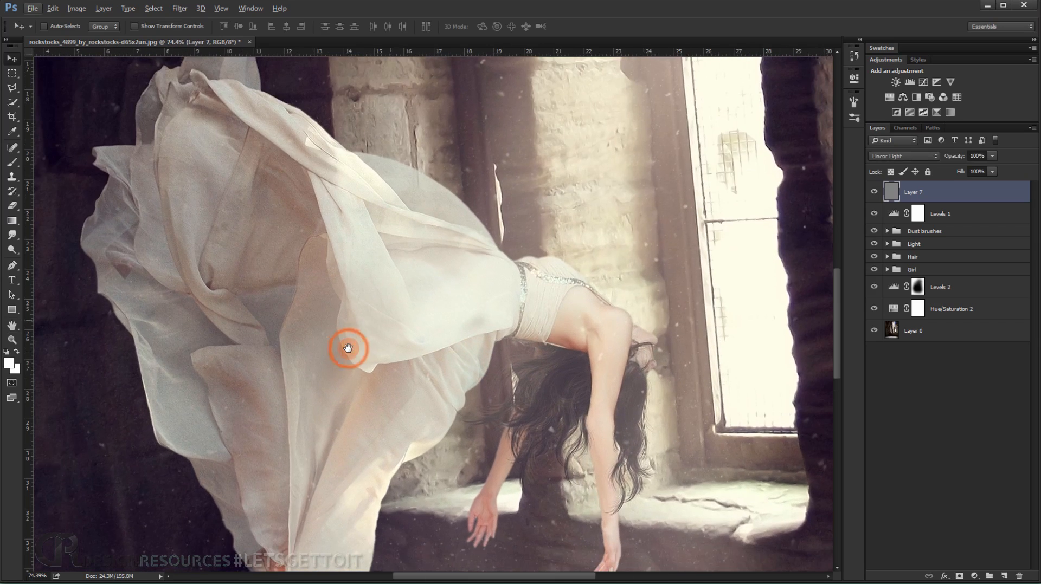
left_click(874, 191)
left_click(874, 192)
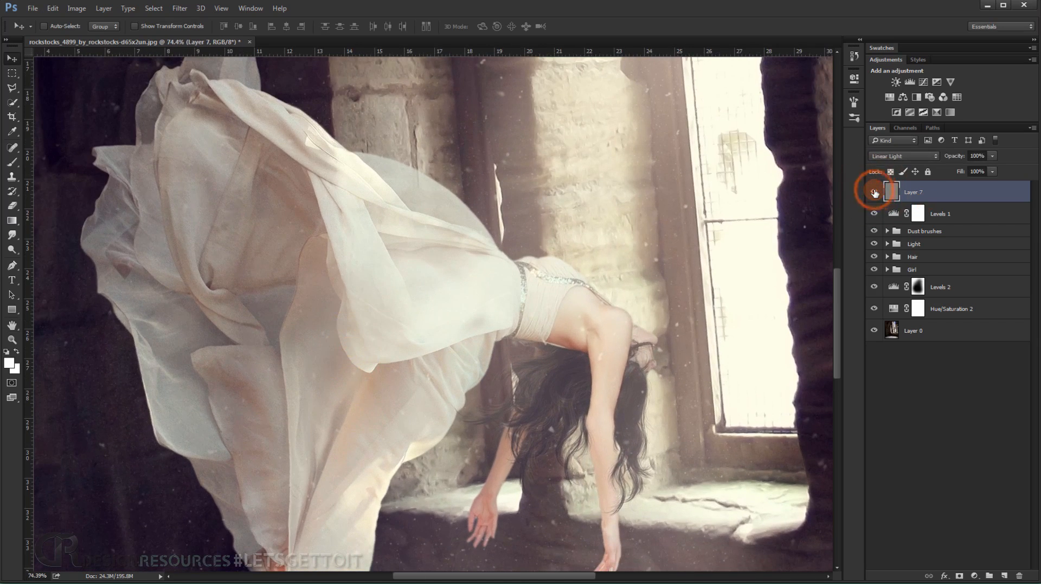
left_click(874, 192)
left_click(874, 192)
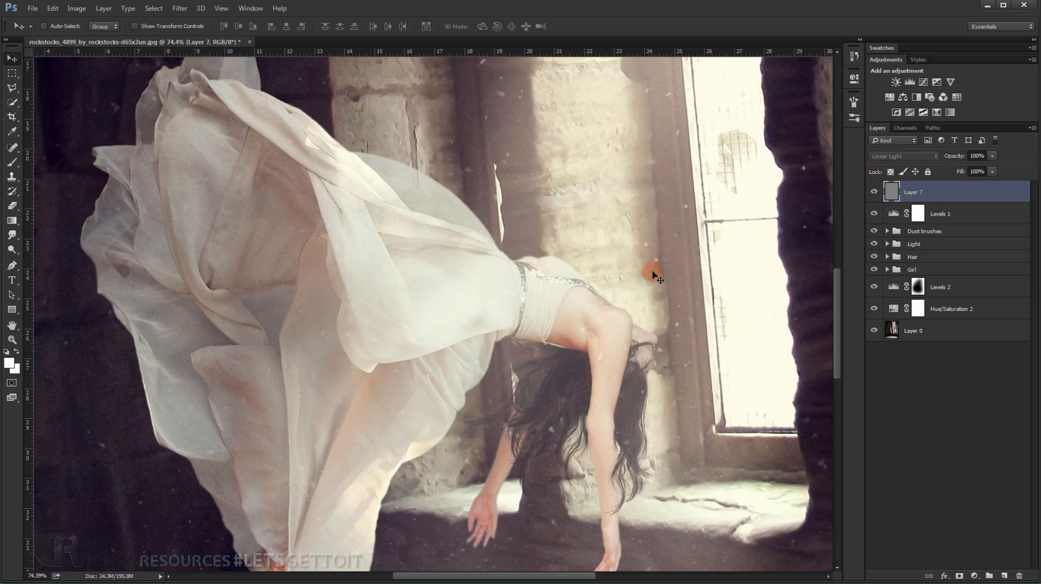
Examine the sharpened composite around the dress, the feet, the floor and the window.
scroll(643, 274, "down", 4)
left_click_drag(620, 293, 503, 329)
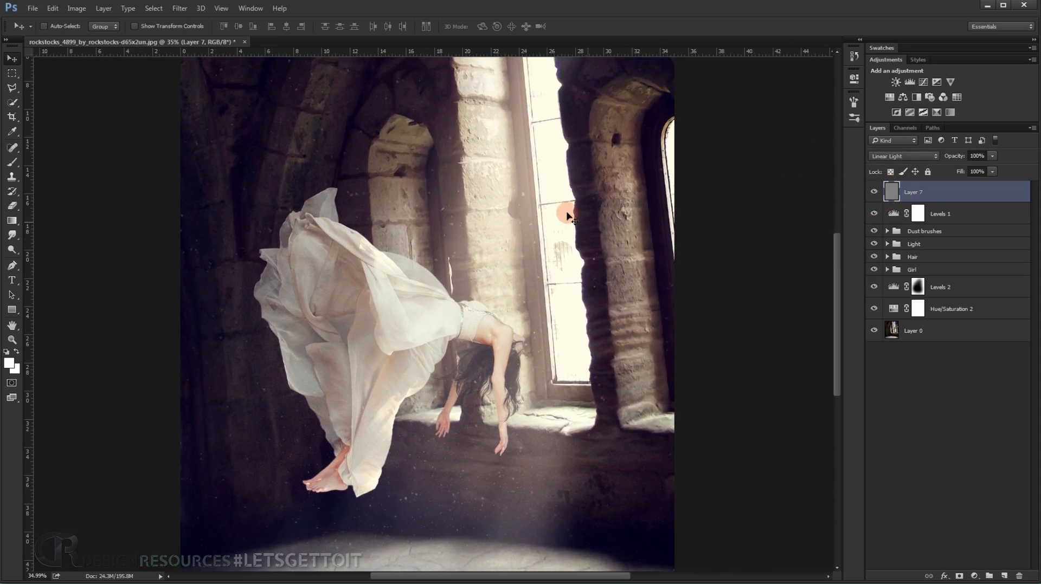
left_click(877, 218)
left_click(454, 170)
scroll(221, 327, "up", 4)
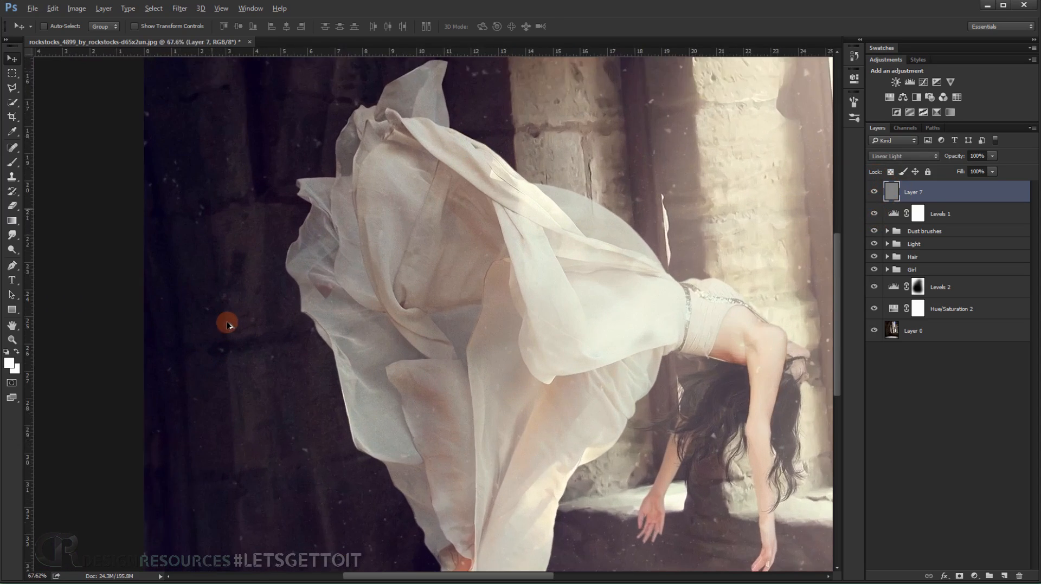
left_click_drag(333, 346, 272, 214)
scroll(326, 252, "down", 4)
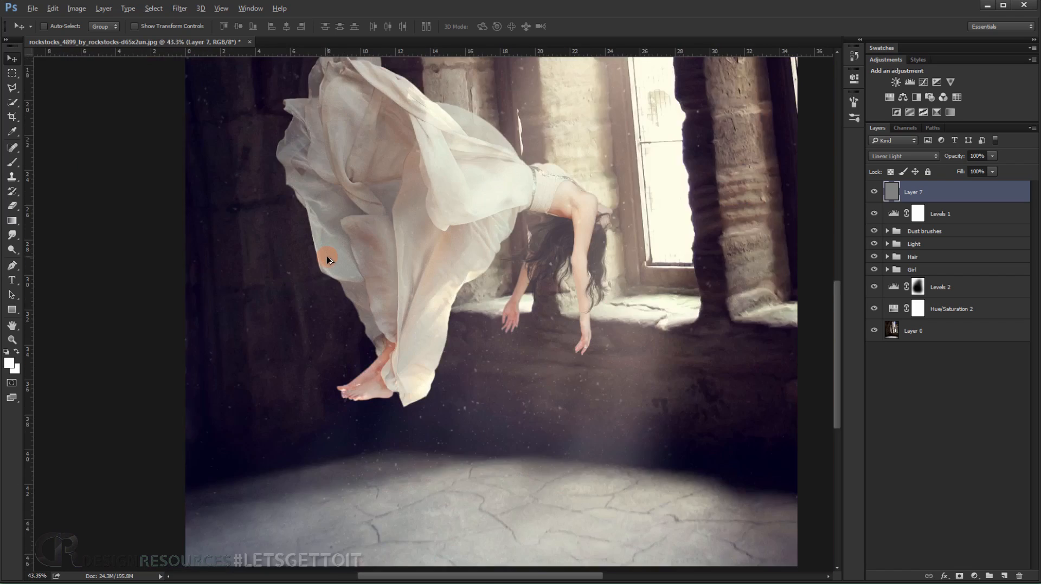
left_click_drag(475, 248, 430, 389)
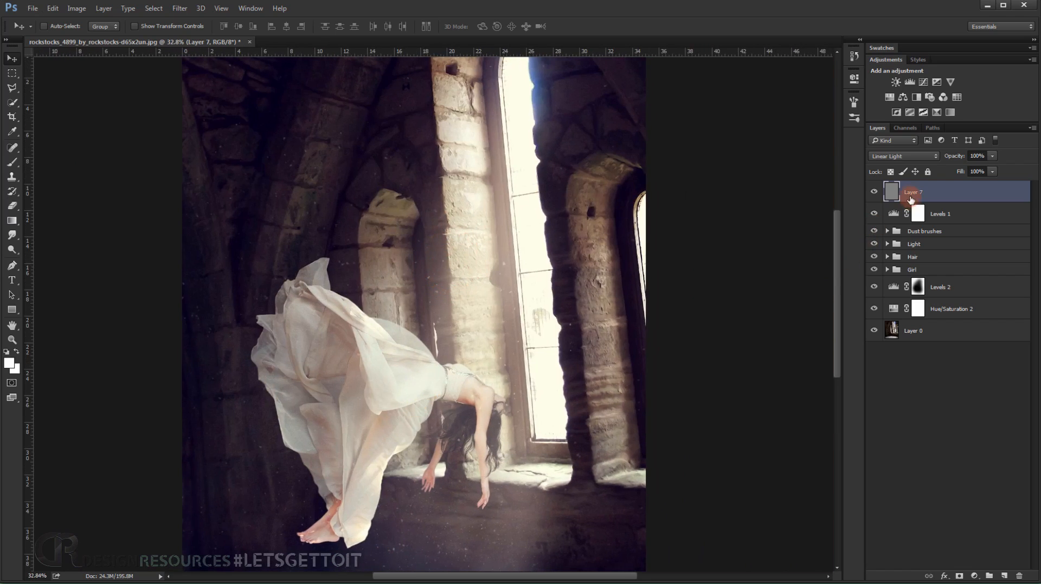
Add a black mask to Layer 7 and prepare a white 329 px brush at 67% opacity and 27% flow.
left_click(963, 575)
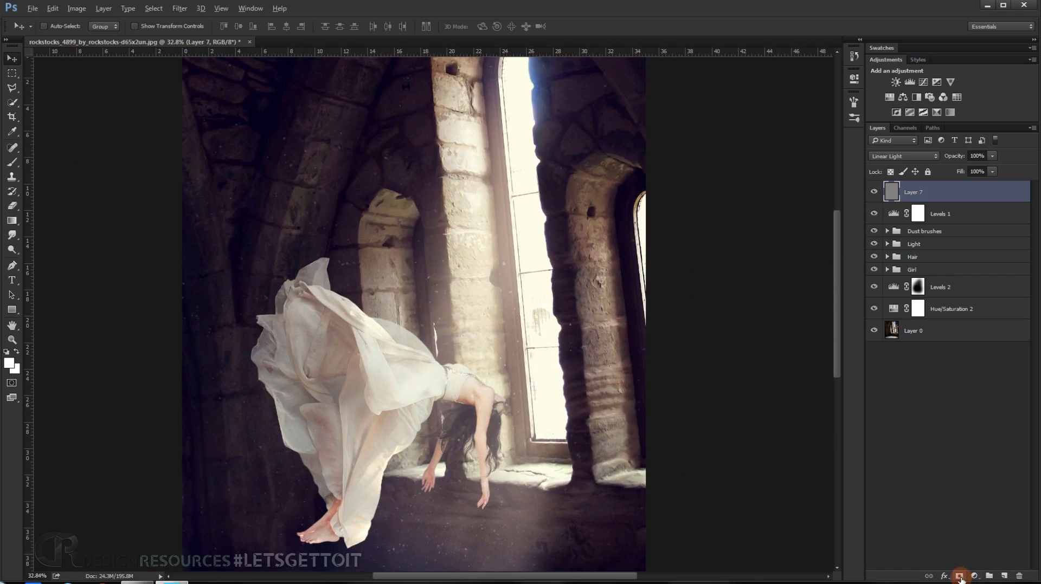
left_click(960, 577, "alt")
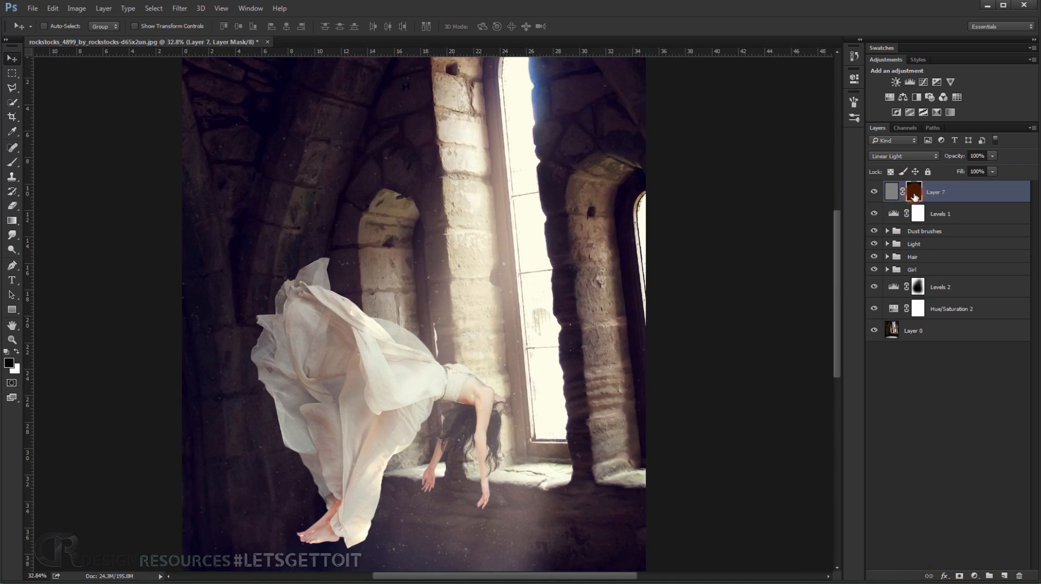
left_click(12, 162)
right_click(409, 312, "alt")
left_click_drag(408, 303, 354, 306)
scroll(328, 365, "up", 5)
left_click_drag(374, 373, 322, 179)
left_click_drag(197, 29, 180, 32)
left_click_drag(275, 29, 277, 30)
mouse_move(340, 270)
left_mouse_down()
mouse_move(286, 274)
mouse_move(293, 290)
left_mouse_up()
key("x")
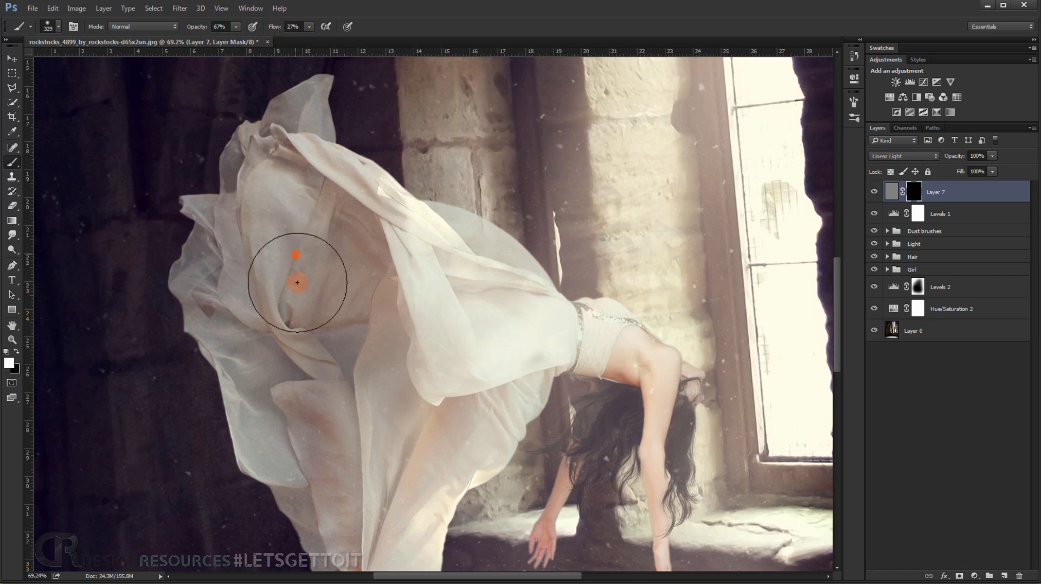
Paint white on the Layer 7 mask over the dress, the back and the hair to reveal the sharpening.
mouse_move(287, 208)
left_mouse_down()
mouse_move(378, 269)
mouse_move(417, 276)
mouse_move(456, 319)
mouse_move(523, 335)
mouse_move(418, 437)
mouse_move(458, 271)
mouse_move(401, 383)
mouse_move(399, 410)
mouse_move(386, 351)
mouse_move(378, 366)
mouse_move(300, 206)
mouse_move(296, 145)
mouse_move(325, 156)
mouse_move(360, 276)
left_mouse_up()
mouse_move(363, 192)
left_mouse_down()
mouse_move(370, 113)
mouse_move(307, 258)
mouse_move(274, 261)
mouse_move(301, 342)
mouse_move(404, 441)
mouse_move(567, 334)
mouse_move(668, 342)
mouse_move(649, 348)
mouse_move(709, 372)
mouse_move(670, 382)
left_mouse_up()
mouse_move(672, 398)
left_mouse_down()
mouse_move(602, 339)
mouse_move(578, 356)
left_mouse_up()
Paint white on the Layer 7 mask over the finer areas of the woman's upper body, hair and arms.
scroll(609, 356, "up", 5)
mouse_move(615, 365)
left_mouse_down()
mouse_move(581, 427)
mouse_move(557, 432)
mouse_move(636, 343)
mouse_move(625, 322)
mouse_move(572, 334)
mouse_move(554, 358)
mouse_move(701, 336)
mouse_move(696, 329)
mouse_move(713, 366)
mouse_move(700, 501)
mouse_move(662, 345)
mouse_move(733, 292)
mouse_move(697, 314)
mouse_move(732, 320)
mouse_move(610, 281)
mouse_move(701, 271)
mouse_move(524, 193)
mouse_move(561, 193)
mouse_move(510, 216)
mouse_move(551, 230)
left_mouse_up()
mouse_move(554, 162)
left_mouse_down()
mouse_move(560, 219)
mouse_move(561, 208)
left_mouse_up()
mouse_move(621, 159)
left_mouse_down()
mouse_move(611, 144)
mouse_move(551, 223)
left_mouse_up()
left_click_drag(592, 425, 619, 312)
mouse_move(576, 361)
left_mouse_down()
mouse_move(739, 403)
mouse_move(761, 352)
mouse_move(552, 416)
left_mouse_up()
left_click_drag(581, 336, 560, 338)
mouse_move(542, 404)
left_mouse_down()
mouse_move(518, 441)
mouse_move(512, 485)
left_mouse_up()
Reduce the brush to 134 px and paint white on the Layer 7 mask over the remaining parts of the figure and the dress edges.
right_click(518, 441, "alt")
mouse_move(719, 523)
left_mouse_down()
mouse_move(729, 553)
mouse_move(721, 530)
left_mouse_up()
mouse_move(716, 537)
left_mouse_down()
mouse_move(718, 516)
mouse_move(646, 347)
mouse_move(639, 383)
mouse_move(665, 350)
left_mouse_up()
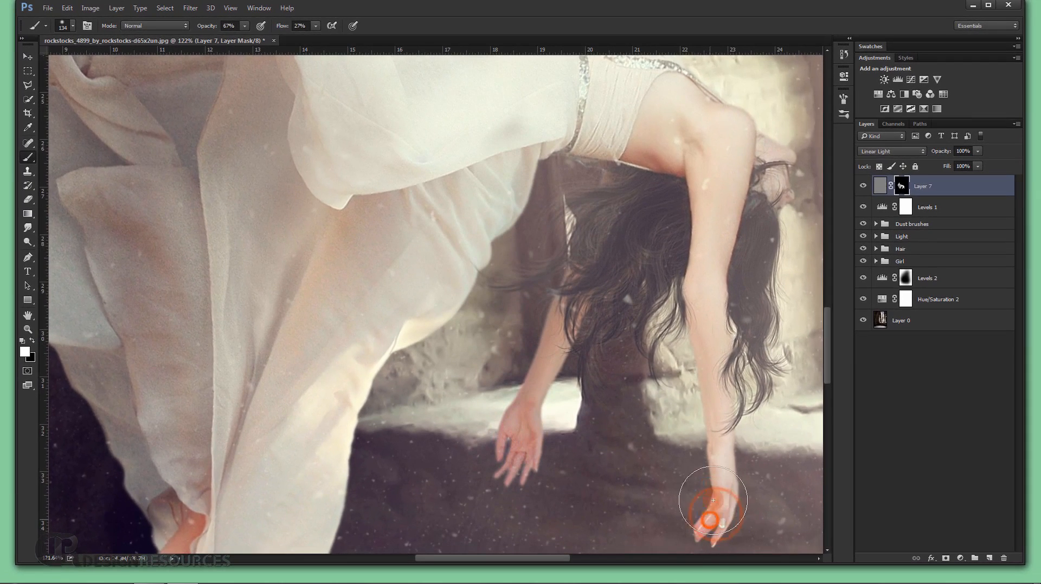
scroll(657, 370, "down", 4)
mouse_move(377, 404)
left_mouse_down()
mouse_move(332, 398)
mouse_move(329, 435)
mouse_move(357, 377)
mouse_move(317, 426)
mouse_move(342, 415)
mouse_move(355, 370)
mouse_move(374, 384)
mouse_move(402, 443)
mouse_move(370, 343)
mouse_move(275, 236)
mouse_move(243, 170)
left_mouse_up()
left_click_drag(279, 179, 331, 390)
left_click_drag(267, 267, 380, 80)
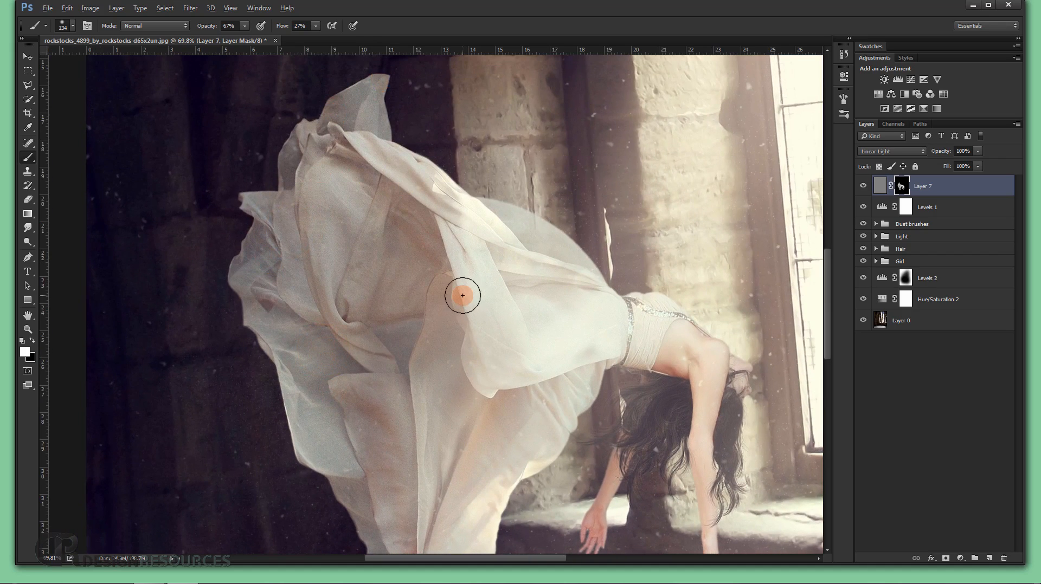
Hide the interface panels and review the finished composite, both fitted to the window and enlarged.
scroll(462, 295, "down", 4)
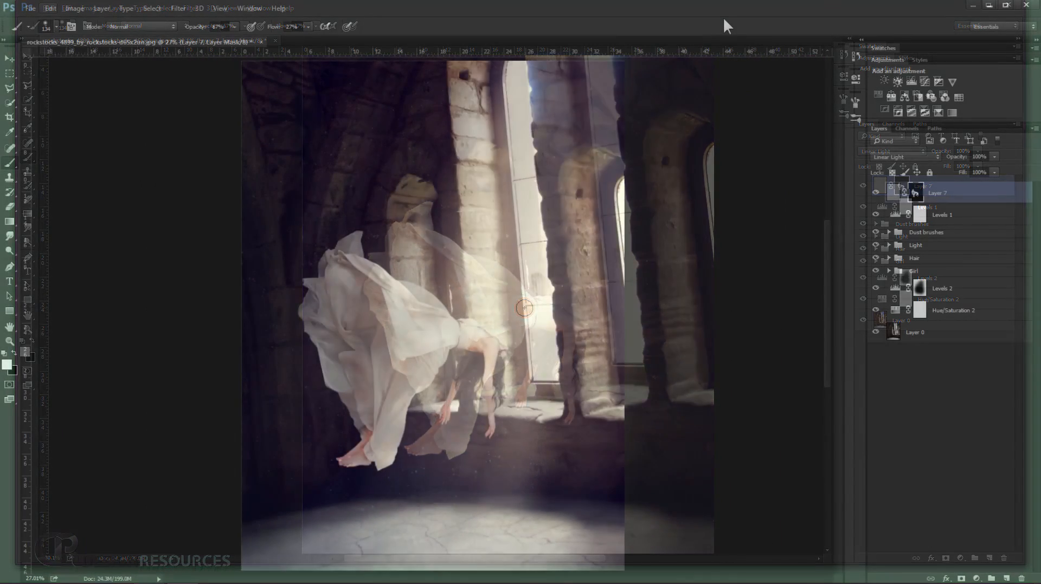
key("Tab")
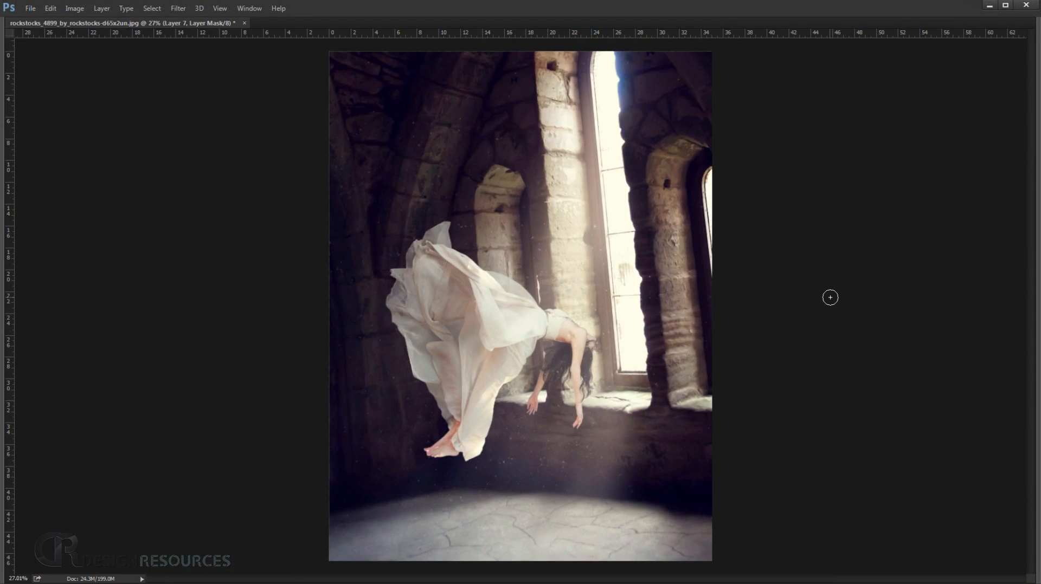
key("ctrl+0")
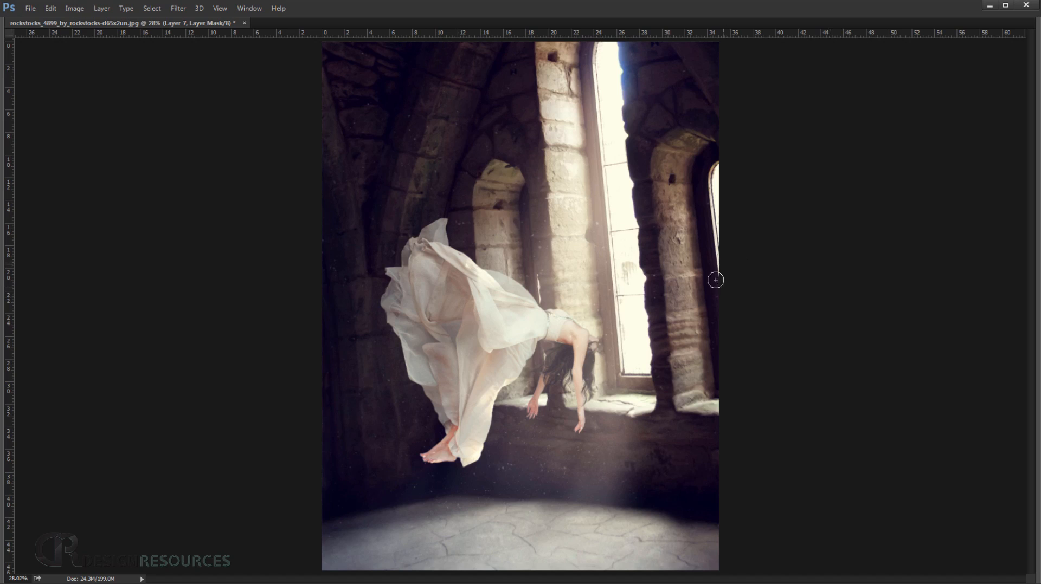
scroll(520, 414, "up", 1)
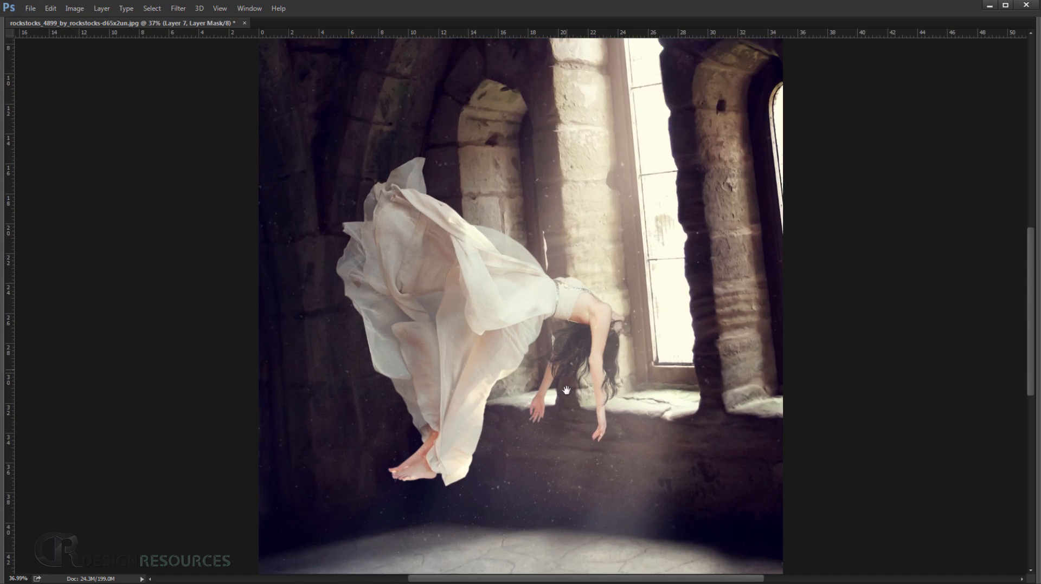
scroll(566, 390, "up", 1)
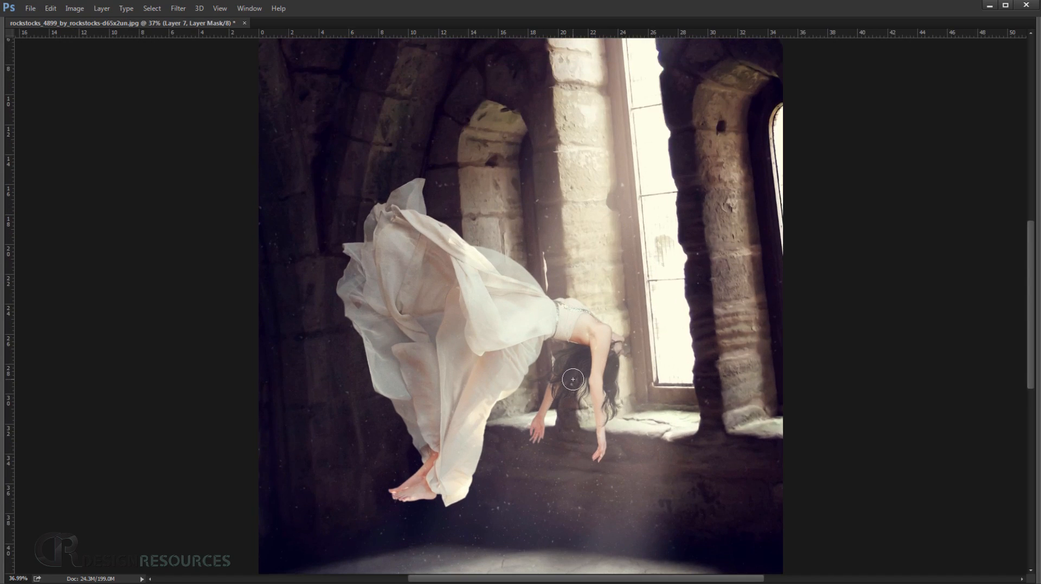